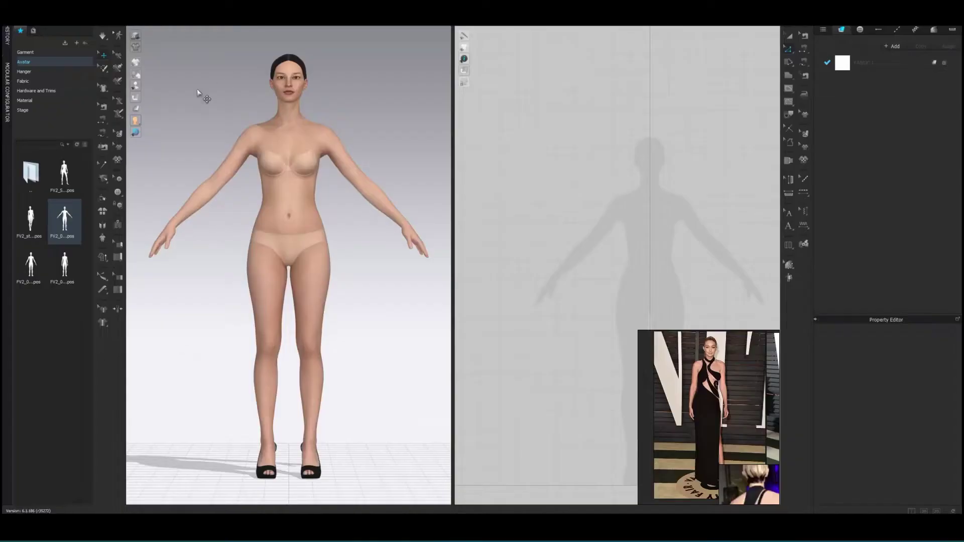
Show the avatar's measurement guide lines.
click(193, 85)
scroll(321, 226, up, 5)
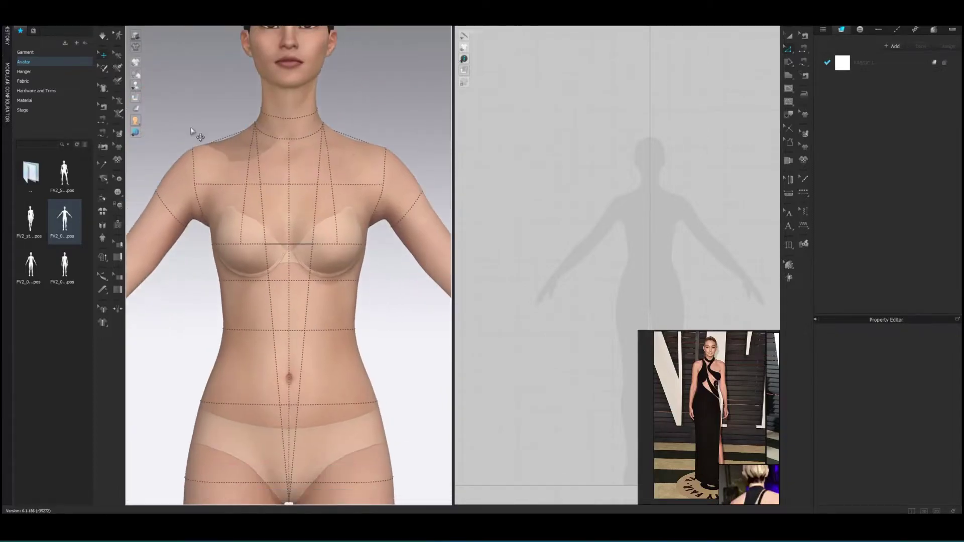
scroll(314, 208, down, 1)
Draw centre-front, waist and side lines on the avatar with the 3D Pen (Avatar) tool.
click(118, 111)
scroll(295, 157, up, 2)
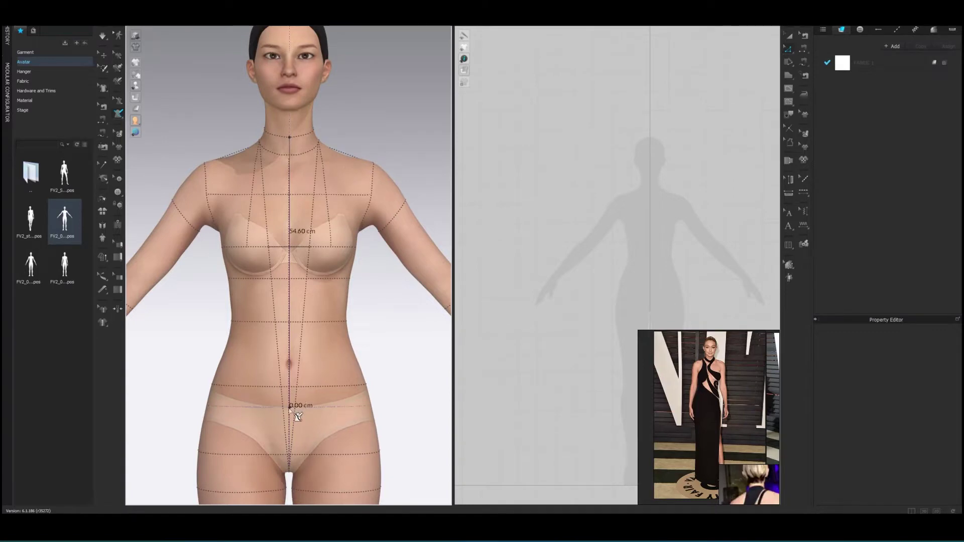
mouse_move(298, 416)
right_down()
mouse_move(341, 320)
mouse_move(300, 253)
right_up()
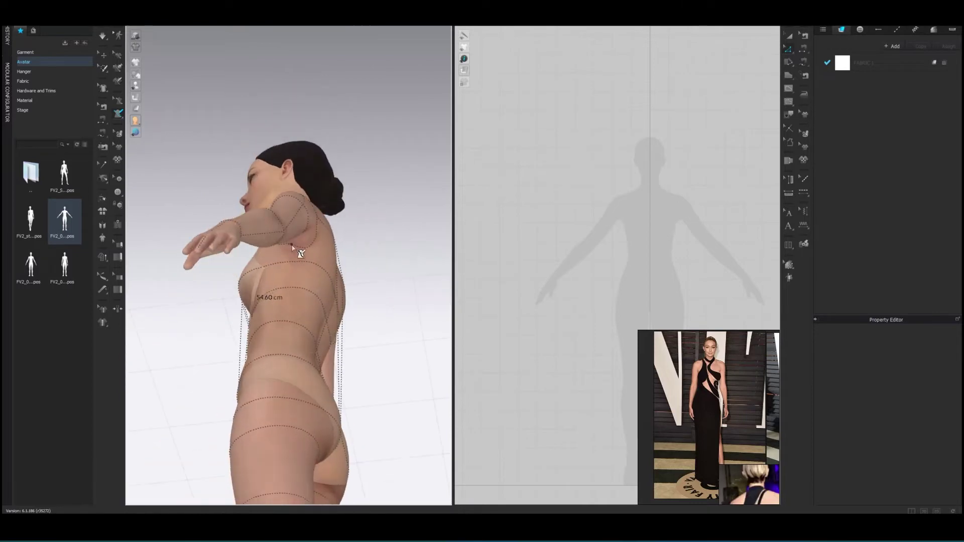
click(288, 304)
key(4)
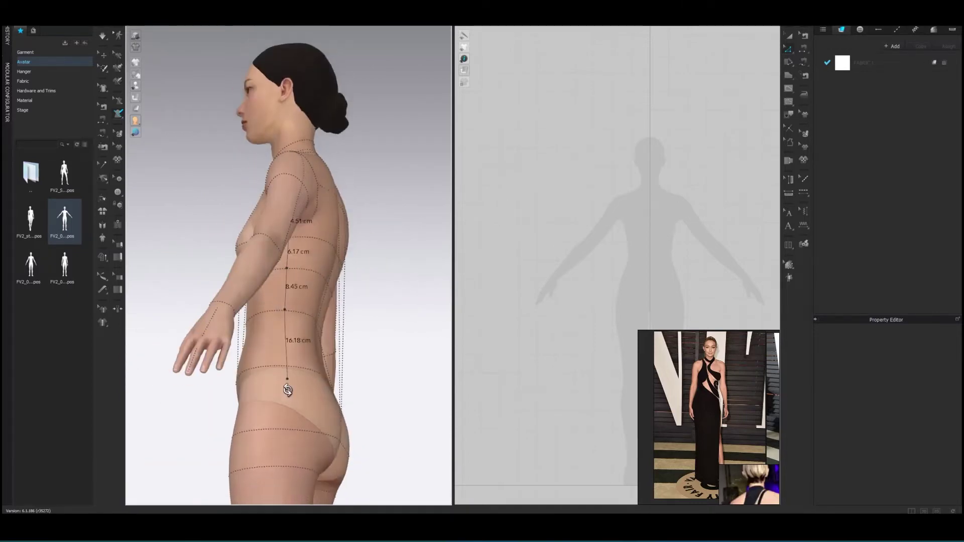
right_drag(284, 378, 352, 381)
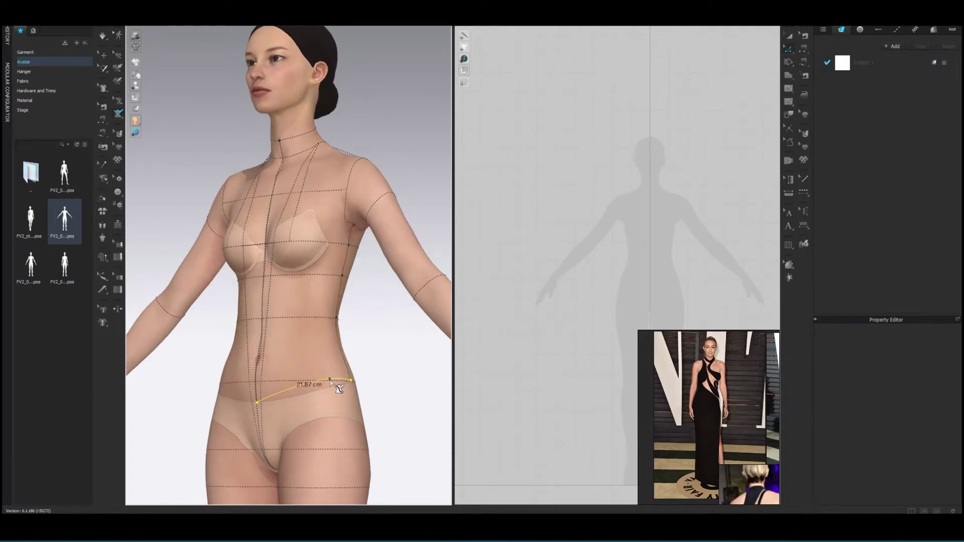
mouse_move(330, 382)
right_down()
mouse_move(298, 346)
mouse_move(352, 306)
right_up()
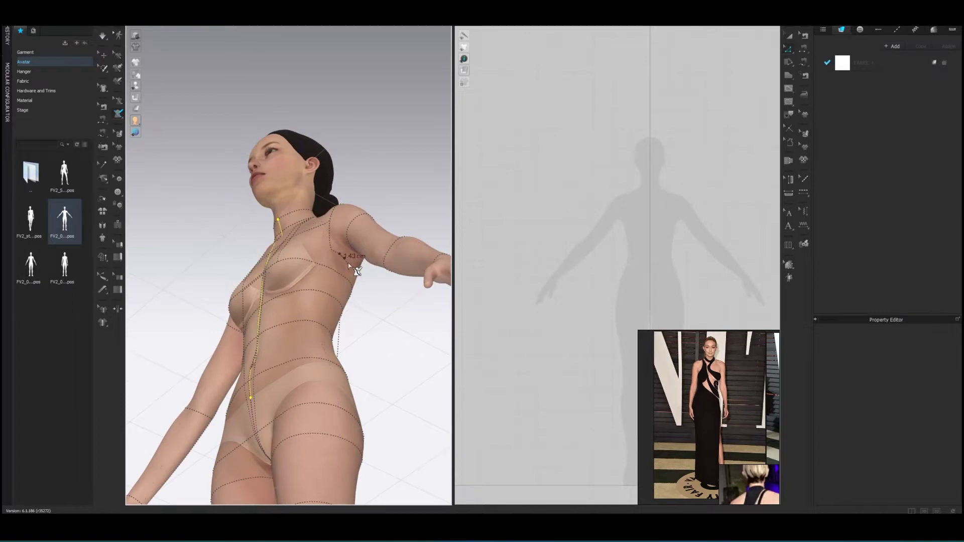
mouse_move(349, 264)
right_down()
mouse_move(319, 363)
mouse_move(329, 391)
mouse_move(282, 412)
mouse_move(332, 411)
right_up()
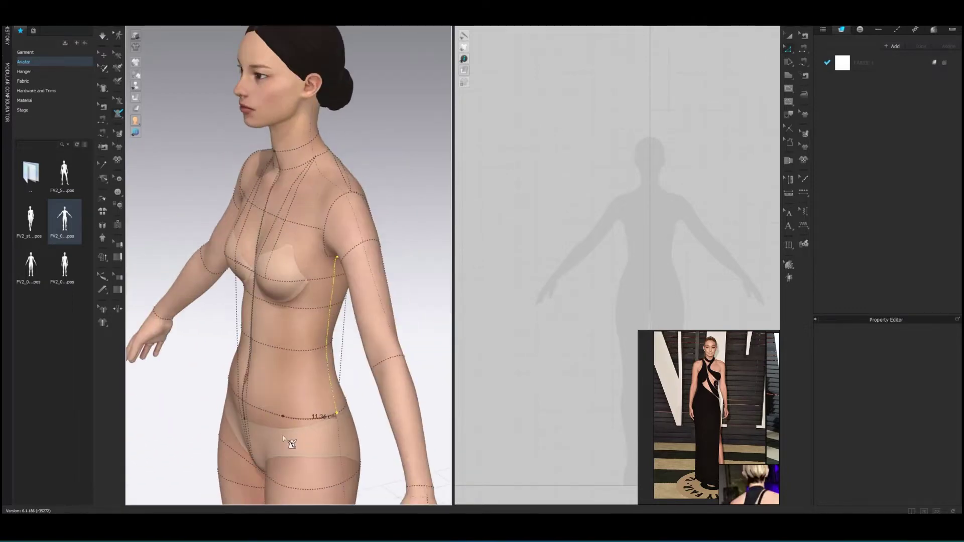
mouse_move(283, 436)
right_down()
mouse_move(383, 340)
mouse_move(368, 350)
mouse_move(275, 284)
mouse_move(304, 216)
right_up()
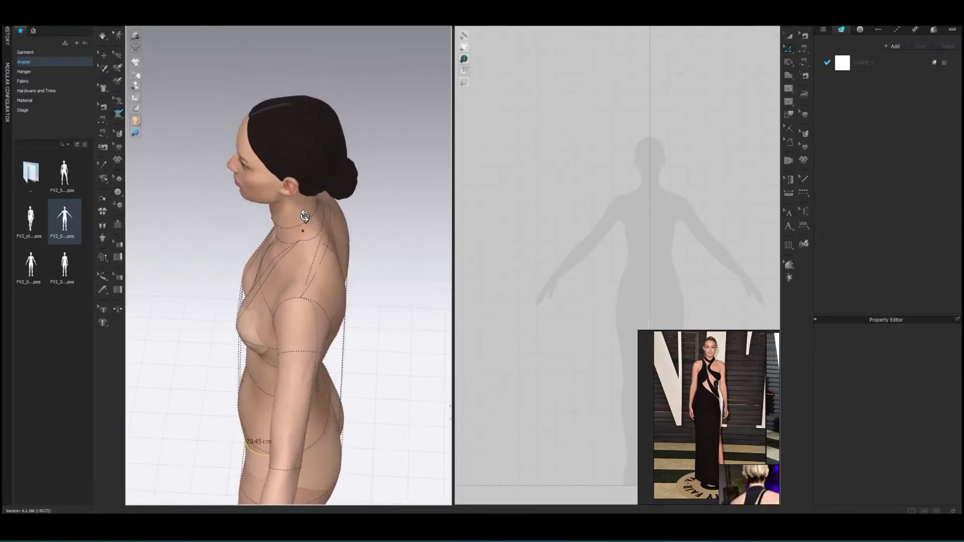
Draw a line from the avatar's neck point down to the shoulder.
mouse_move(302, 227)
right_down()
mouse_move(352, 229)
mouse_move(308, 232)
mouse_move(273, 164)
mouse_move(366, 179)
right_up()
click(309, 203)
double_click(285, 154)
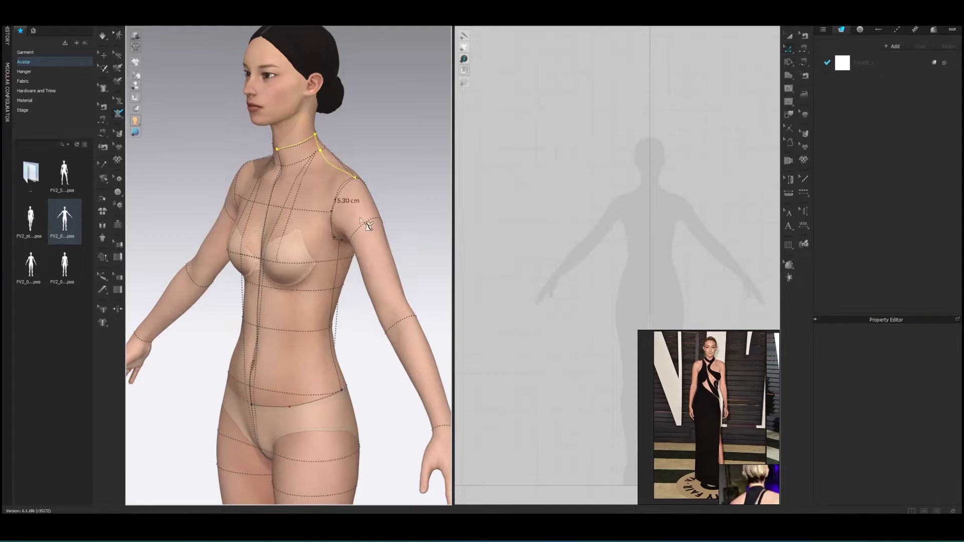
Draw the back armhole line (10.65, 12.03 cm) and back waist line (23.45, 17.48 cm).
mouse_move(367, 224)
right_down()
mouse_move(331, 221)
mouse_move(339, 231)
mouse_move(370, 215)
mouse_move(261, 189)
mouse_move(289, 260)
mouse_move(215, 244)
right_up()
click(321, 206)
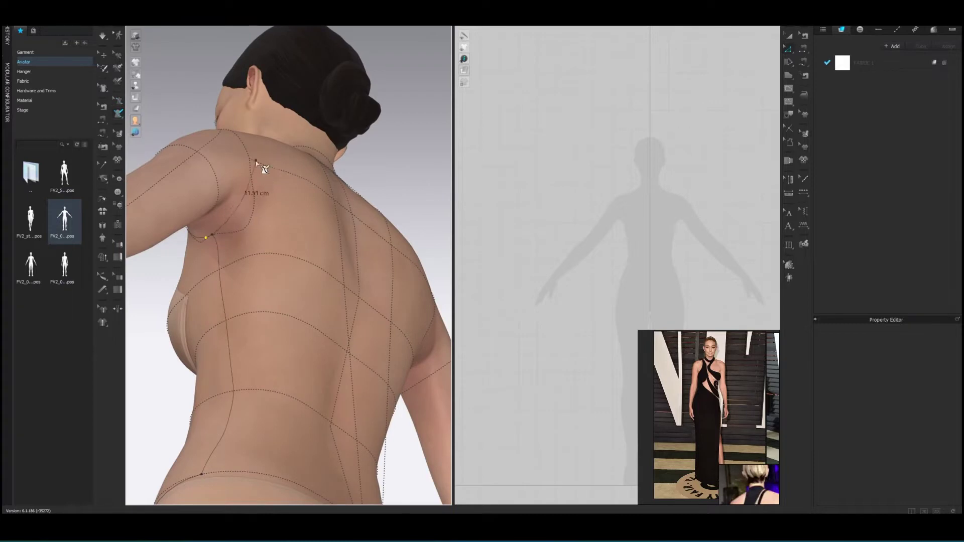
mouse_move(262, 186)
right_down()
mouse_move(407, 189)
mouse_move(378, 163)
mouse_move(357, 179)
right_up()
right_drag(408, 156, 312, 145)
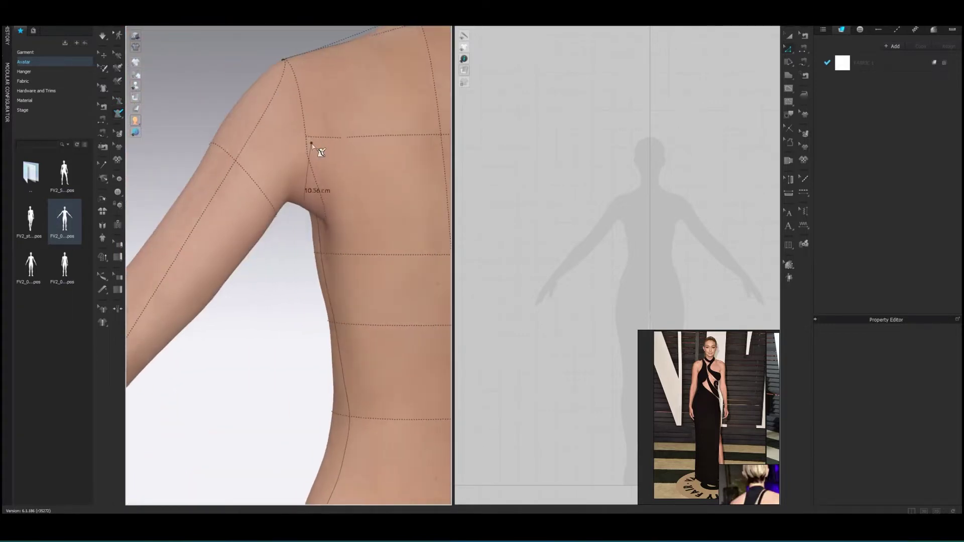
mouse_move(291, 194)
right_down()
mouse_move(398, 168)
mouse_move(267, 206)
mouse_move(181, 254)
mouse_move(291, 113)
mouse_move(333, 211)
mouse_move(284, 246)
mouse_move(310, 160)
right_up()
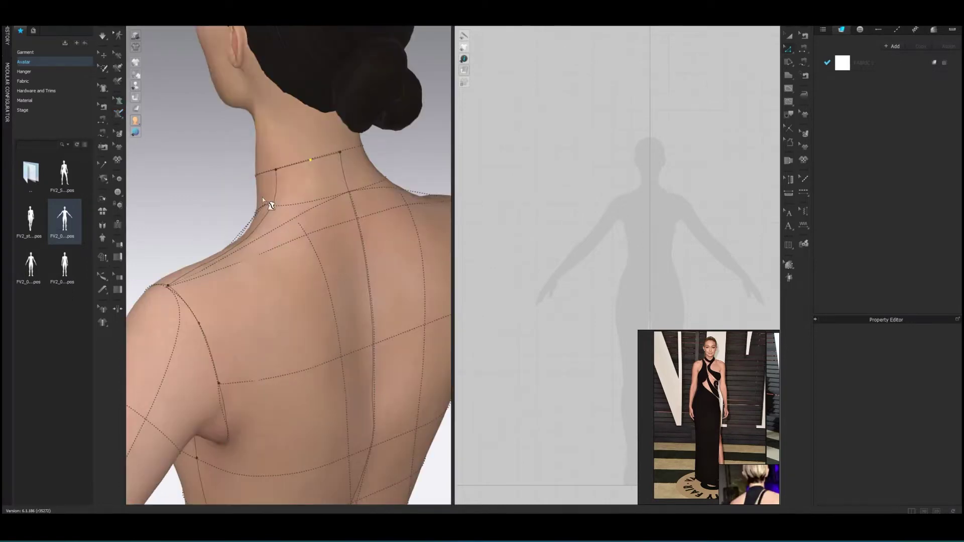
mouse_move(262, 197)
right_down()
mouse_move(405, 247)
mouse_move(281, 281)
right_up()
Add a curve point on the centre-back line.
scroll(224, 302, up, 3)
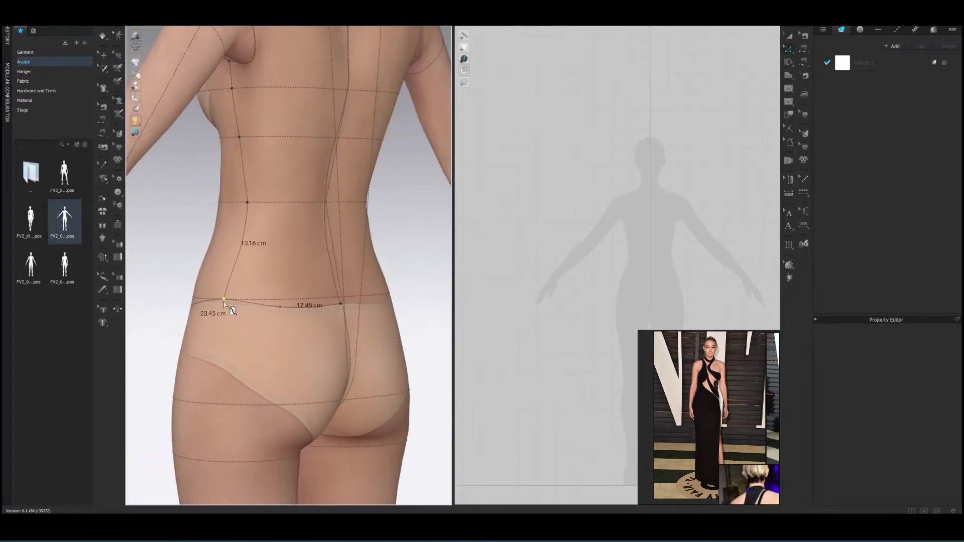
mouse_move(224, 303)
right_down()
mouse_move(323, 301)
mouse_move(266, 308)
mouse_move(303, 286)
mouse_move(341, 289)
mouse_move(294, 198)
right_up()
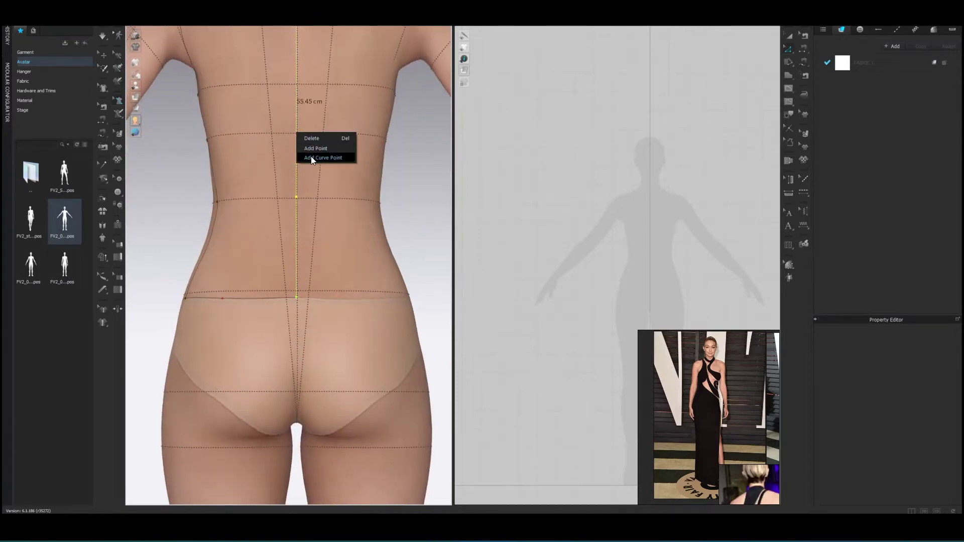
click(312, 155)
Check the completed half-bodice outline from back, three-quarter and front views.
middle_drag(296, 83, 315, 225)
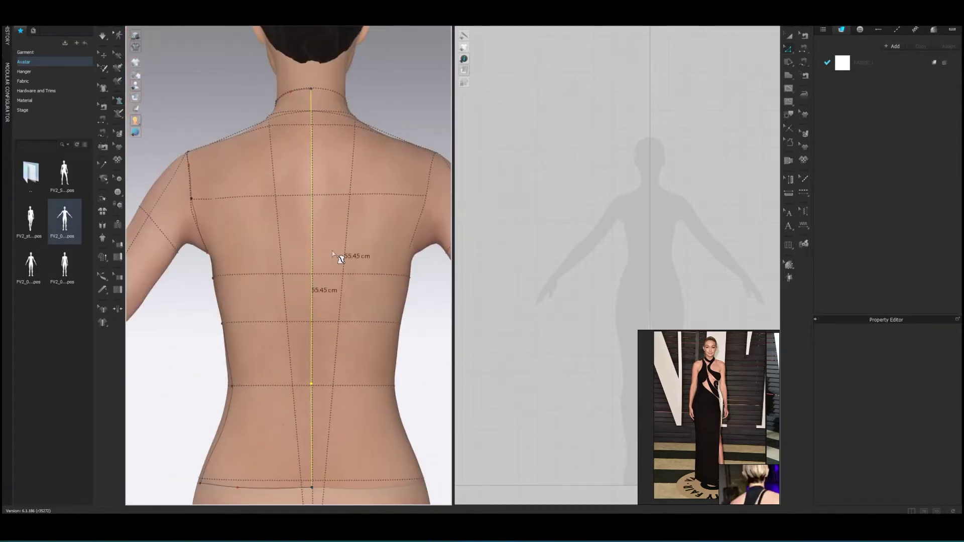
right_drag(333, 251, 335, 167)
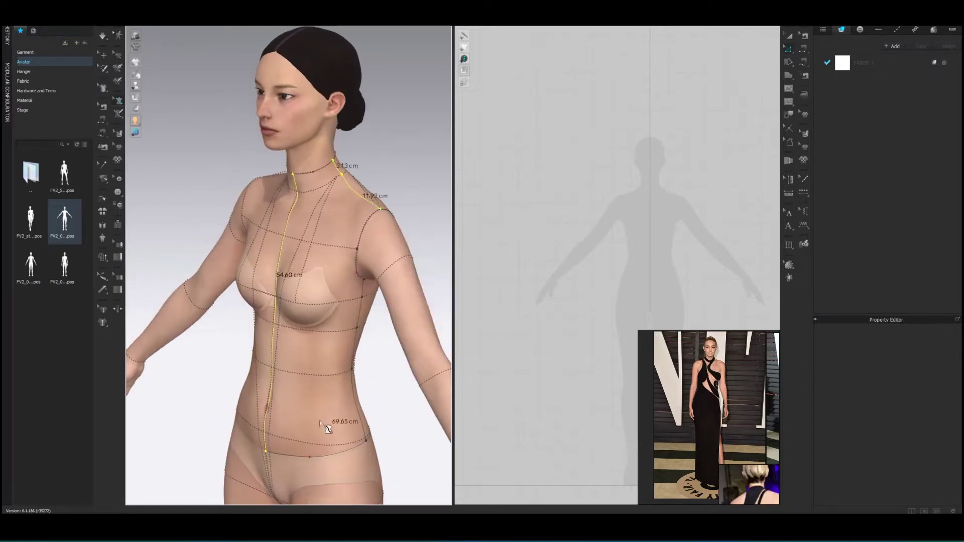
right_drag(319, 420, 316, 342)
right_drag(321, 195, 350, 313)
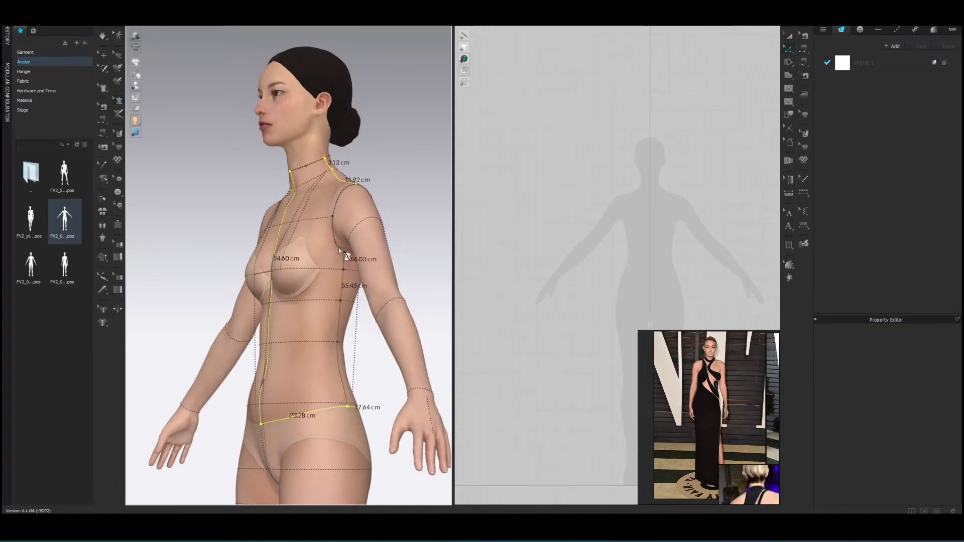
key(2)
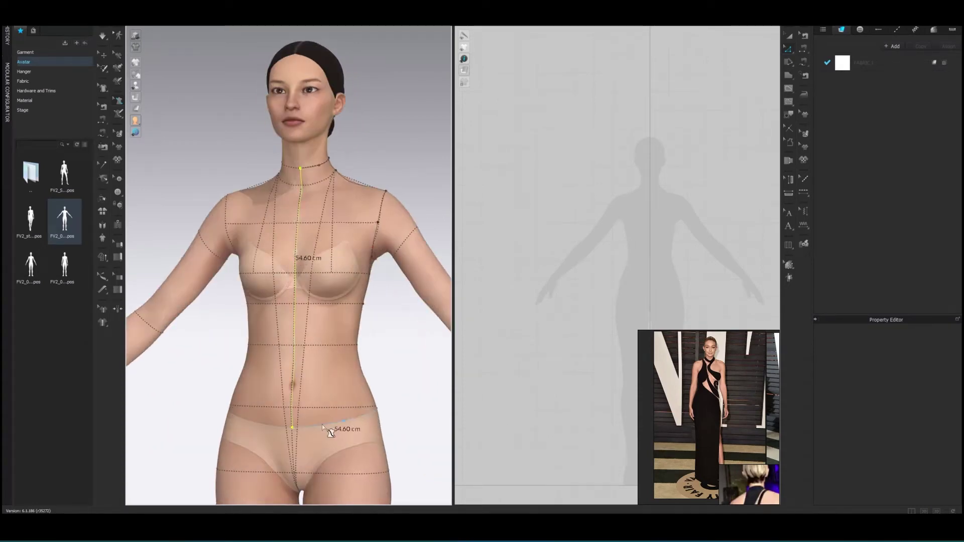
mouse_move(321, 423)
right_down()
mouse_move(306, 351)
mouse_move(281, 414)
mouse_move(262, 284)
mouse_move(352, 251)
mouse_move(370, 202)
right_up()
key(2)
right_click(314, 265)
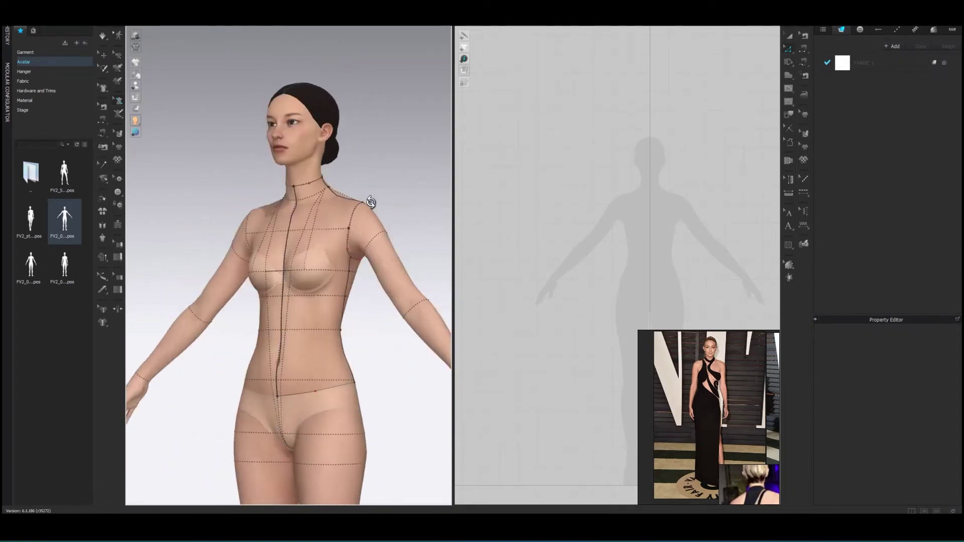
Flatten the outlined back and front half-bodice areas into 2D pattern pieces.
key(2)
click(119, 113)
key(8)
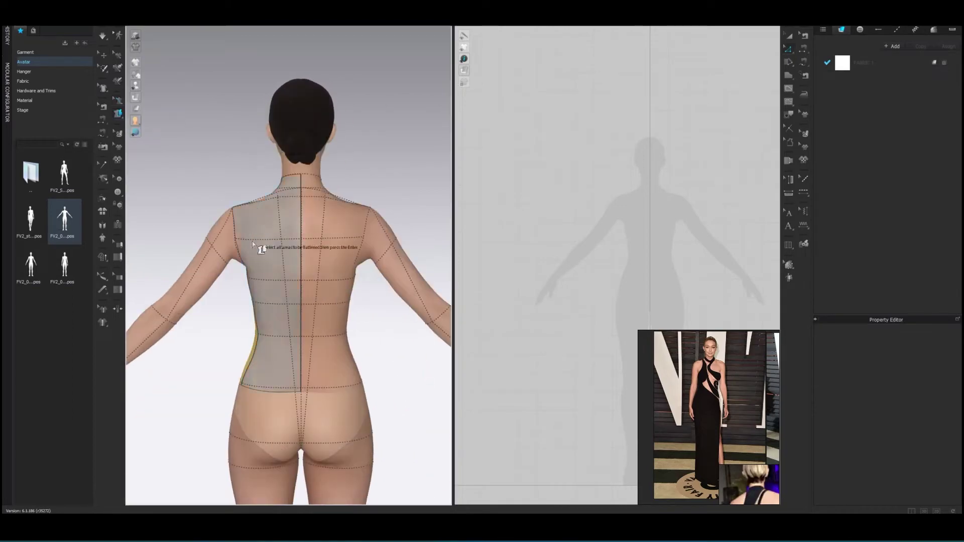
click(252, 242)
key(2)
key(Return)
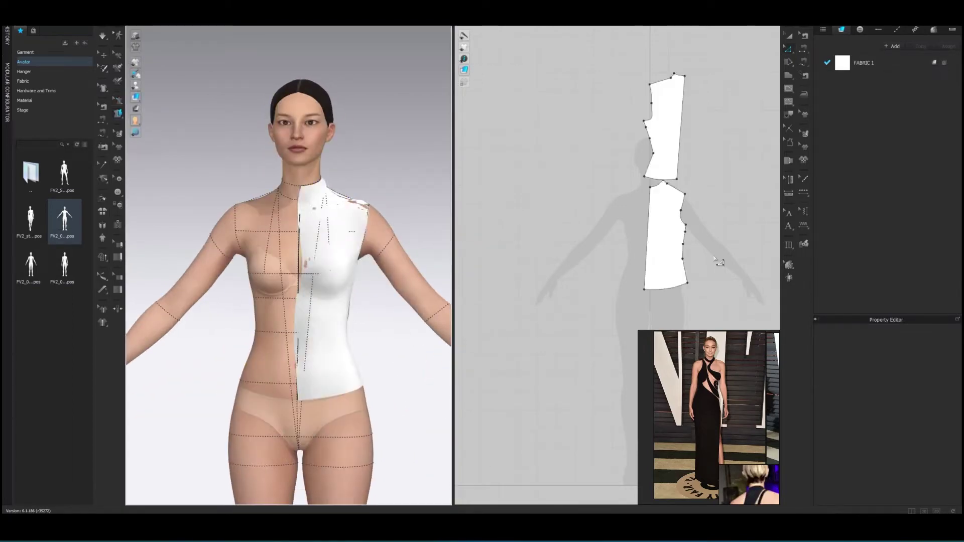
Exit flattening and zoom the 2D window onto the new pattern pieces.
key(q)
scroll(567, 129, up, 5)
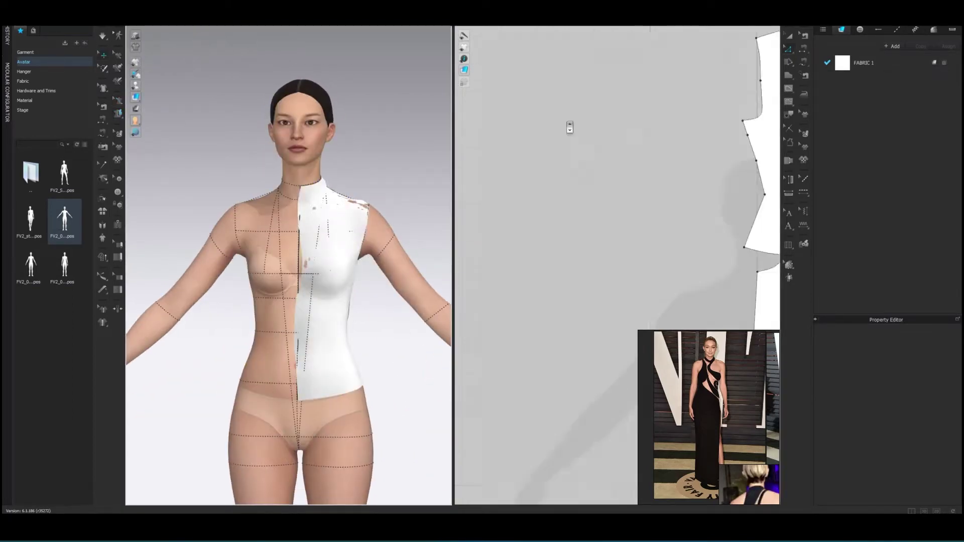
scroll(568, 129, down, 3)
scroll(505, 250, up, 3)
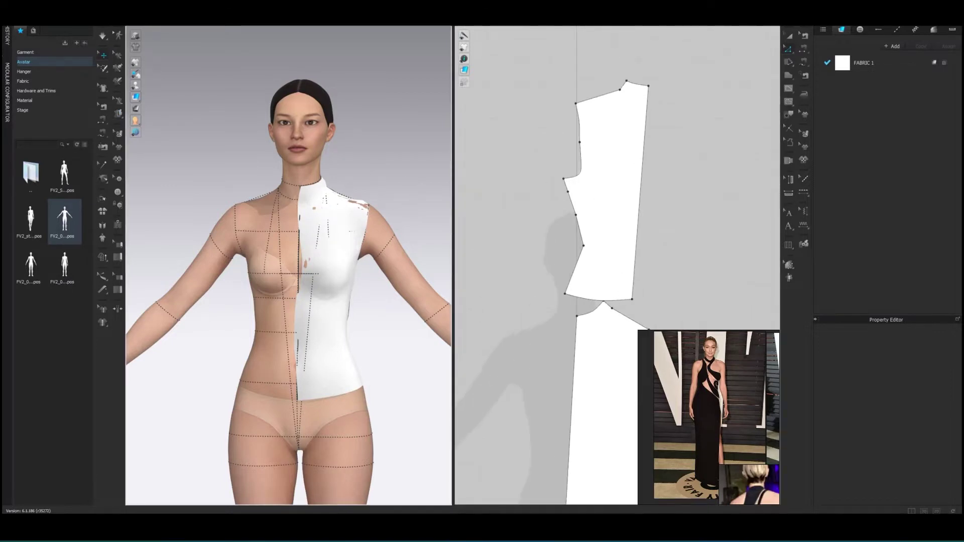
scroll(514, 248, down, 3)
Widen the 2D pattern window and frame the flattened pattern pieces.
drag(453, 251, 362, 251)
scroll(470, 248, down, 1)
right_drag(470, 248, 508, 264)
click(502, 381)
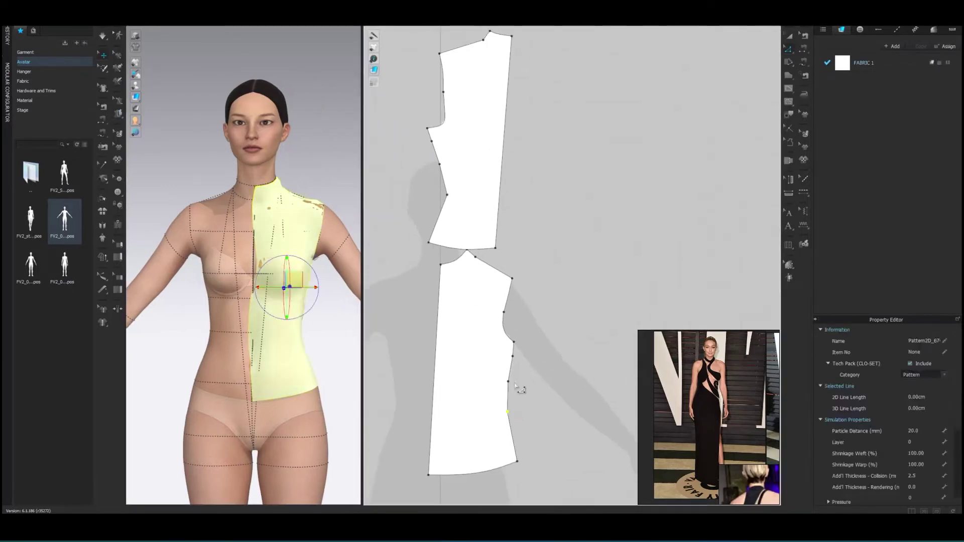
click(519, 389)
scroll(553, 318, up, 1)
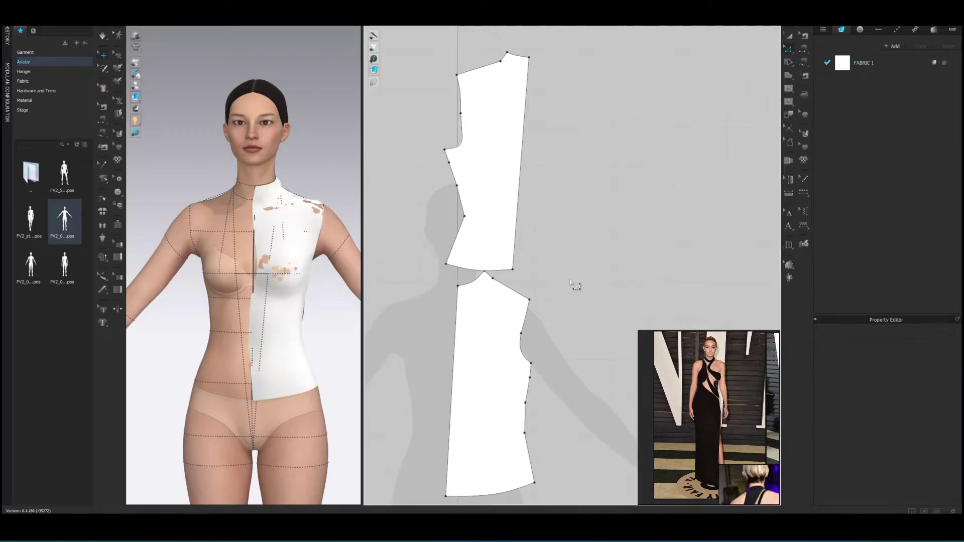
scroll(574, 286, up, 2)
Adjust the upper half piece's bottom-right point so its edge runs straight.
click(437, 301)
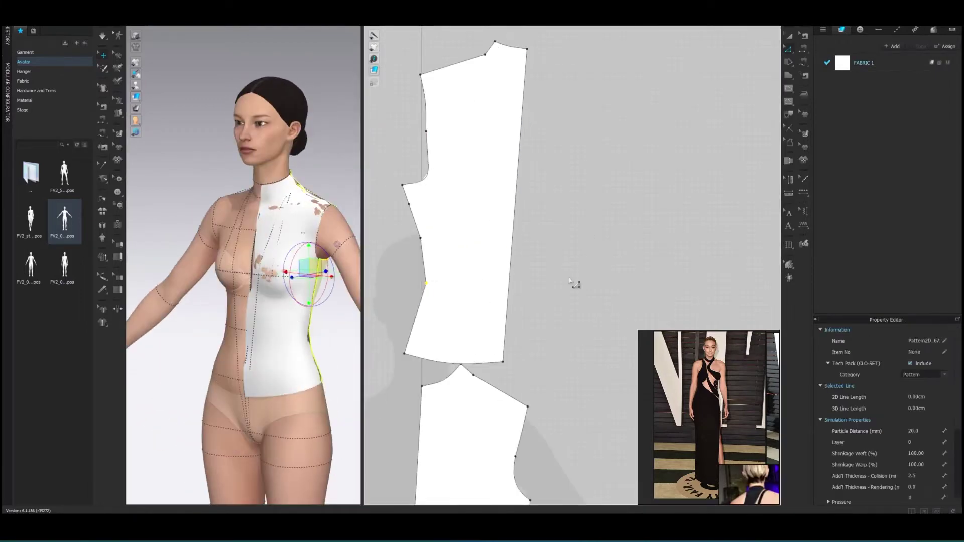
right_drag(574, 294, 529, 281)
click(447, 397)
click(563, 269)
scroll(564, 269, down, 3)
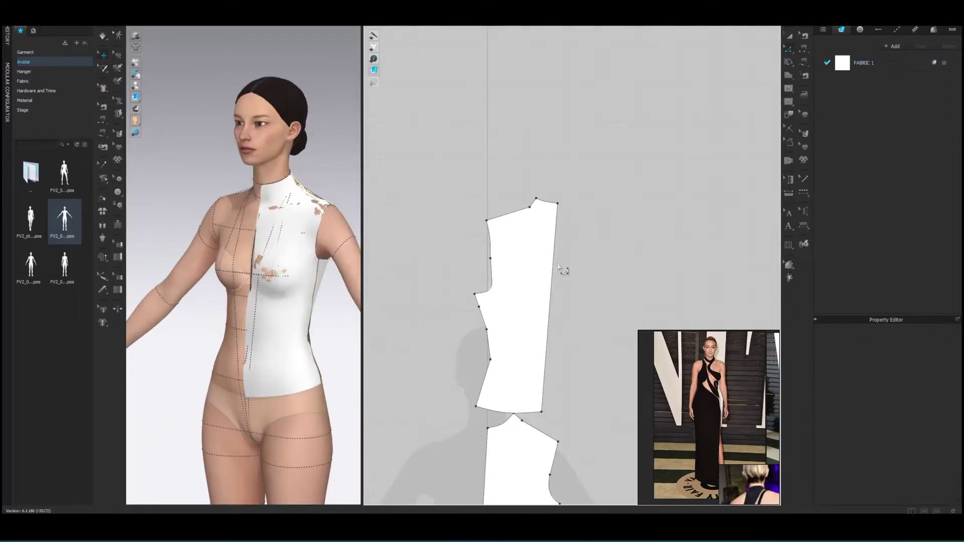
click(546, 413)
drag(556, 410, 554, 411)
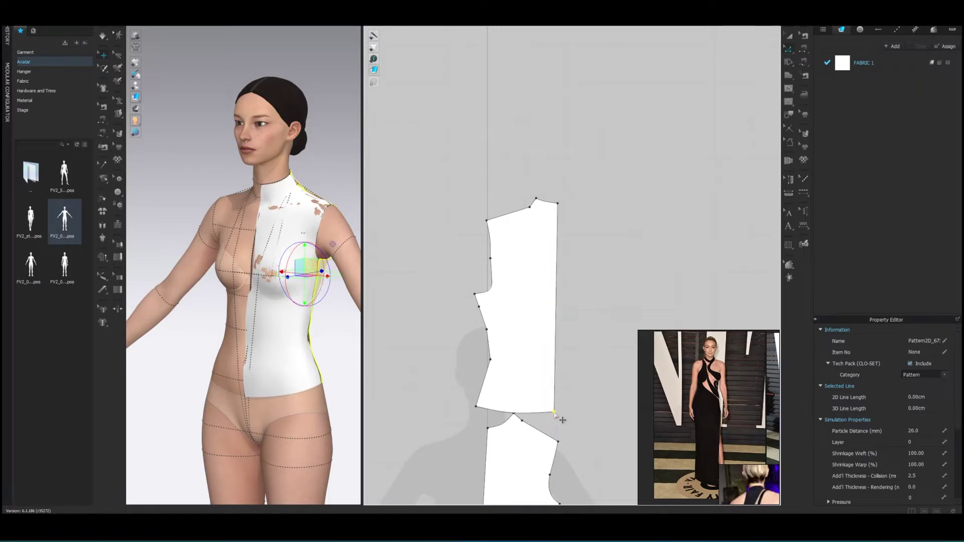
Snap the piece's corner to the centre line and unfold it into a symmetric piece.
scroll(543, 329, down, 3)
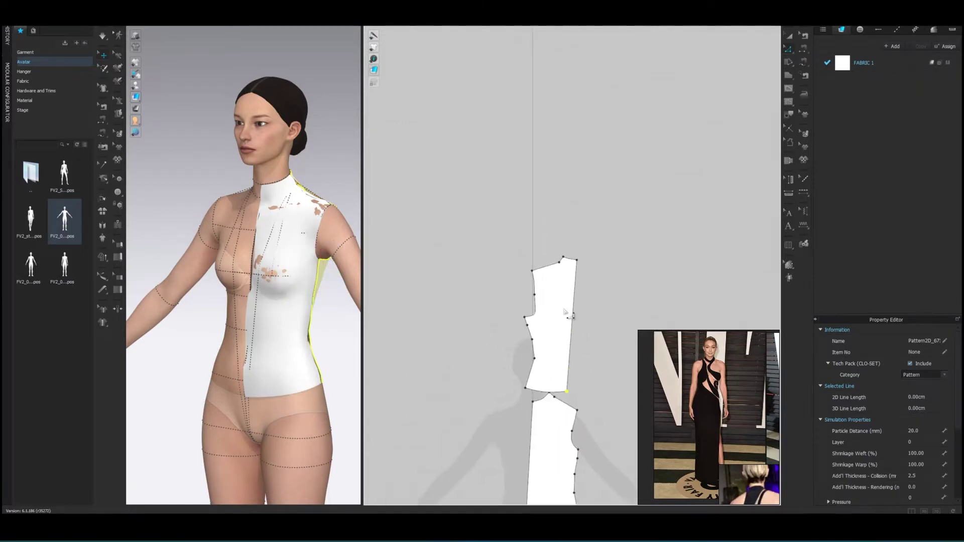
drag(553, 318, 508, 243)
click(646, 188)
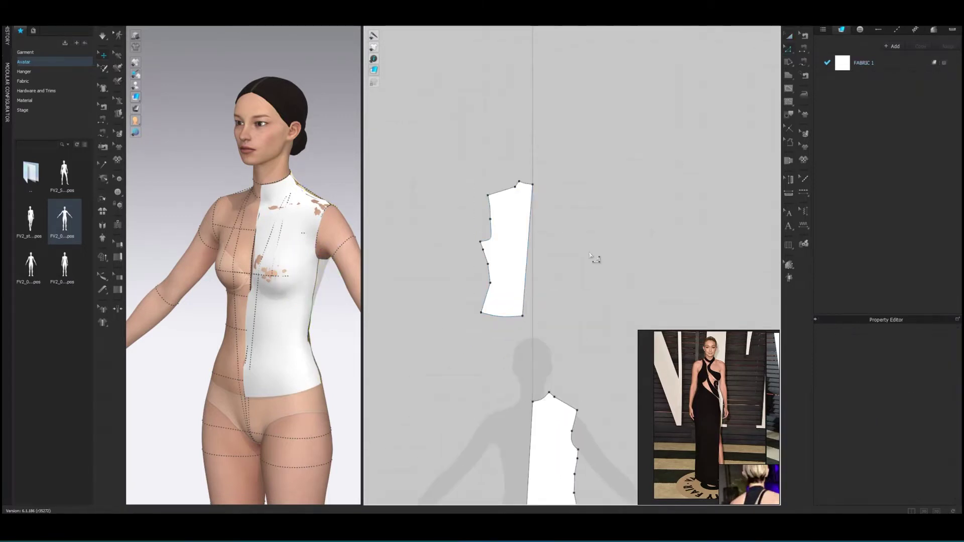
drag(523, 315, 532, 315)
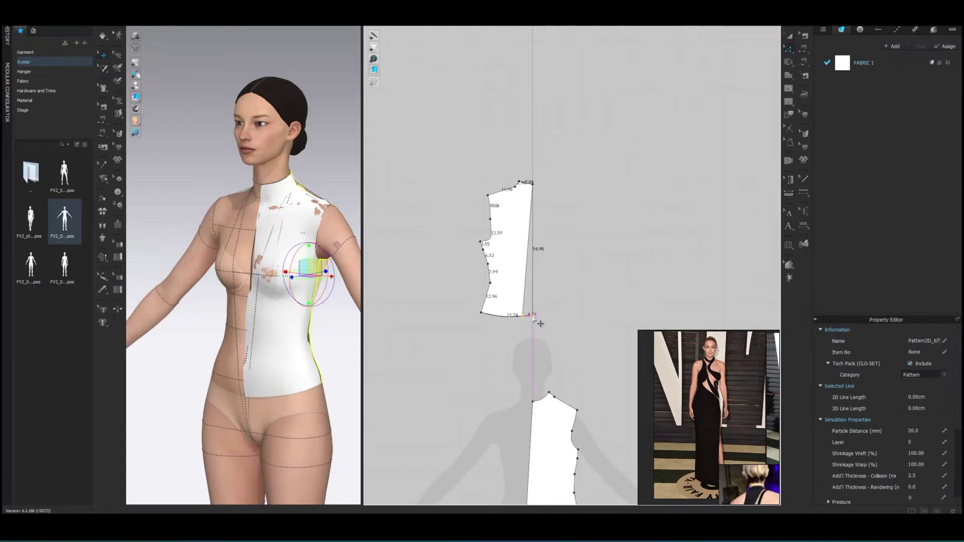
right_click(538, 244)
click(564, 327)
Delete the new bottom-centre point to straighten the hem.
click(523, 319)
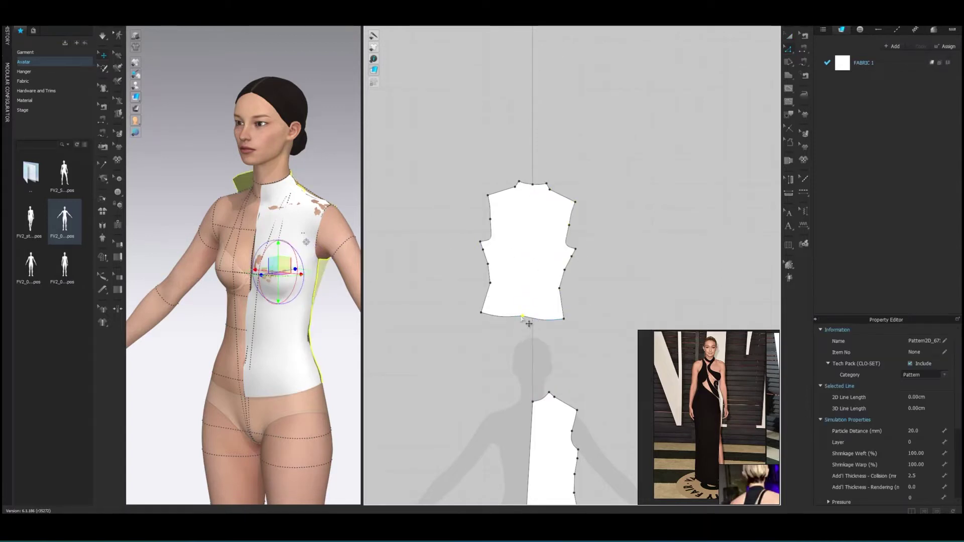
right_click(523, 322)
click(540, 329)
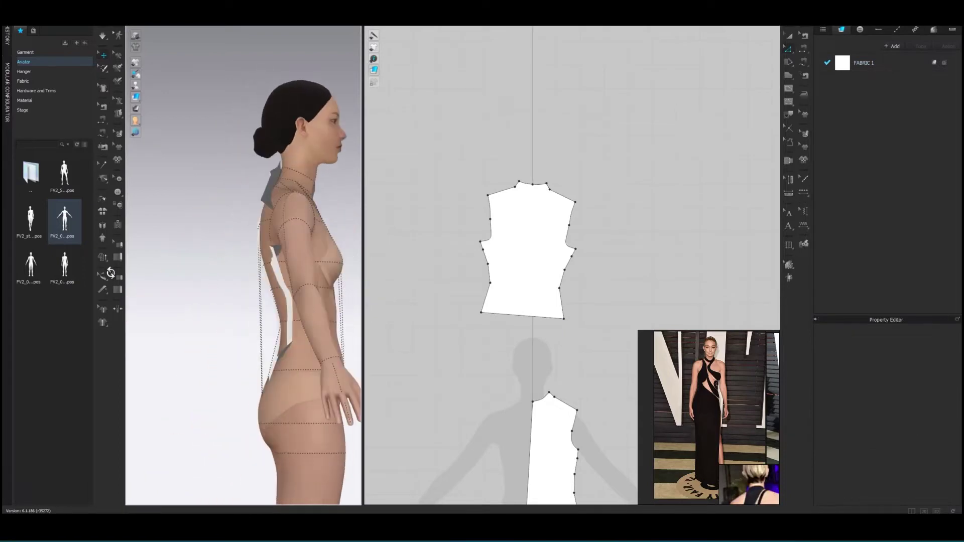
Move the back half-pattern beside the front piece and unfold it into a full piece.
click(789, 36)
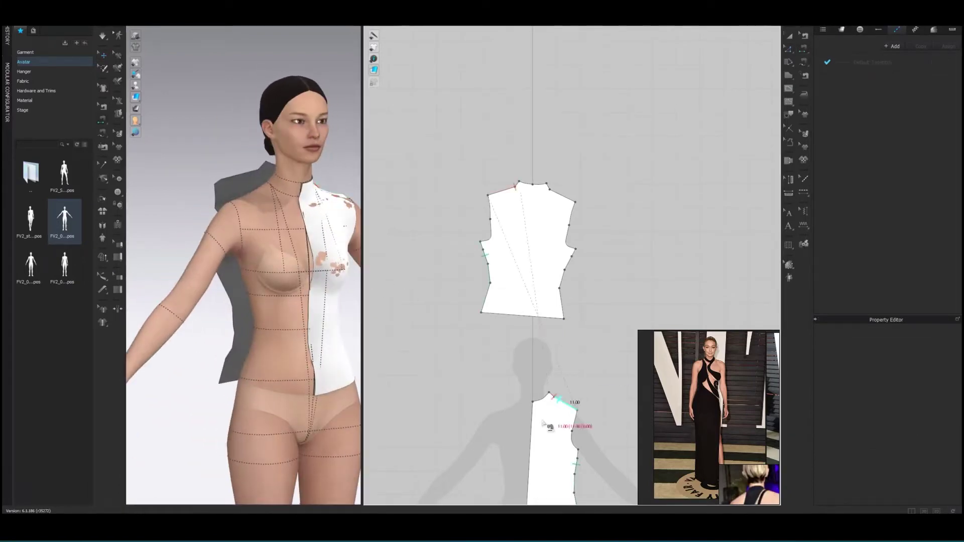
drag(553, 442, 455, 229)
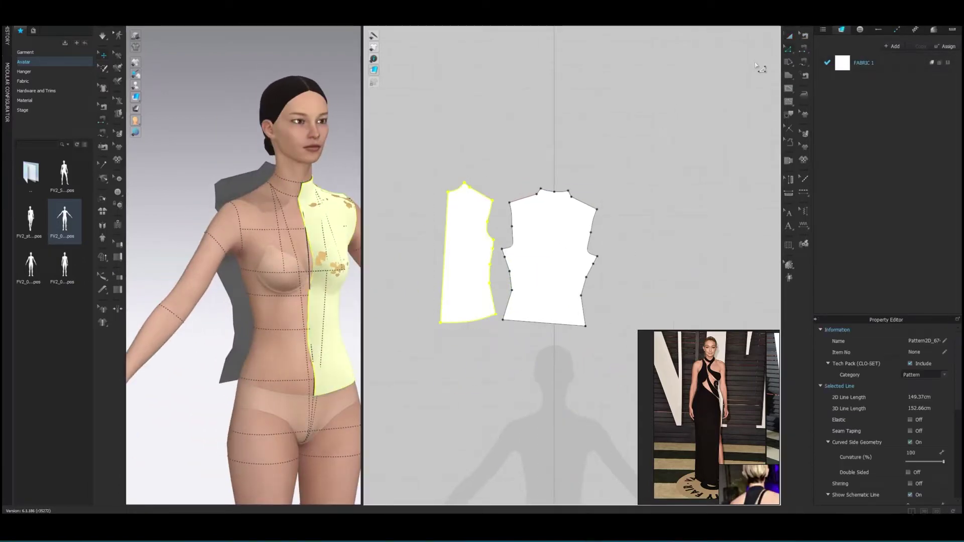
right_click(452, 229)
click(464, 305)
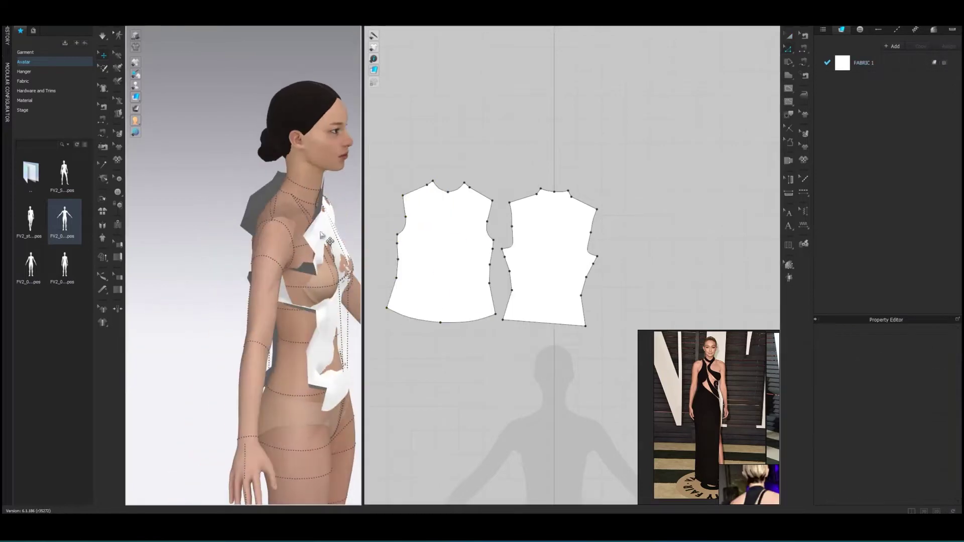
Sew both shoulder seams and a side seam, then simulate to drape the top.
click(431, 186)
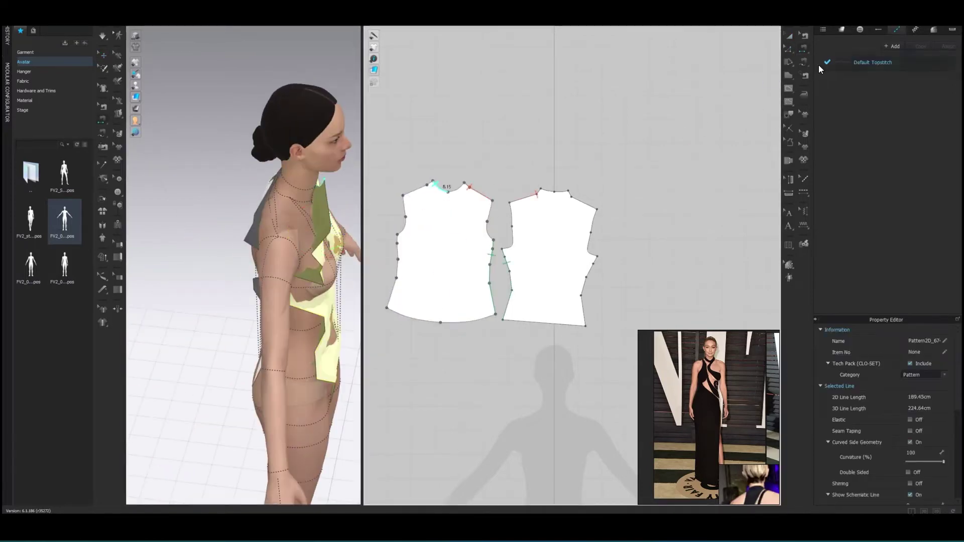
click(403, 194)
click(569, 192)
click(597, 208)
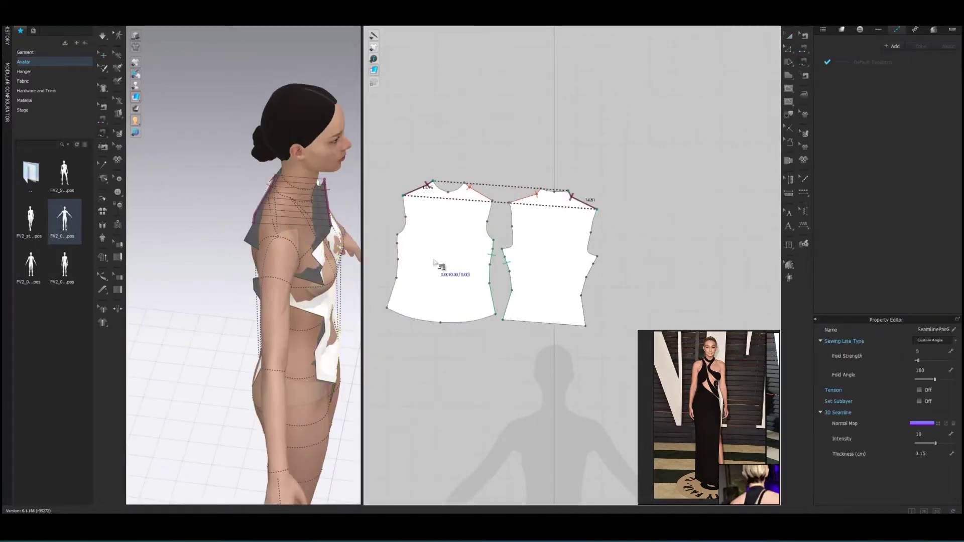
click(397, 235)
click(584, 326)
key(space)
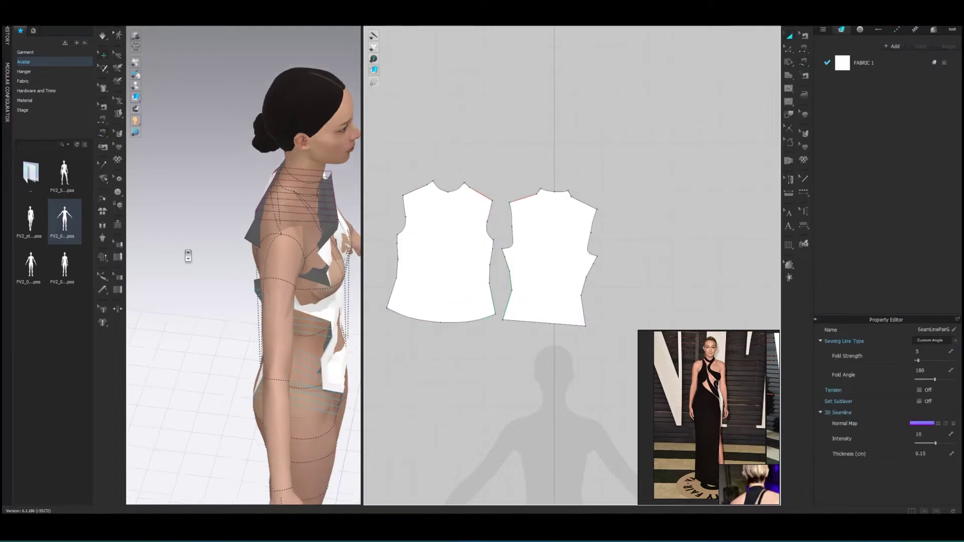
Inspect the draped top and select the front and back pattern pieces.
mouse_move(232, 203)
right_down()
mouse_move(281, 273)
mouse_move(280, 352)
right_up()
click(283, 276)
mouse_move(284, 291)
right_down()
mouse_move(323, 269)
mouse_move(216, 316)
mouse_move(301, 211)
right_up()
click(216, 316)
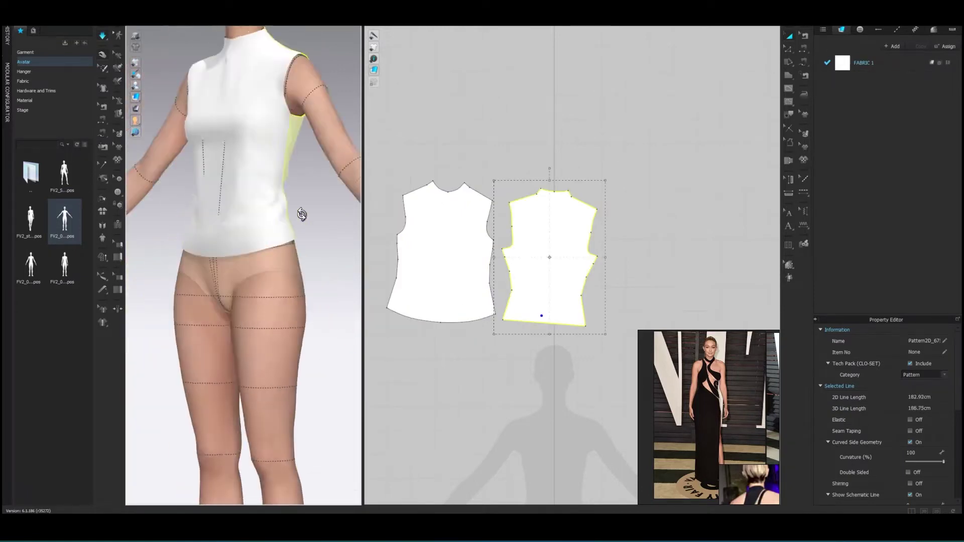
scroll(606, 309, down, 2)
click(482, 241)
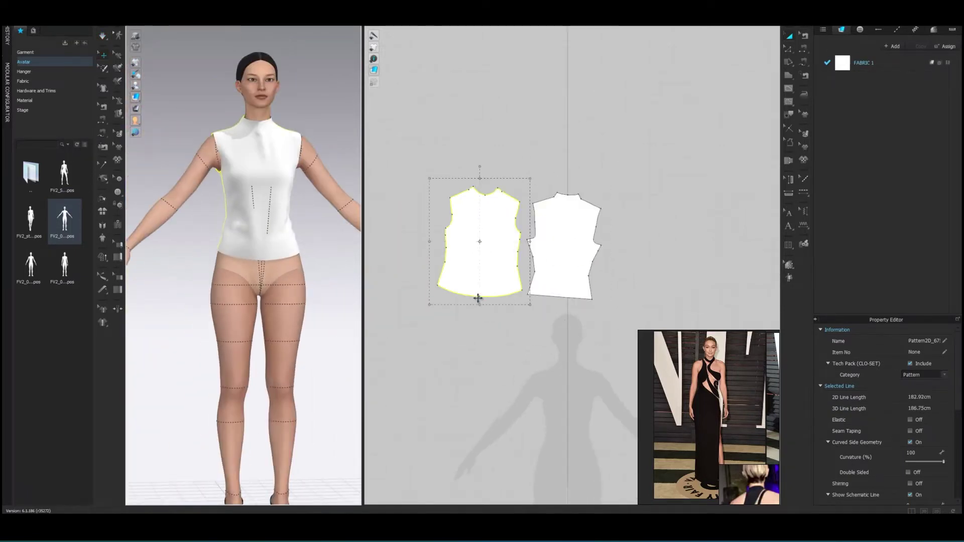
click(259, 187)
right_drag(259, 186, 309, 189)
Move the two pattern pieces side by side and rotate the tilted one upright.
click(788, 49)
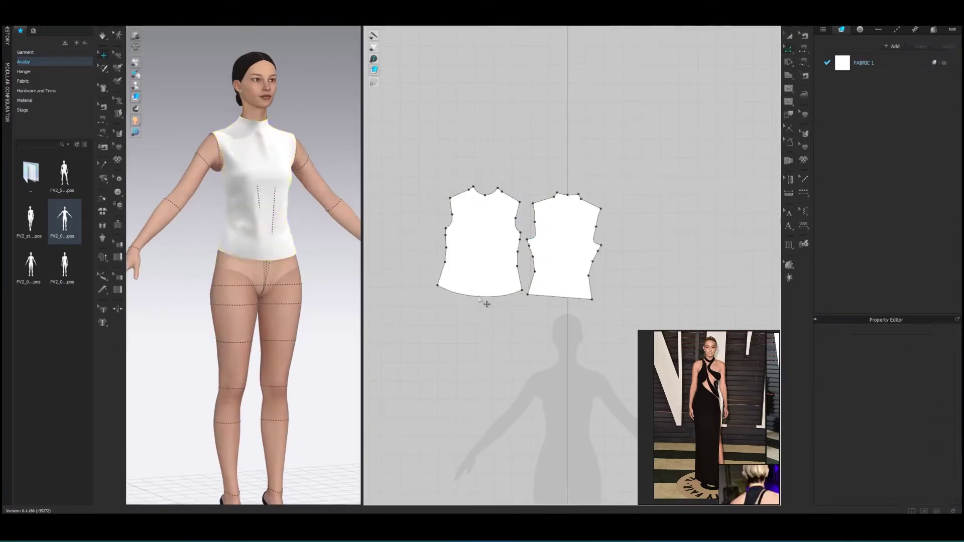
drag(564, 246, 589, 230)
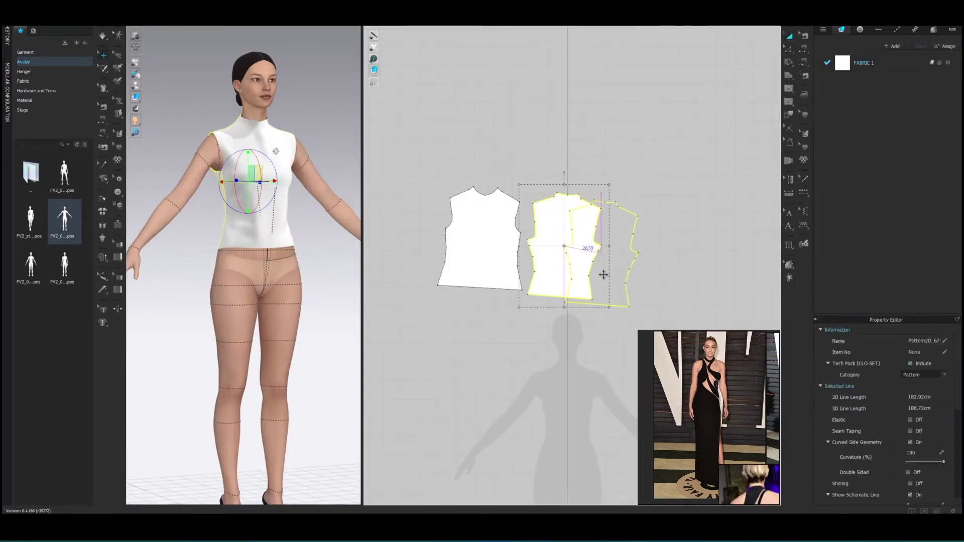
drag(602, 274, 603, 274)
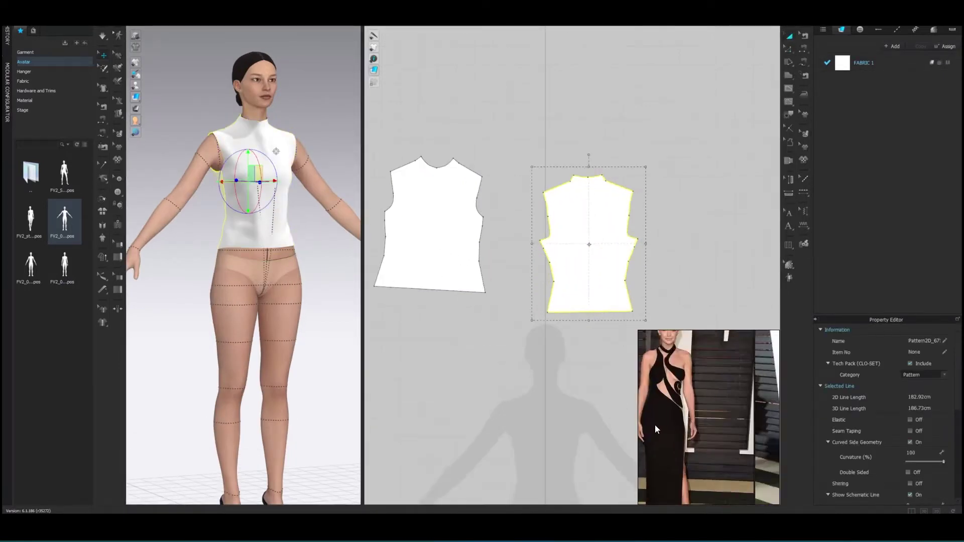
scroll(596, 180, up, 5)
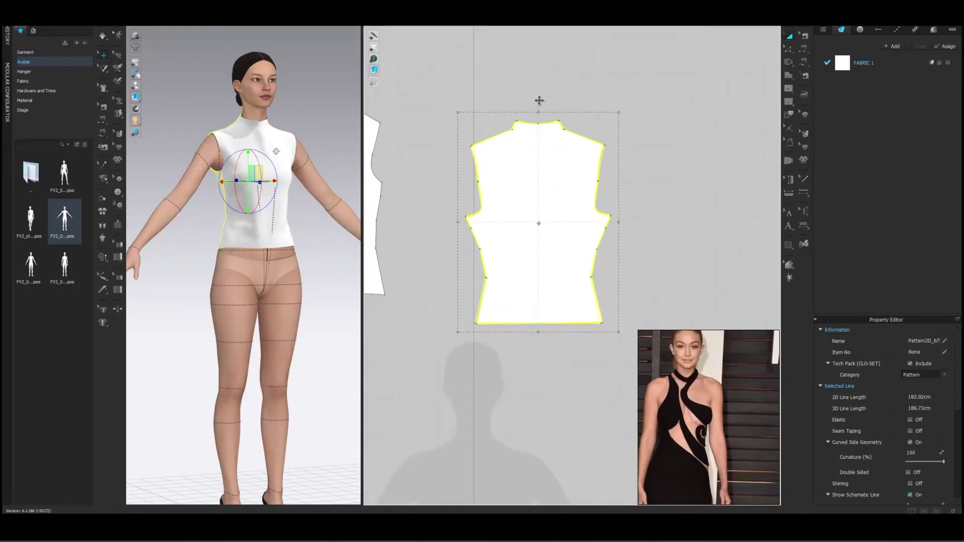
scroll(539, 100, down, 5)
drag(477, 231, 564, 253)
scroll(564, 253, up, 5)
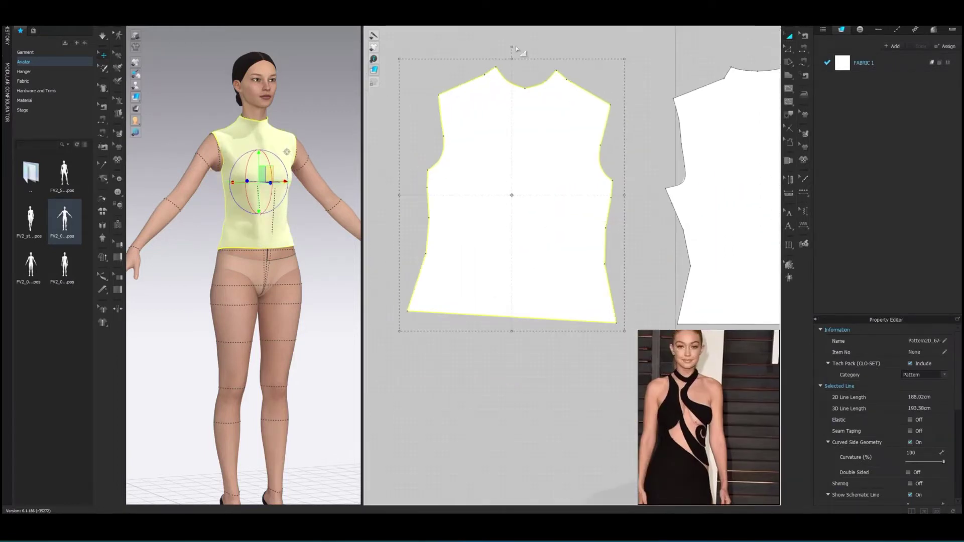
drag(504, 46, 506, 45)
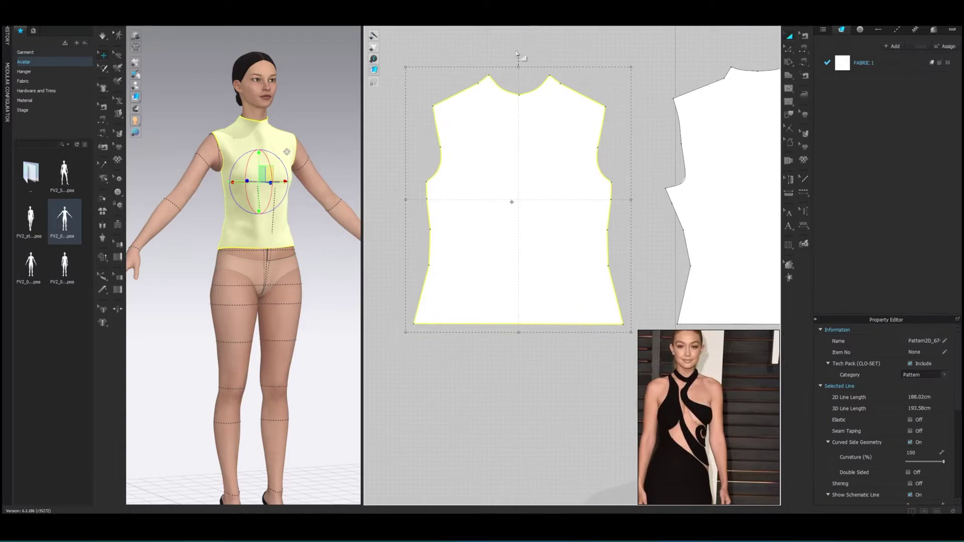
key(Escape)
scroll(542, 216, down, 5)
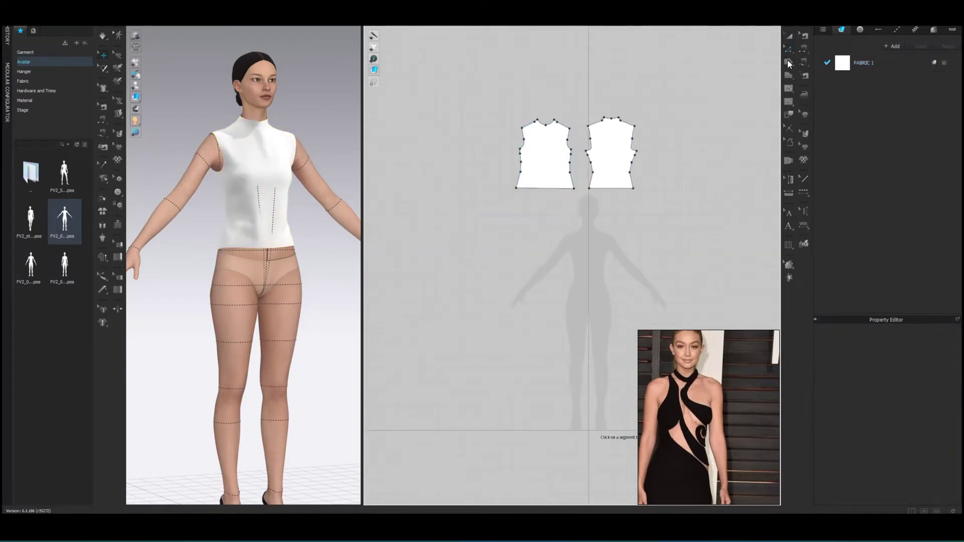
Extend both bodice hems to floor length and sew the panels' side seams.
scroll(546, 219, up, 3)
mouse_move(495, 236)
mouse_down()
mouse_move(563, 427)
mouse_move(563, 394)
mouse_up()
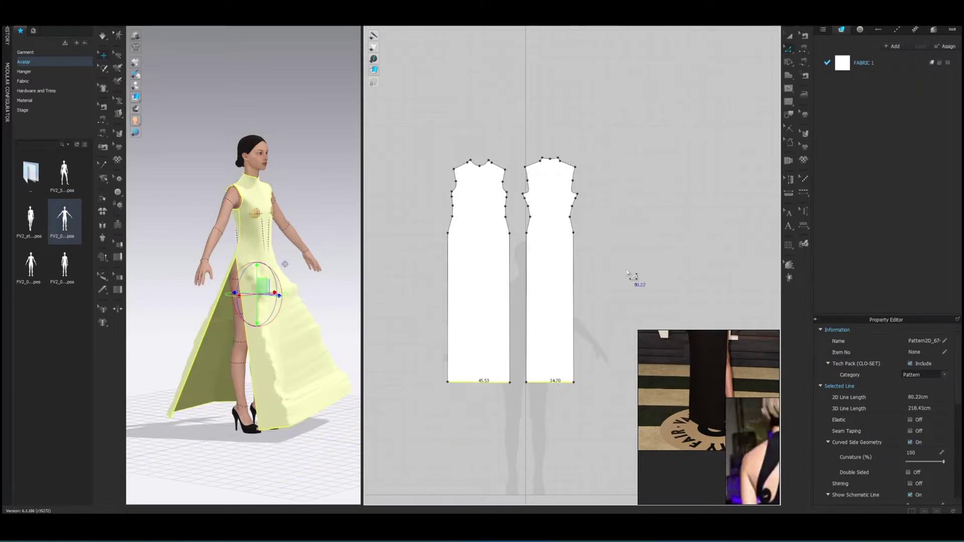
click(806, 63)
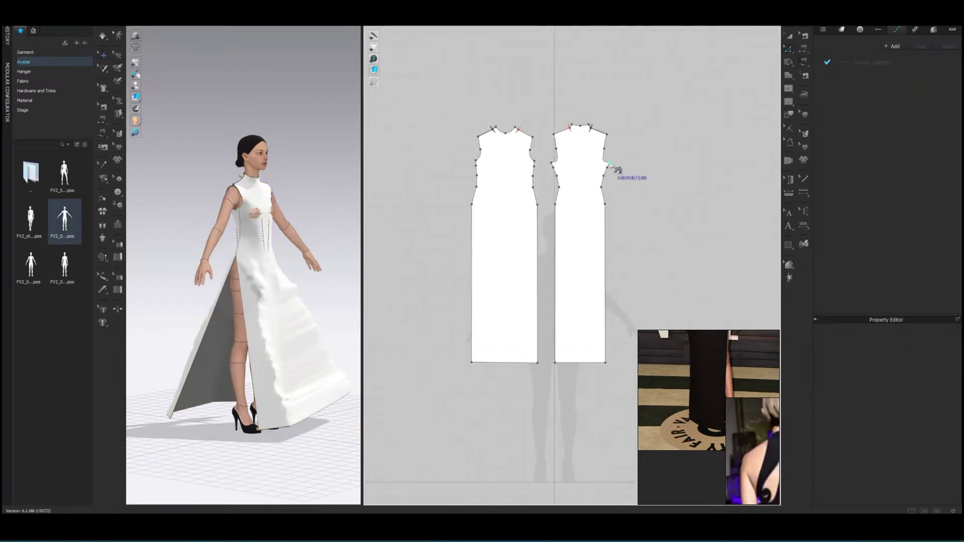
click(470, 204)
click(535, 198)
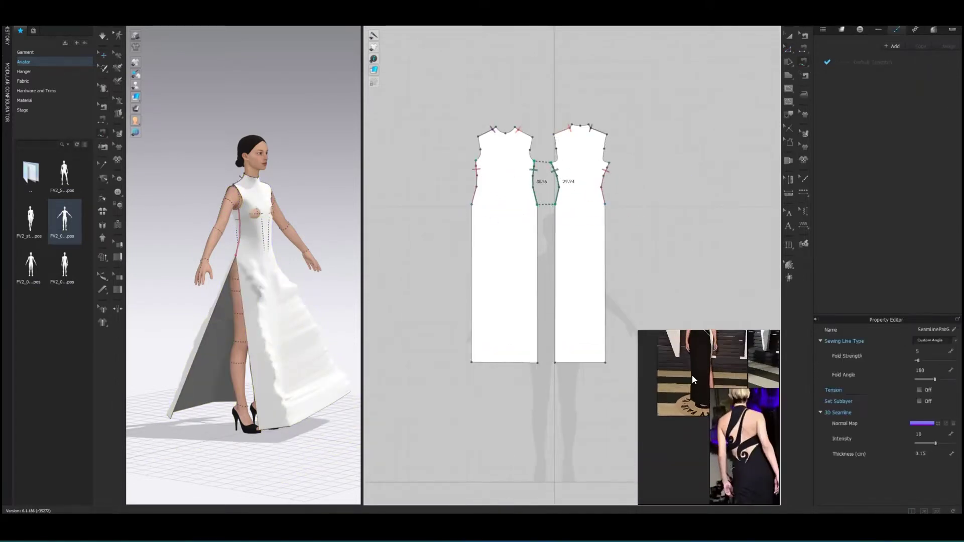
click(537, 204)
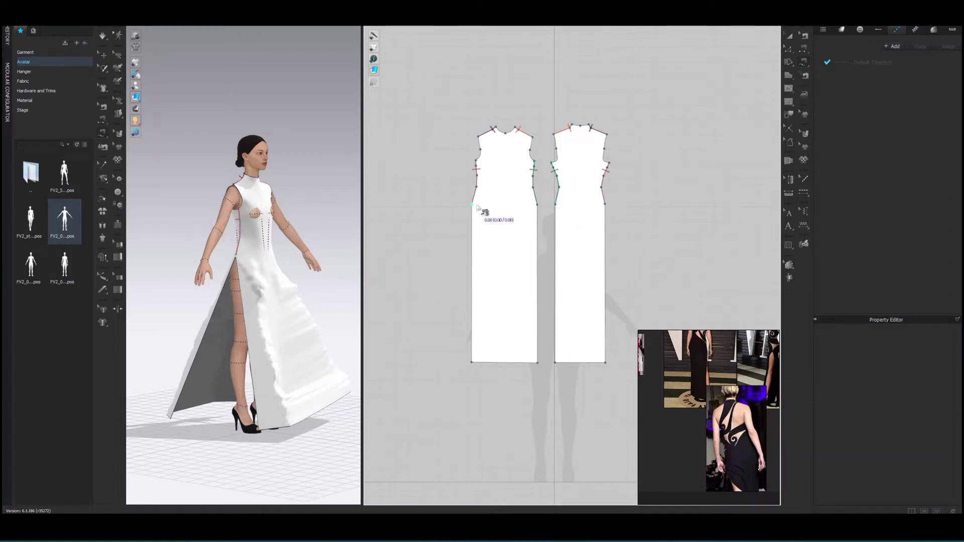
click(477, 263)
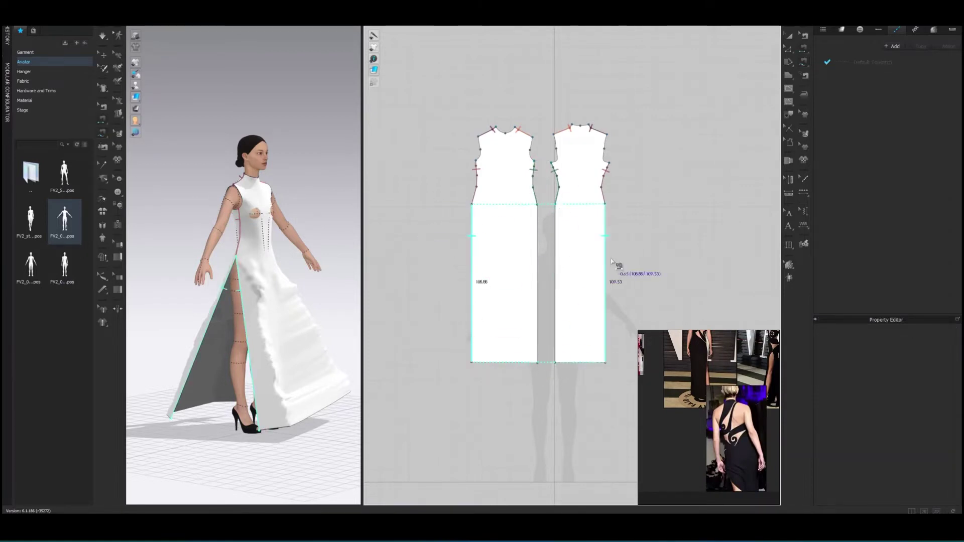
Simulate to drape the long column dress and check it from the side.
click(605, 271)
key(space)
right_drag(226, 281, 136, 285)
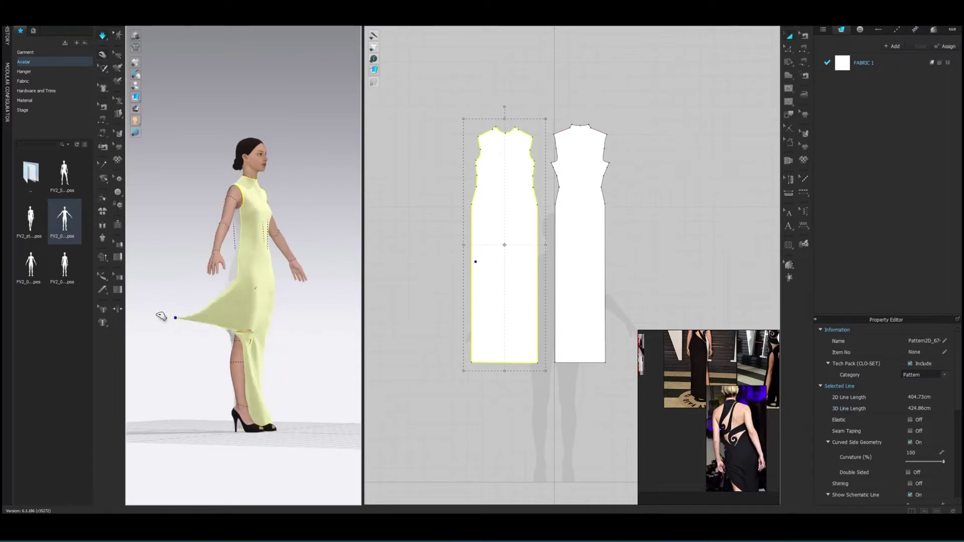
right_drag(187, 316, 240, 335)
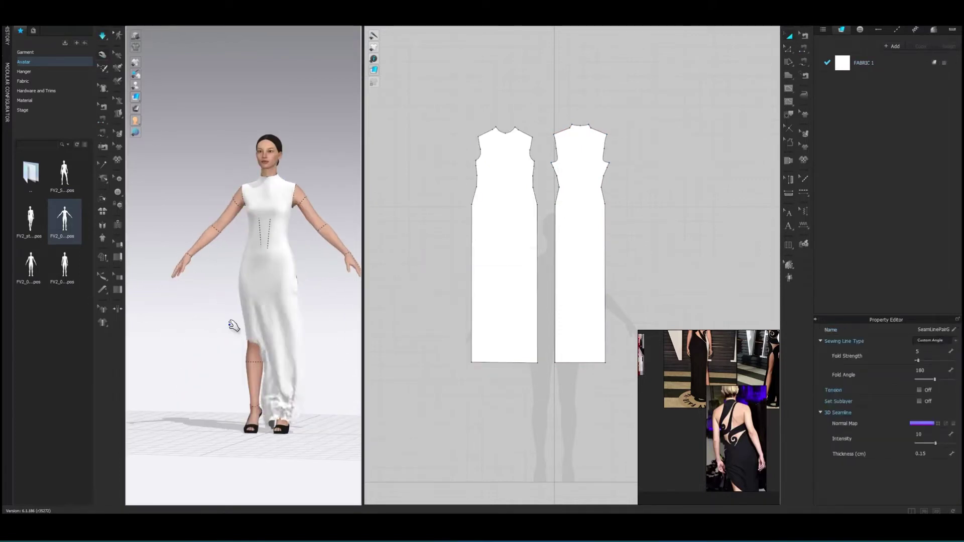
Rectangle-select the lower skirt mesh on both dress panels.
scroll(467, 326, down, 3)
right_click(460, 324)
click(103, 68)
click(140, 80)
drag(241, 306, 274, 432)
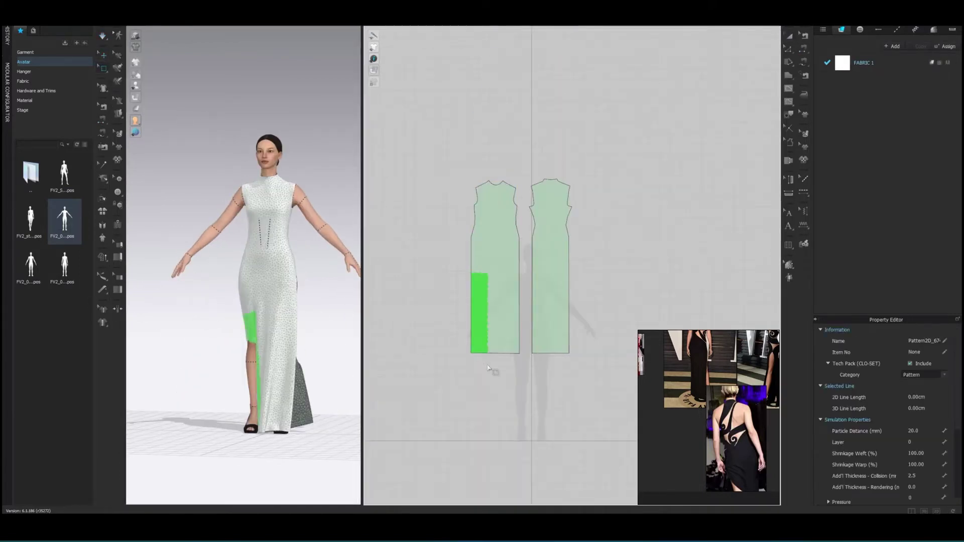
right_drag(226, 301, 180, 303)
drag(585, 367, 547, 286)
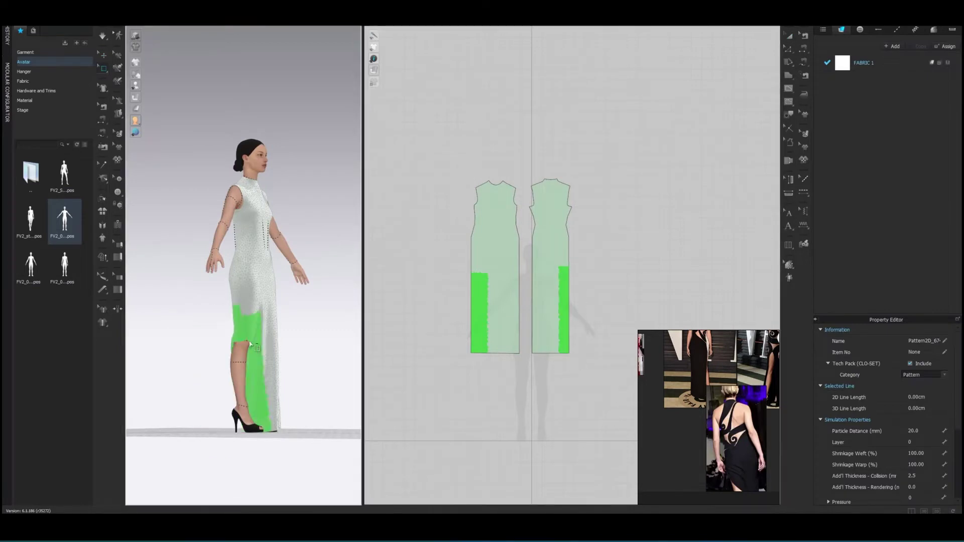
Delete the selected lower section to open a high side slit and inspect the dress.
right_drag(257, 334, 226, 336)
key(Delete)
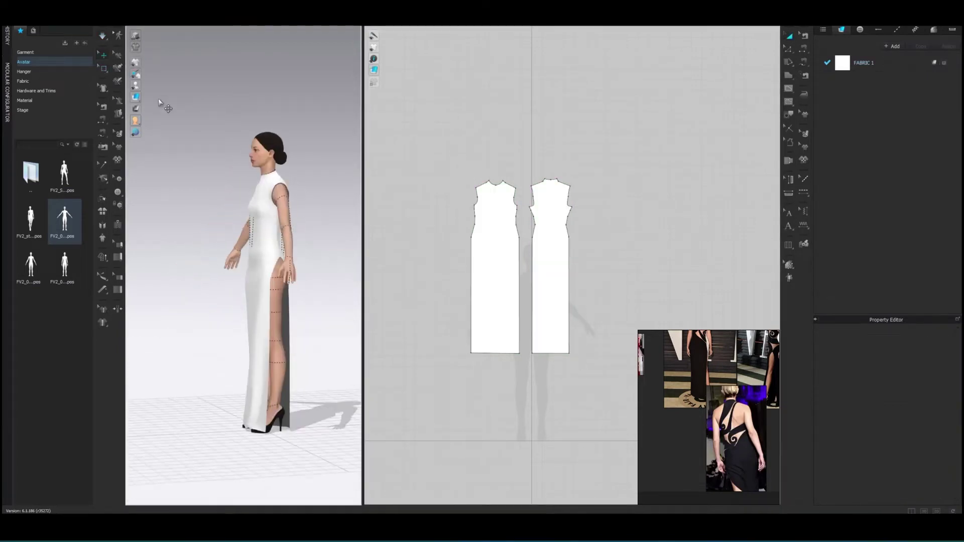
right_drag(252, 294, 411, 279)
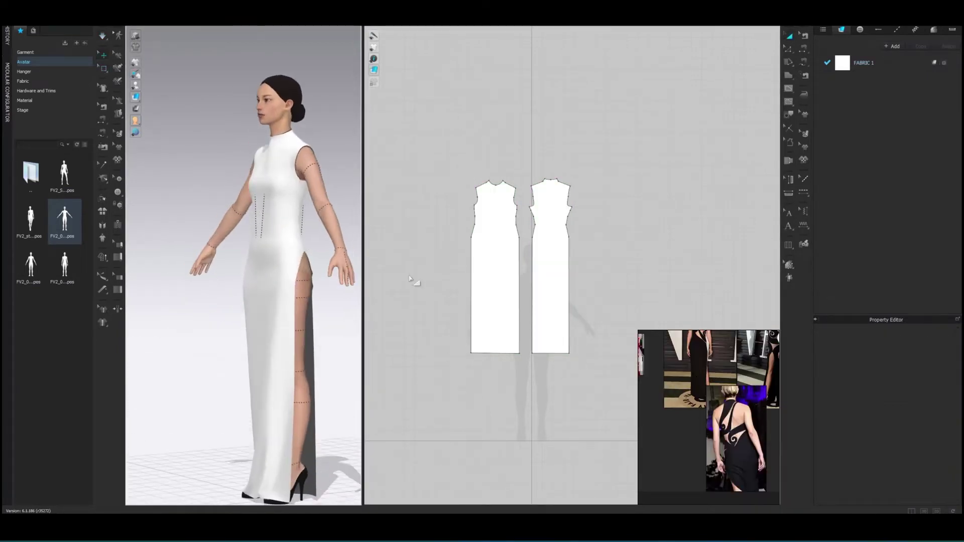
right_drag(301, 261, 333, 258)
scroll(282, 301, up, 5)
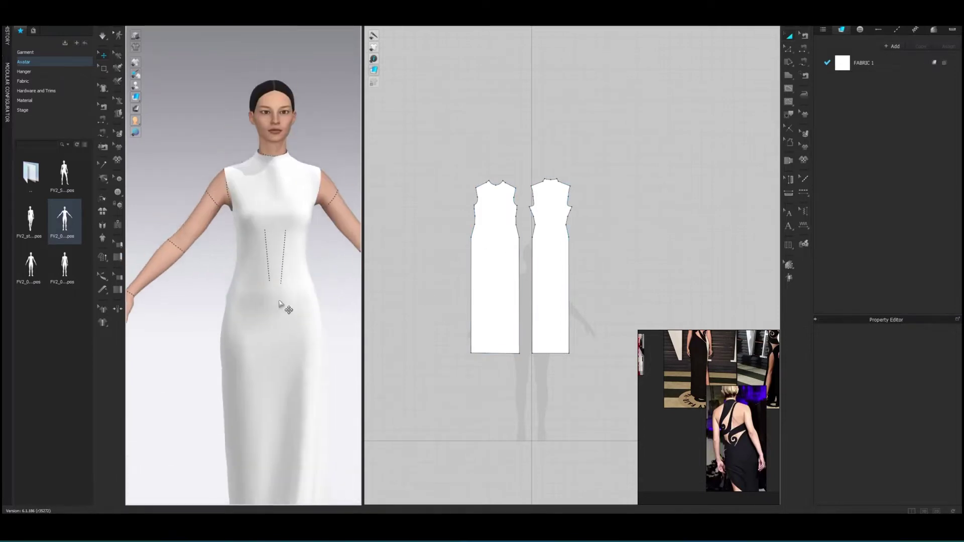
scroll(498, 242, up, 5)
scroll(499, 243, down, 3)
scroll(249, 150, down, 3)
mouse_move(249, 151)
right_down()
mouse_move(181, 157)
mouse_move(282, 270)
mouse_move(183, 216)
mouse_move(199, 252)
mouse_move(239, 237)
right_up()
click(256, 252)
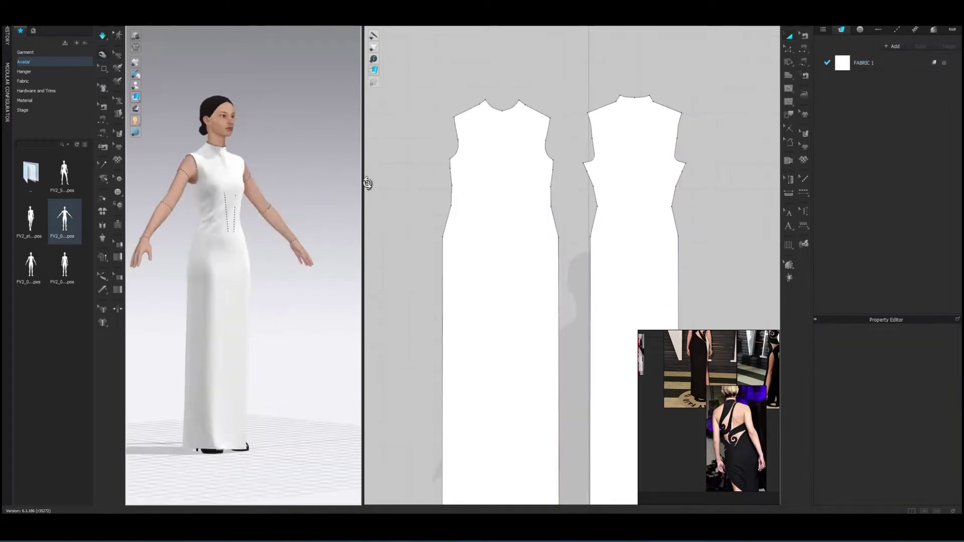
Orbit around the avatar and tug the front piece's slit edge to inspect it.
mouse_move(269, 209)
right_down()
mouse_move(196, 256)
mouse_move(159, 255)
right_up()
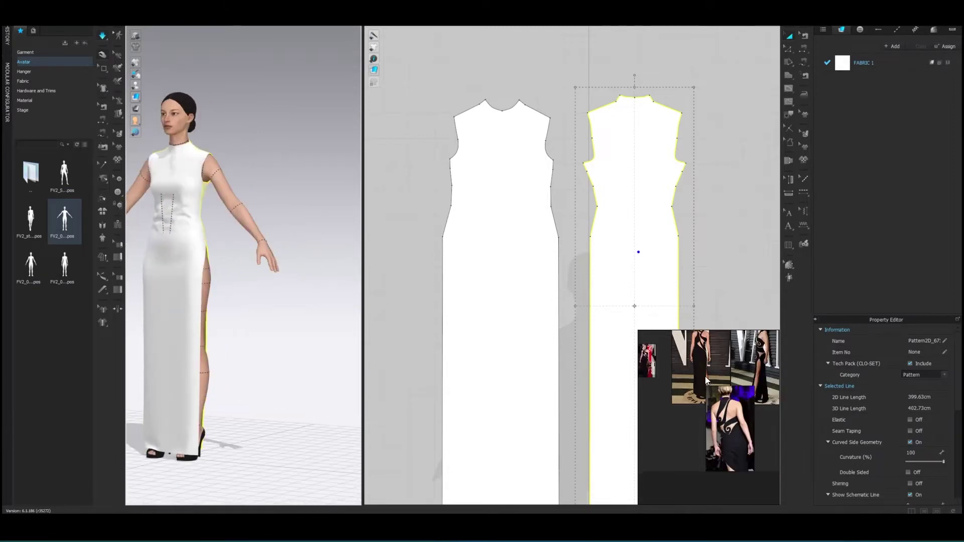
click(159, 255)
drag(159, 256, 204, 256)
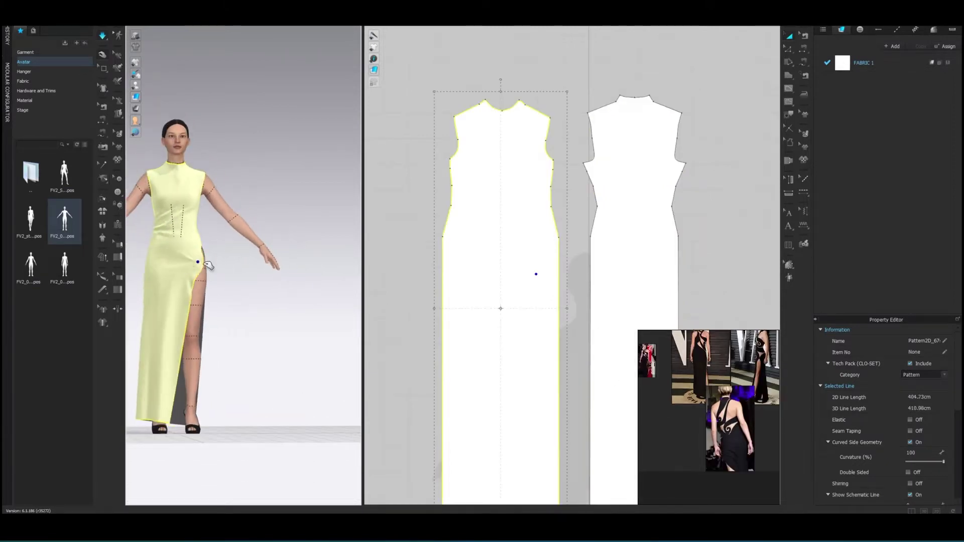
right_drag(175, 303, 83, 312)
scroll(333, 247, up, 3)
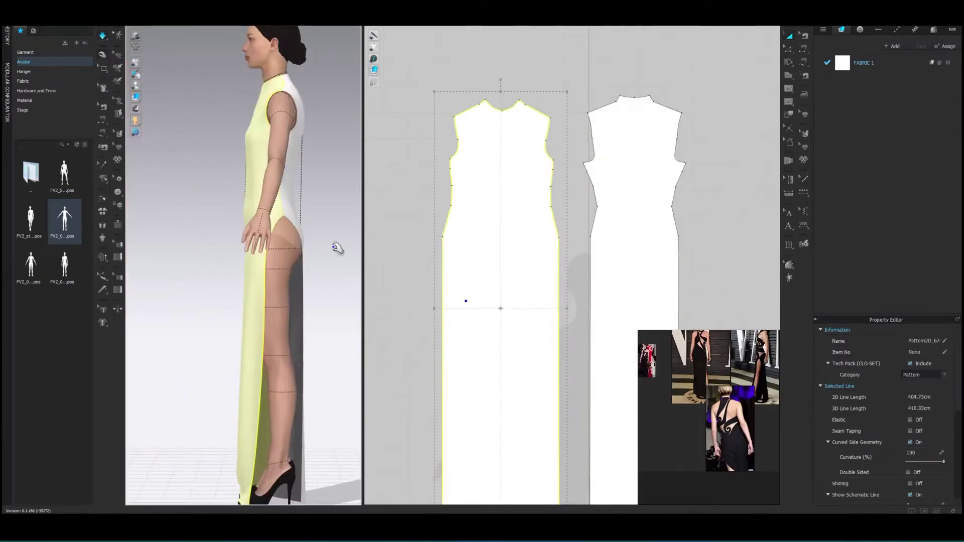
In Edit Pattern, move the front piece's hip-level side point inward by 3 cm.
key(z)
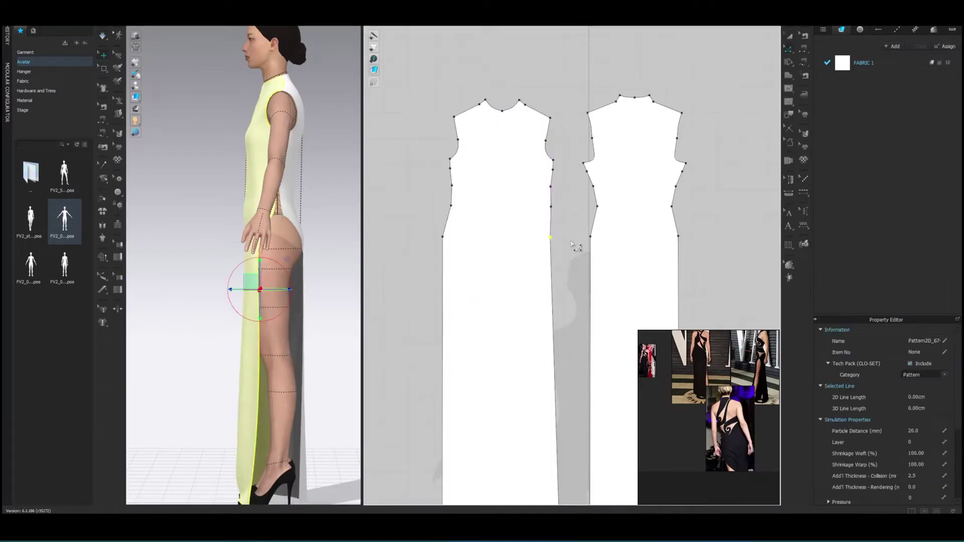
right_click(551, 213)
click(548, 244)
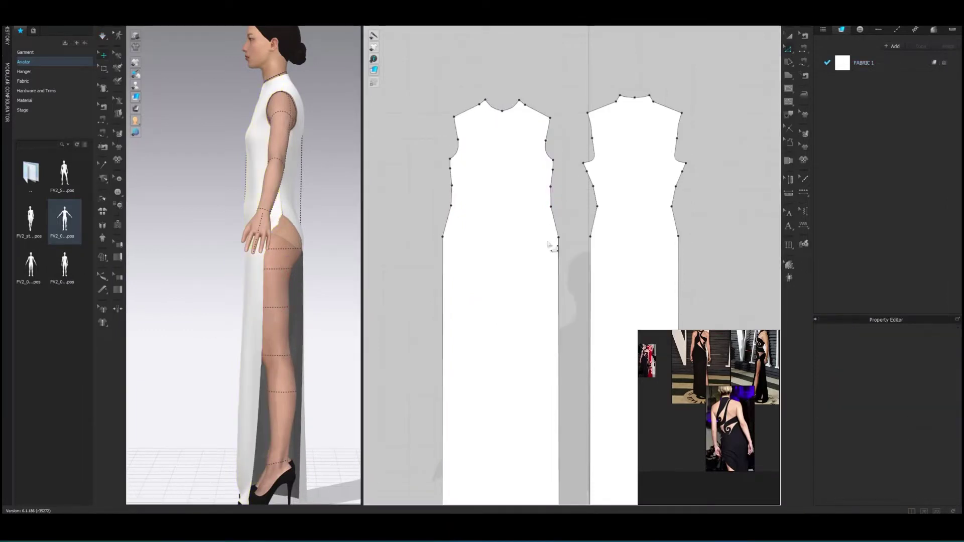
click(558, 239)
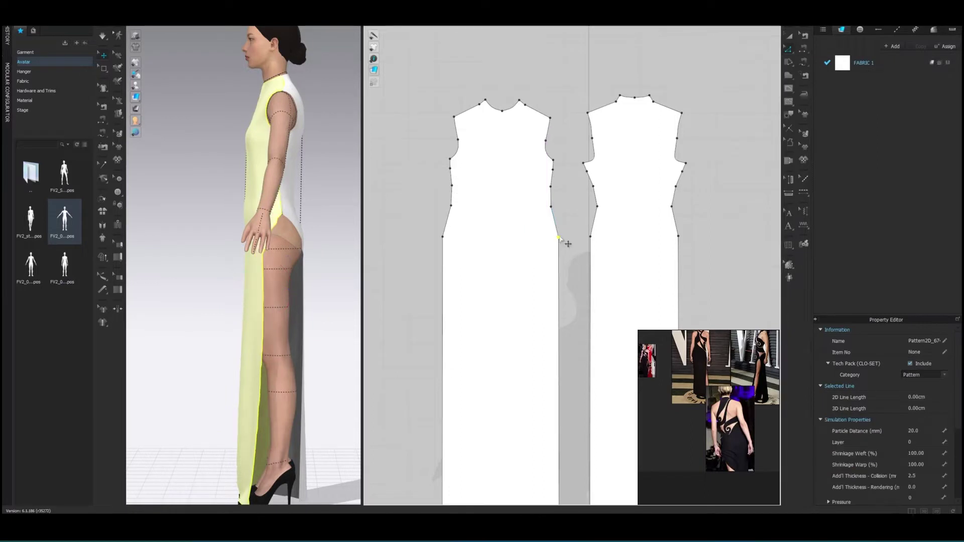
click(588, 237)
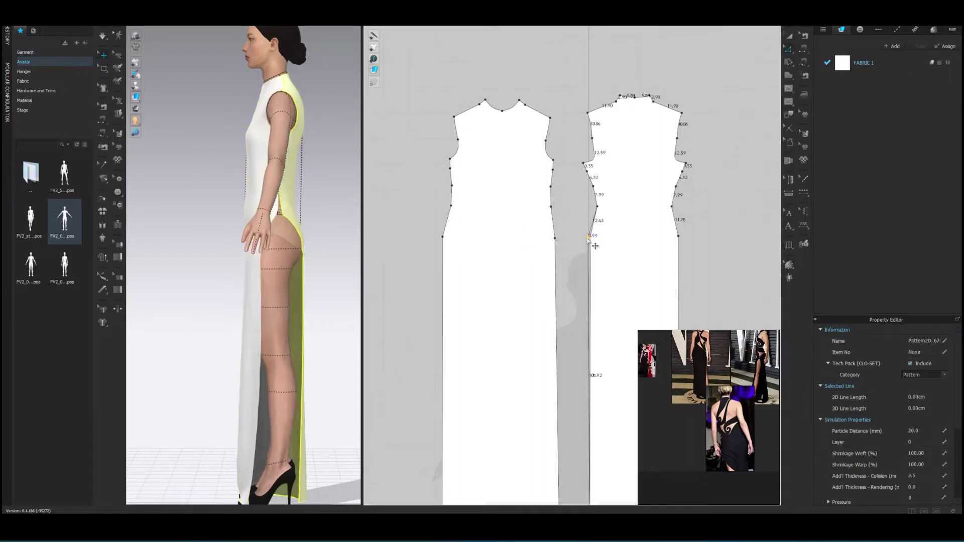
drag(555, 238, 581, 240)
right_click(554, 241)
text(3)
click(459, 284)
Move the back piece's hip-level side point inward by about 3.08 cm.
right_click(581, 239)
key(Return)
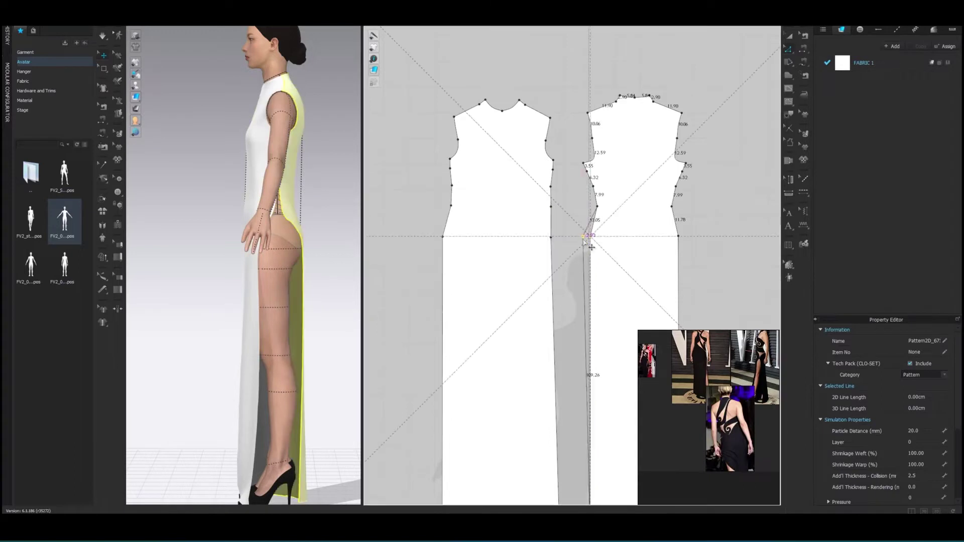
right_click(582, 239)
key(Return)
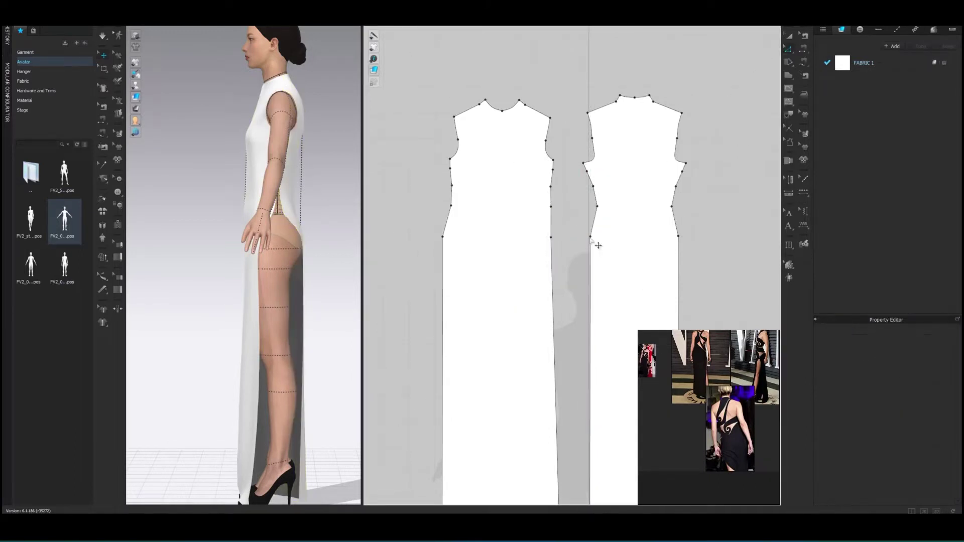
right_click(583, 237)
drag(591, 236, 583, 238)
key(Return)
right_click(583, 237)
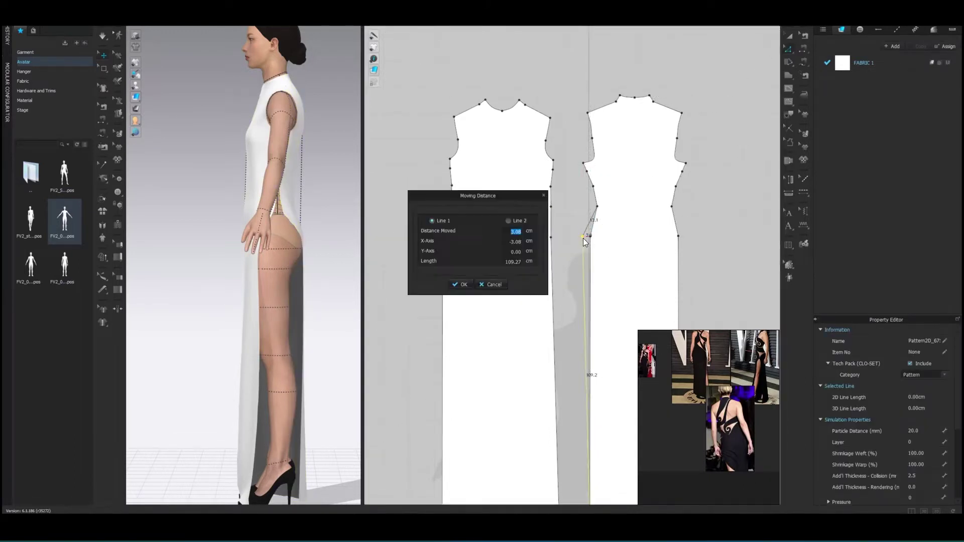
key(Return)
right_drag(281, 191, 628, 194)
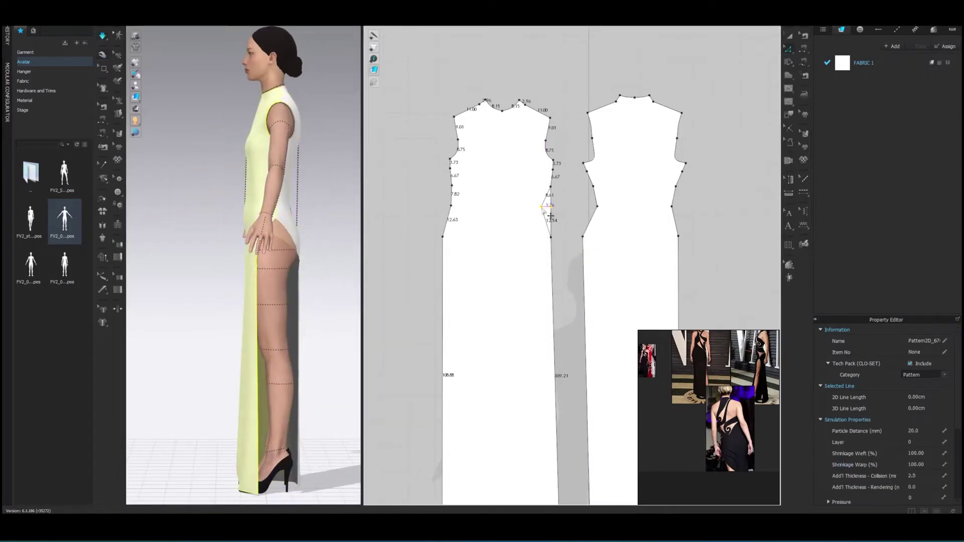
Select two of the front piece's side-edge points and align them vertically.
click(552, 169)
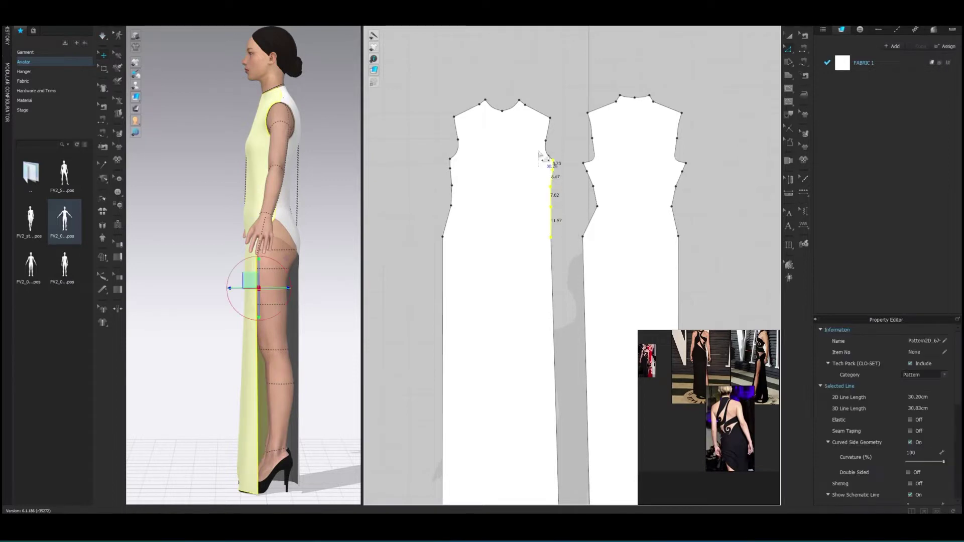
right_click(551, 175)
click(572, 316)
click(552, 169)
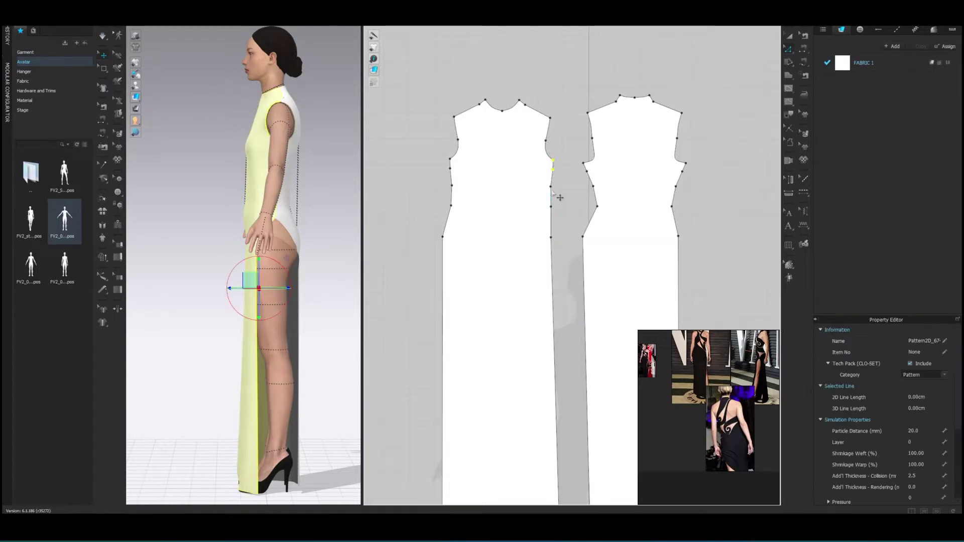
right_click(552, 237)
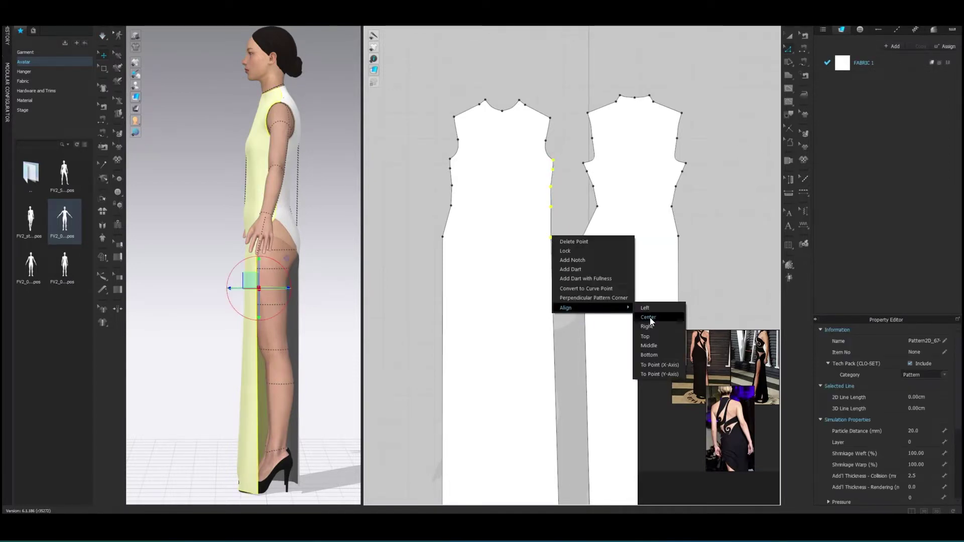
click(653, 327)
click(308, 194)
mouse_move(308, 193)
right_down()
mouse_move(336, 187)
mouse_move(425, 221)
right_up()
Shift the front piece's side edge sideways by an exact distance.
click(552, 211)
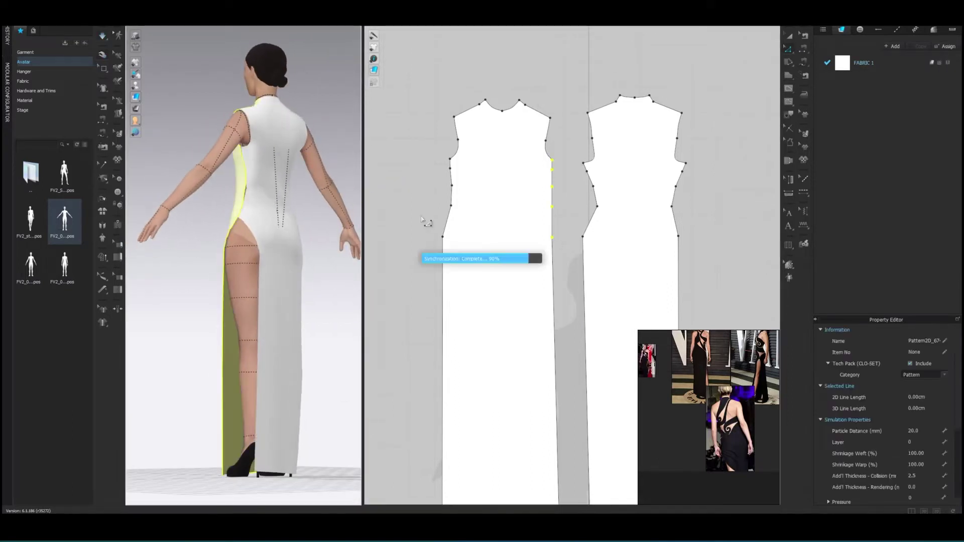
drag(552, 211, 555, 215)
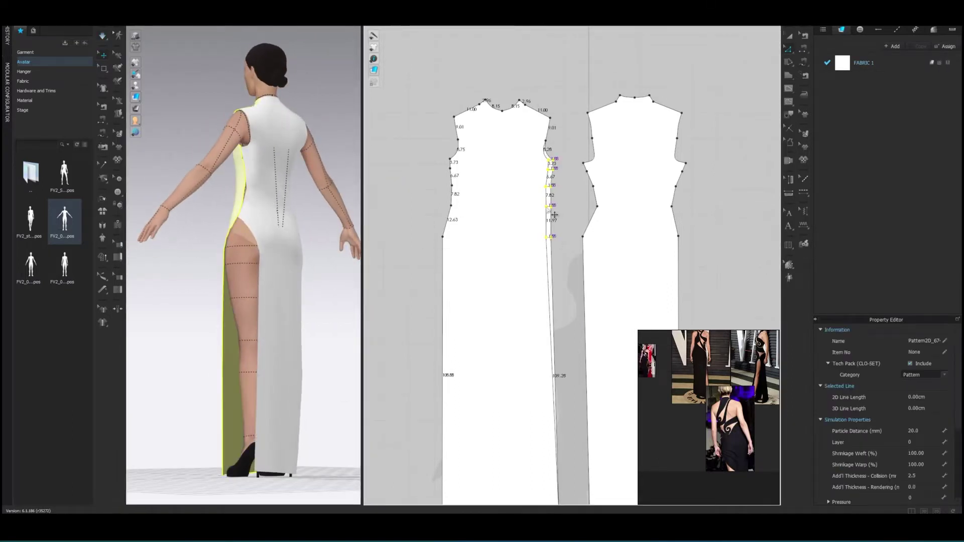
right_click(554, 214)
key(Return)
Curve the back piece's side edge inward, move it 5 cm, then undo the move.
click(588, 198)
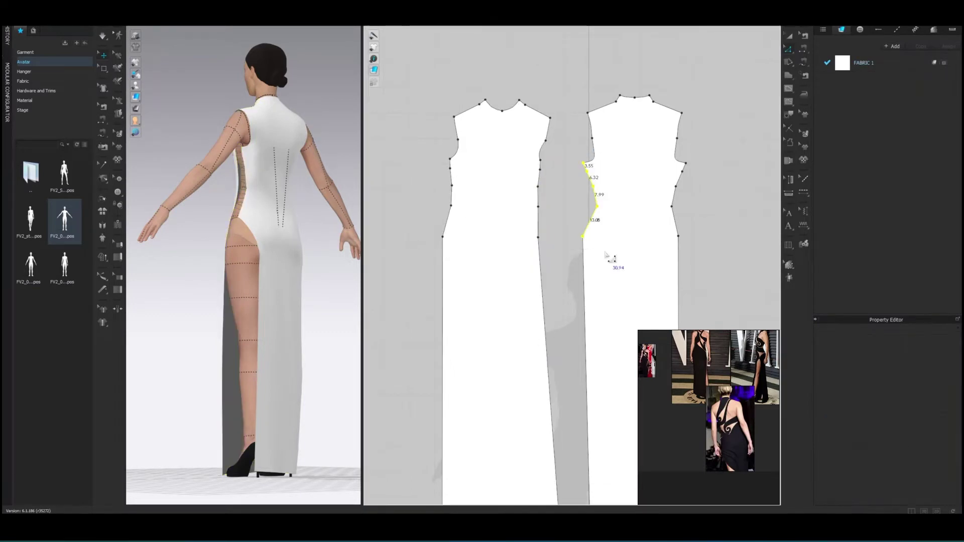
right_click(596, 206)
drag(593, 194, 581, 188)
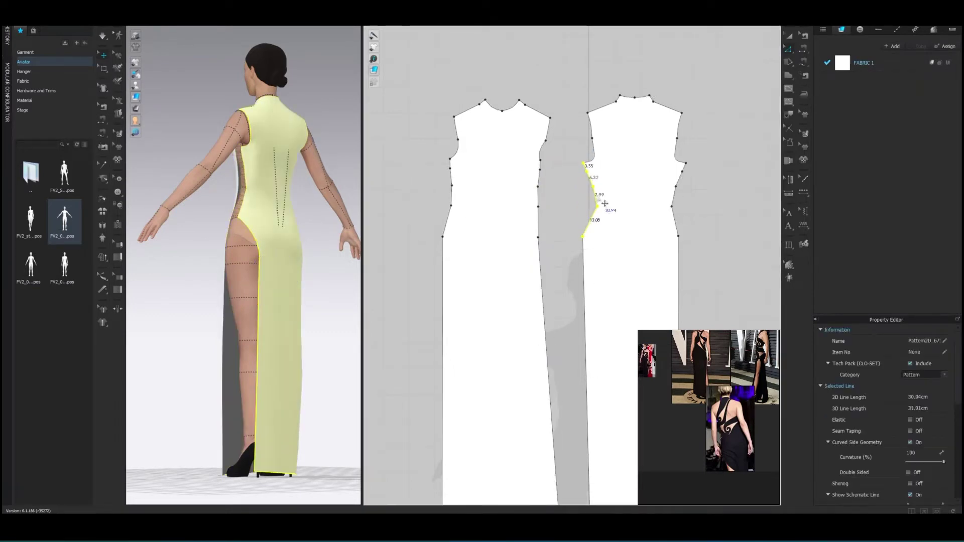
click(583, 164)
drag(589, 236, 576, 235)
right_click(576, 235)
text(5)
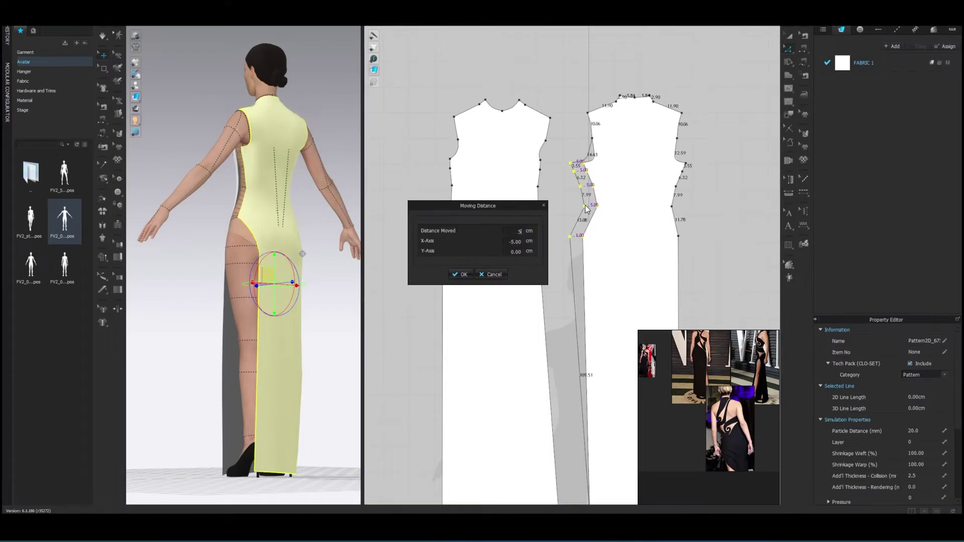
key(Return)
mouse_move(289, 244)
right_down()
mouse_move(333, 243)
mouse_move(191, 246)
mouse_move(258, 269)
mouse_move(286, 266)
right_up()
key(ctrl+z)
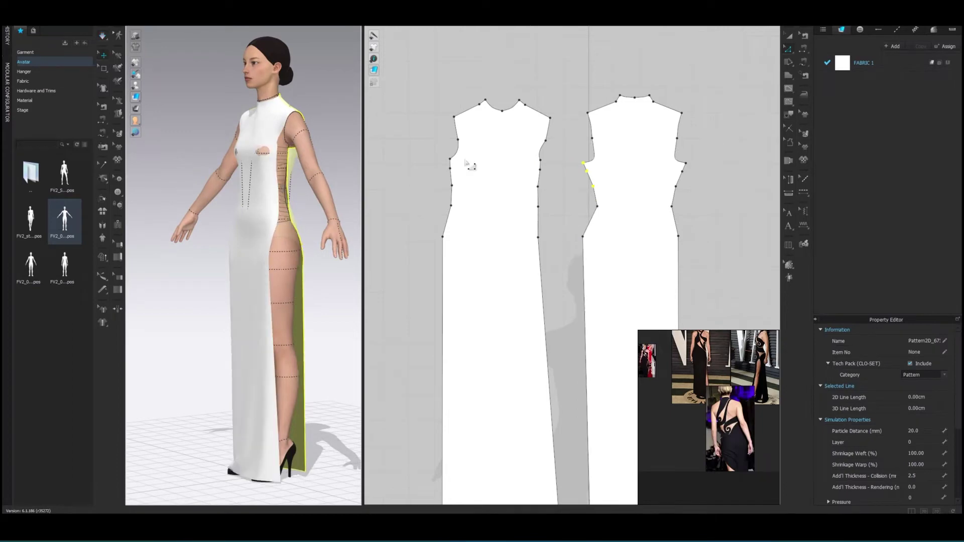
Undo the earlier side edits and move the front side point inward 3.99 cm.
key(ctrl+z)
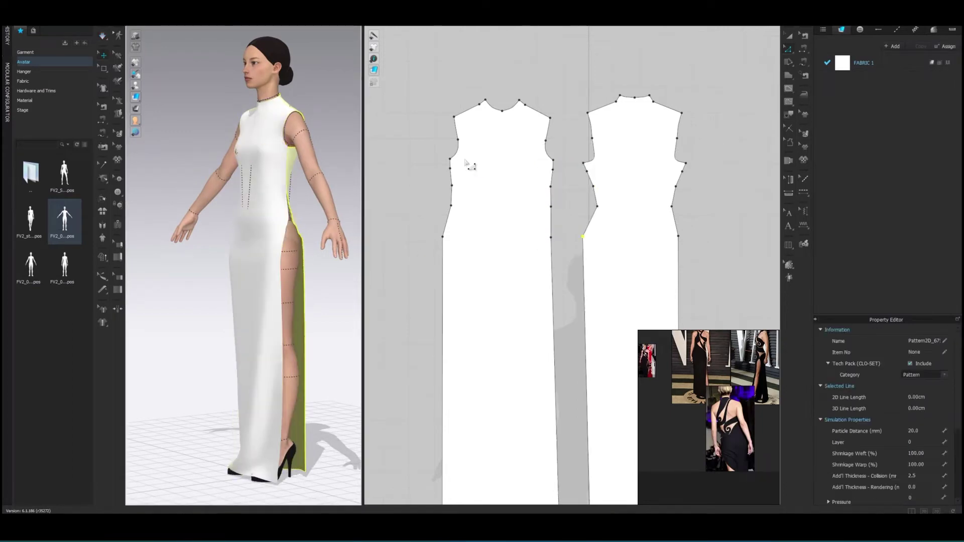
key(ctrl+z)
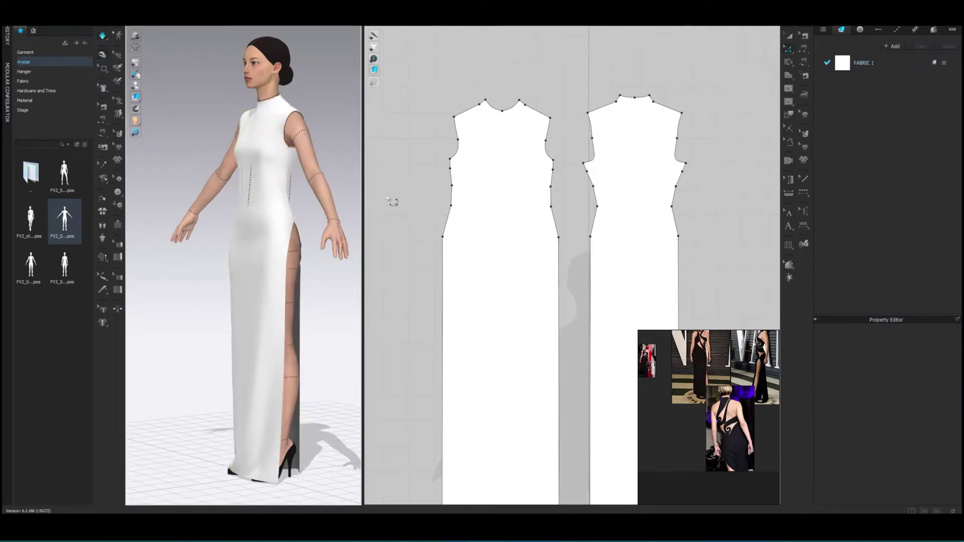
click(554, 211)
right_click(555, 210)
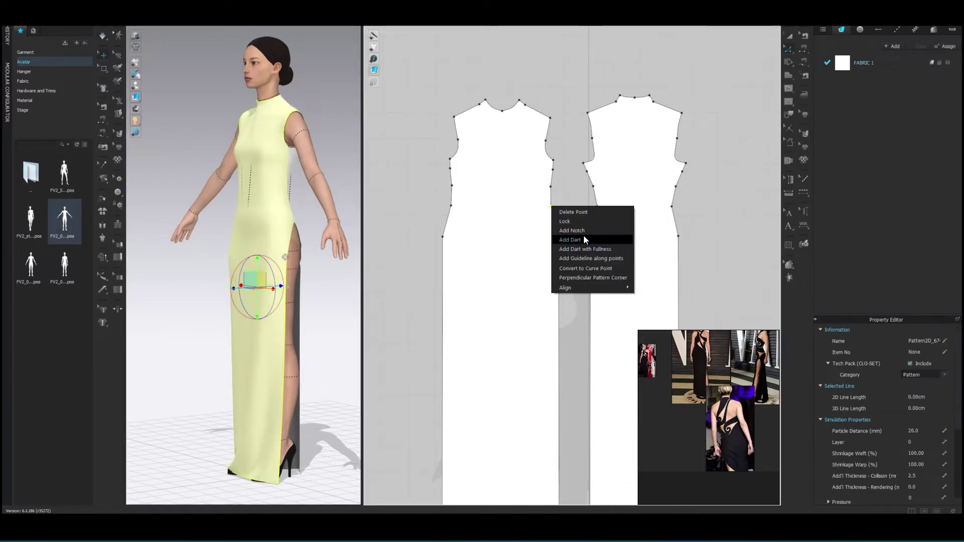
click(566, 245)
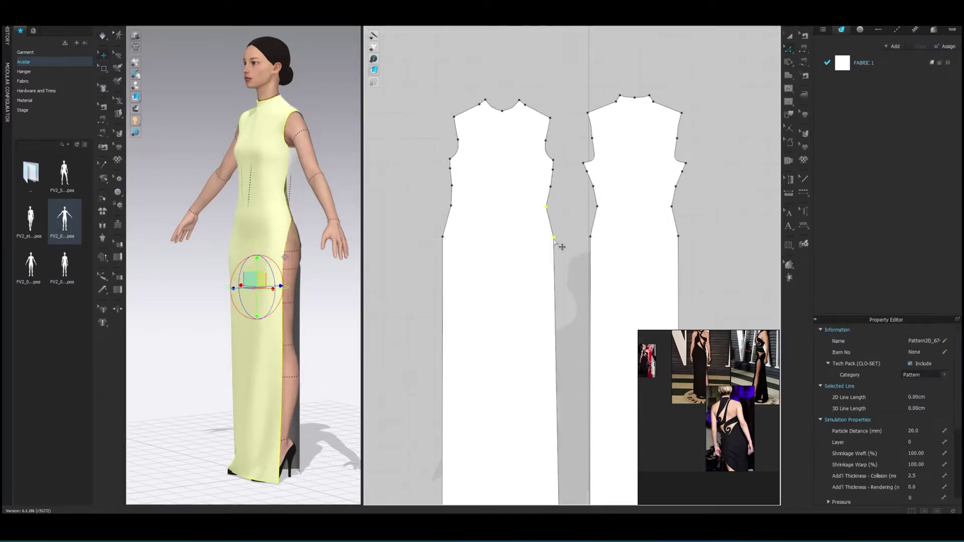
right_click(549, 238)
mouse_move(557, 245)
mouse_down()
mouse_move(549, 238)
mouse_move(577, 236)
mouse_up()
key(Return)
Move the back piece's side edge and the front's upper side point by exact distances.
click(597, 221)
right_click(577, 236)
key(Return)
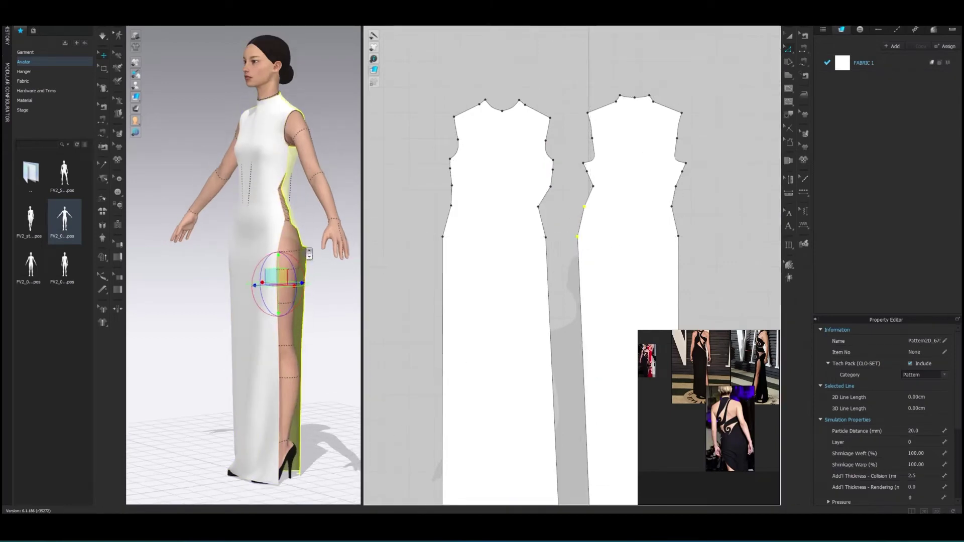
drag(550, 186, 541, 187)
right_click(542, 187)
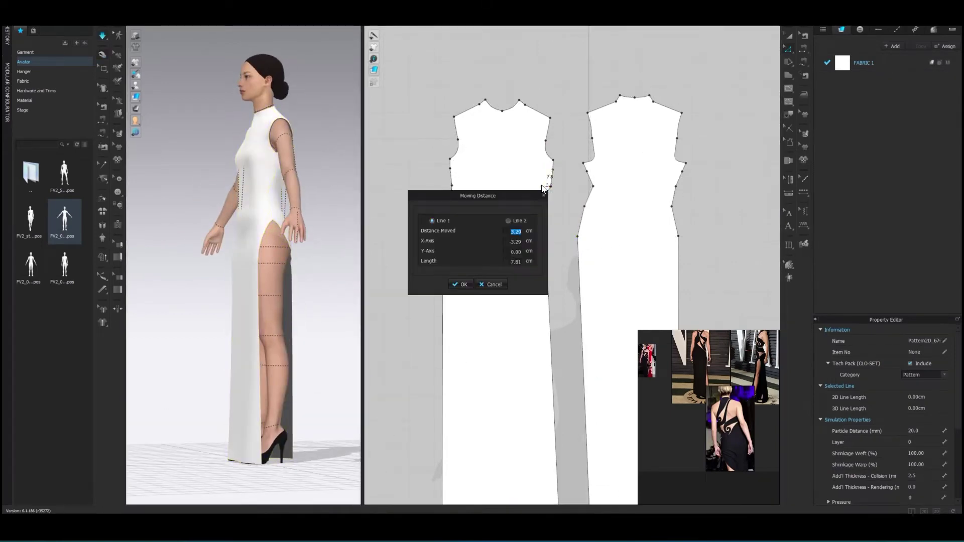
key(Return)
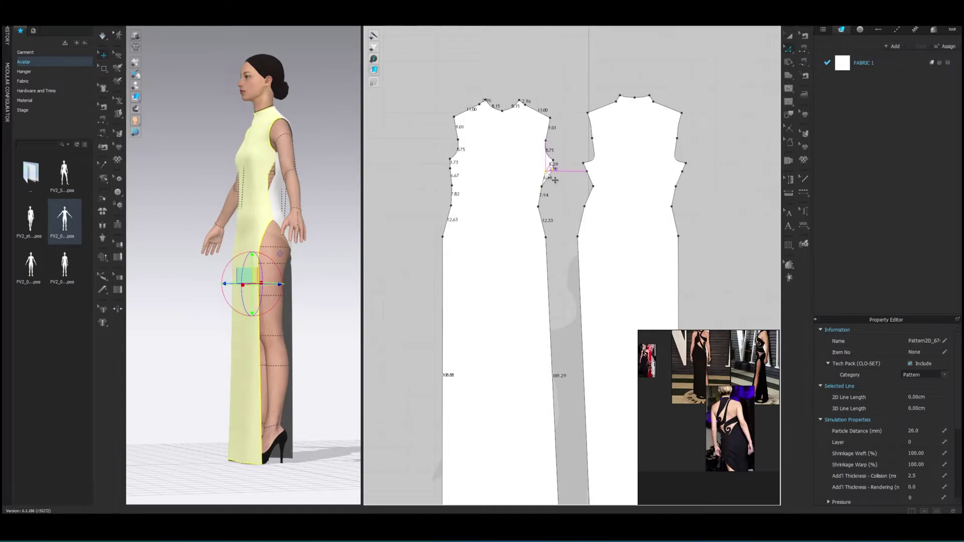
right_click(554, 179)
key(Return)
Move the back pattern's upper side point by an exact distance.
mouse_move(586, 187)
mouse_down()
mouse_move(592, 195)
mouse_move(590, 179)
mouse_up()
right_click(593, 195)
key(Return)
right_click(590, 179)
key(Return)
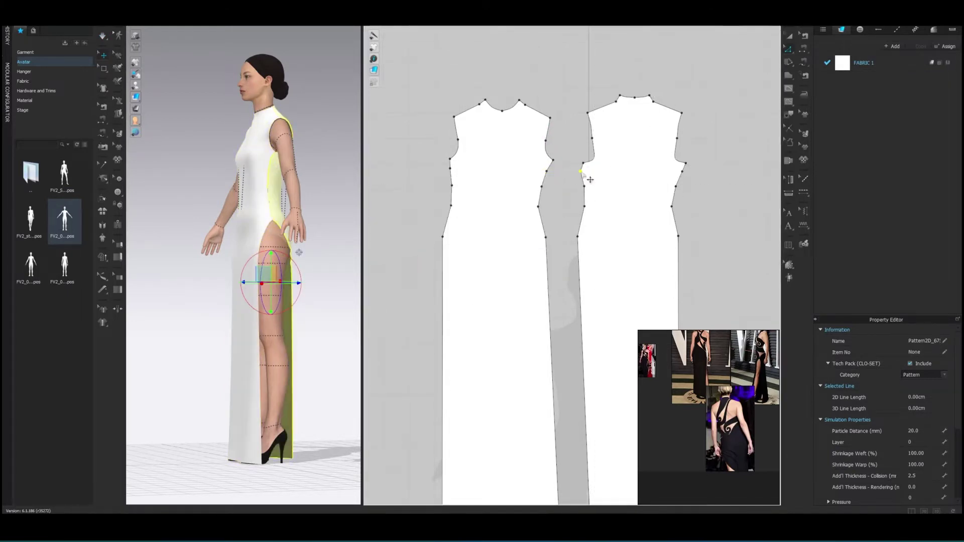
Shift the front side line inward 4.07 cm and match the back side point.
right_click(536, 243)
mouse_move(546, 243)
mouse_down()
mouse_move(536, 243)
mouse_move(568, 237)
mouse_up()
key(Return)
right_click(567, 237)
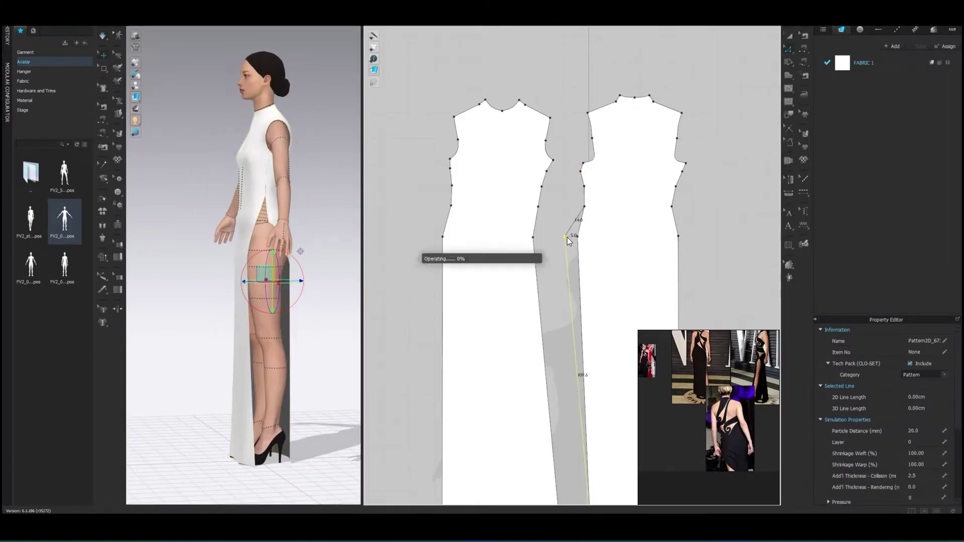
key(Return)
click(324, 258)
Nudge the left pattern's side point slightly outward and orbit to check the gown's drape.
key(2)
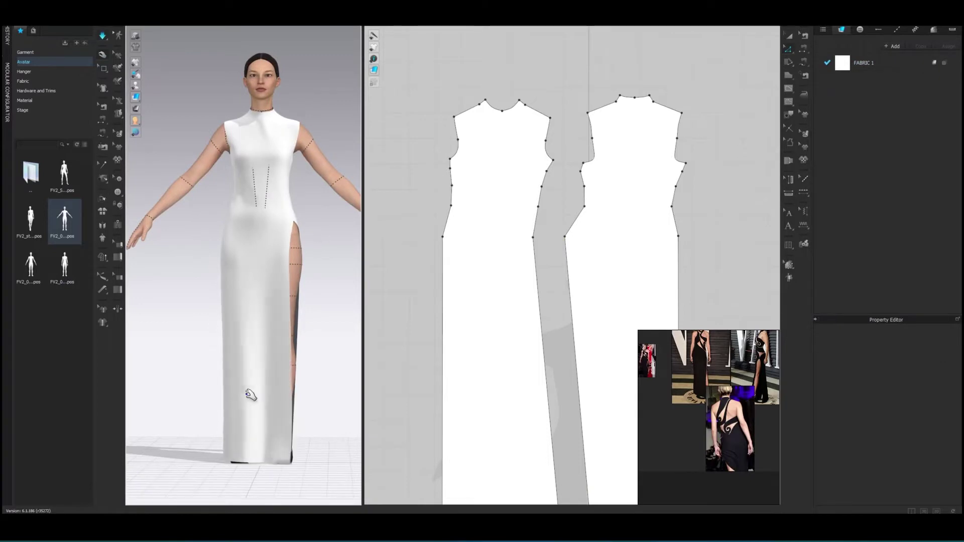
scroll(504, 295, down, 2)
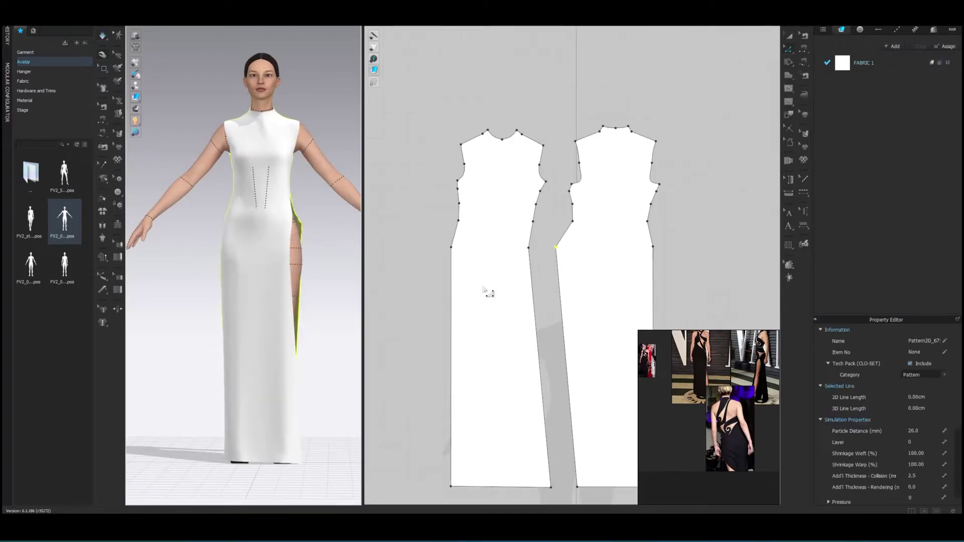
click(570, 191)
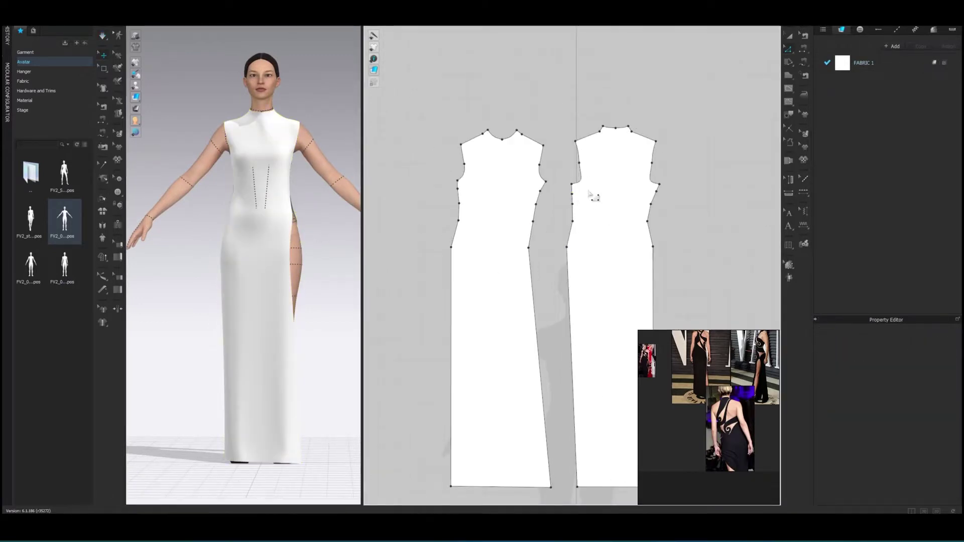
click(258, 282)
mouse_move(258, 281)
right_down()
mouse_move(247, 236)
mouse_move(300, 232)
right_up()
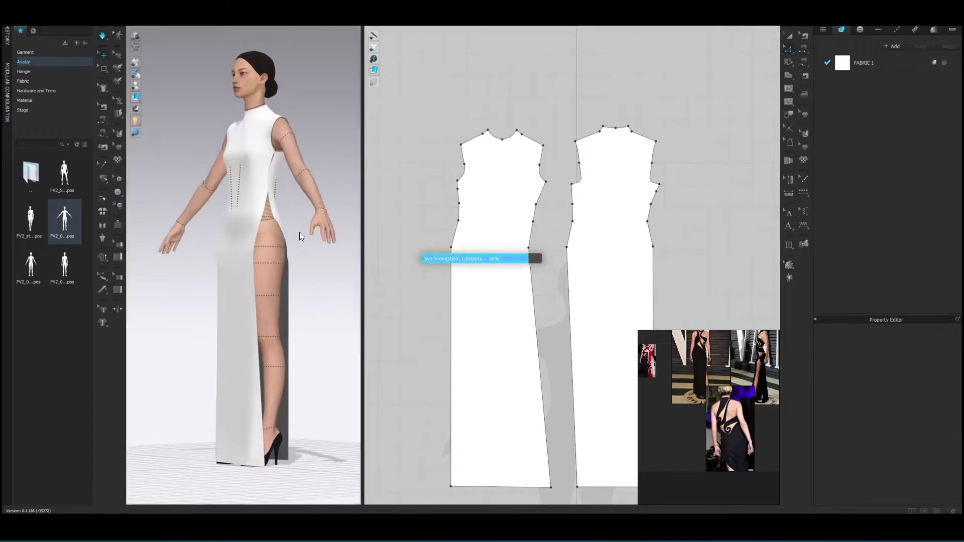
drag(528, 248, 539, 247)
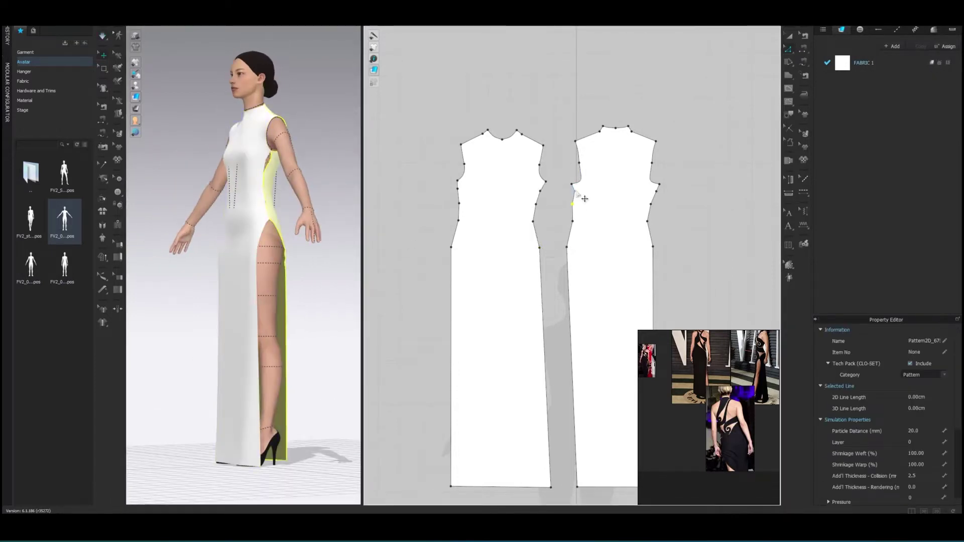
click(564, 198)
click(475, 199)
click(666, 198)
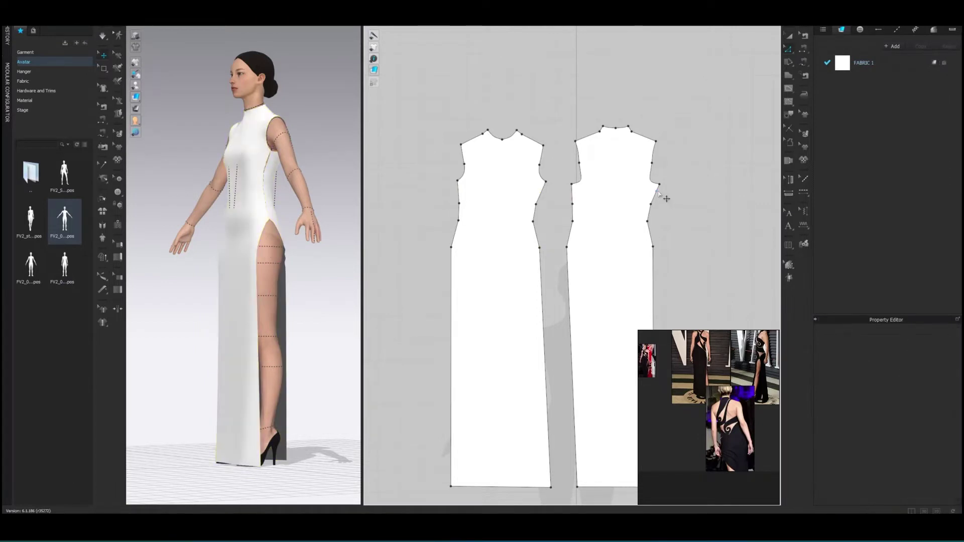
right_drag(206, 213, 236, 213)
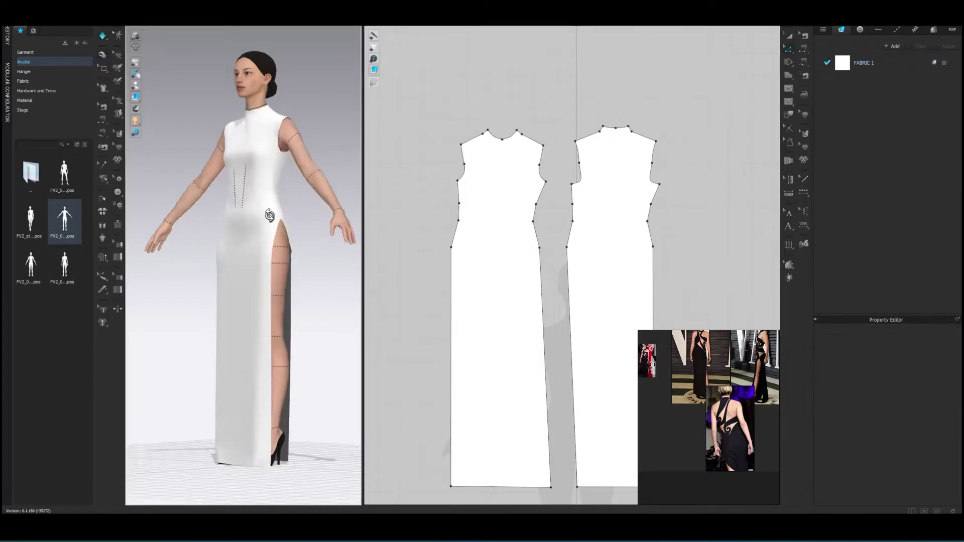
scroll(225, 216, up, 5)
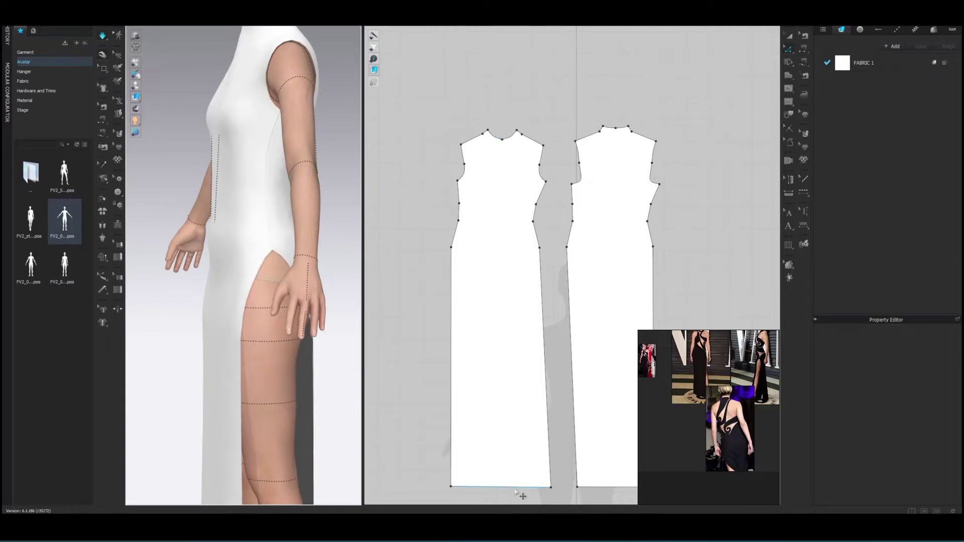
Split the right and left hem lines each into 2 equal segments.
click(787, 64)
click(857, 70)
click(620, 487)
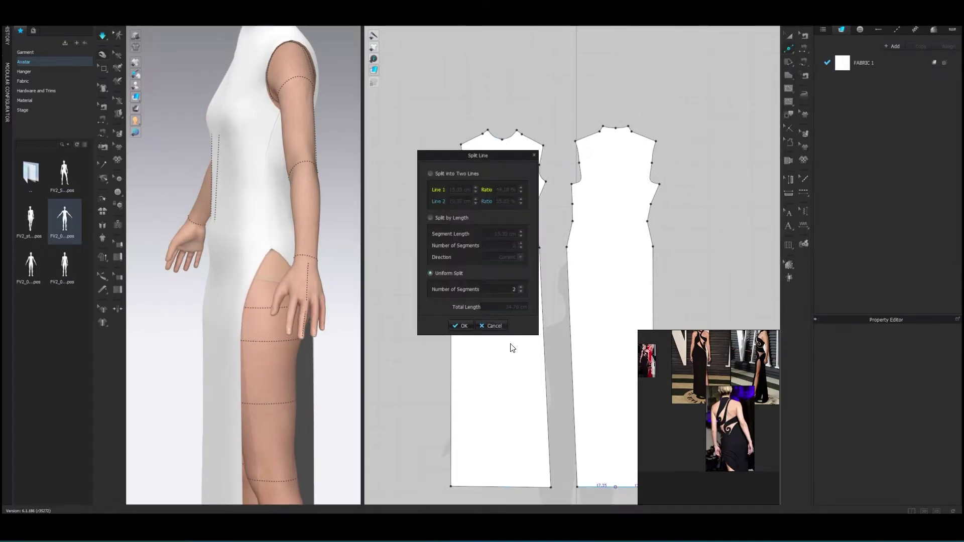
click(461, 325)
click(471, 450)
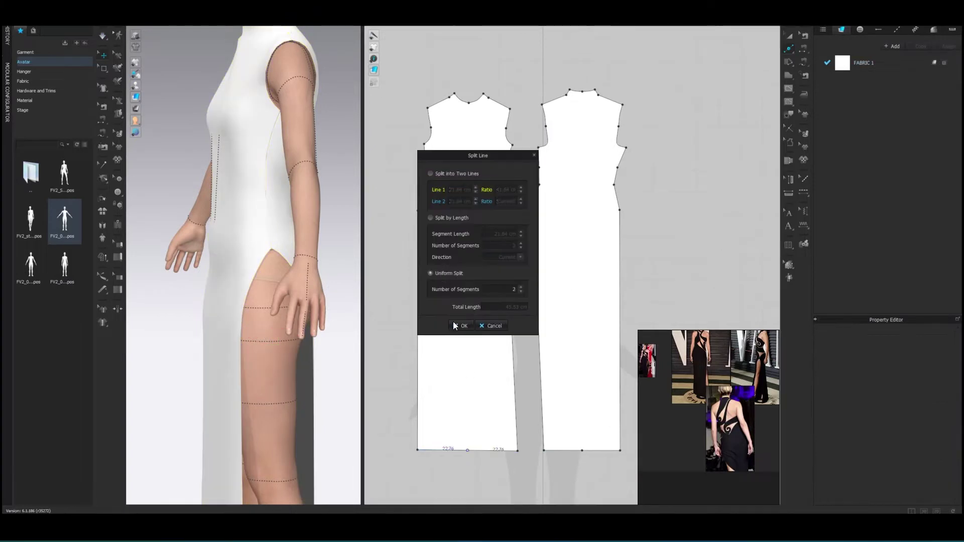
click(461, 325)
Start an internal line at the left hem, then cancel the measurement entry.
click(788, 75)
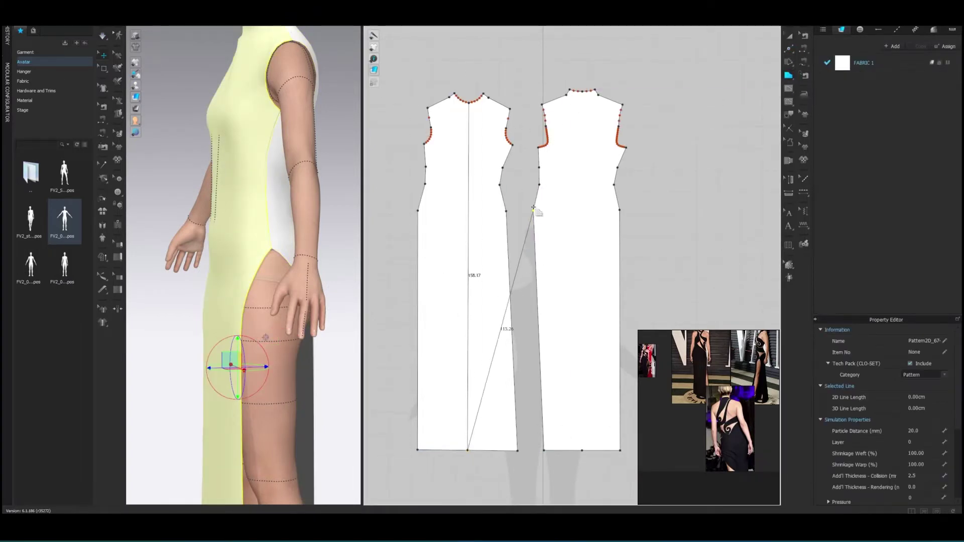
right_click(479, 464)
key(Escape)
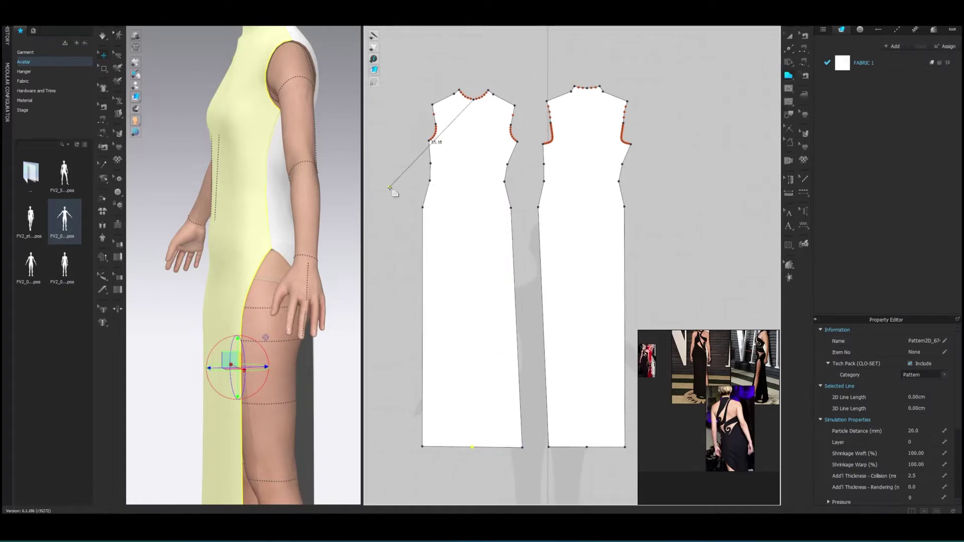
scroll(389, 366, up, 3)
scroll(458, 153, up, 3)
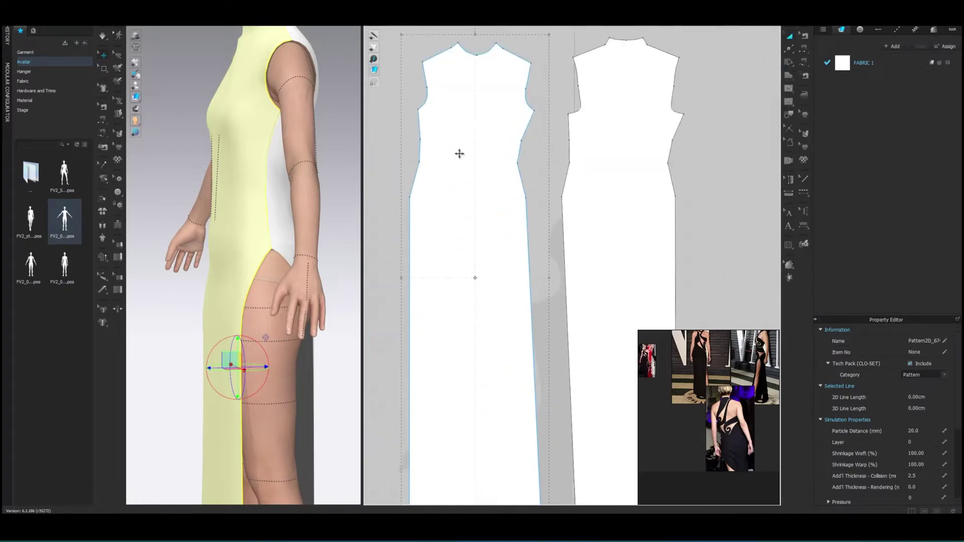
In Edit Pattern, inspect the left hem's new middle point and canvas options.
click(458, 153)
click(788, 49)
click(818, 50)
scroll(532, 71, down, 2)
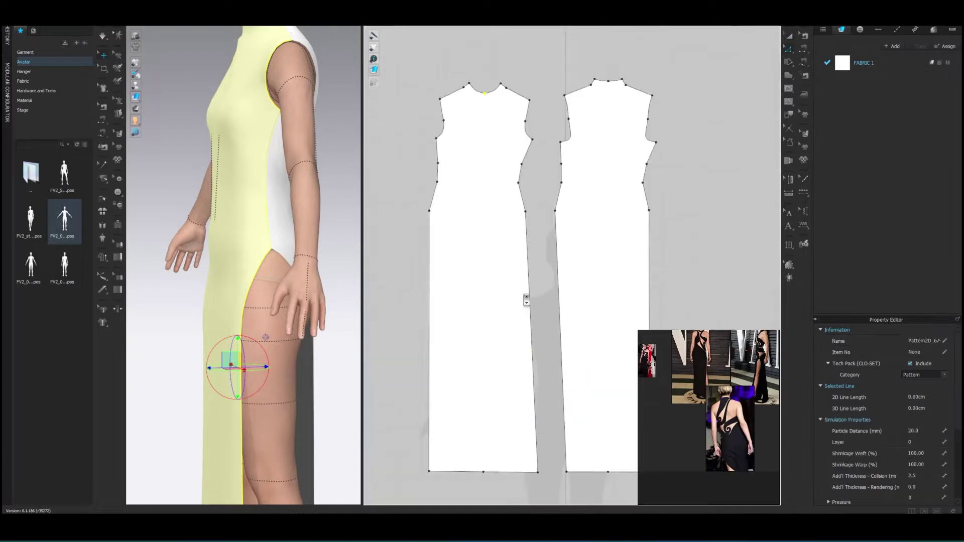
right_click(488, 419)
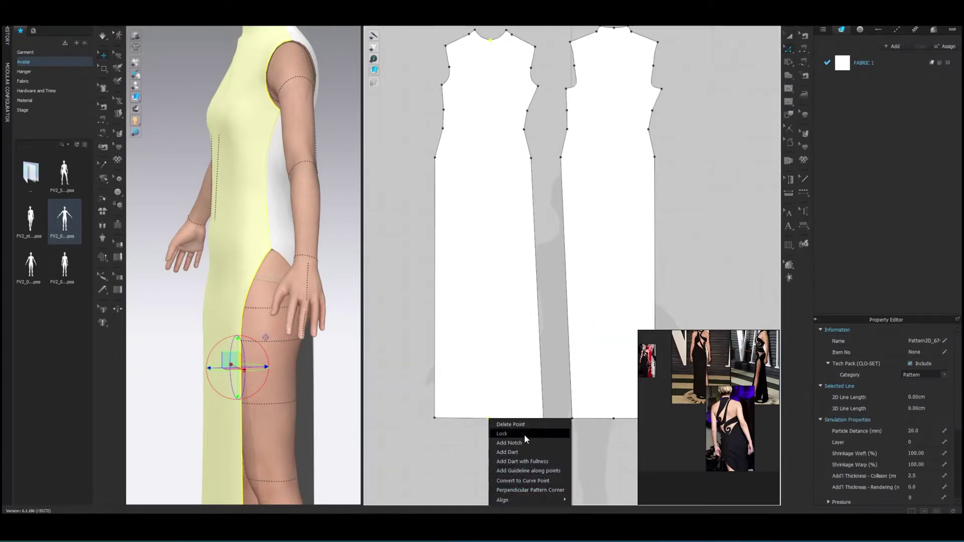
click(536, 469)
scroll(539, 365, down, 3)
scroll(509, 196, up, 5)
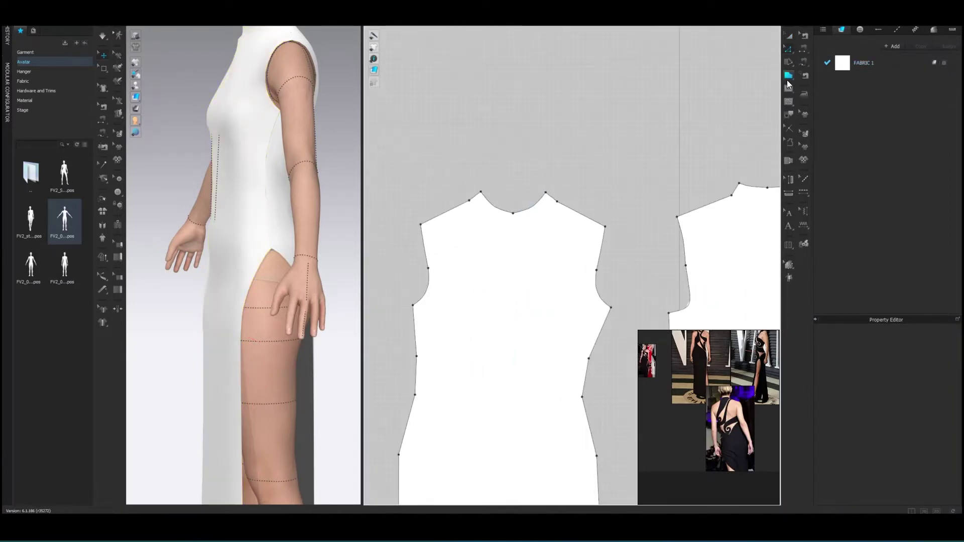
right_click(507, 212)
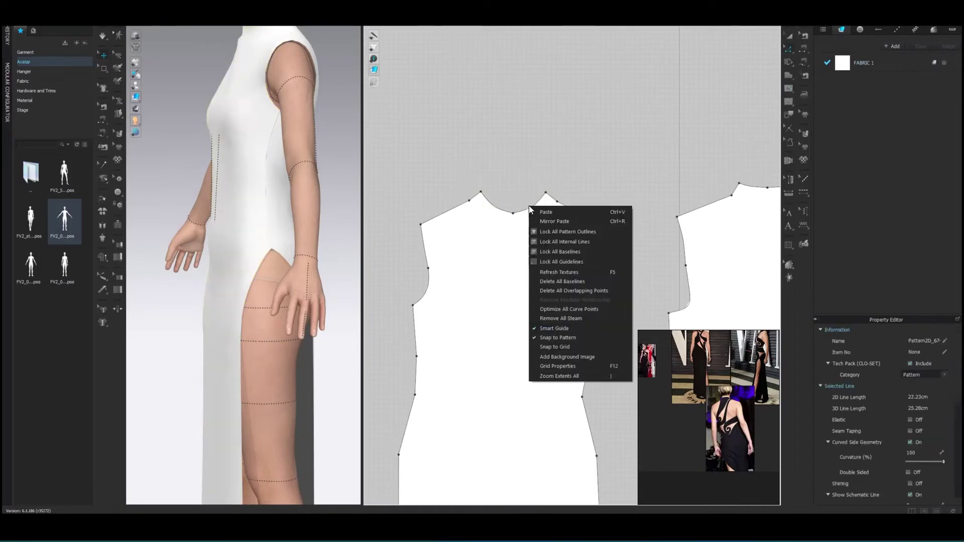
click(611, 174)
scroll(549, 163, down, 5)
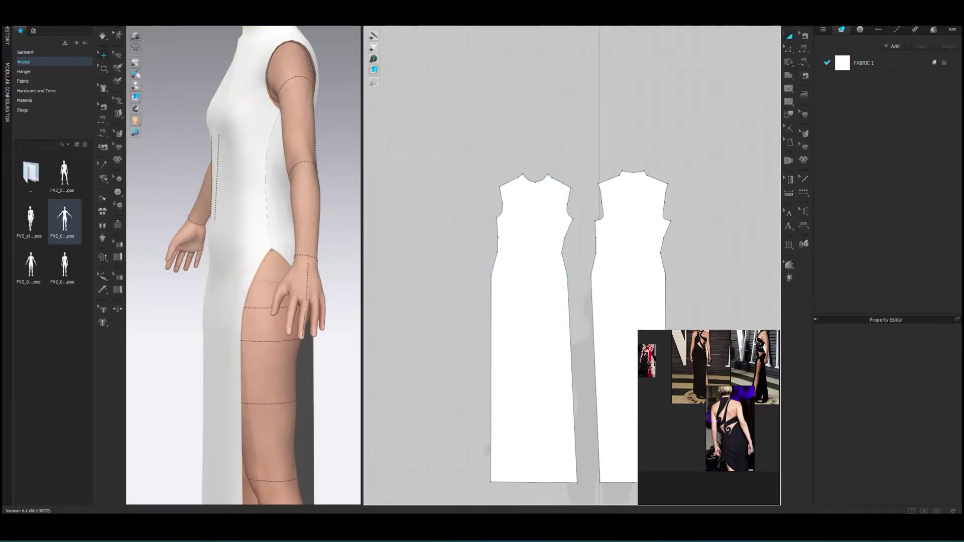
scroll(601, 239, up, 4)
Select the right and left dress pieces and activate the Internal Polygon/Line tool.
click(597, 191)
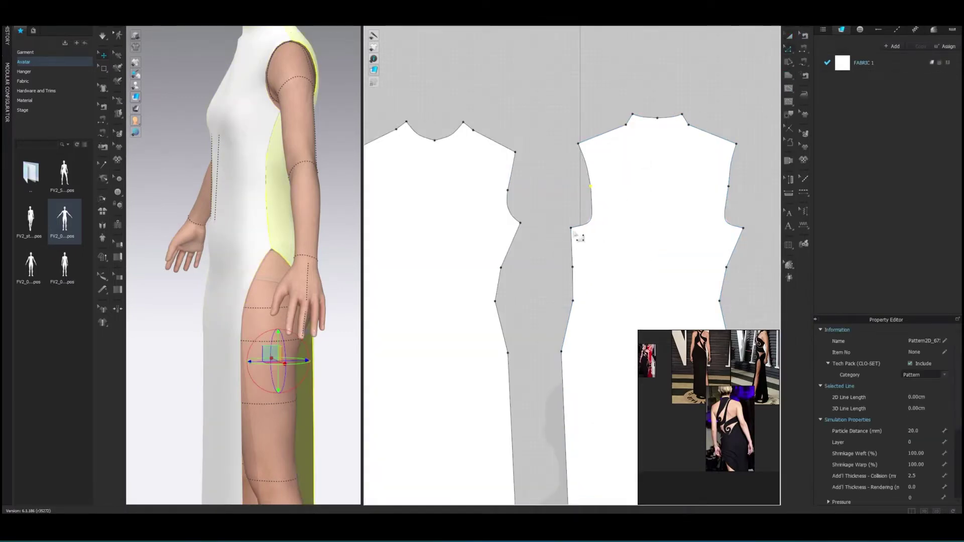
scroll(579, 237, down, 3)
scroll(540, 266, down, 1)
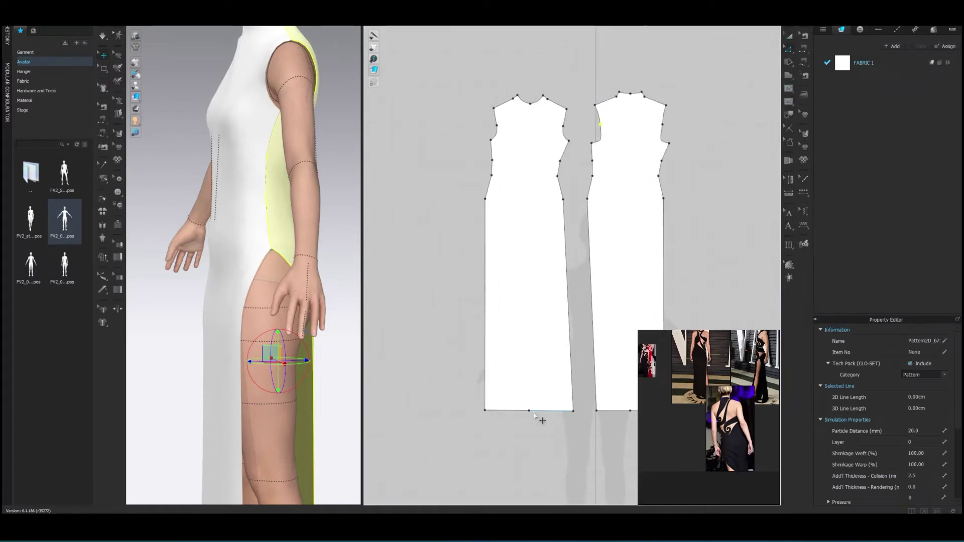
click(522, 284)
click(788, 74)
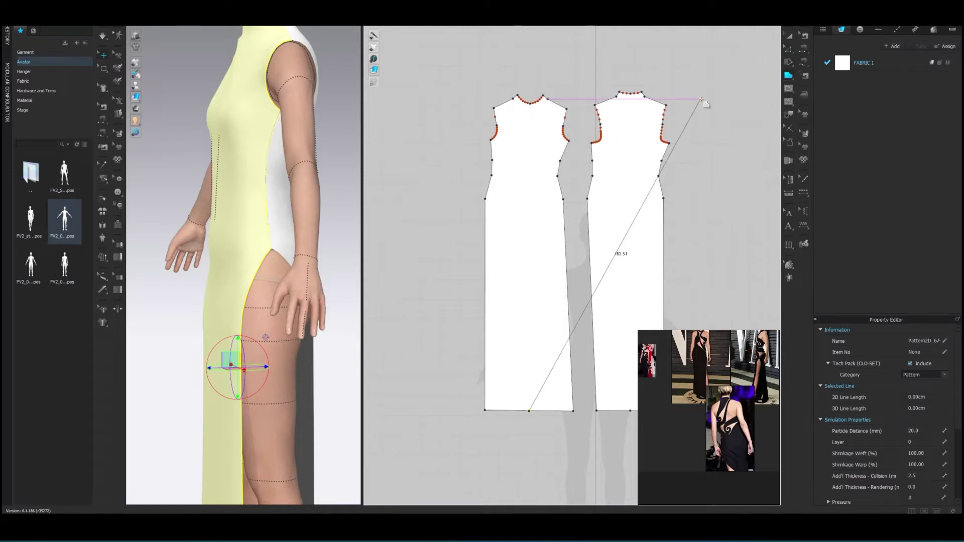
Draw vertical centre lines down the left and right pieces from their hem midpoints.
middle_drag(645, 236, 576, 294)
double_click(462, 466)
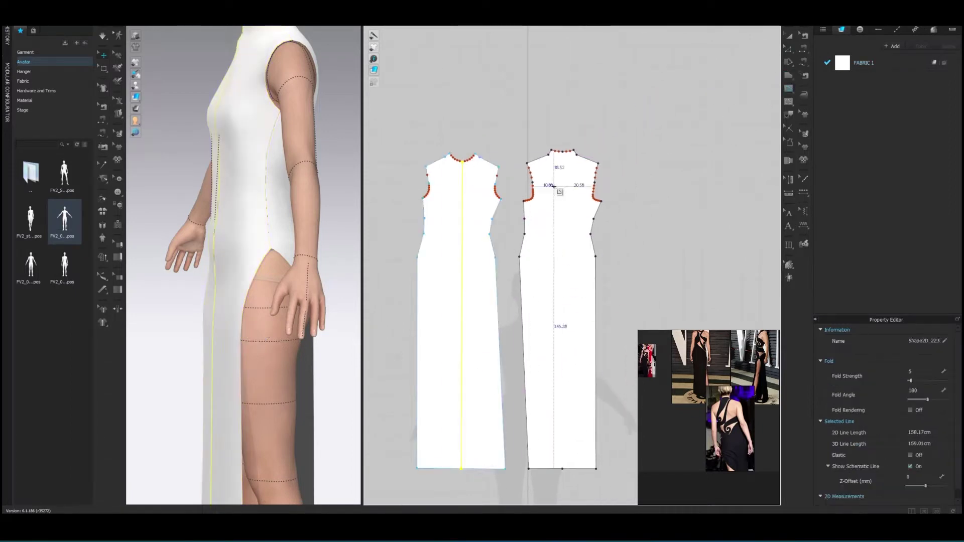
double_click(563, 469)
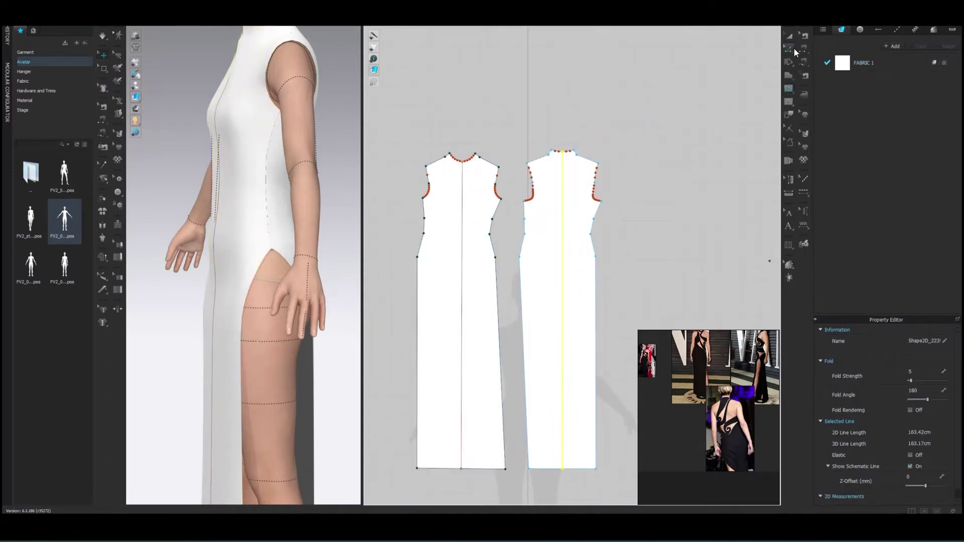
Try aligning the left front panel's bottom corner point, dismissing the resulting warning.
key(a)
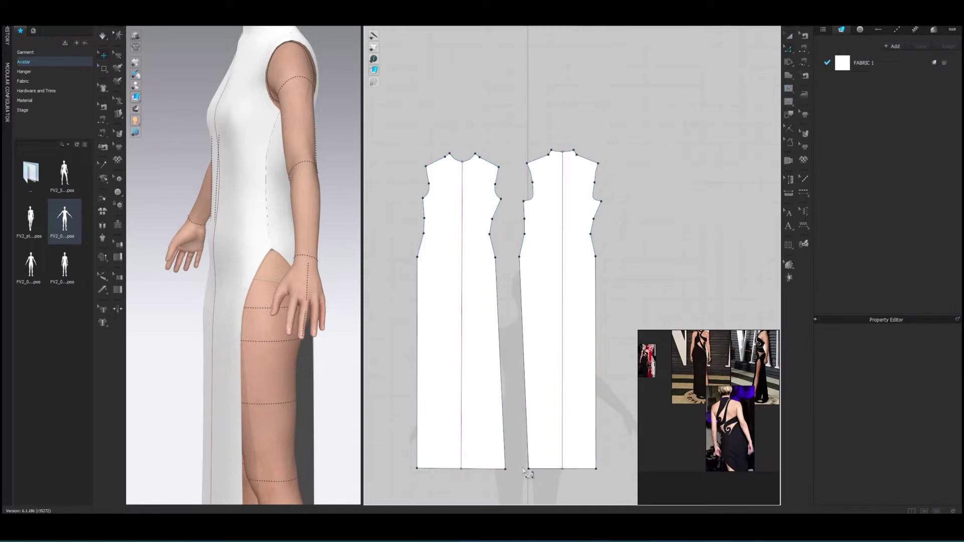
click(500, 471)
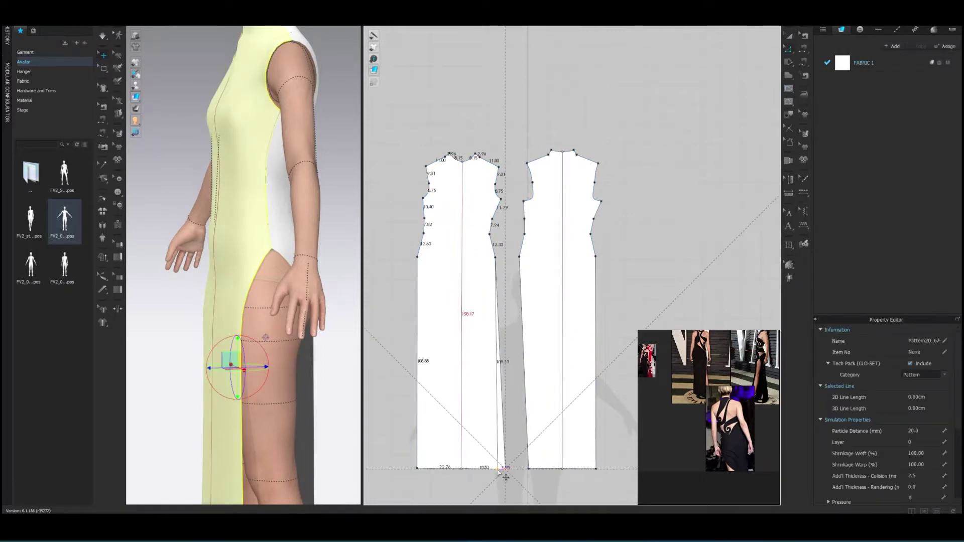
right_click(505, 470)
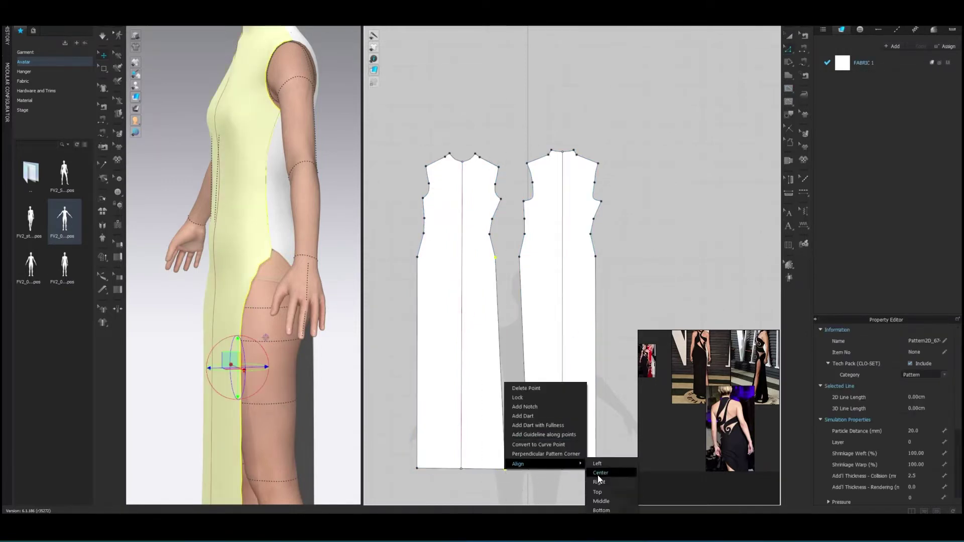
click(599, 472)
right_click(506, 469)
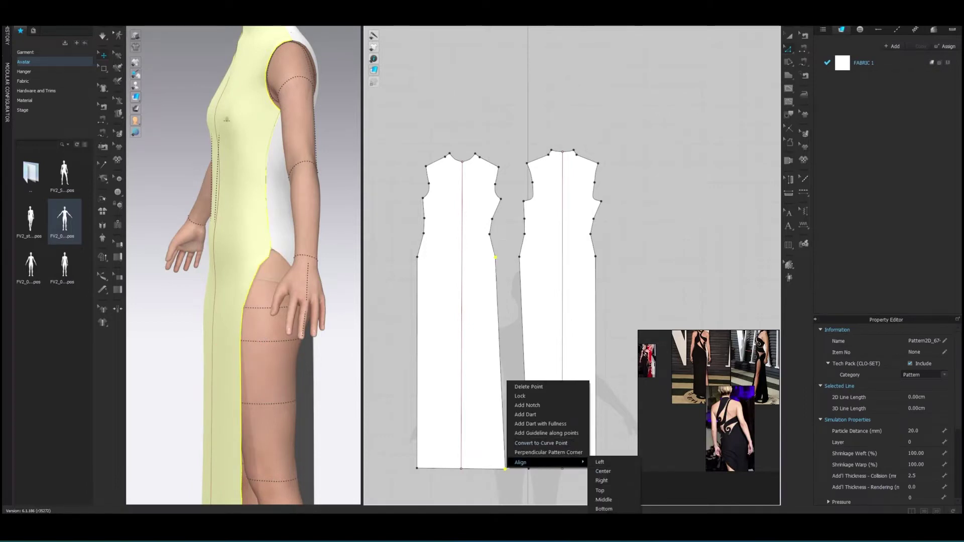
click(600, 462)
click(482, 292)
Pull the left front panel's bottom corner inward to straighten the side seam.
right_click(505, 469)
click(513, 476)
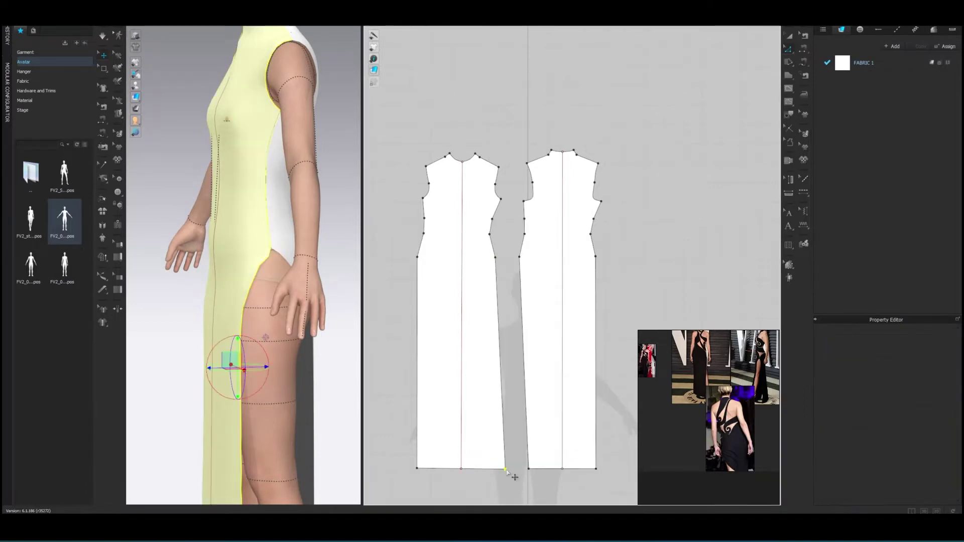
drag(505, 469, 498, 471)
scroll(560, 329, up, 5)
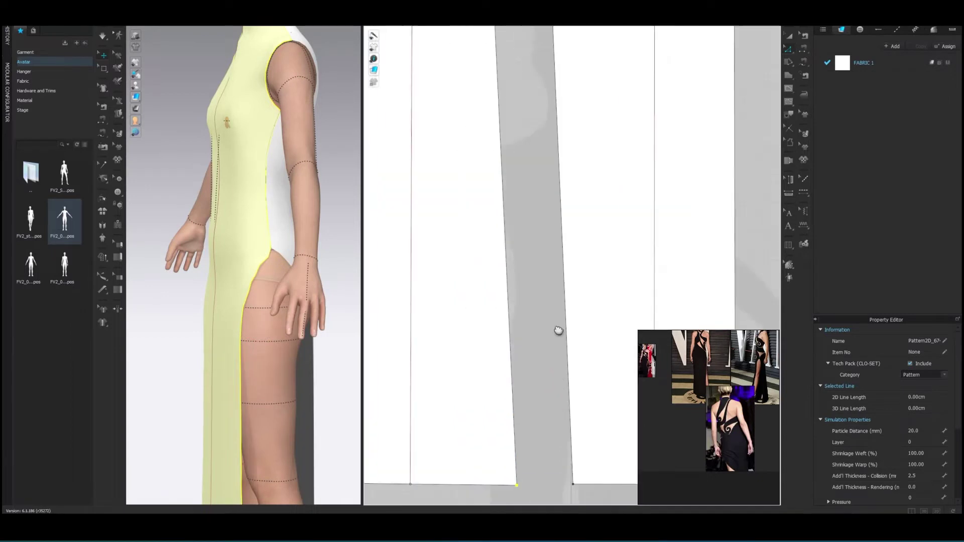
scroll(530, 389, down, 5)
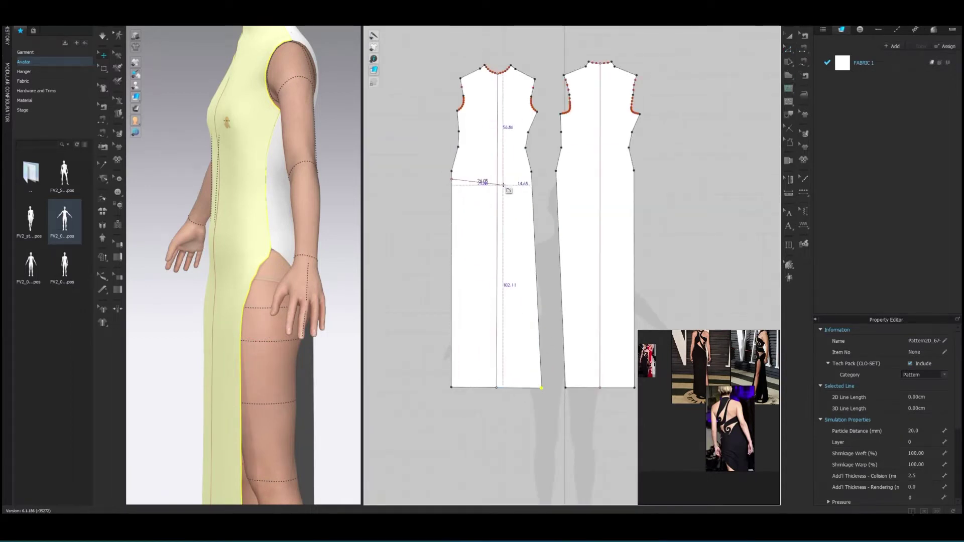
scroll(538, 236, up, 3)
Finish horizontal internal lines across the front and back dress panels.
scroll(555, 204, up, 3)
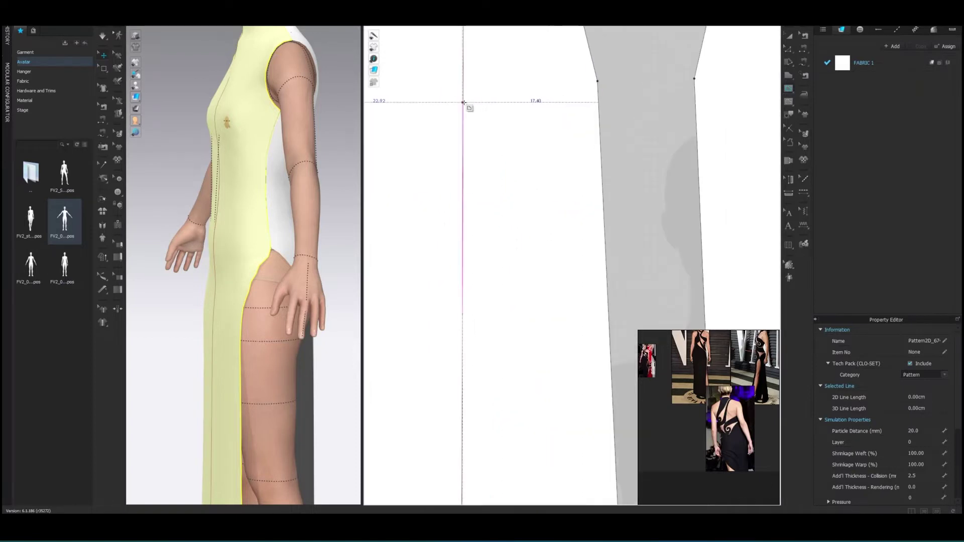
double_click(463, 103)
scroll(574, 161, down, 5)
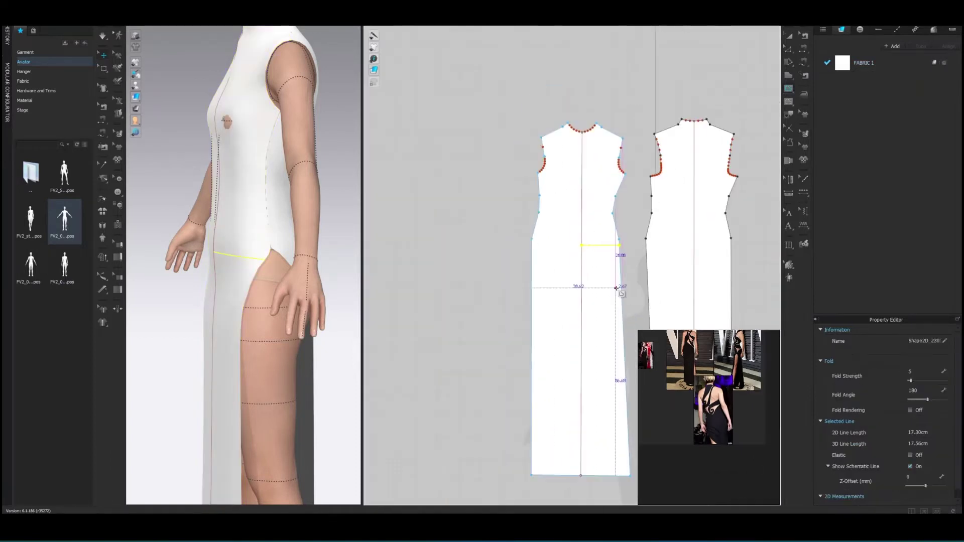
scroll(597, 147, up, 5)
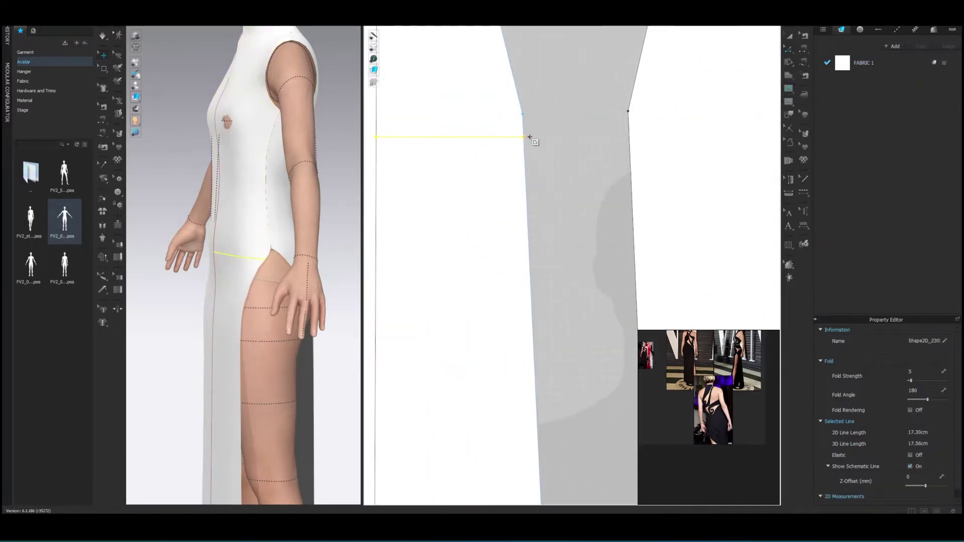
click(629, 134)
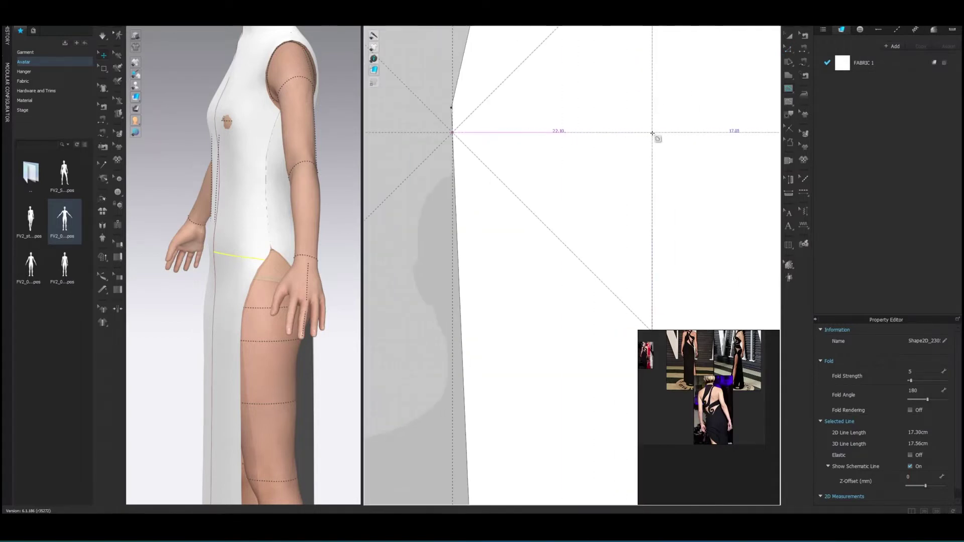
click(631, 143)
click(787, 36)
scroll(638, 189, down, 5)
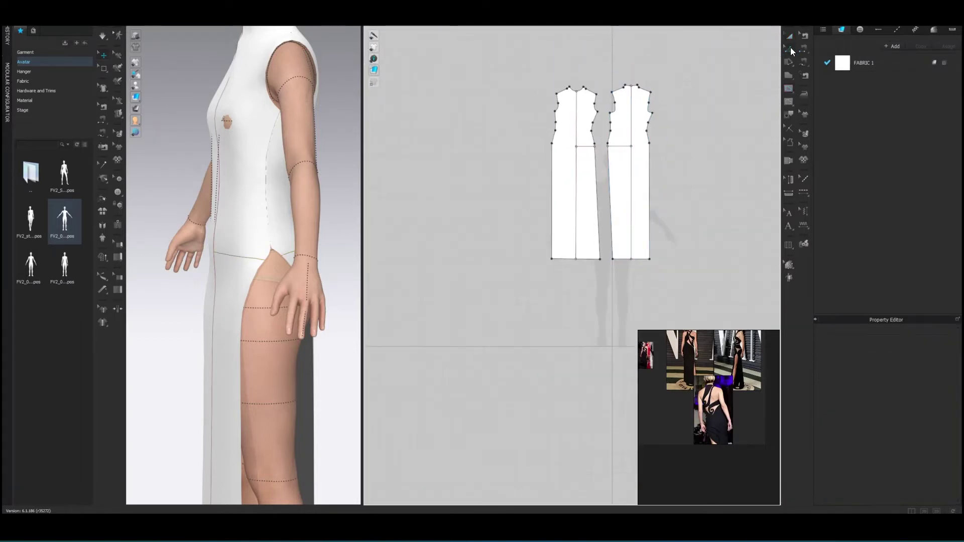
Cut both panels along their horizontal lines and delete the lower pieces.
click(791, 48)
right_click(631, 184)
key(Escape)
right_click(577, 214)
key(Escape)
click(576, 146)
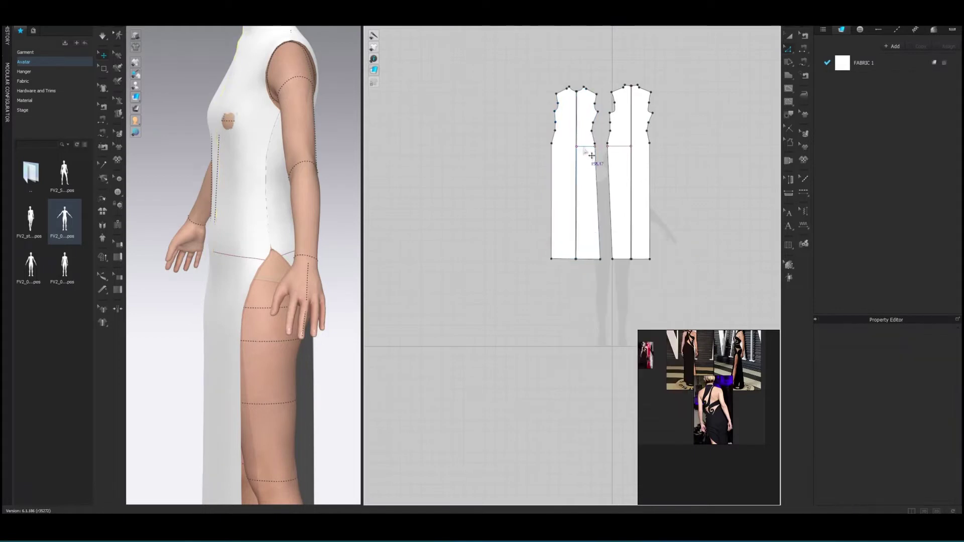
right_click(587, 146)
click(607, 180)
right_click(621, 146)
click(642, 180)
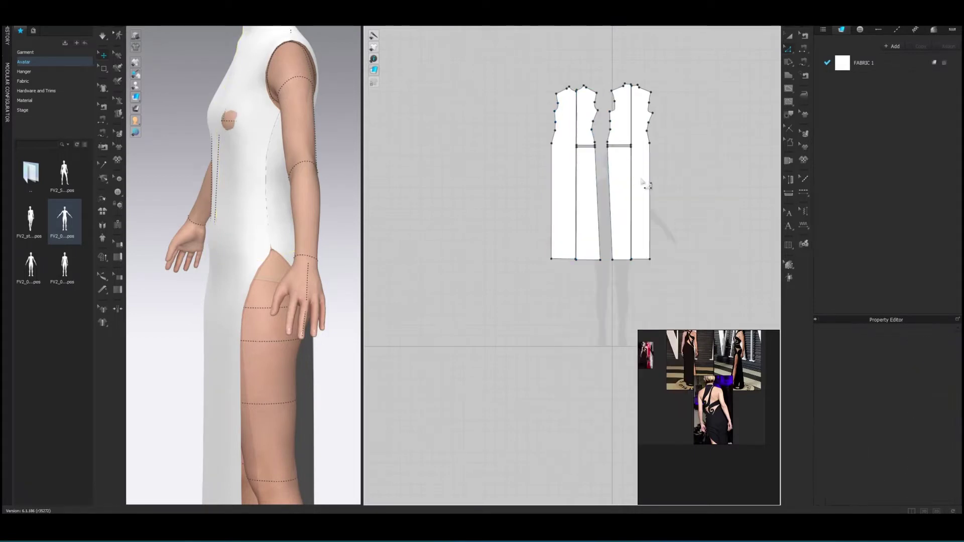
click(622, 196)
key(Delete)
Drag both bodice bottom edges down into a long dress with level hems.
scroll(642, 149, up, 3)
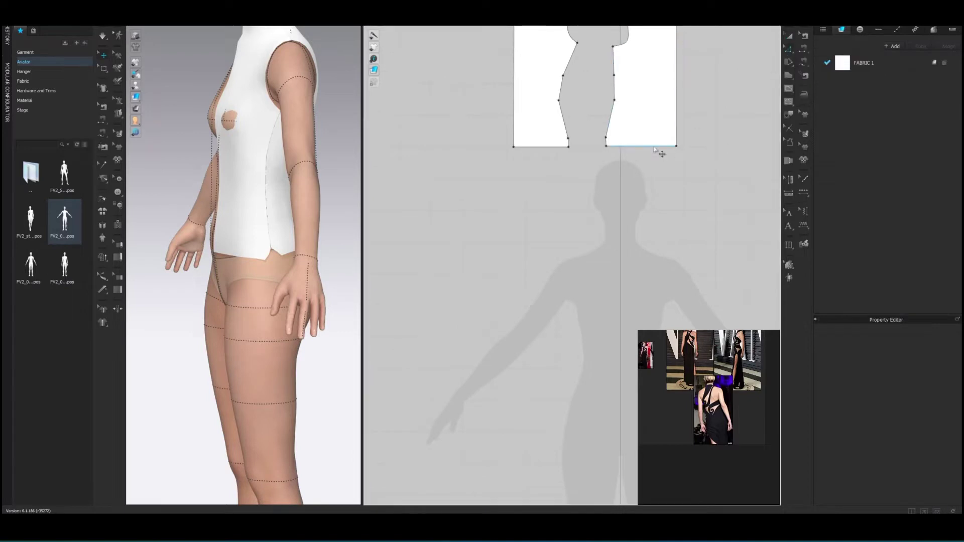
click(653, 146)
shift+click(551, 147)
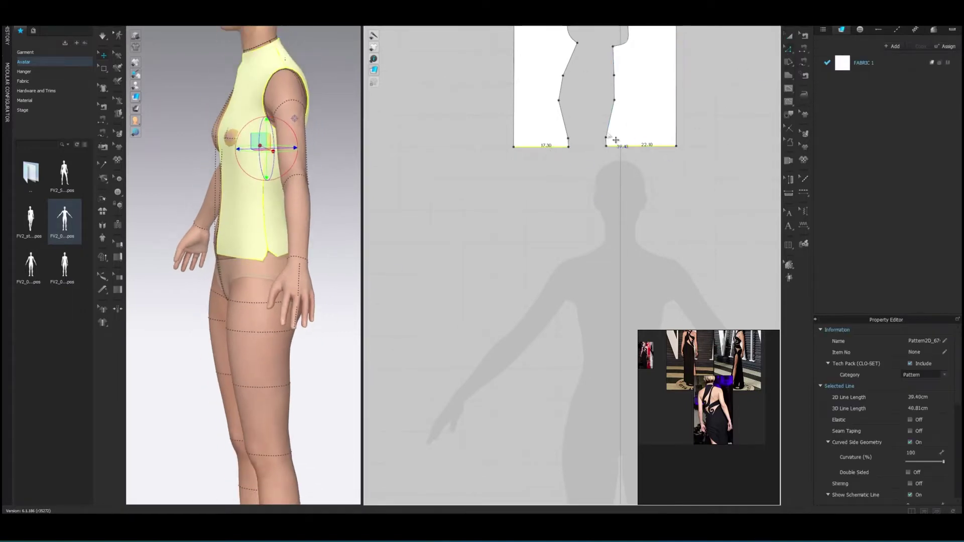
key(2)
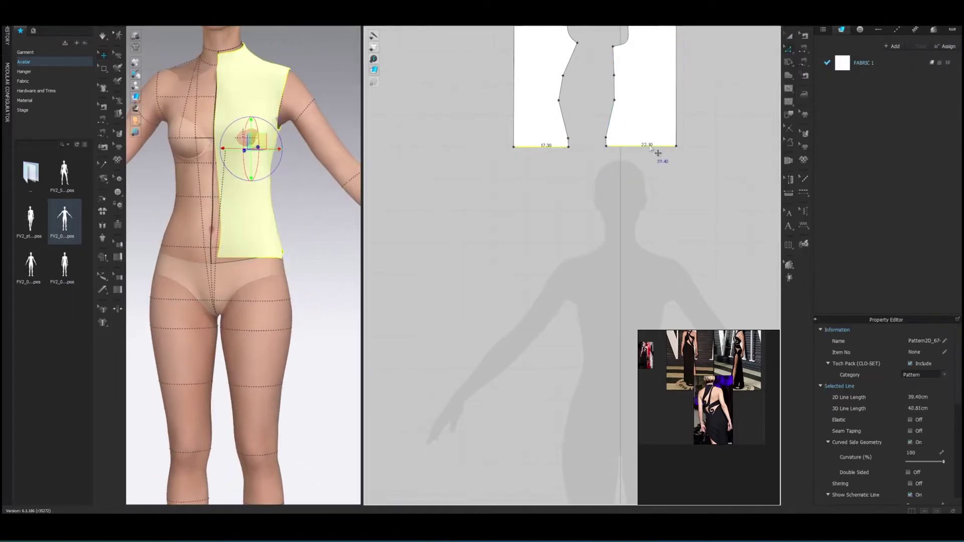
drag(658, 153, 637, 291)
scroll(637, 291, down, 5)
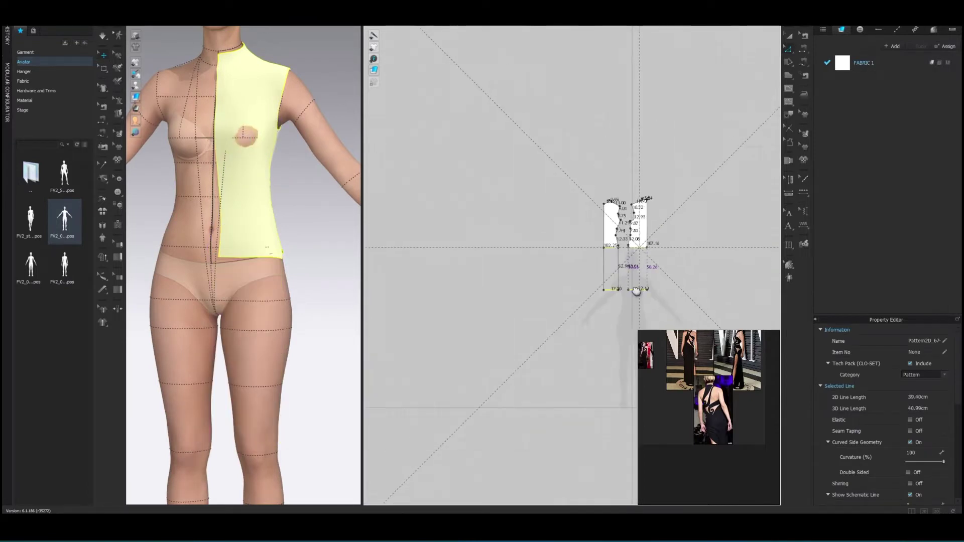
scroll(628, 251, up, 3)
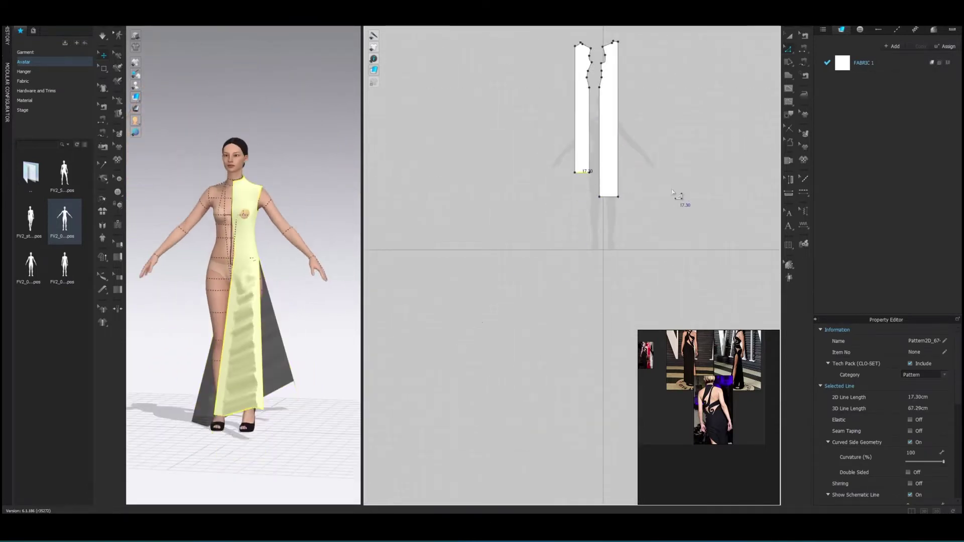
drag(673, 192, 627, 204)
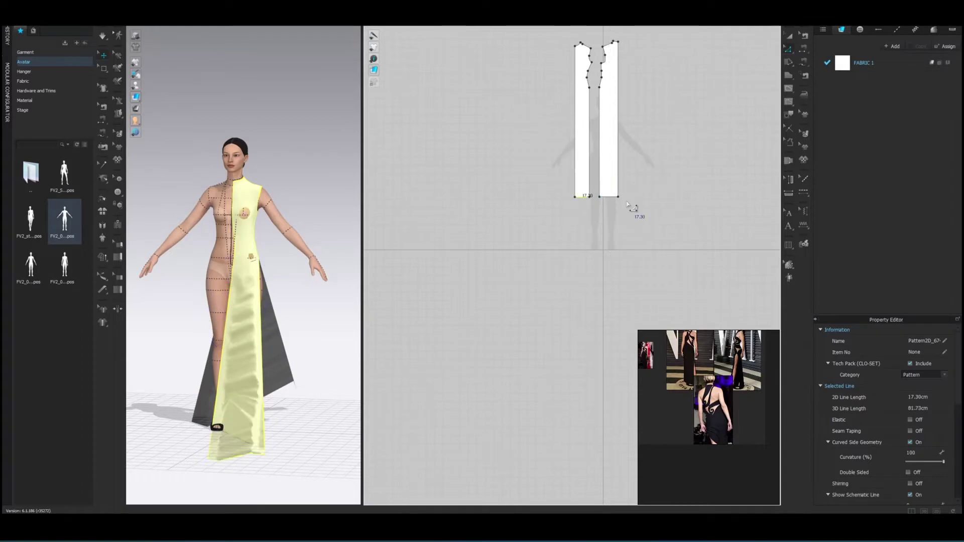
shift+click(609, 196)
drag(611, 153, 611, 163)
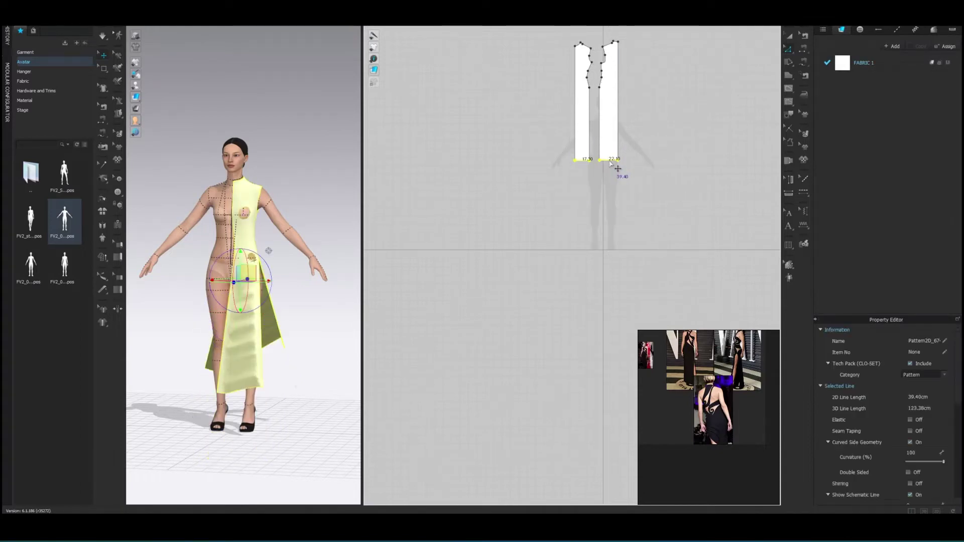
click(613, 181)
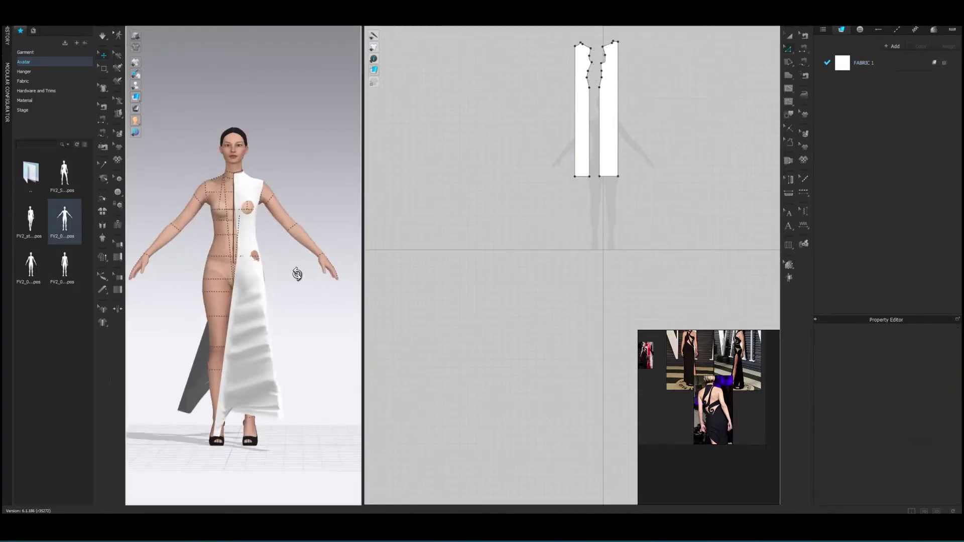
Unfold the front pattern piece symmetrically.
scroll(574, 258, up, 3)
right_click(585, 261)
click(589, 292)
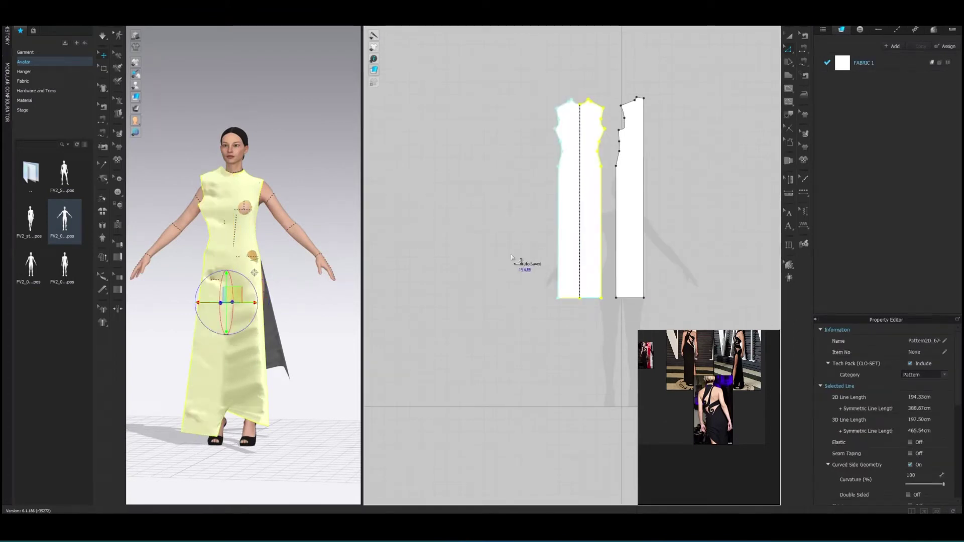
Unfold the back piece symmetrically, then undo it and face the avatar.
right_click(577, 220)
key(Escape)
right_click(644, 217)
click(660, 327)
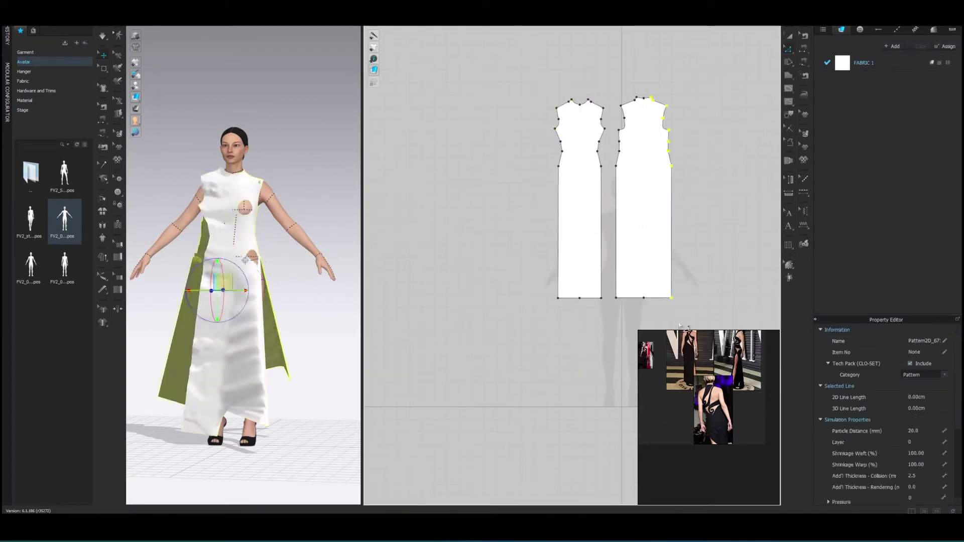
key(ctrl+z)
key(ctrl+z)
scroll(267, 206, up, 5)
scroll(266, 205, down, 5)
scroll(591, 166, up, 5)
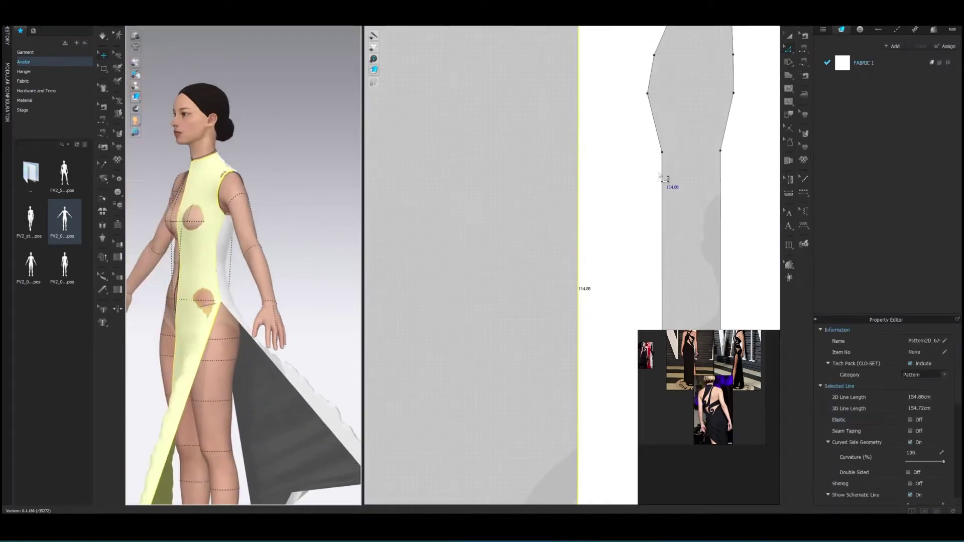
key(2)
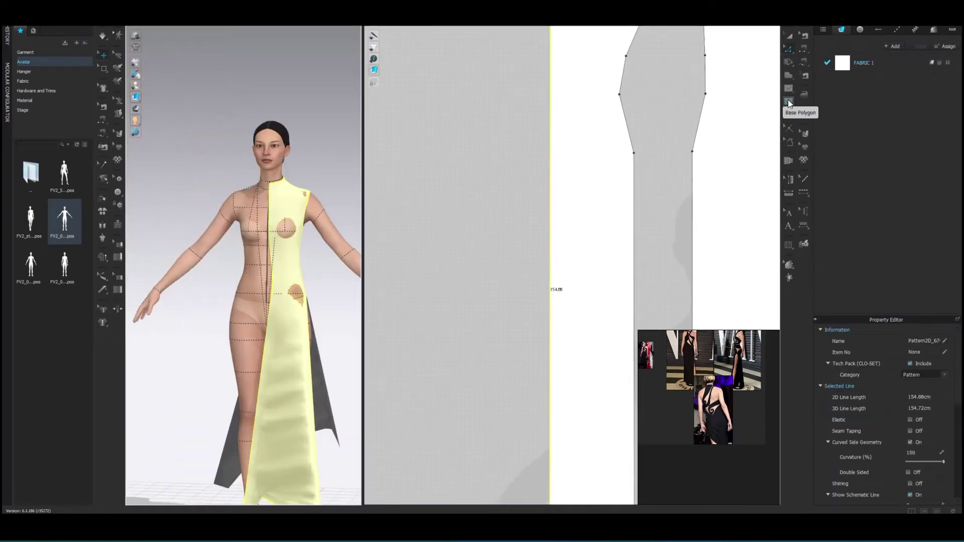
Drag the piece's side edge outward to widen it.
click(788, 49)
right_click(635, 181)
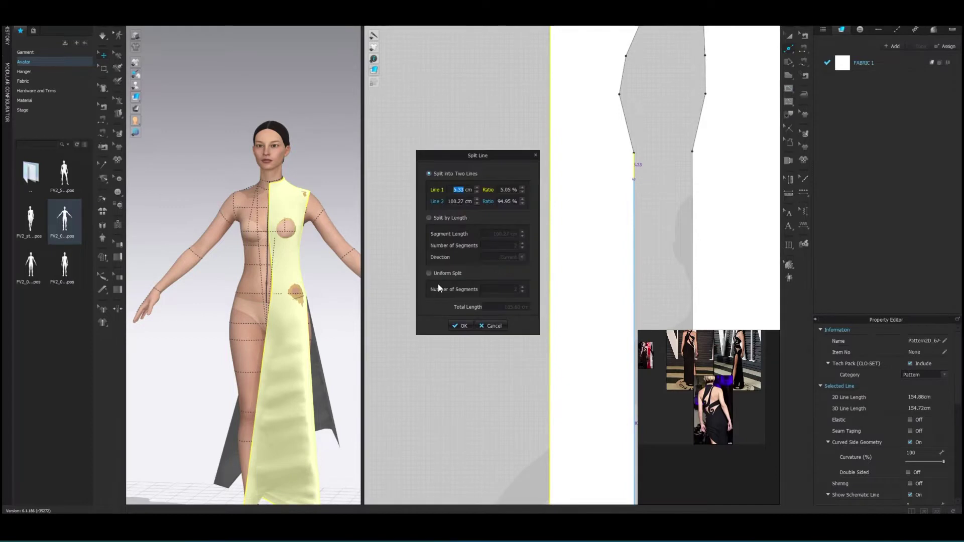
key(Escape)
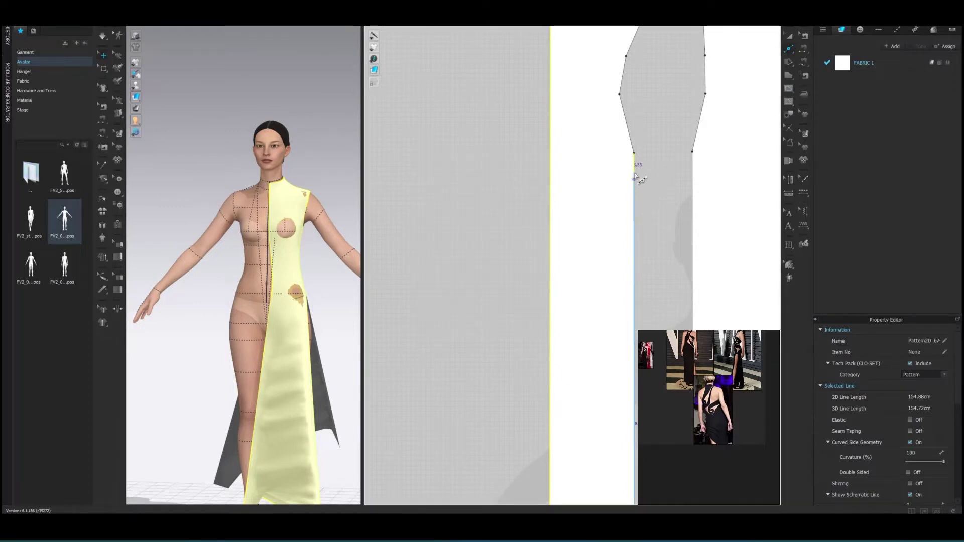
scroll(637, 177, up, 3)
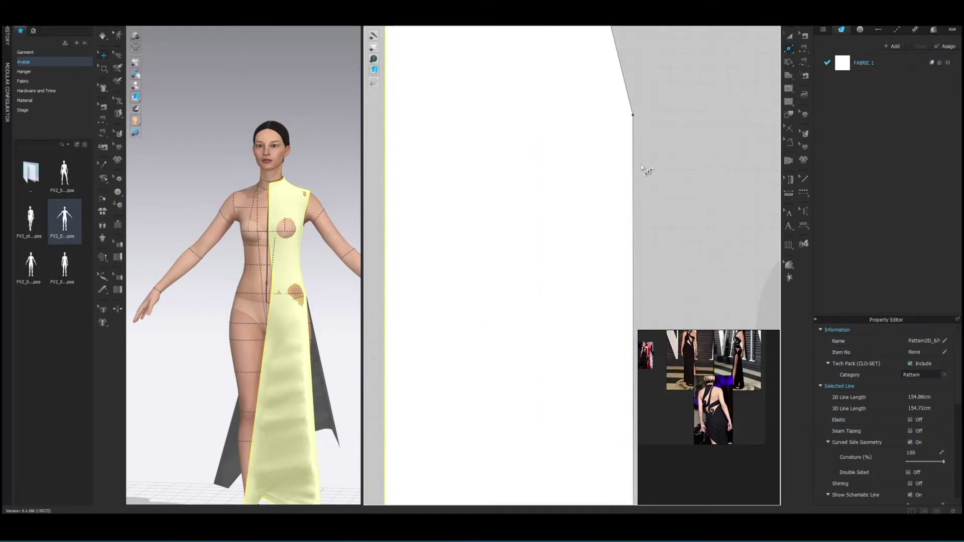
scroll(645, 126, right, 3)
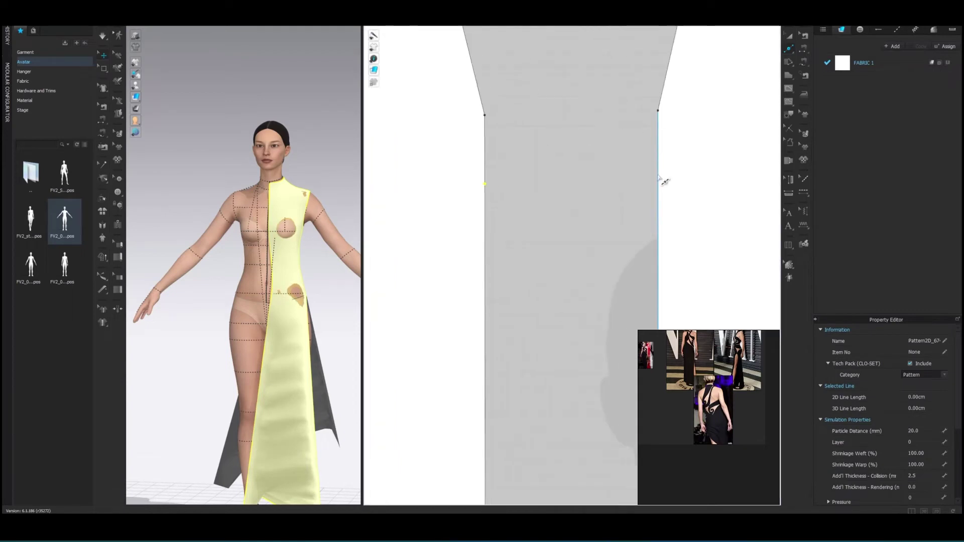
drag(663, 181, 753, 187)
Select both bodice pattern pieces, apply an action and dismiss the info message.
click(790, 33)
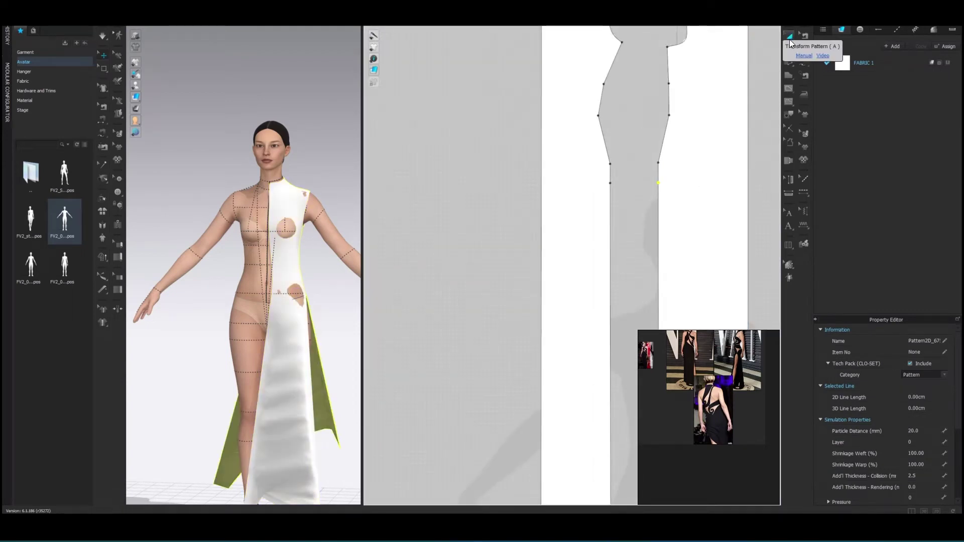
scroll(607, 161, down, 3)
scroll(648, 220, up, 4)
click(703, 201)
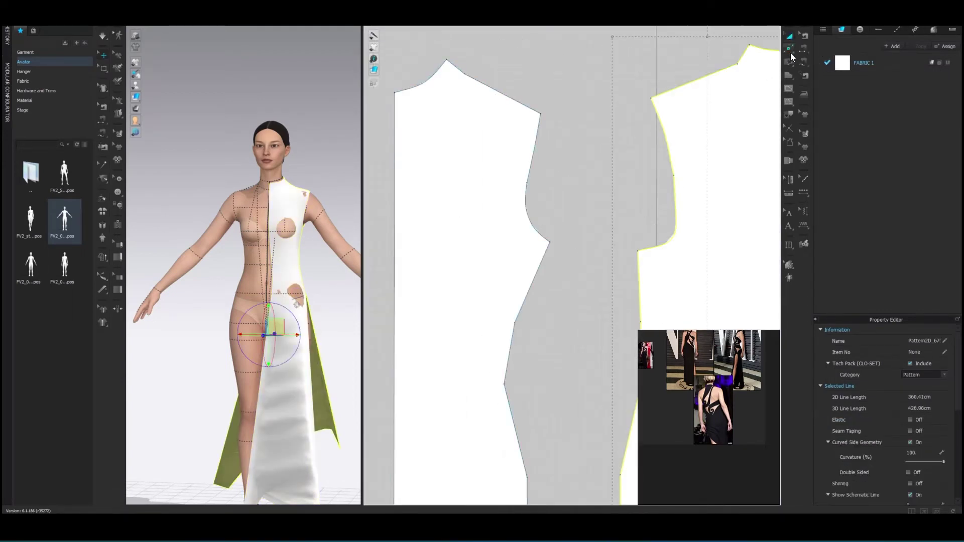
scroll(628, 201, down, 5)
right_click(639, 190)
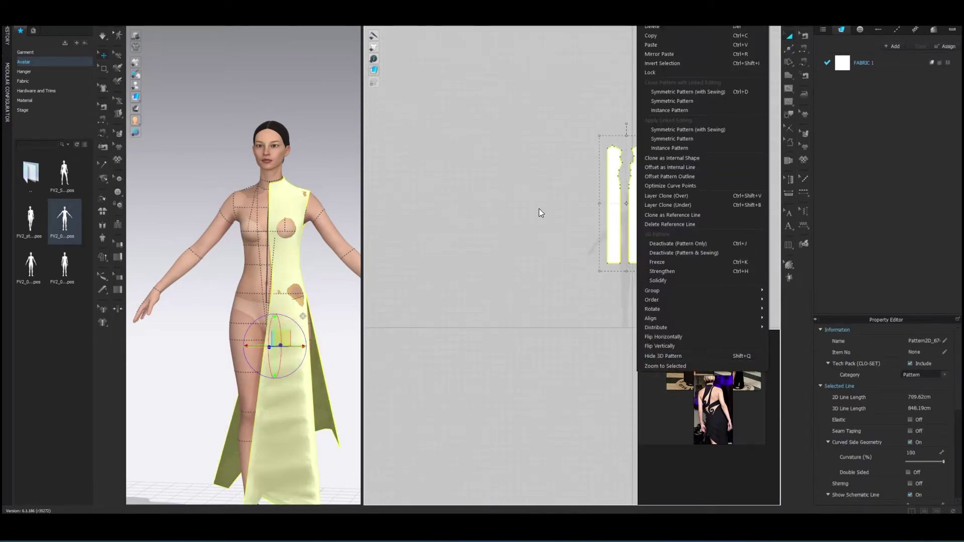
click(540, 213)
click(493, 297)
Optimize the curve points of the armhole line.
click(792, 48)
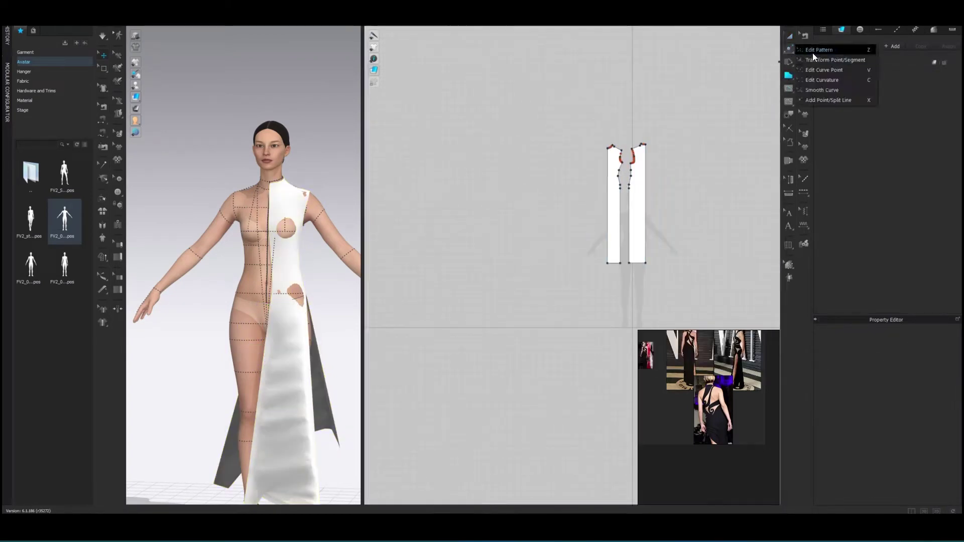
right_click(632, 223)
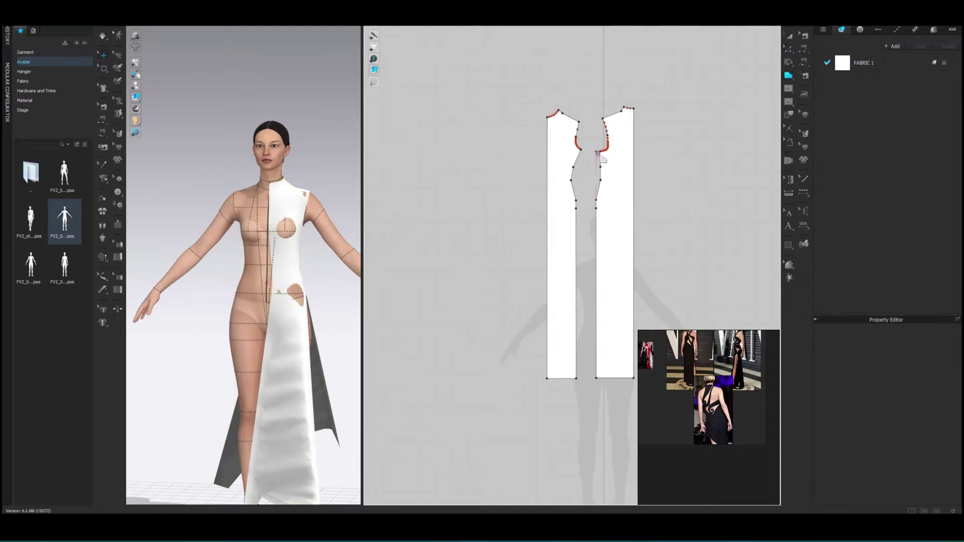
scroll(608, 131, up, 5)
right_click(608, 214)
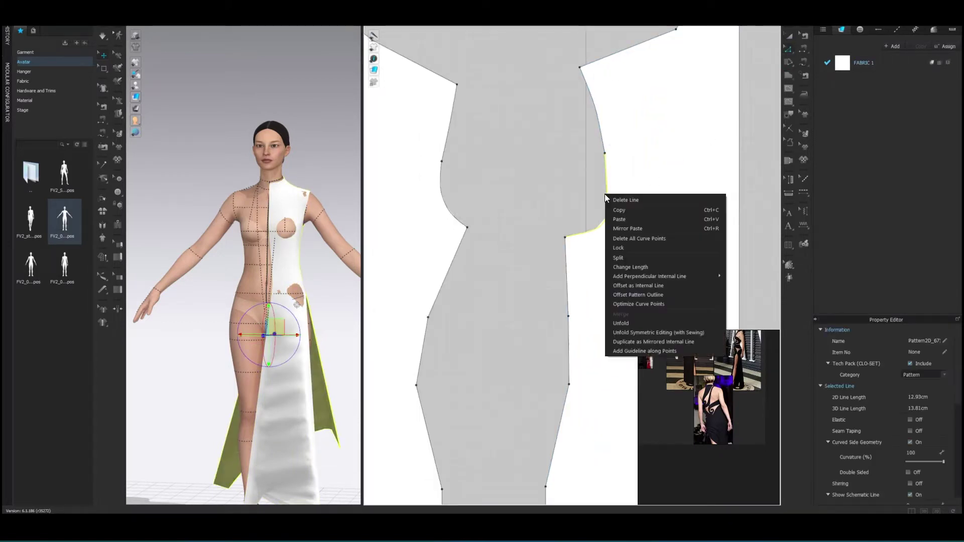
click(628, 302)
click(790, 49)
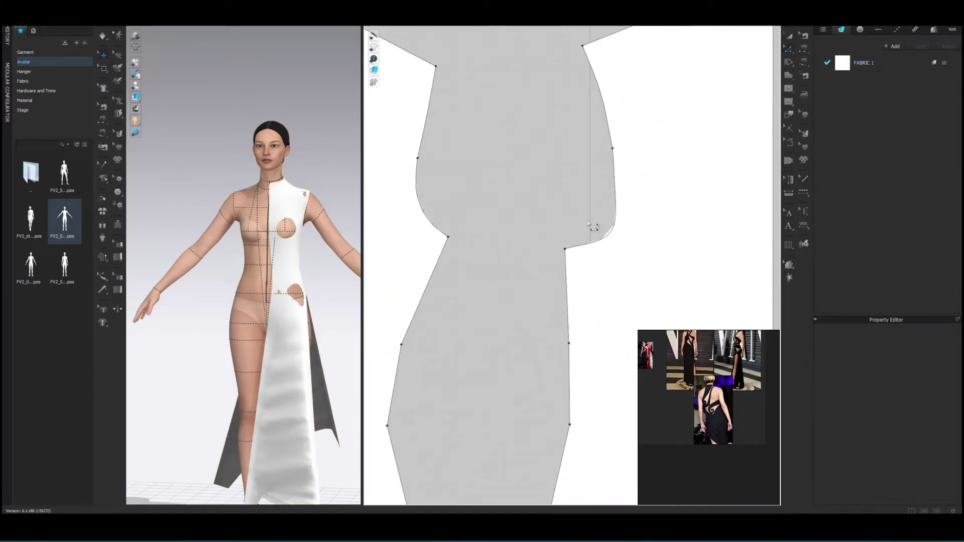
click(600, 224)
scroll(591, 162, down, 3)
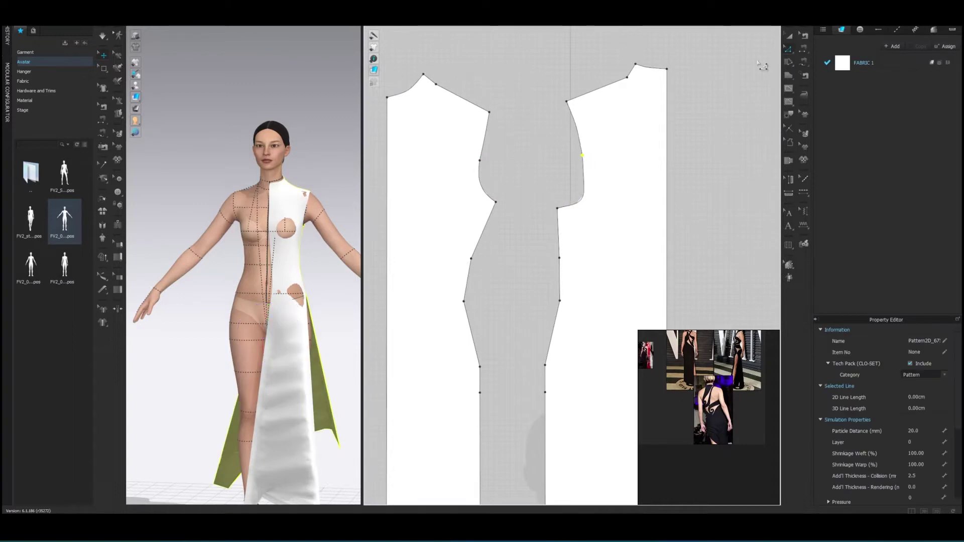
Curve the right and left pieces' armholes smoothly with Edit Curvature.
click(789, 49)
click(828, 76)
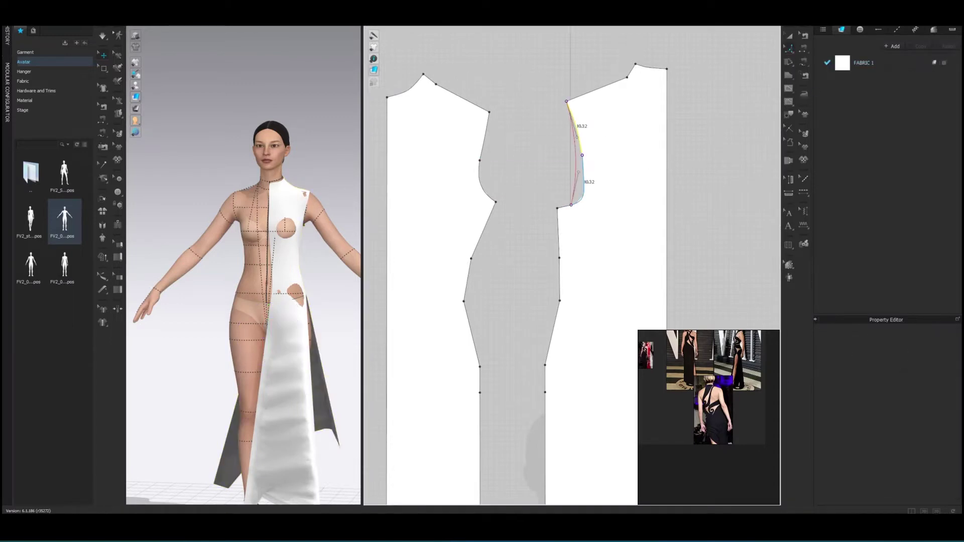
click(579, 151)
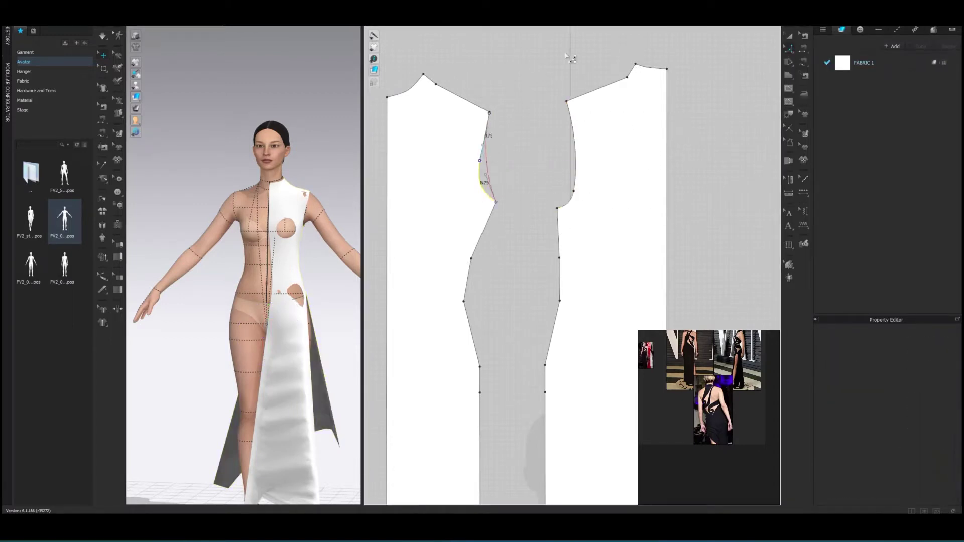
click(496, 205)
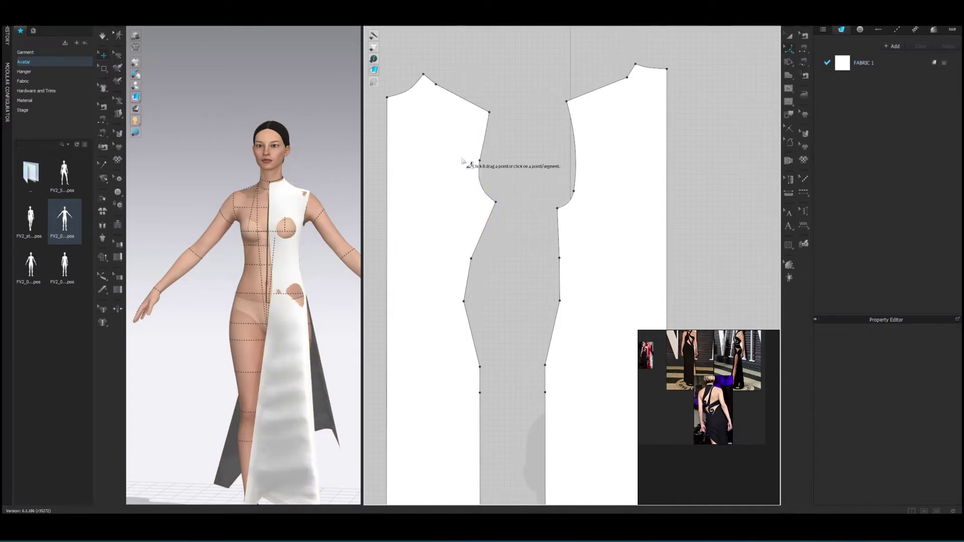
click(533, 277)
scroll(508, 181, up, 3)
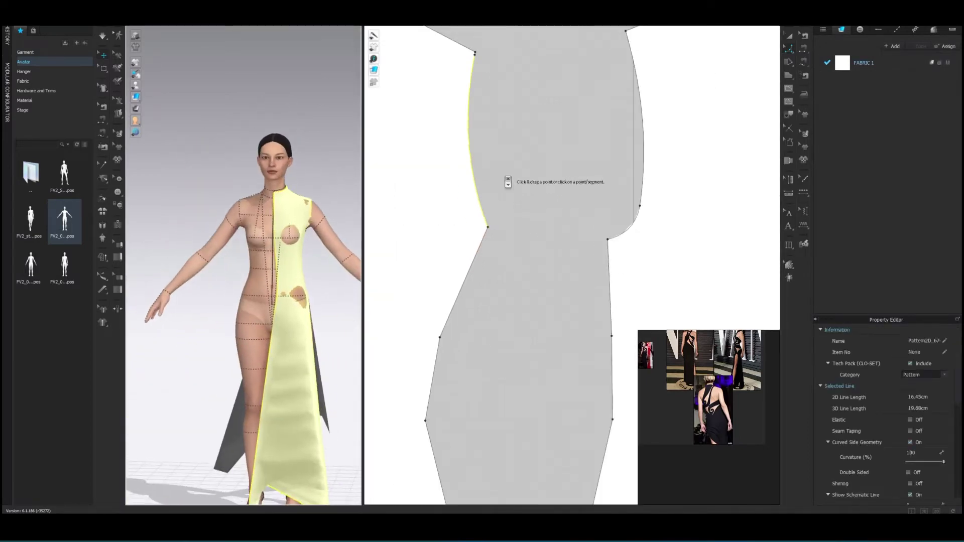
Add split points on the right armhole, right line and upper left line.
click(790, 48)
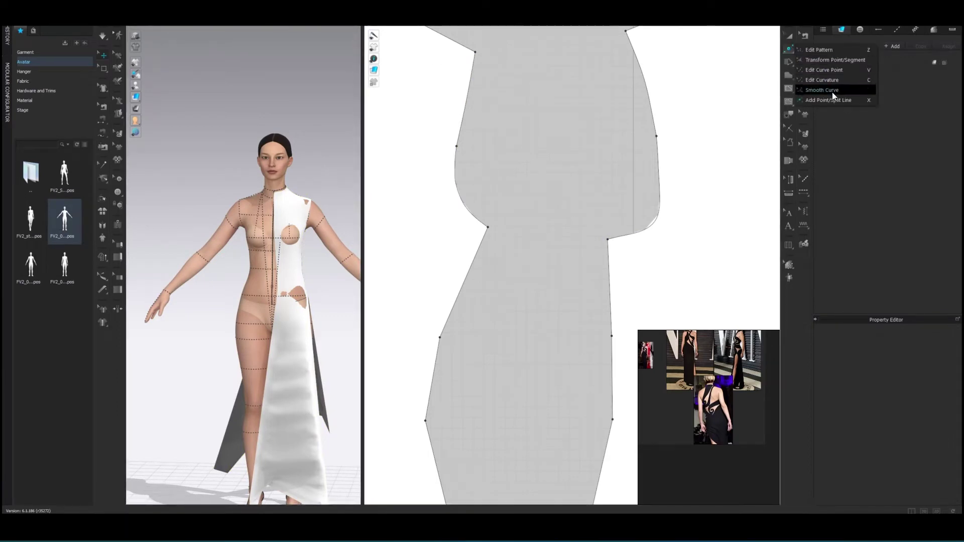
click(828, 100)
right_click(659, 205)
key(Return)
right_click(655, 100)
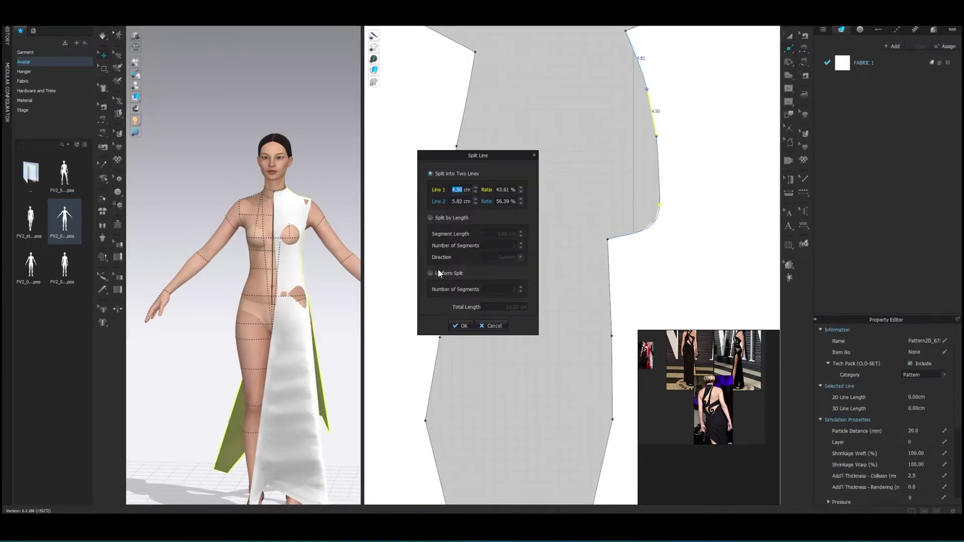
key(Return)
right_click(463, 113)
key(Return)
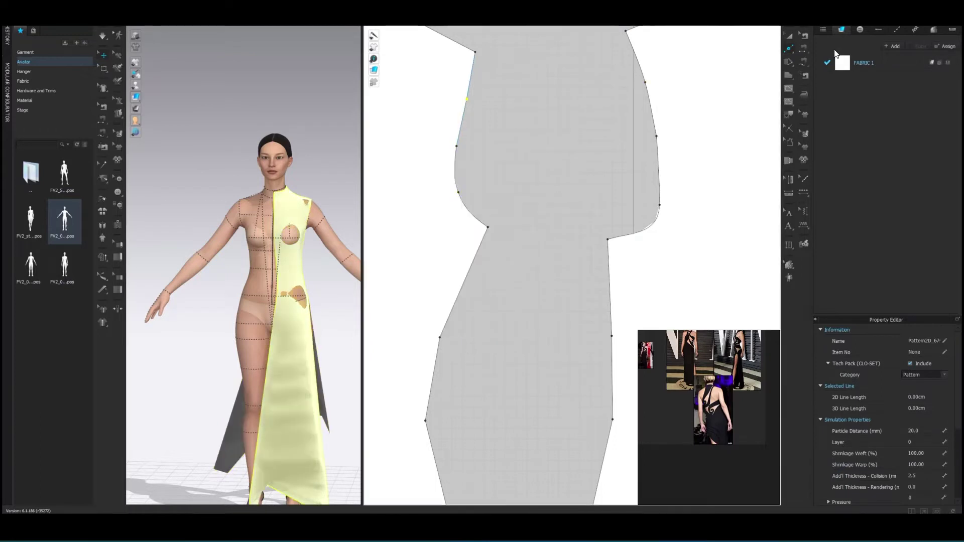
Divide the right armhole into equal segments and dismiss the left preview.
click(787, 52)
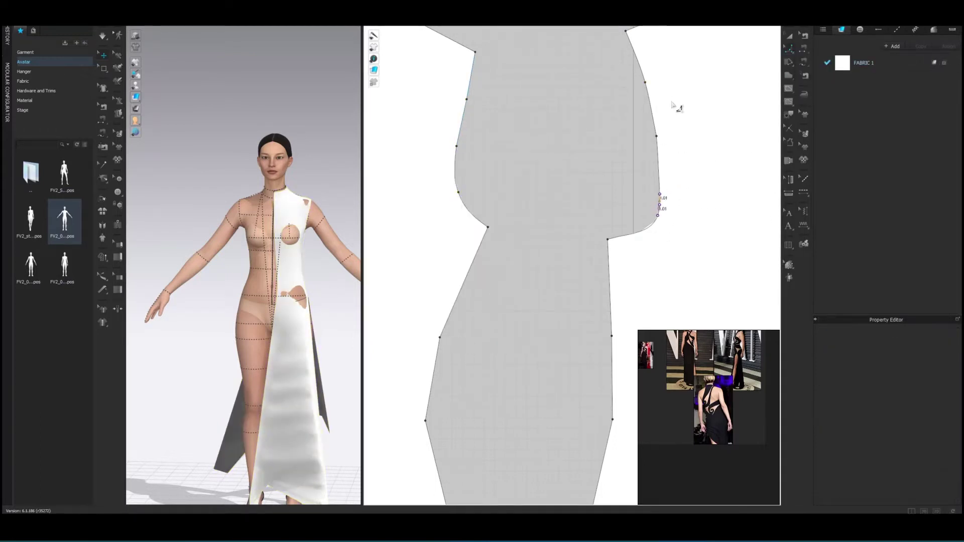
scroll(676, 107, down, 3)
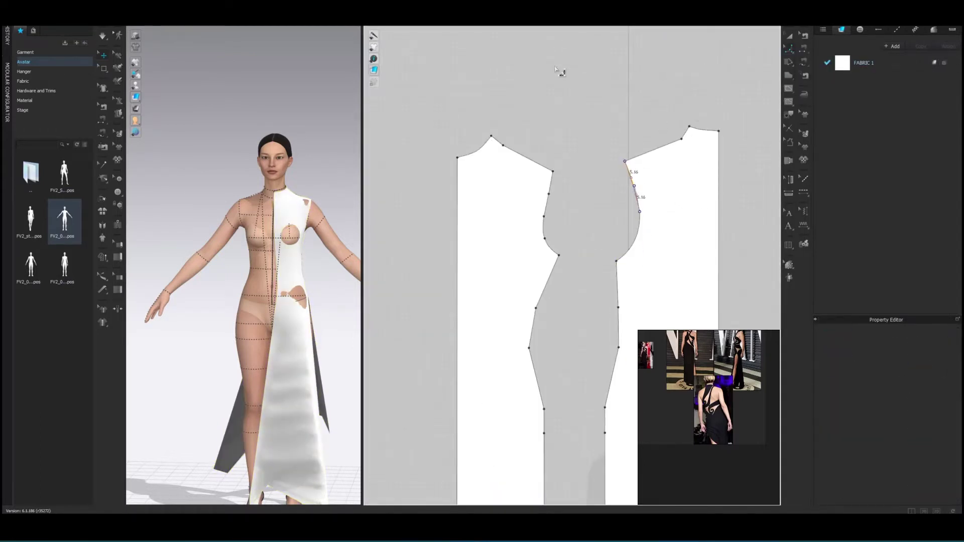
click(602, 213)
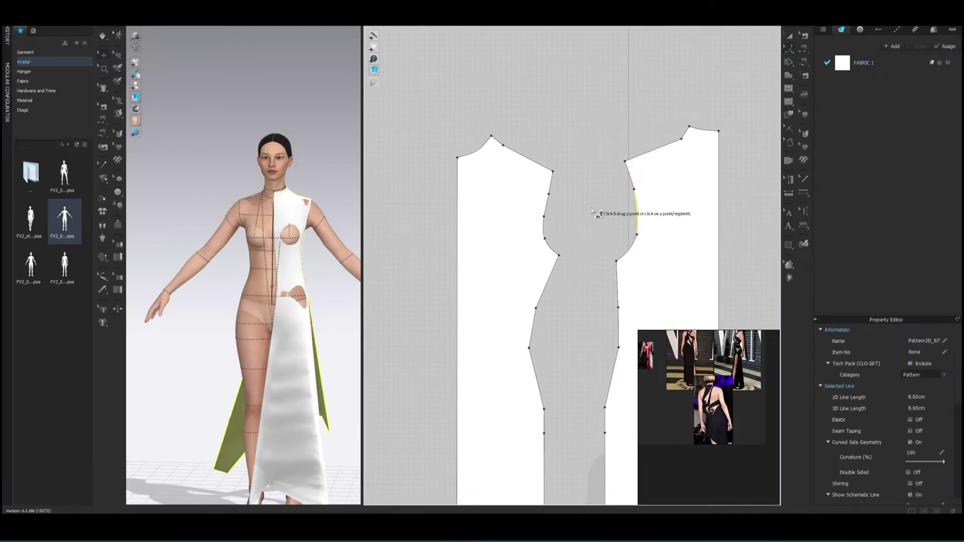
scroll(582, 221, down, 1)
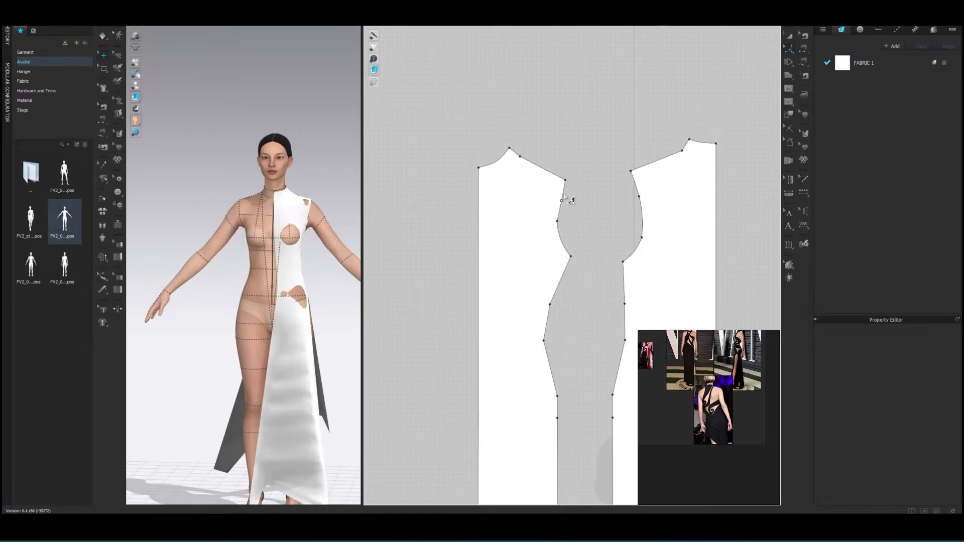
scroll(564, 197, up, 3)
click(552, 351)
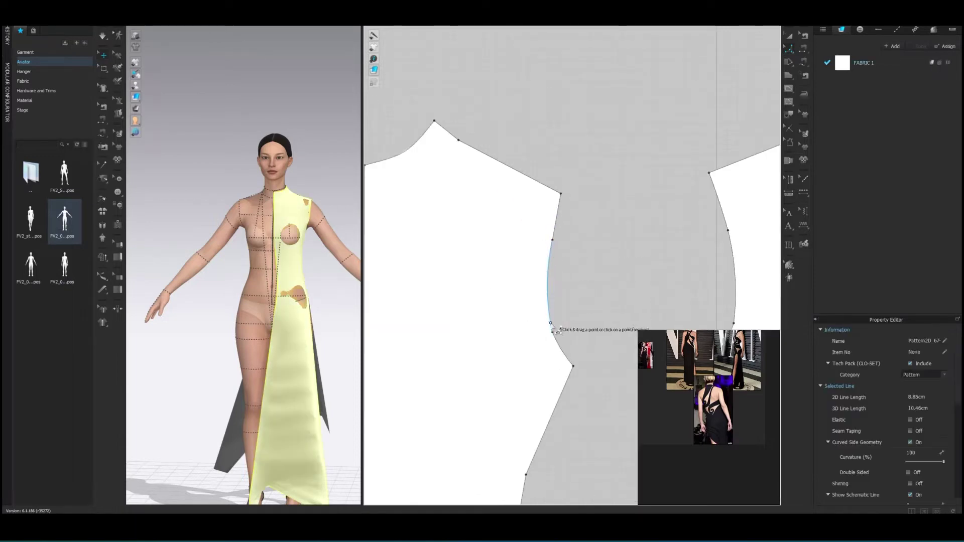
scroll(614, 231, down, 2)
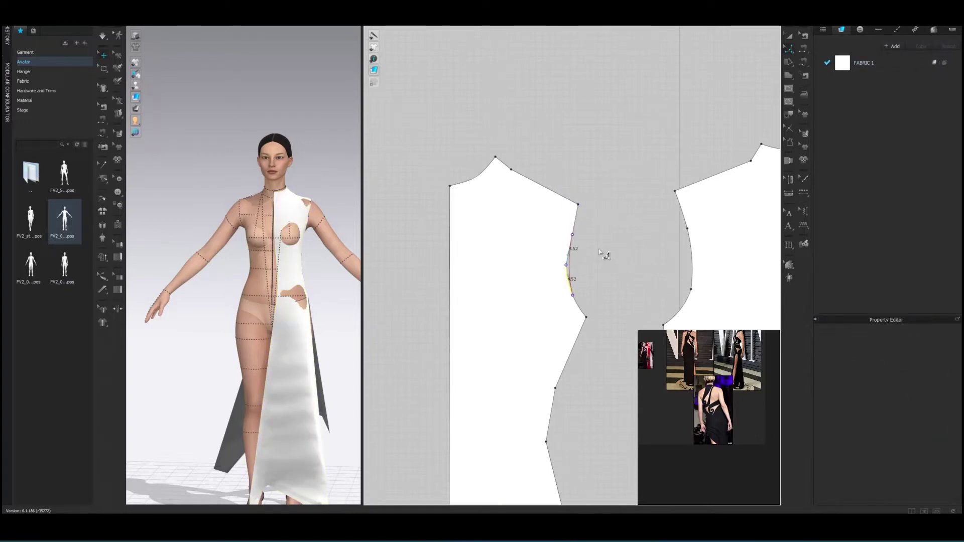
scroll(572, 140, down, 1)
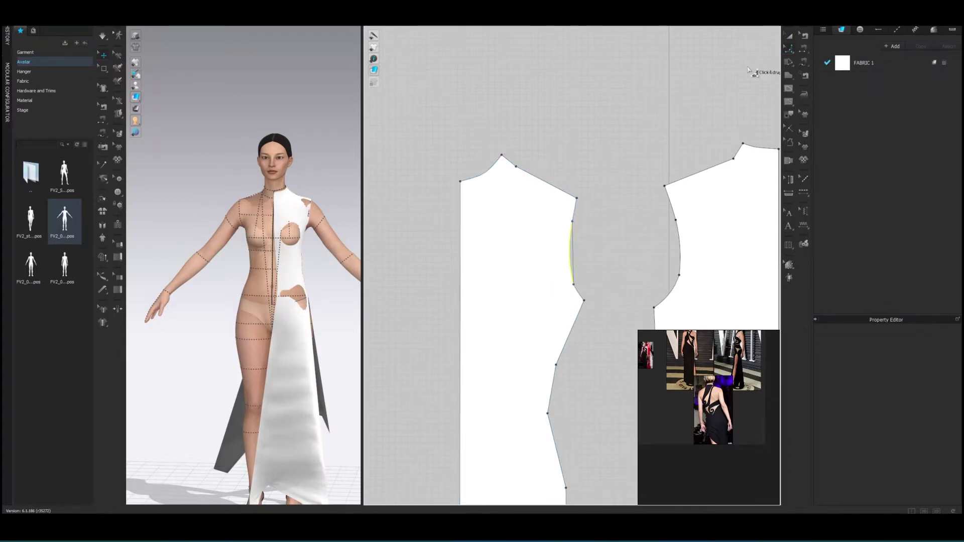
Return to general pattern editing and orbit the avatar to check the gown.
click(790, 48)
click(573, 222)
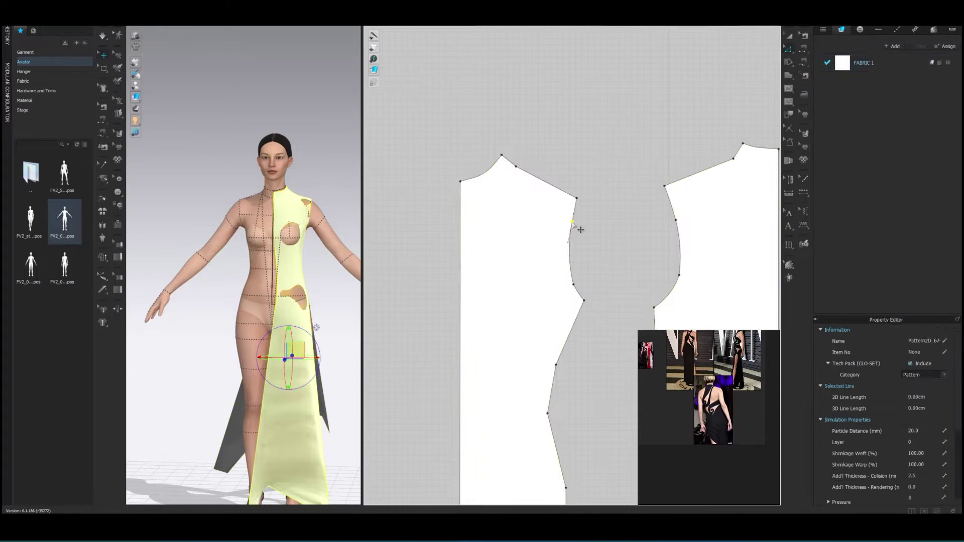
click(580, 292)
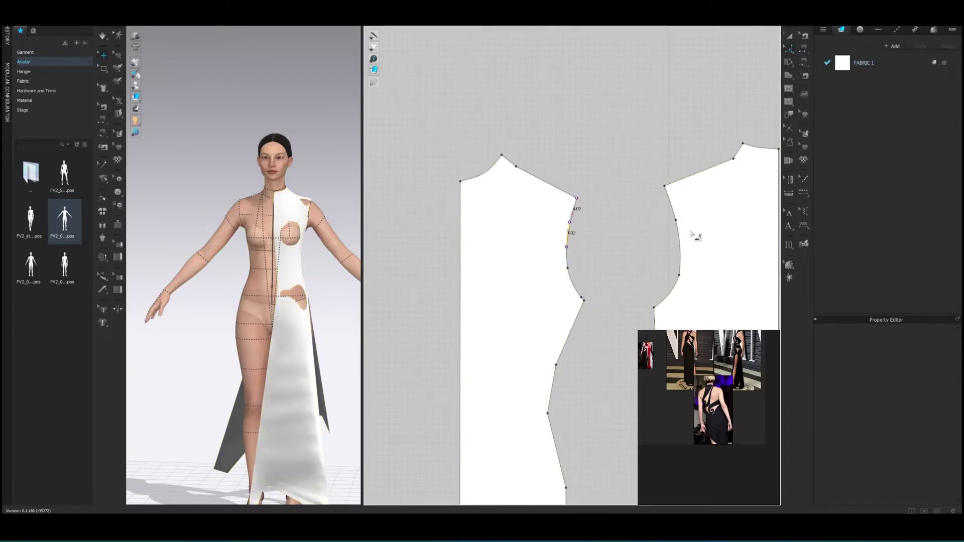
mouse_move(226, 146)
right_down()
mouse_move(258, 154)
mouse_move(232, 178)
right_up()
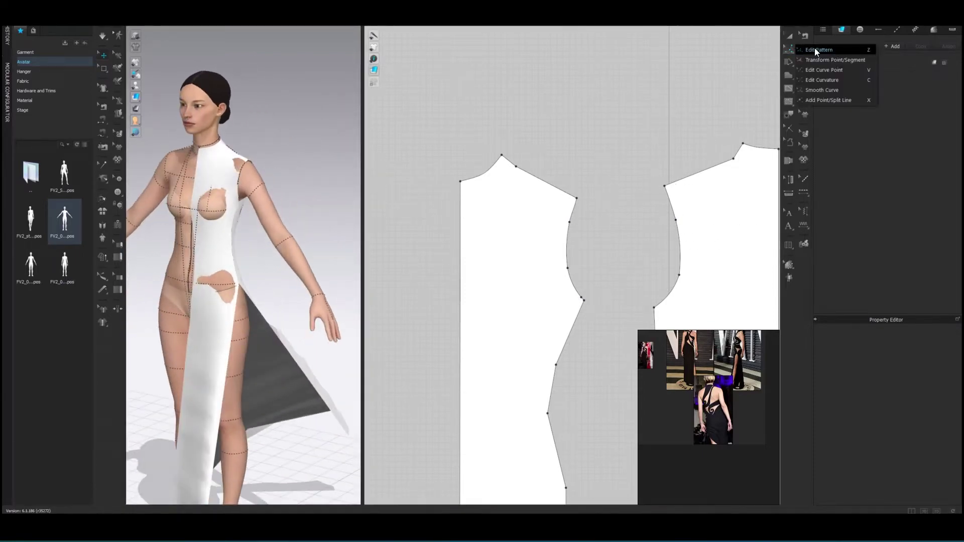
Try reshaping the right armhole curve, then cancel and clear the selection.
click(680, 227)
click(681, 251)
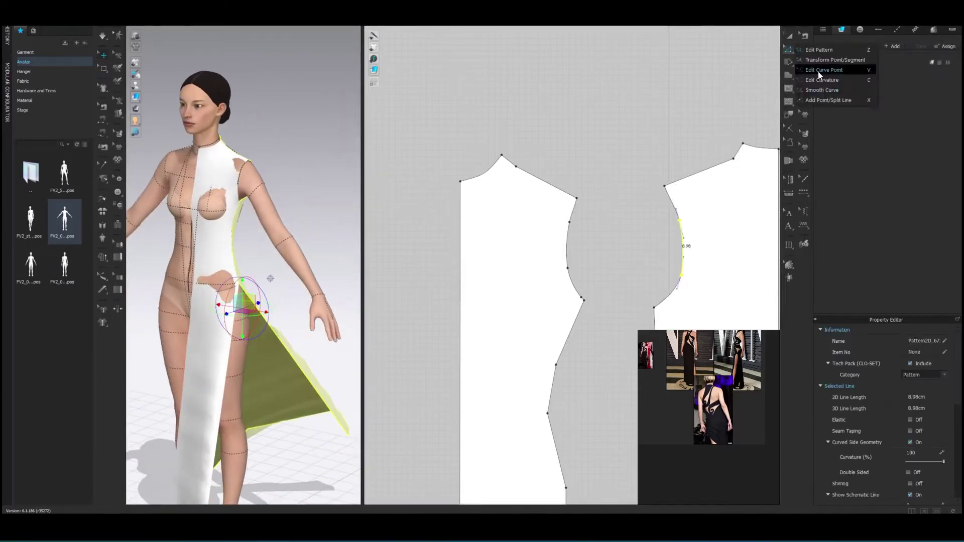
drag(683, 251, 647, 254)
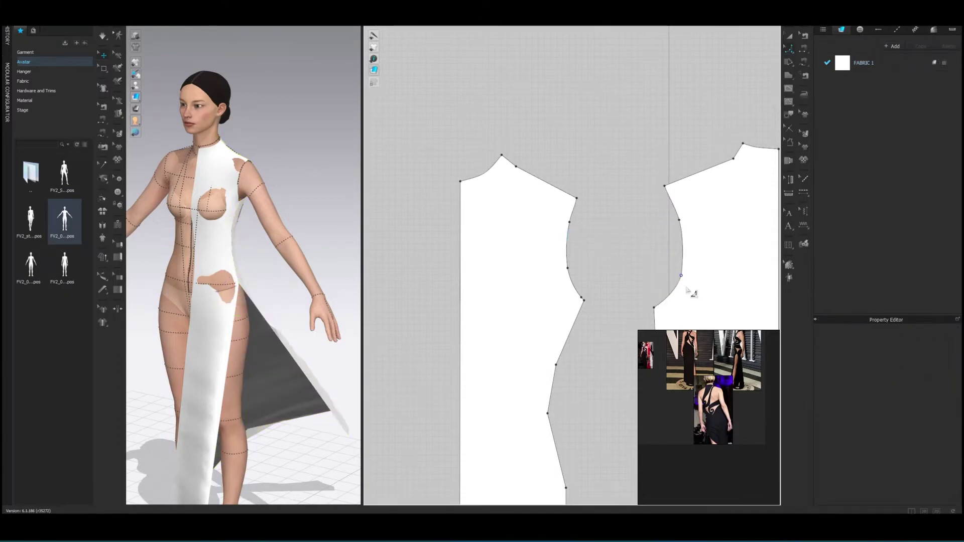
key(Escape)
scroll(640, 220, down, 2)
click(663, 251)
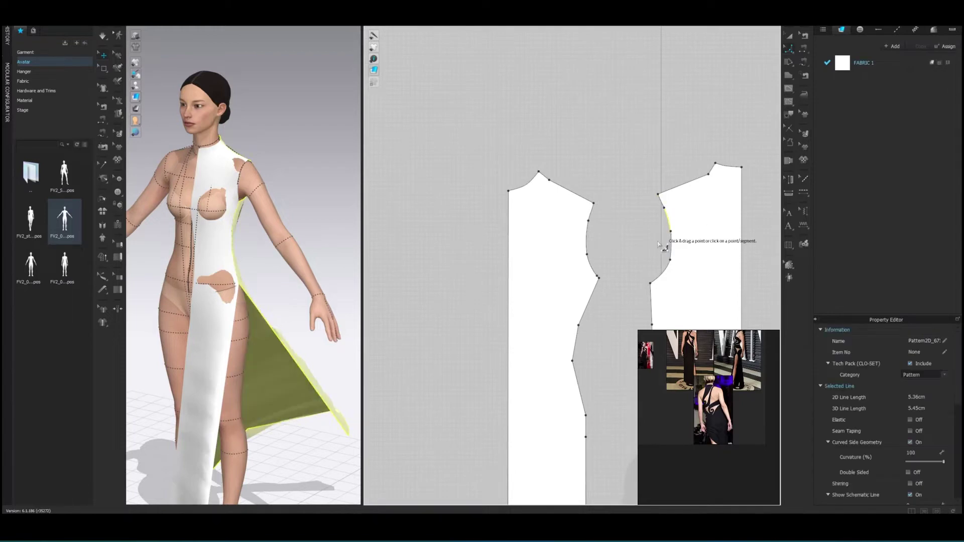
click(637, 237)
scroll(637, 237, down, 2)
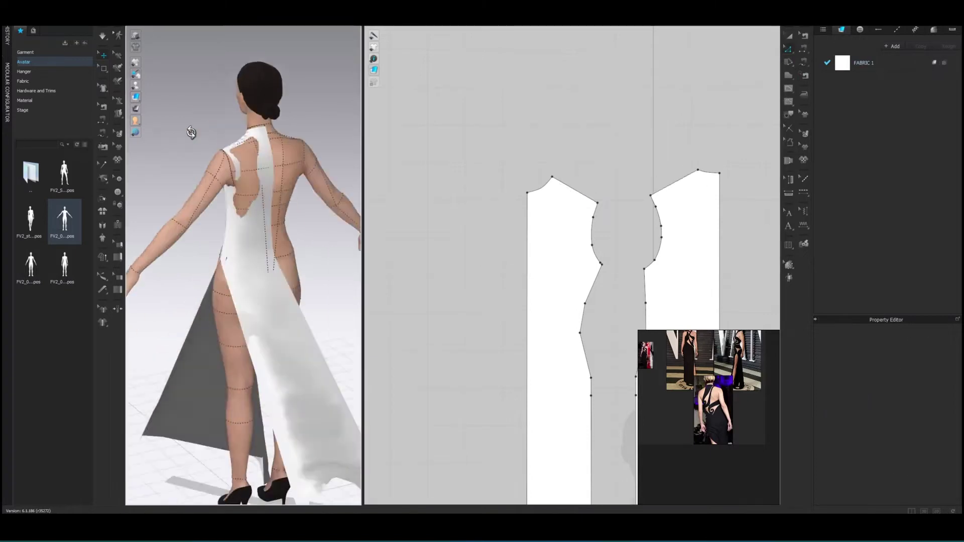
click(591, 180)
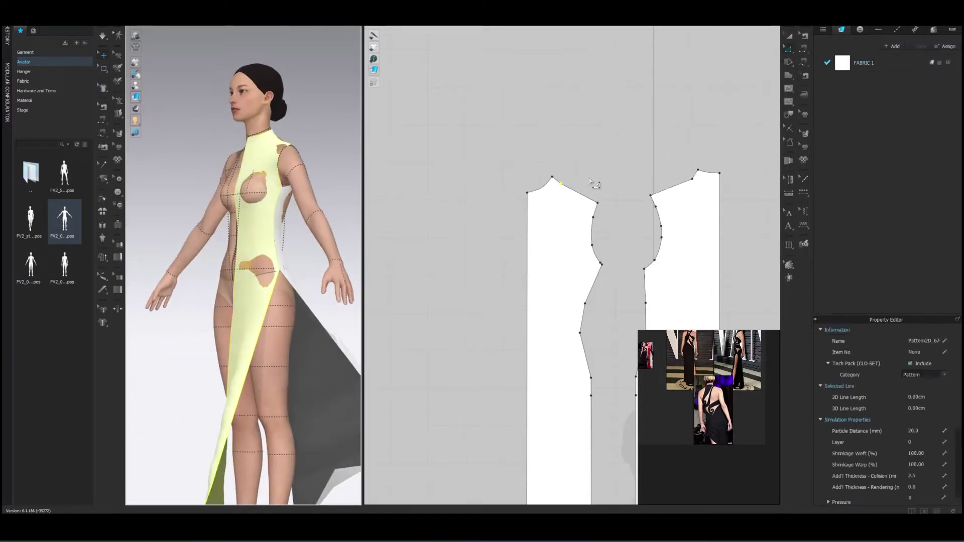
scroll(578, 175, down, 2)
click(554, 97)
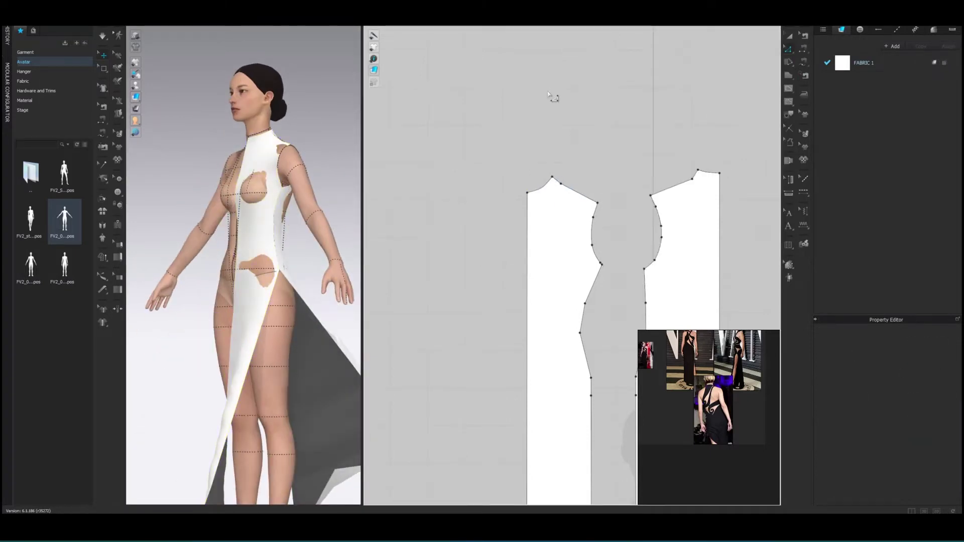
Select armhole edge segments with Edit Point to read their lengths, then return to Transform Pattern.
click(788, 49)
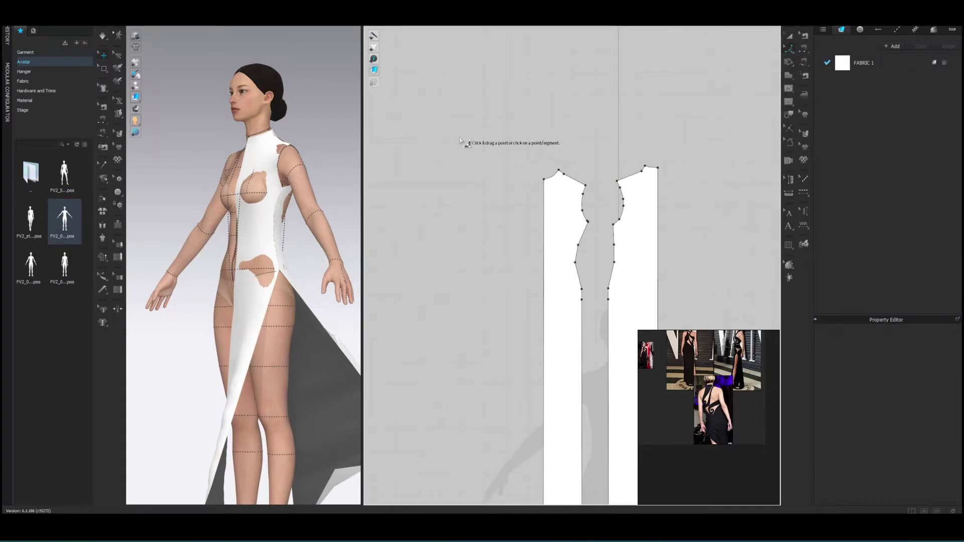
click(584, 232)
click(609, 289)
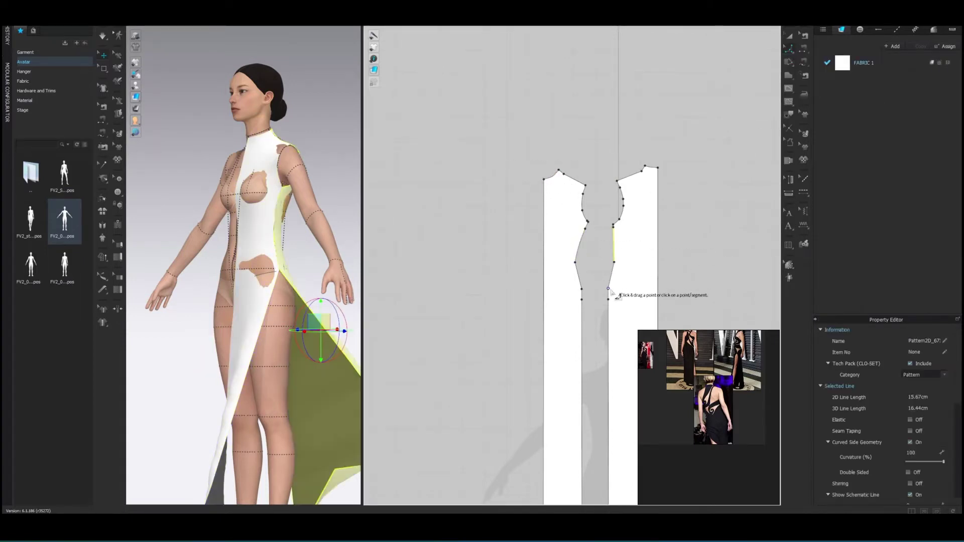
click(789, 36)
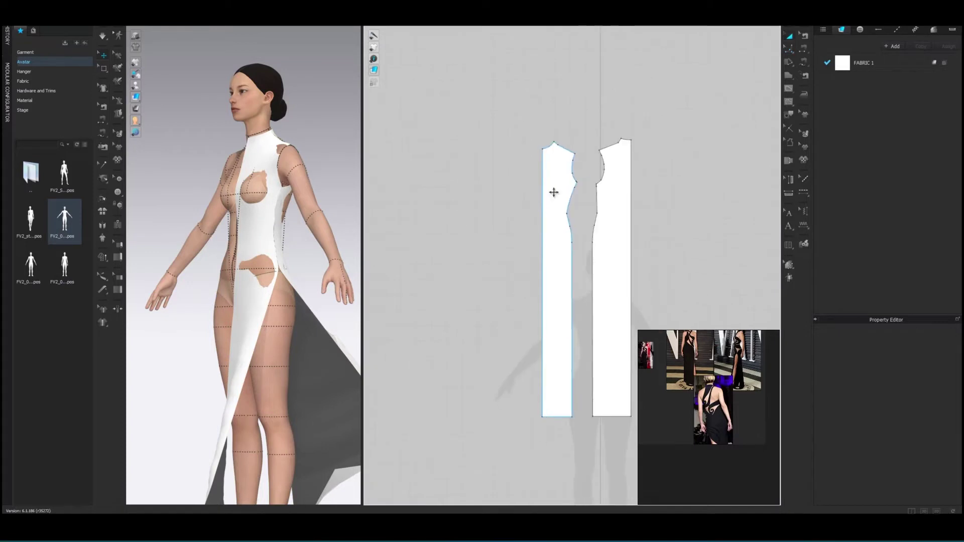
Unfold the left and right half patterns into full pieces.
click(787, 49)
right_click(539, 189)
click(557, 300)
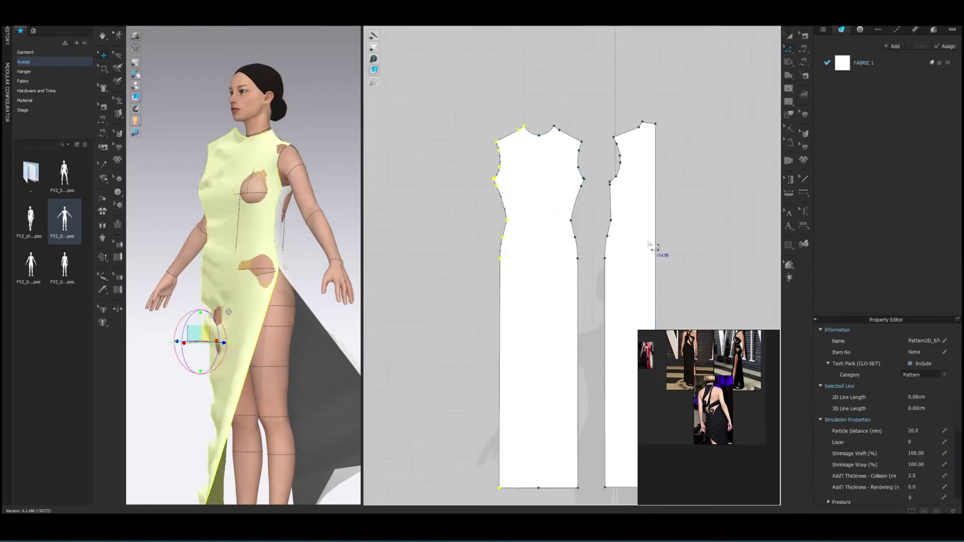
right_click(655, 236)
click(671, 346)
click(795, 35)
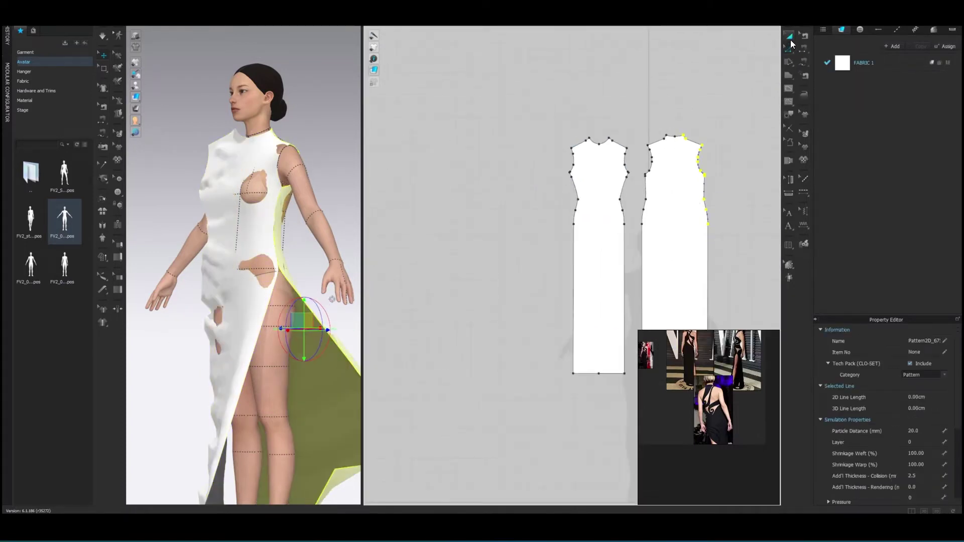
Free-sew the shoulder seam and side seams between the two pieces.
click(803, 64)
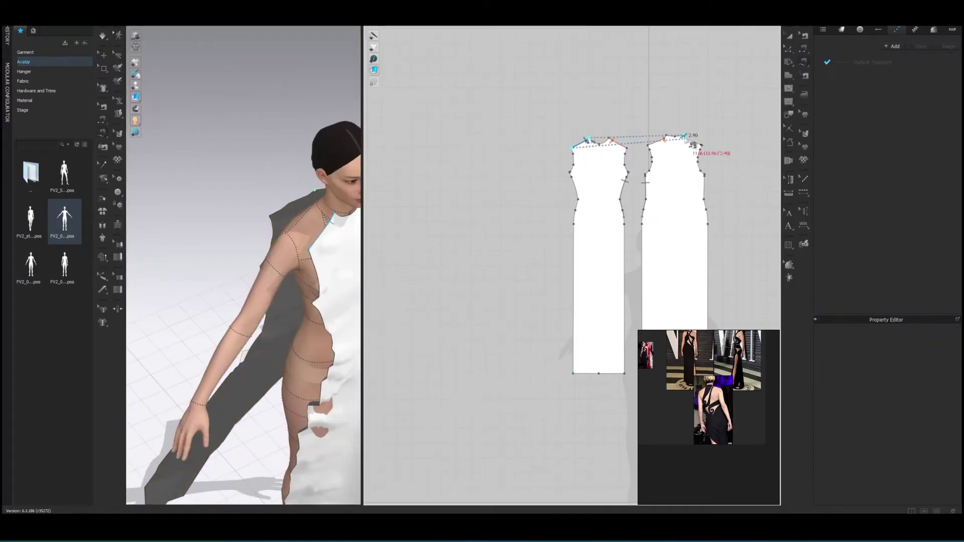
click(693, 144)
click(705, 177)
click(708, 225)
click(571, 174)
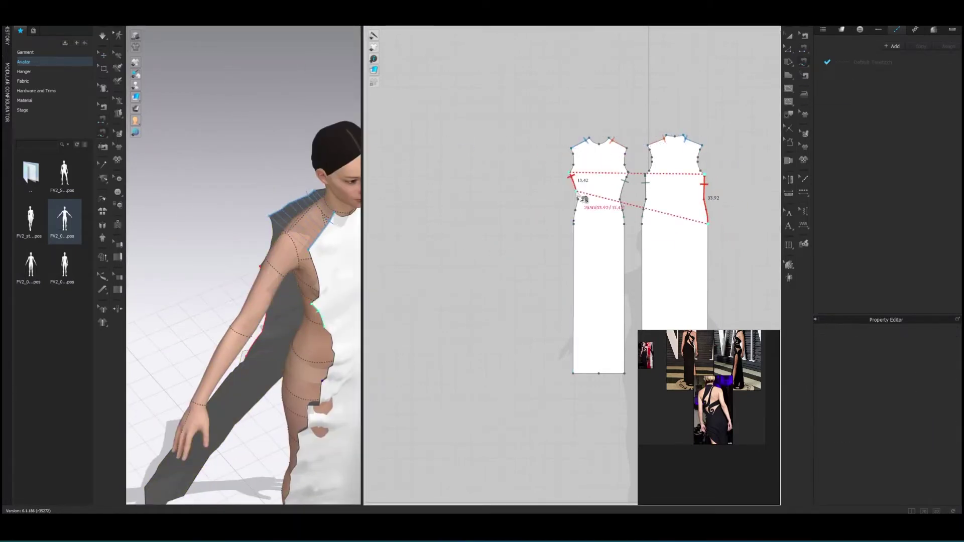
click(574, 223)
scroll(577, 211, up, 5)
scroll(581, 201, down, 3)
click(672, 246)
click(727, 243)
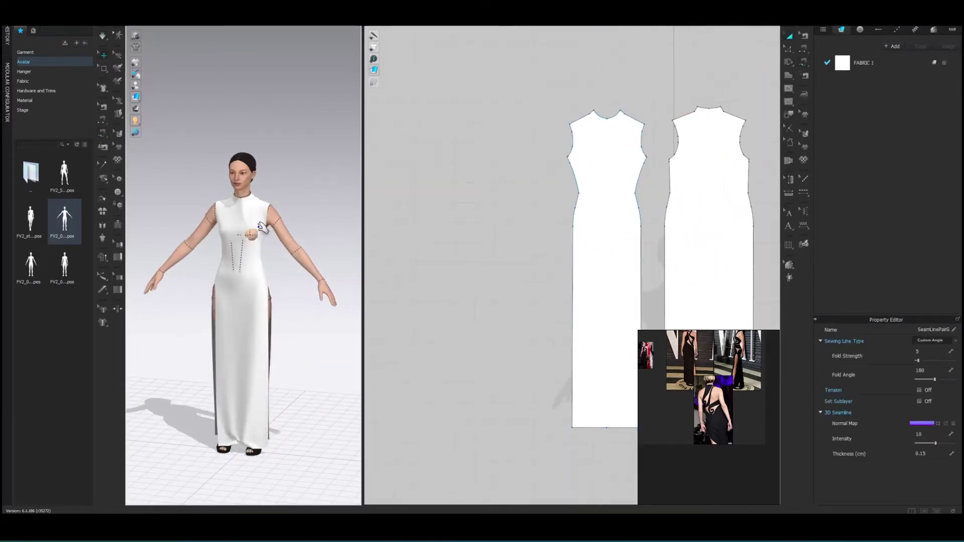
Orbit to three-quarter, side, front and back views, selecting front and back pieces to inspect fit.
right_drag(258, 227, 301, 226)
click(750, 288)
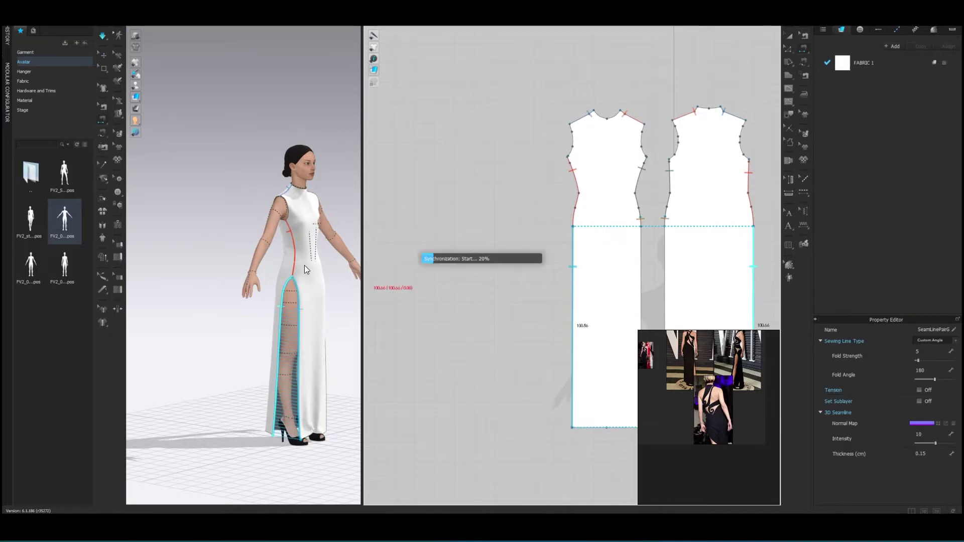
right_drag(286, 213, 307, 211)
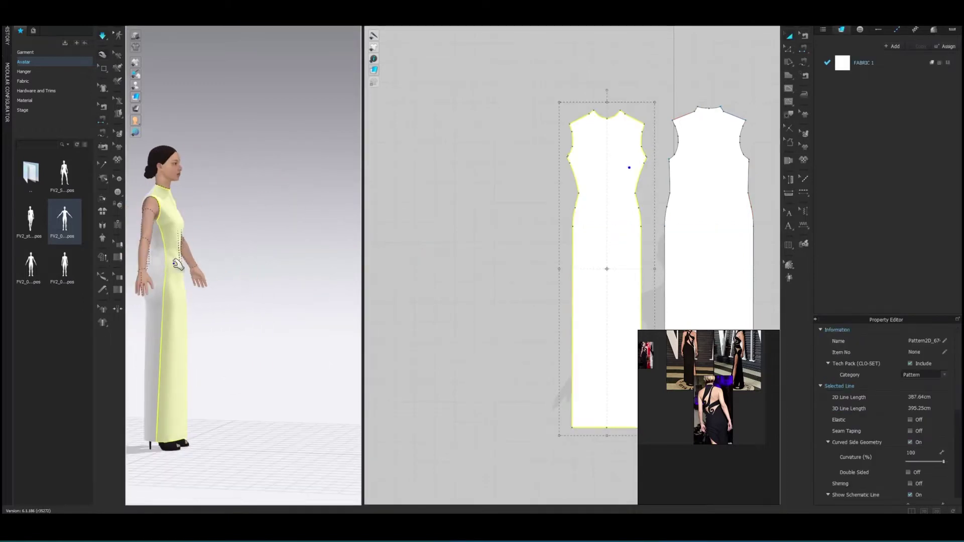
click(151, 306)
mouse_move(151, 306)
right_down()
mouse_move(243, 292)
mouse_move(311, 243)
right_up()
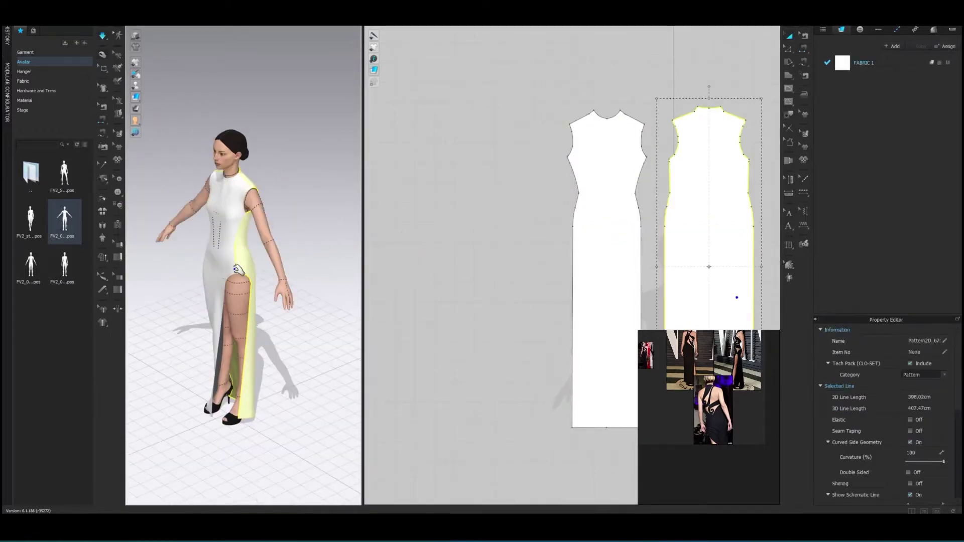
click(198, 362)
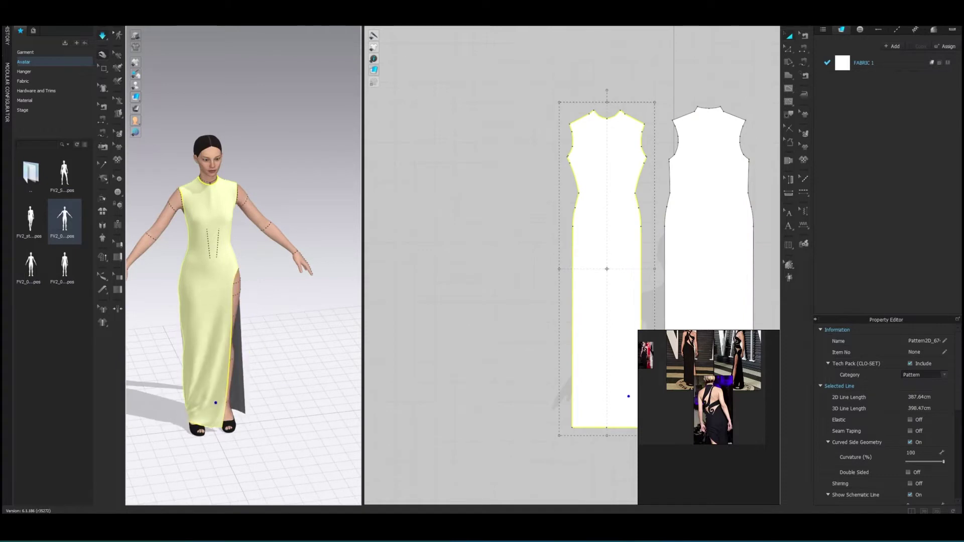
right_drag(236, 244, 218, 435)
click(218, 435)
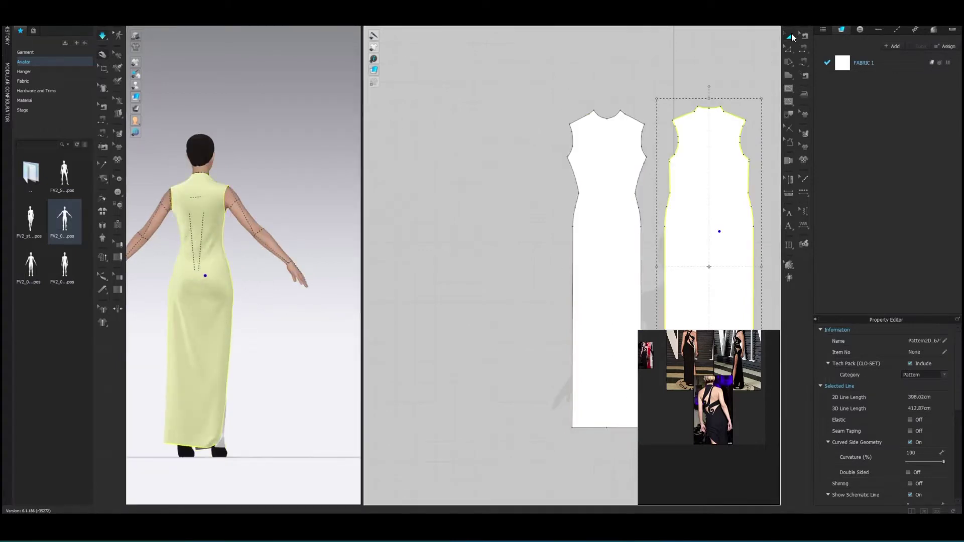
click(323, 112)
scroll(323, 112, up, 5)
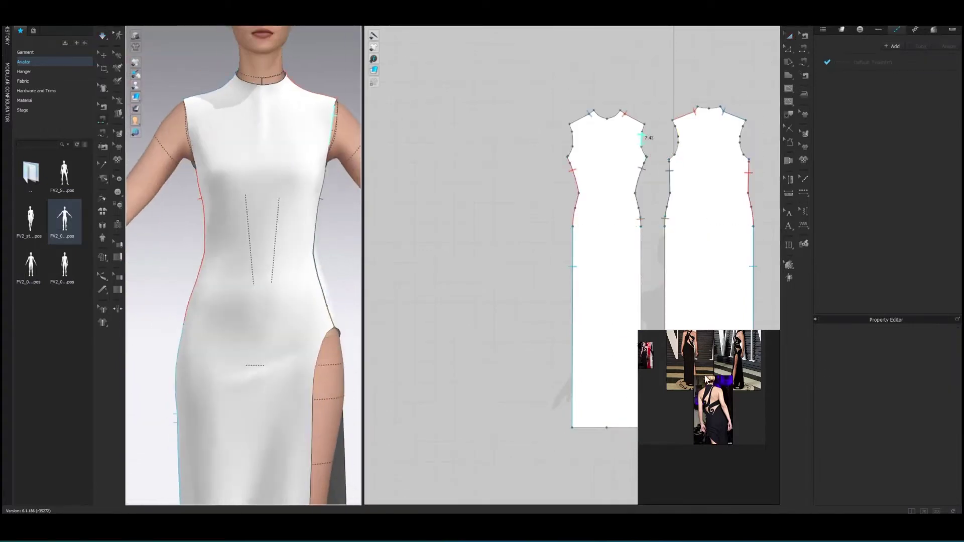
Pick the 3D Pen, zoom to the upper torso, orbit to her left side, then switch to Edit Pattern.
scroll(704, 401, up, 5)
scroll(704, 428, down, 3)
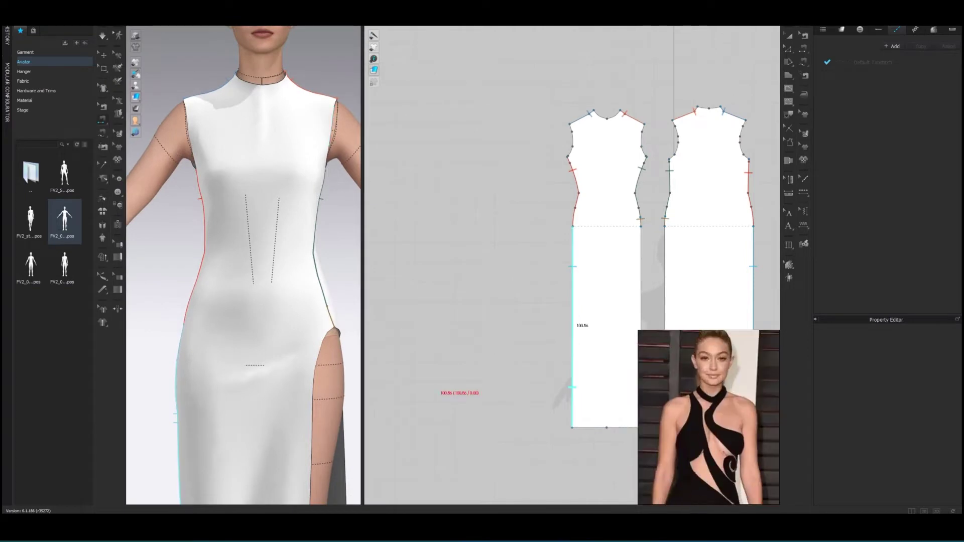
click(117, 67)
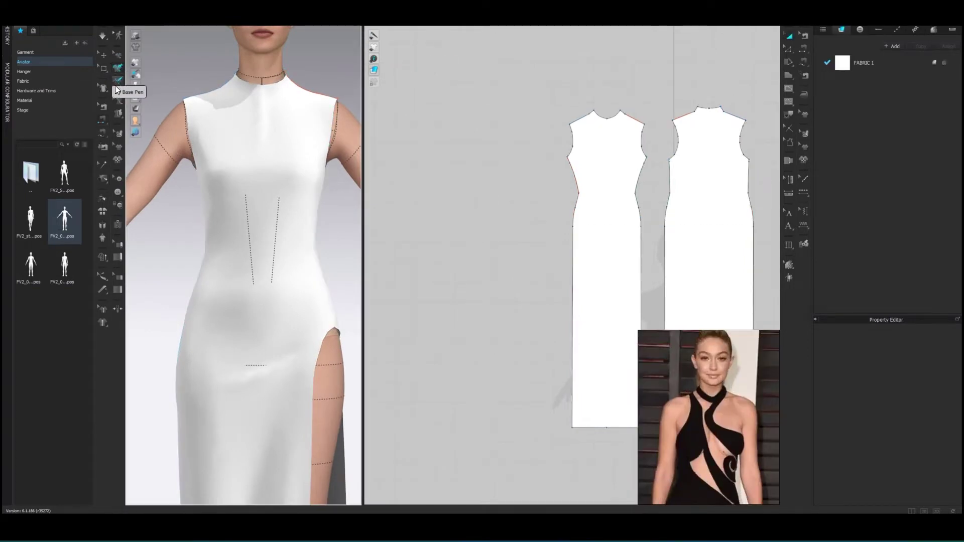
scroll(251, 200, up, 3)
middle_drag(269, 211, 269, 279)
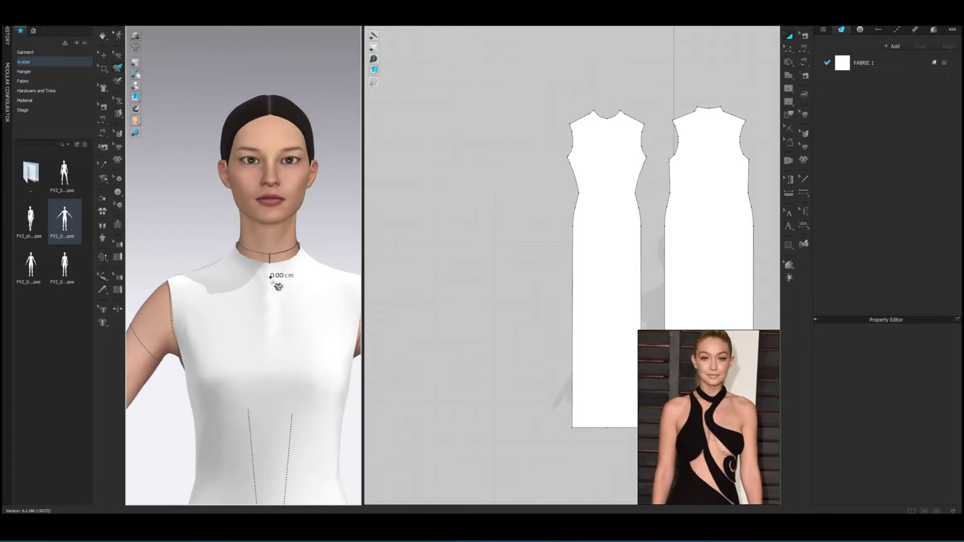
mouse_move(270, 276)
right_down()
mouse_move(280, 287)
mouse_move(259, 248)
mouse_move(284, 252)
mouse_move(314, 282)
right_up()
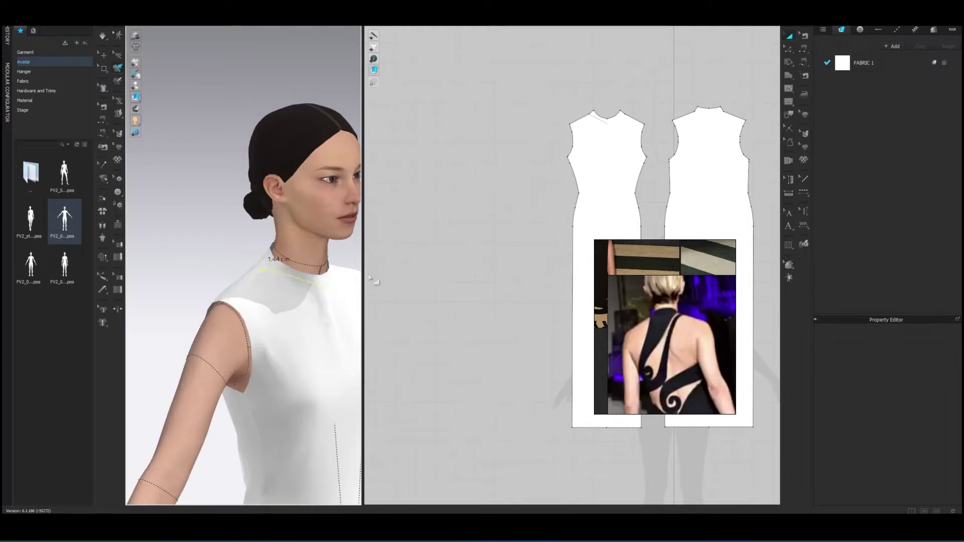
scroll(616, 125, up, 5)
key(z)
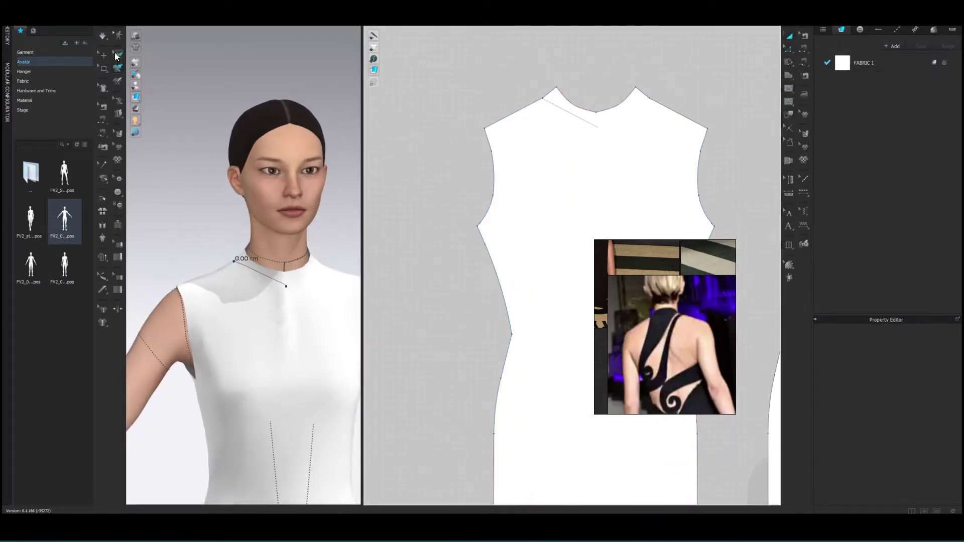
Draw an 18.95 cm curved internal line from the left neck-shoulder point to centre front.
click(789, 89)
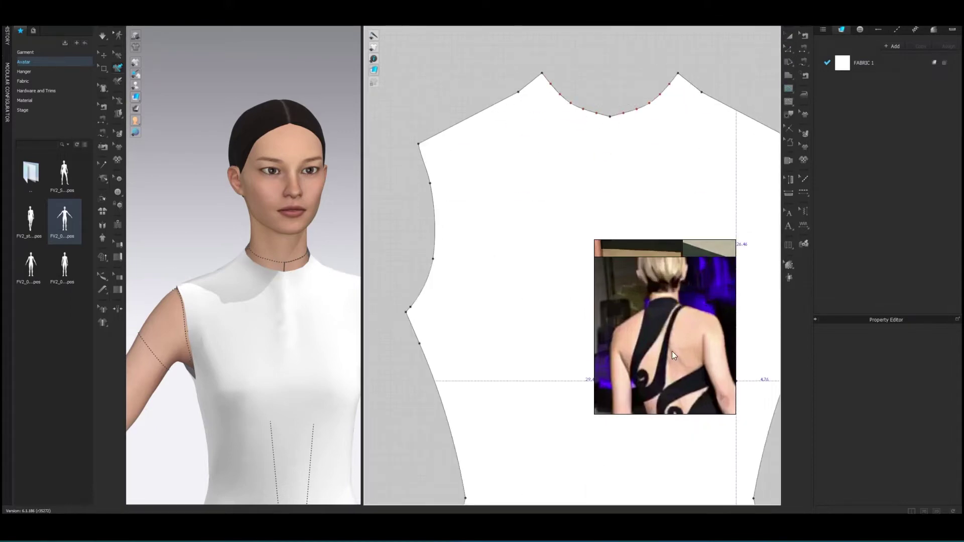
click(519, 92)
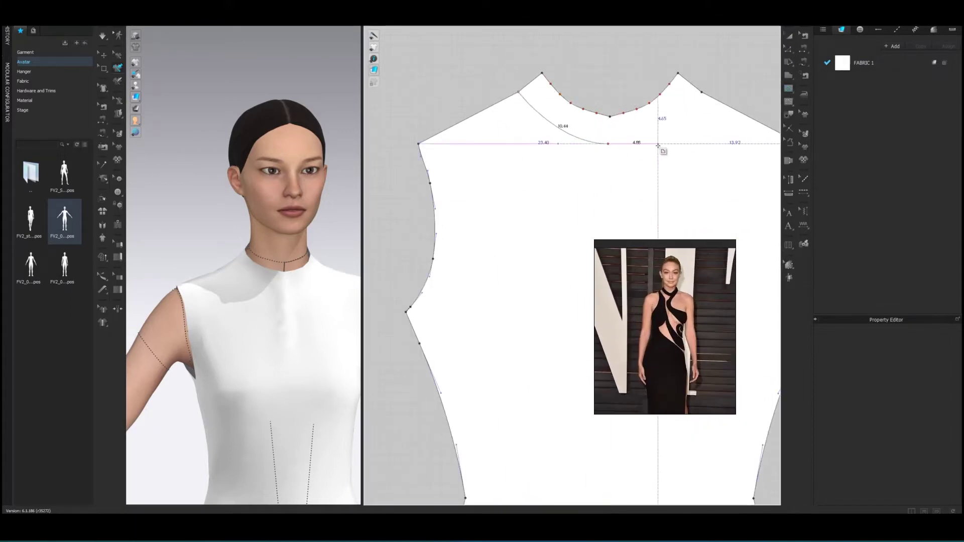
click(608, 144)
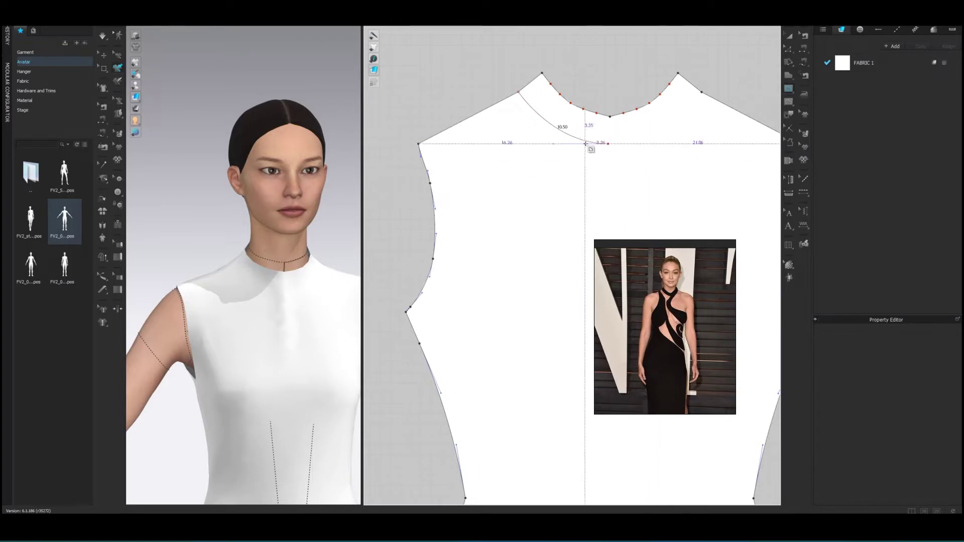
click(487, 125)
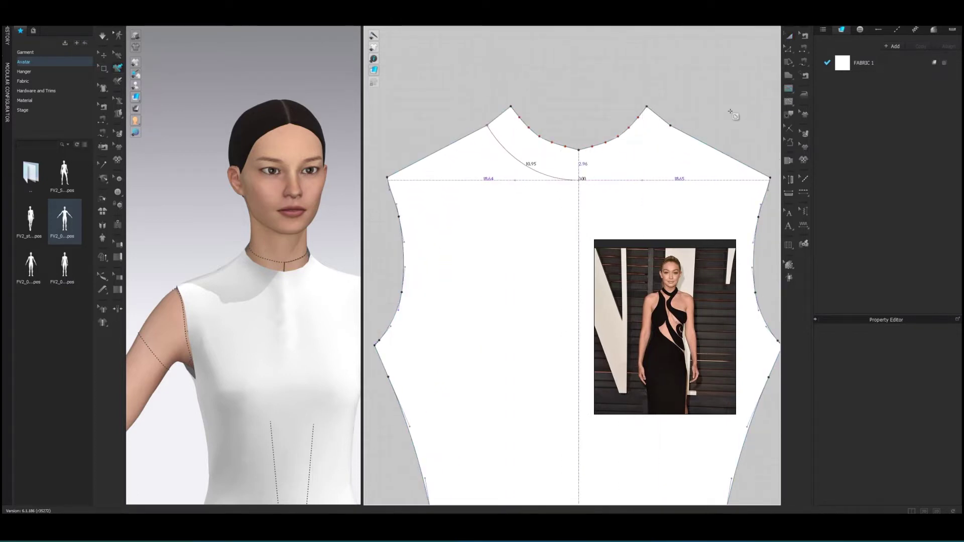
key(Return)
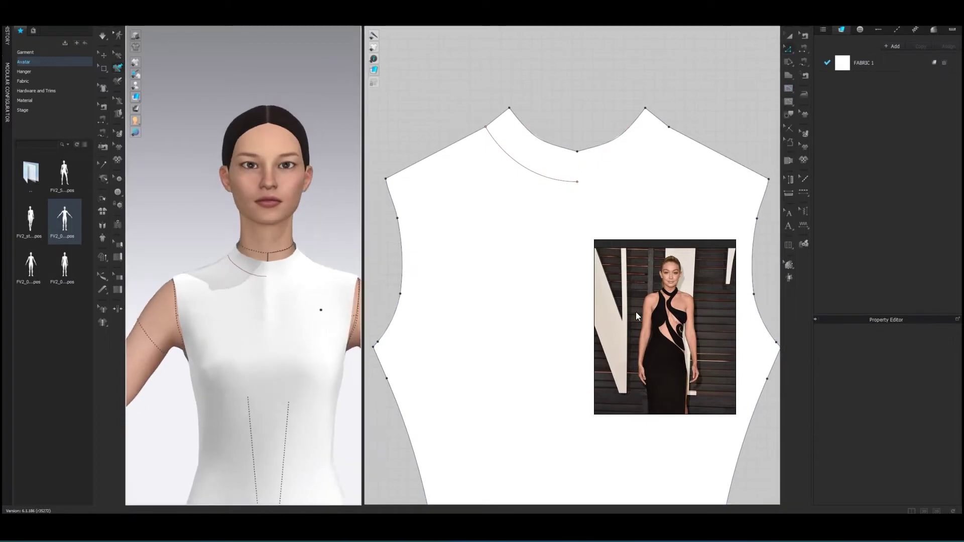
Draw a 20.89 cm curved internal line from the lower armhole to the shoulder and shift its points right.
click(786, 89)
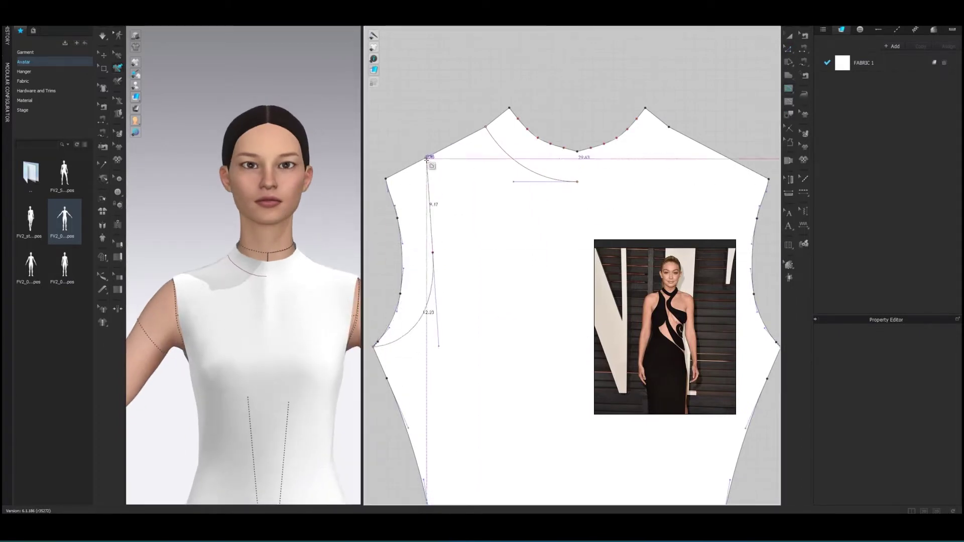
click(432, 253)
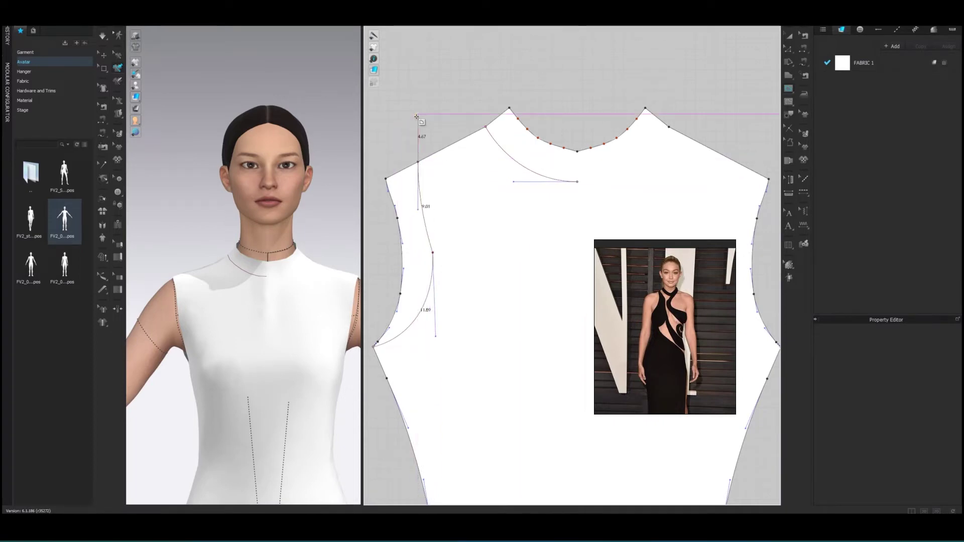
click(418, 162)
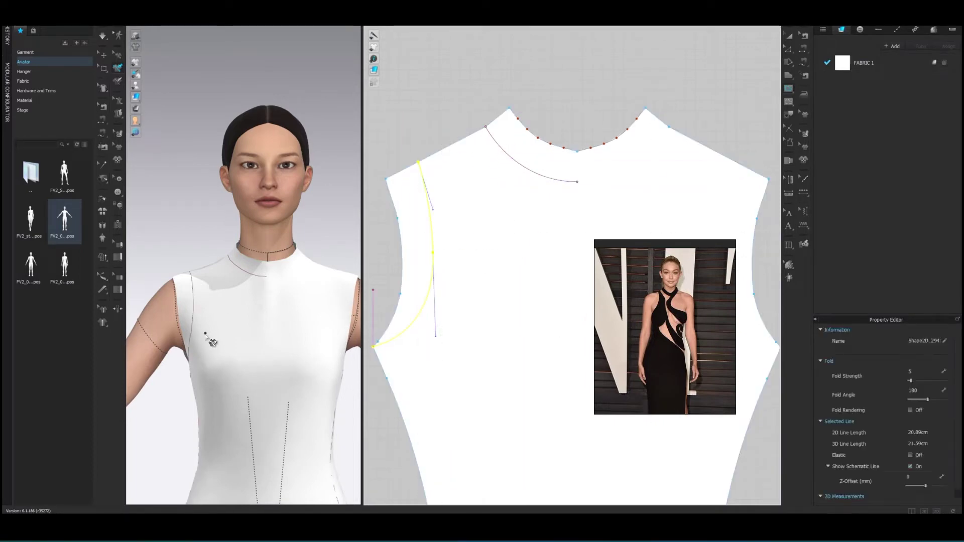
click(788, 49)
drag(418, 161, 429, 154)
drag(432, 252, 443, 253)
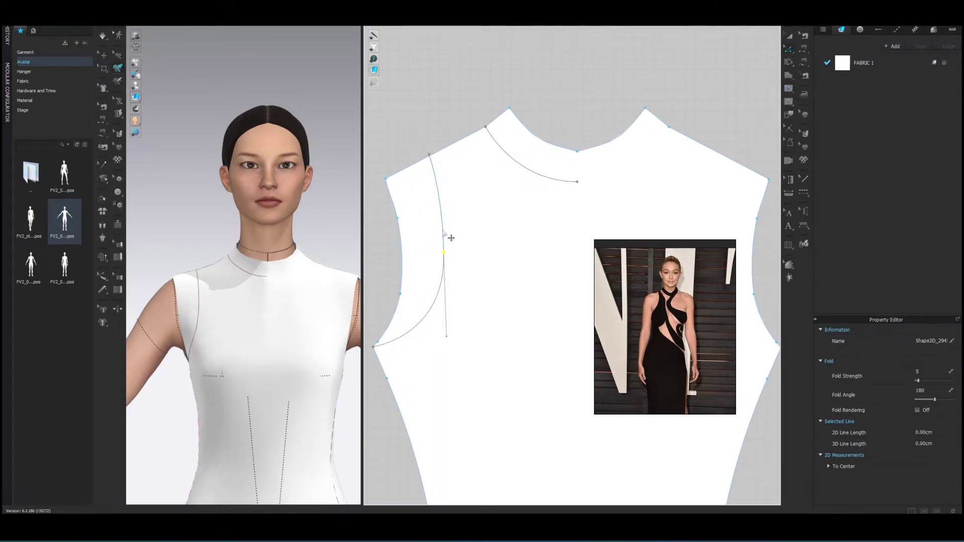
Reactivate the internal line tool and zoom in on the front bodice neckline.
scroll(564, 146, up, 5)
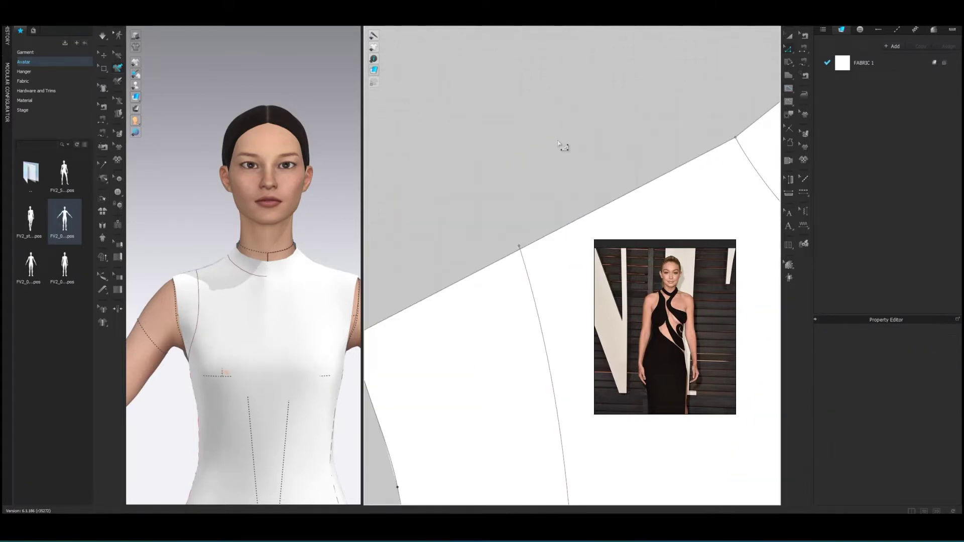
scroll(544, 265, down, 3)
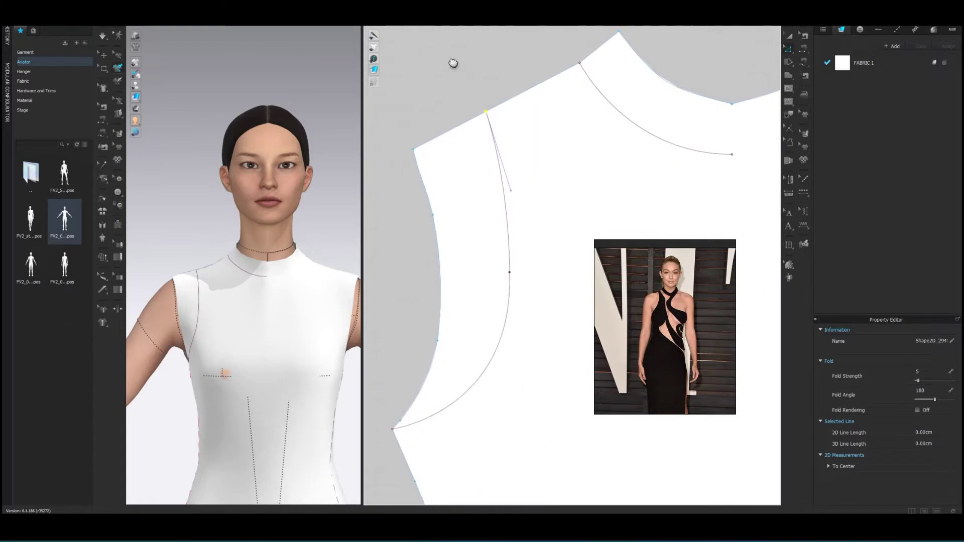
click(788, 48)
scroll(391, 263, up, 2)
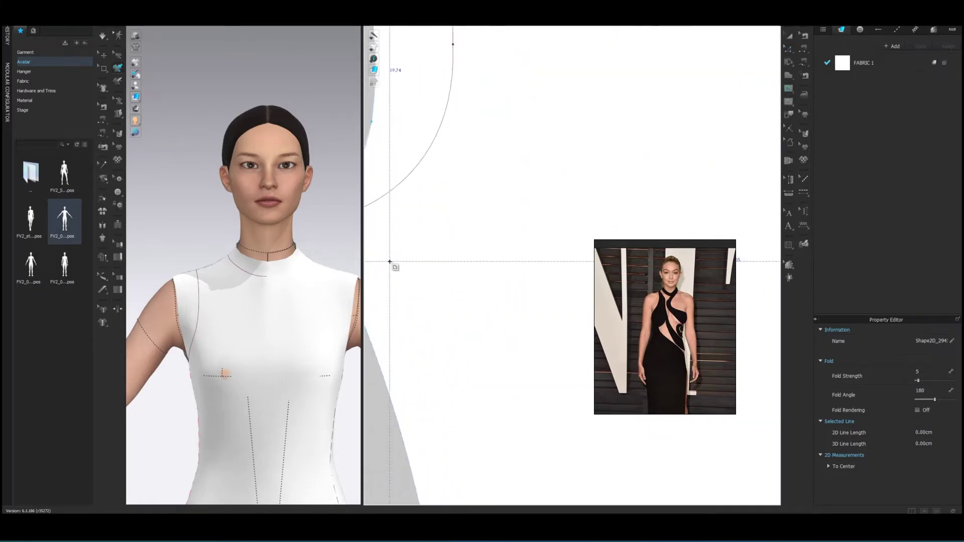
scroll(478, 351, down, 4)
scroll(532, 191, up, 1)
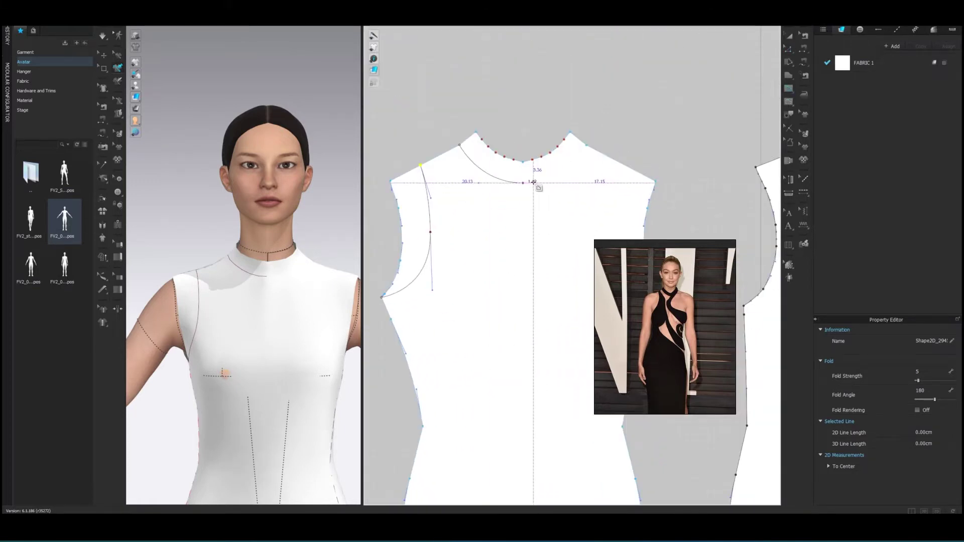
Draw a 35.11 cm swirl line from the neckline corner down across the bodice to the opposite underarm.
double_click(536, 183)
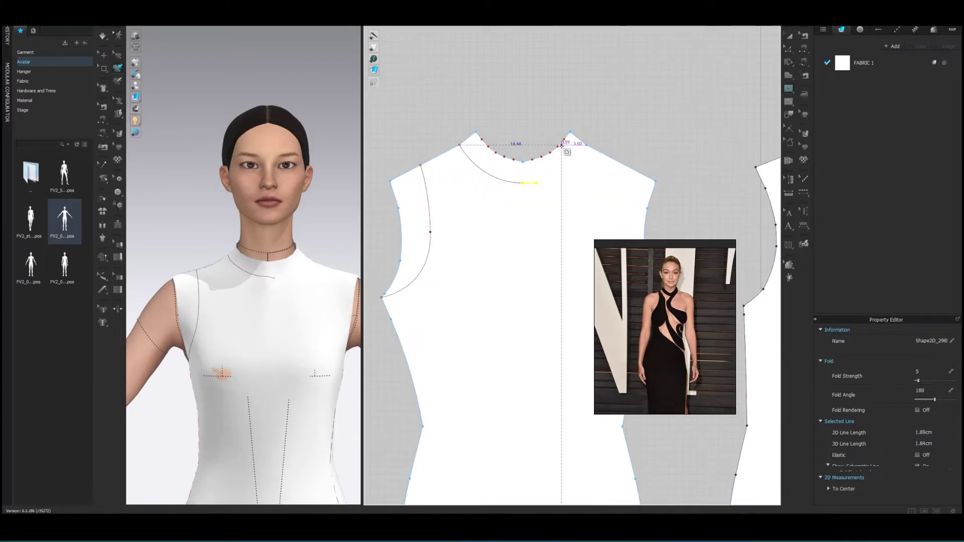
click(587, 145)
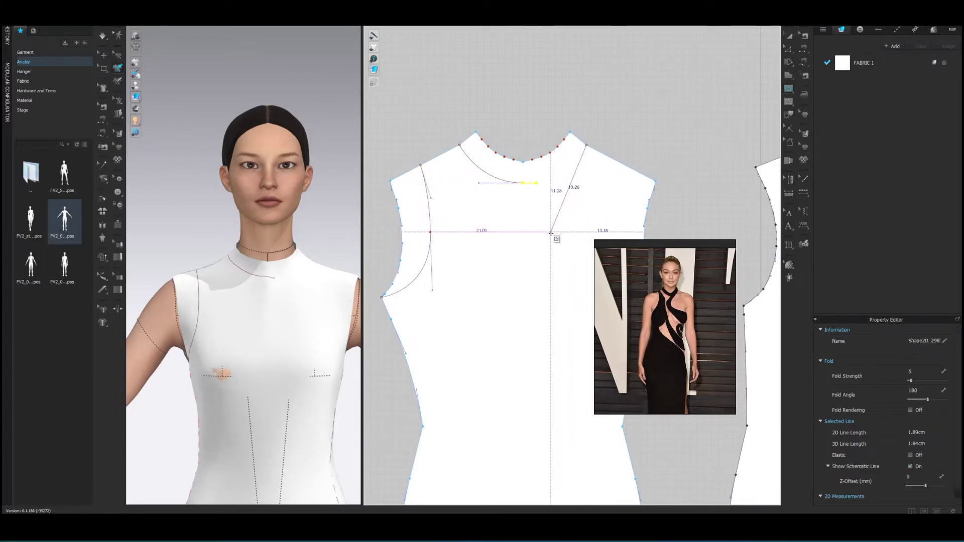
click(550, 232)
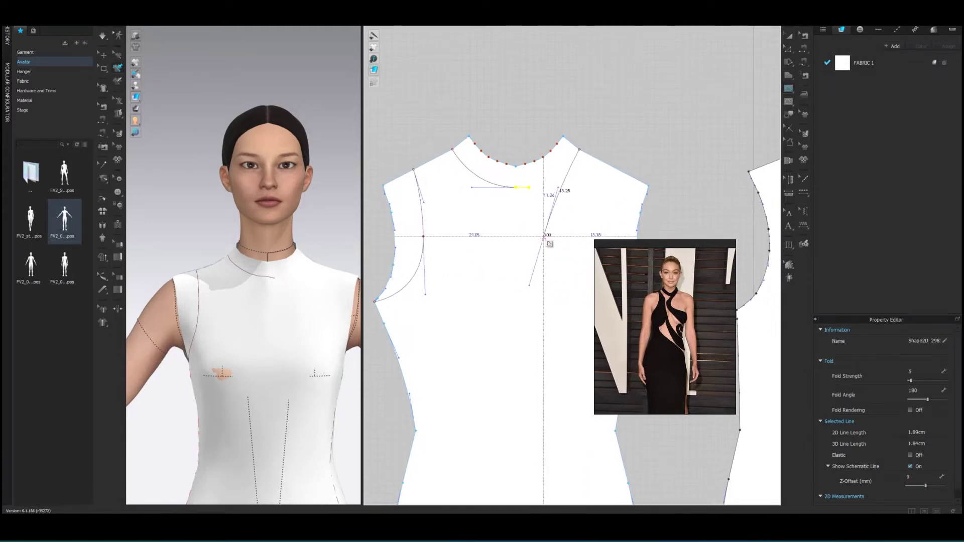
middle_drag(591, 251, 555, 192)
click(512, 173)
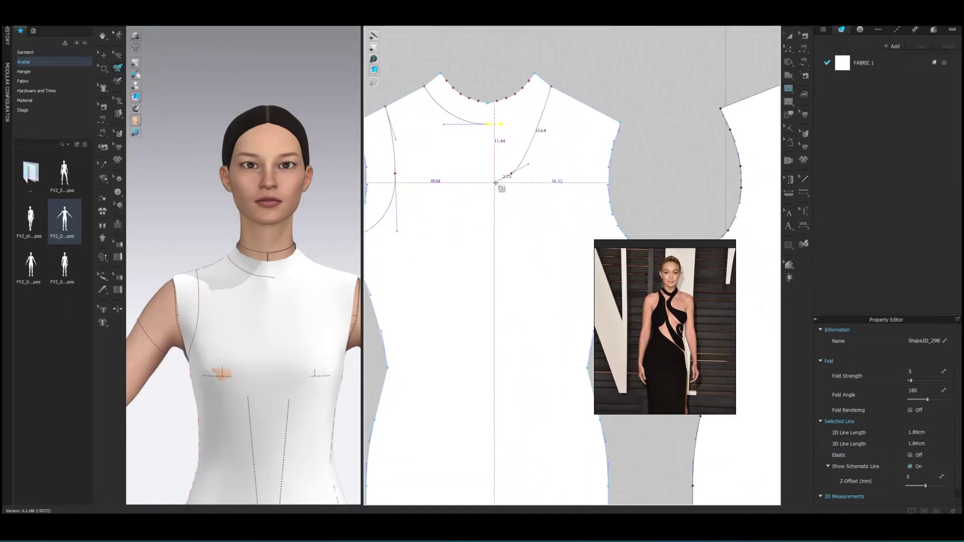
middle_drag(518, 202, 449, 187)
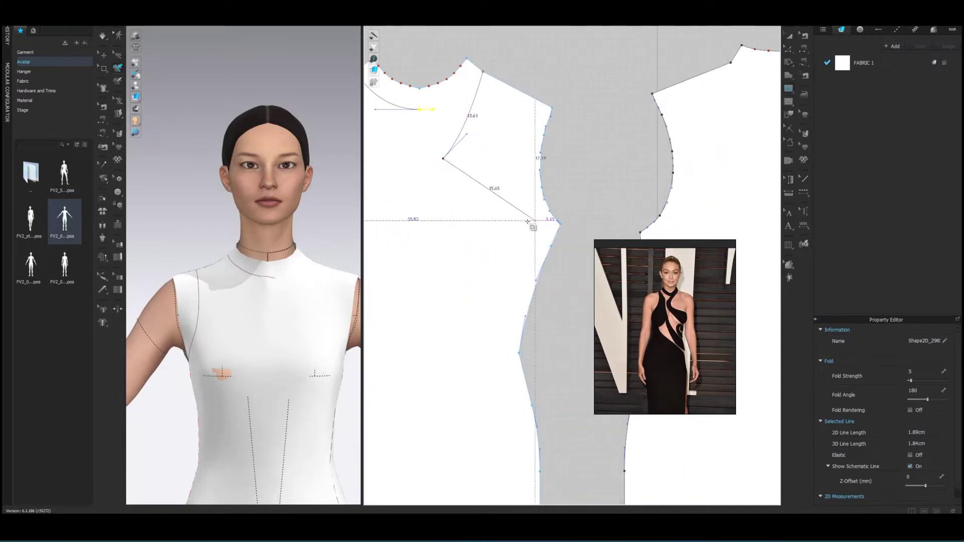
click(480, 200)
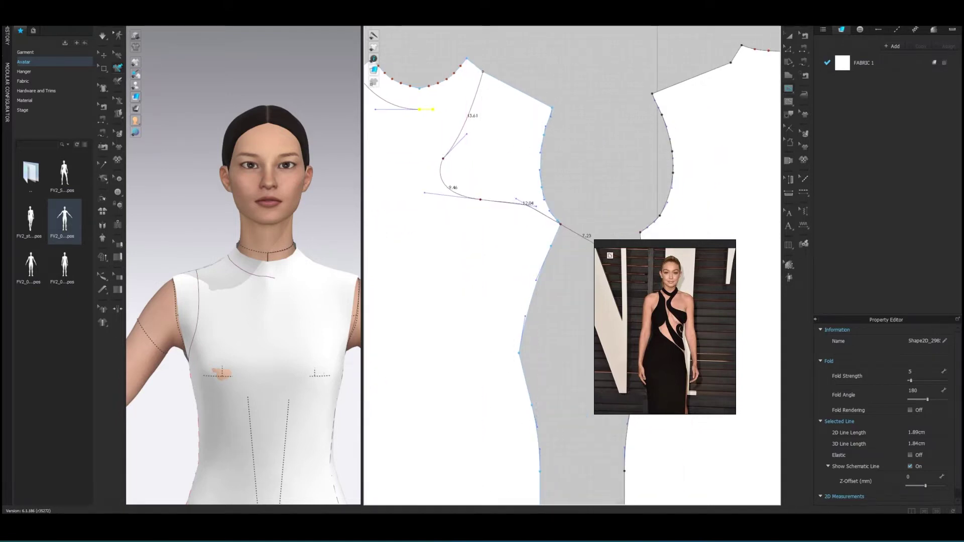
middle_drag(561, 226, 507, 253)
key(Return)
scroll(541, 262, down, 5)
scroll(258, 153, down, 3)
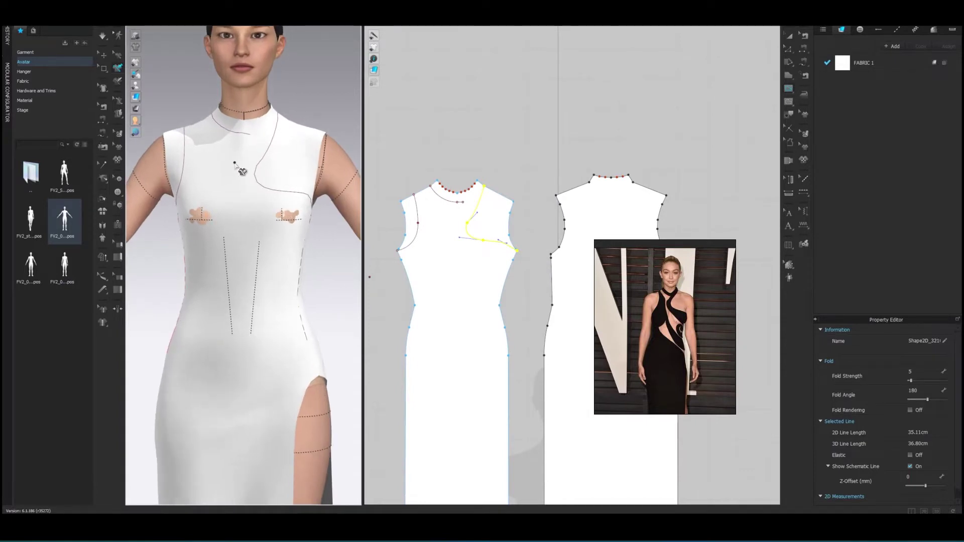
Add a new point splitting the curve segment below the front neckline.
scroll(248, 214, up, 2)
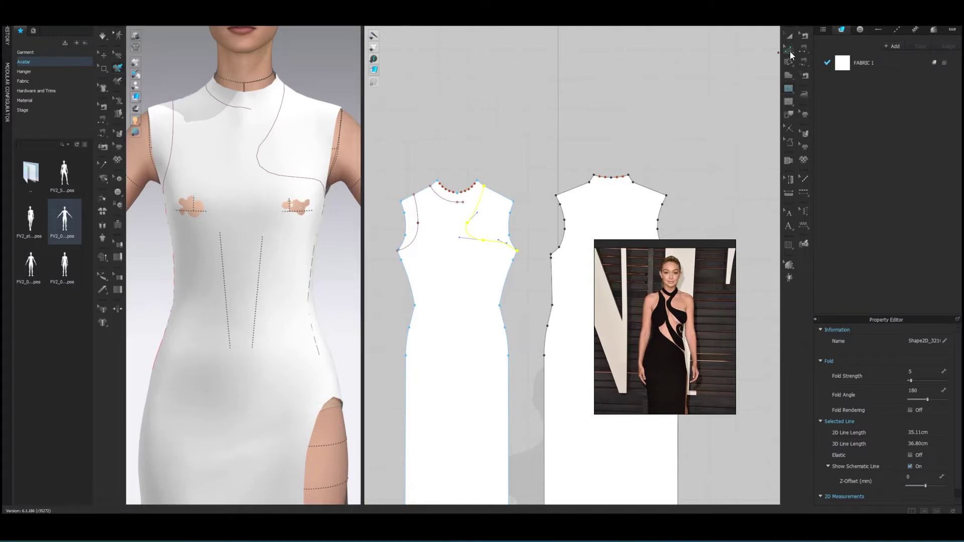
scroll(502, 201, up, 3)
click(747, 126)
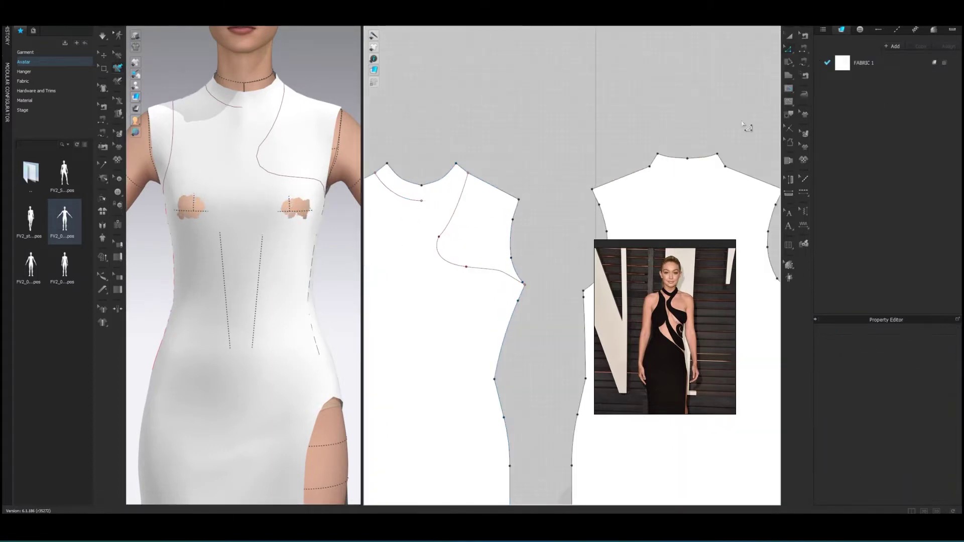
middle_drag(433, 201, 518, 237)
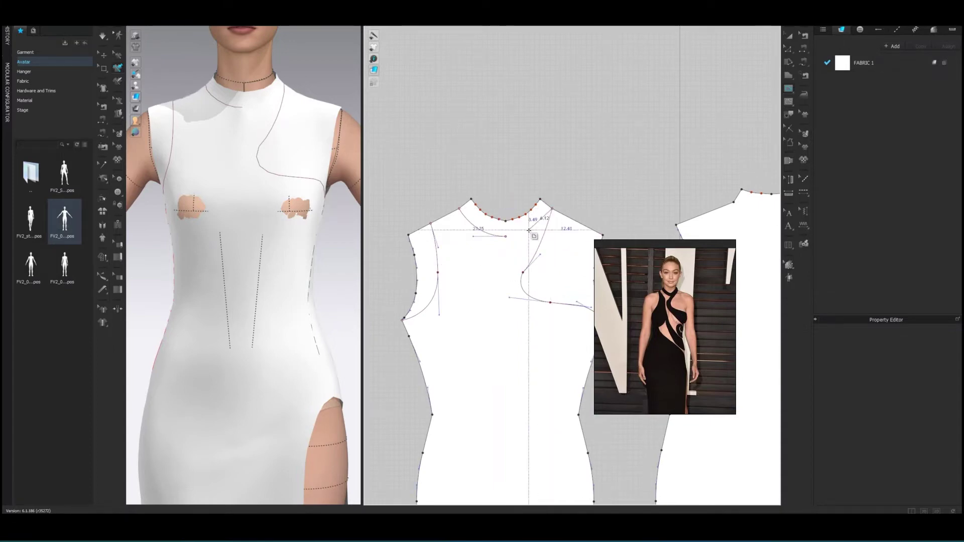
click(527, 223)
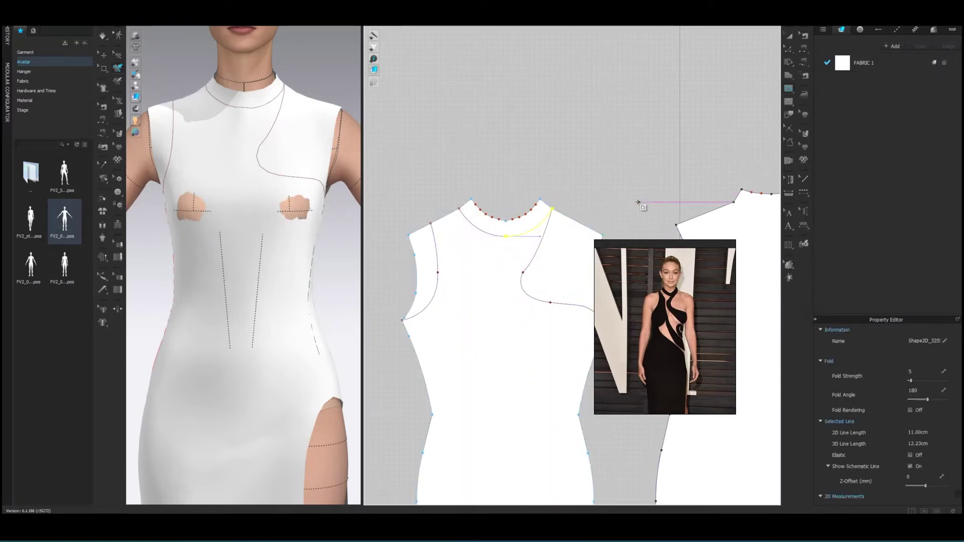
click(789, 49)
scroll(499, 254, up, 3)
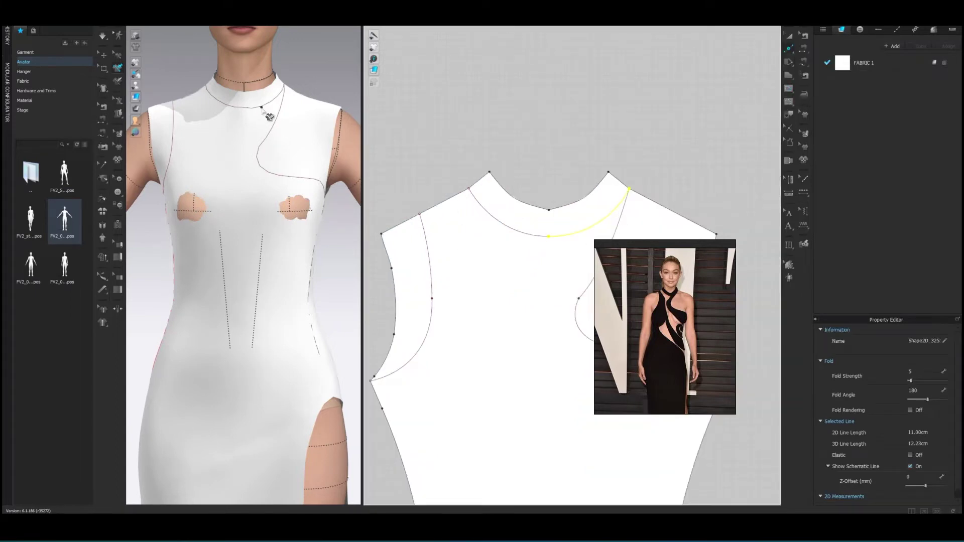
click(258, 107)
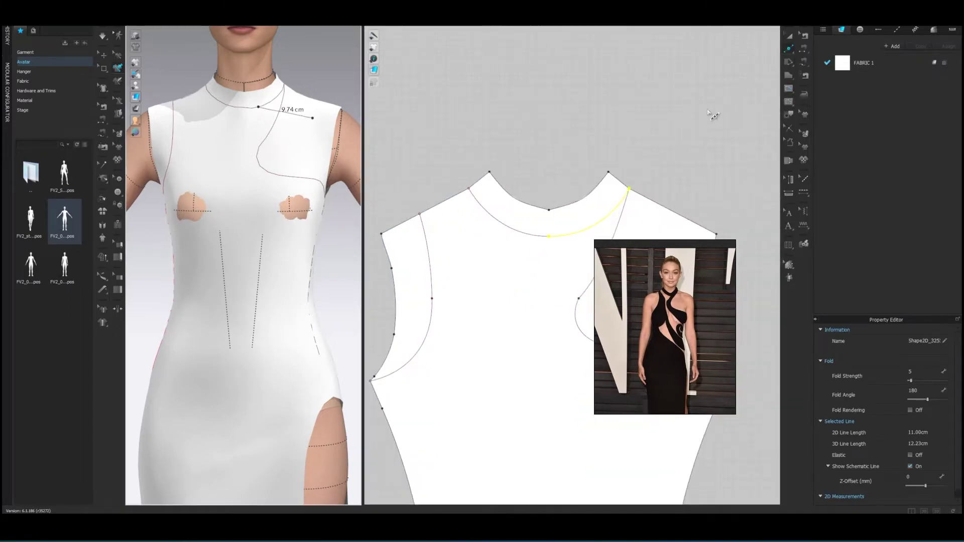
click(577, 233)
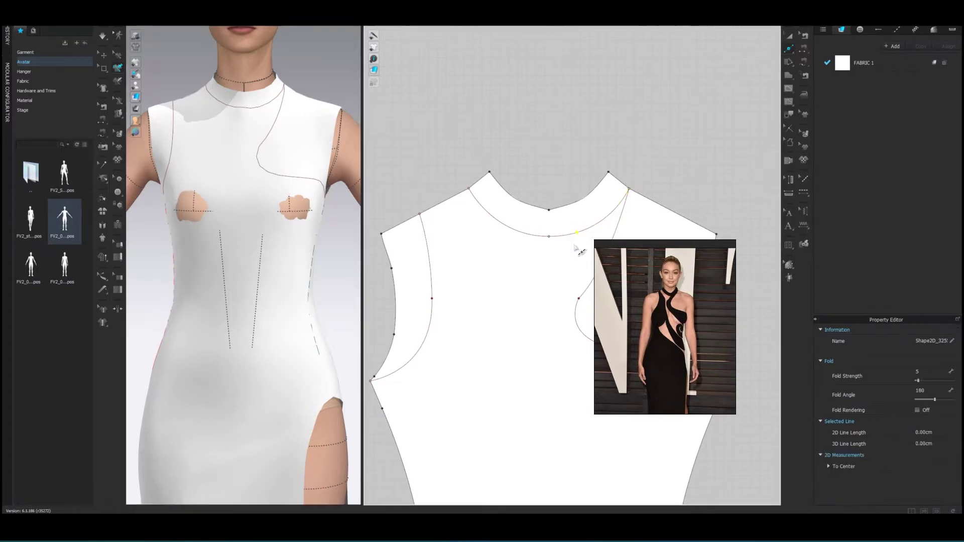
Delete the internal segment running up to the shoulder.
click(786, 55)
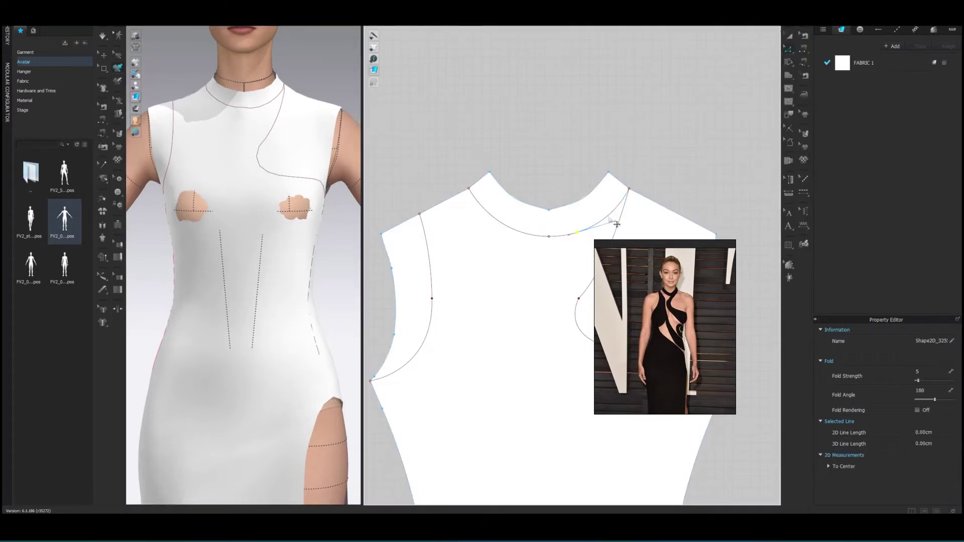
click(583, 236)
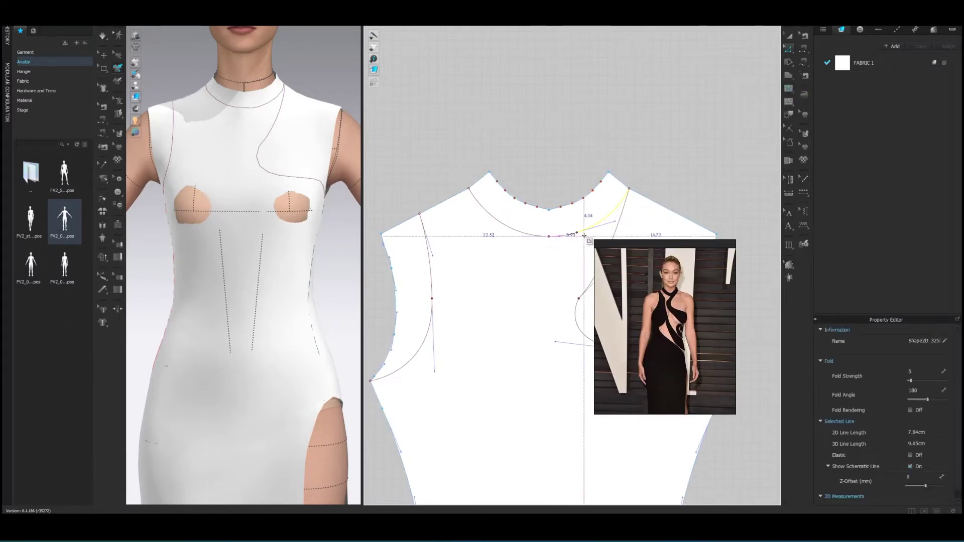
scroll(584, 235, up, 5)
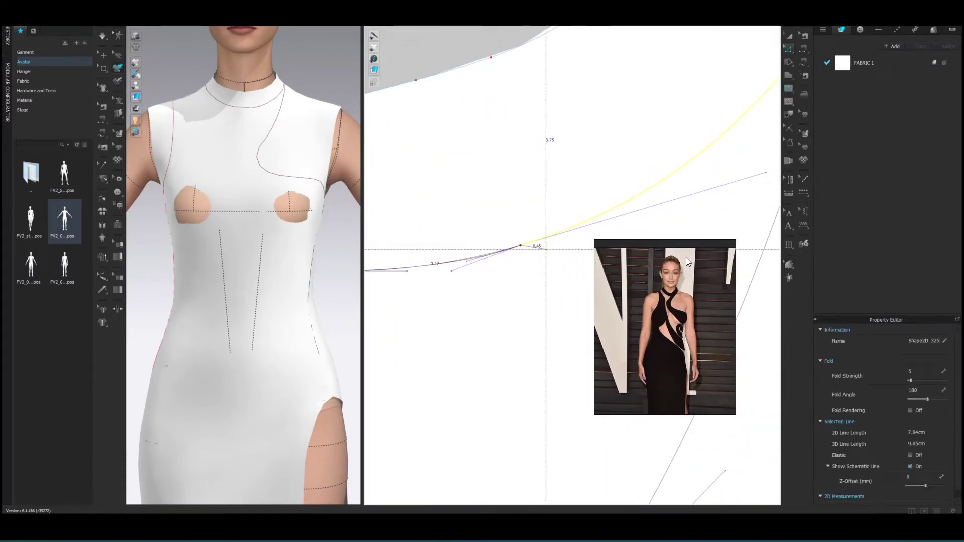
scroll(483, 244, down, 5)
key(Delete)
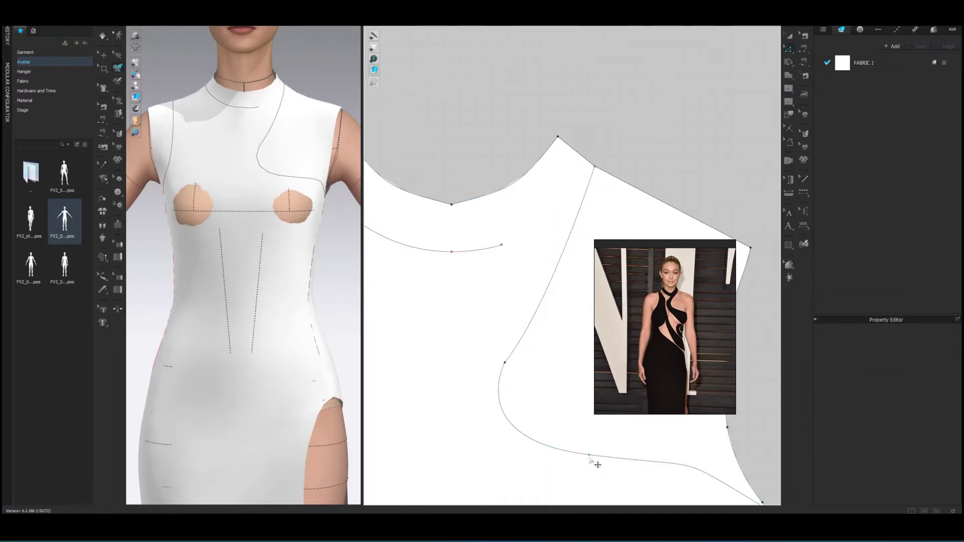
Move a curve point to reshape the swirl's lower sweep toward the side edge.
click(793, 64)
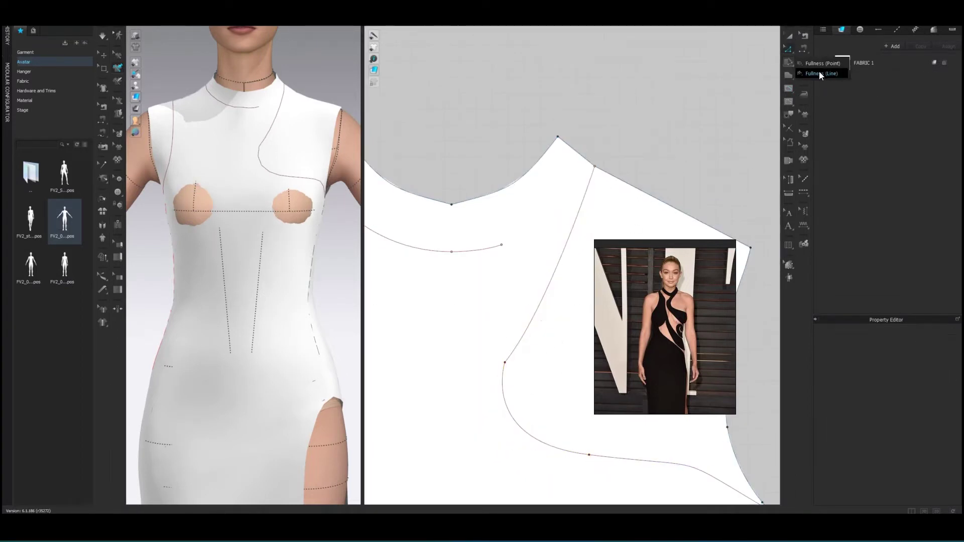
click(790, 50)
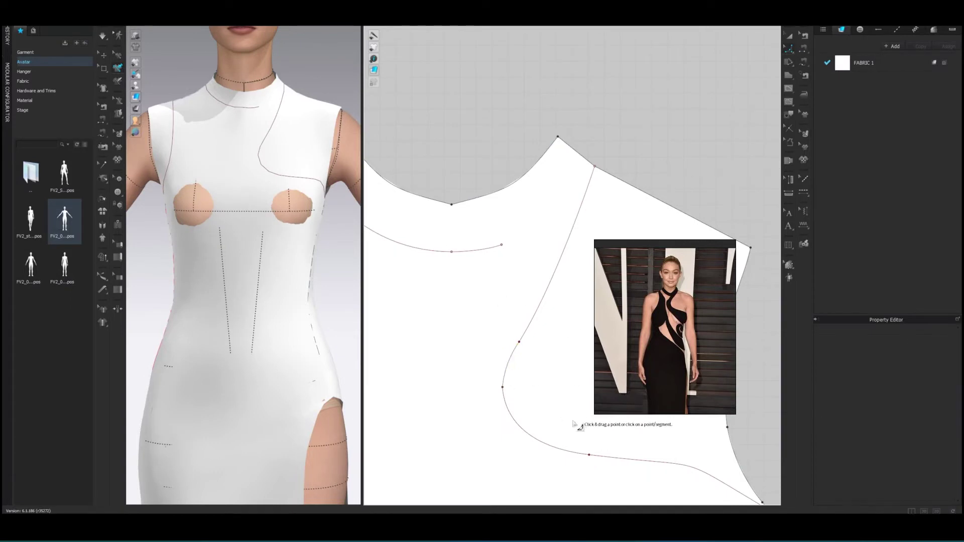
drag(518, 342, 505, 361)
click(555, 251)
click(789, 48)
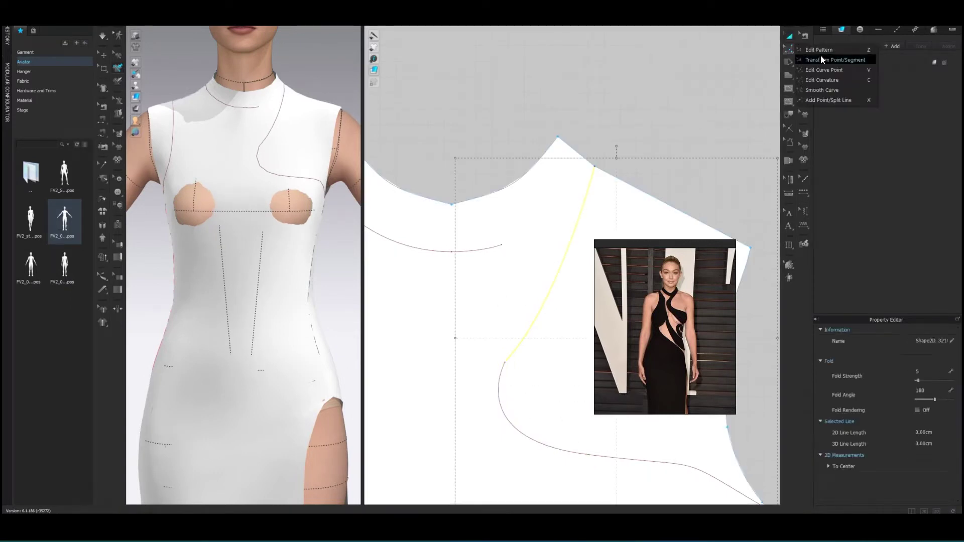
click(822, 59)
scroll(678, 150, down, 3)
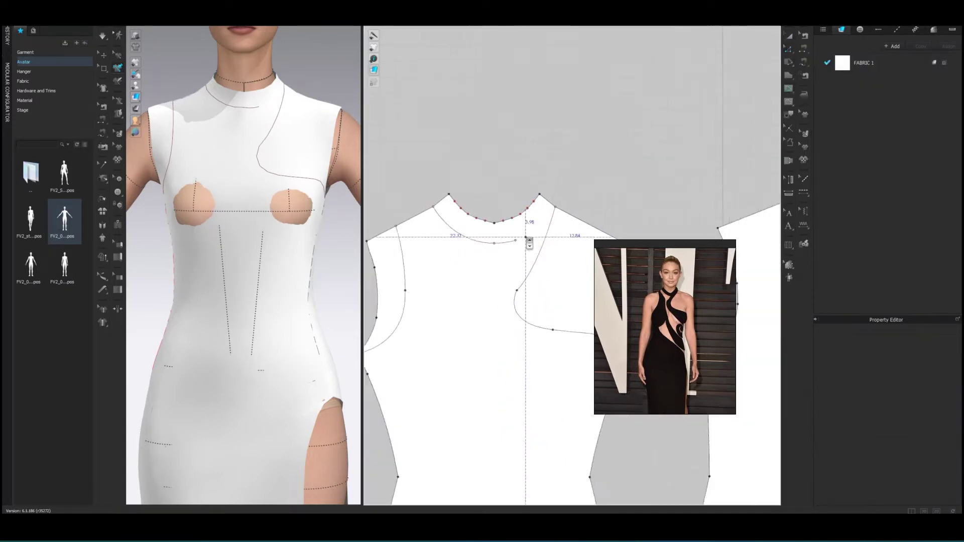
Draw a curved internal line from the neckline point down to the side seam.
click(104, 55)
click(258, 98)
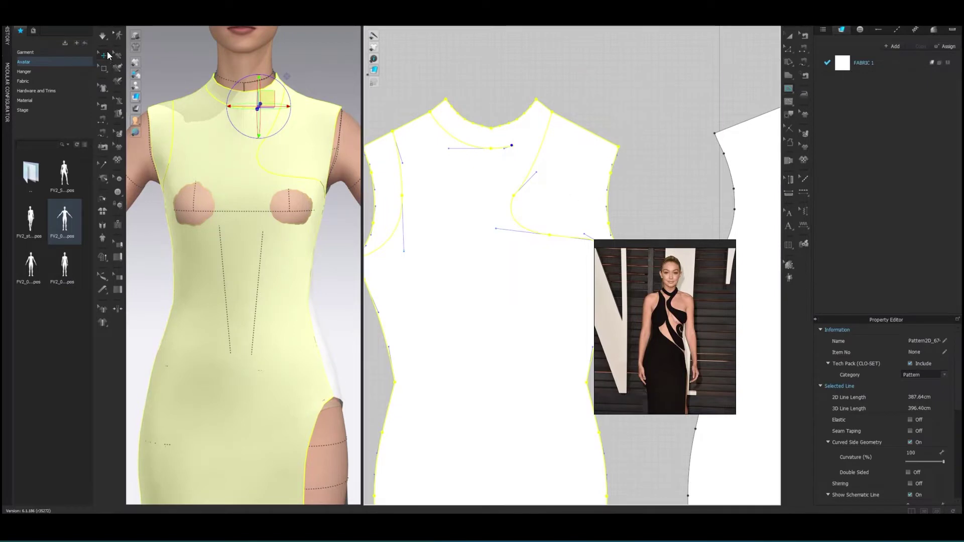
click(674, 153)
click(512, 146)
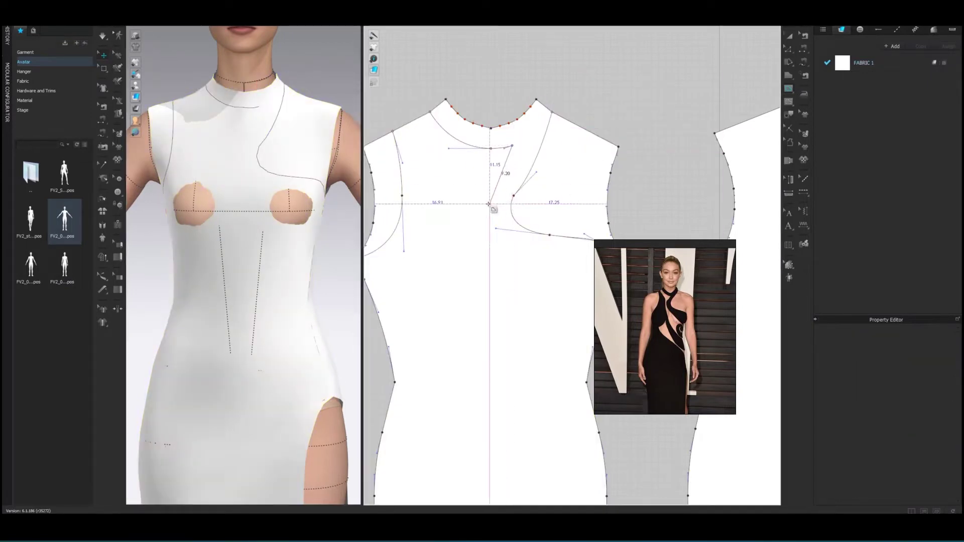
ctrl+click(491, 195)
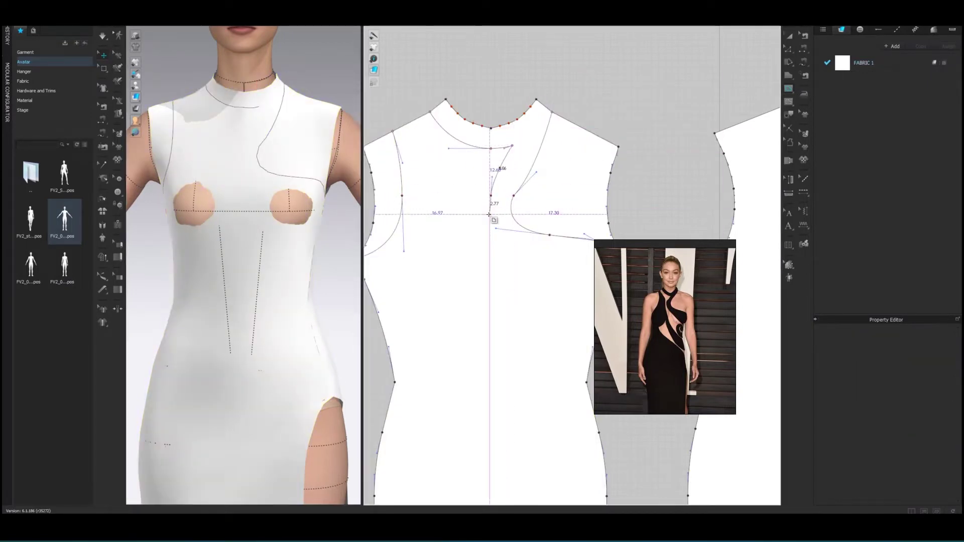
click(517, 276)
scroll(517, 276, down, 2)
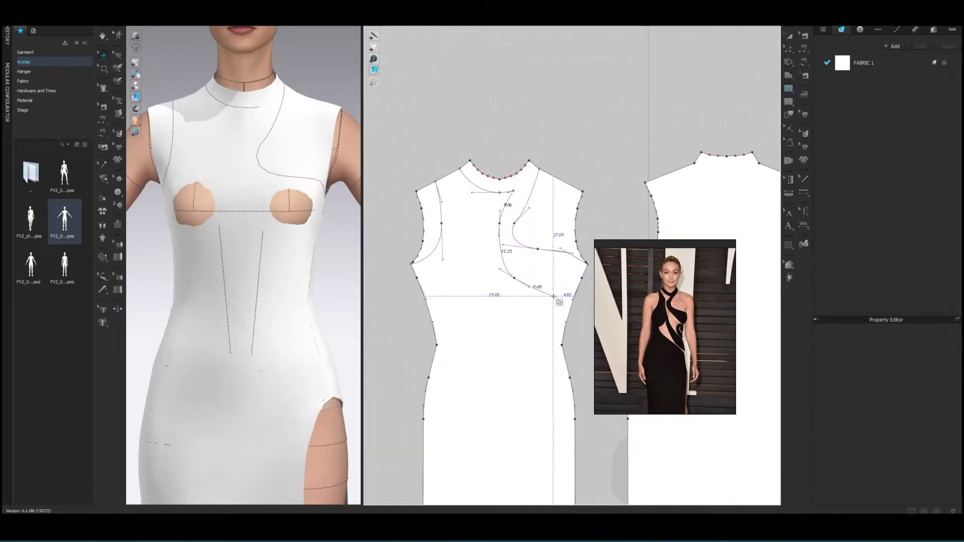
click(567, 324)
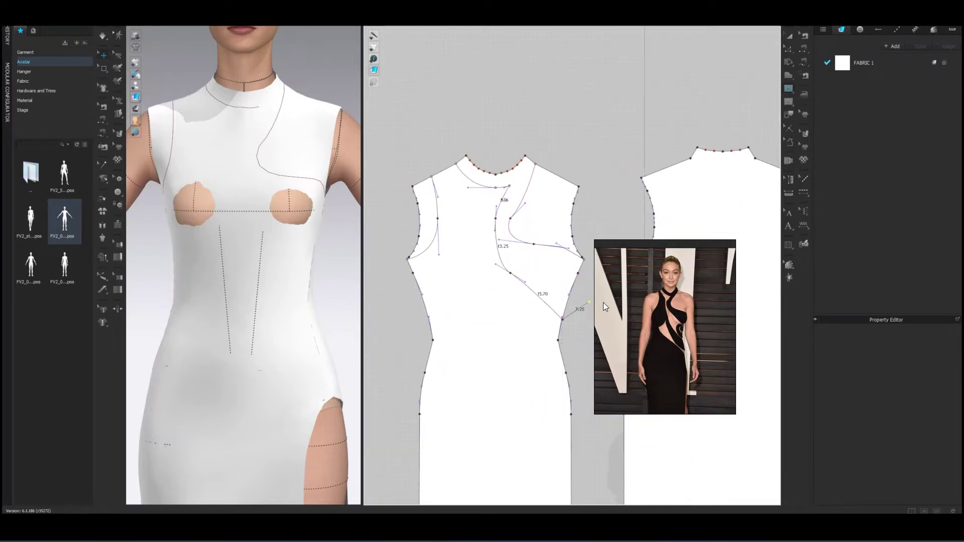
middle_drag(612, 198, 508, 74)
scroll(507, 76, down, 2)
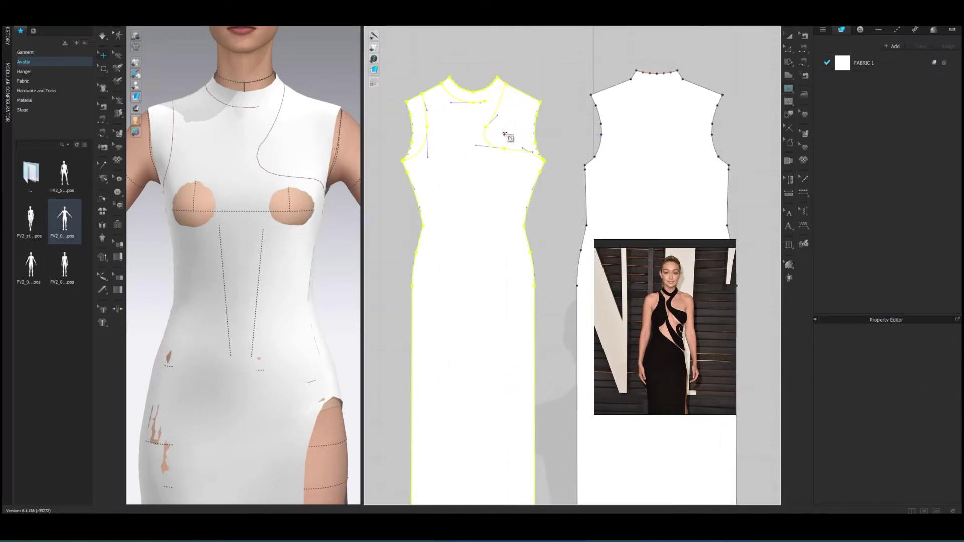
click(496, 130)
scroll(536, 107, up, 3)
Draw a second internal line from the neckline down the bodice, ending about 35.93 cm long.
click(537, 108)
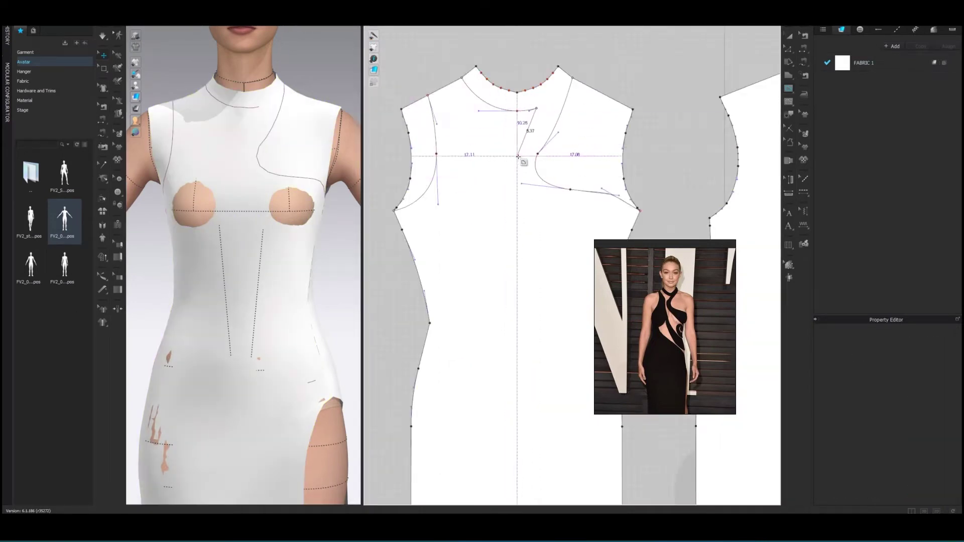
click(519, 153)
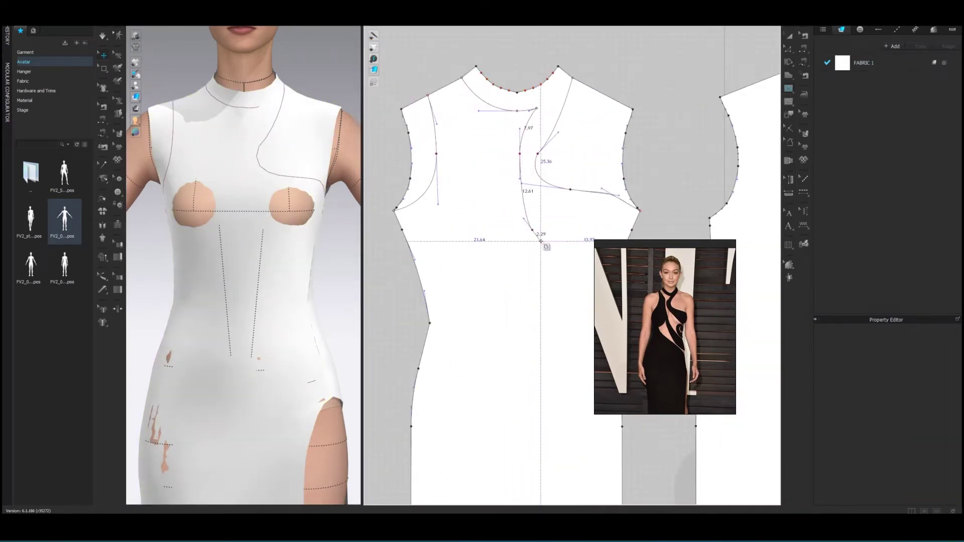
click(533, 229)
middle_drag(541, 248, 452, 219)
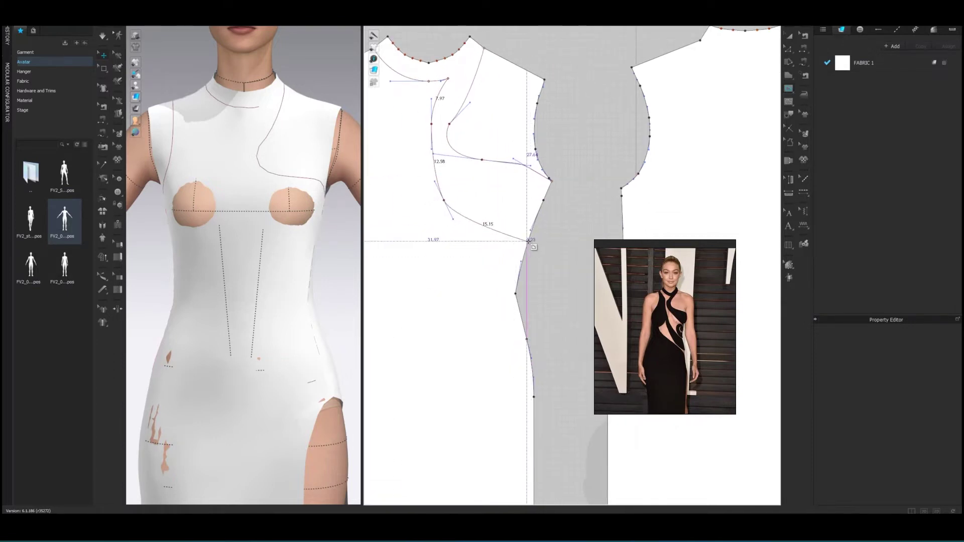
key(Return)
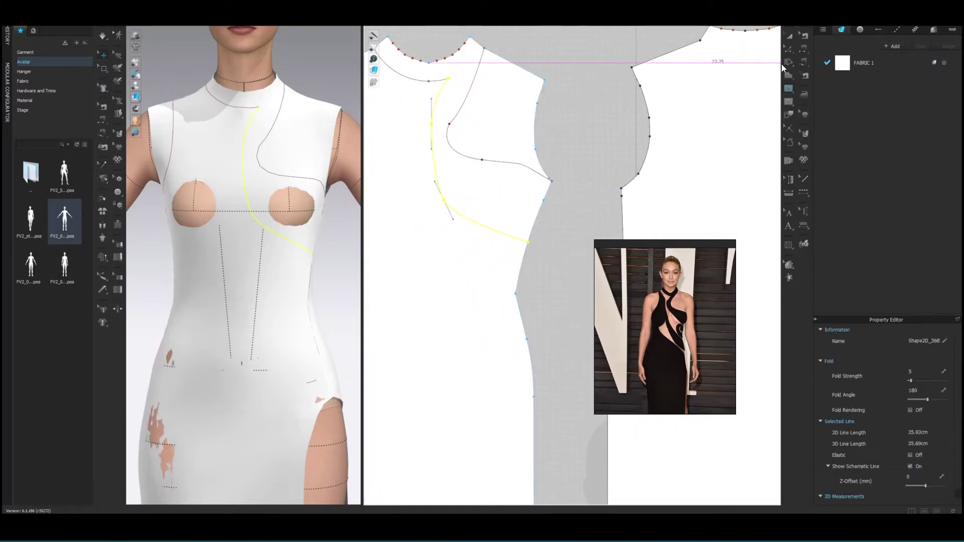
Add a curve point on the inner curved line and smooth out its bulge.
click(788, 49)
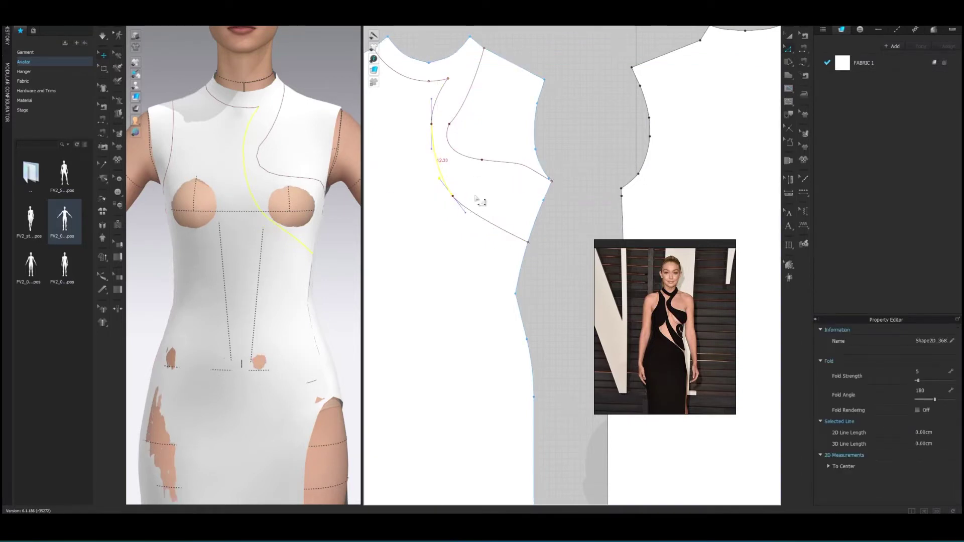
click(435, 178)
click(449, 123)
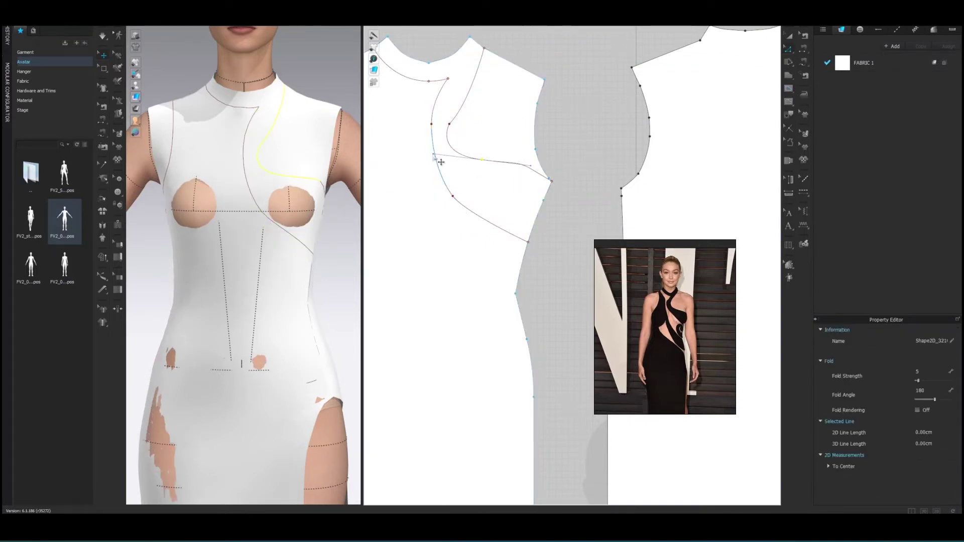
click(447, 153)
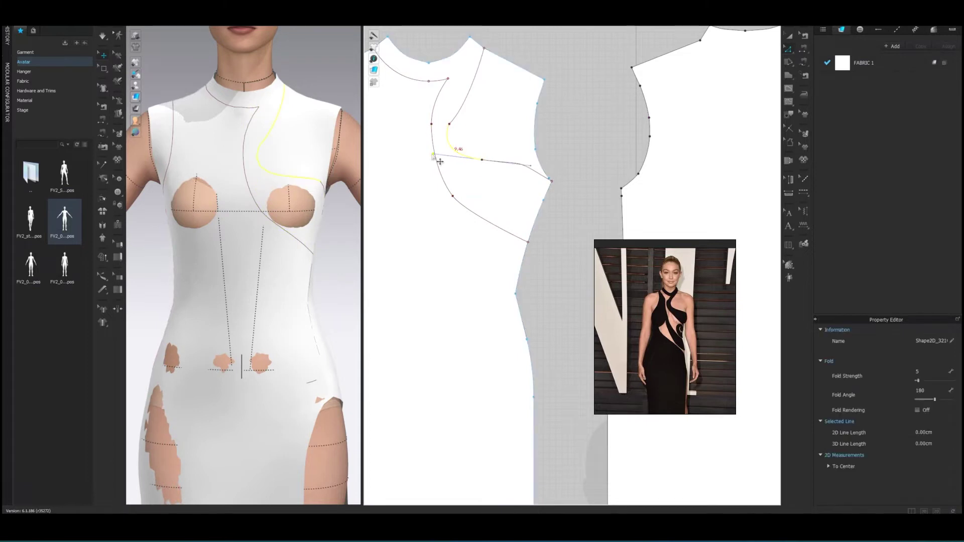
click(591, 166)
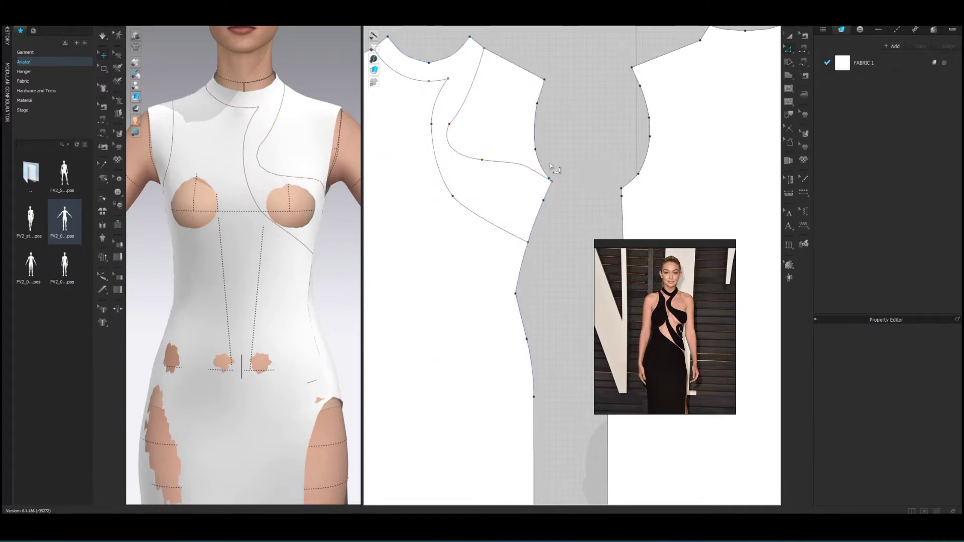
scroll(577, 165, down, 3)
drag(471, 147, 467, 139)
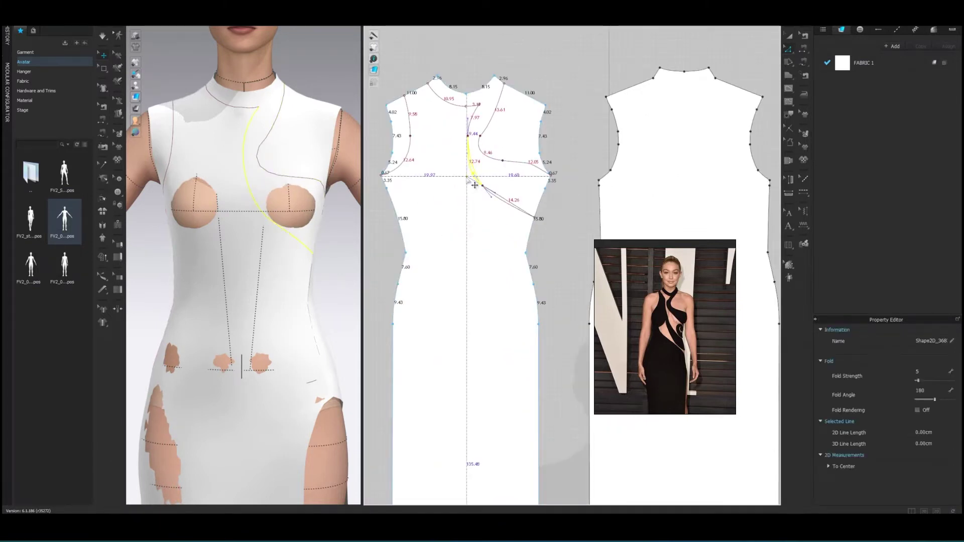
Draw a 48.70 cm curve from near the left shoulder diagonally down to the right side seam.
click(582, 118)
click(467, 141)
click(562, 116)
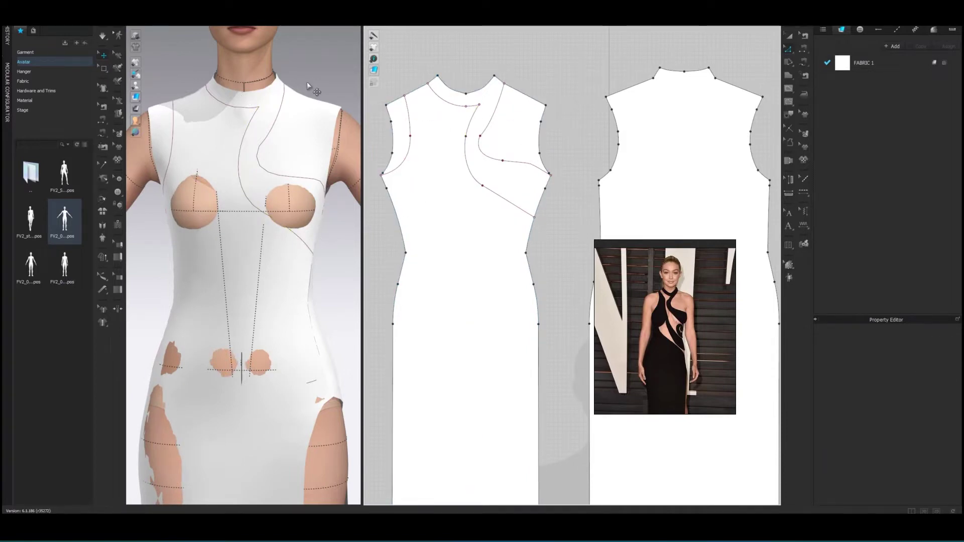
click(788, 88)
click(472, 135)
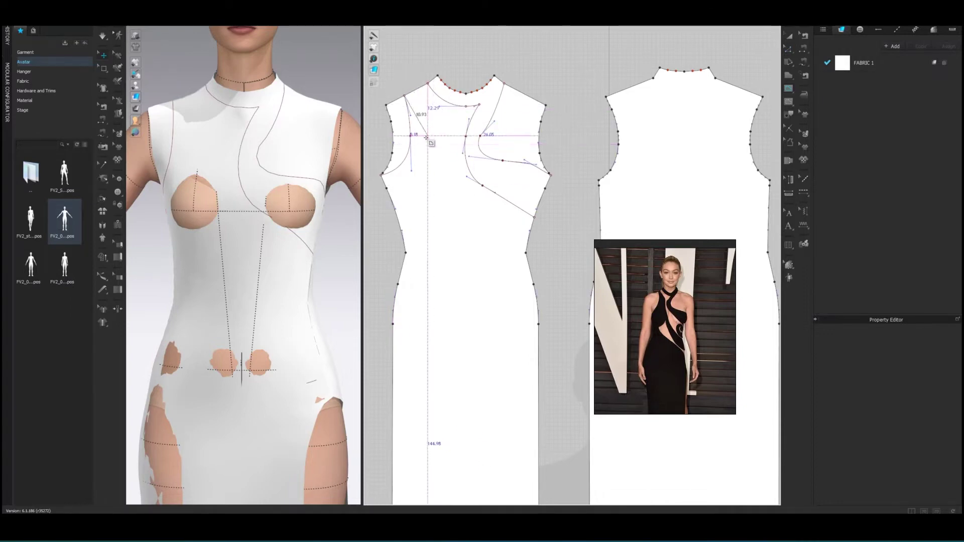
scroll(416, 88, up, 3)
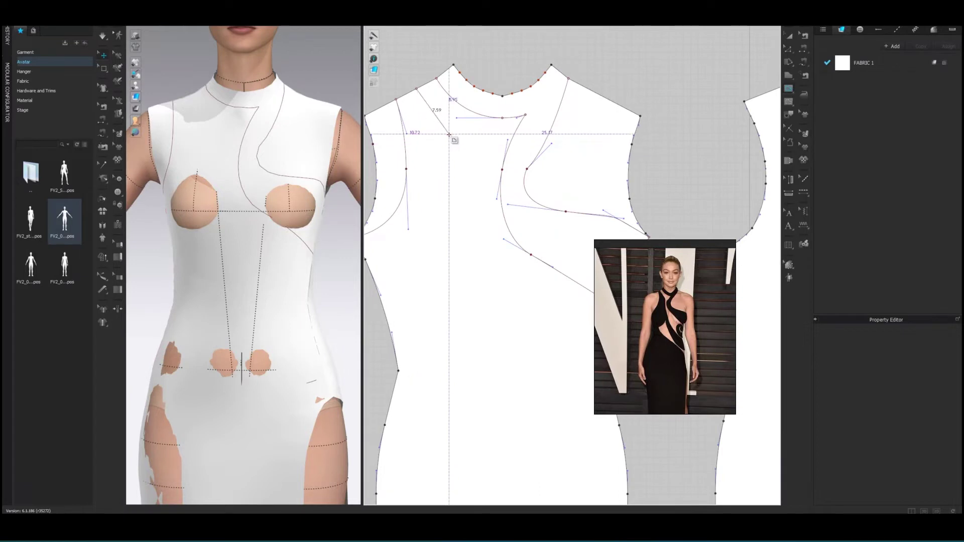
click(482, 157)
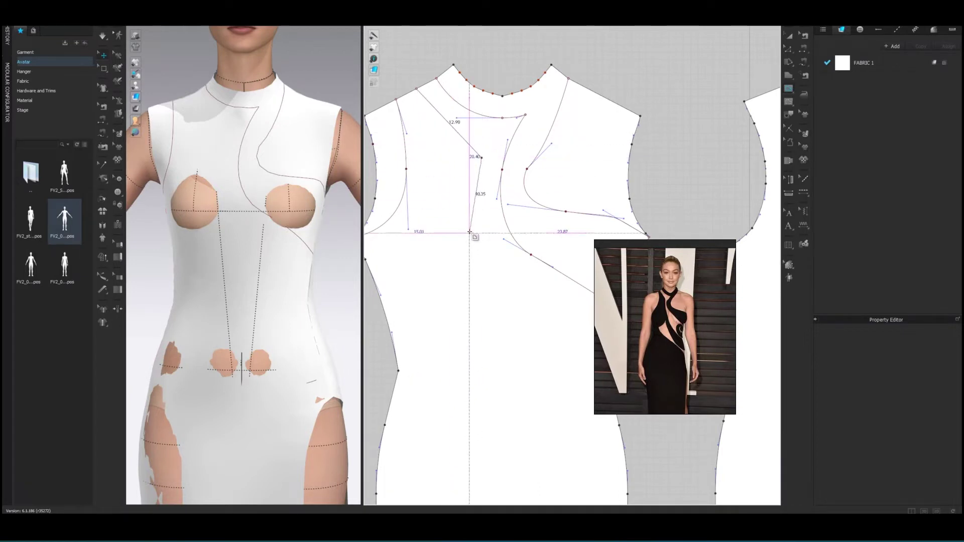
drag(488, 250, 506, 283)
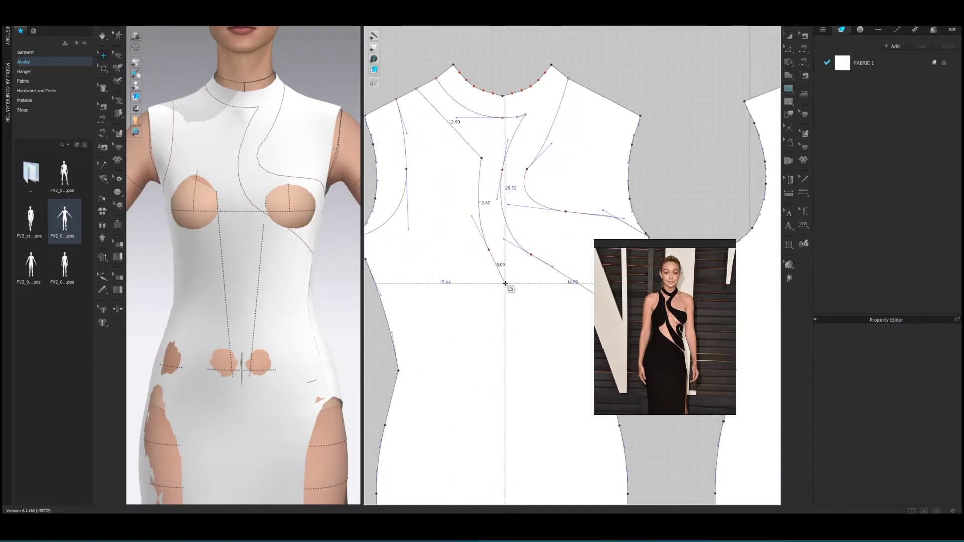
middle_drag(505, 283, 433, 156)
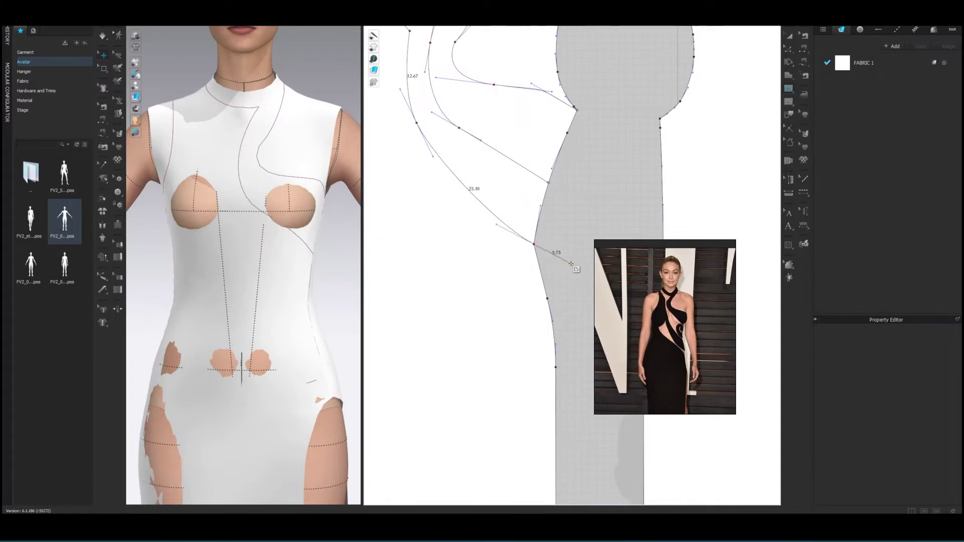
click(533, 247)
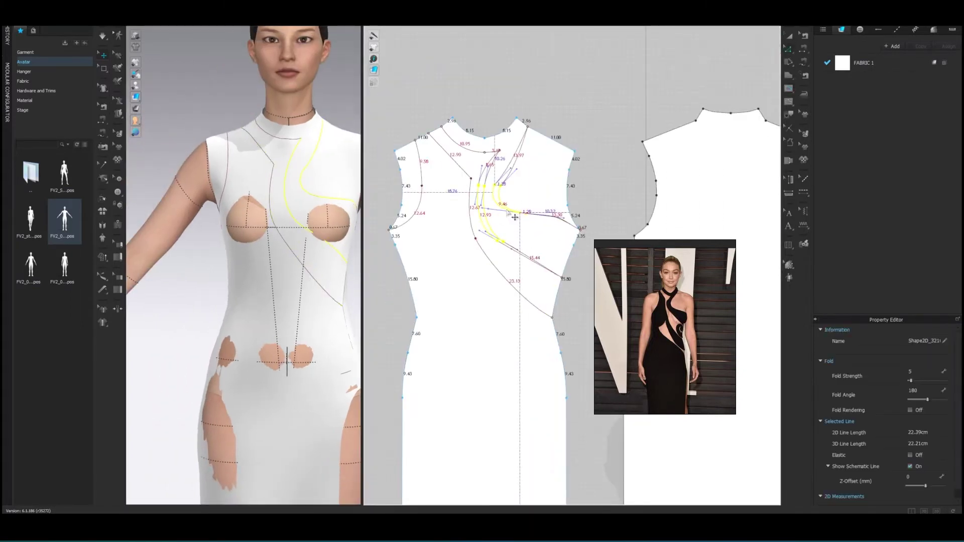
Finish a 31.39 cm curve running from mid-bodice down to the right side seam.
click(597, 177)
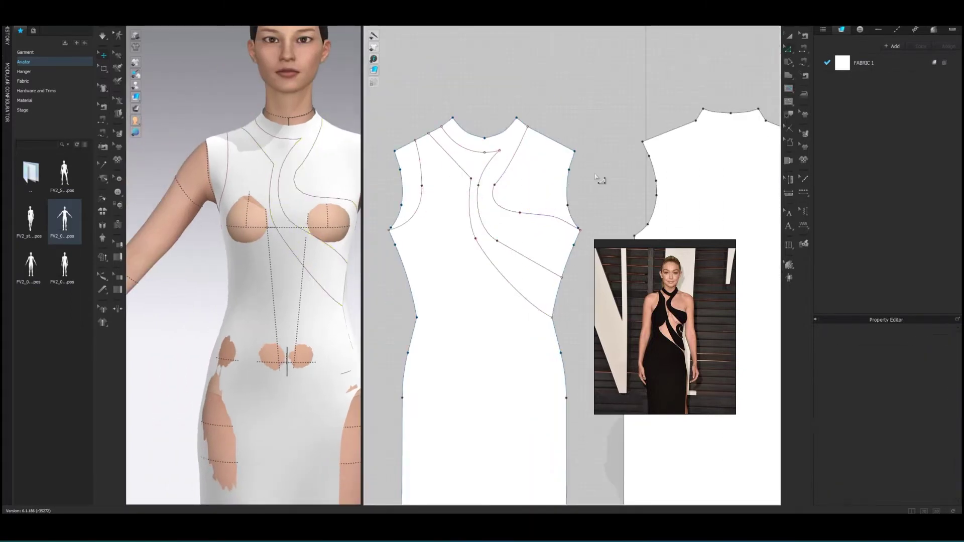
click(486, 231)
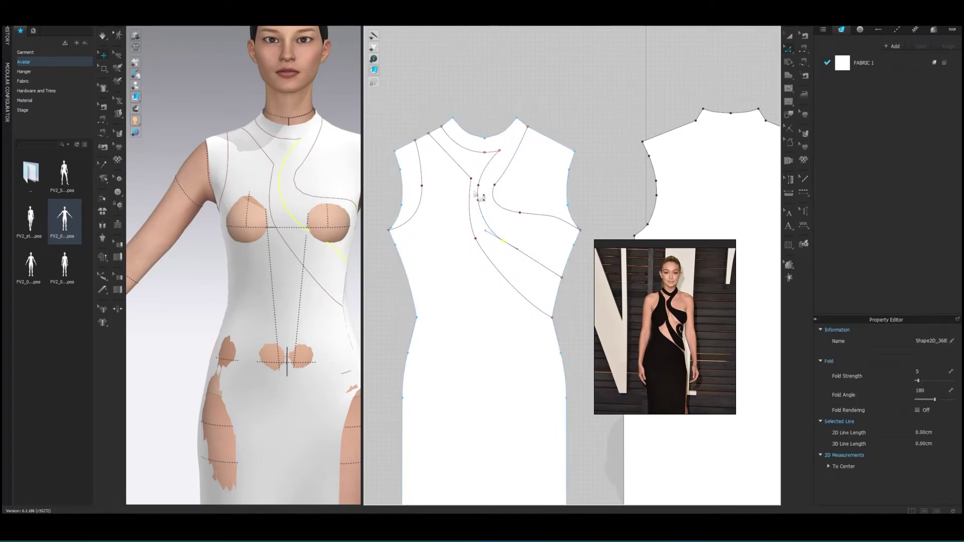
click(606, 159)
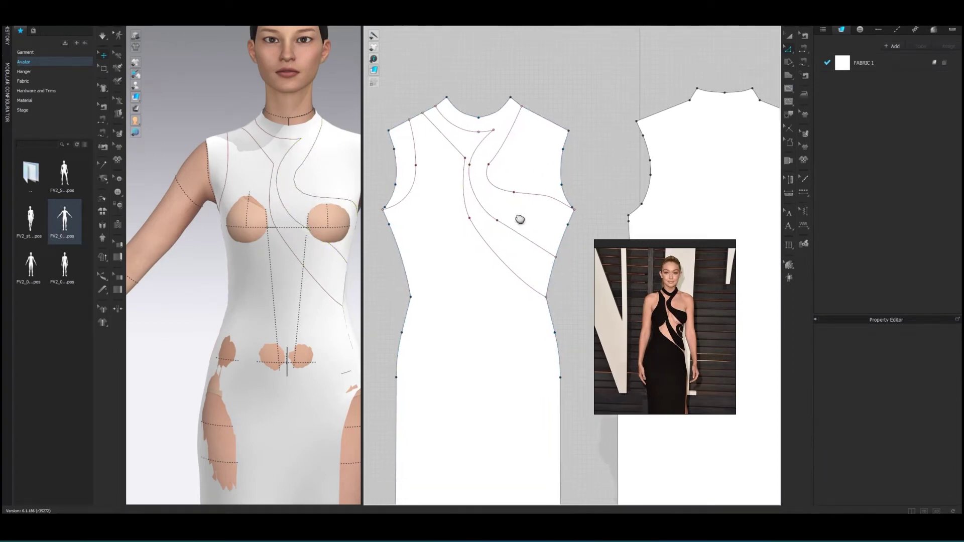
middle_drag(481, 187, 472, 137)
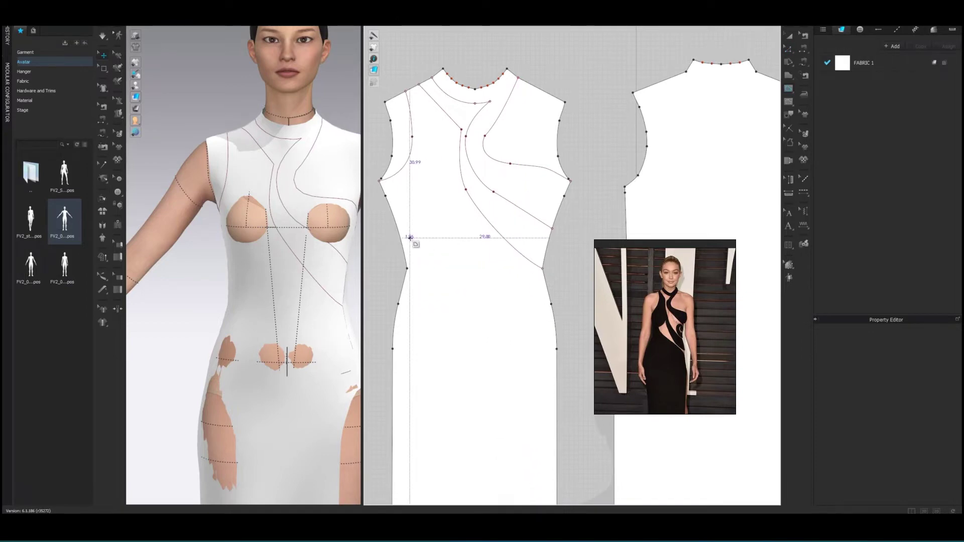
click(461, 195)
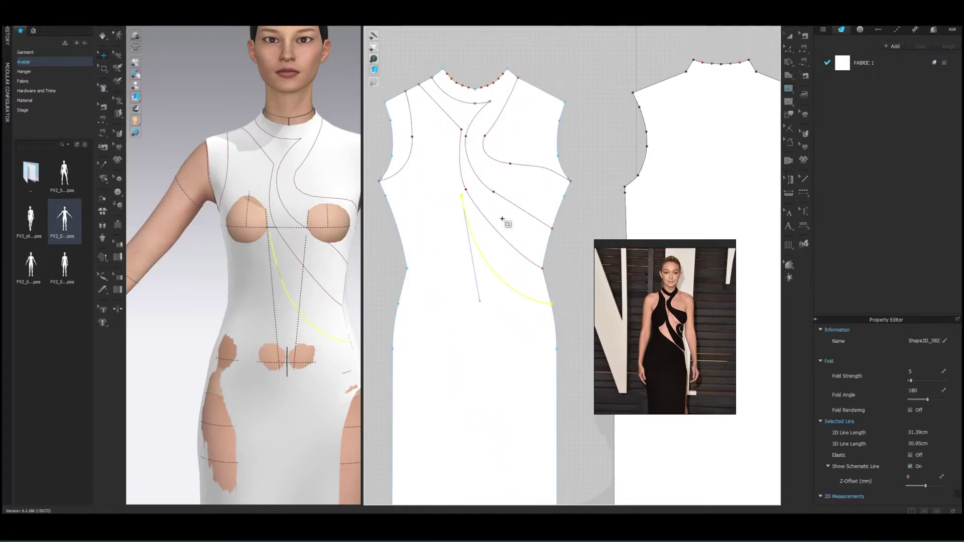
Start a new curve at the bodice centre, pulling it toward the left side.
right_click(448, 248)
click(589, 192)
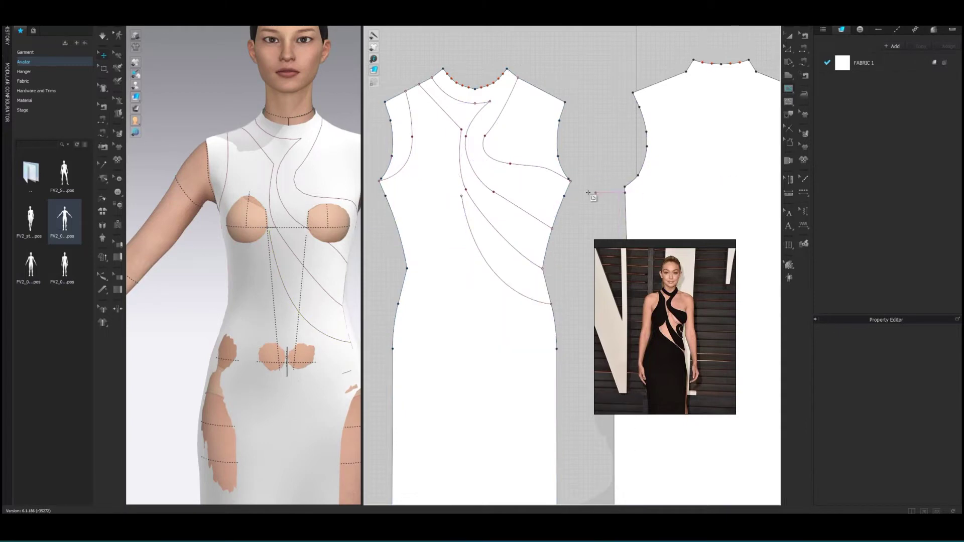
click(461, 195)
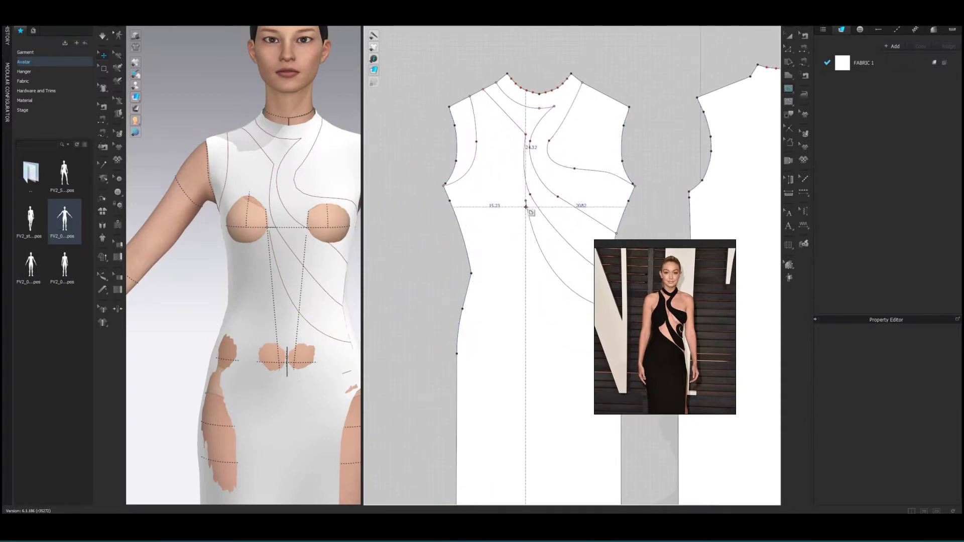
drag(462, 234, 398, 228)
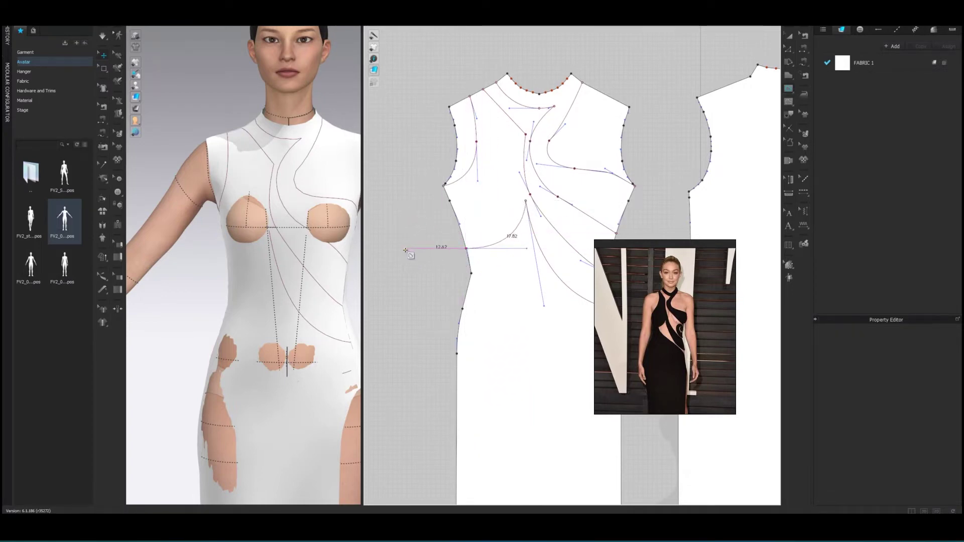
End the 17.06 cm curve on the left side seam and reshape its bend.
click(467, 250)
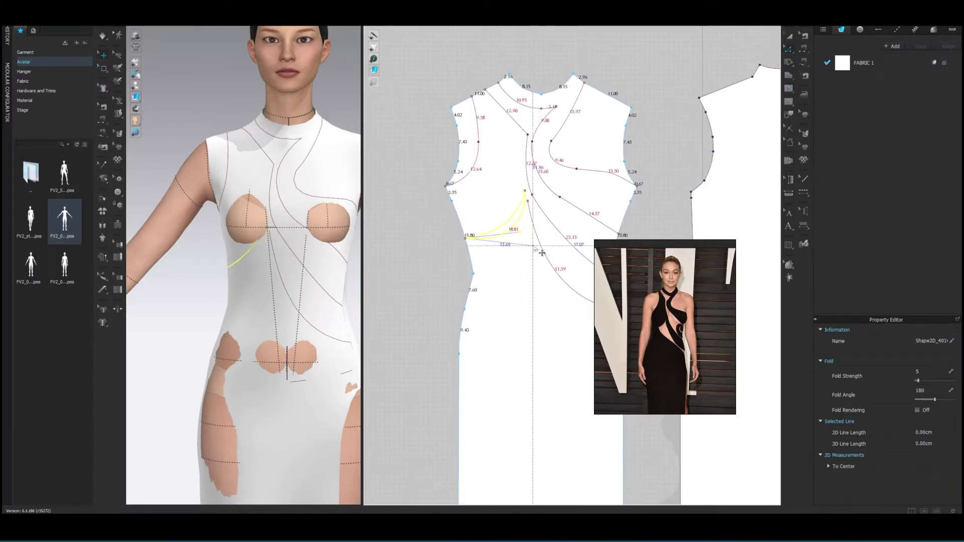
scroll(500, 200, up, 3)
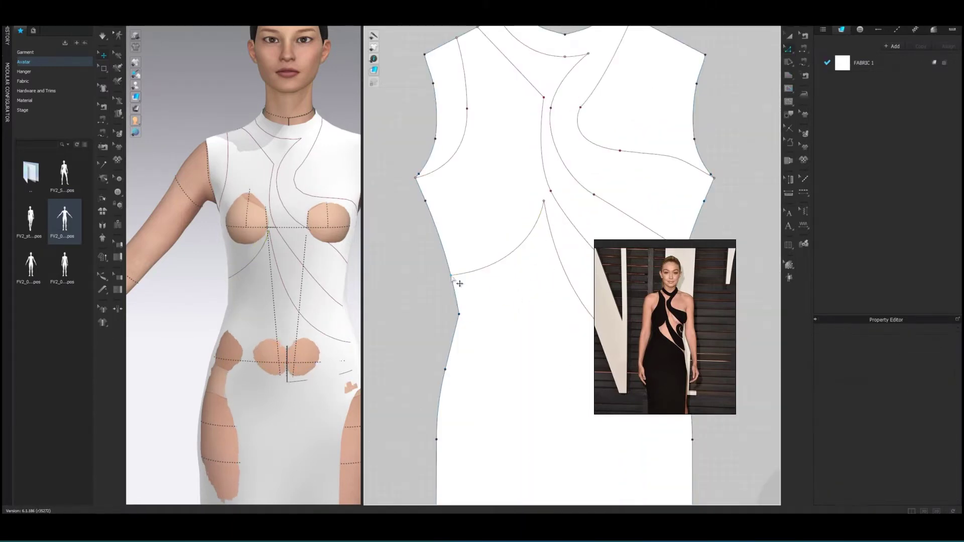
mouse_move(529, 243)
mouse_down()
mouse_move(534, 278)
mouse_move(507, 282)
mouse_move(536, 278)
mouse_up()
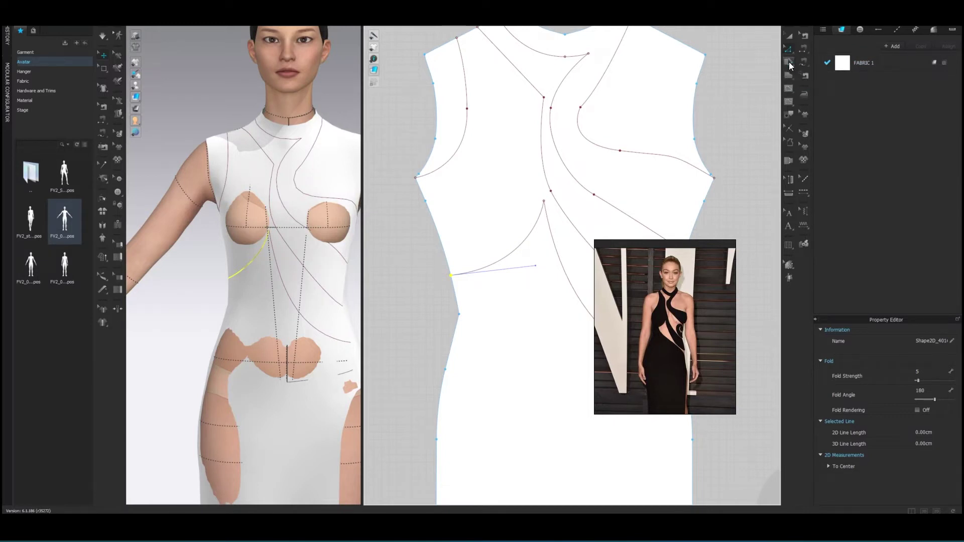
Lower the front curve's end point on the side seam and reshape its sweep under the bust.
middle_drag(281, 285, 237, 189)
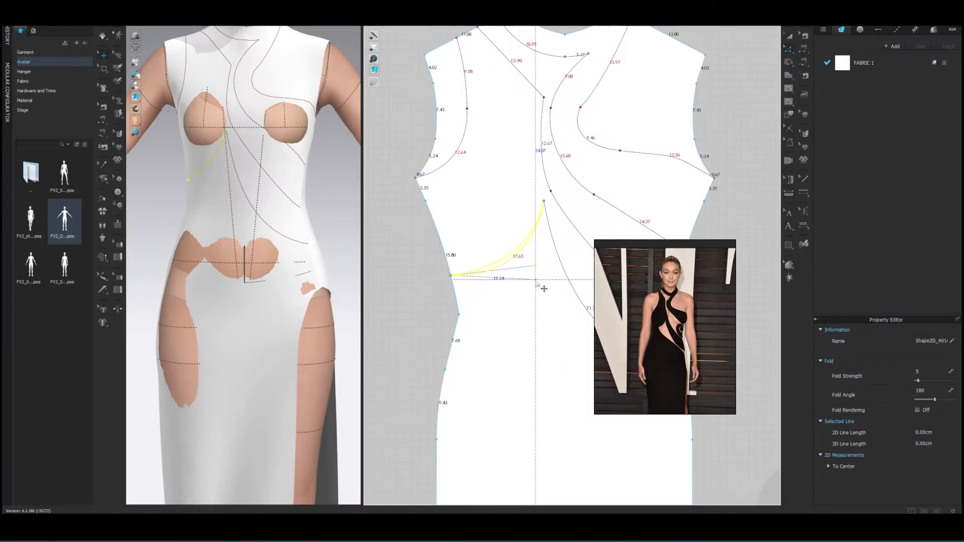
drag(450, 275, 454, 285)
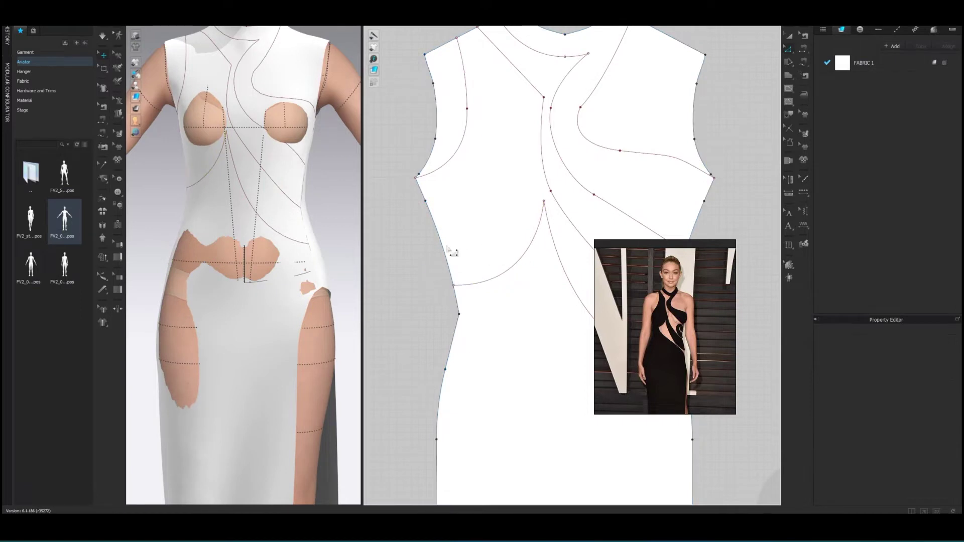
drag(518, 263, 571, 267)
key(Escape)
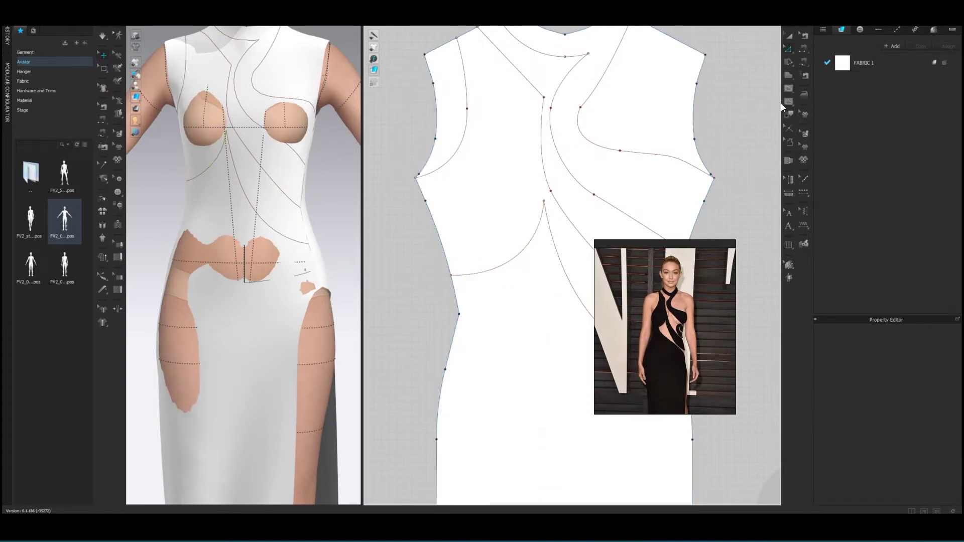
click(788, 89)
scroll(522, 276, down, 5)
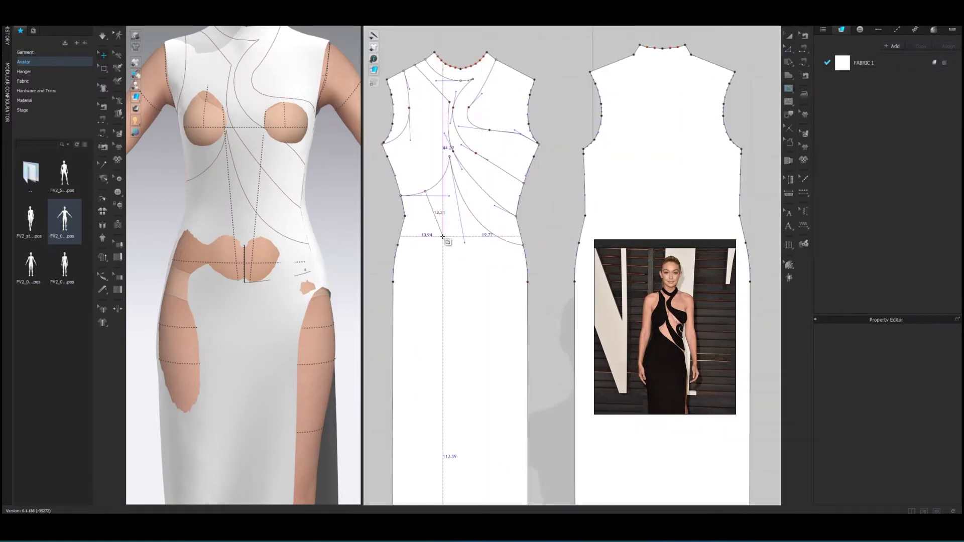
Draw a new bending internal line from the existing curve to the front side seam.
click(473, 245)
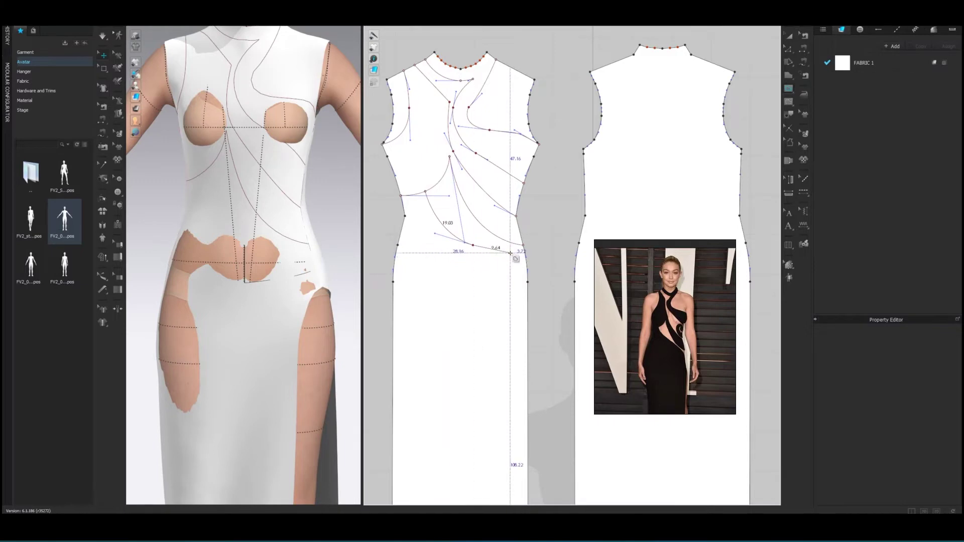
key(BackSpace)
click(480, 231)
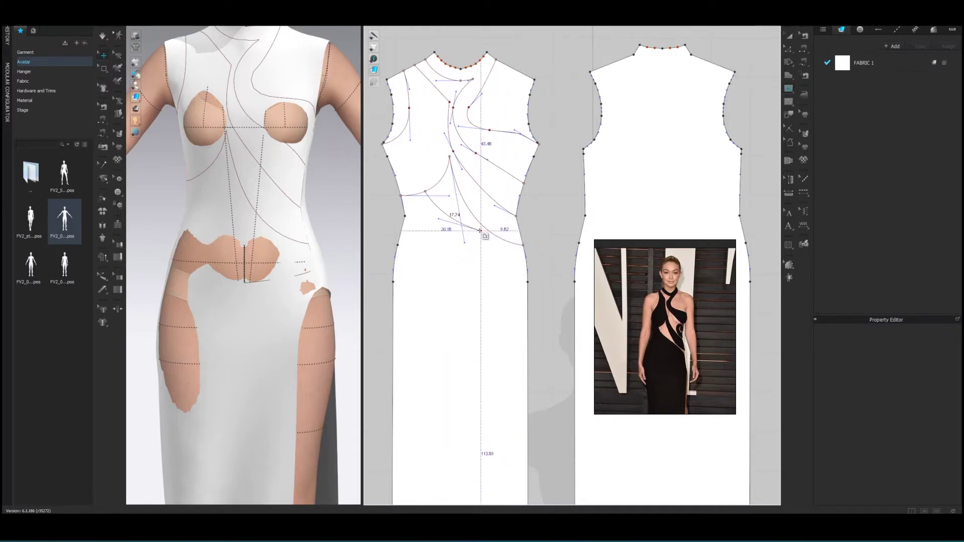
click(527, 282)
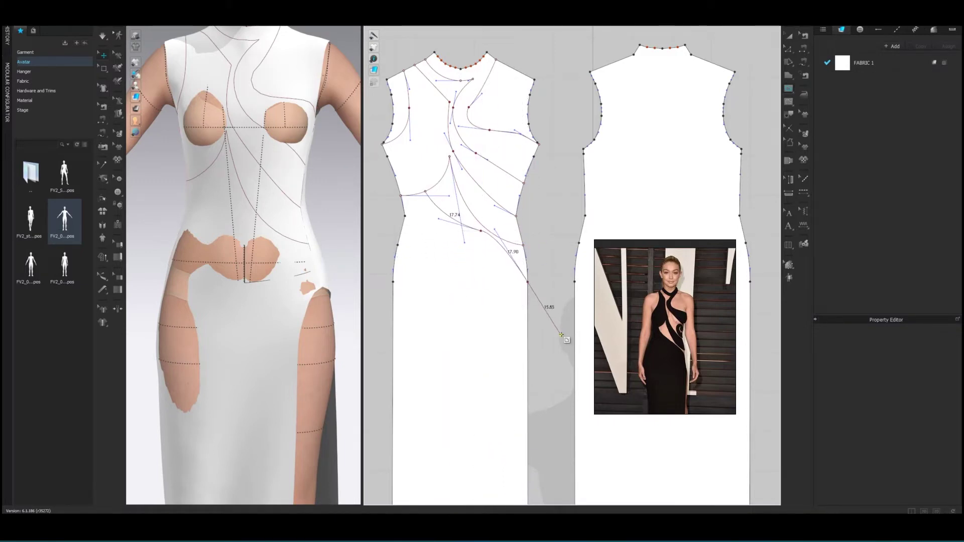
key(Return)
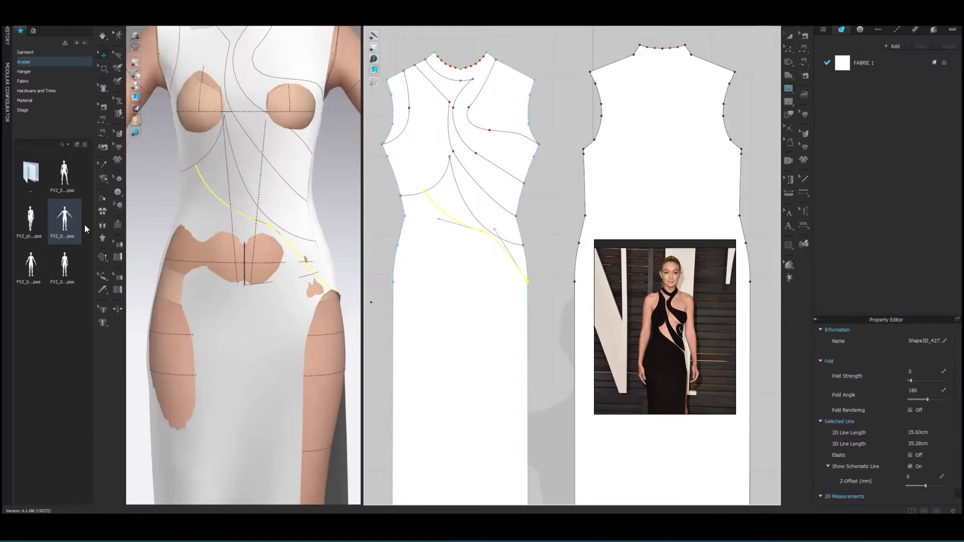
Drag the new curve's end off the side seam inward into the bodice.
click(789, 49)
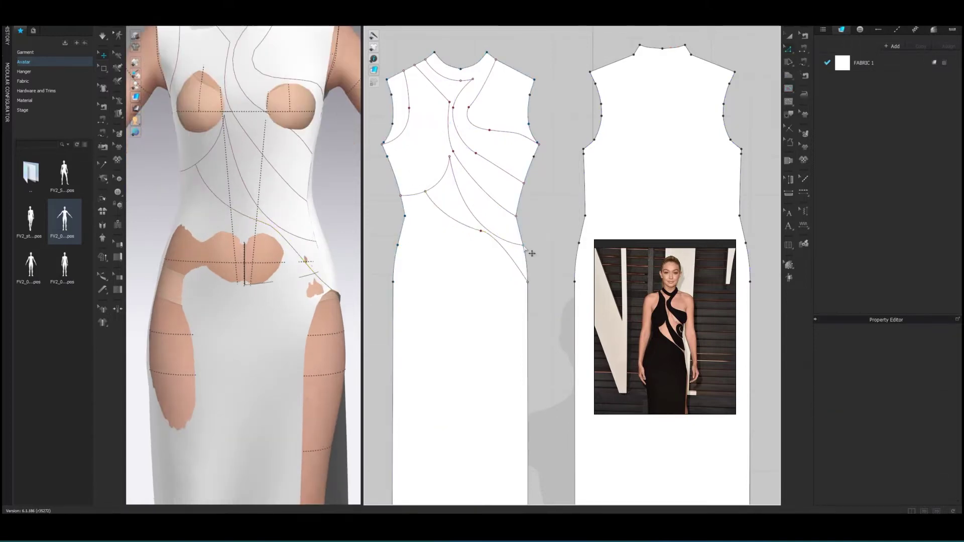
click(529, 251)
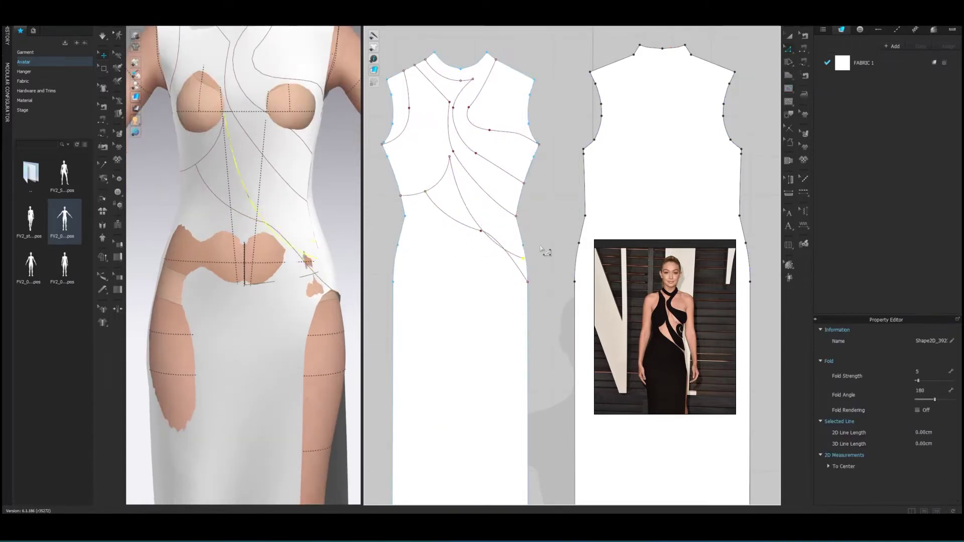
scroll(524, 287, up, 5)
drag(517, 283, 442, 233)
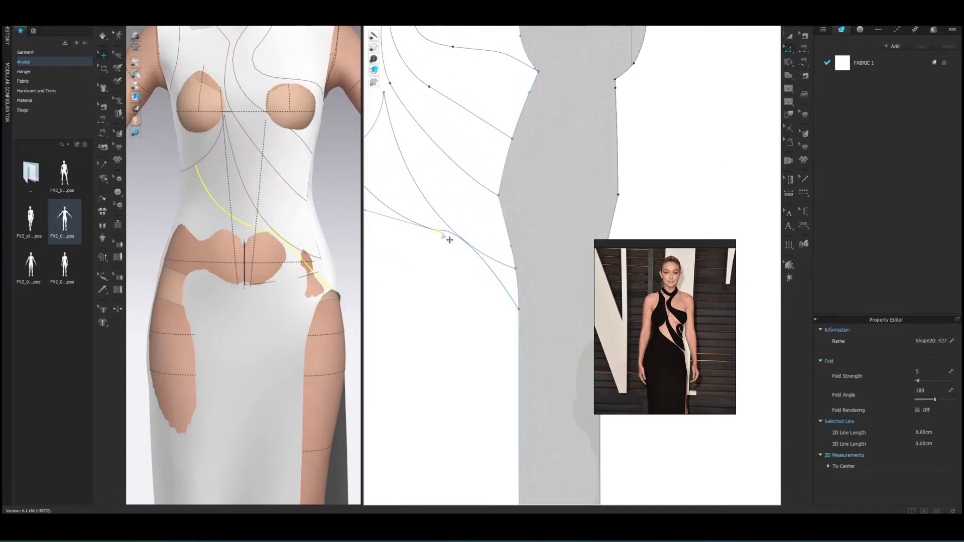
click(554, 242)
scroll(552, 241, down, 5)
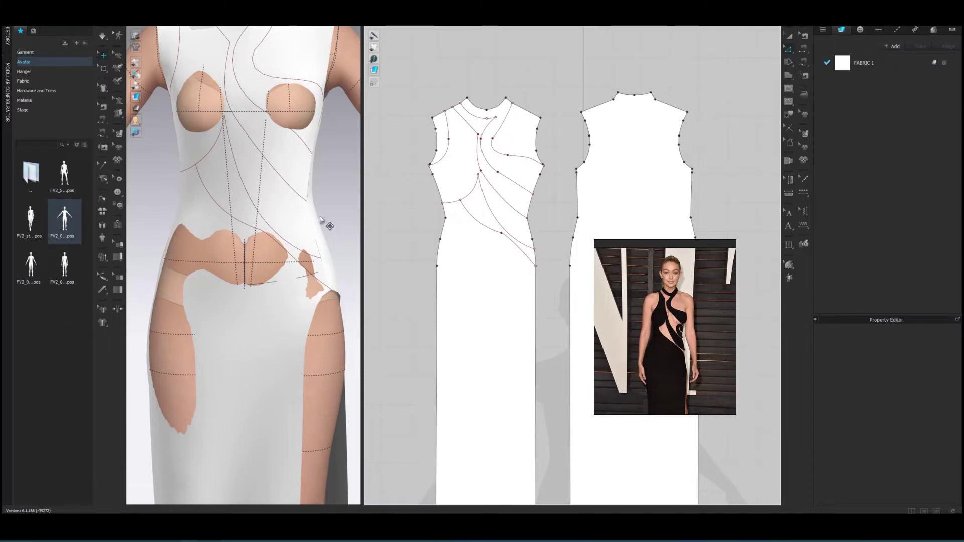
Check the front piece's curves near the side seam by selecting and deselecting them.
scroll(518, 226, up, 3)
click(518, 225)
click(656, 220)
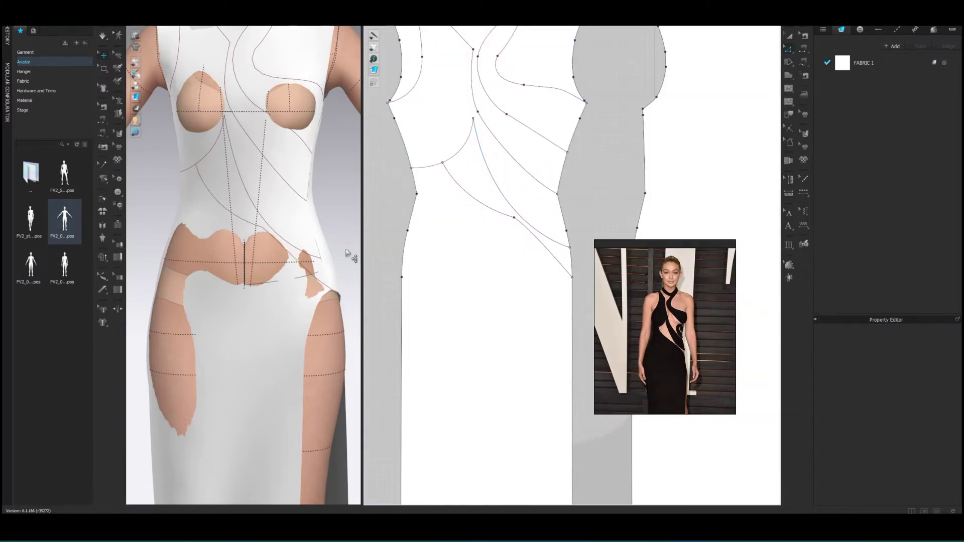
scroll(349, 256, down, 5)
scroll(349, 256, up, 5)
click(563, 203)
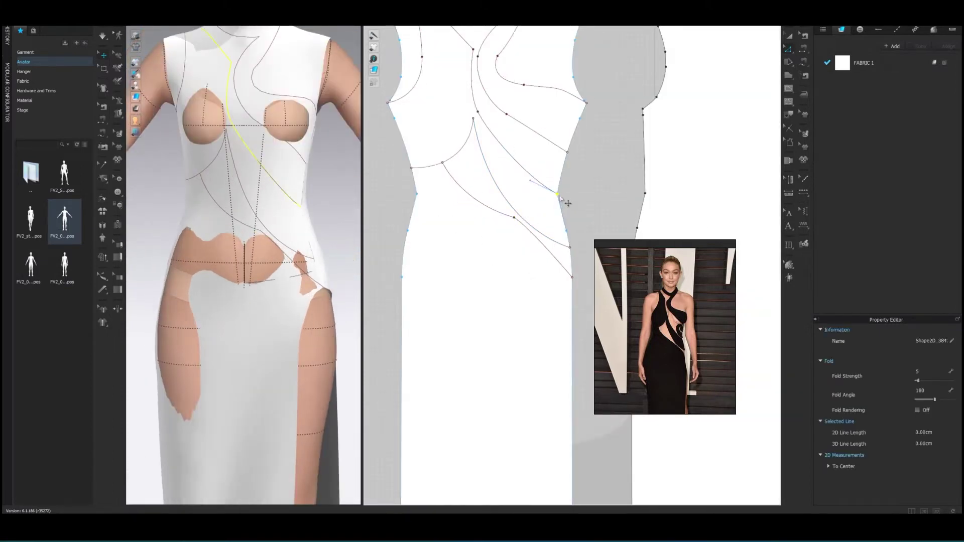
click(584, 201)
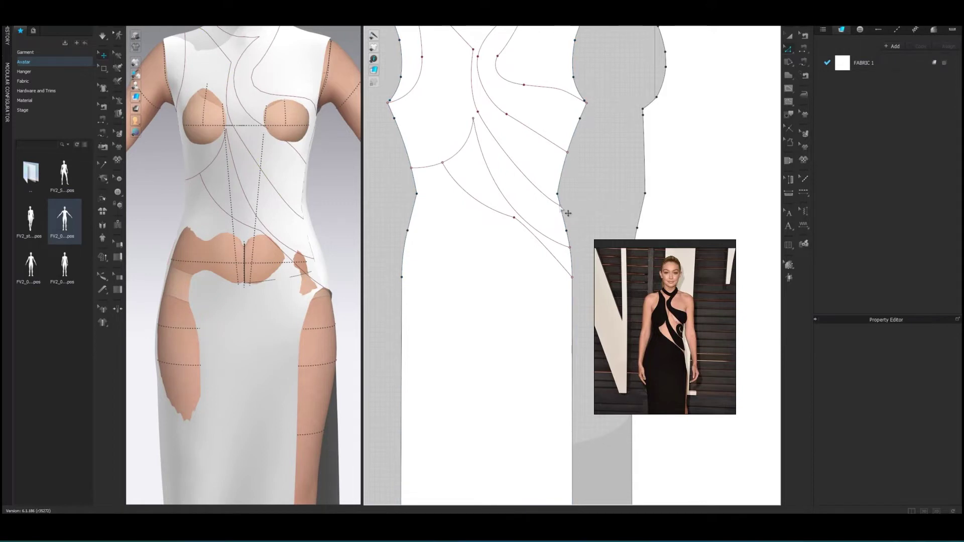
click(563, 208)
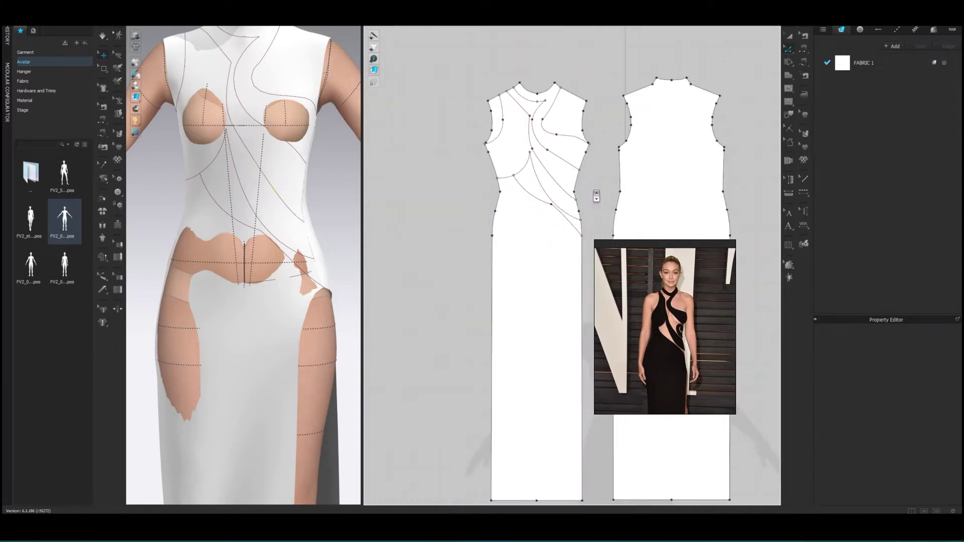
Draw a short curved internal line on the upper front bodice.
click(448, 168)
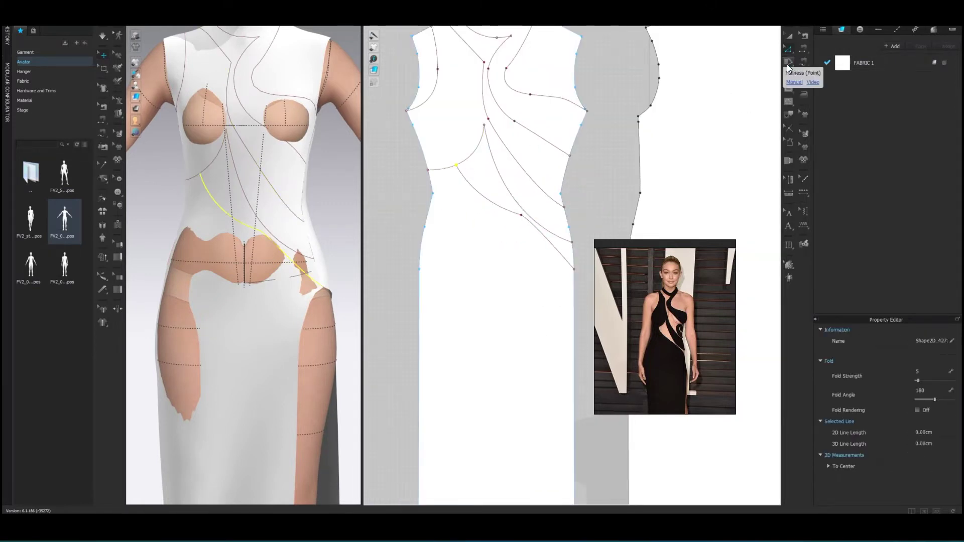
click(788, 88)
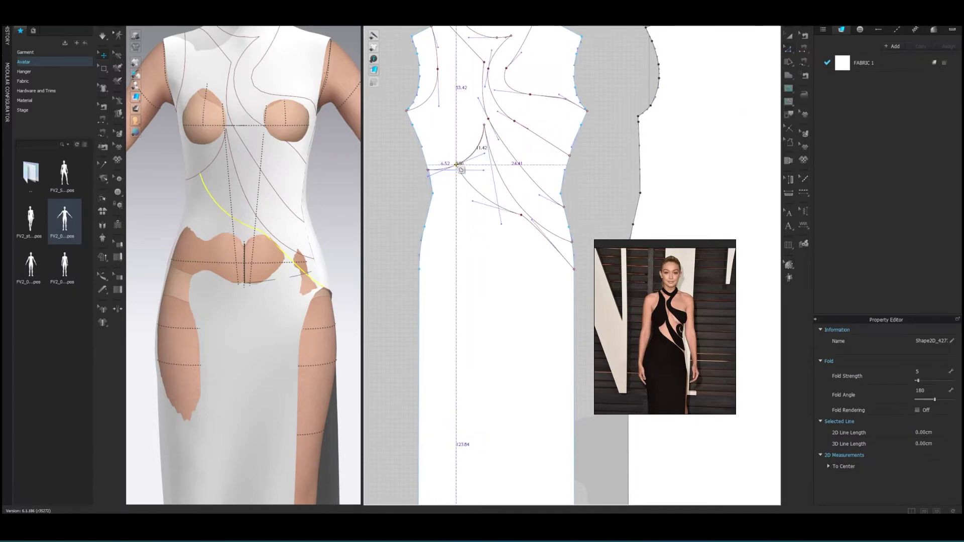
double_click(483, 125)
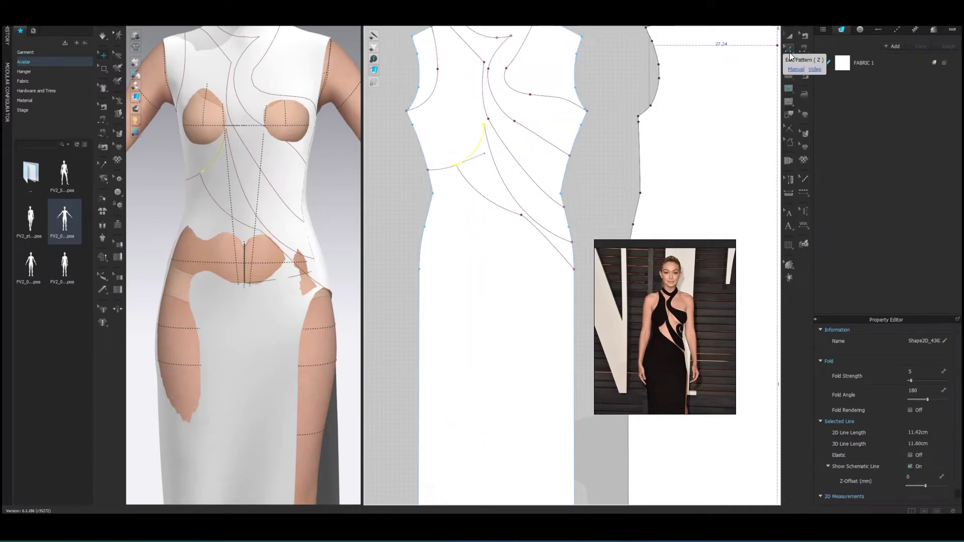
click(789, 54)
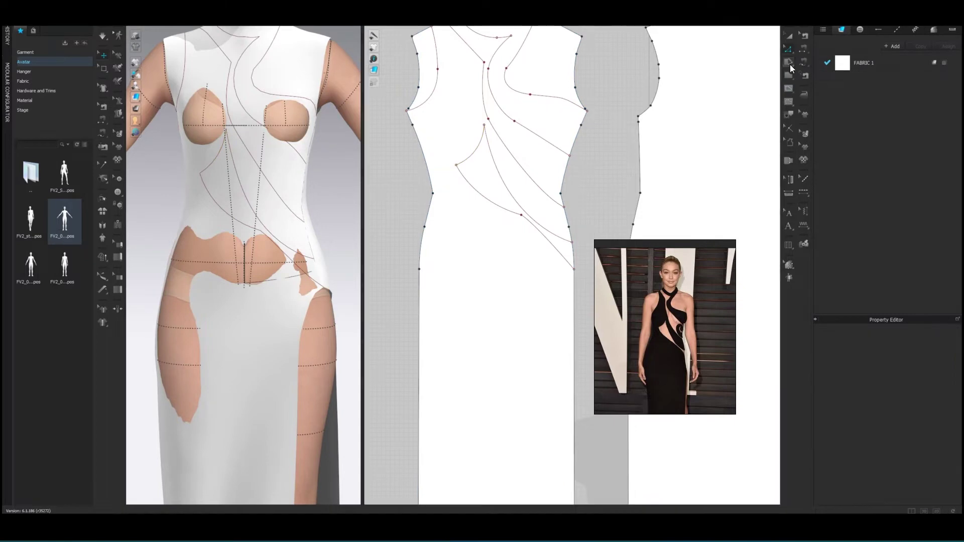
Add and redistribute points along the front bodice curves near the neckline.
click(804, 49)
click(828, 75)
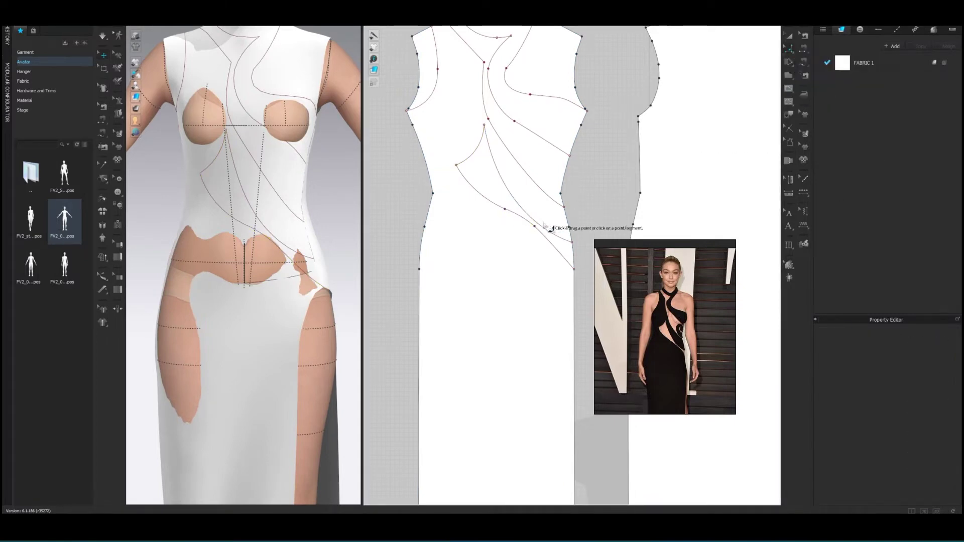
click(510, 213)
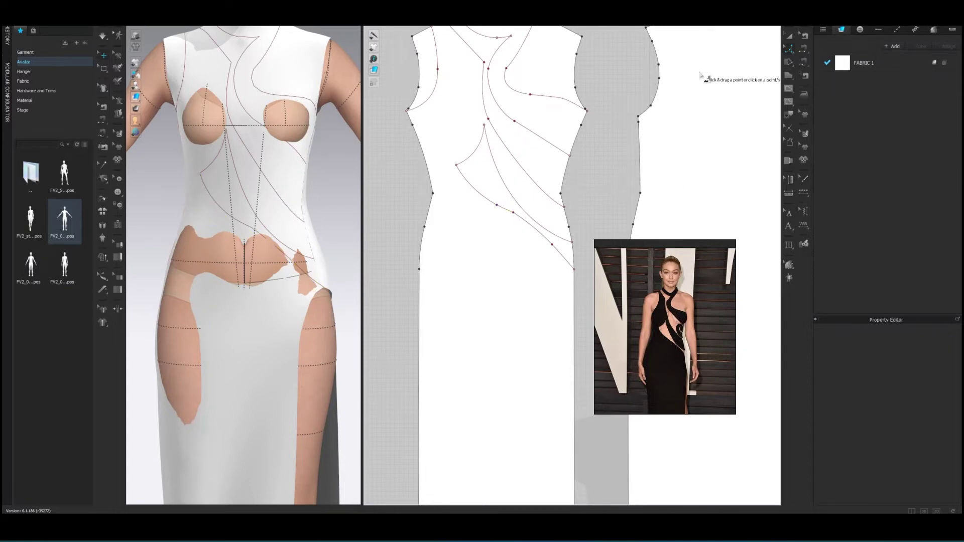
scroll(550, 153, up, 2)
scroll(532, 240, up, 3)
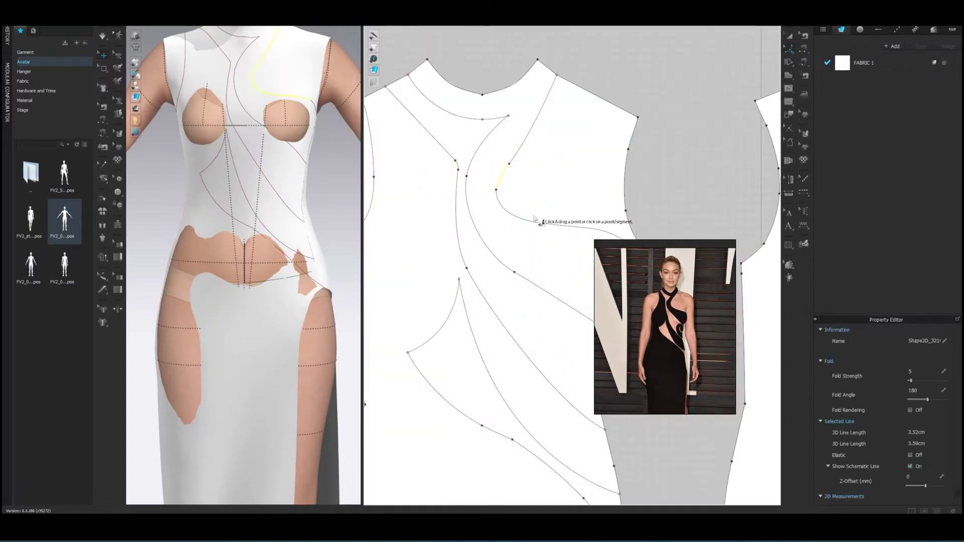
click(504, 206)
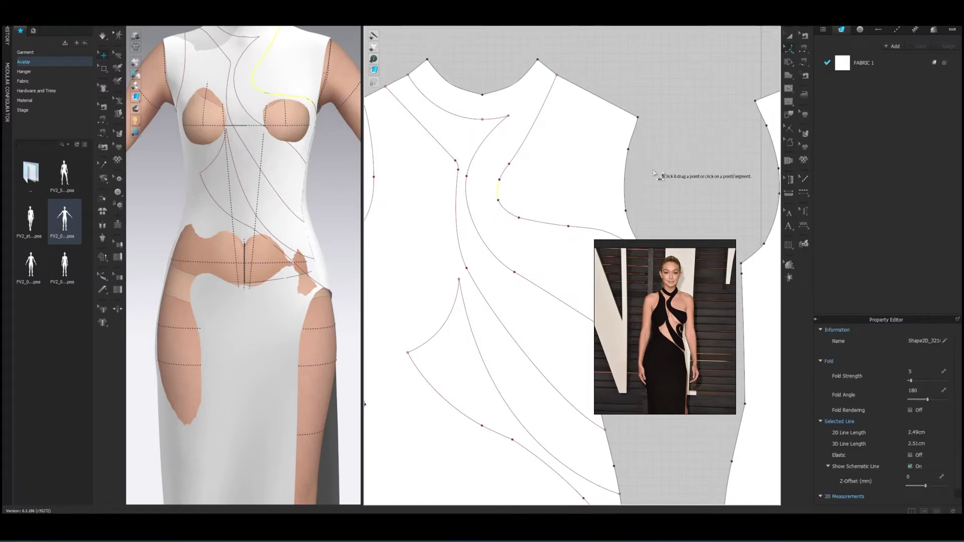
scroll(664, 168, down, 1)
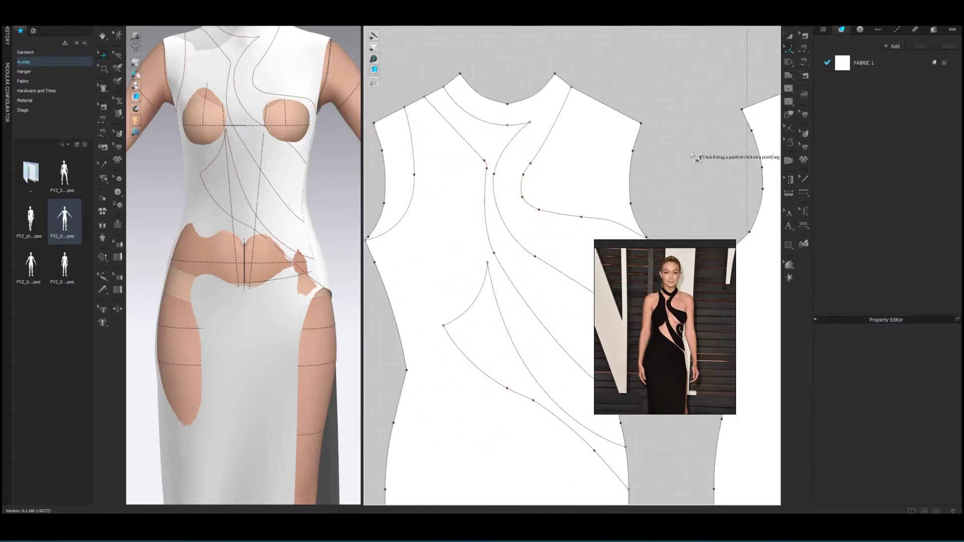
Switch to Transform Pattern and adjust the 2D view zoom.
key(a)
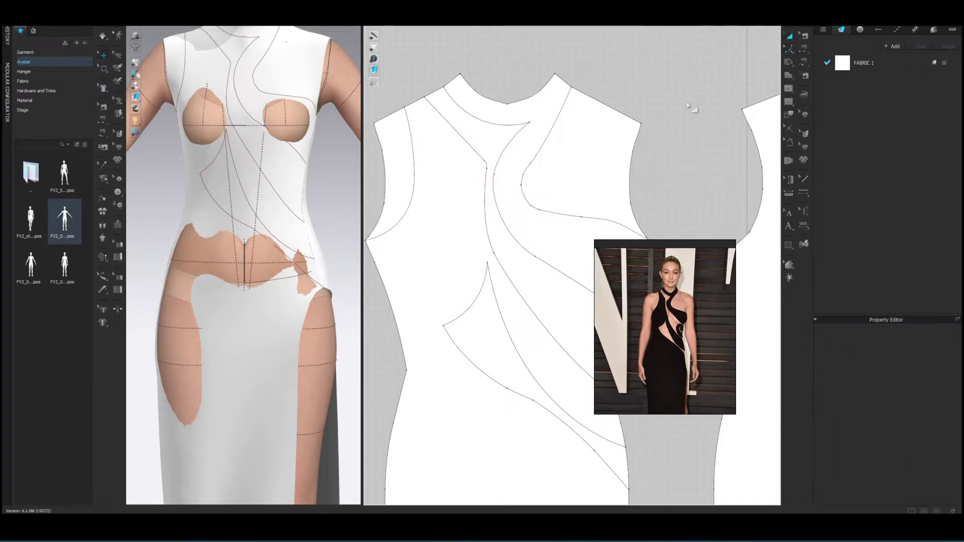
scroll(295, 211, down, 3)
scroll(502, 201, down, 3)
scroll(563, 182, up, 2)
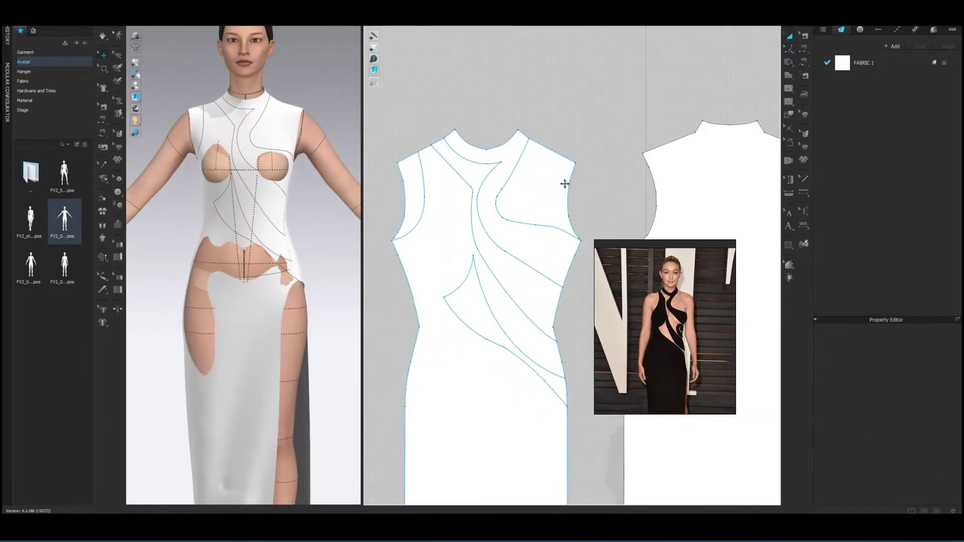
scroll(571, 248, up, 3)
scroll(568, 246, up, 2)
Draw a small helper circle near the front side seam and nudge it upward.
key(g)
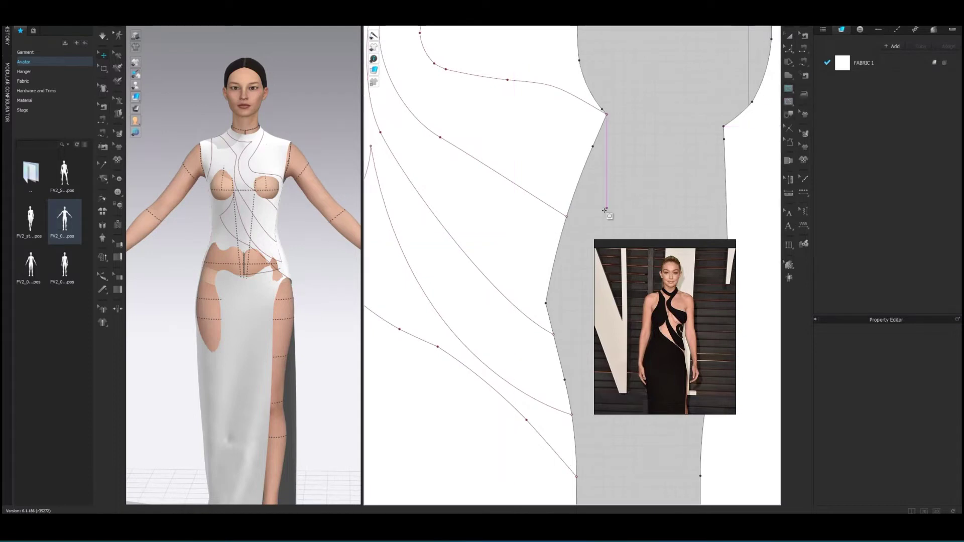
drag(525, 260, 539, 278)
click(538, 277)
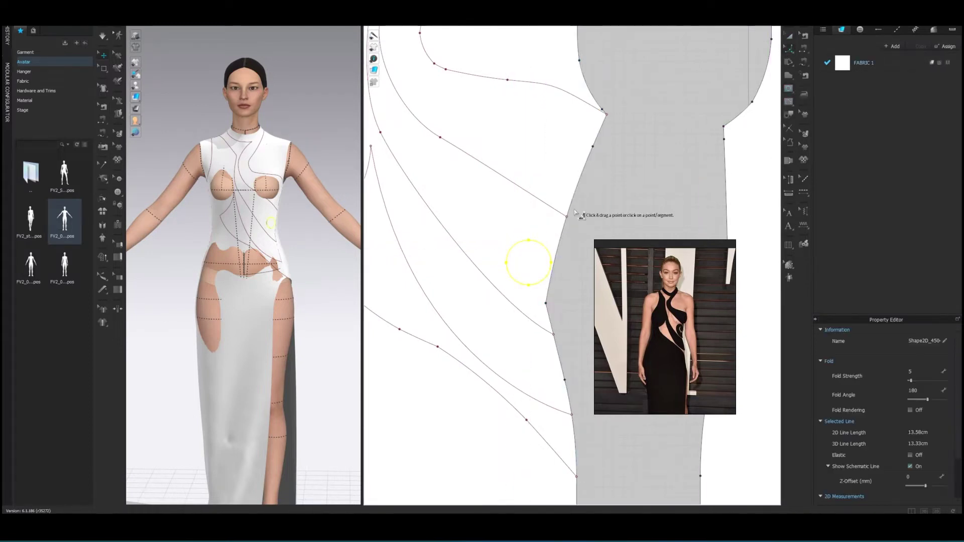
drag(553, 244, 557, 228)
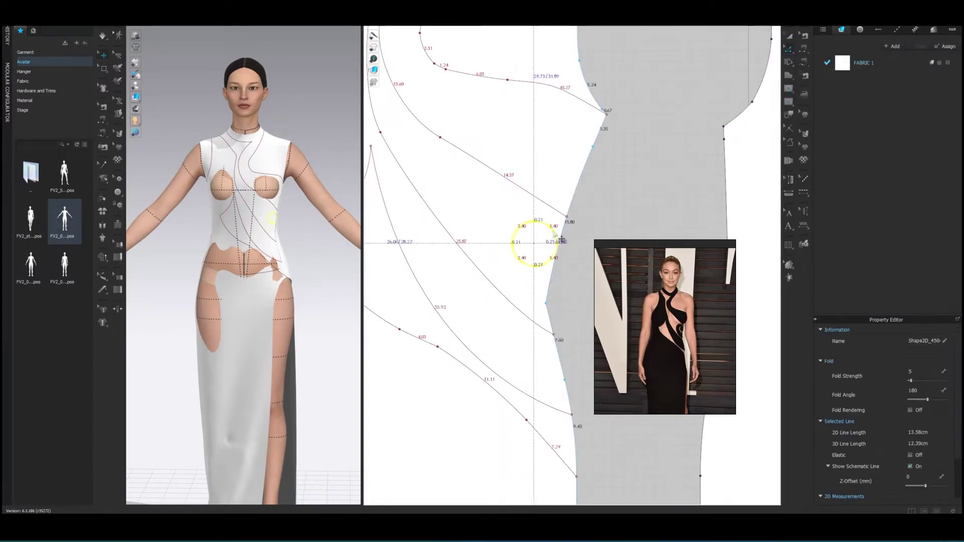
scroll(592, 224, up, 4)
scroll(543, 269, down, 4)
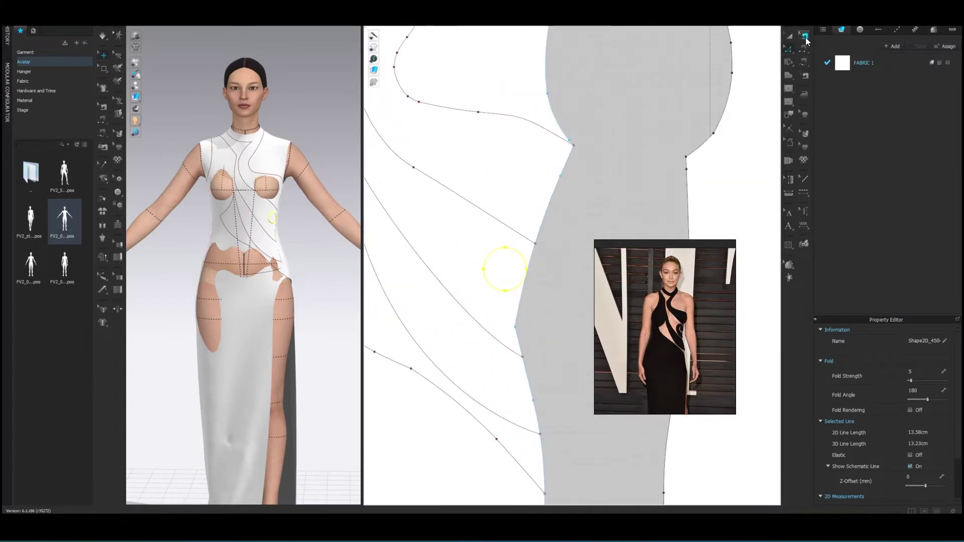
Draw an outer spiral line from an existing line curling around the circle.
click(791, 89)
click(534, 243)
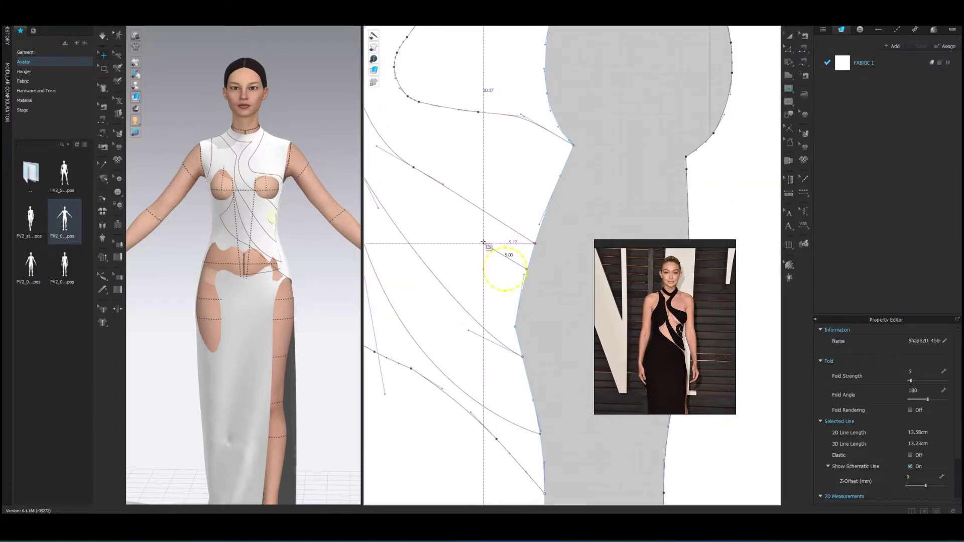
click(484, 258)
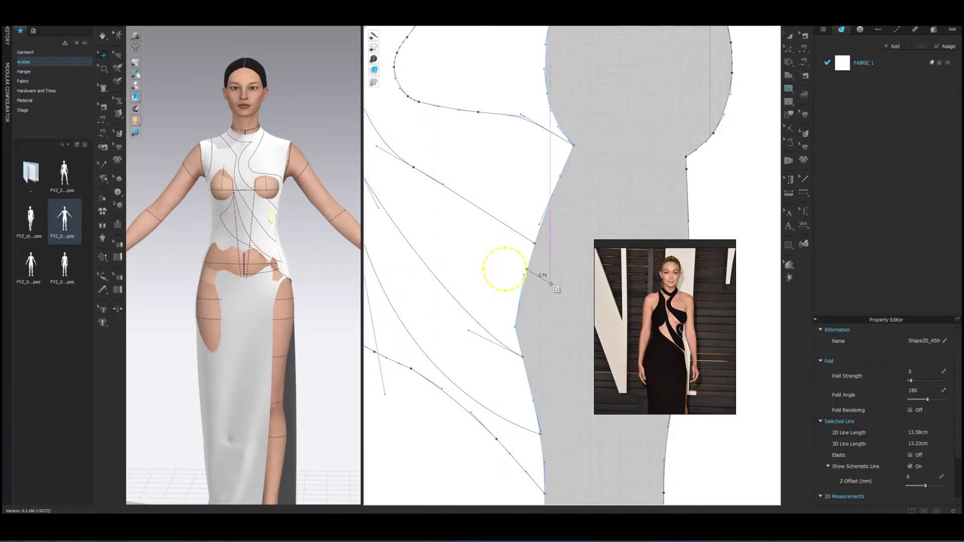
scroll(532, 262, up, 3)
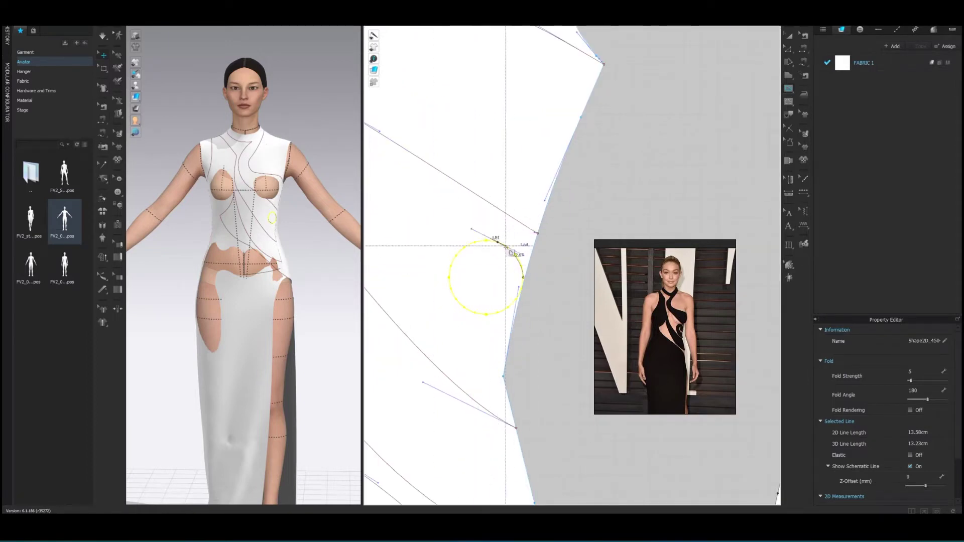
drag(449, 259, 429, 283)
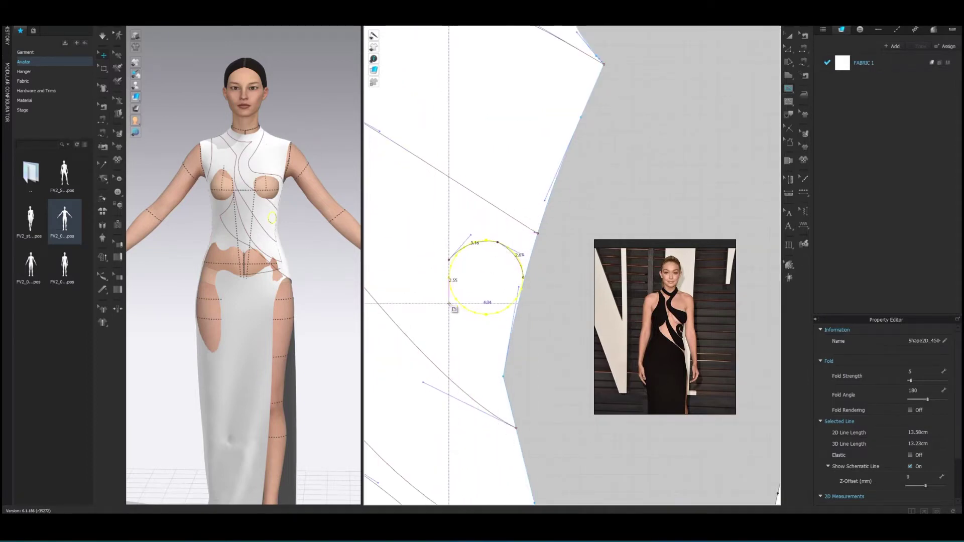
click(518, 254)
scroll(507, 248, up, 3)
scroll(454, 221, up, 3)
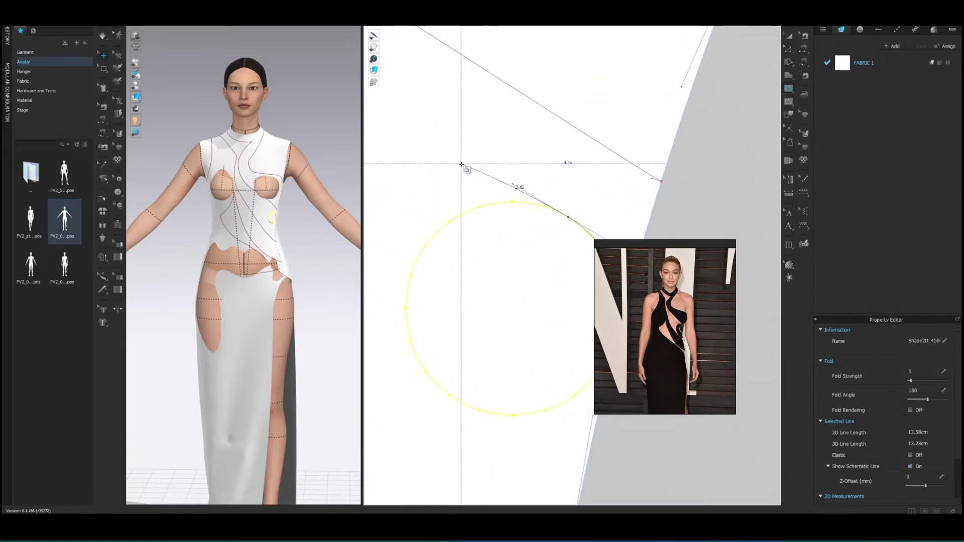
scroll(461, 161, down, 8)
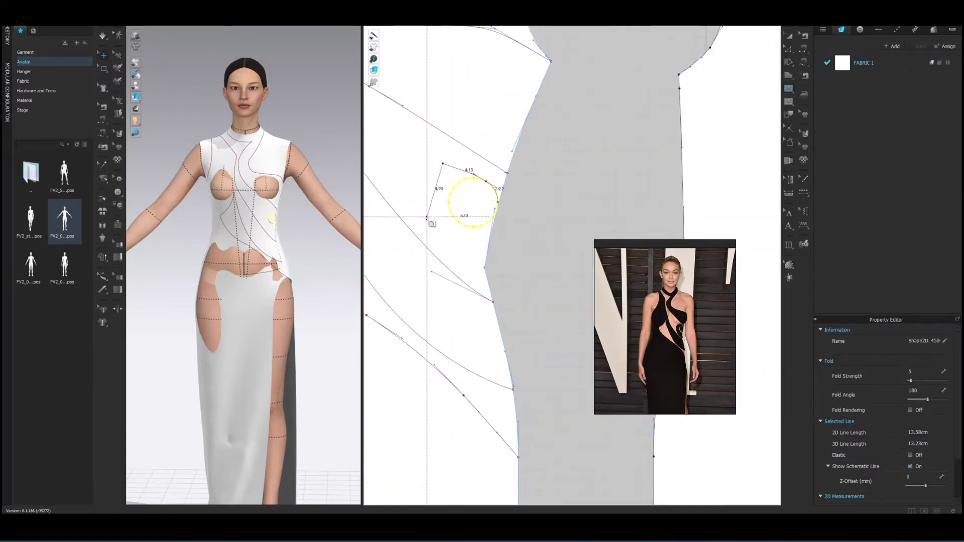
click(426, 217)
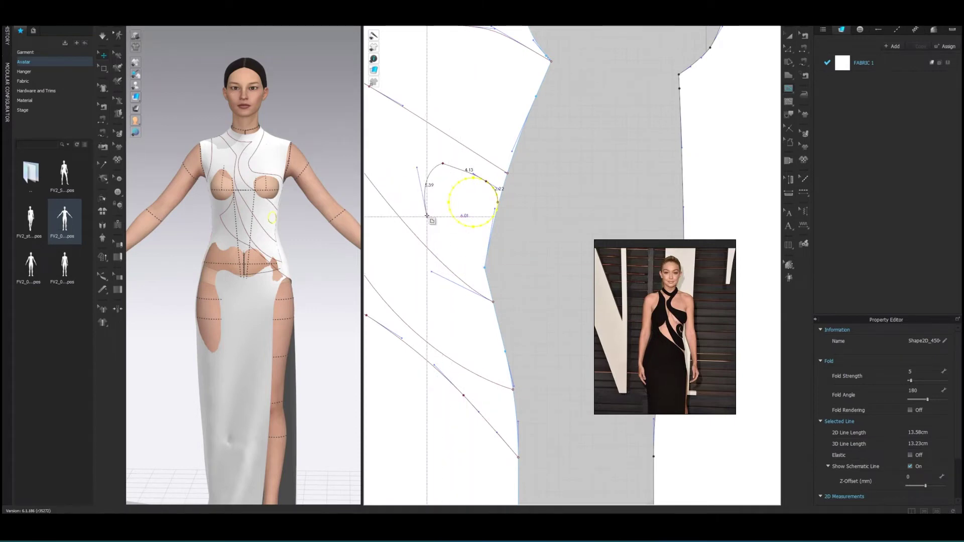
click(490, 290)
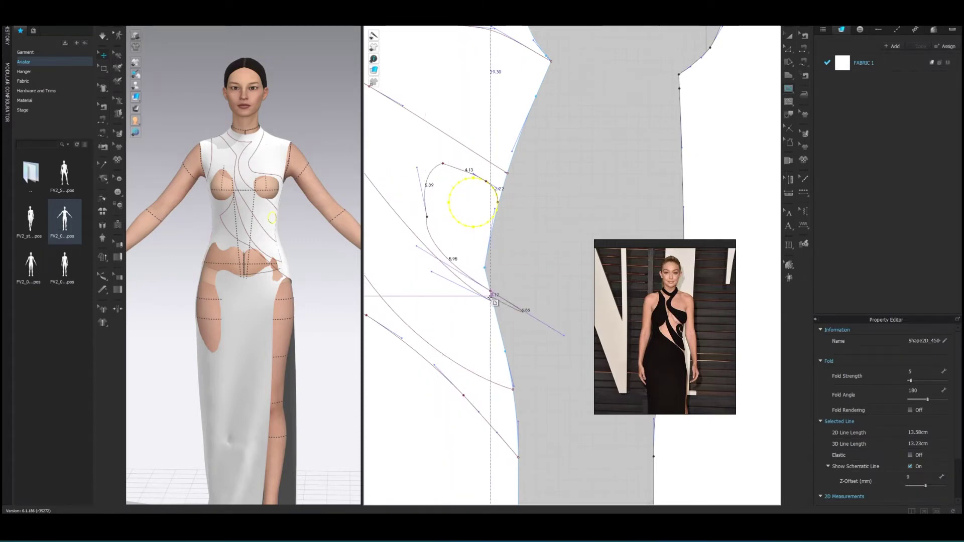
key(Return)
Push the spiral's point left and smooth its outer arc around the circle.
drag(424, 190, 425, 181)
click(450, 174)
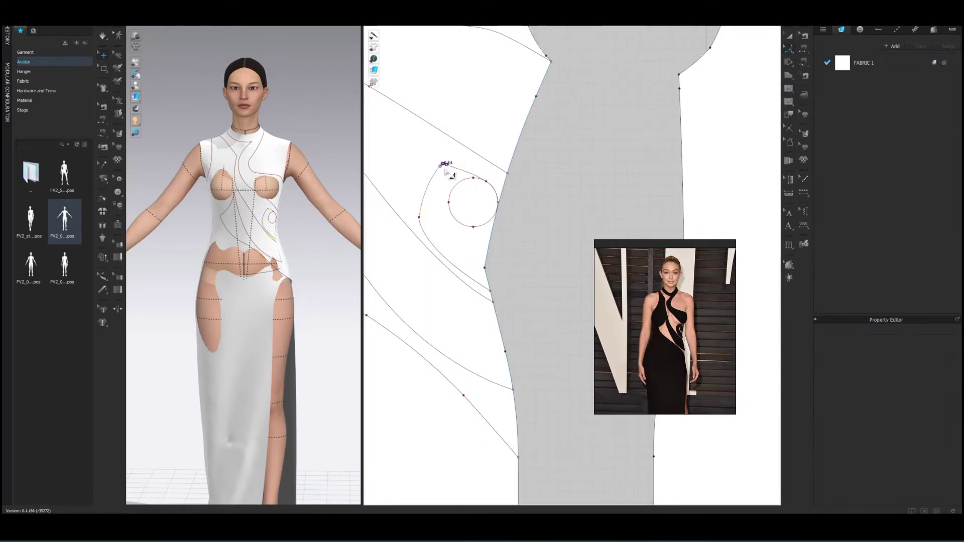
click(423, 213)
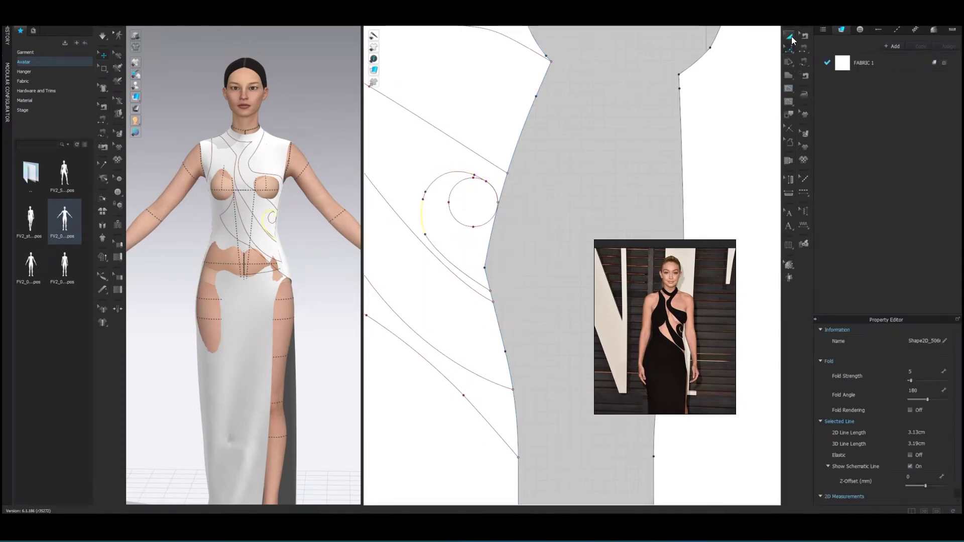
click(516, 173)
drag(425, 234, 436, 248)
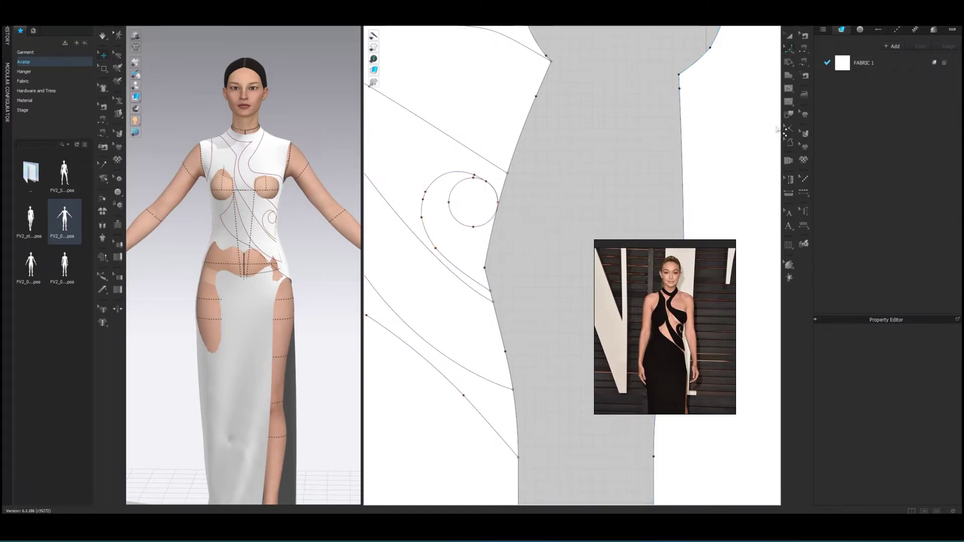
scroll(516, 192, down, 5)
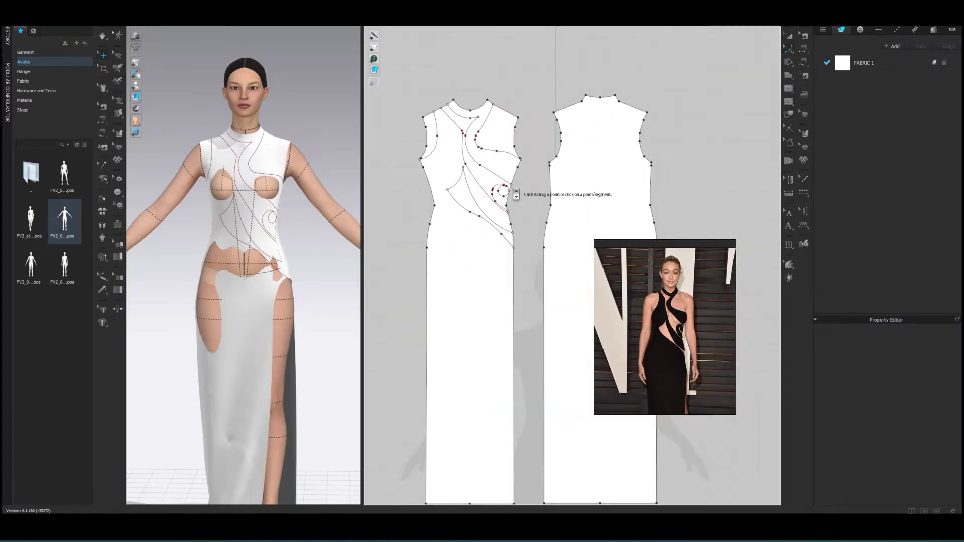
scroll(516, 192, up, 3)
scroll(482, 198, up, 2)
Enlarge the outer spiral curve up and to the left.
click(470, 217)
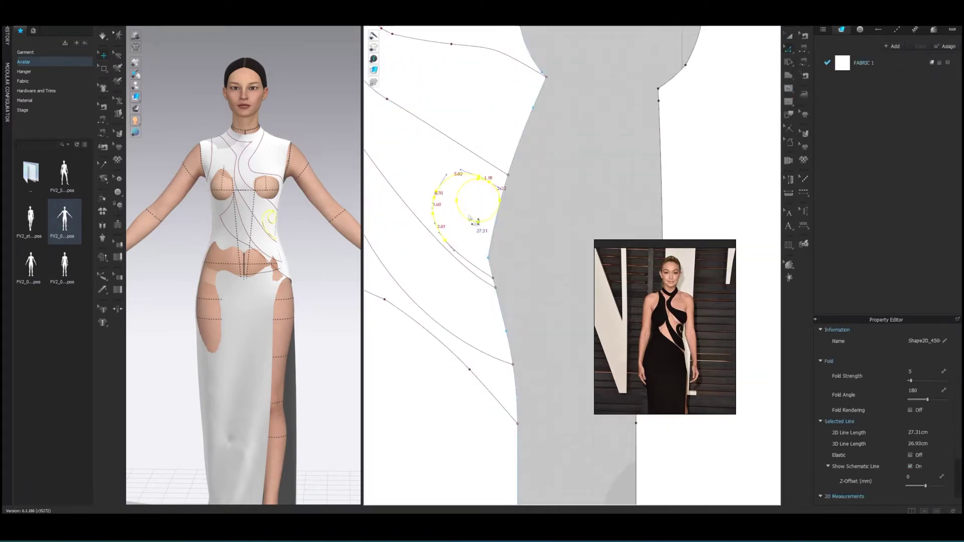
click(499, 200)
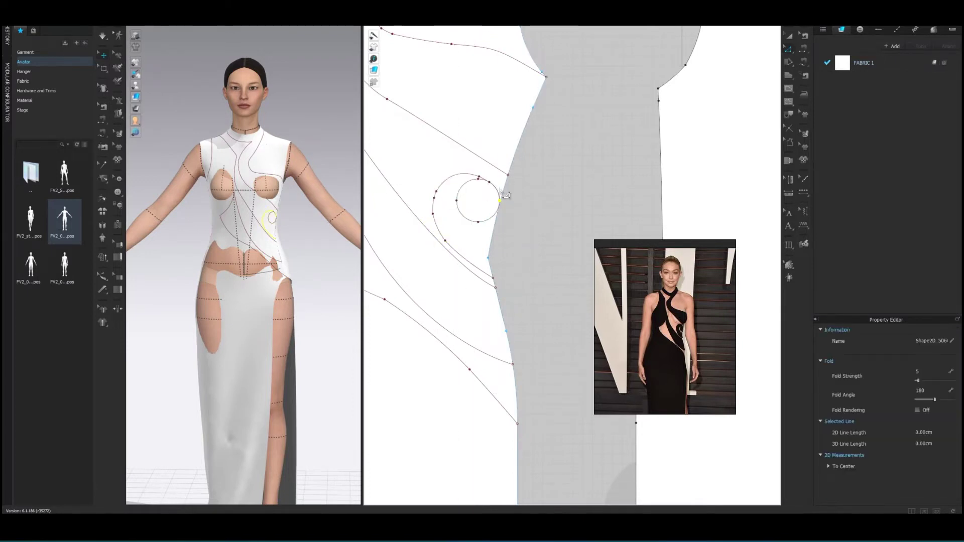
drag(445, 200, 487, 188)
click(472, 220)
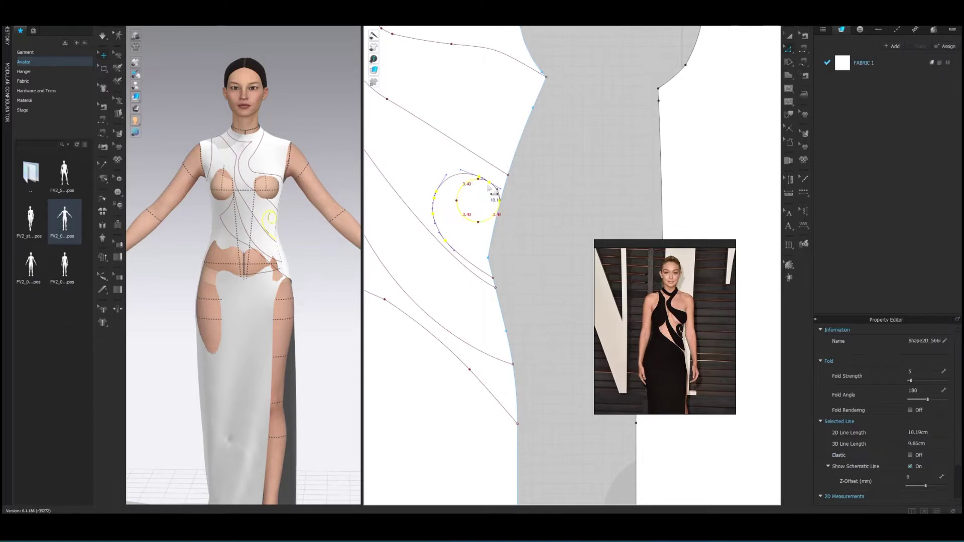
scroll(554, 189, down, 5)
scroll(517, 197, up, 5)
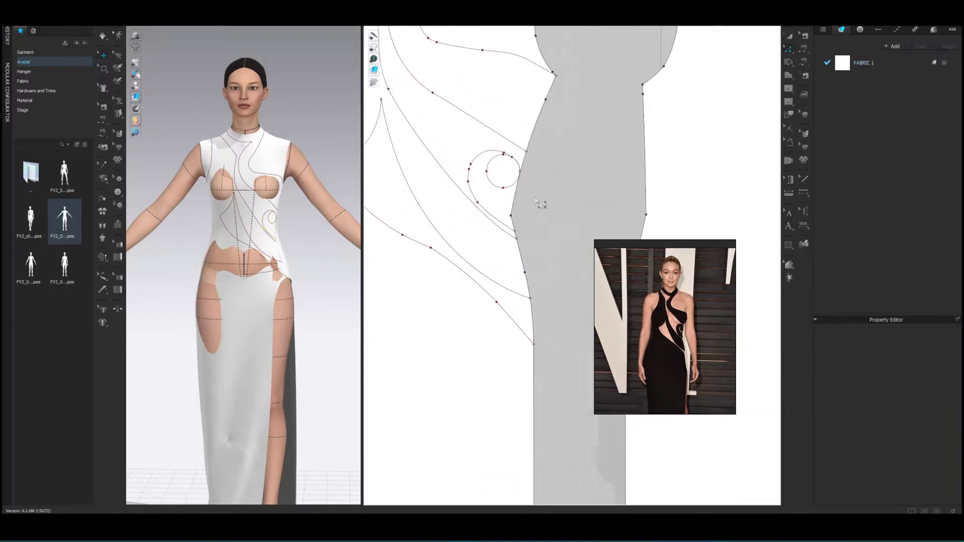
scroll(524, 206, up, 3)
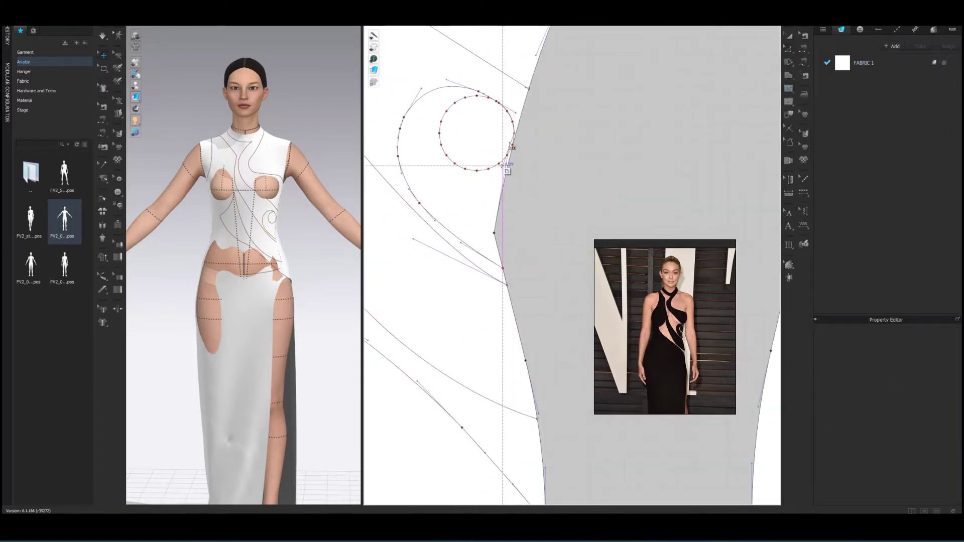
Draw a second, inner spiral line looping around the circle.
click(447, 154)
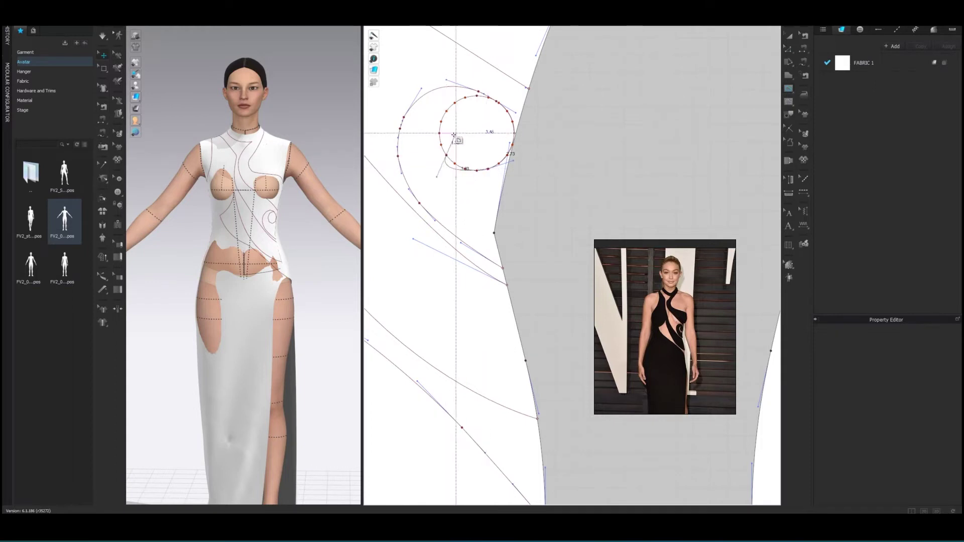
click(453, 101)
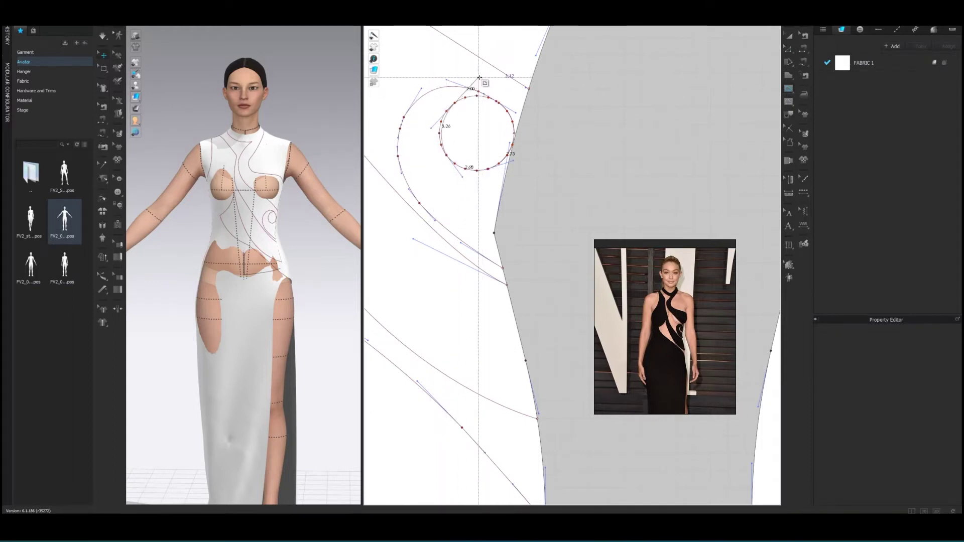
click(431, 147)
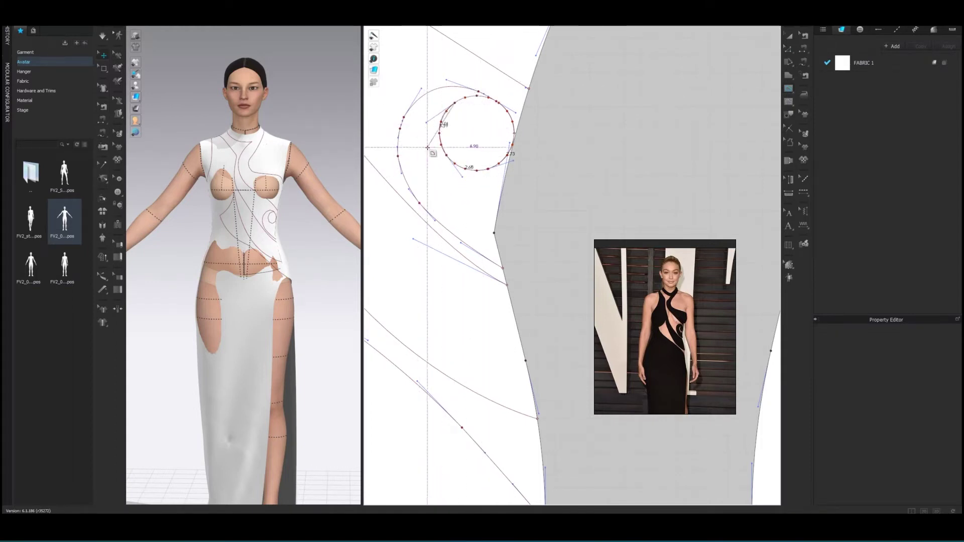
click(467, 190)
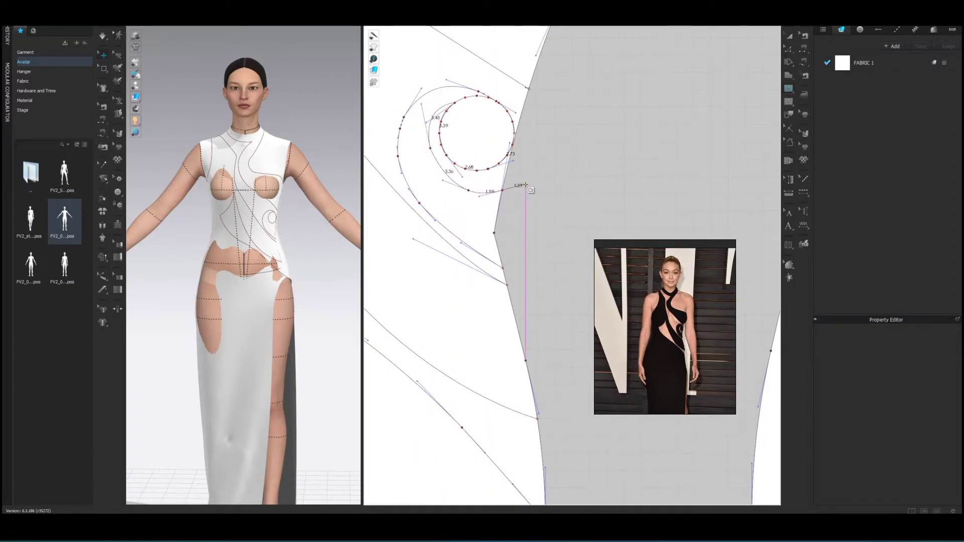
key(Return)
key(Return)
Bend the inner spiral's segments into a smoother curve.
click(789, 49)
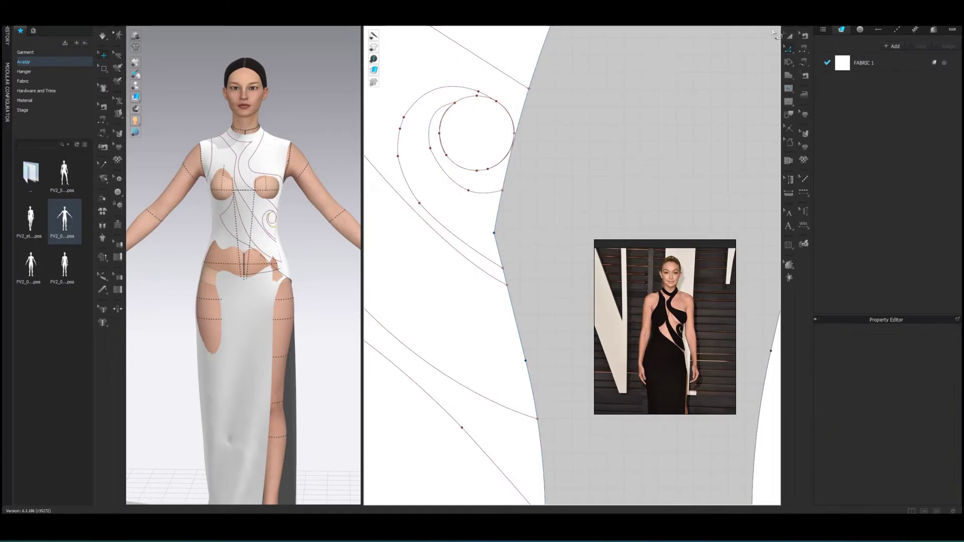
click(467, 189)
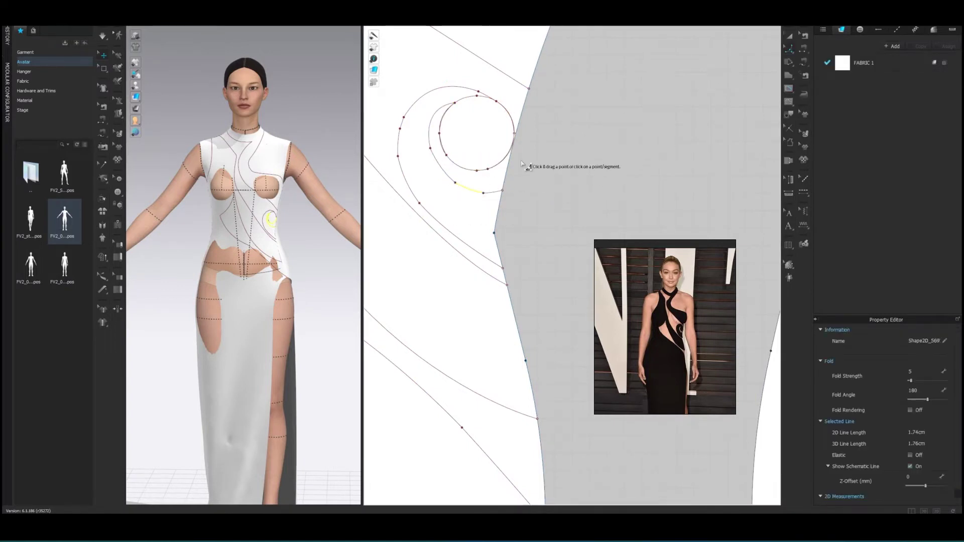
click(424, 145)
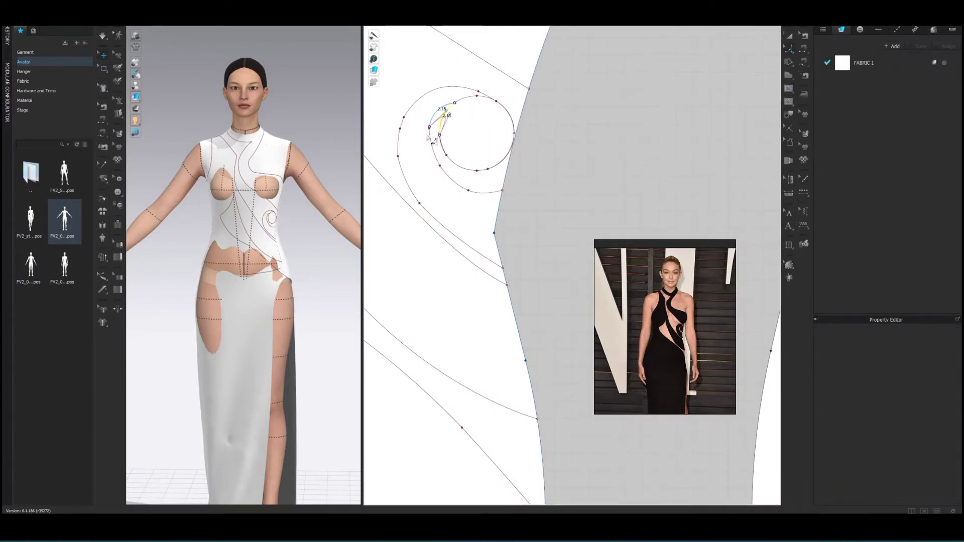
drag(433, 142, 437, 137)
click(484, 213)
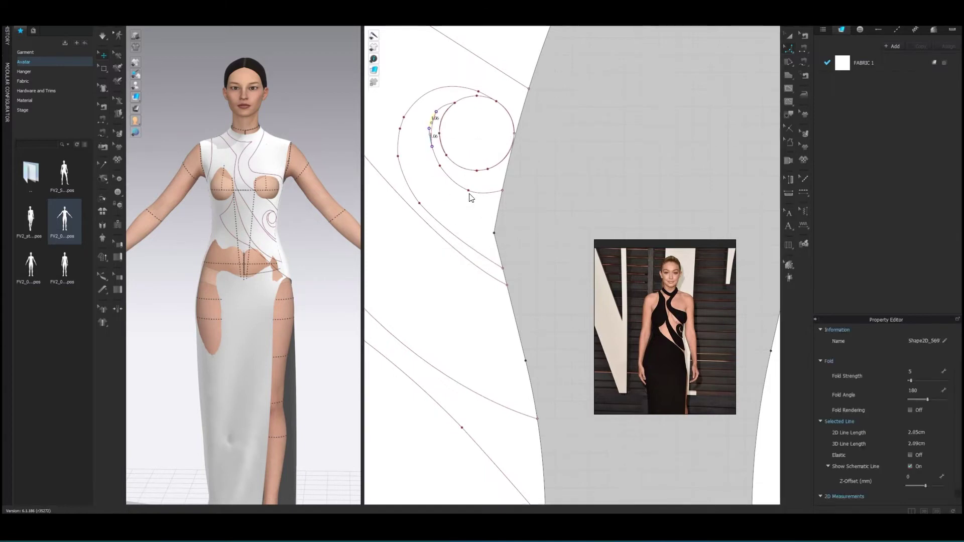
click(511, 199)
click(431, 135)
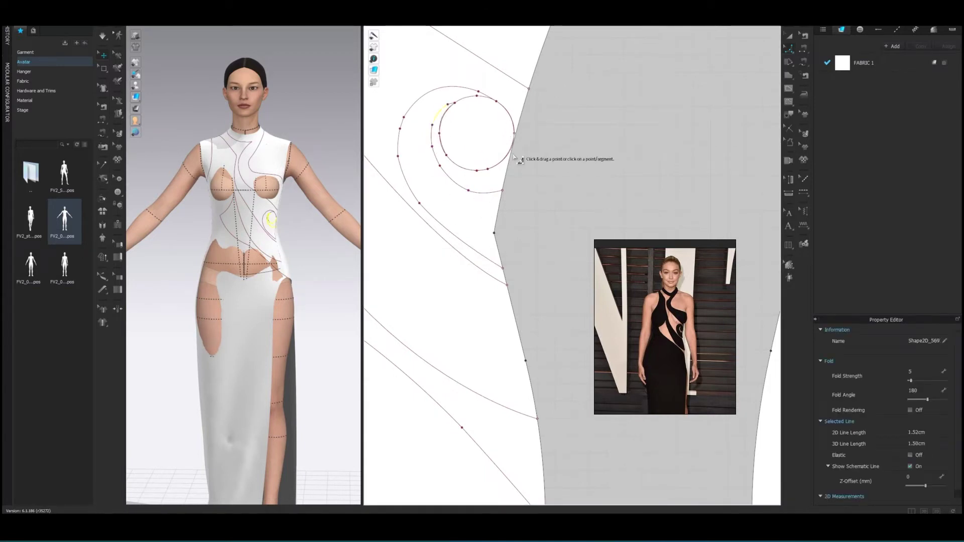
click(540, 202)
Select the inner circle and orbit the avatar to inspect the dress.
click(788, 35)
click(510, 116)
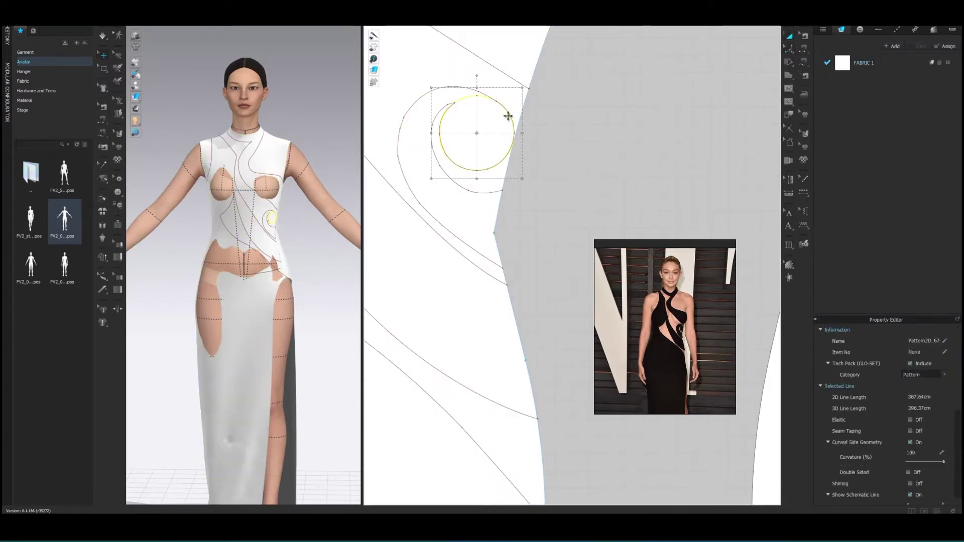
click(576, 126)
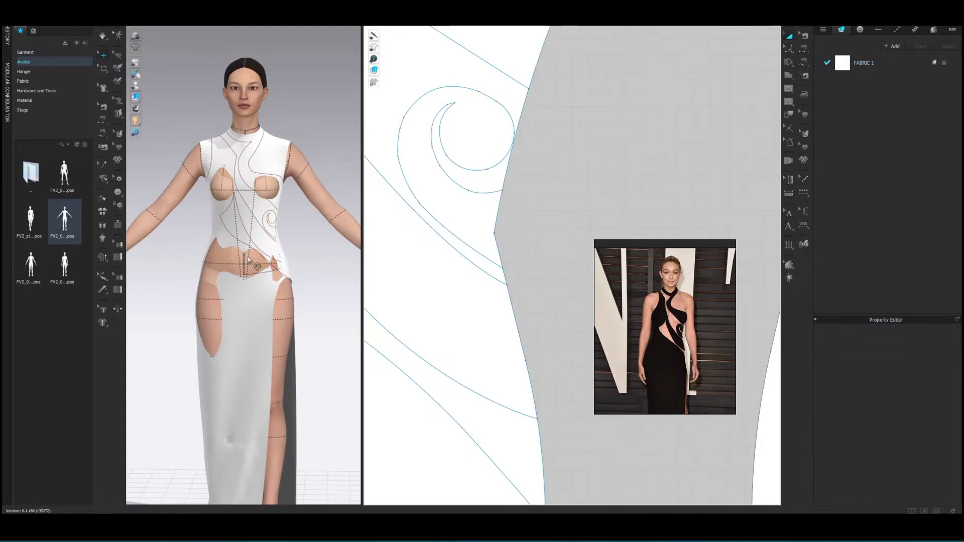
mouse_move(248, 259)
right_down()
mouse_move(248, 213)
mouse_move(302, 204)
mouse_move(258, 204)
right_up()
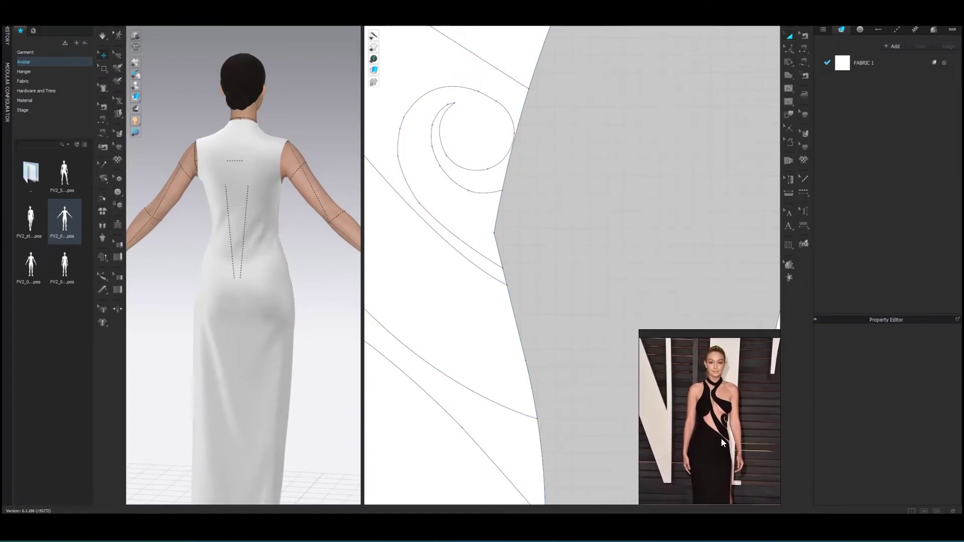
Zoom out the 2D window and move the plain back piece left of the front piece.
mouse_move(351, 246)
right_down()
mouse_move(308, 245)
mouse_move(308, 286)
mouse_move(359, 291)
right_up()
scroll(495, 298, down, 3)
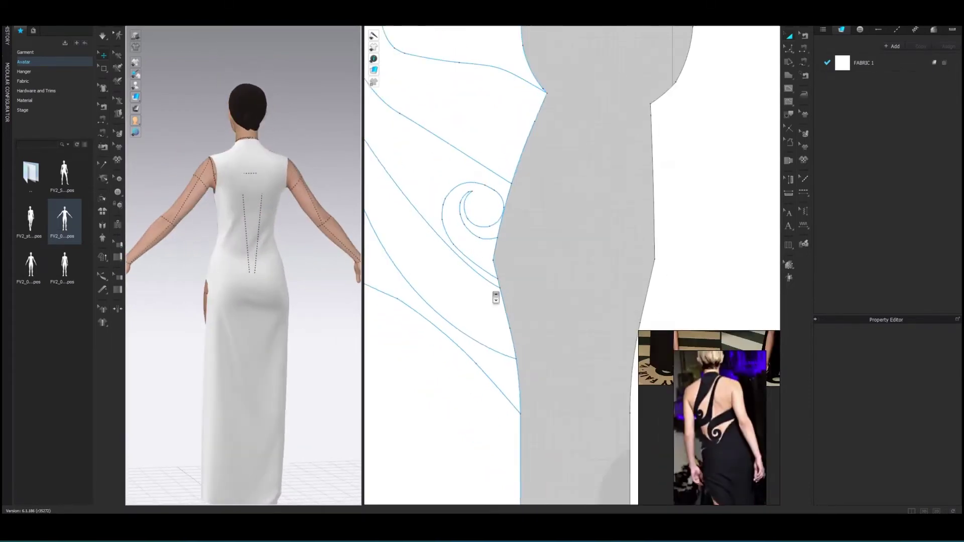
scroll(495, 297, down, 3)
scroll(488, 337, down, 1)
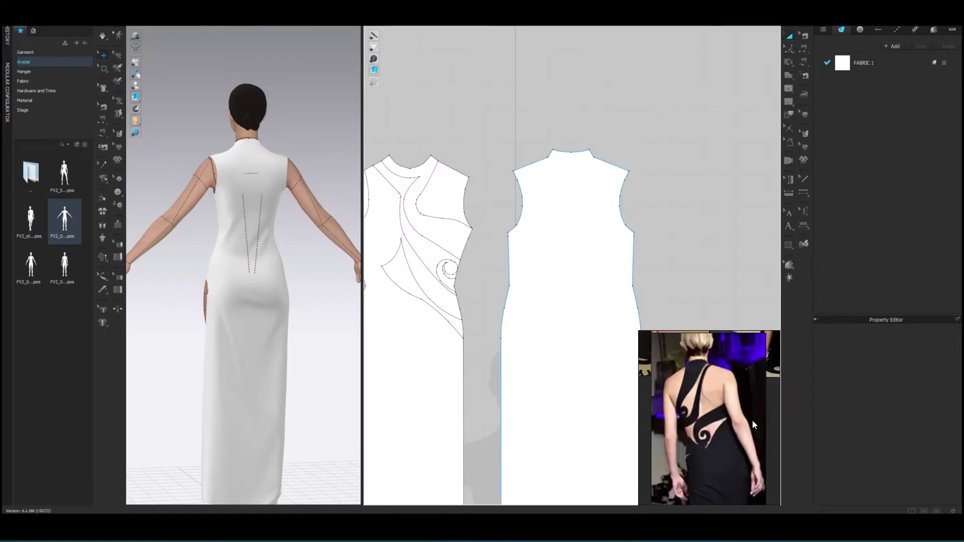
scroll(513, 357, down, 2)
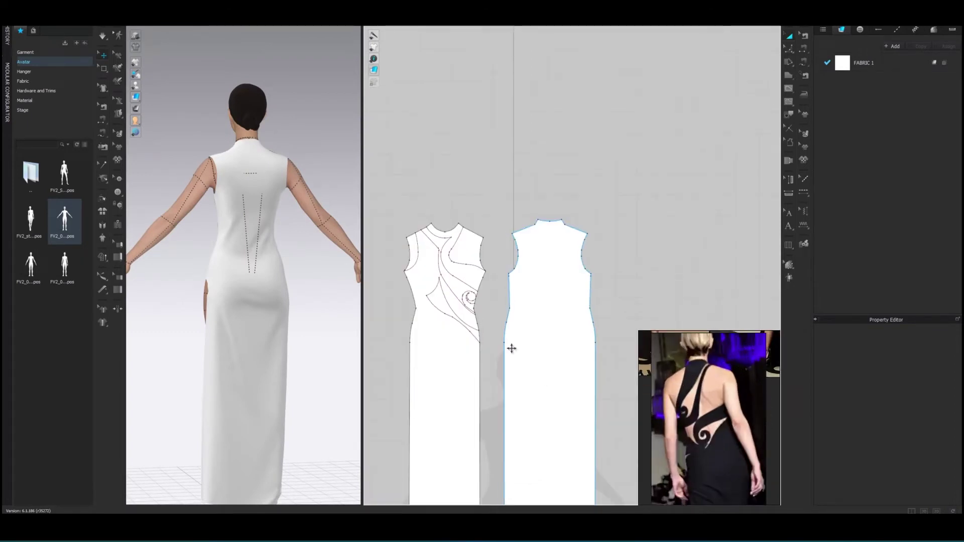
drag(511, 348, 389, 340)
Copy the small spiral from the front piece and paste it onto the back piece.
scroll(537, 298, up, 3)
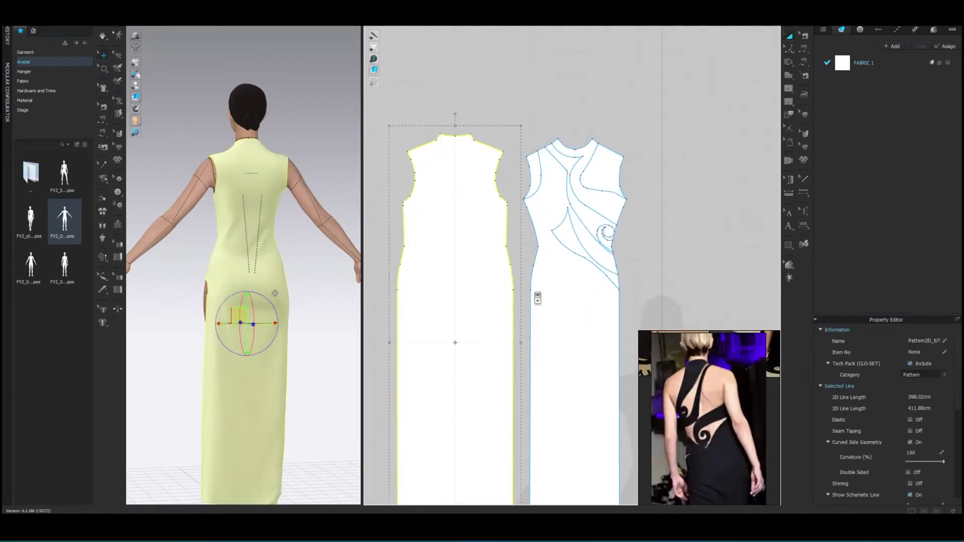
scroll(537, 298, up, 5)
scroll(543, 268, down, 6)
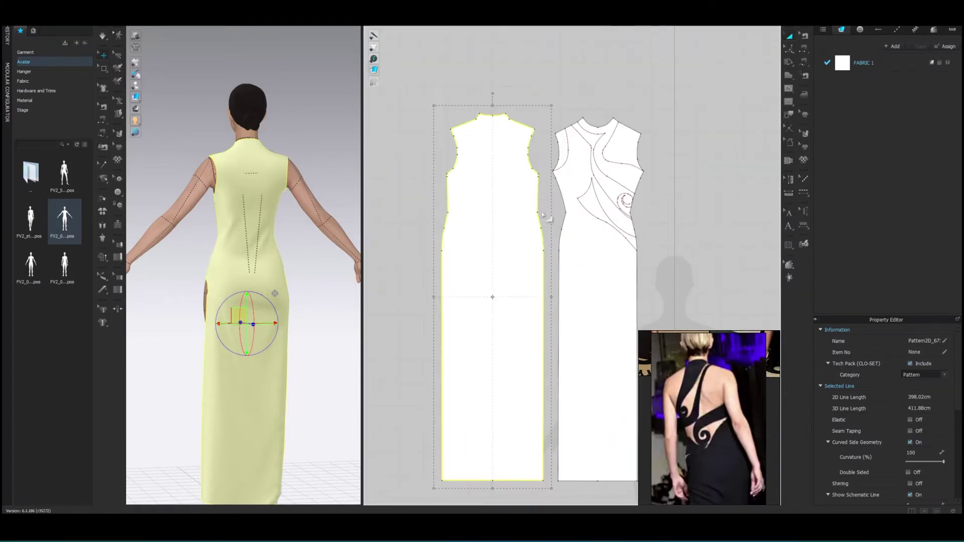
click(626, 199)
scroll(618, 200, up, 2)
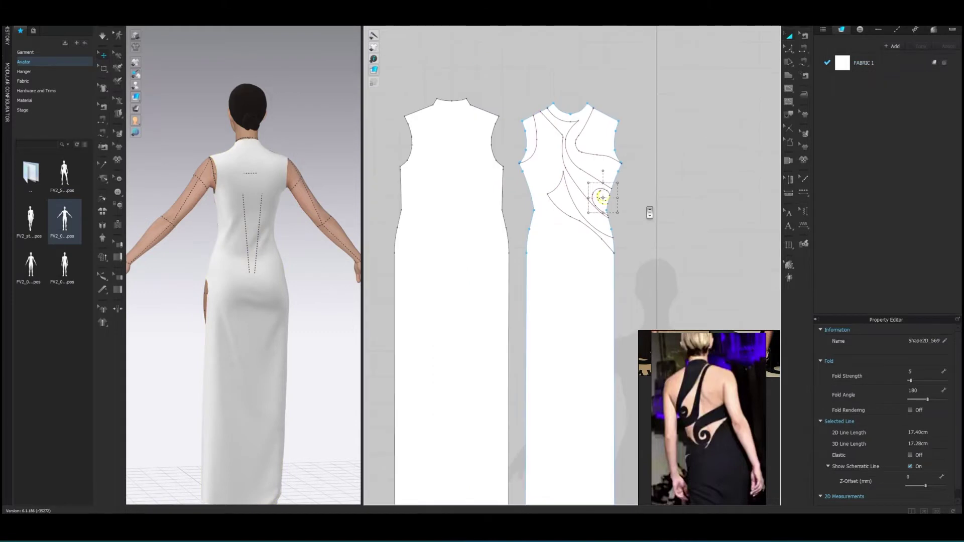
scroll(602, 203, up, 5)
scroll(501, 209, down, 5)
right_click(505, 211)
click(533, 239)
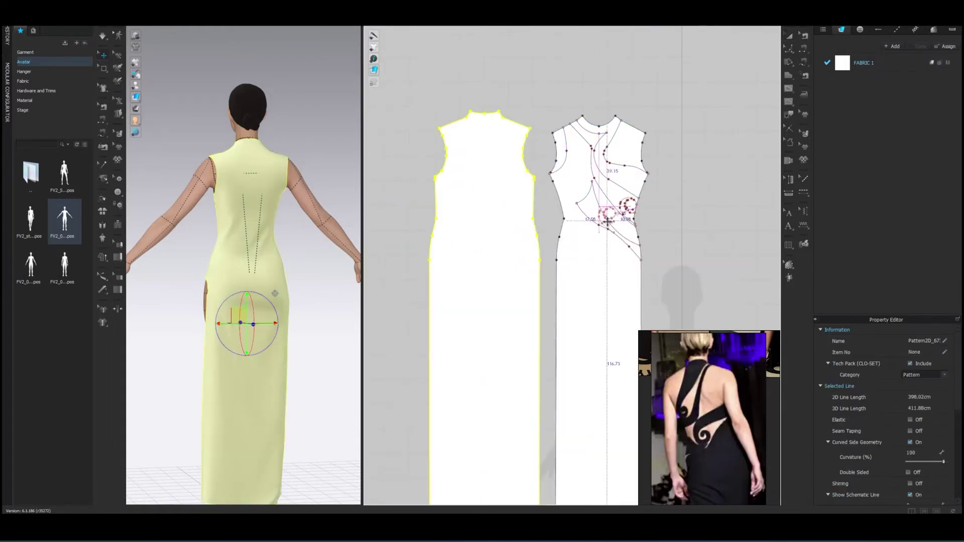
Apply a context-menu action to the pasted spiral and check its selection.
key(Escape)
scroll(451, 233, up, 2)
scroll(495, 211, down, 1)
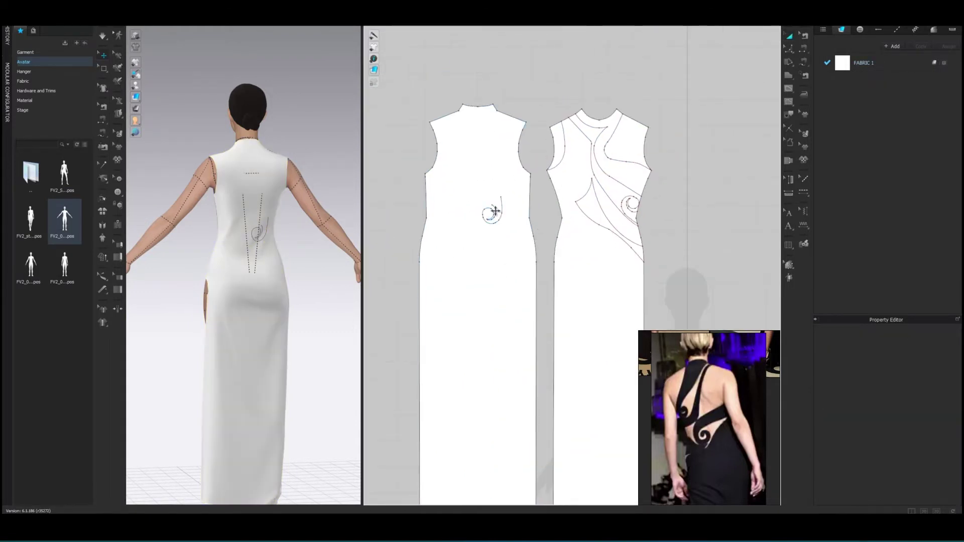
right_click(500, 216)
click(534, 239)
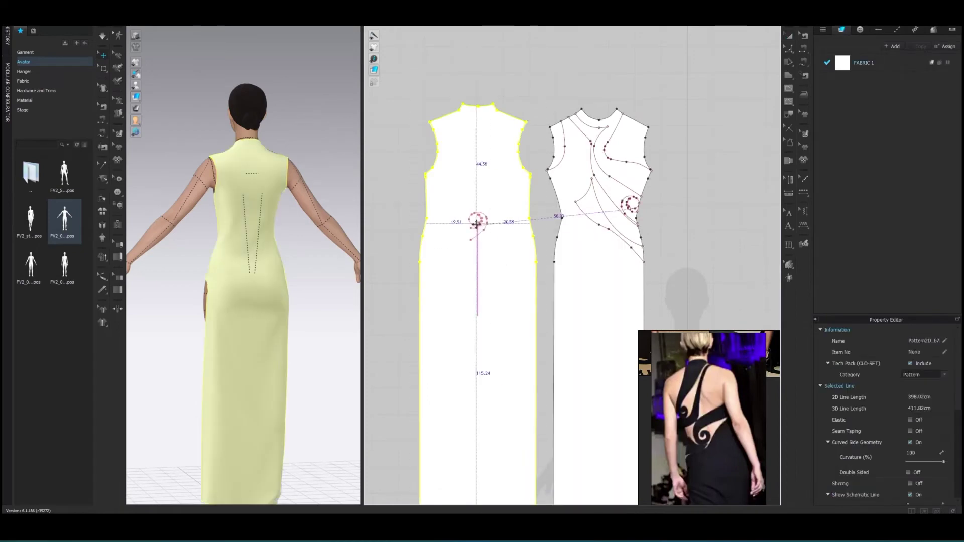
click(481, 223)
click(543, 225)
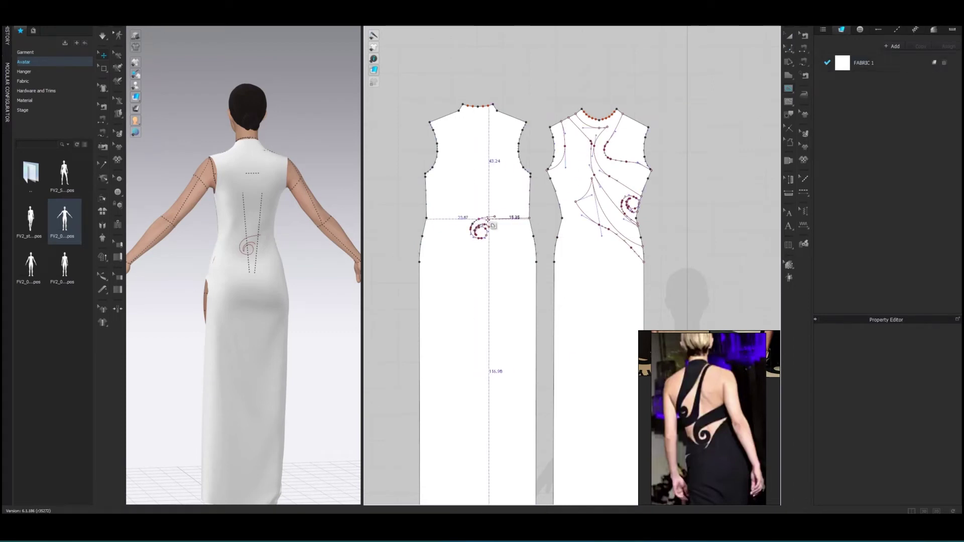
Exit line drawing and select the pasted spiral on the back piece.
key(a)
drag(577, 186, 620, 244)
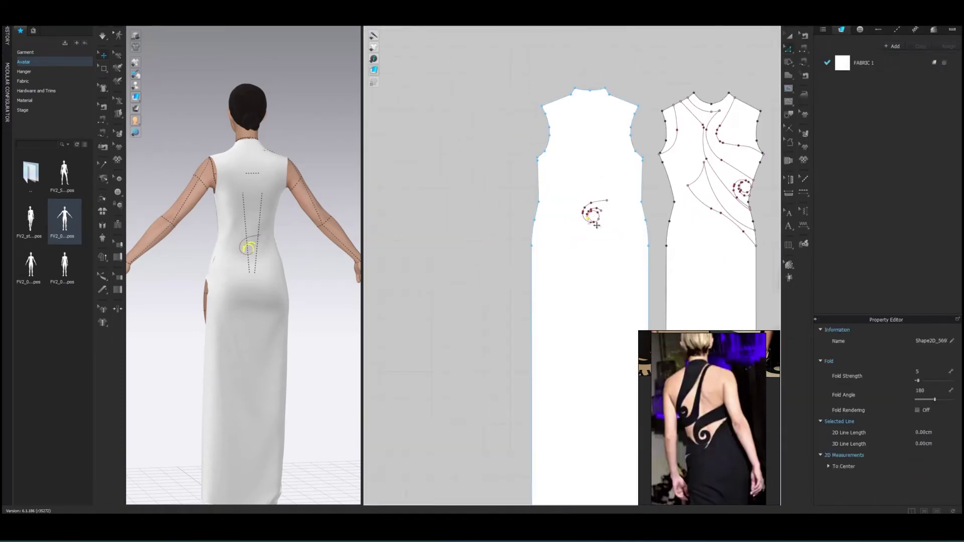
scroll(628, 224, up, 5)
scroll(554, 206, up, 3)
scroll(554, 206, down, 2)
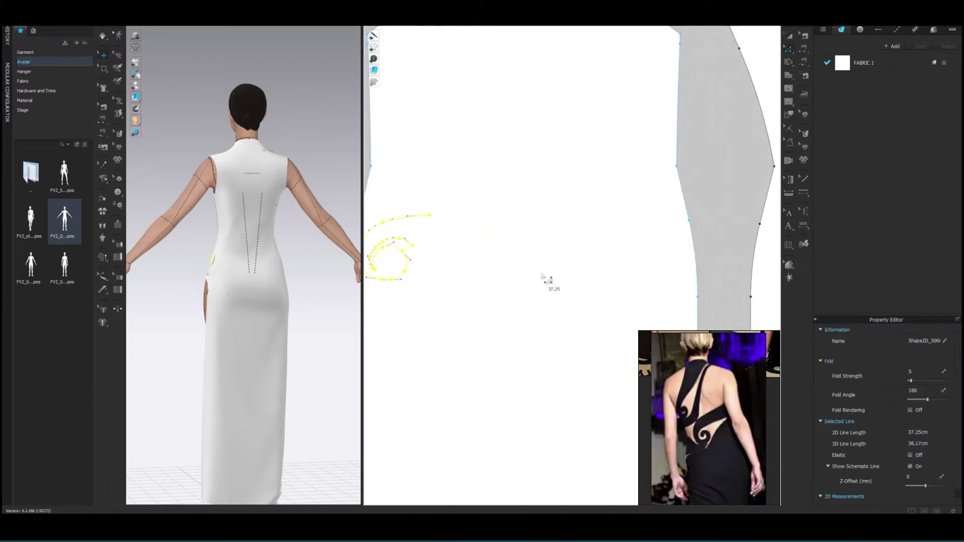
scroll(544, 274, down, 3)
Draw a curve in from the back piece's side edge and move the spiral onto its end.
click(596, 234)
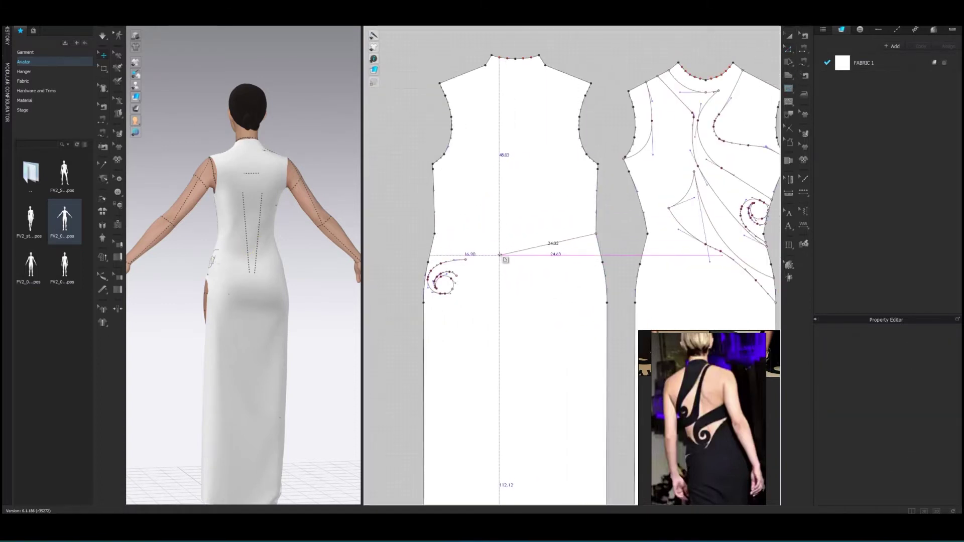
double_click(499, 251)
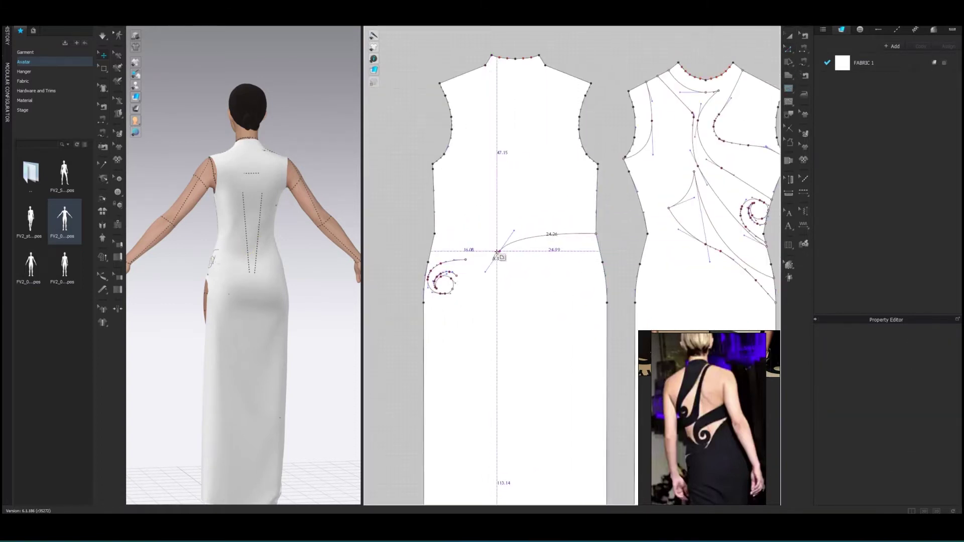
click(789, 37)
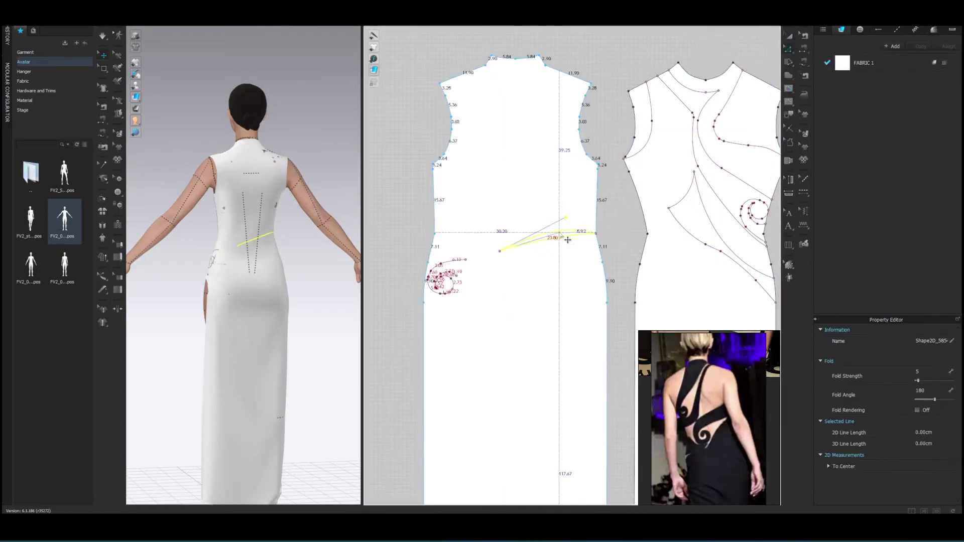
key(Escape)
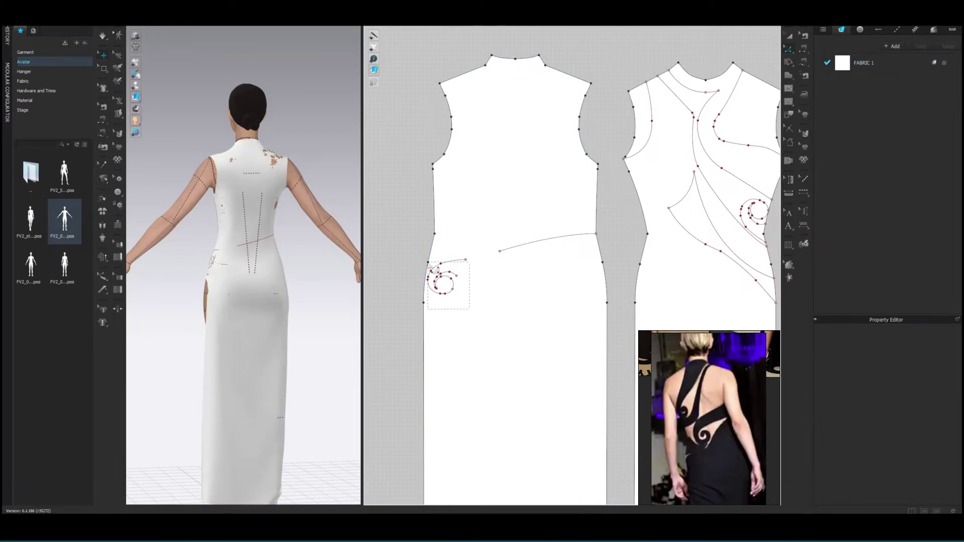
click(438, 261)
drag(448, 277, 499, 251)
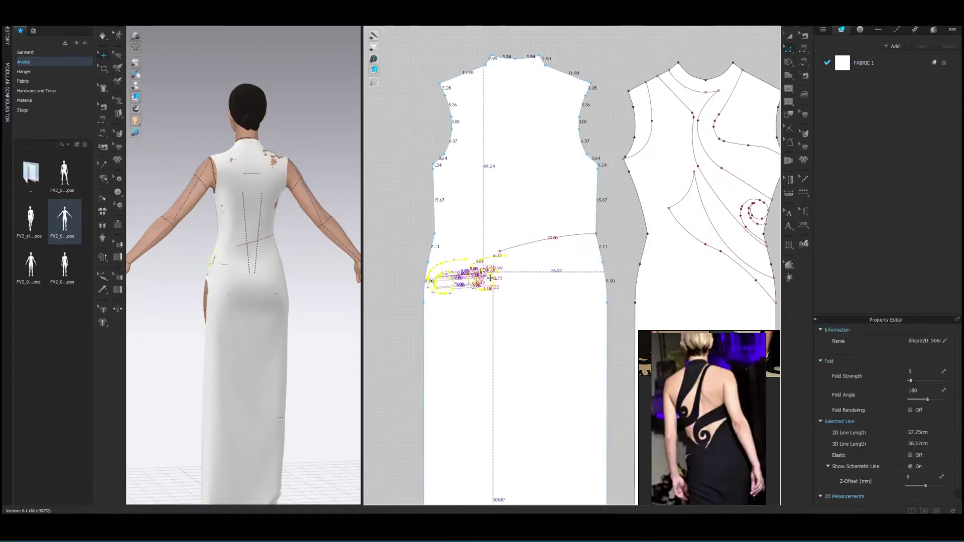
scroll(616, 233, up, 3)
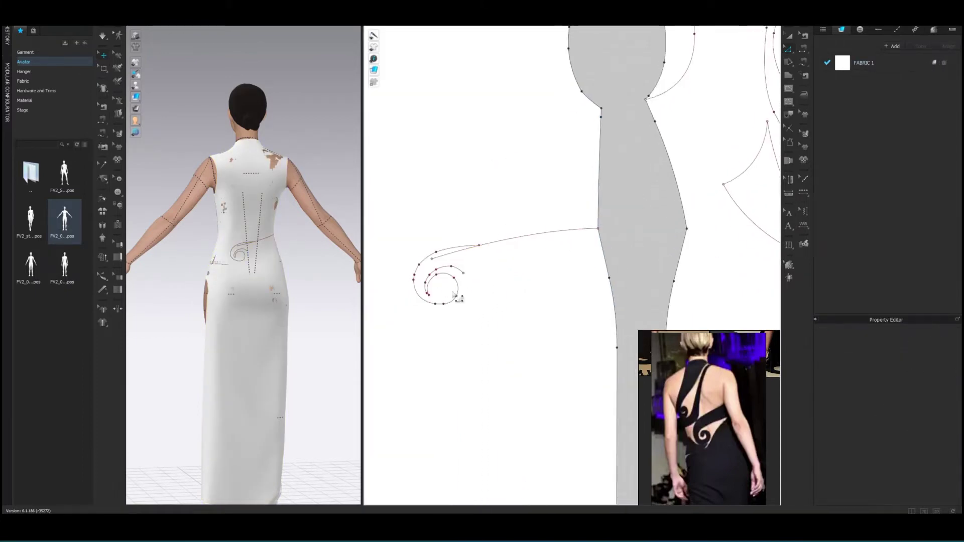
Select and inspect the existing short and long spiral lines on the back piece.
click(458, 296)
scroll(463, 252, down, 3)
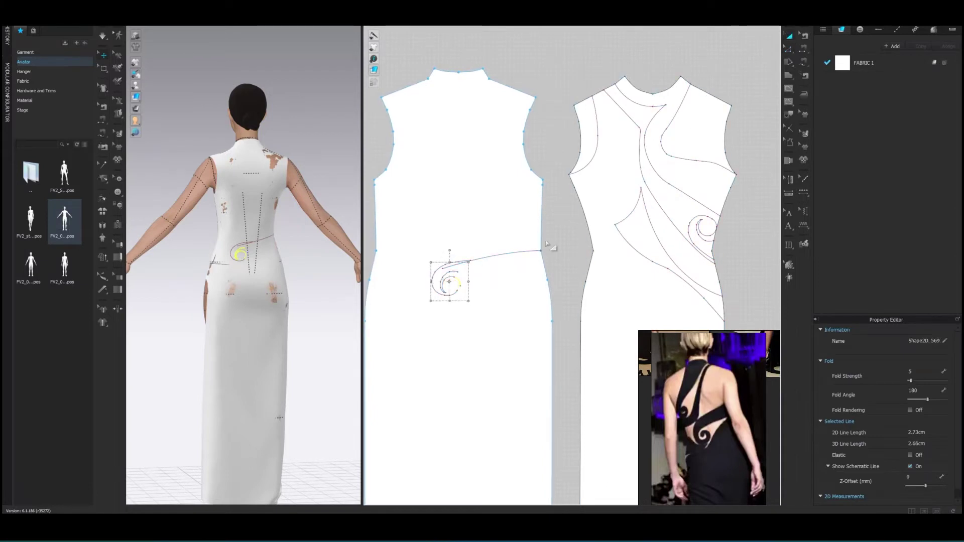
click(461, 281)
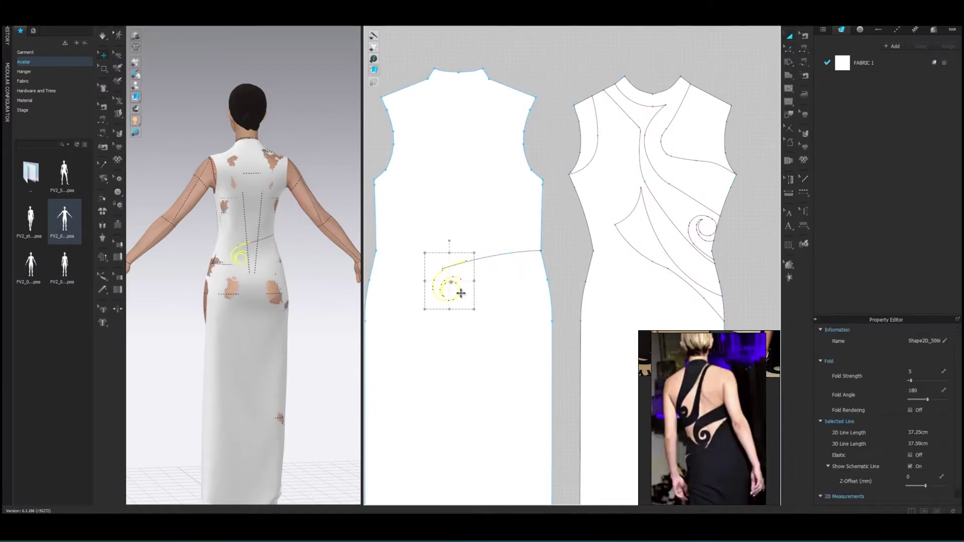
click(576, 237)
scroll(471, 310, down, 2)
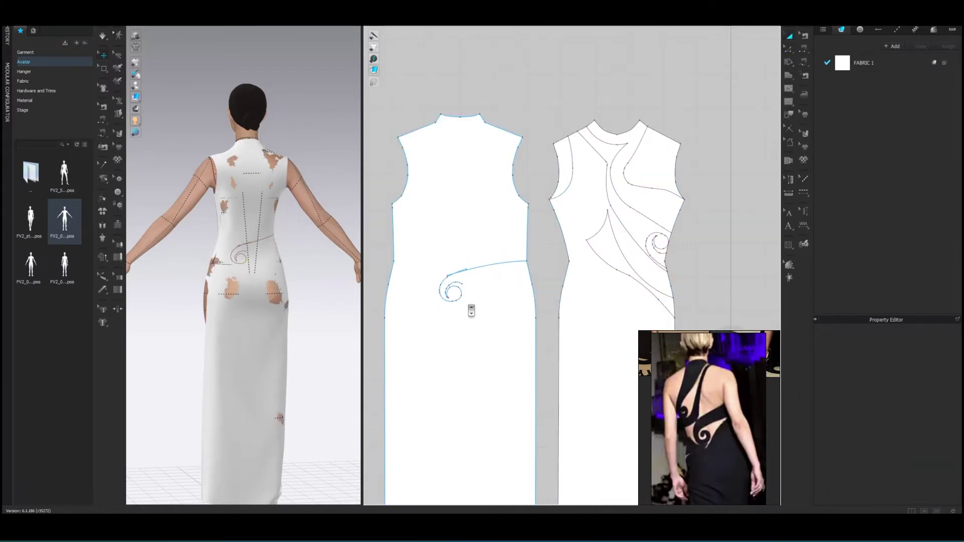
scroll(495, 290, up, 2)
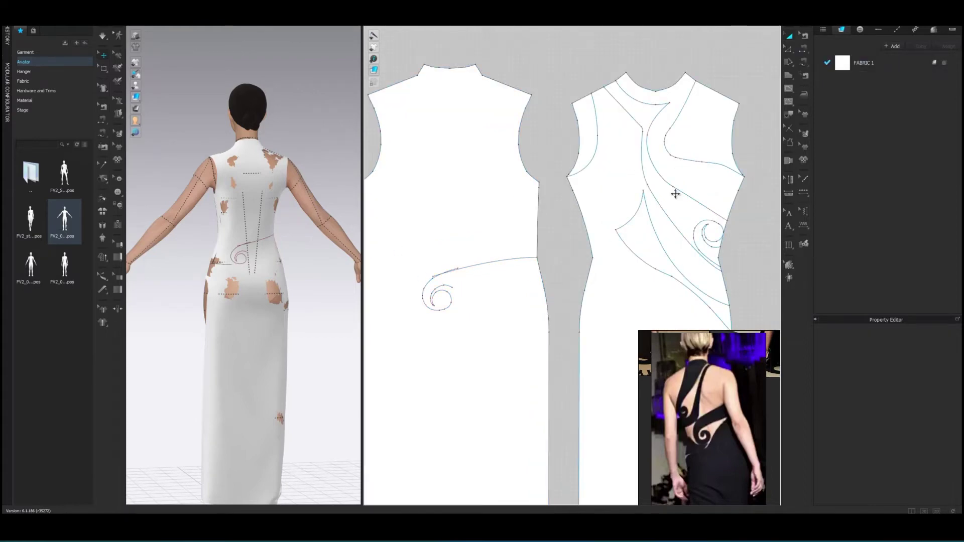
click(432, 296)
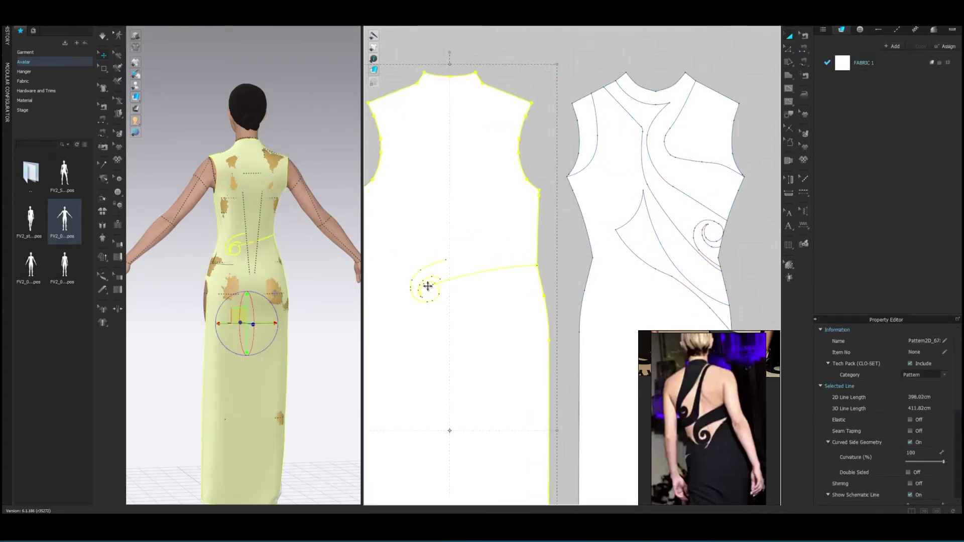
click(436, 293)
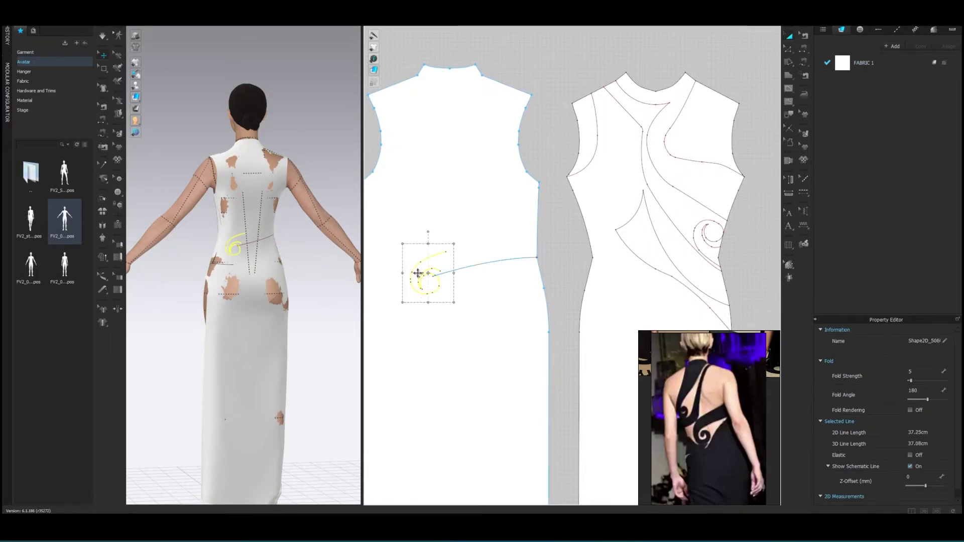
click(424, 273)
click(436, 271)
scroll(457, 295, up, 3)
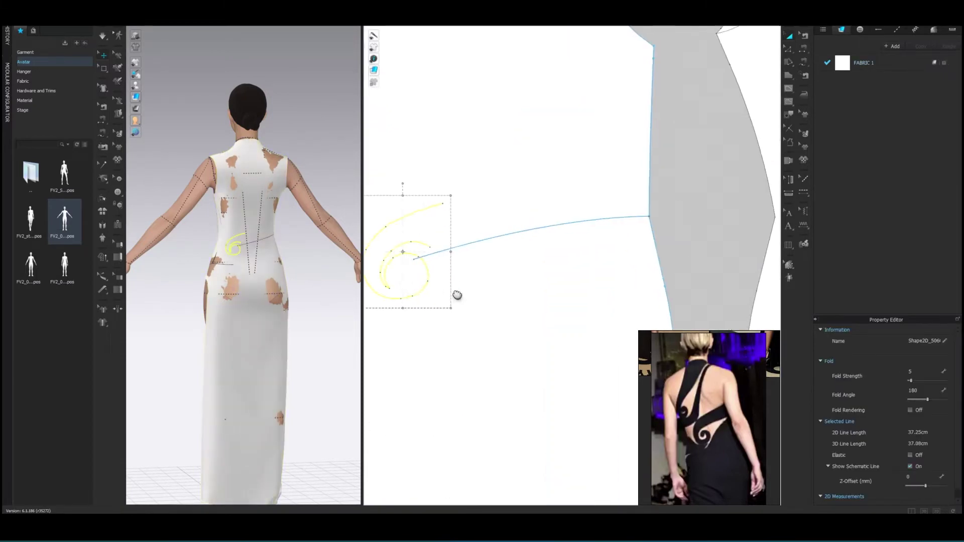
Delete the old spiral shape and the curved internal line across the back piece.
middle_drag(457, 295, 527, 262)
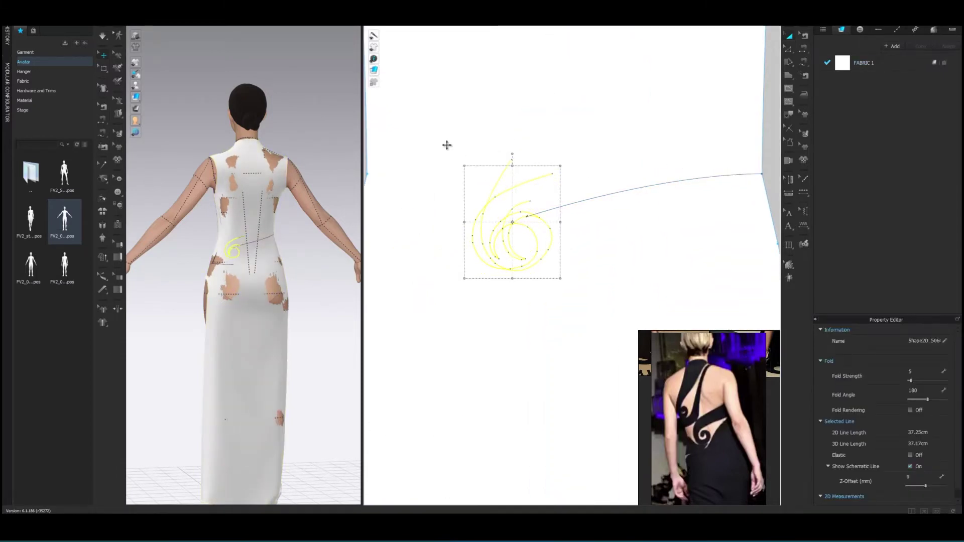
click(518, 245)
click(522, 259)
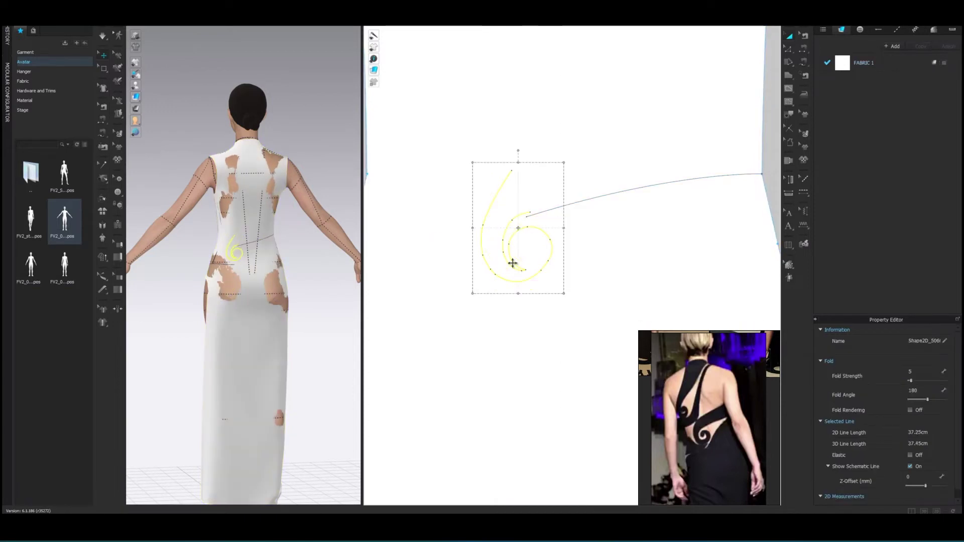
scroll(522, 261, down, 2)
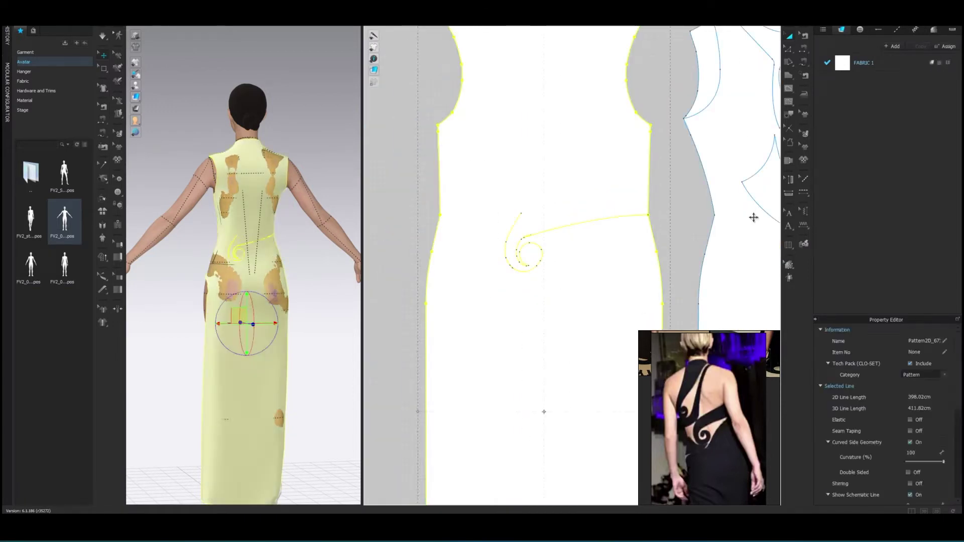
key(Delete)
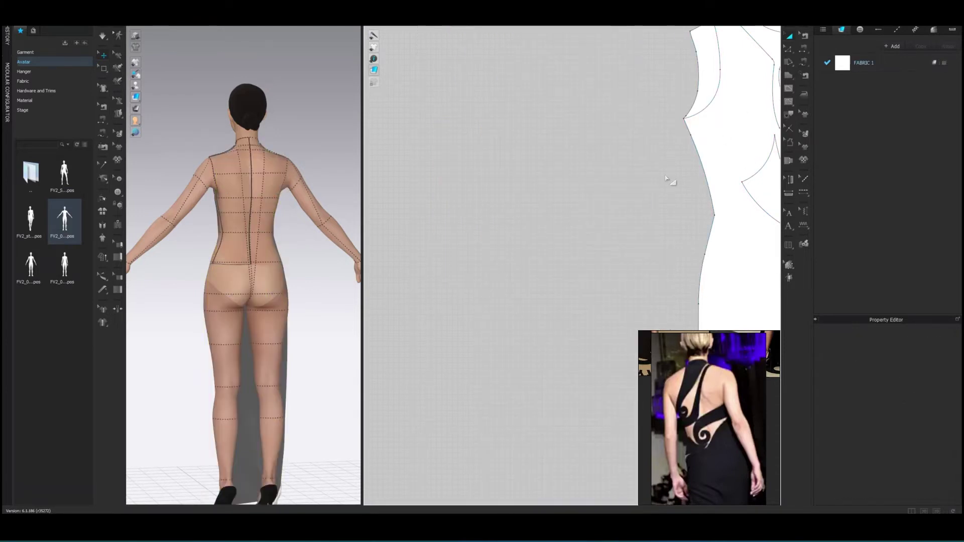
click(592, 225)
click(622, 217)
key(Delete)
Draw a new curved line from the piece's side edge, curling inward into a spiral coil.
click(648, 214)
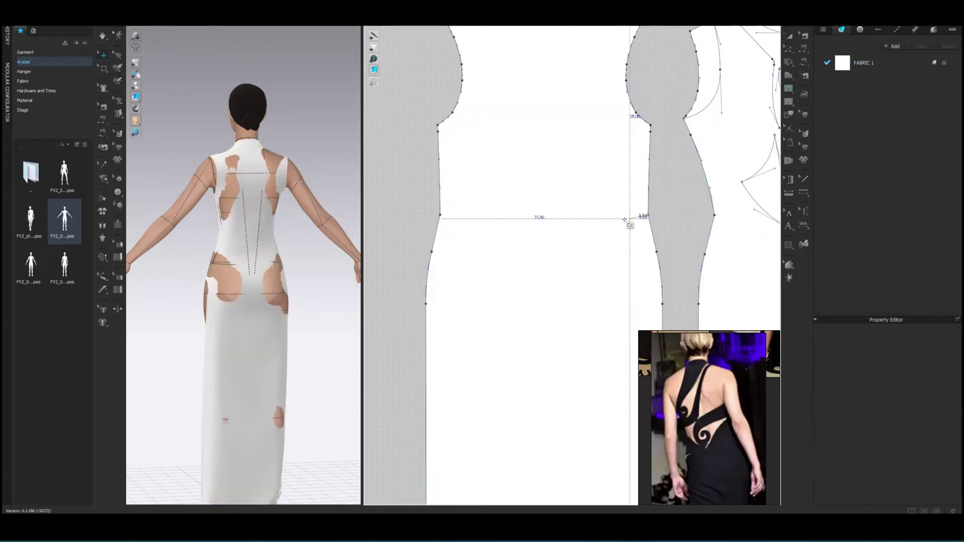
drag(551, 237, 514, 255)
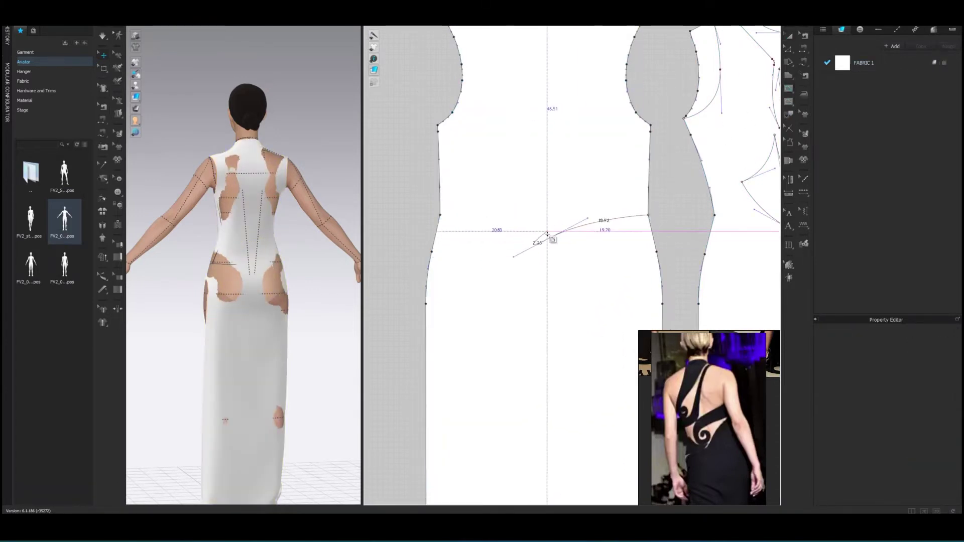
click(527, 252)
drag(532, 263, 540, 278)
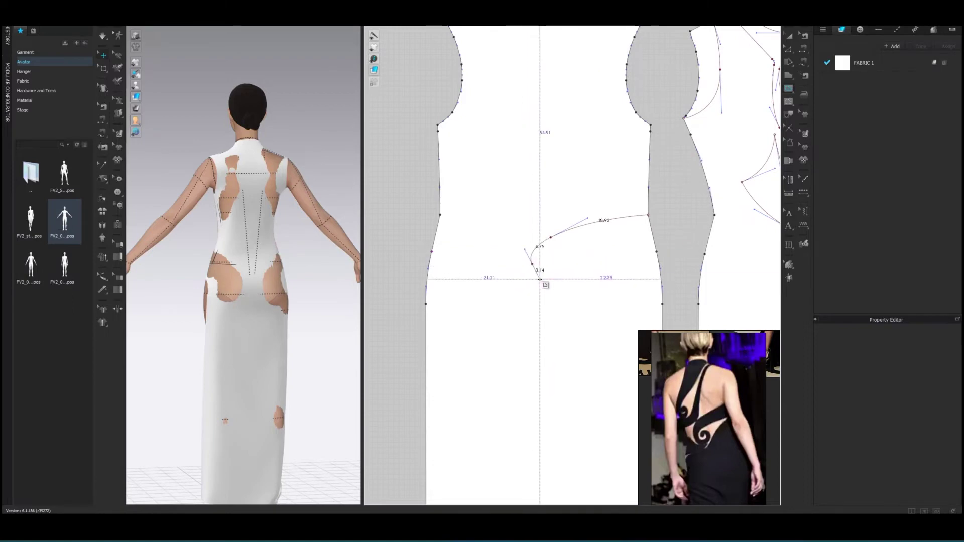
click(553, 272)
click(560, 263)
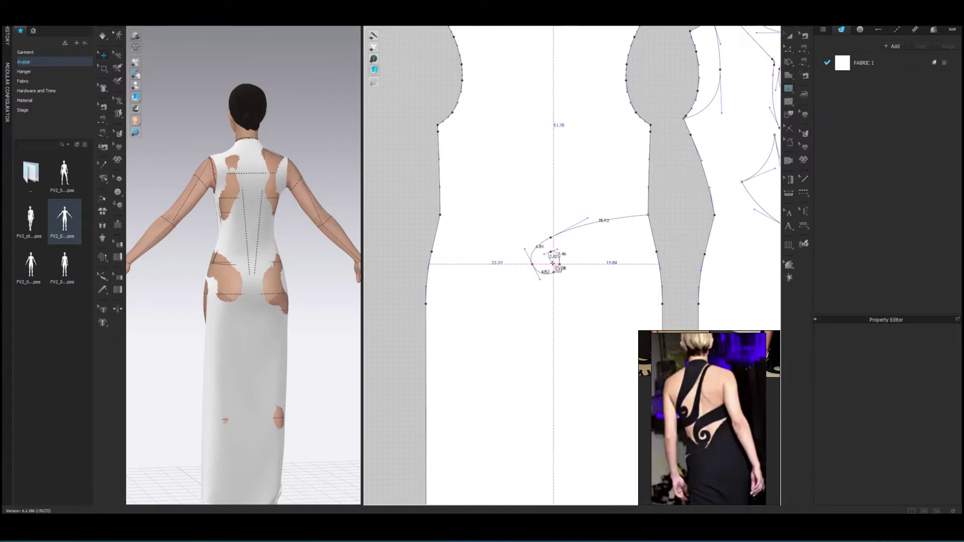
scroll(544, 267, up, 3)
click(562, 259)
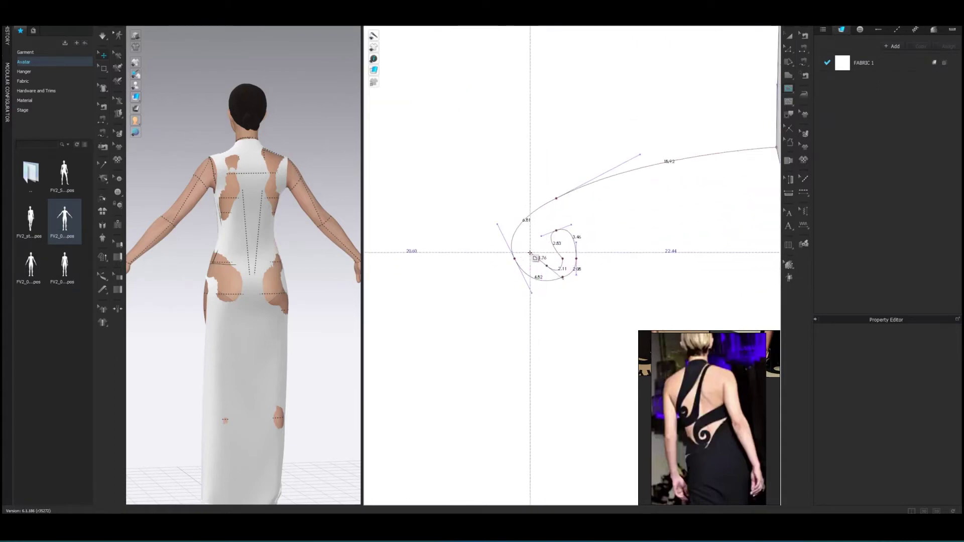
click(547, 221)
click(581, 221)
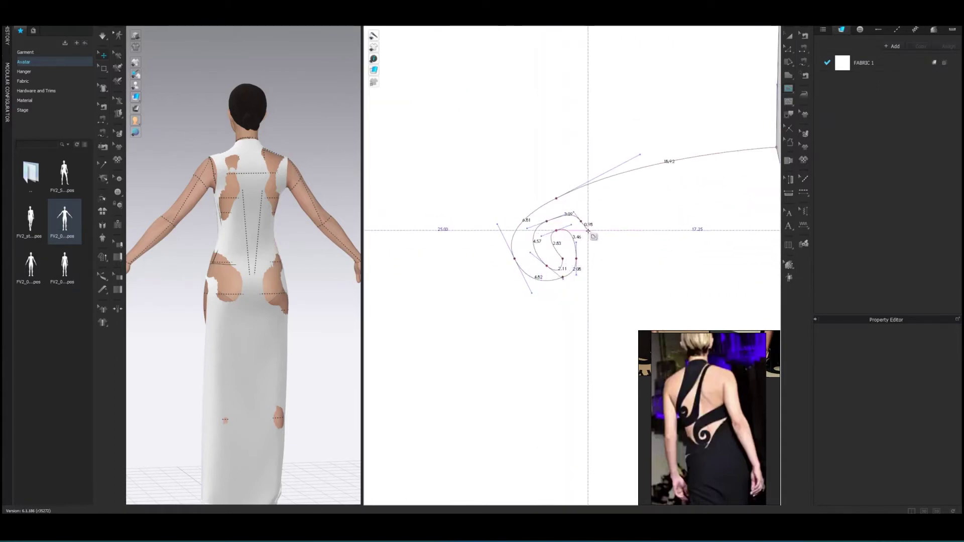
click(596, 263)
click(581, 303)
Redo the spiral's bottom, sweep the outer coil upward, and close it at the start point.
key(BackSpace)
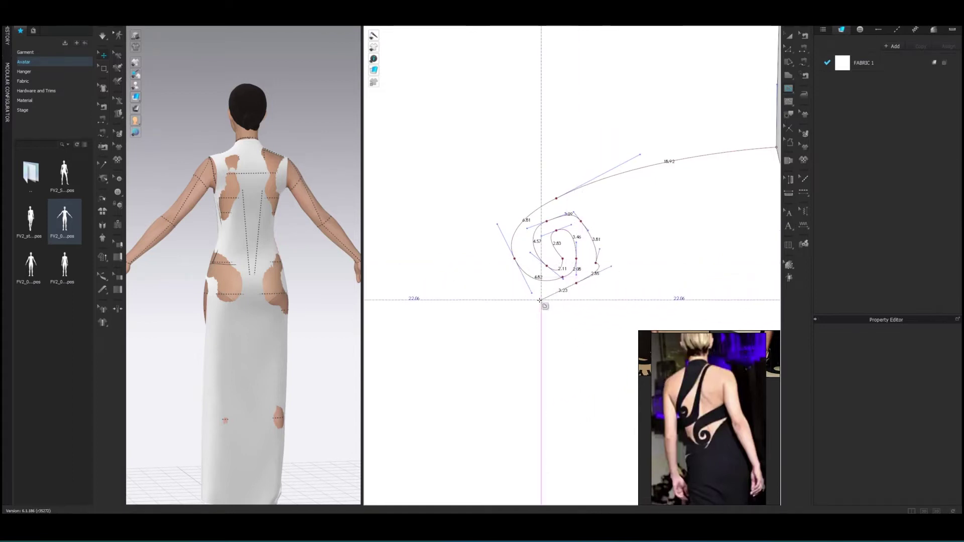
drag(546, 303, 496, 306)
click(487, 252)
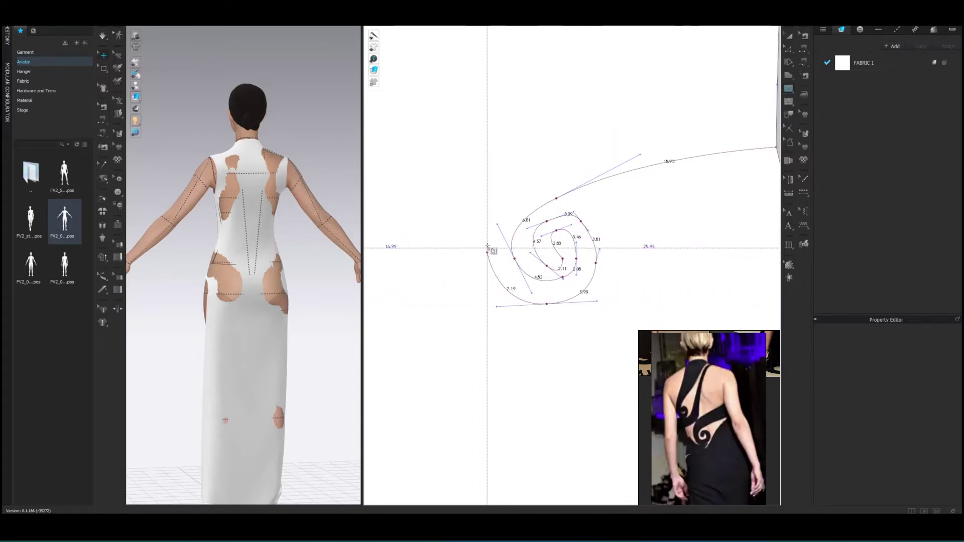
mouse_move(544, 185)
mouse_down()
mouse_move(596, 166)
mouse_move(589, 146)
mouse_up()
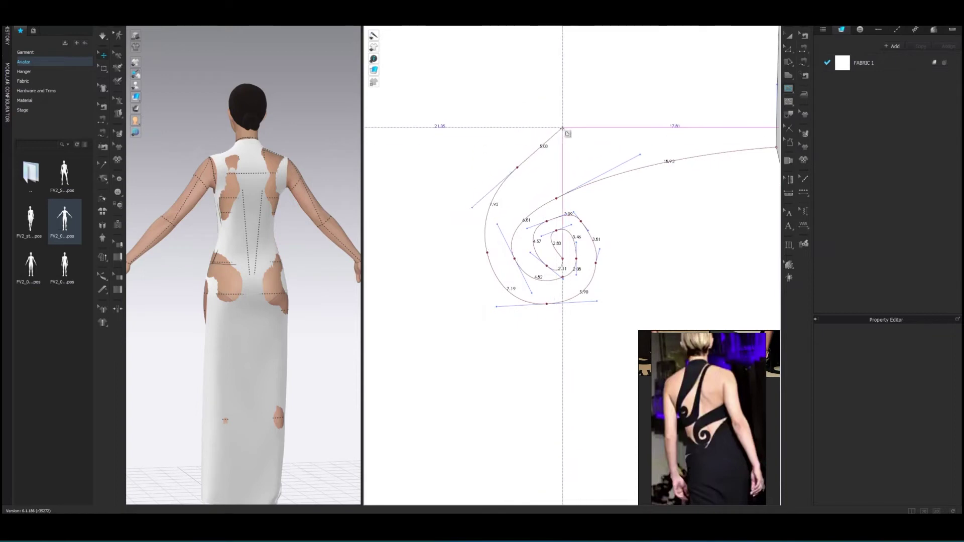
scroll(564, 132, down, 3)
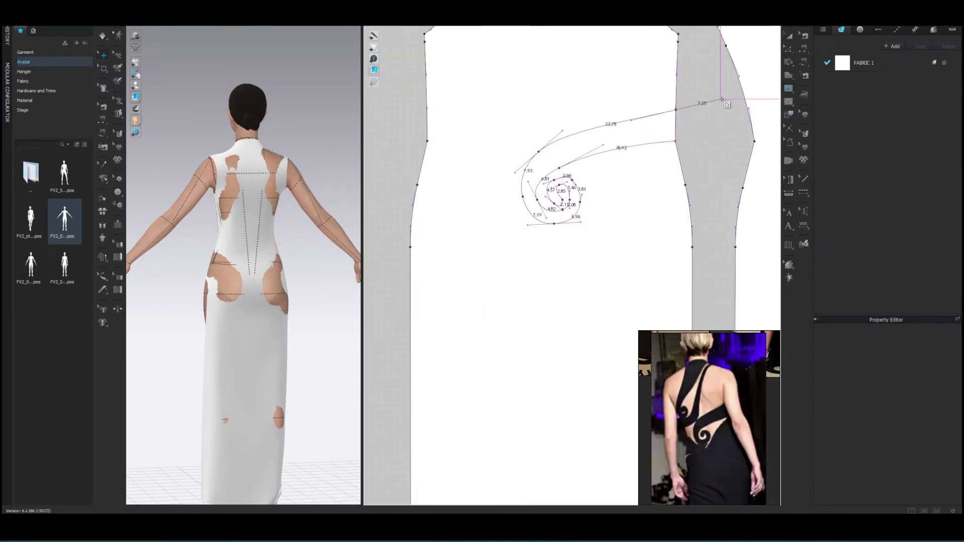
scroll(722, 100, down, 4)
scroll(667, 165, up, 3)
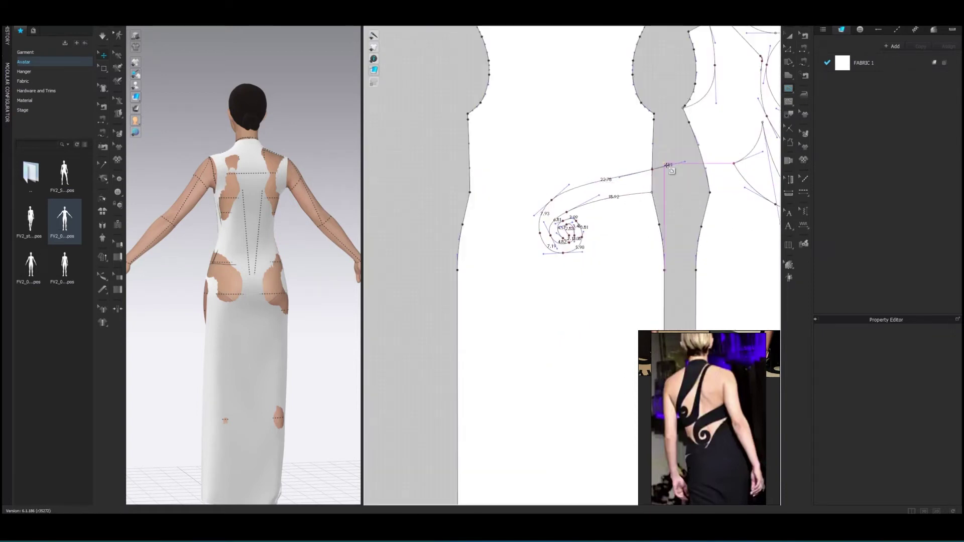
click(639, 170)
mouse_move(301, 269)
right_down()
mouse_move(173, 253)
mouse_move(290, 251)
right_up()
Select the whole back spiral and check it on the avatar, then deselect it.
scroll(703, 183, up, 3)
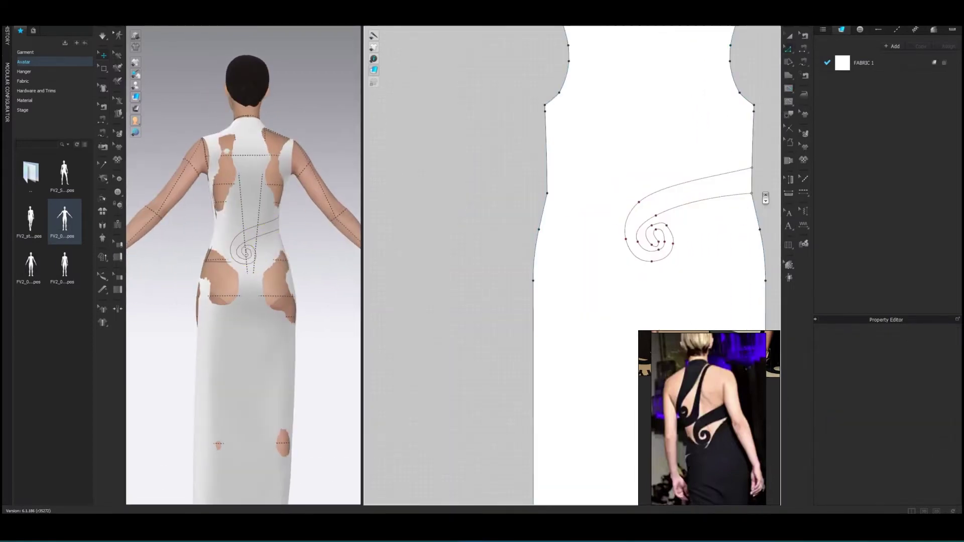
click(703, 203)
drag(570, 140, 710, 280)
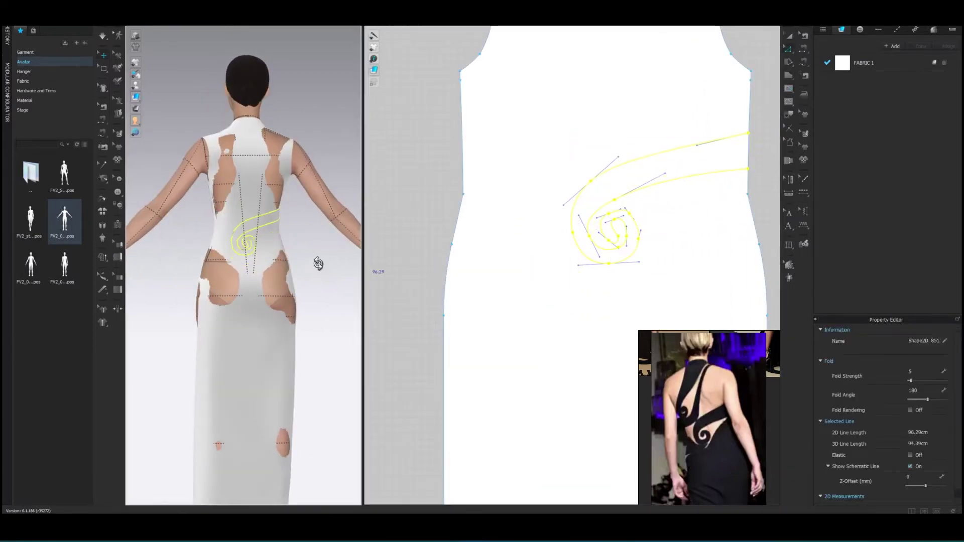
mouse_move(318, 261)
right_down()
mouse_move(241, 264)
mouse_move(312, 276)
right_up()
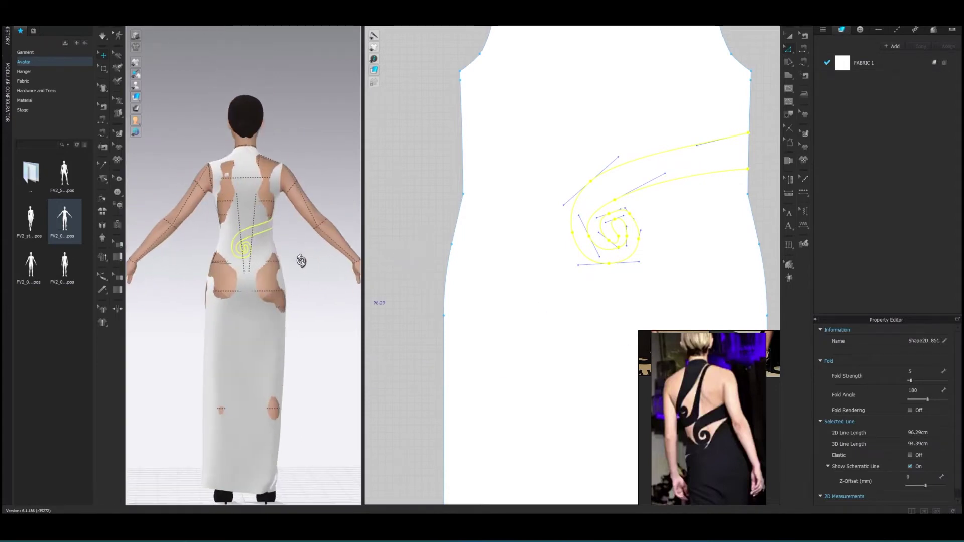
key(Escape)
scroll(649, 222, up, 3)
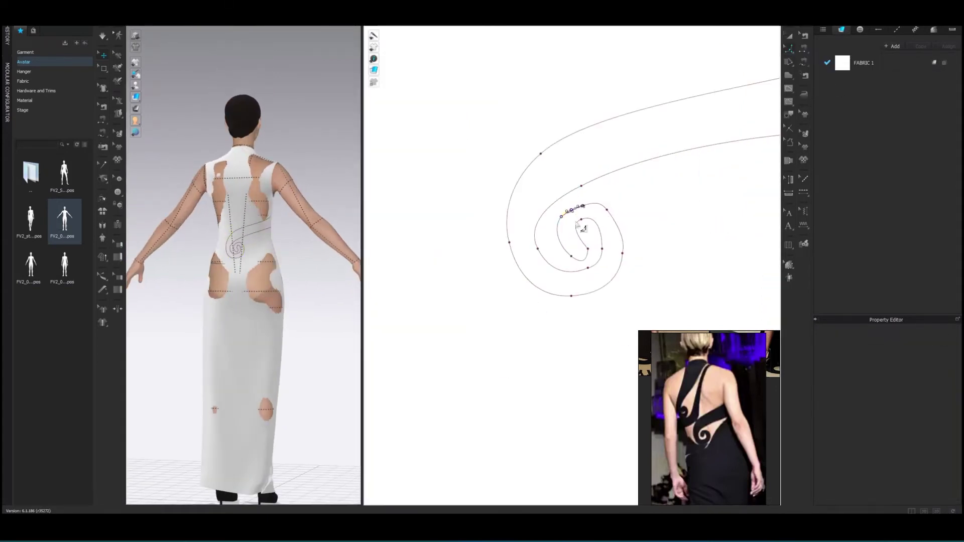
Move inner coil points and adjust their Bezier handles so the spiral curves flow smoothly.
click(608, 209)
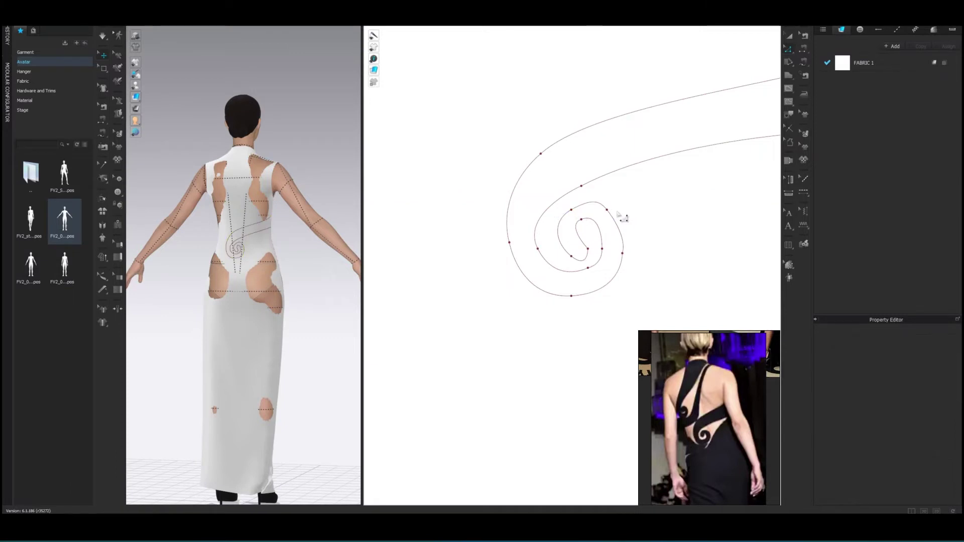
mouse_move(610, 211)
mouse_down()
mouse_move(621, 220)
mouse_move(575, 203)
mouse_up()
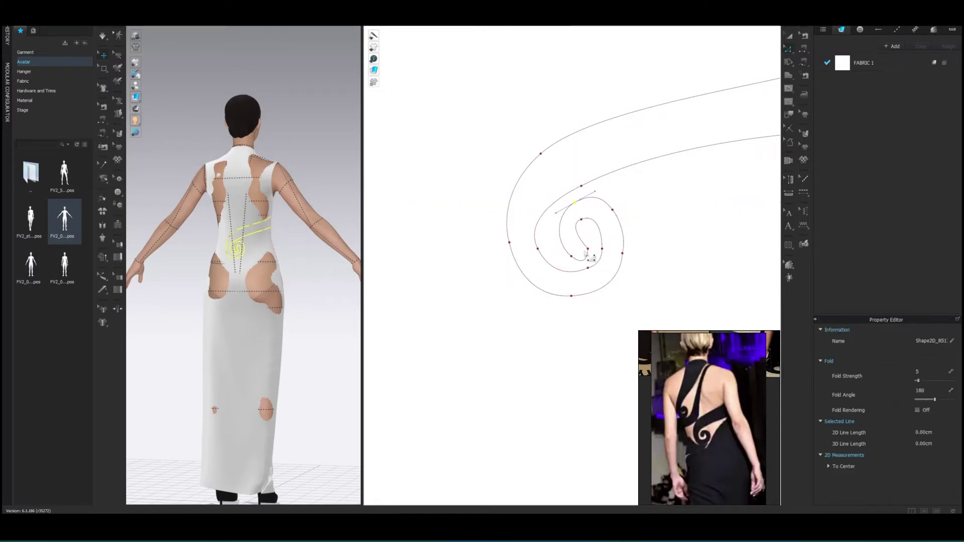
click(622, 253)
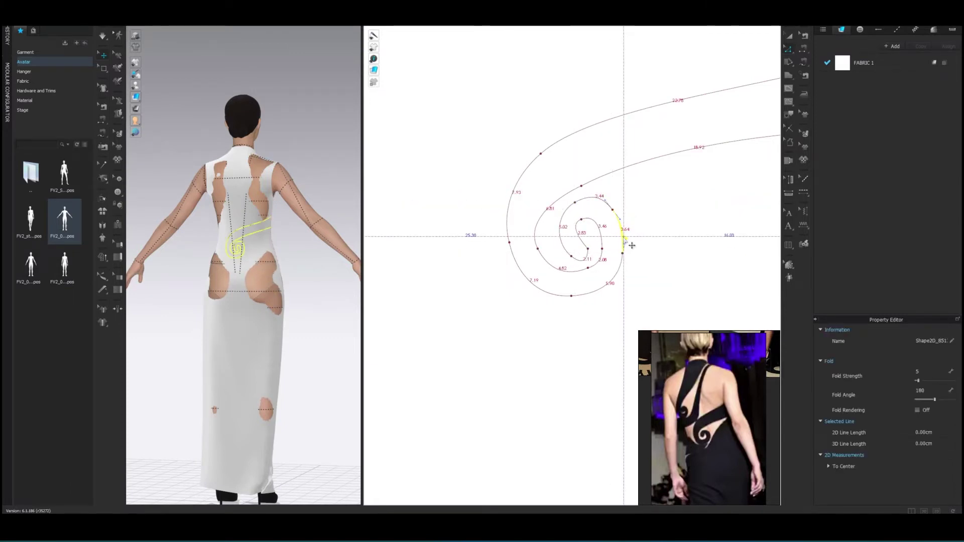
click(789, 50)
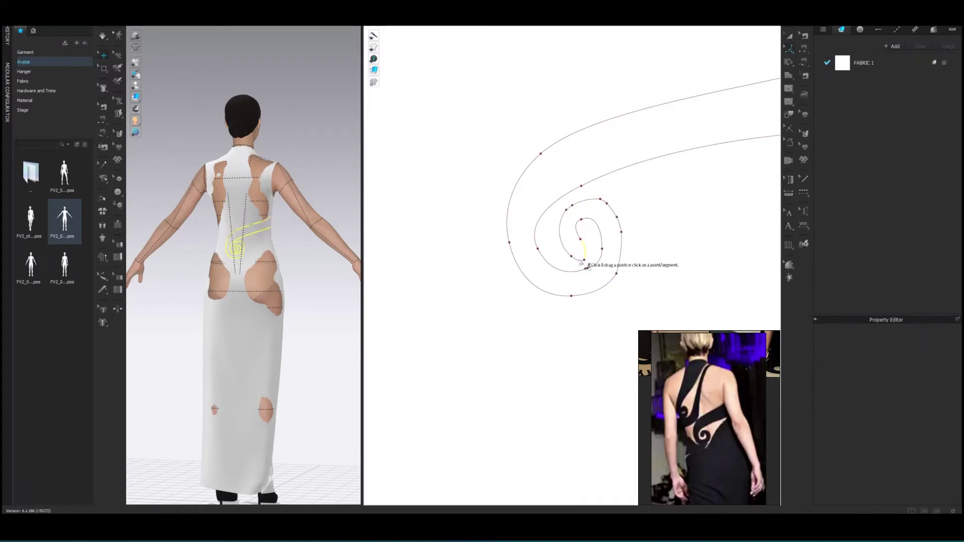
drag(585, 267, 600, 258)
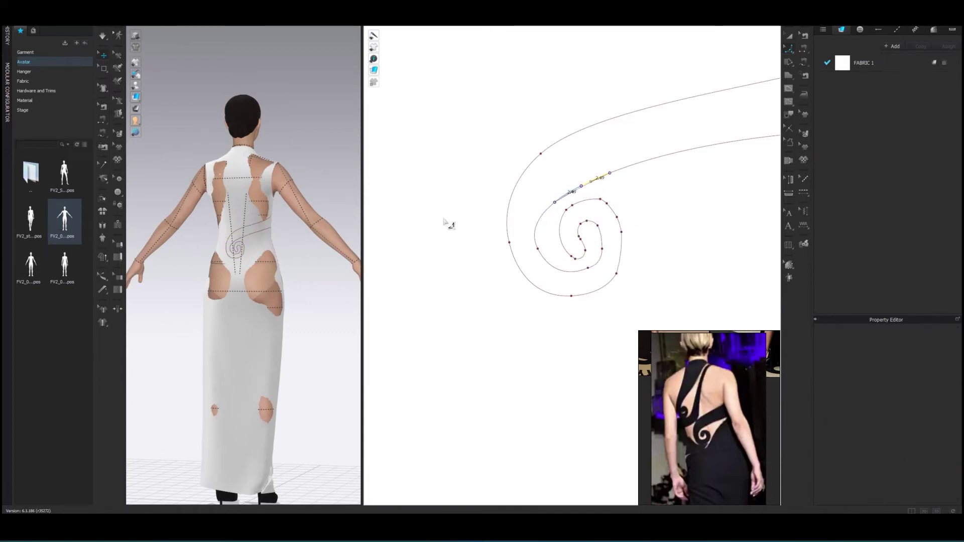
click(555, 202)
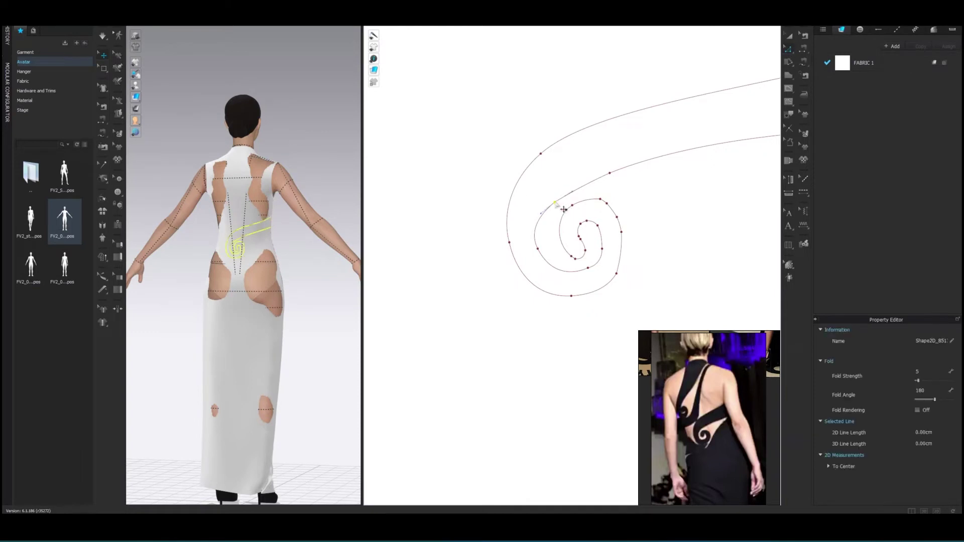
mouse_move(571, 190)
mouse_down()
mouse_move(651, 201)
mouse_move(690, 126)
mouse_up()
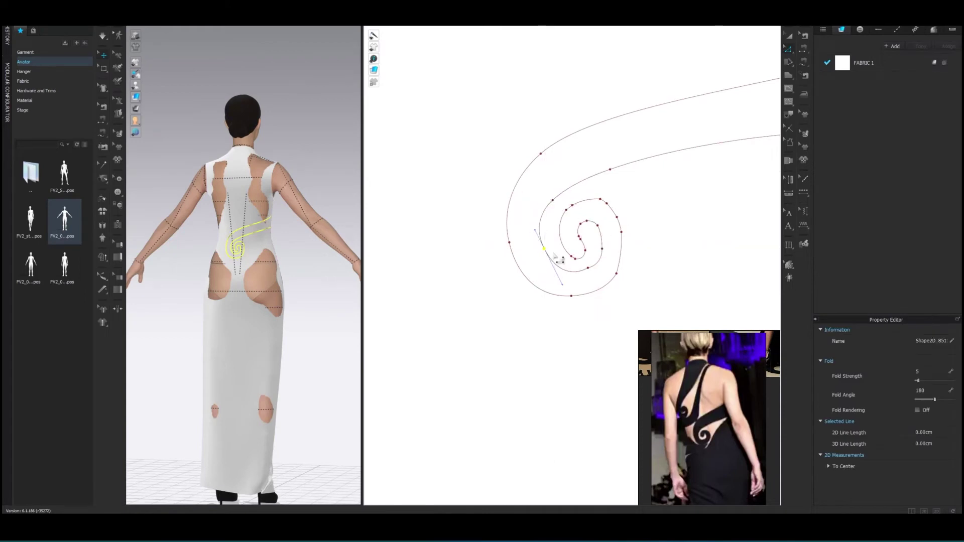
drag(563, 285, 563, 274)
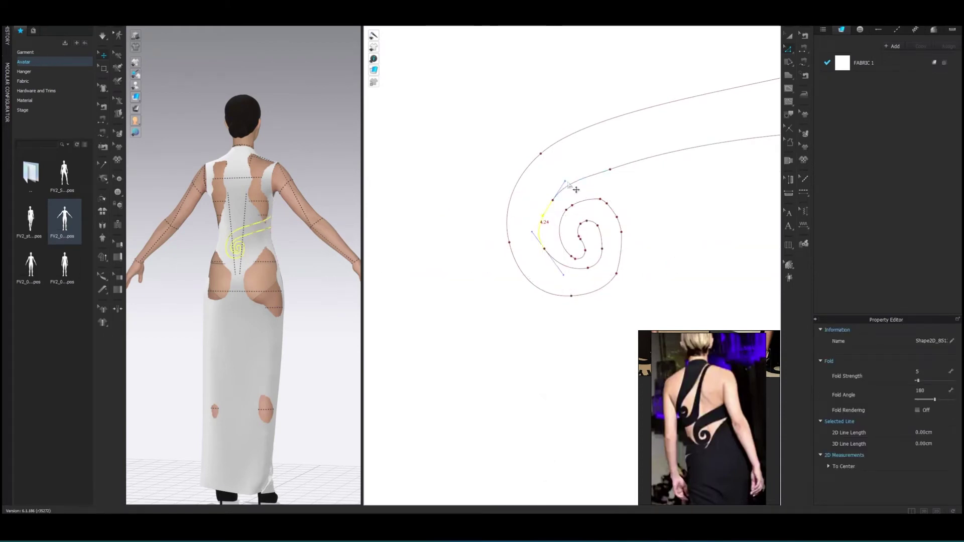
drag(576, 190, 557, 208)
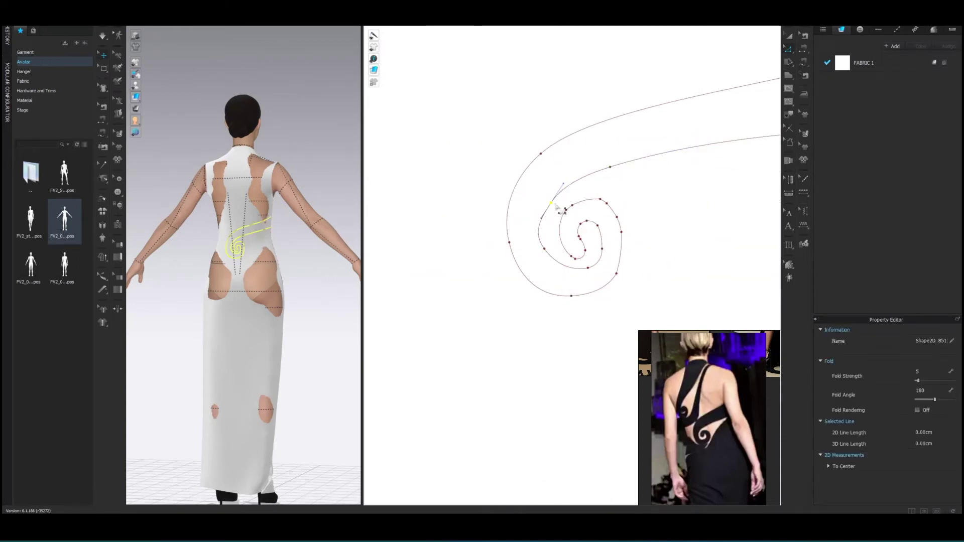
Add a midpoint on the spiral's inner coil segment and nudge it toward the lower left.
key(Escape)
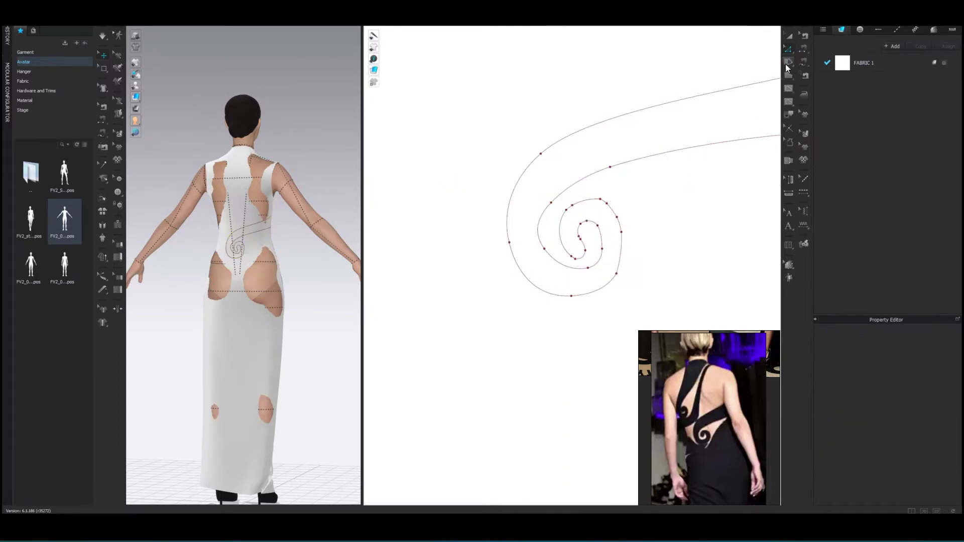
click(509, 239)
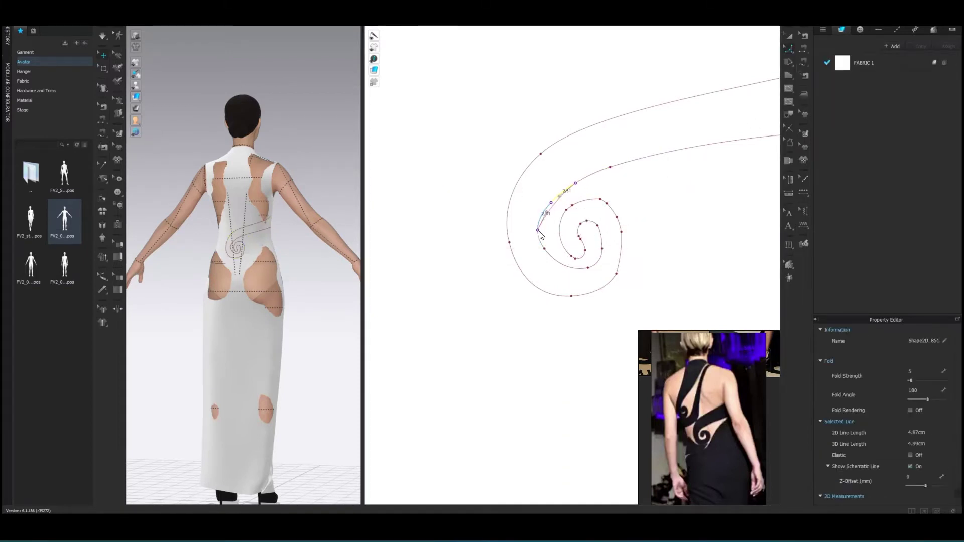
click(581, 186)
click(563, 268)
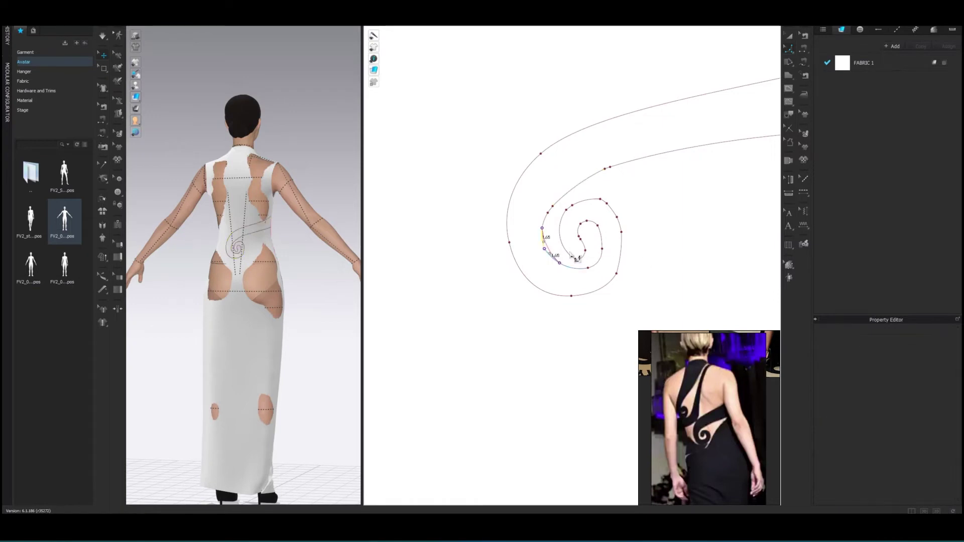
click(634, 203)
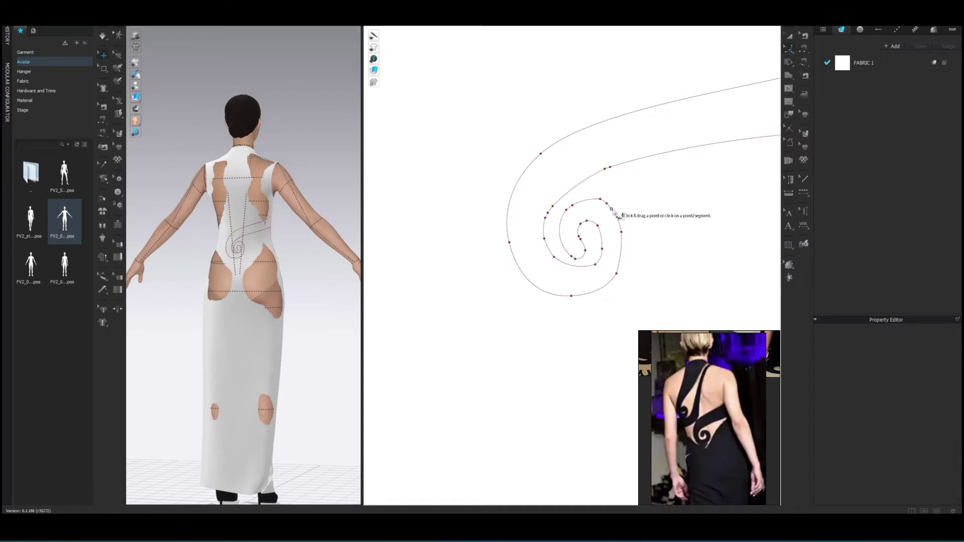
click(585, 179)
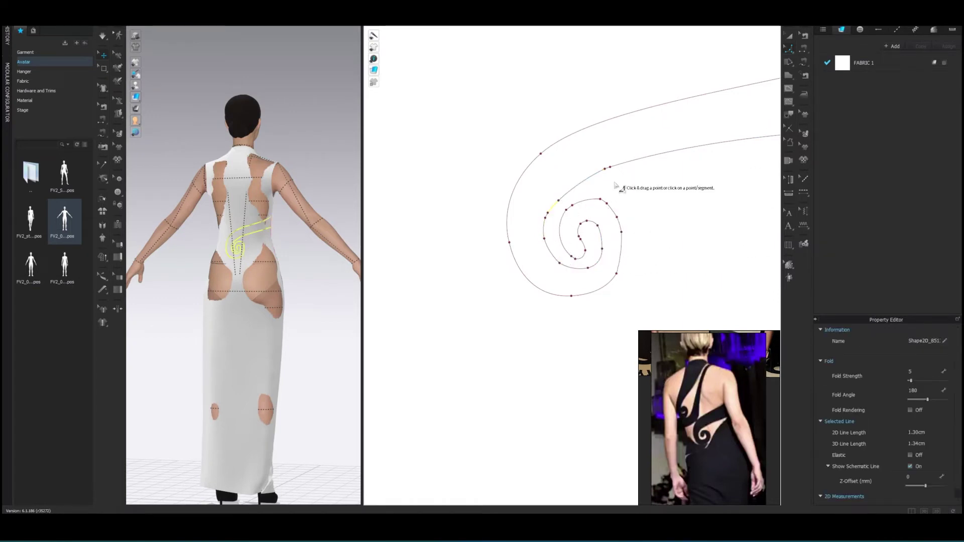
click(575, 183)
drag(575, 182, 566, 192)
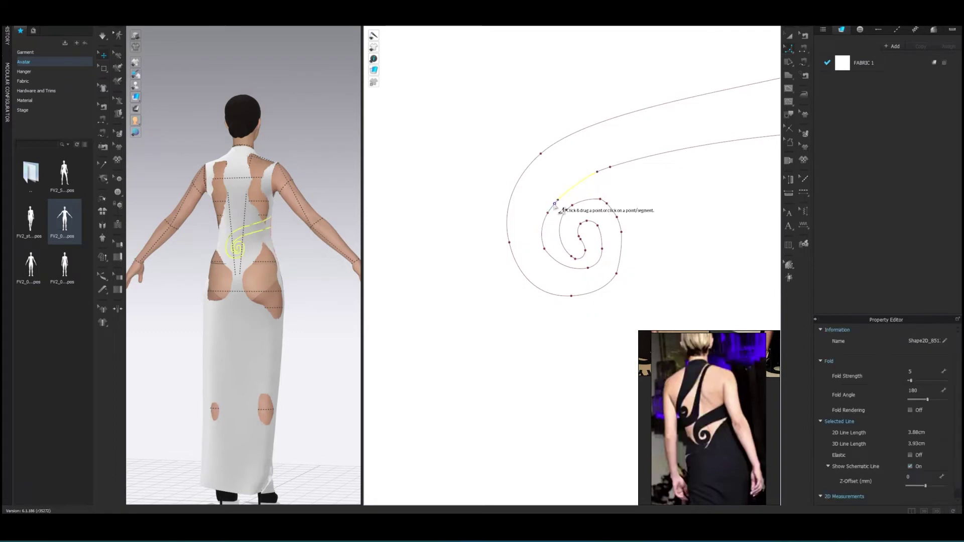
Fine-tune the spiral's left and inner points, undo one point move, and zoom out.
click(574, 234)
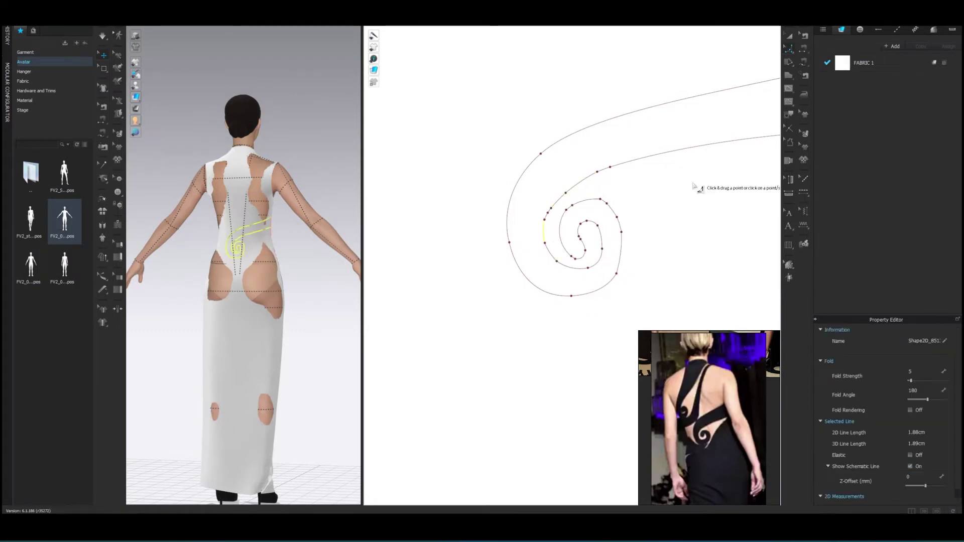
click(695, 187)
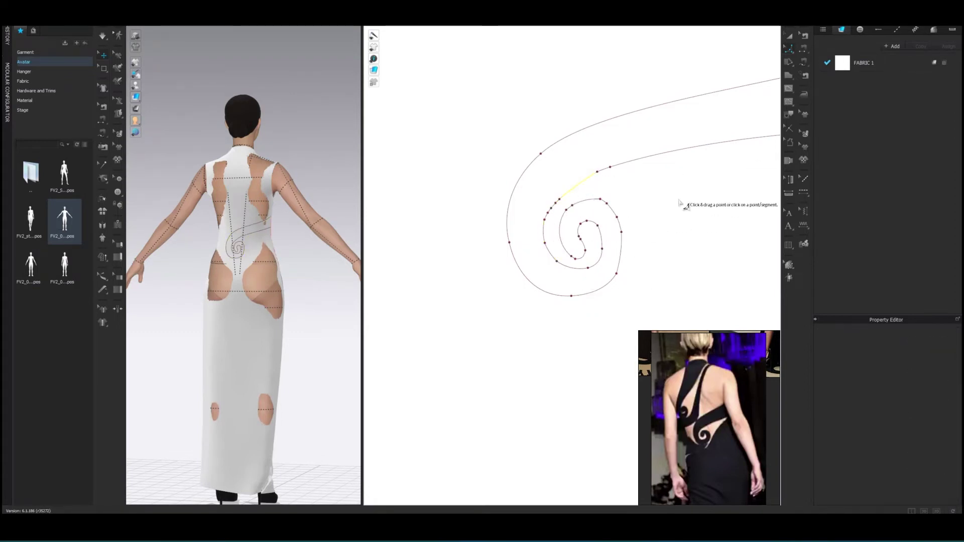
click(556, 213)
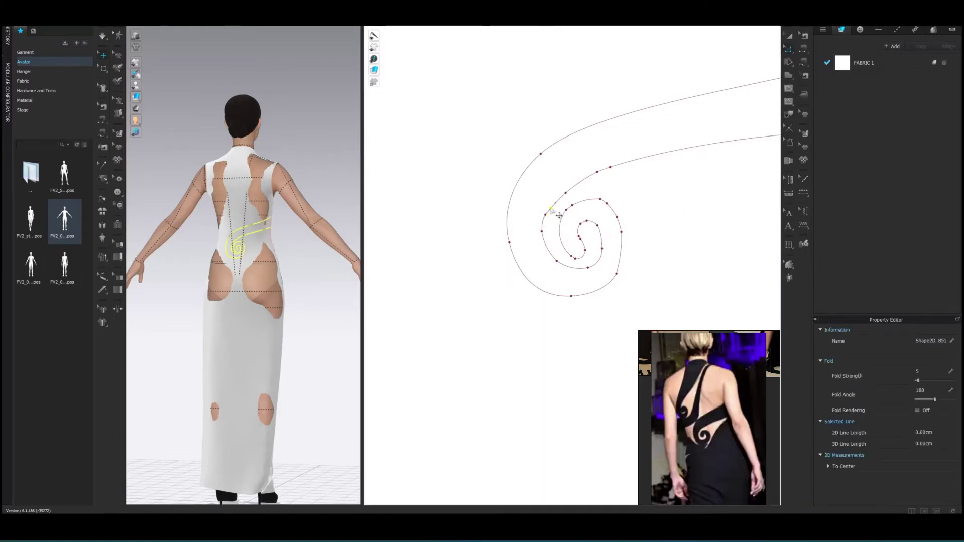
drag(558, 215, 569, 189)
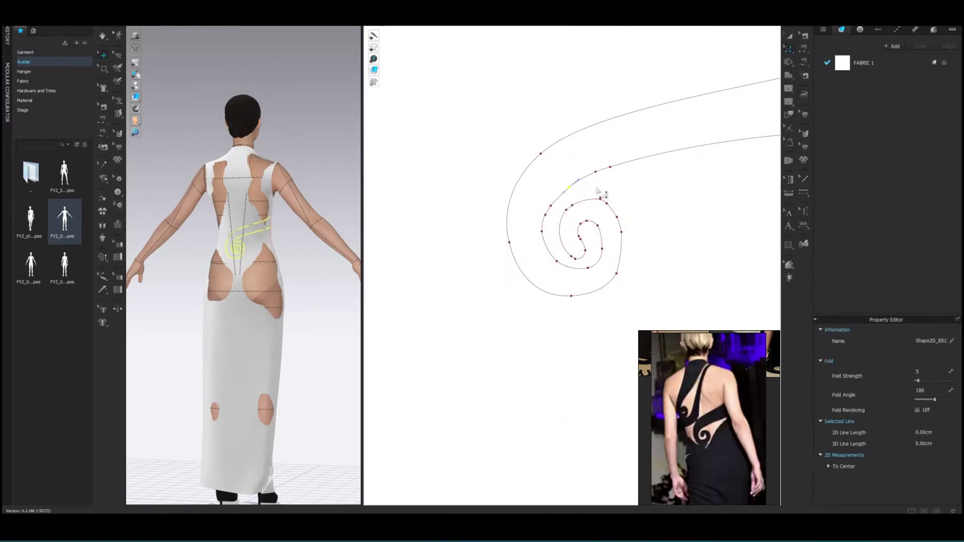
key(ctrl+z)
click(666, 201)
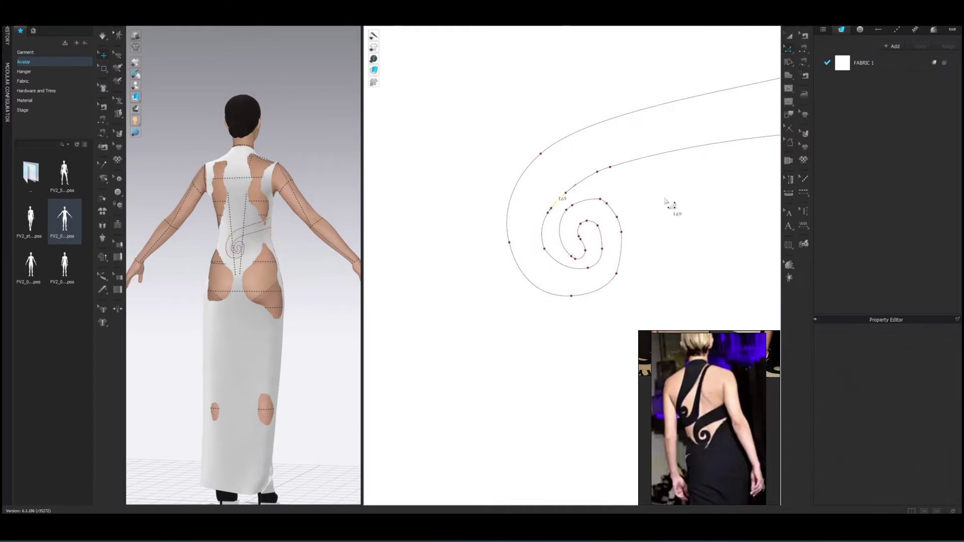
click(591, 266)
click(633, 265)
scroll(680, 262, down, 5)
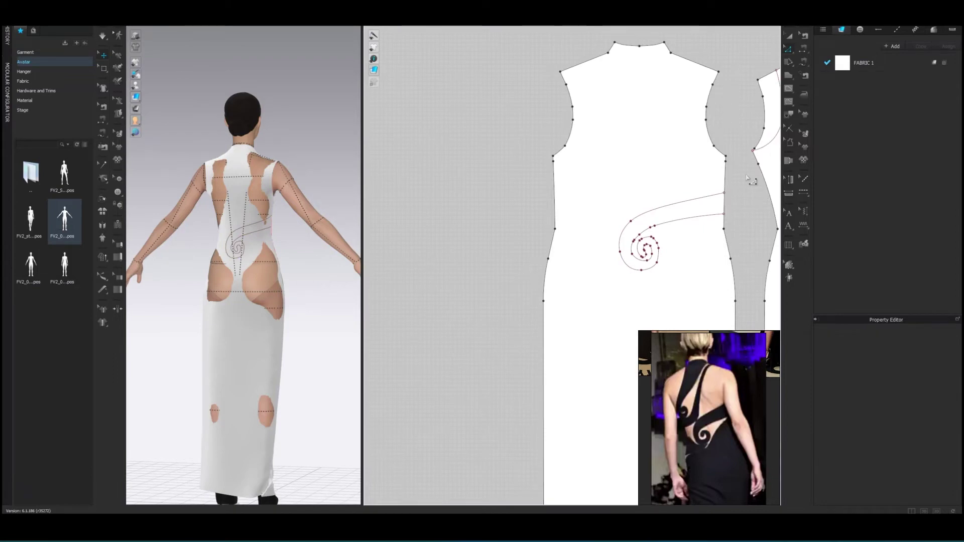
Paste a copy of the spiral higher on the back piece and delete the old lower spiral line.
right_drag(750, 180, 478, 186)
click(703, 186)
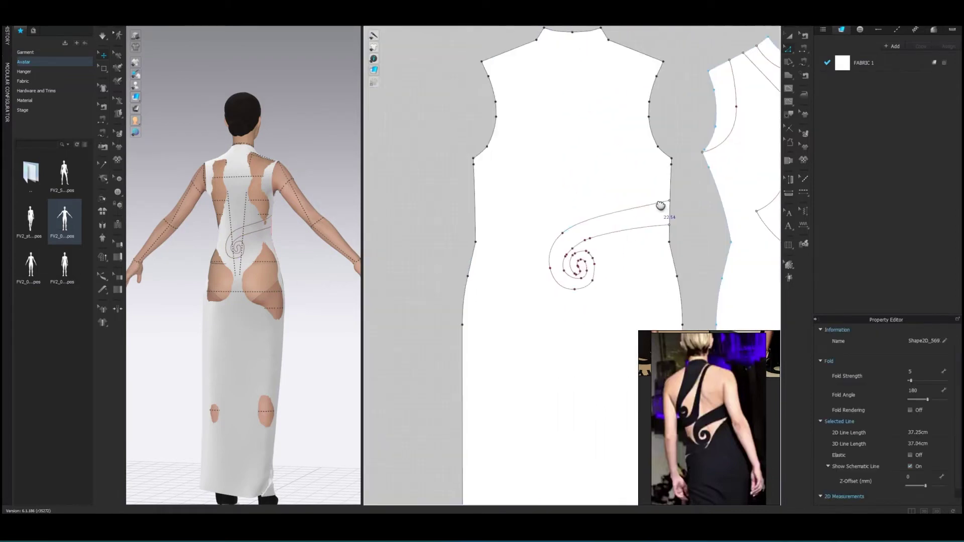
click(545, 173)
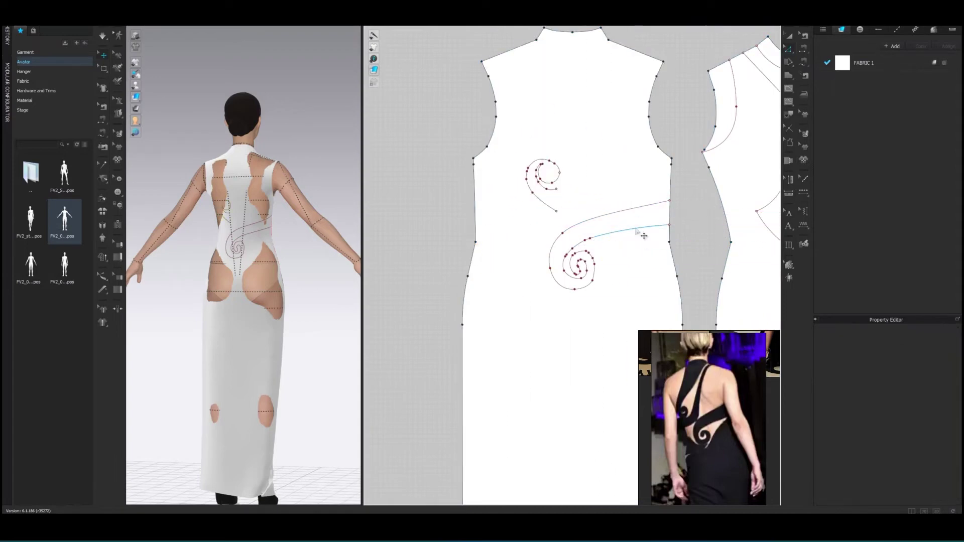
click(591, 273)
key(Delete)
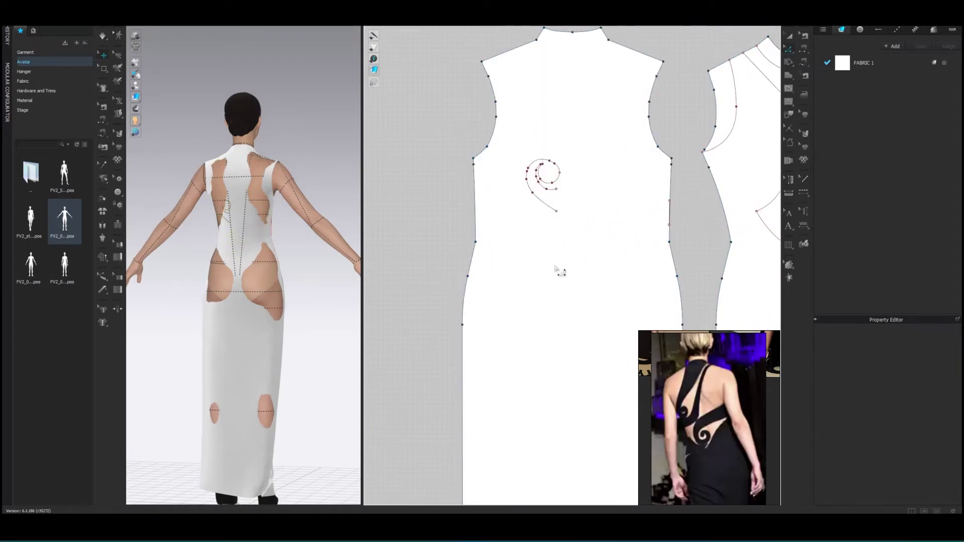
click(578, 235)
click(643, 223)
Move the whole copied spiral down onto the ends of the two tail lines.
click(548, 209)
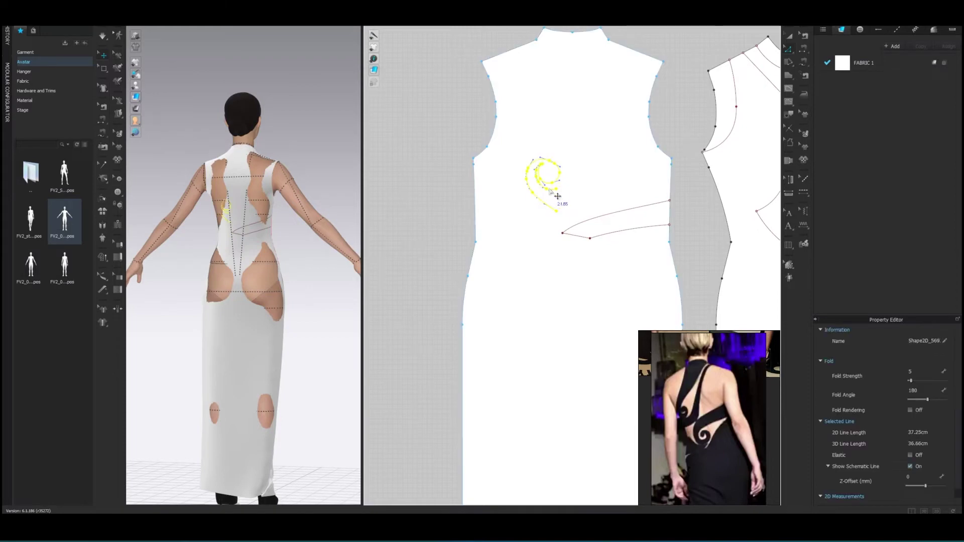
right_click(548, 188)
click(604, 378)
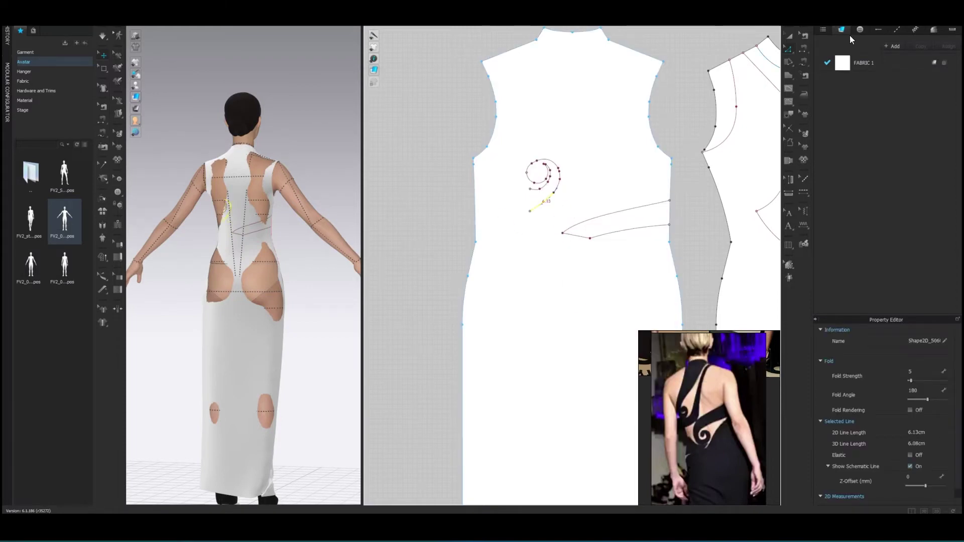
click(553, 171)
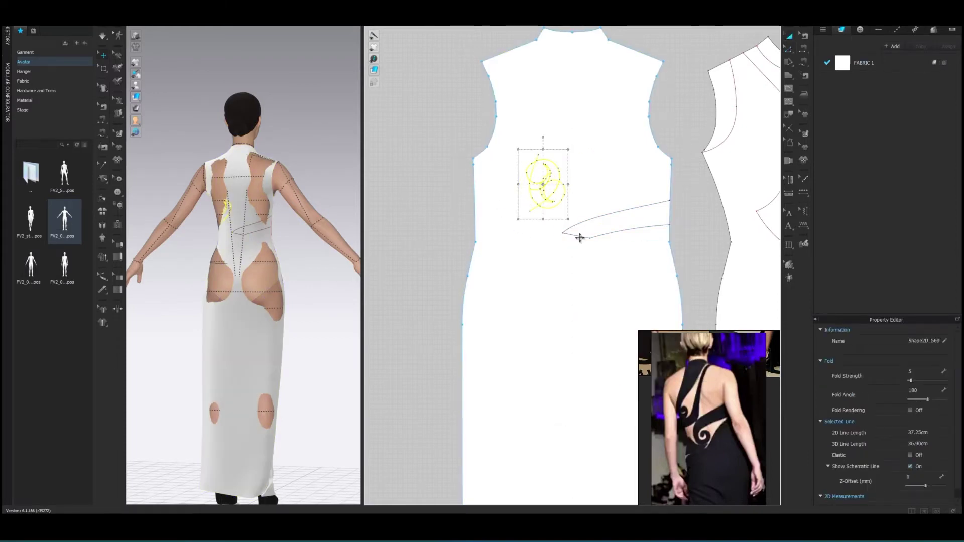
drag(550, 203, 590, 266)
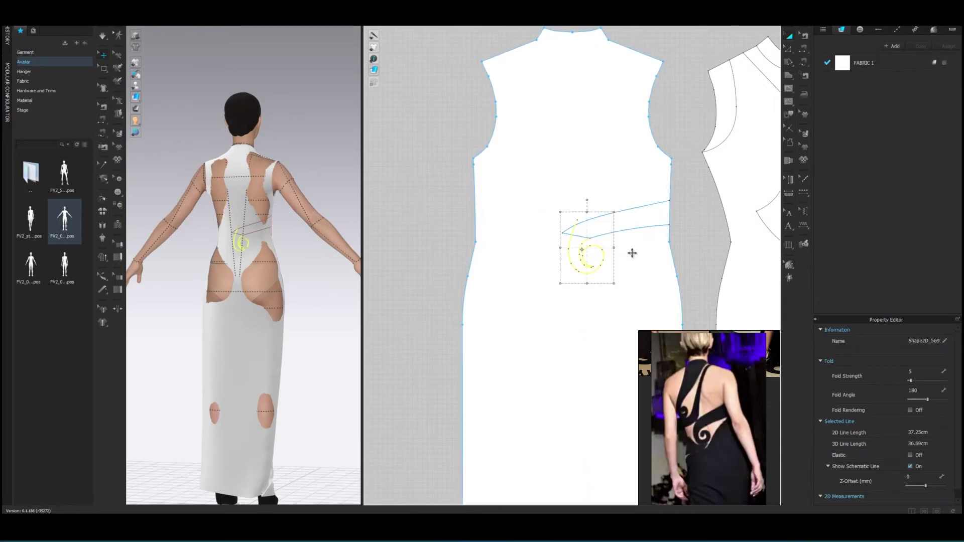
click(585, 225)
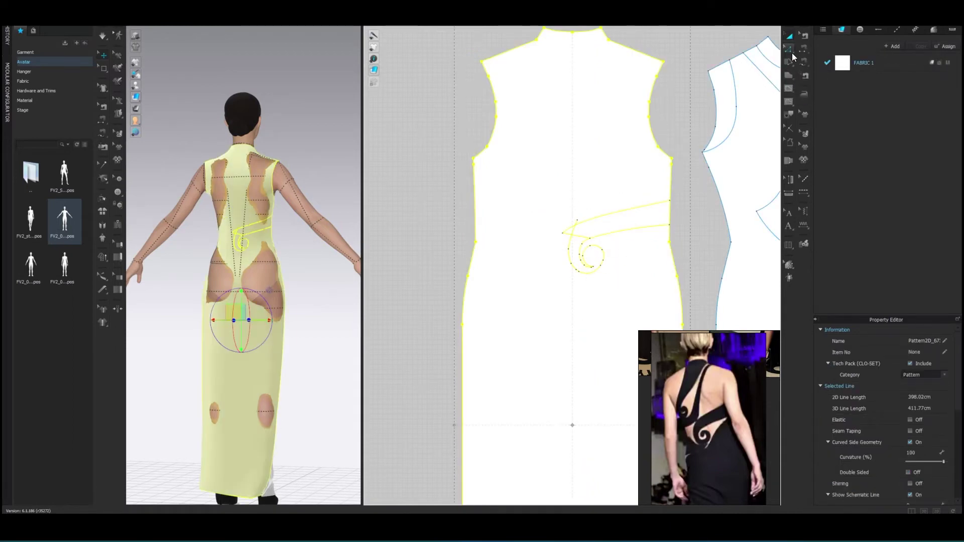
Draw a line from the spiral's top endpoint to the back piece's right edge and merge the spiral's end points.
click(791, 50)
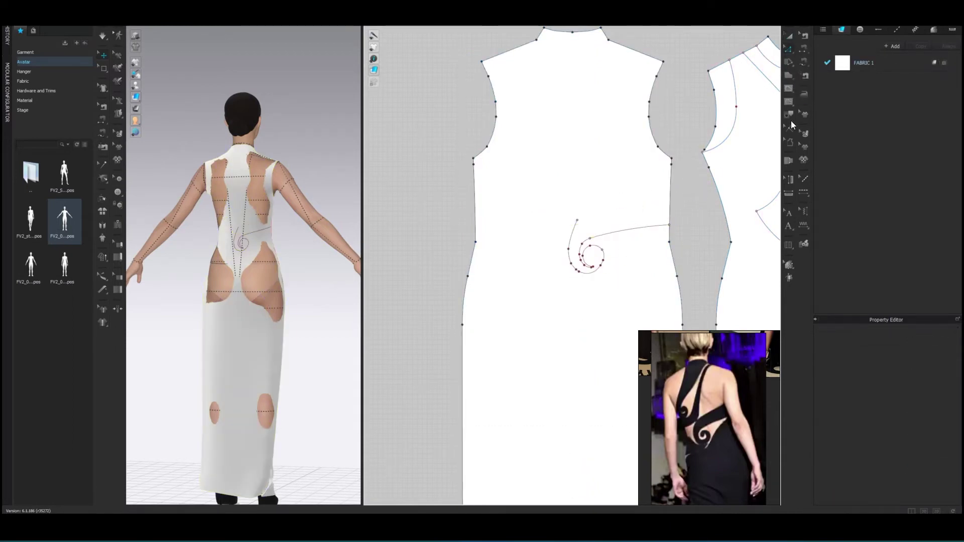
drag(577, 222, 582, 225)
click(582, 225)
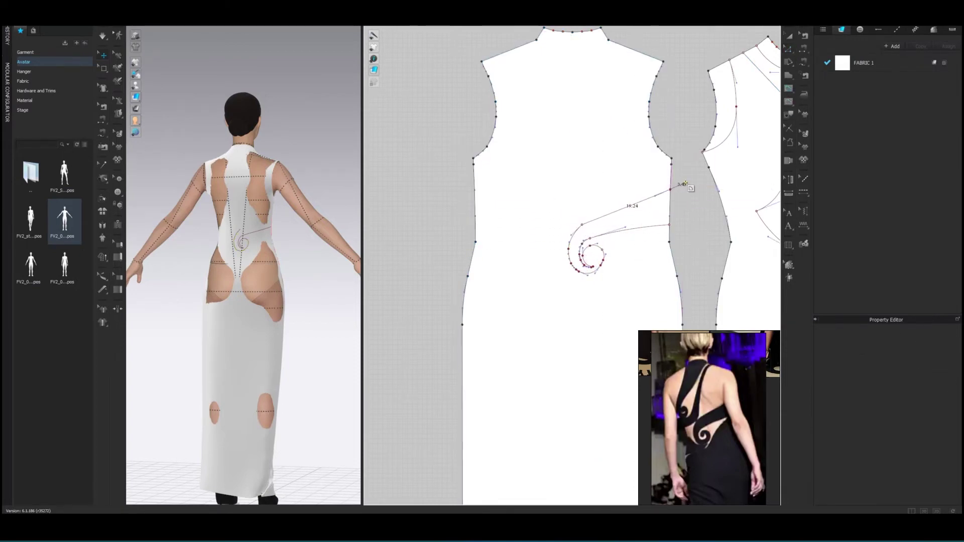
click(671, 189)
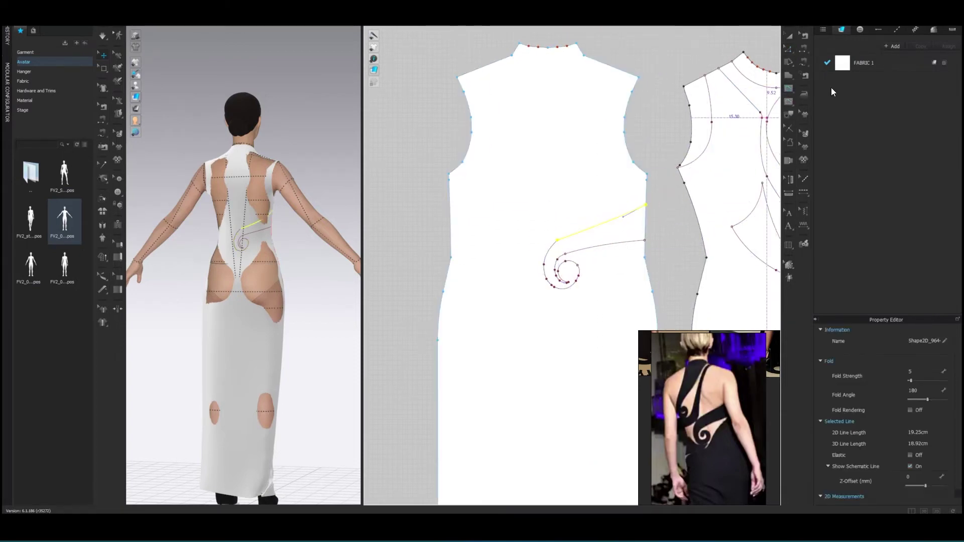
click(557, 241)
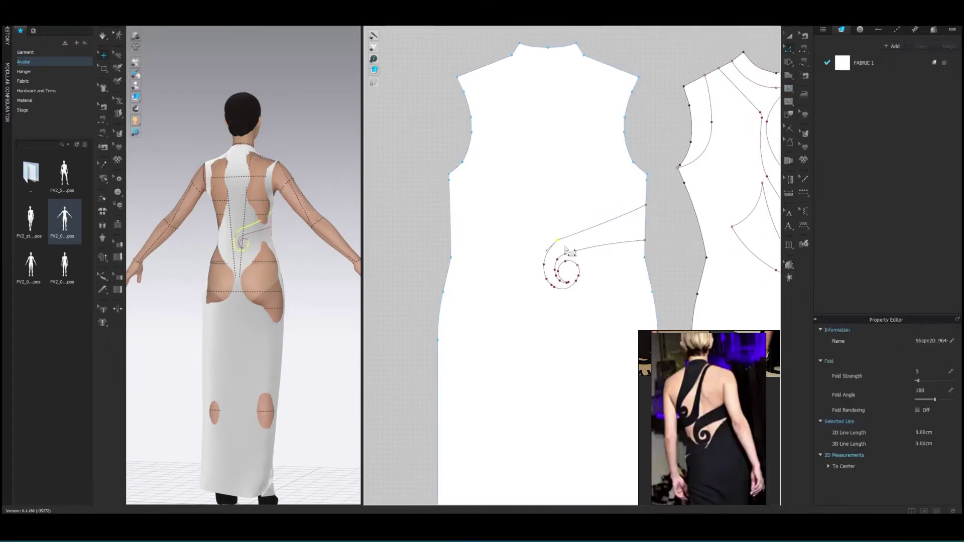
right_click(558, 241)
click(573, 304)
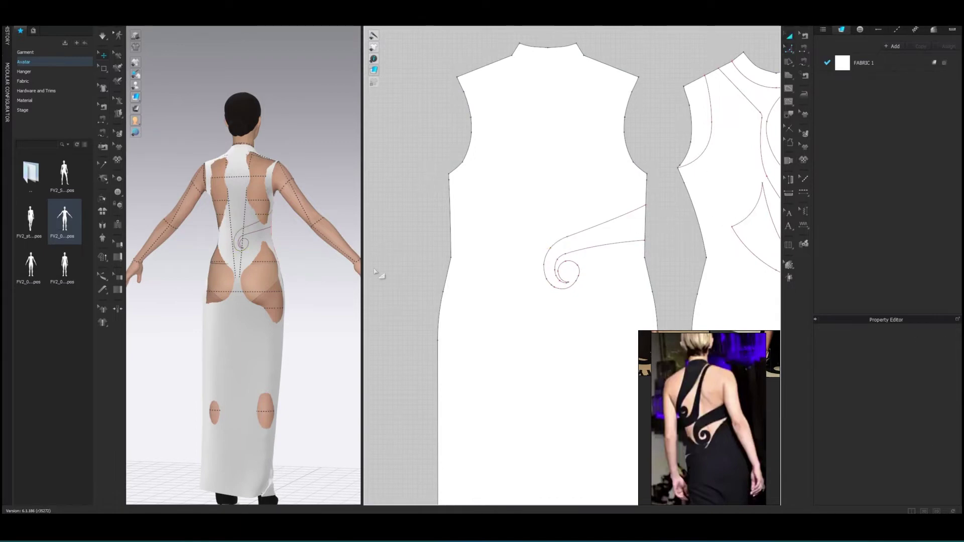
Simulate the dress and view the spiral lines on the avatar's front and back.
key(space)
right_drag(288, 252, 314, 282)
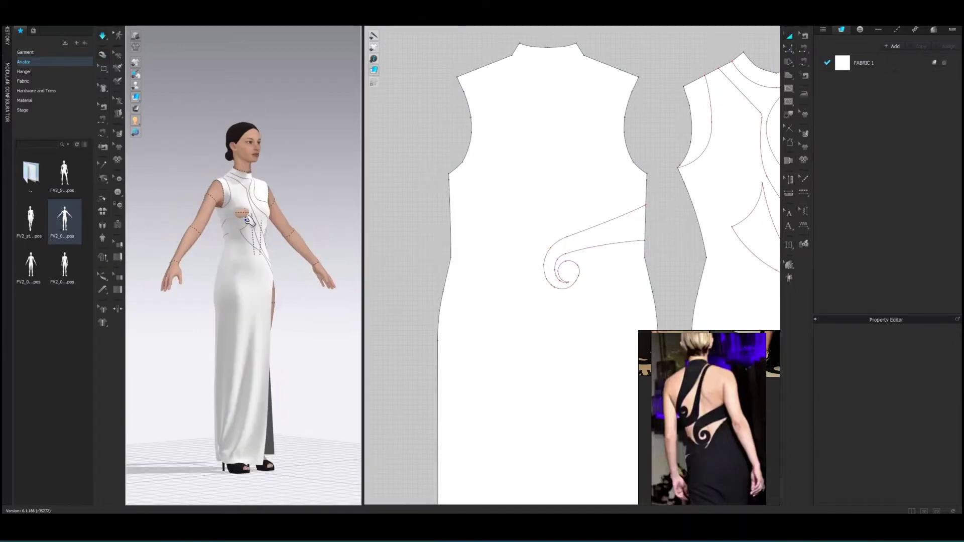
mouse_move(248, 220)
right_down()
mouse_move(287, 281)
mouse_move(297, 252)
mouse_move(297, 308)
mouse_move(272, 278)
right_up()
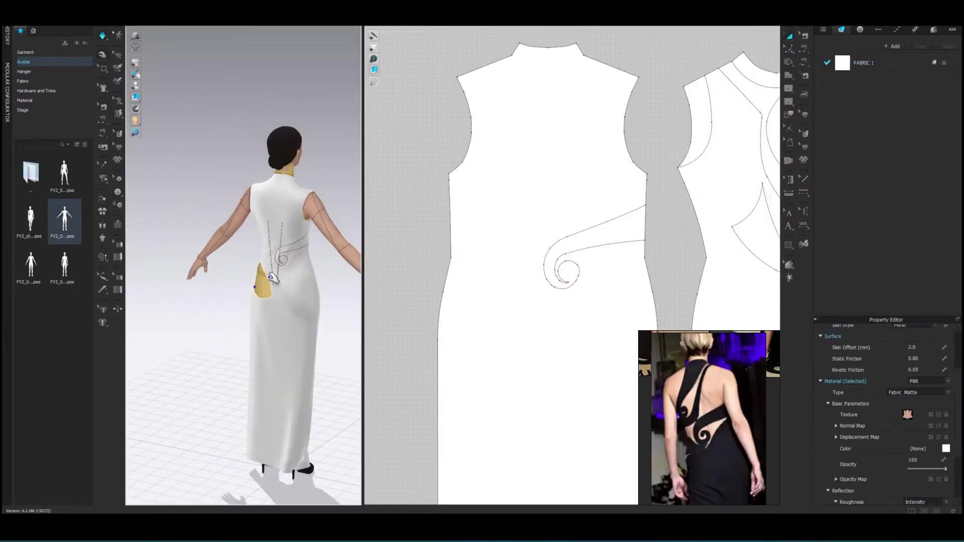
click(272, 278)
mouse_move(286, 383)
right_down()
mouse_move(283, 288)
mouse_move(290, 456)
mouse_move(323, 445)
right_up()
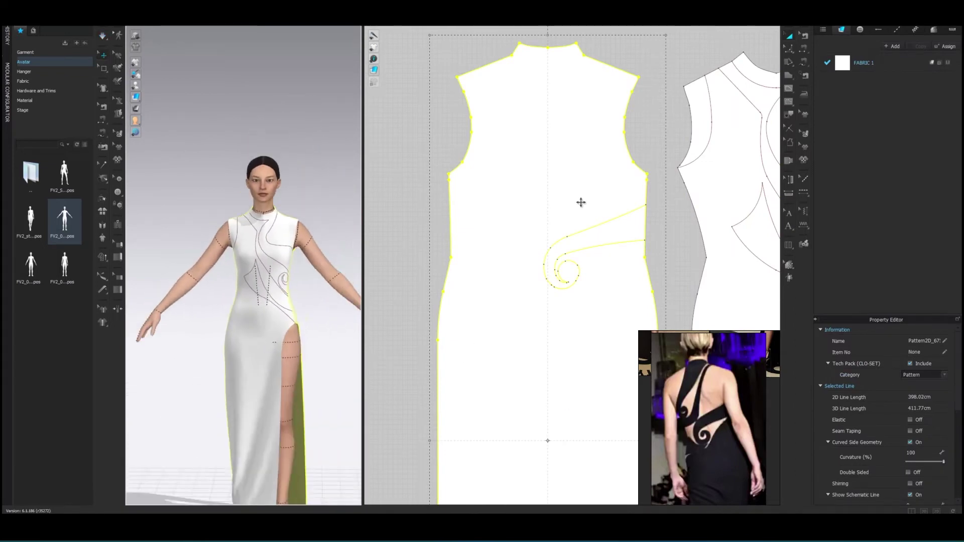
scroll(582, 205, up, 1)
scroll(596, 216, down, 4)
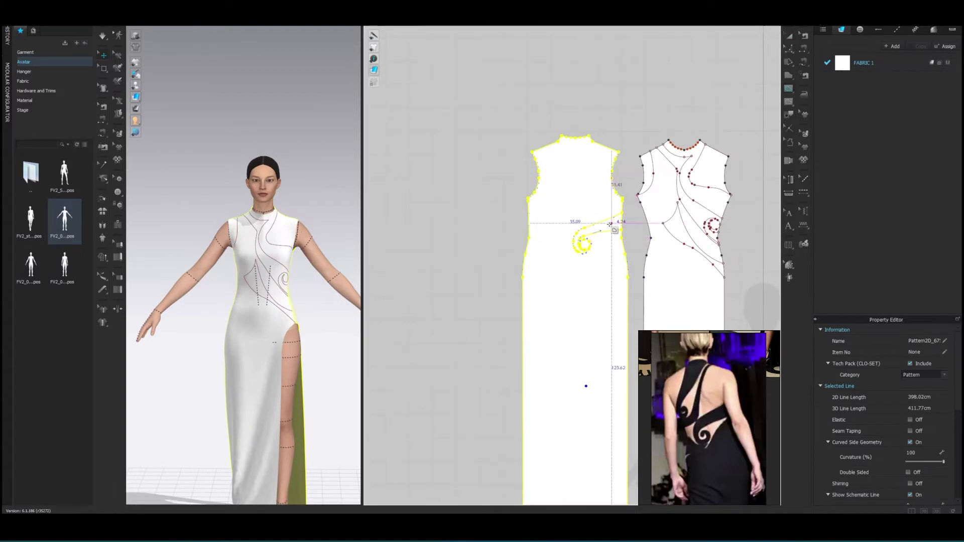
click(620, 87)
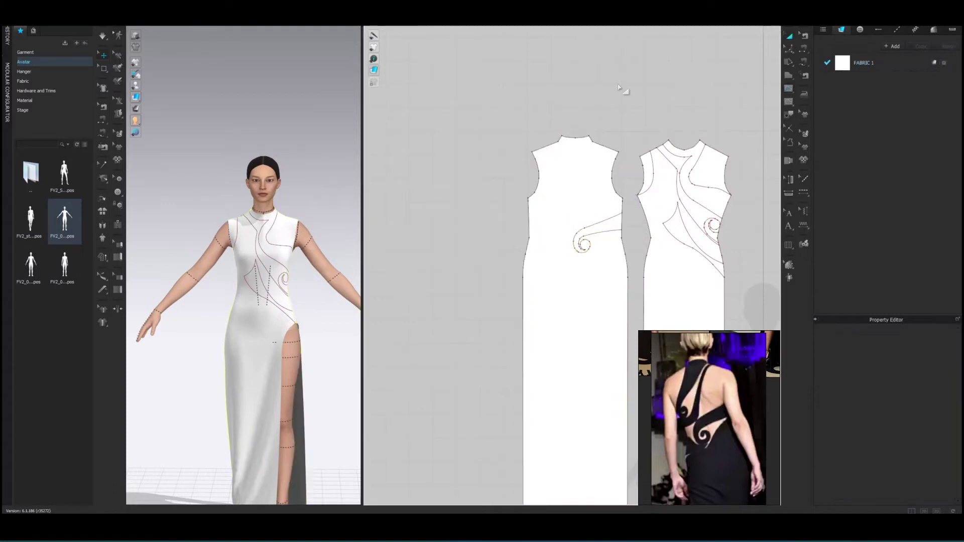
Draw a curved internal line from the back piece's left edge to its right edge.
click(523, 277)
drag(578, 273, 597, 265)
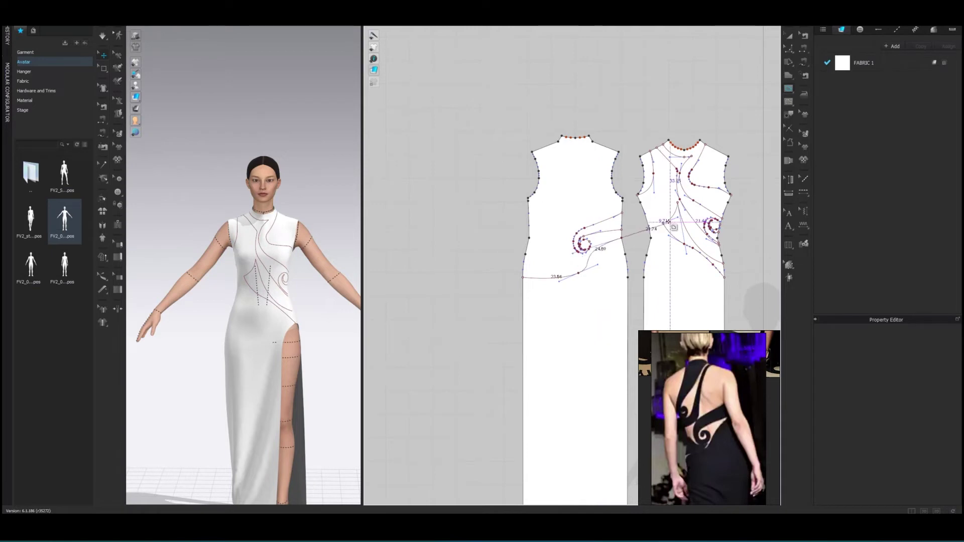
click(622, 238)
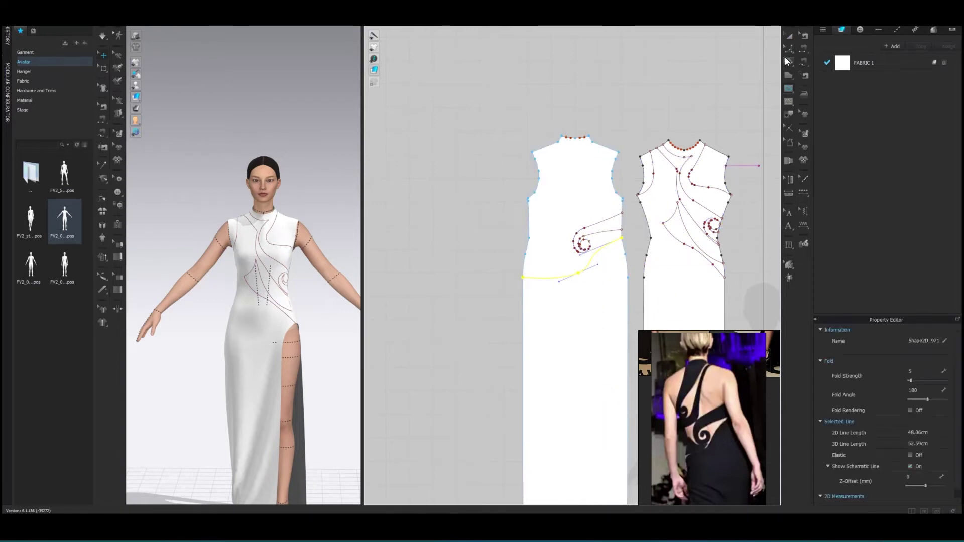
click(590, 263)
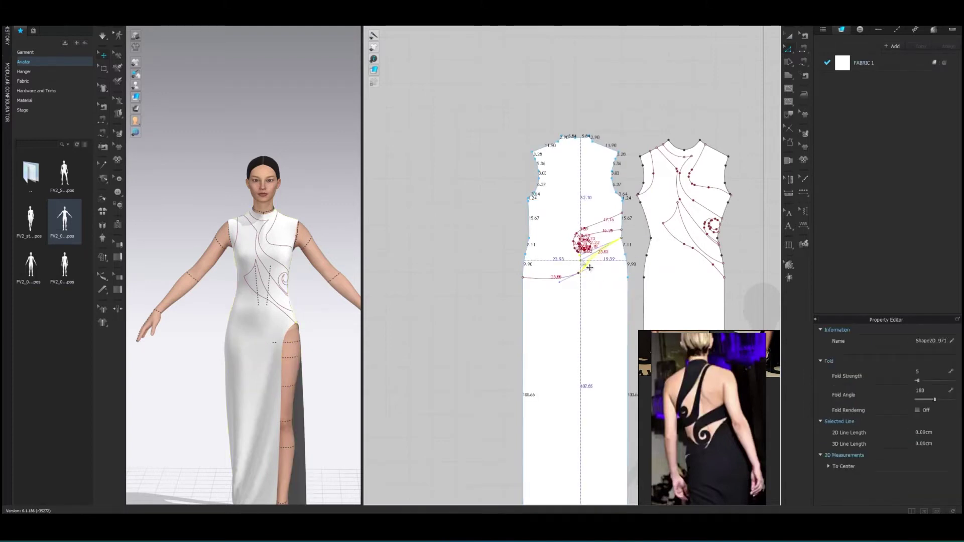
click(582, 286)
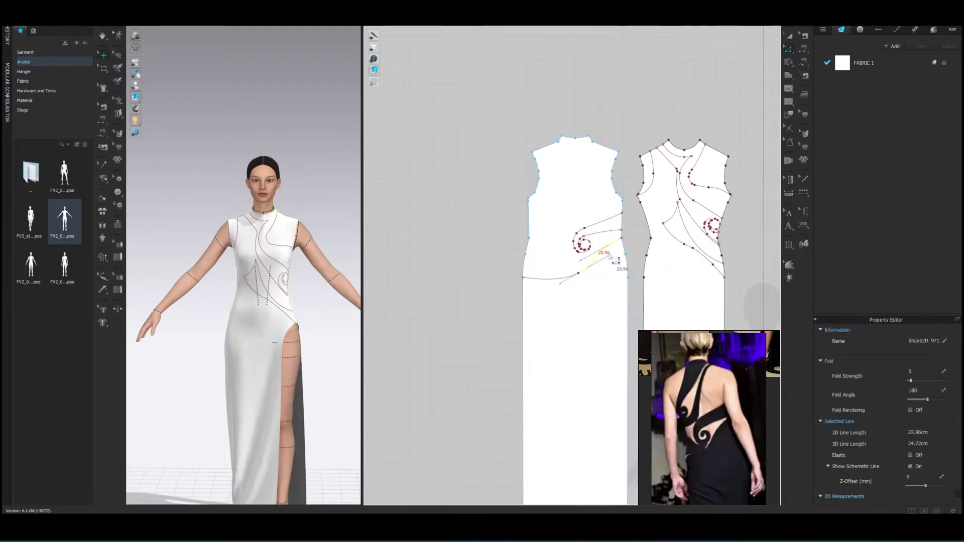
click(633, 252)
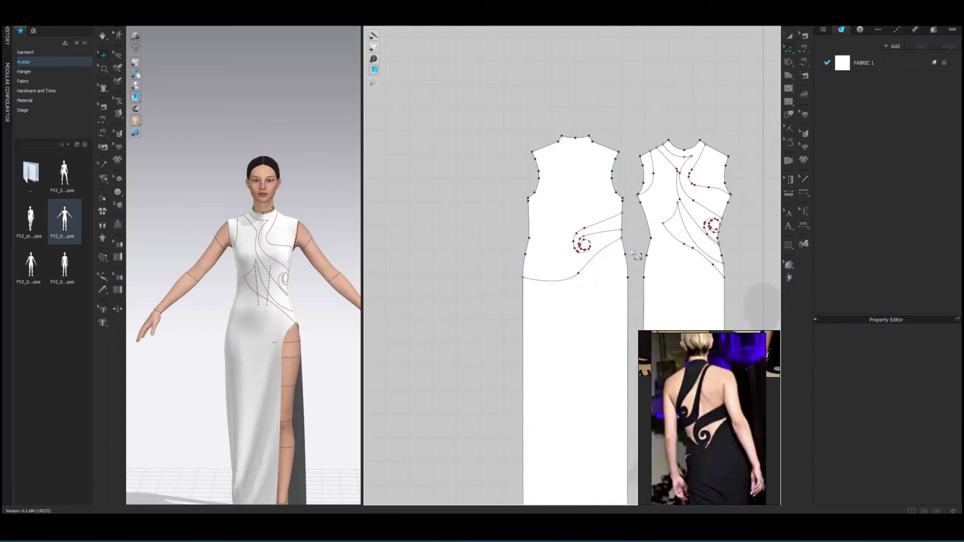
Add a curve from the right-edge point down to the new line and bend its lower handle left.
click(622, 233)
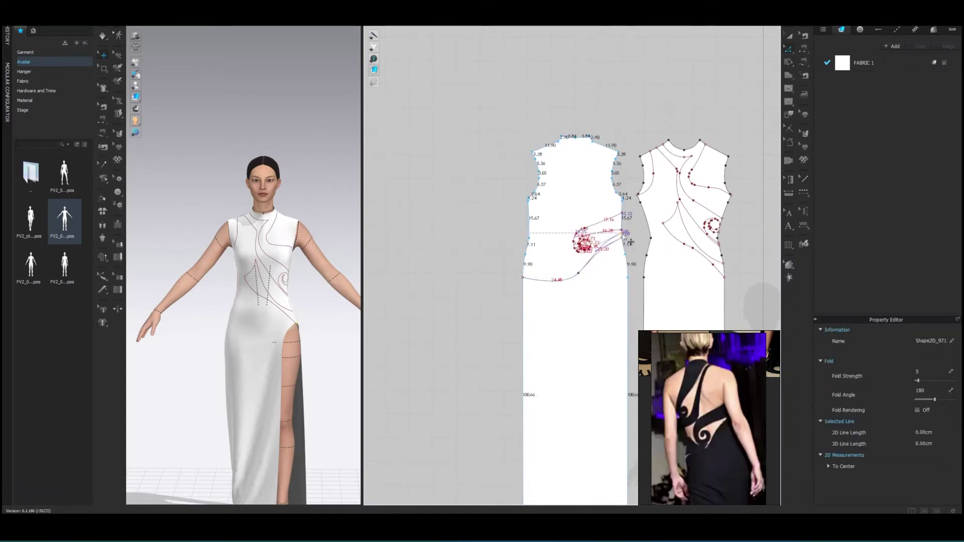
click(578, 274)
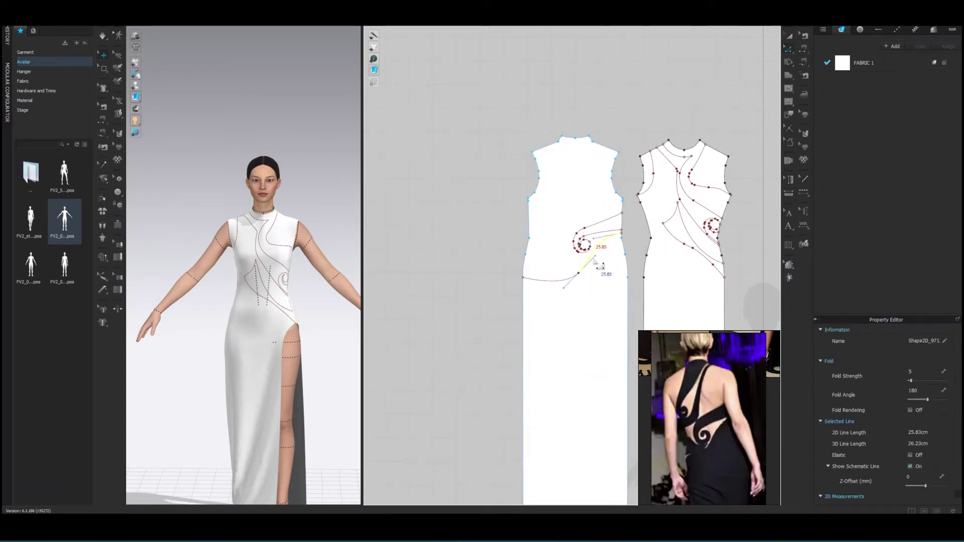
click(587, 283)
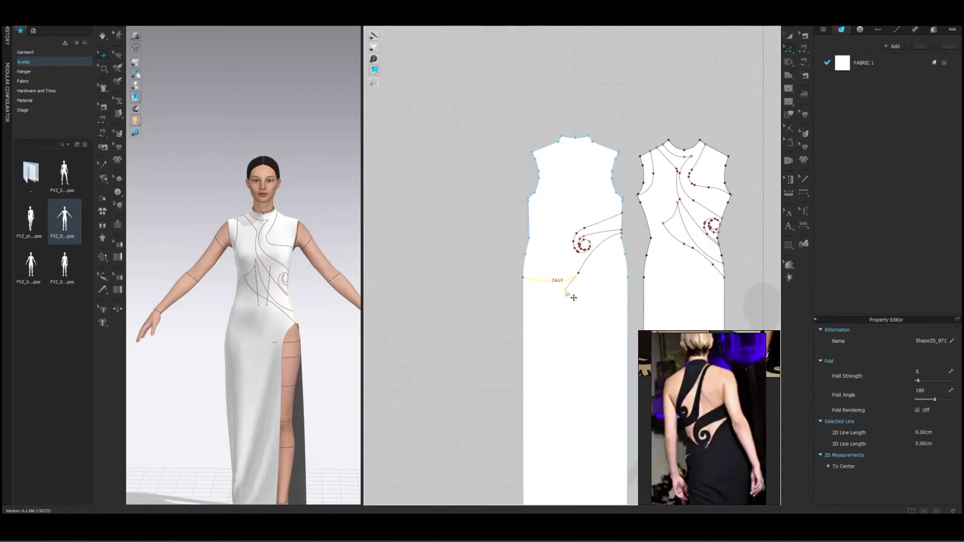
drag(573, 298, 567, 296)
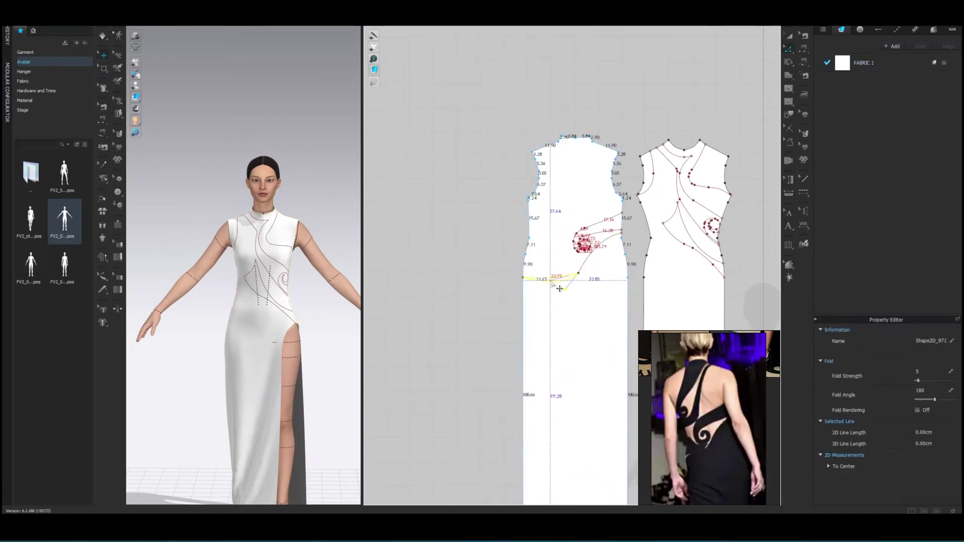
click(625, 266)
click(787, 61)
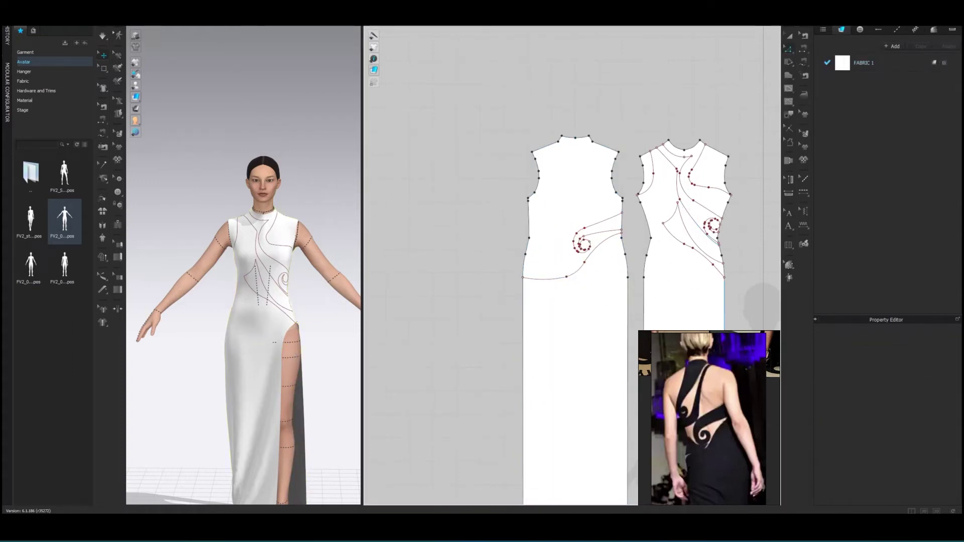
click(789, 88)
Bend the curve from the left side edge toward the spiral's tail and finish the line.
scroll(512, 286, up, 5)
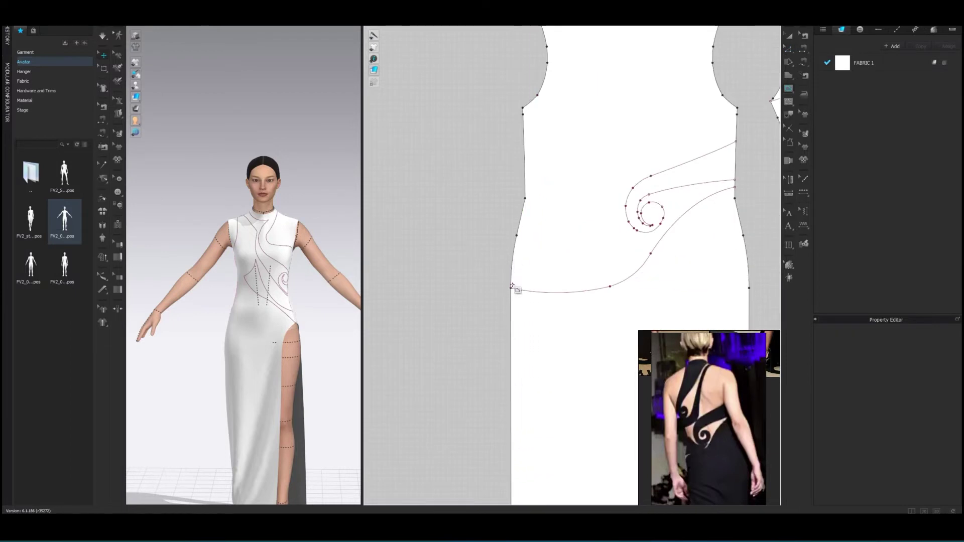
mouse_move(656, 239)
mouse_down()
mouse_move(683, 184)
mouse_move(665, 230)
mouse_up()
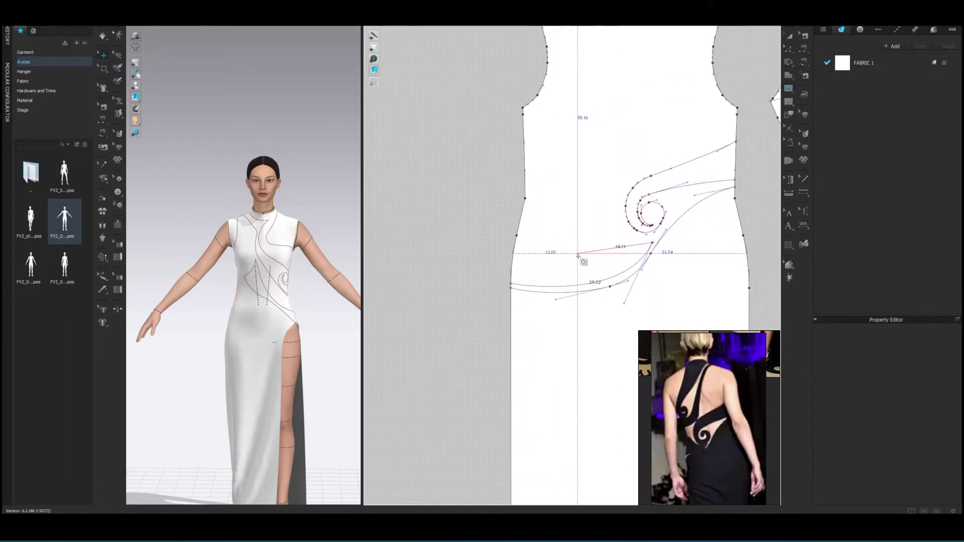
drag(554, 234, 522, 202)
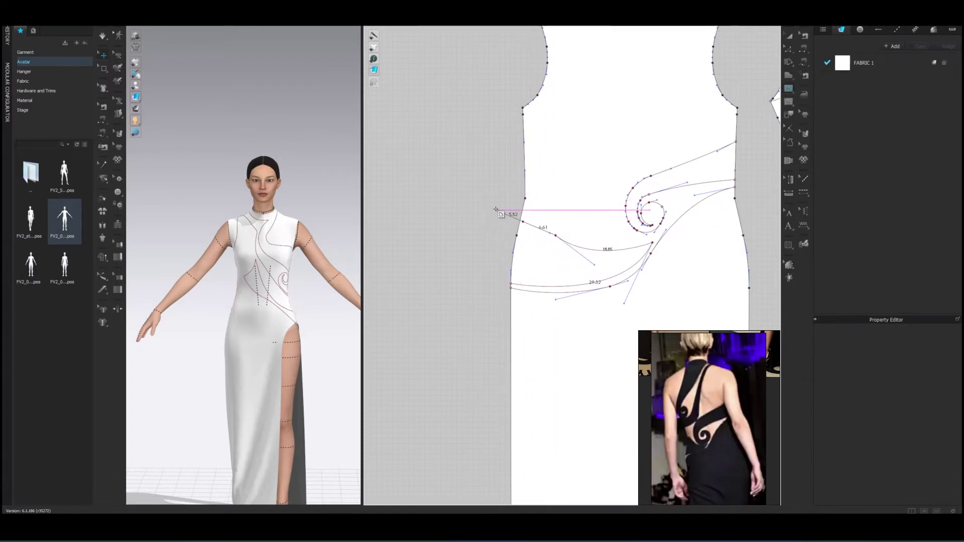
key(Return)
key(v)
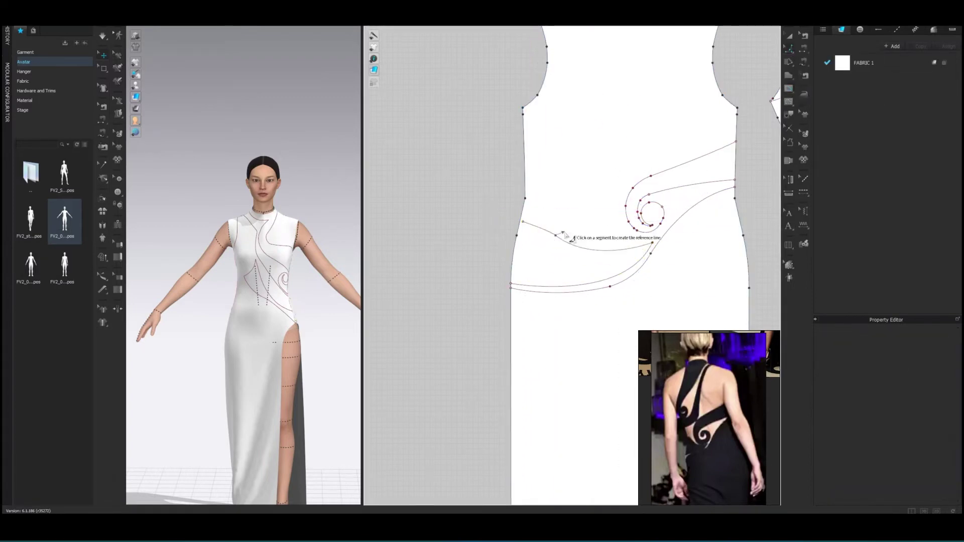
click(523, 222)
scroll(522, 221, up, 1)
mouse_move(301, 247)
right_down()
mouse_move(147, 247)
mouse_move(285, 248)
right_up()
scroll(285, 247, up, 3)
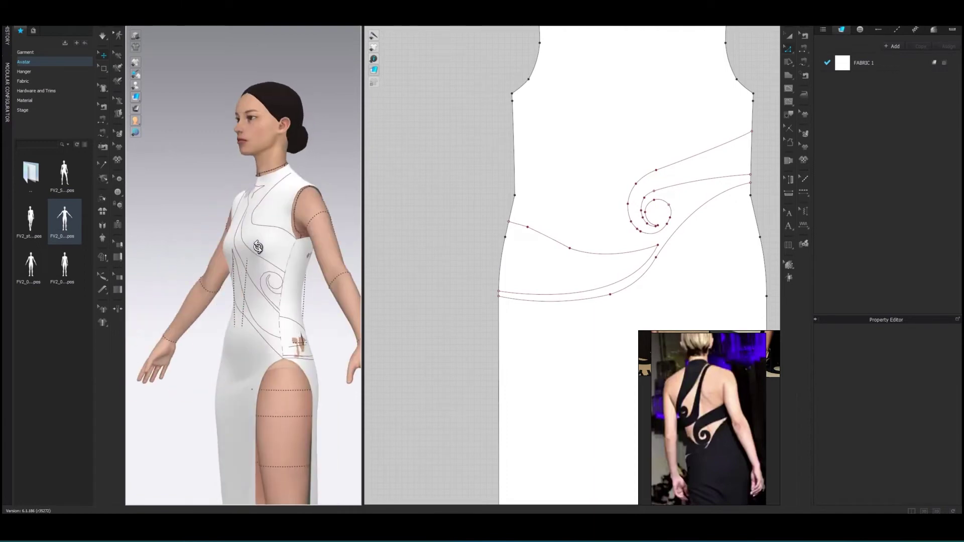
Lower the line's left end along the side edge and delete the unwanted curved segment.
scroll(271, 247, up, 1)
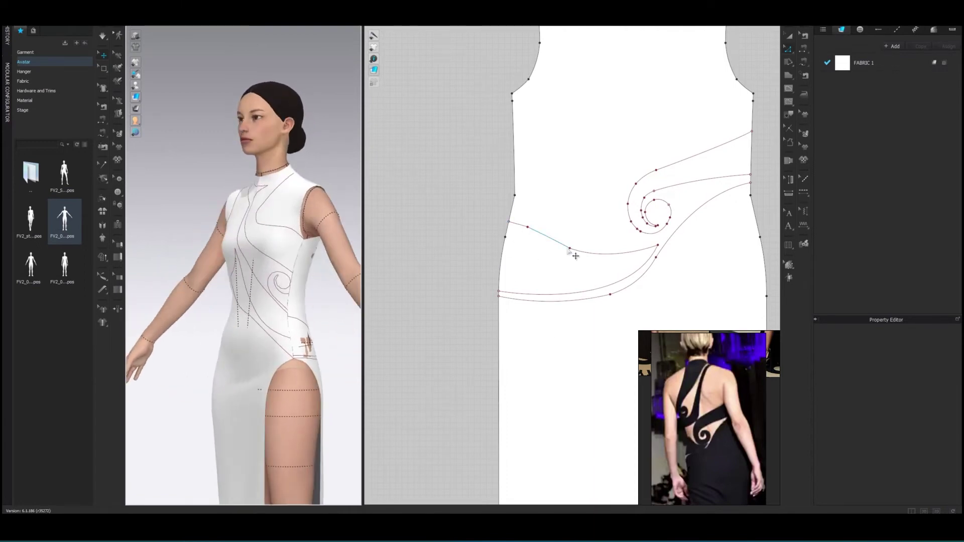
drag(508, 221, 499, 263)
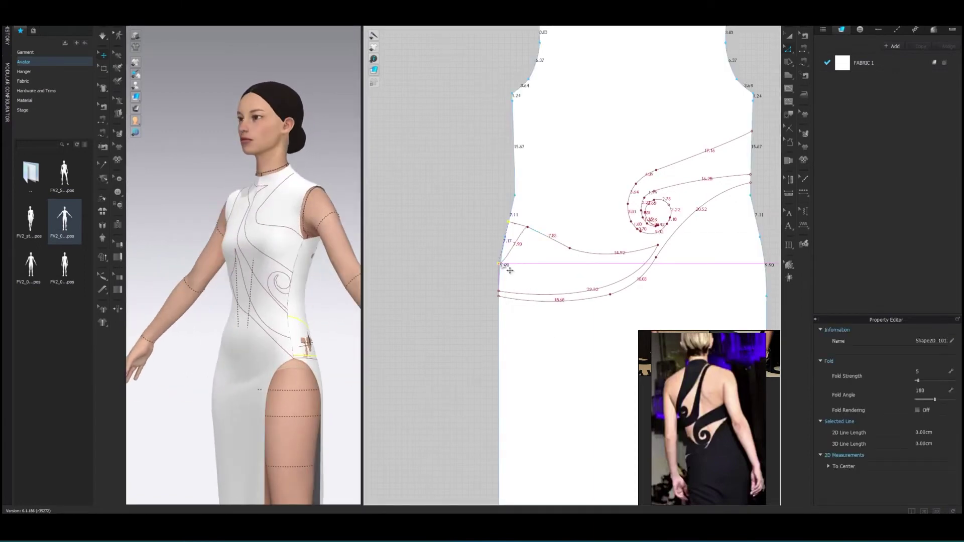
drag(527, 227, 528, 262)
drag(588, 261, 631, 283)
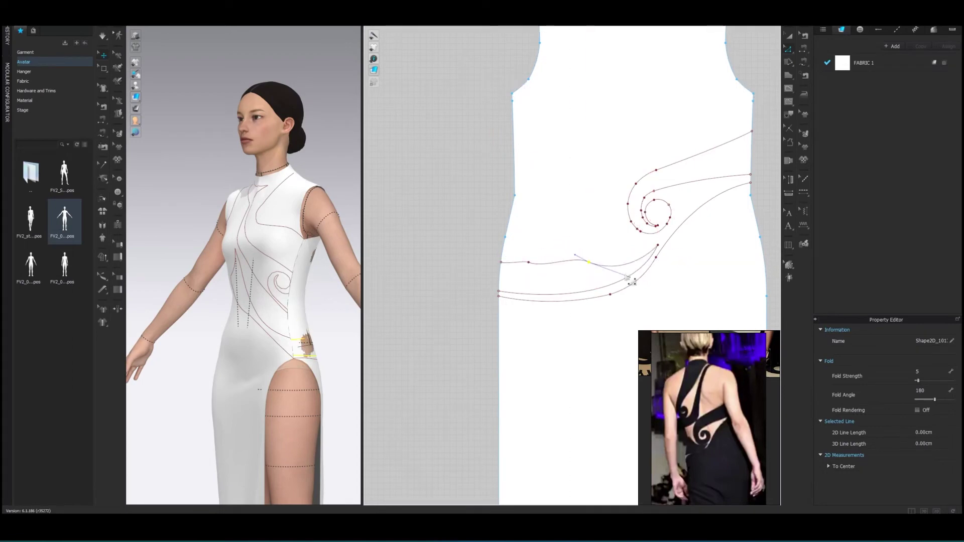
key(Delete)
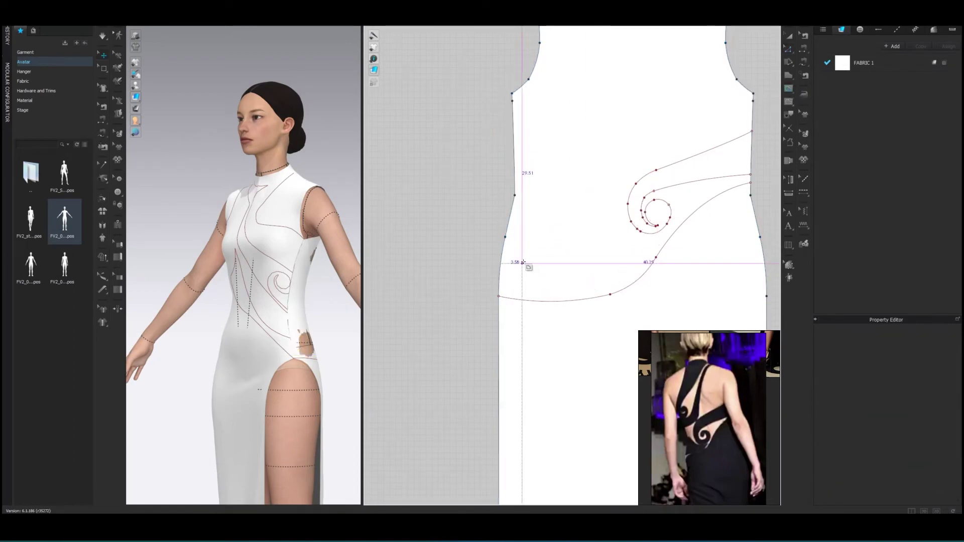
Draw a new arc from the left side edge ending near the spiral.
click(519, 245)
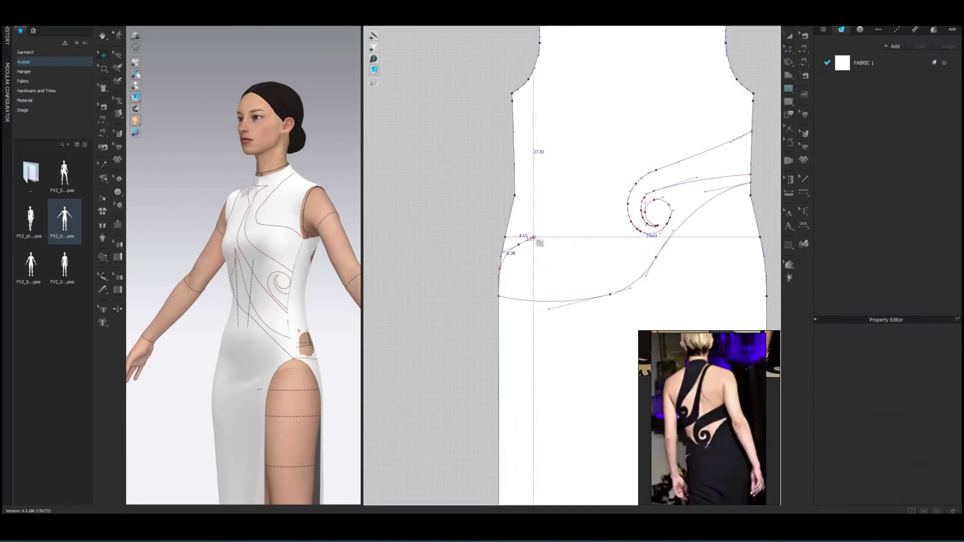
click(571, 247)
click(661, 239)
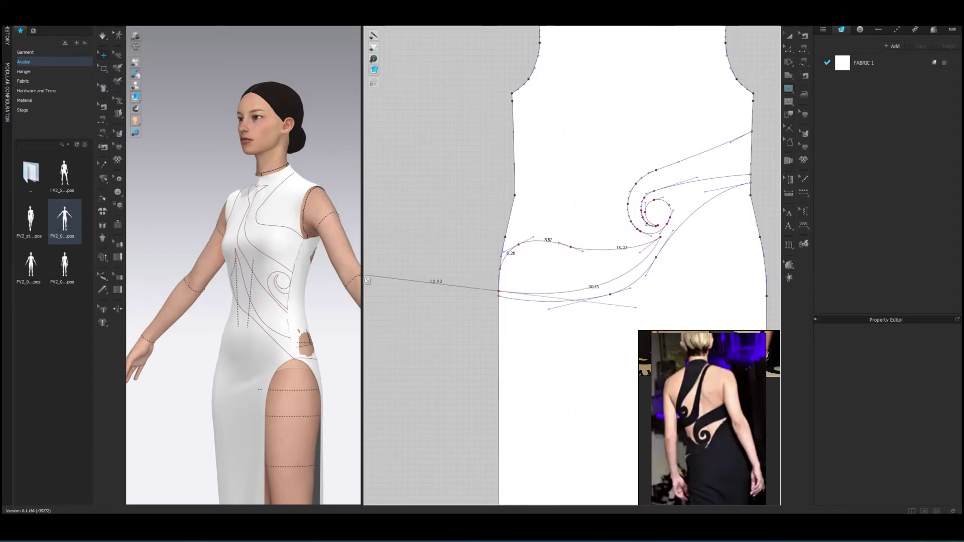
key(Return)
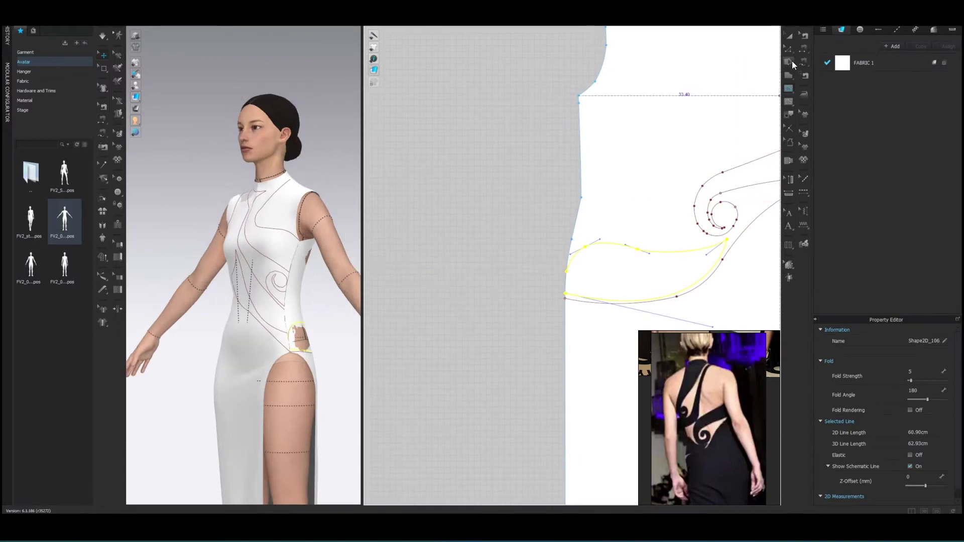
Draw an arched internal line from the left point into the spiral's lower curve.
click(575, 276)
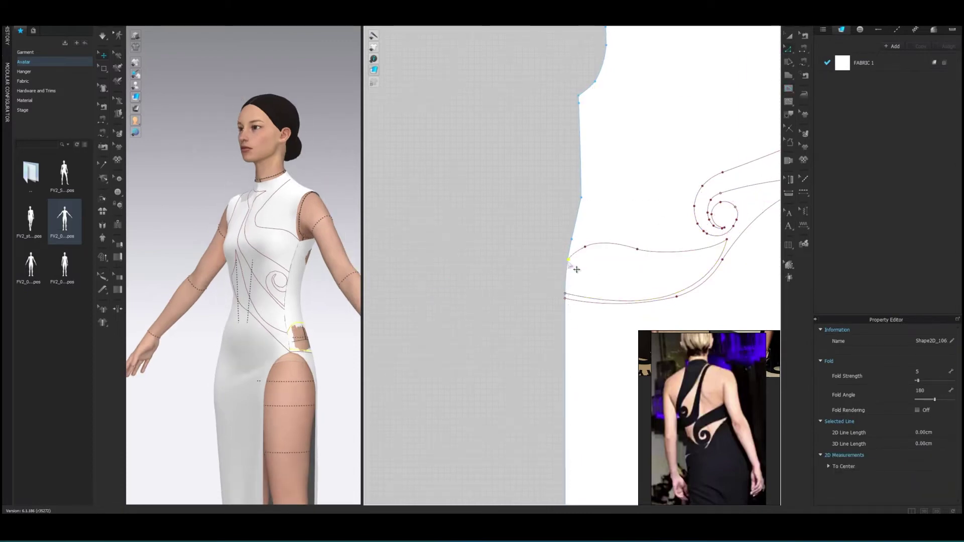
click(595, 244)
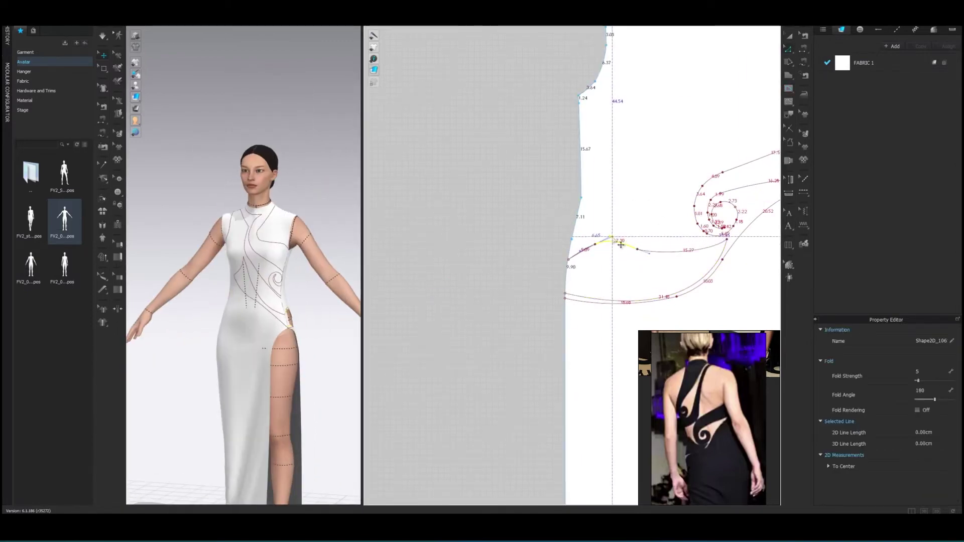
click(621, 244)
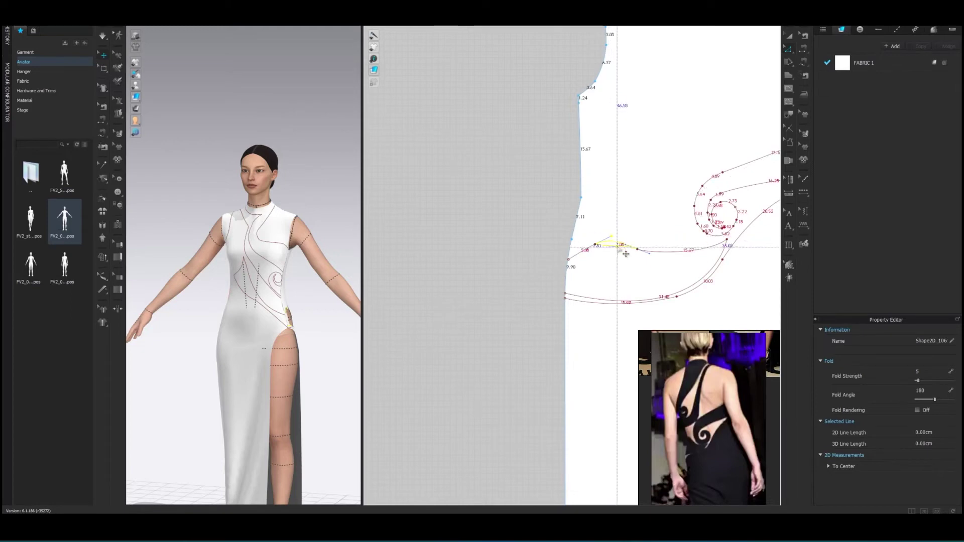
click(637, 249)
click(789, 36)
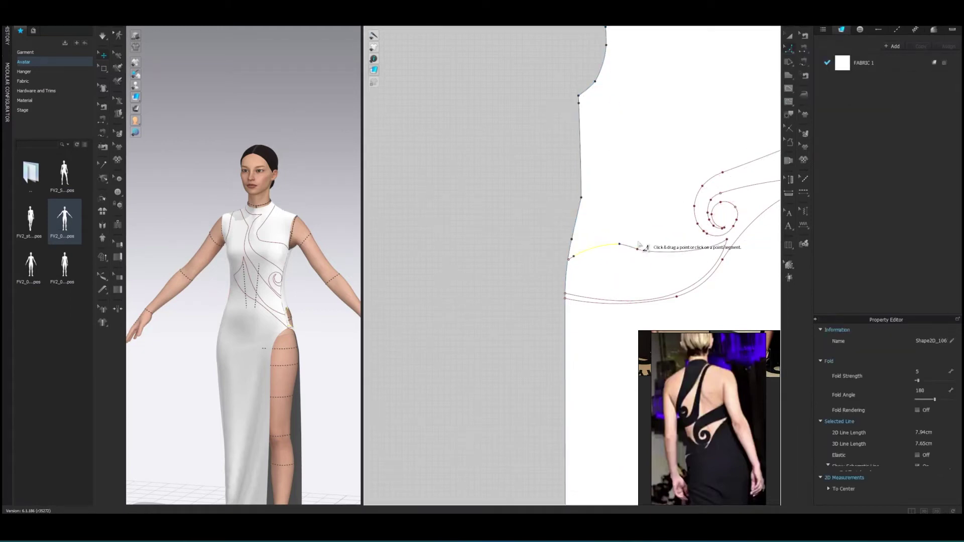
click(582, 253)
scroll(514, 210, down, 2)
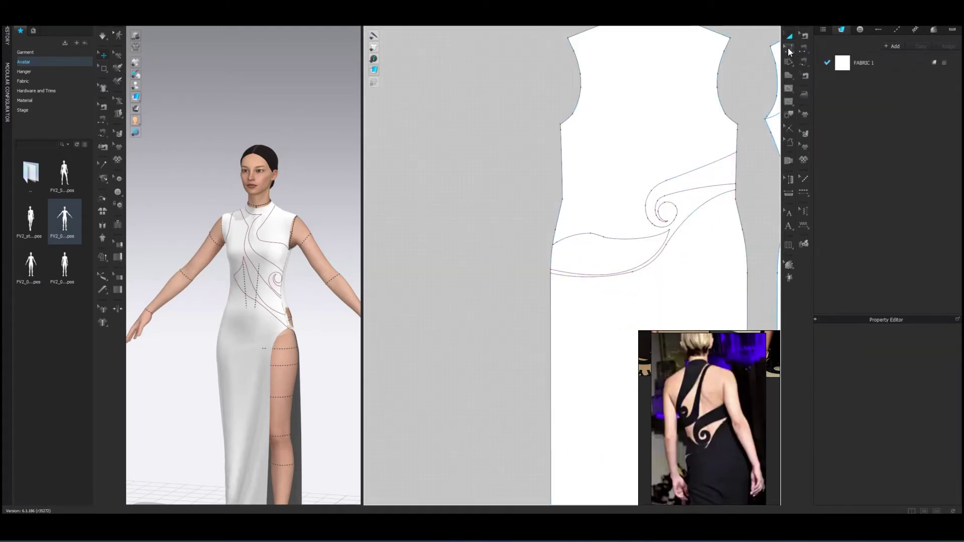
Draw a long curved internal line from the back piece's shoulder down into the spiral, dismissing the pattern message.
click(788, 51)
click(622, 238)
scroll(657, 229, down, 2)
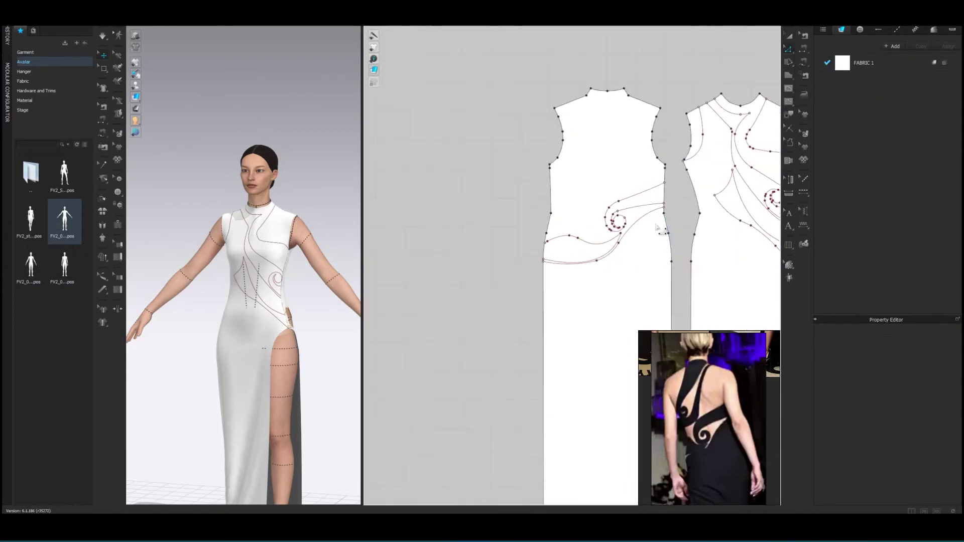
scroll(658, 228, up, 2)
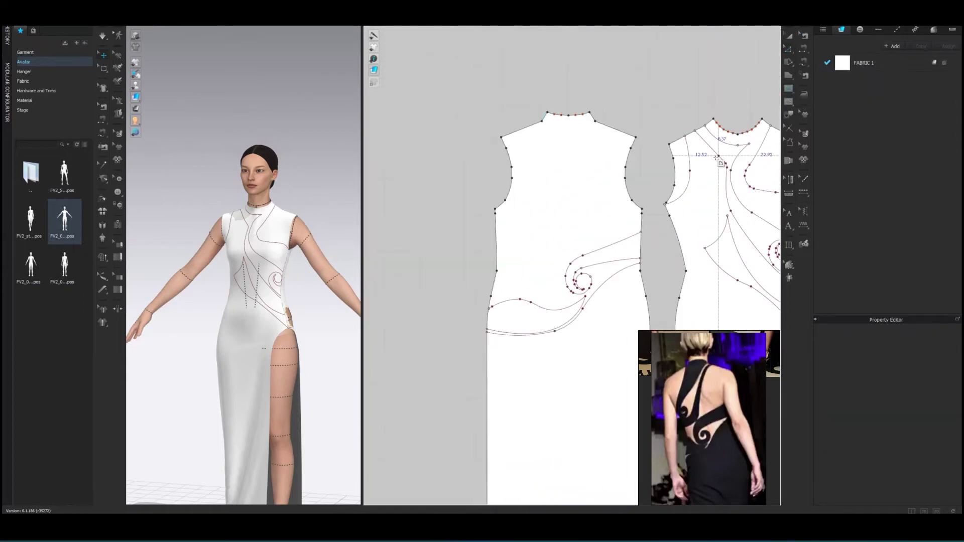
scroll(602, 150, down, 1)
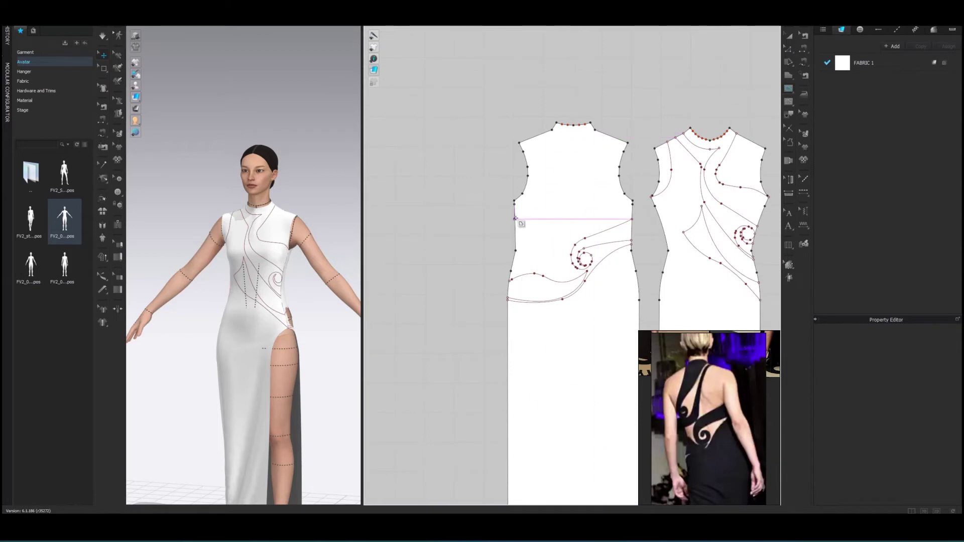
mouse_move(241, 201)
right_down()
mouse_move(155, 183)
mouse_move(110, 210)
right_up()
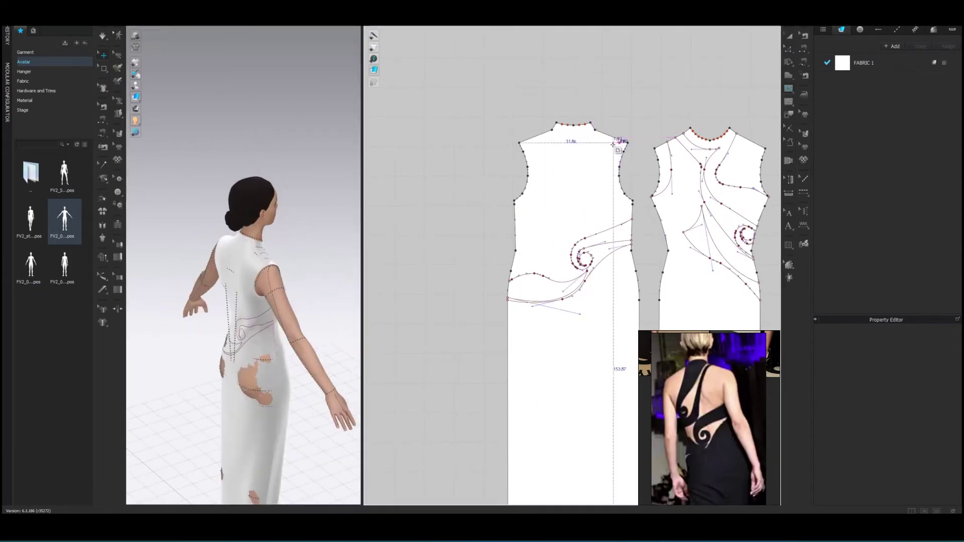
ctrl+click(593, 211)
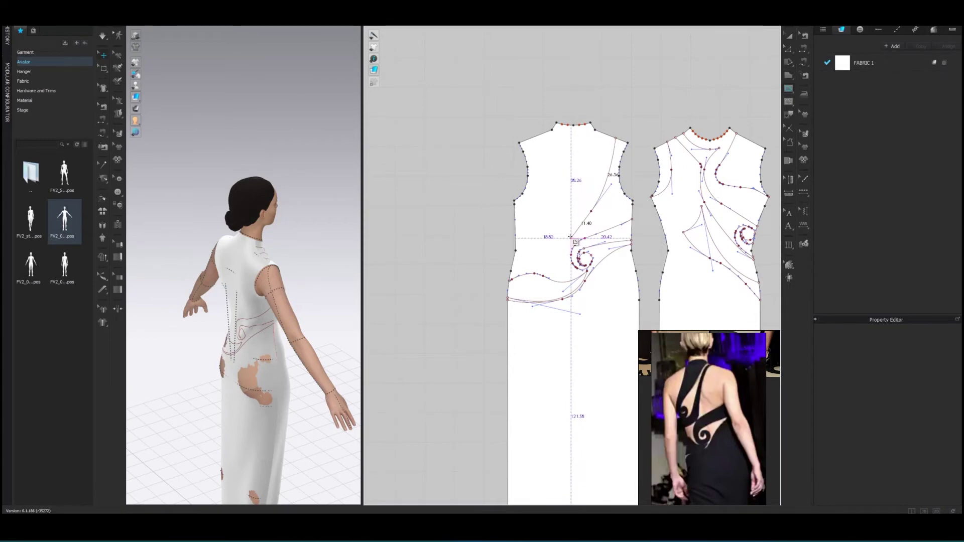
double_click(493, 256)
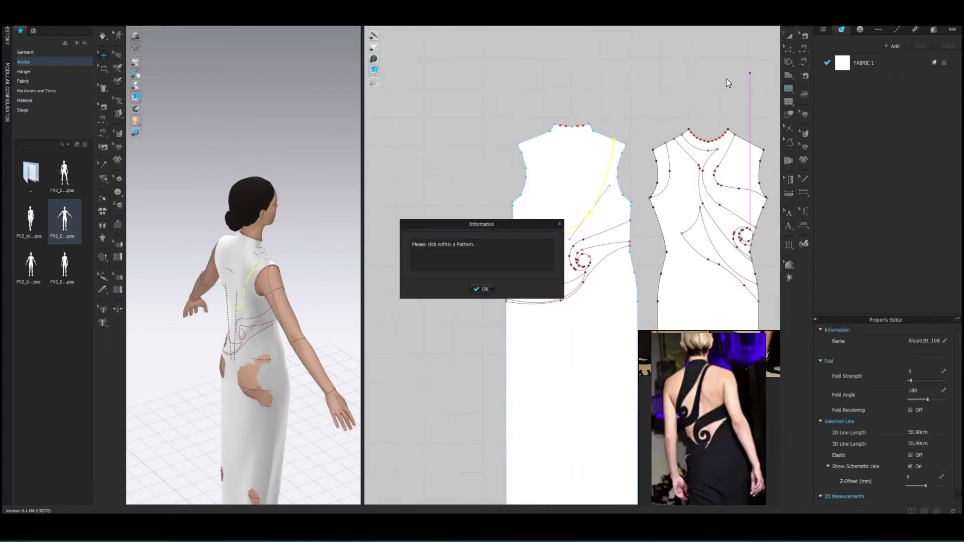
key(Return)
key(z)
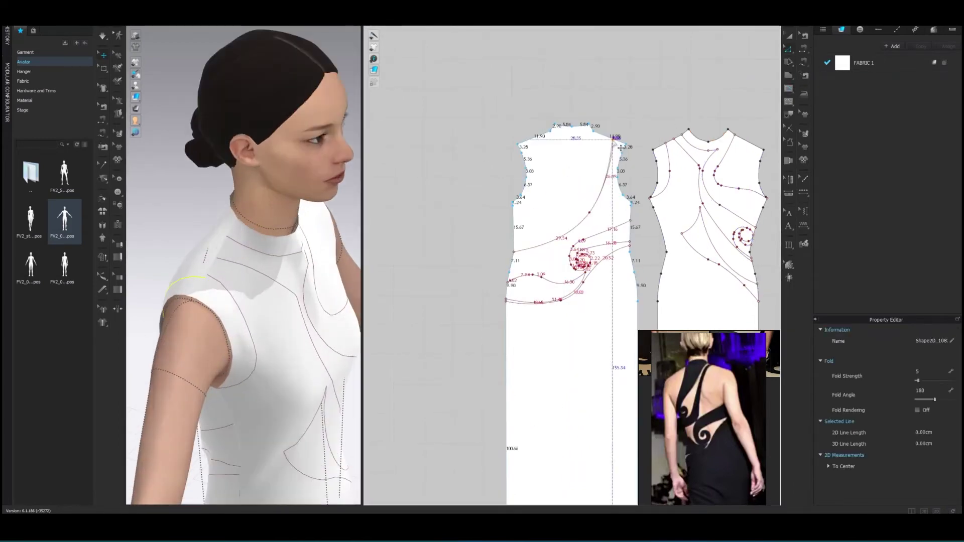
key(z)
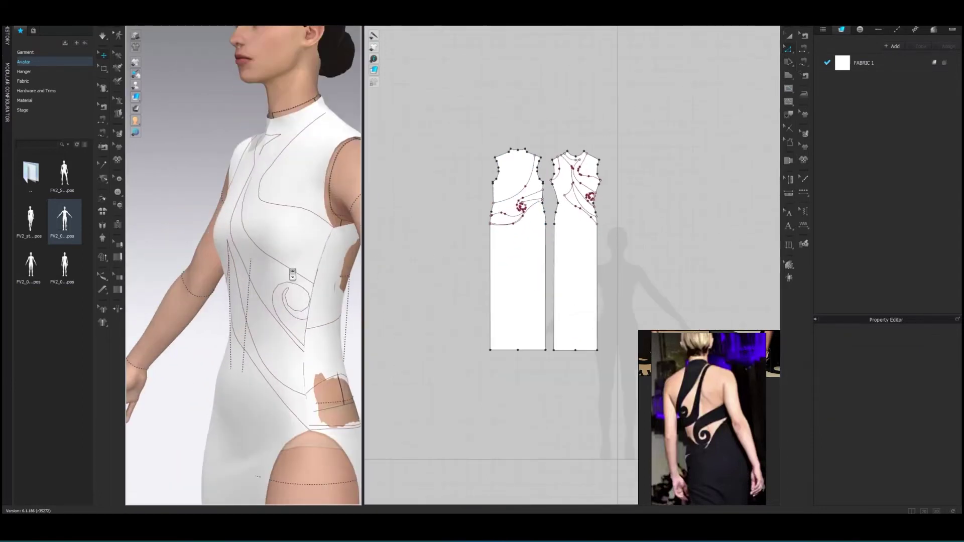
click(591, 188)
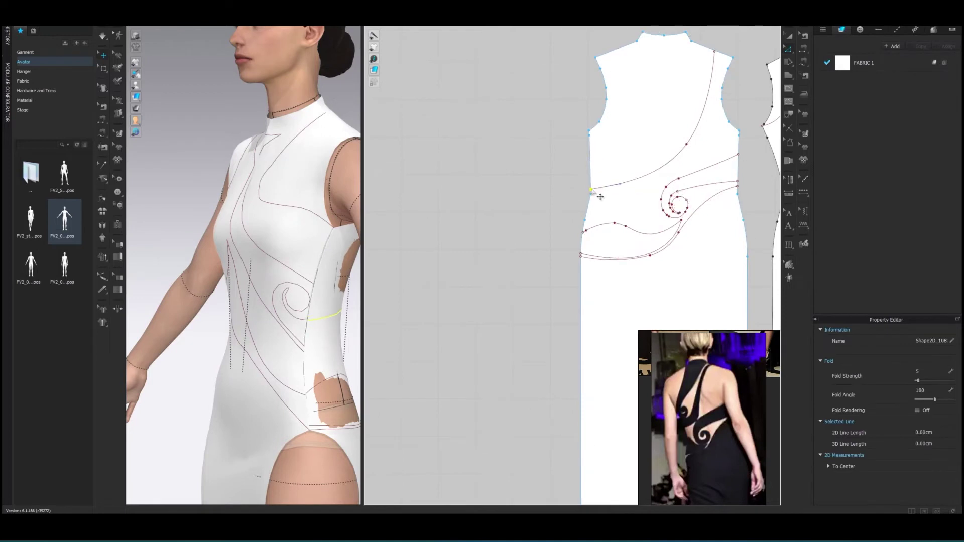
scroll(597, 197, up, 5)
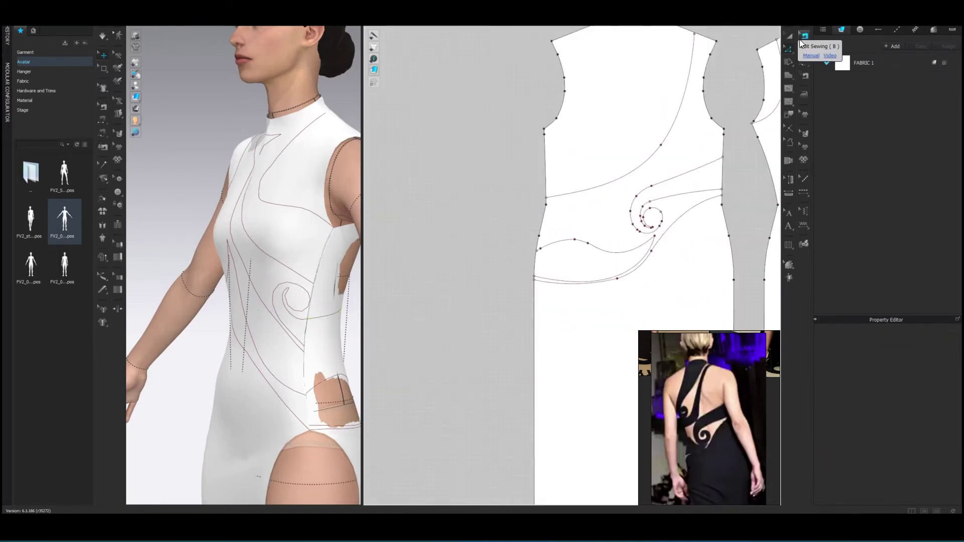
scroll(723, 89, down, 3)
right_drag(284, 148, 351, 151)
click(687, 55)
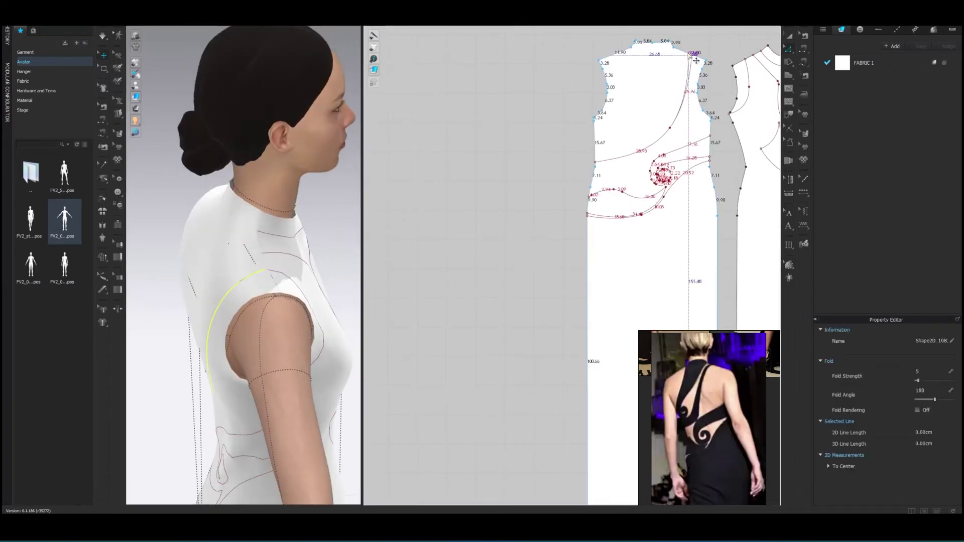
scroll(241, 211, up, 5)
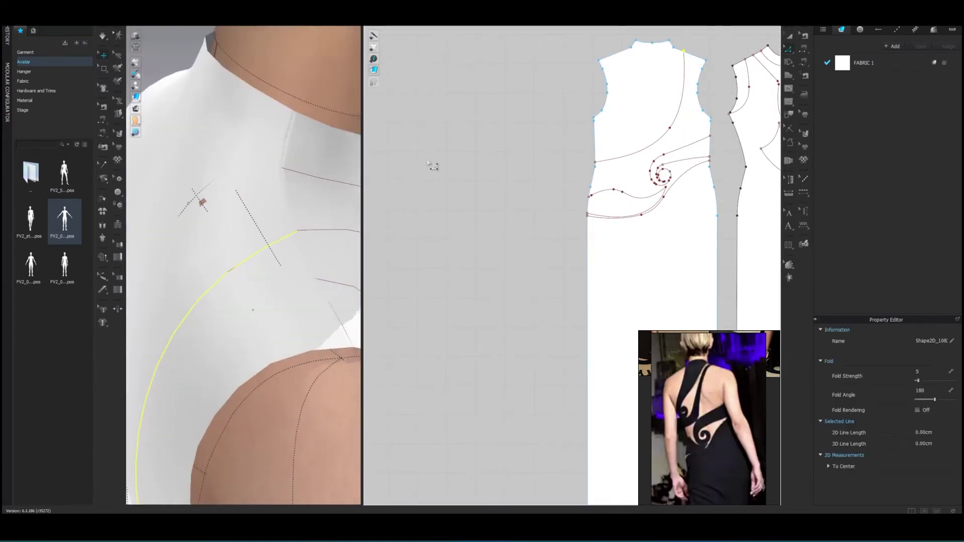
scroll(652, 128, down, 2)
scroll(285, 300, down, 5)
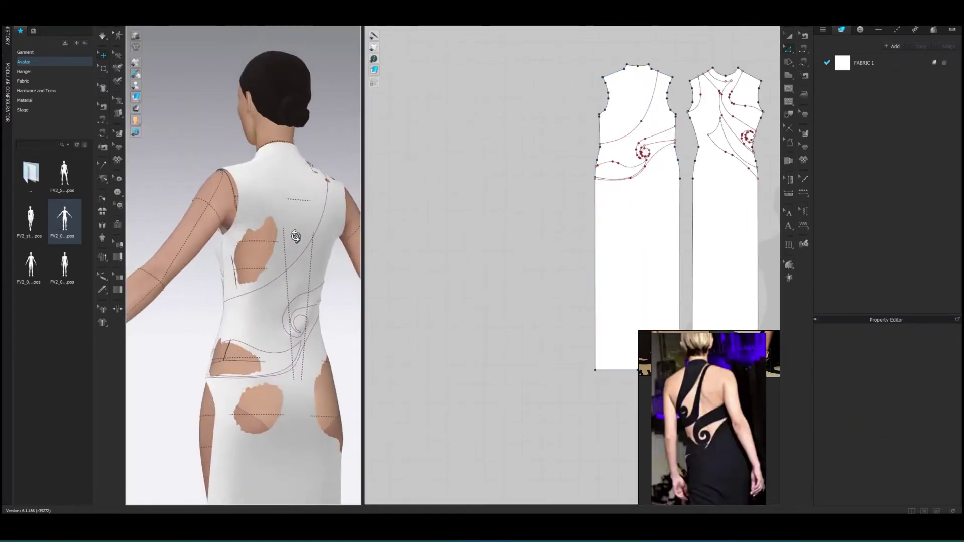
scroll(697, 95, up, 2)
Move the long curved line's top endpoint onto the bodice shoulder corner.
scroll(698, 95, up, 1)
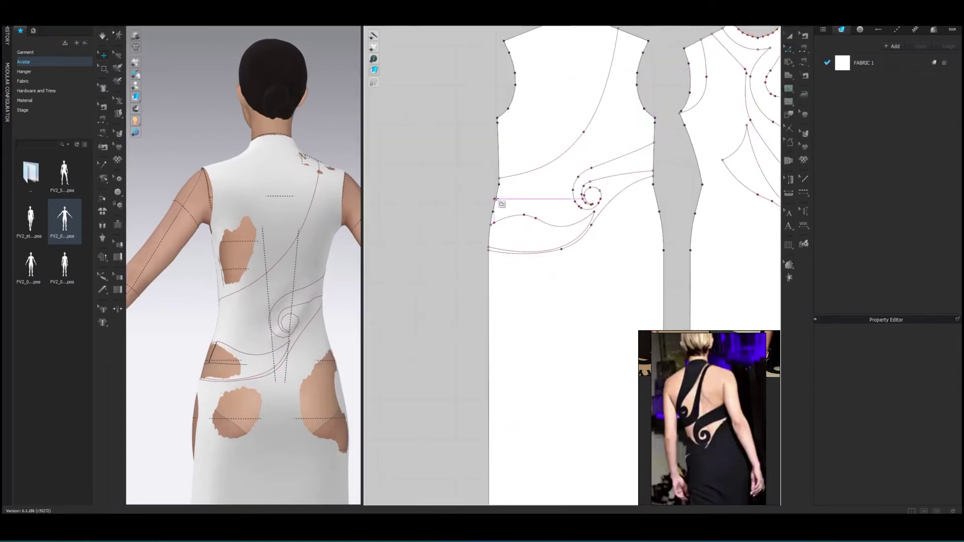
key(ctrl+a)
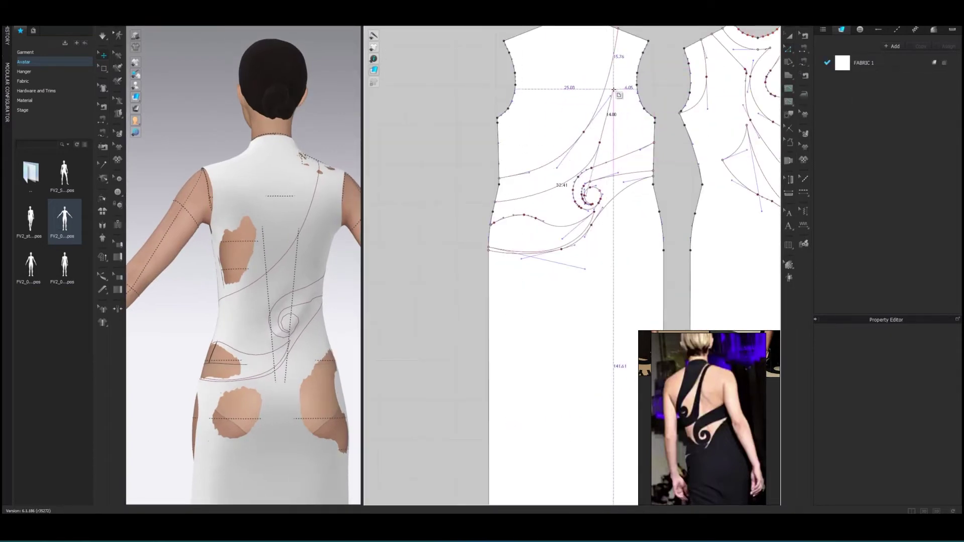
click(634, 37)
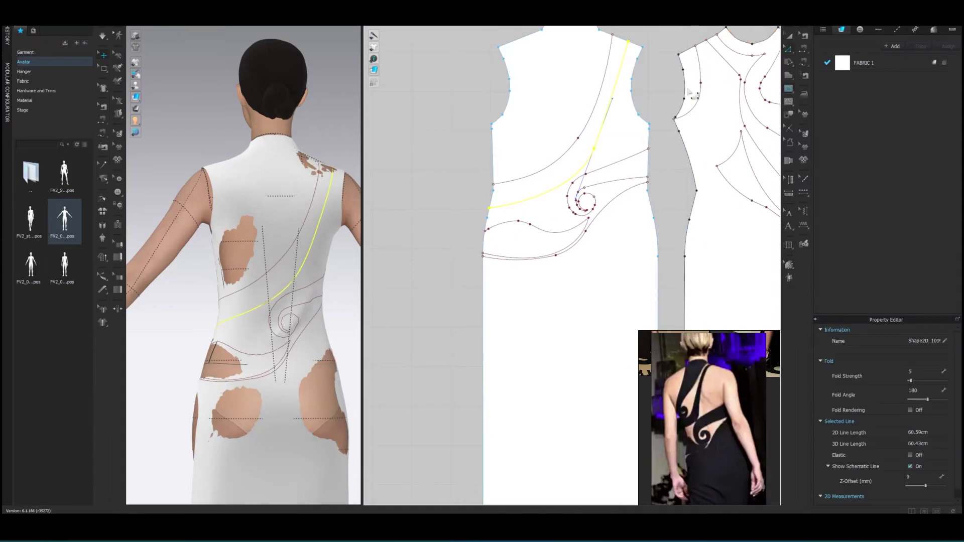
scroll(565, 120, up, 3)
right_drag(226, 276, 285, 280)
scroll(285, 280, up, 3)
scroll(240, 236, up, 3)
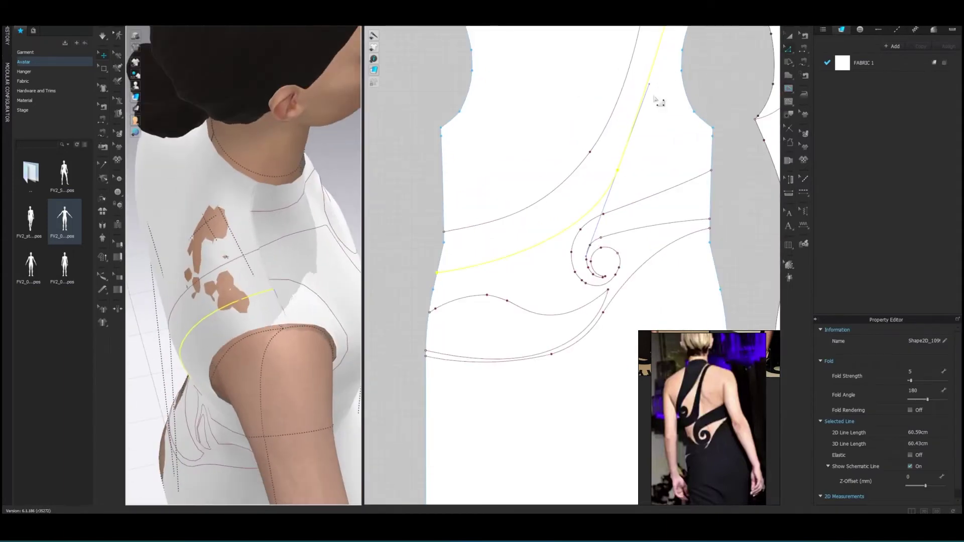
right_drag(659, 102, 646, 263)
scroll(645, 228, down, 1)
drag(637, 226, 637, 226)
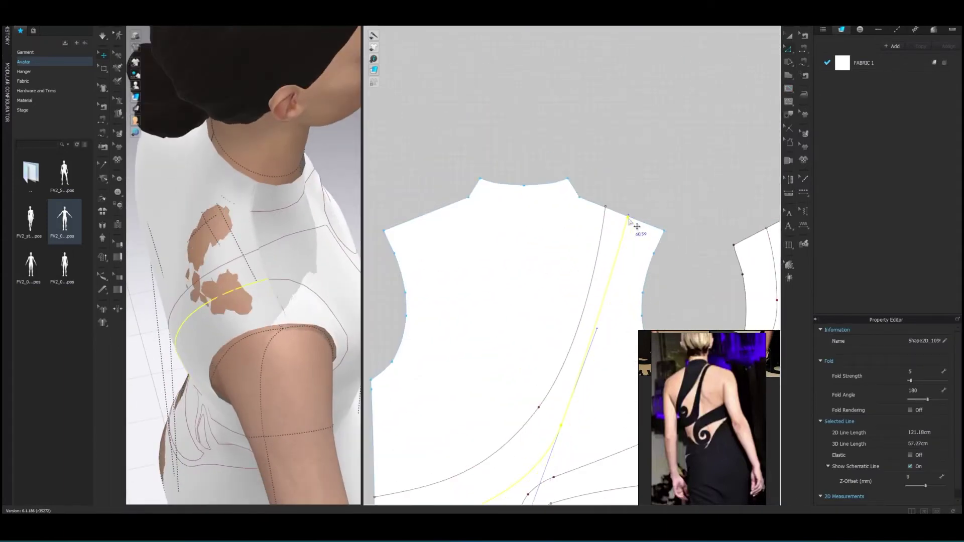
scroll(637, 227, up, 4)
scroll(633, 218, down, 4)
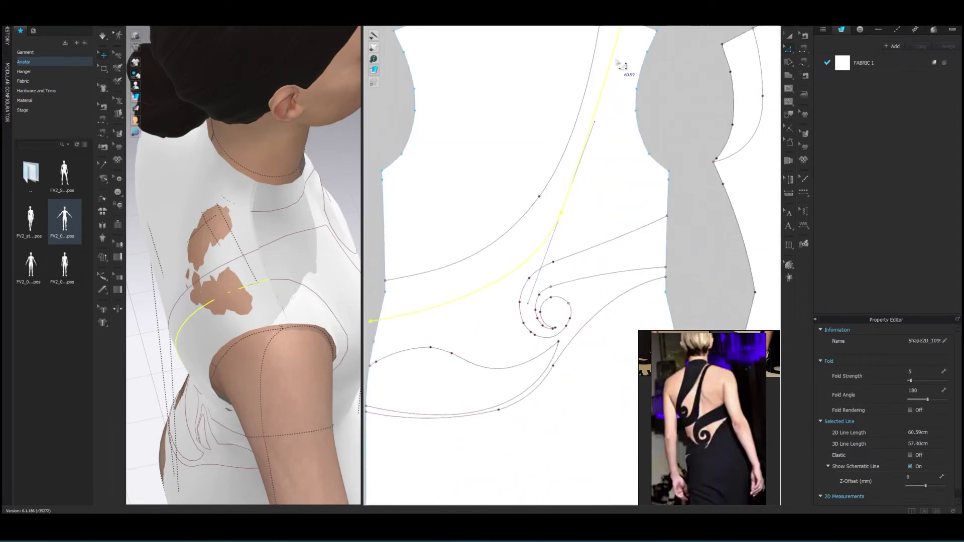
scroll(559, 301, down, 1)
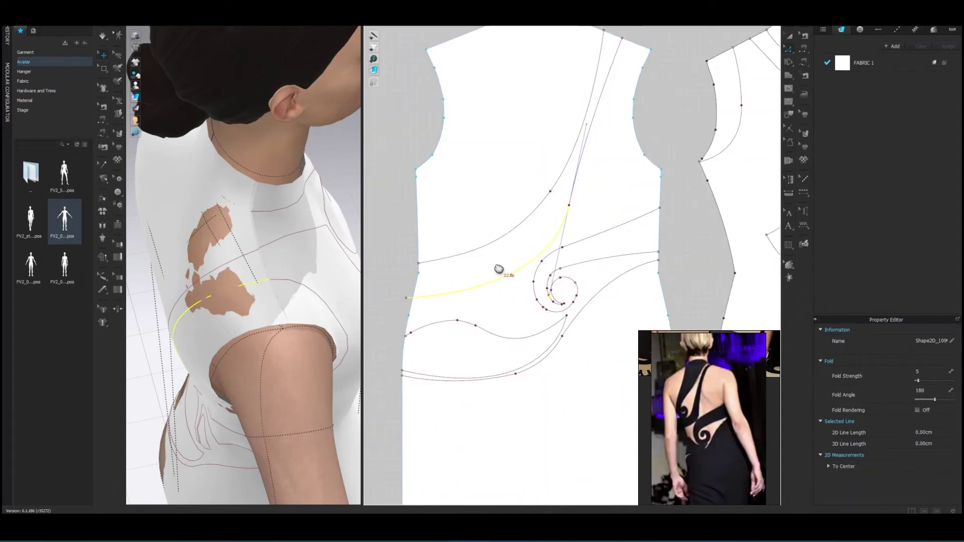
Nudge one of the line's curve points slightly right to reshape it, then return to piece selection.
middle_drag(499, 273, 577, 202)
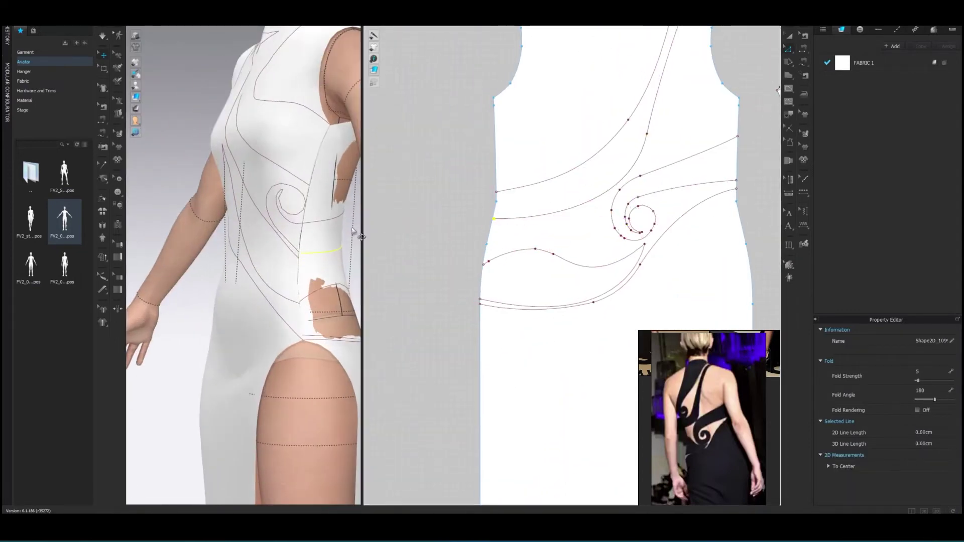
scroll(357, 235, up, 3)
scroll(502, 217, up, 4)
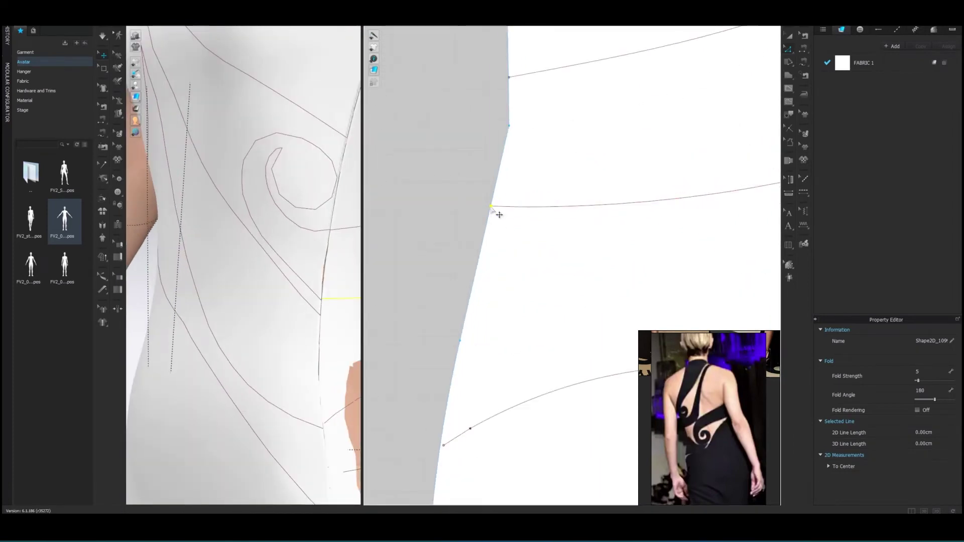
scroll(499, 215, down, 4)
drag(643, 148, 647, 146)
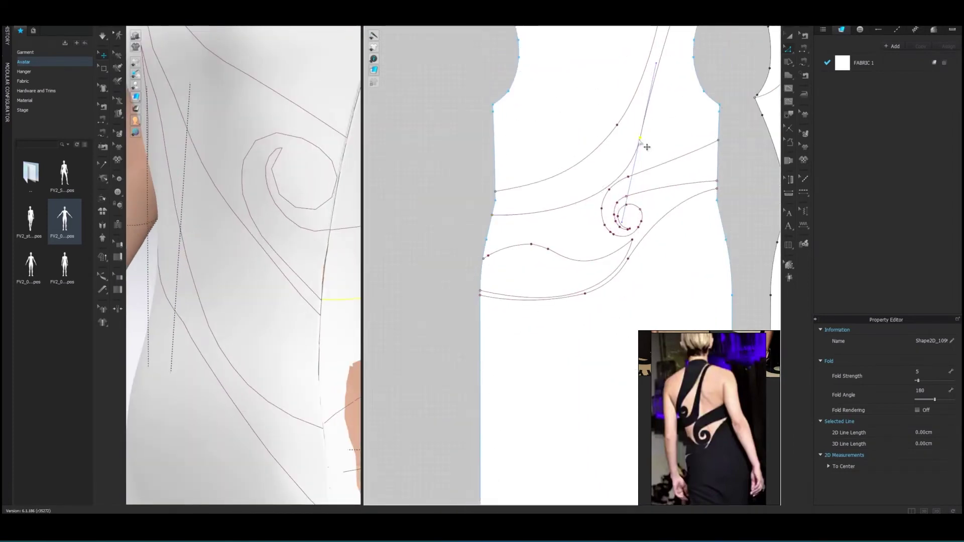
click(790, 48)
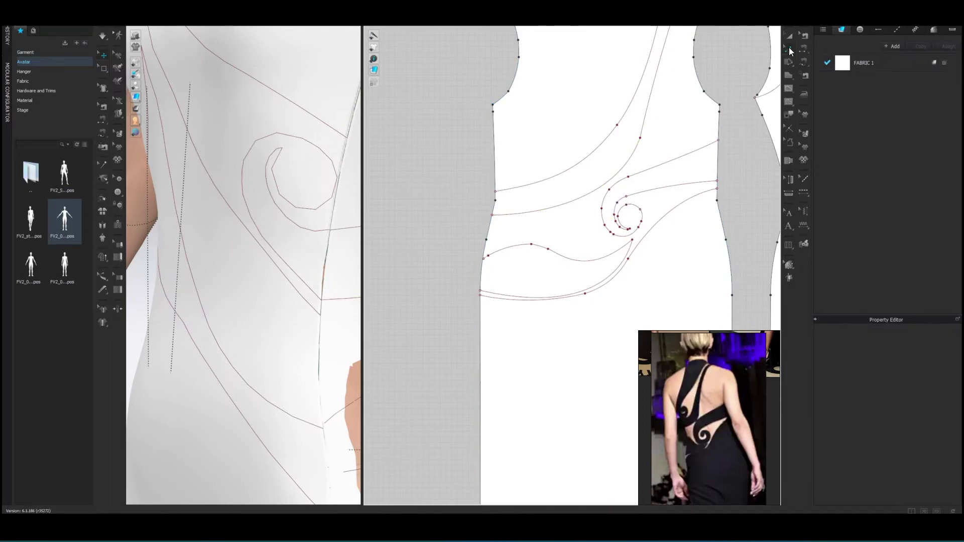
key(a)
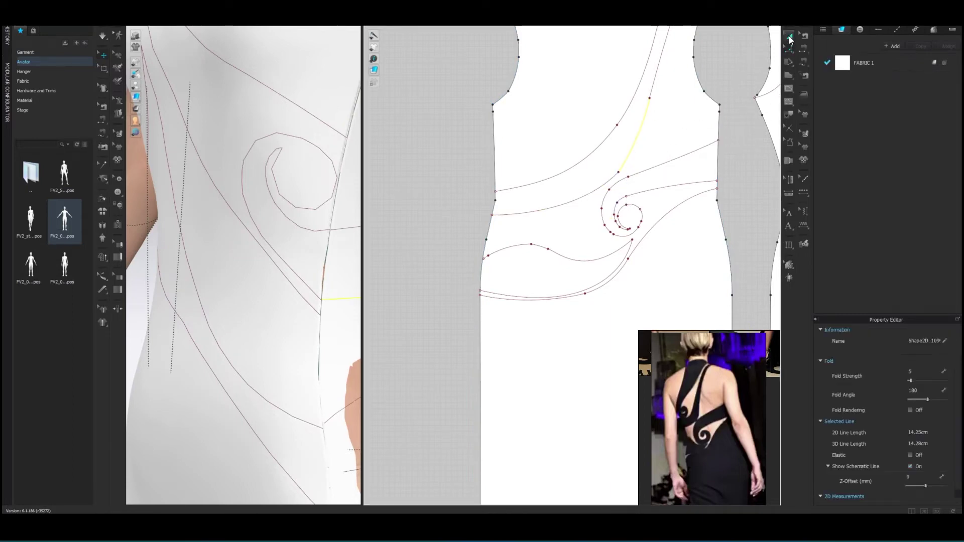
scroll(664, 147, down, 5)
scroll(194, 271, down, 5)
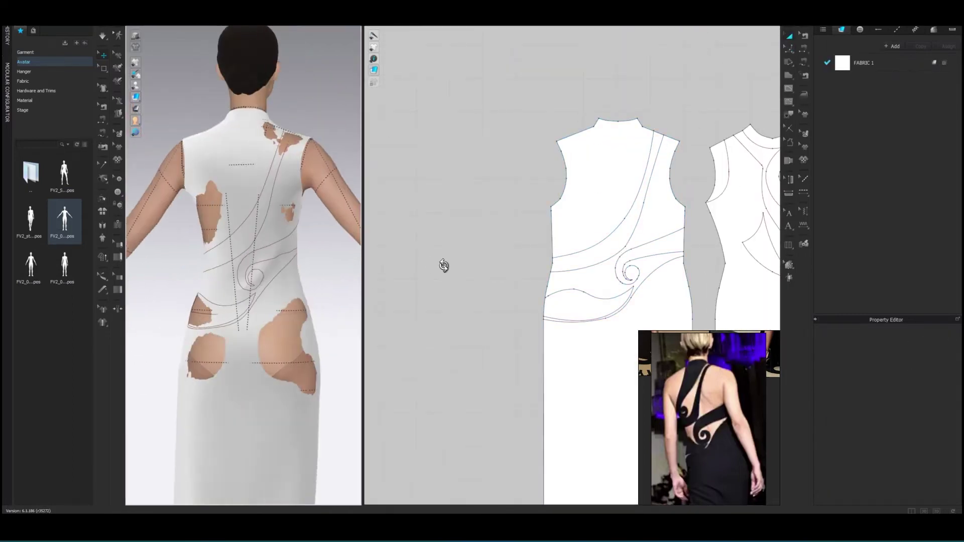
Copy the spiral internal shape and paste it onto the bodice pattern.
key(ctrl+a)
key(Escape)
key(ctrl+v)
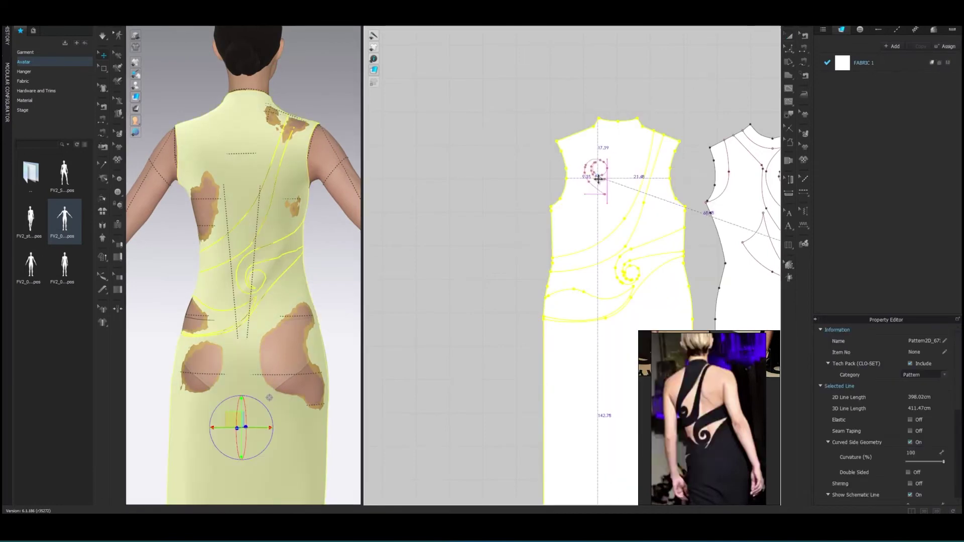
click(593, 182)
click(493, 310)
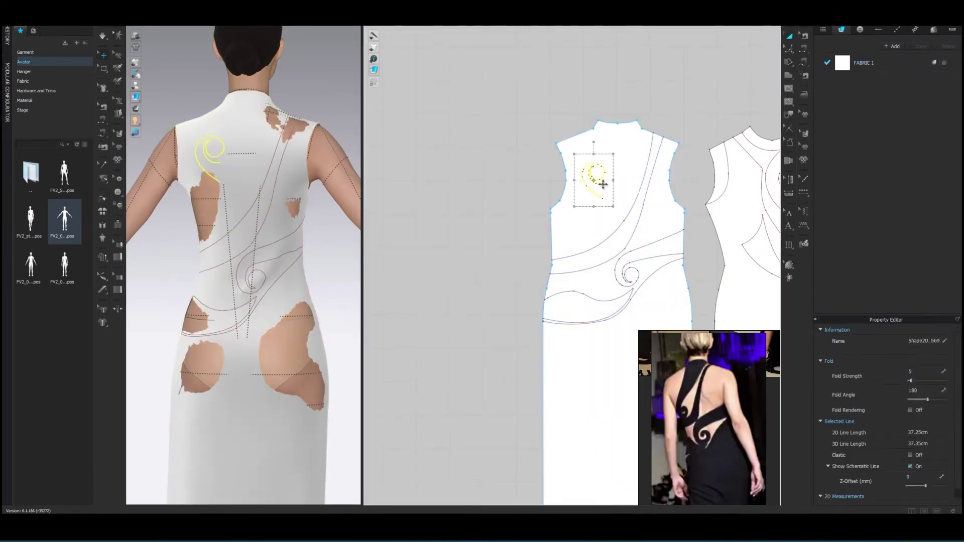
right_click(603, 184)
click(626, 381)
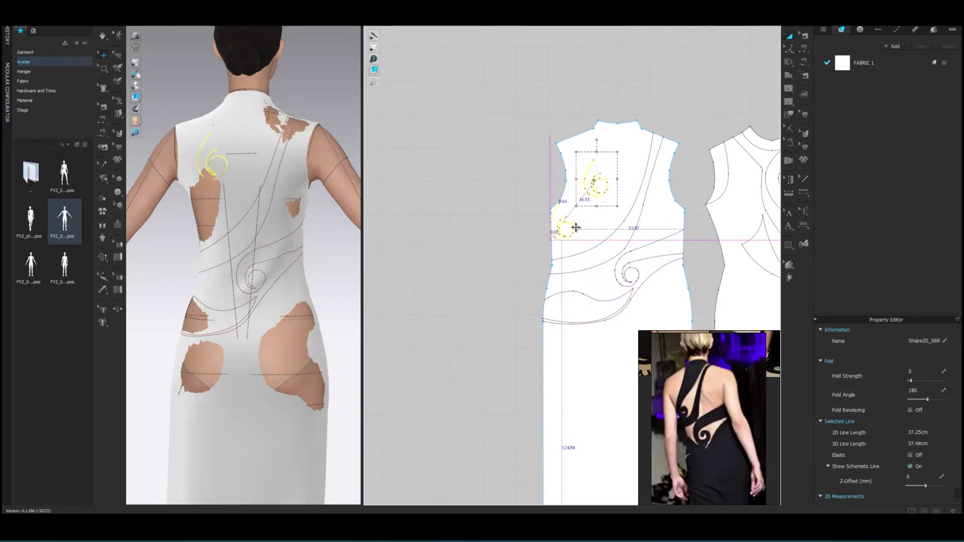
Position the pasted spiral just inside the side edge below the armhole.
scroll(575, 228, up, 5)
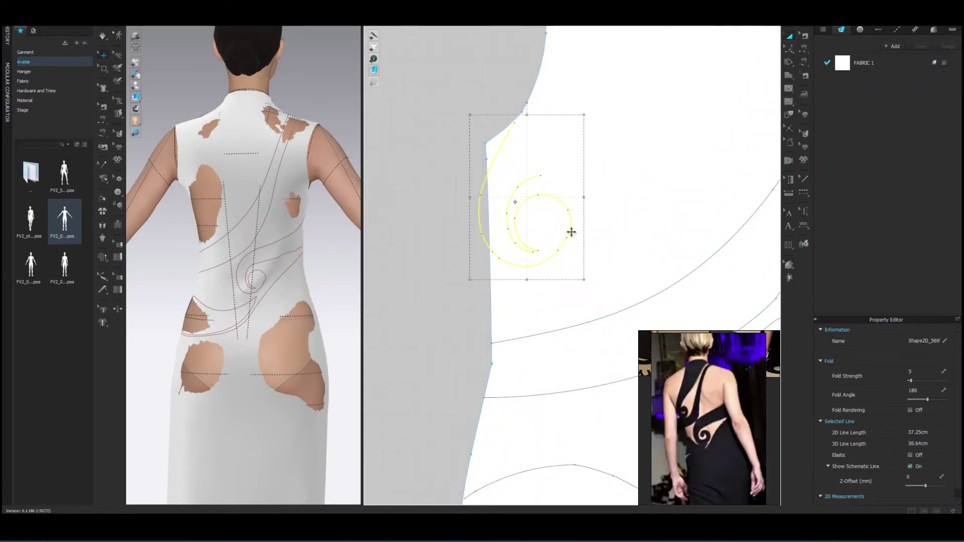
click(566, 244)
click(569, 244)
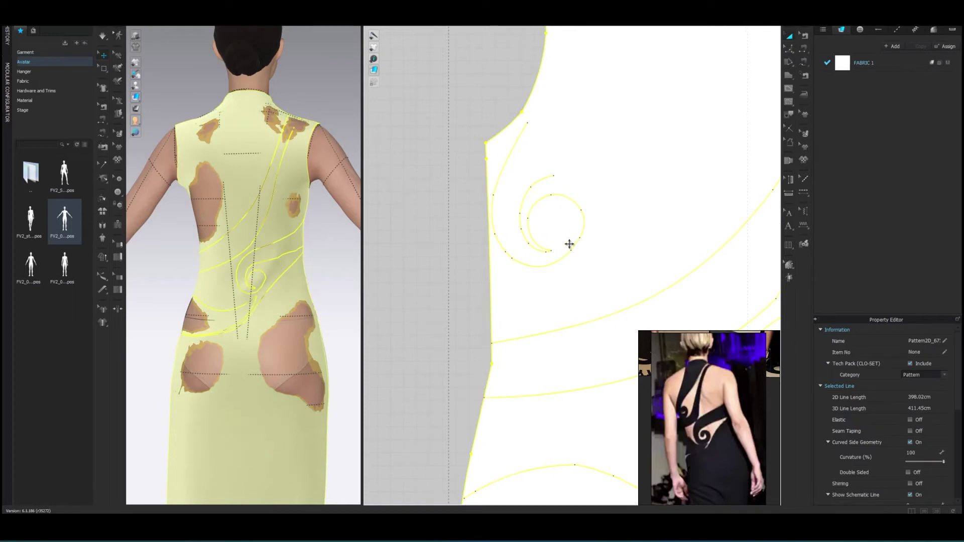
scroll(565, 215, down, 3)
scroll(545, 136, up, 5)
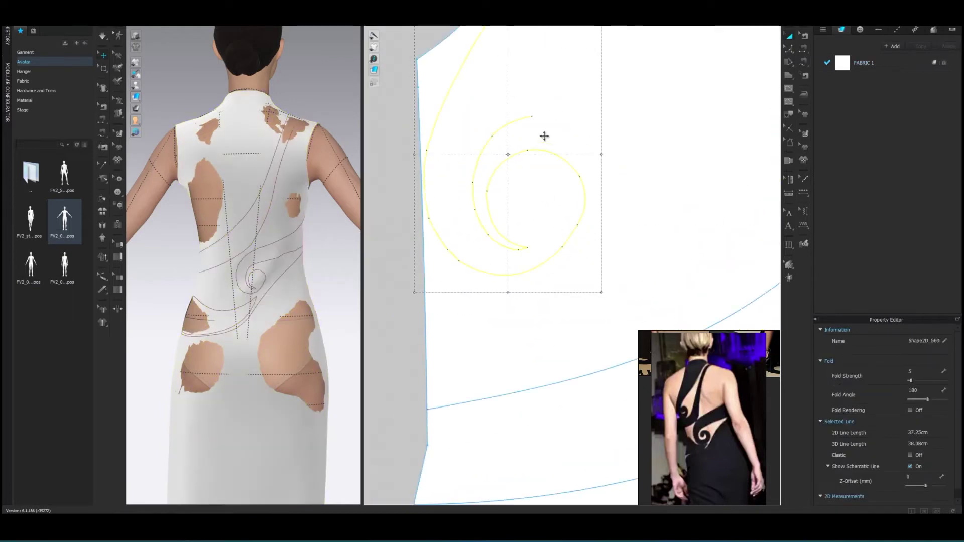
scroll(558, 226, down, 2)
drag(576, 244, 560, 222)
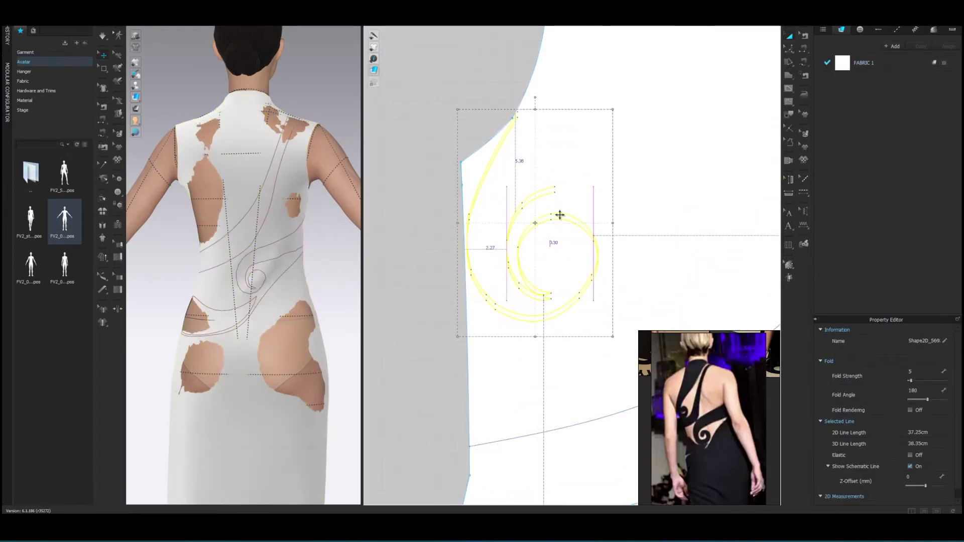
scroll(560, 214, down, 5)
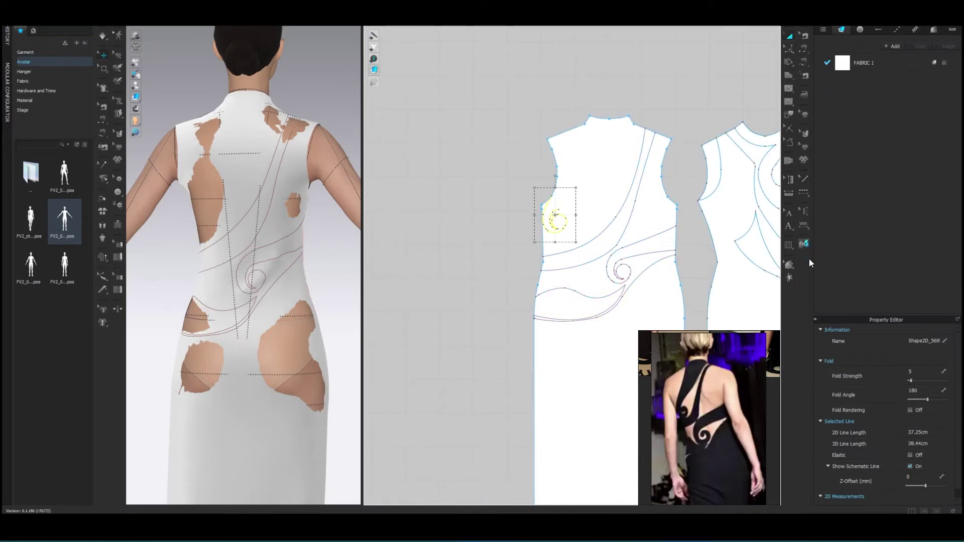
Try a curved line at the shoulder, then undo the attempted shift.
click(789, 88)
scroll(605, 158, up, 5)
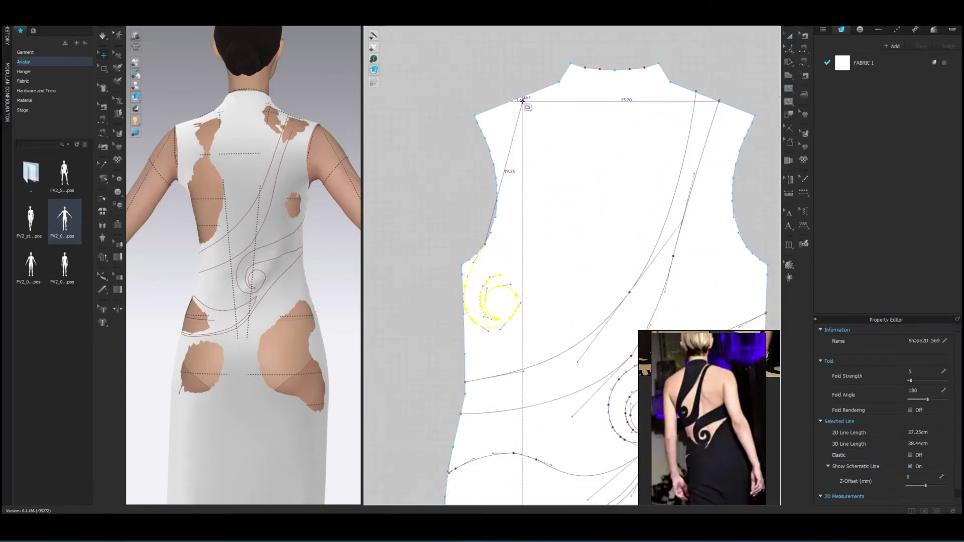
mouse_move(560, 84)
middle_down()
mouse_move(732, 123)
mouse_move(486, 101)
mouse_move(616, 110)
middle_up()
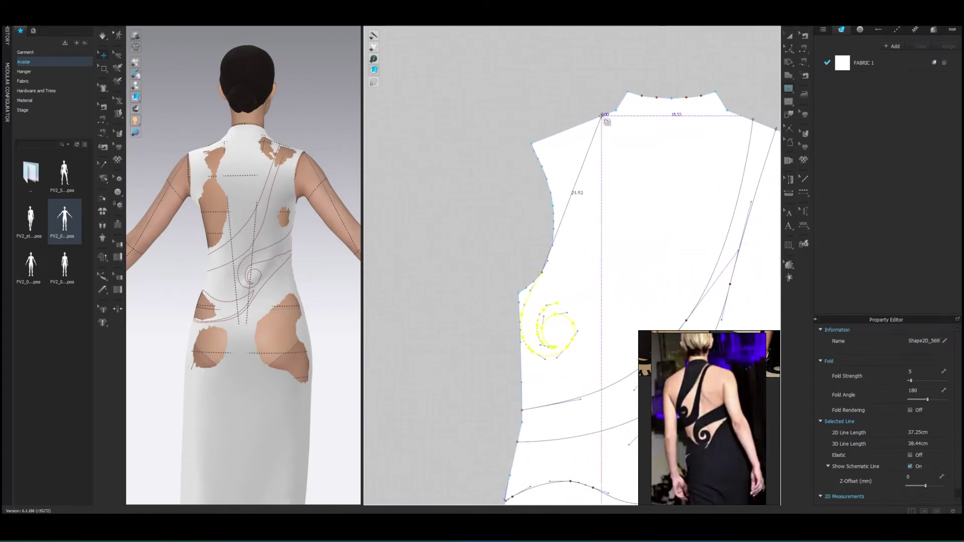
key(Return)
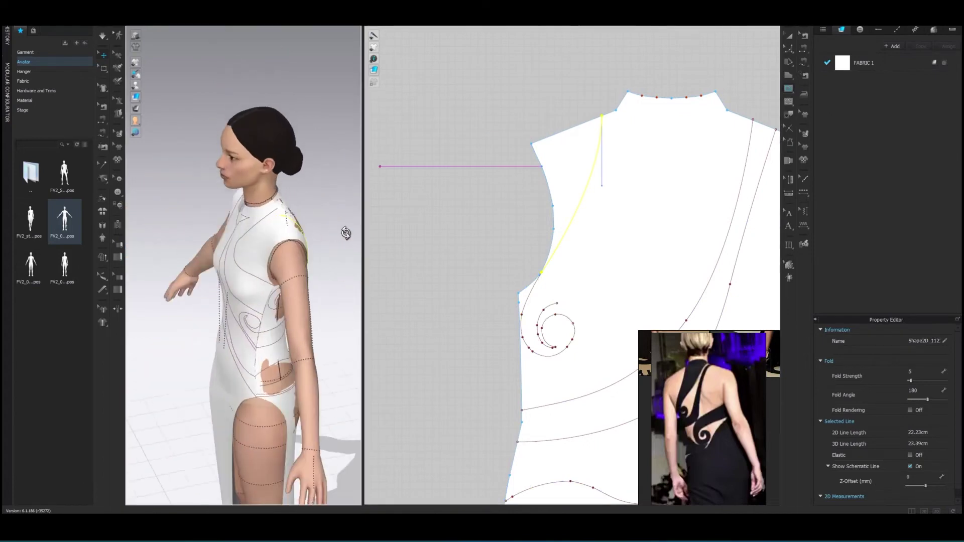
right_drag(344, 233, 313, 243)
scroll(313, 243, up, 3)
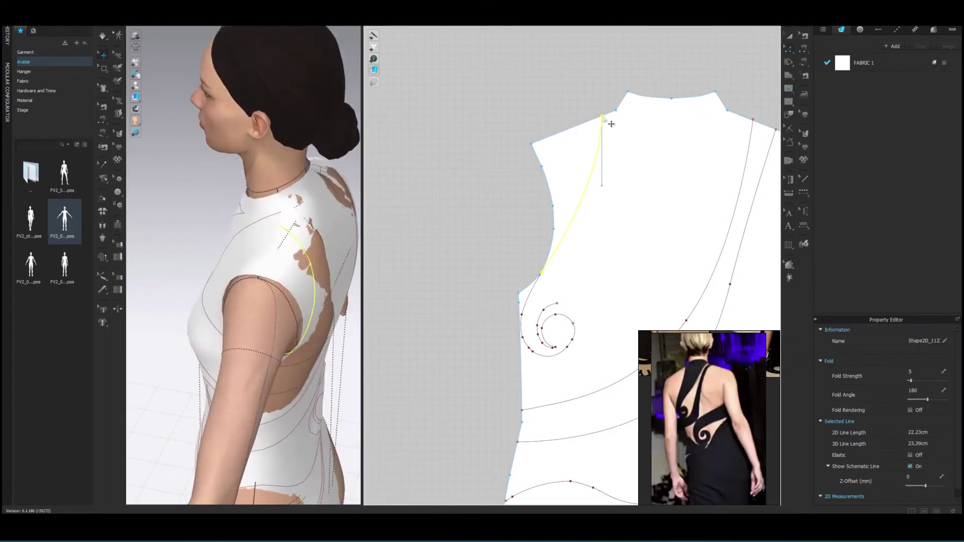
drag(609, 123, 600, 128)
key(ctrl+z)
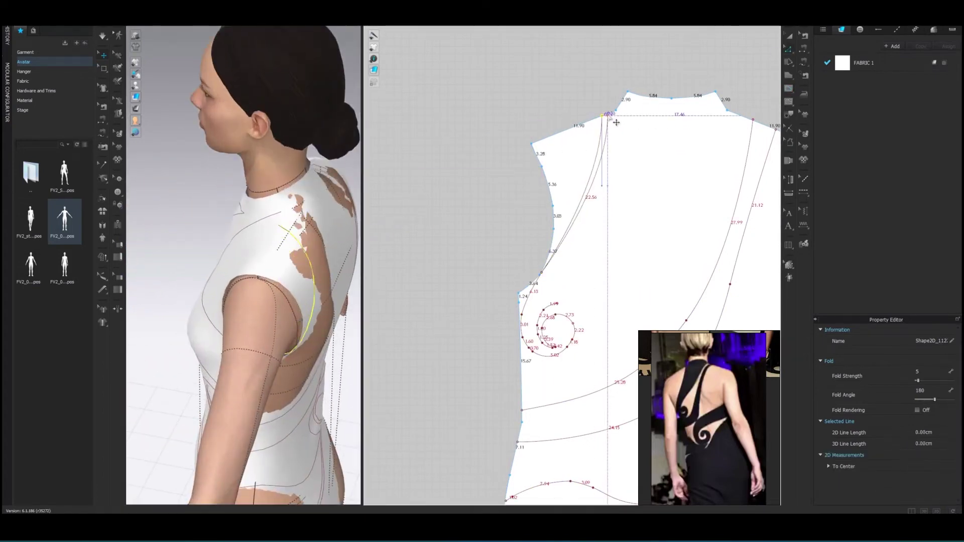
View the avatar from the back and start a curved line, then cancel it.
key(8)
scroll(593, 211, up, 3)
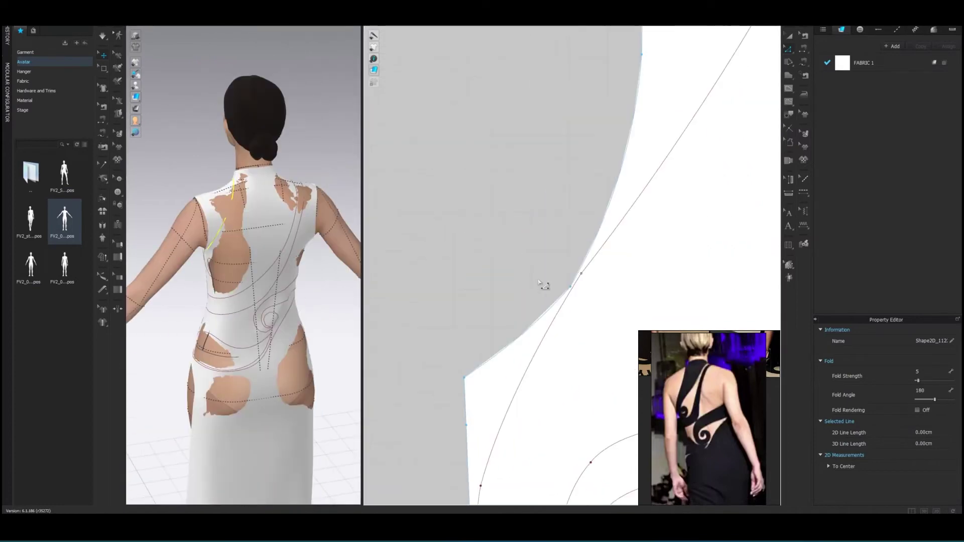
right_click(582, 275)
scroll(557, 261, down, 2)
scroll(563, 271, up, 2)
scroll(561, 271, down, 2)
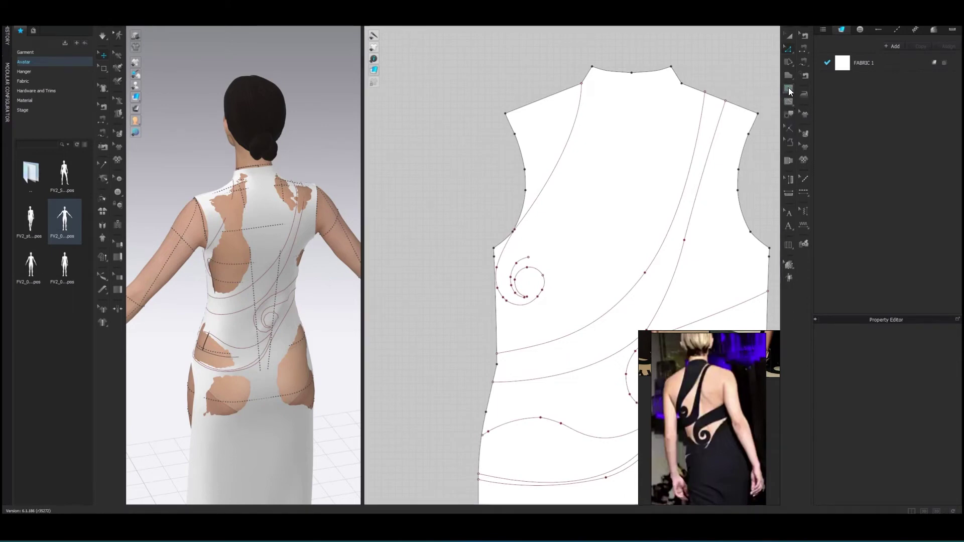
click(789, 88)
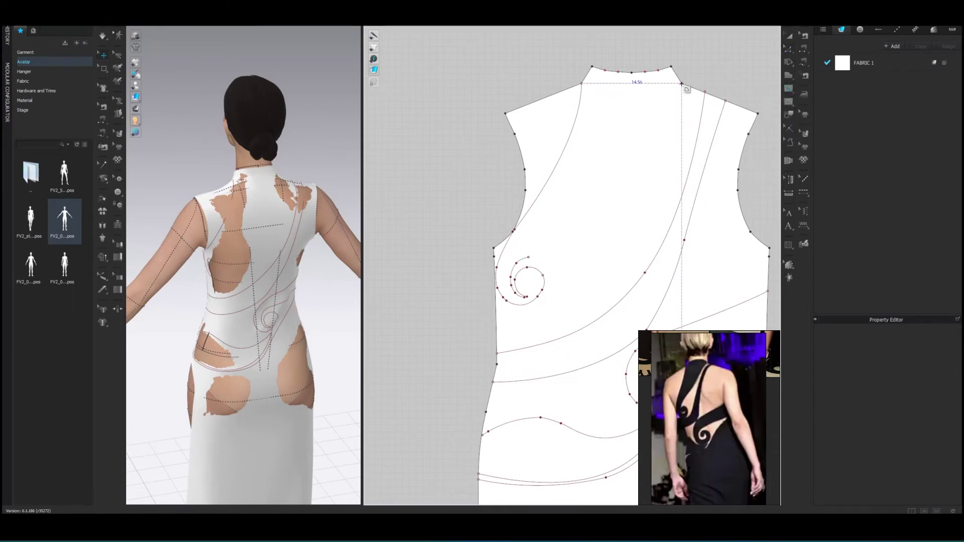
ctrl+click(601, 190)
drag(533, 257, 495, 269)
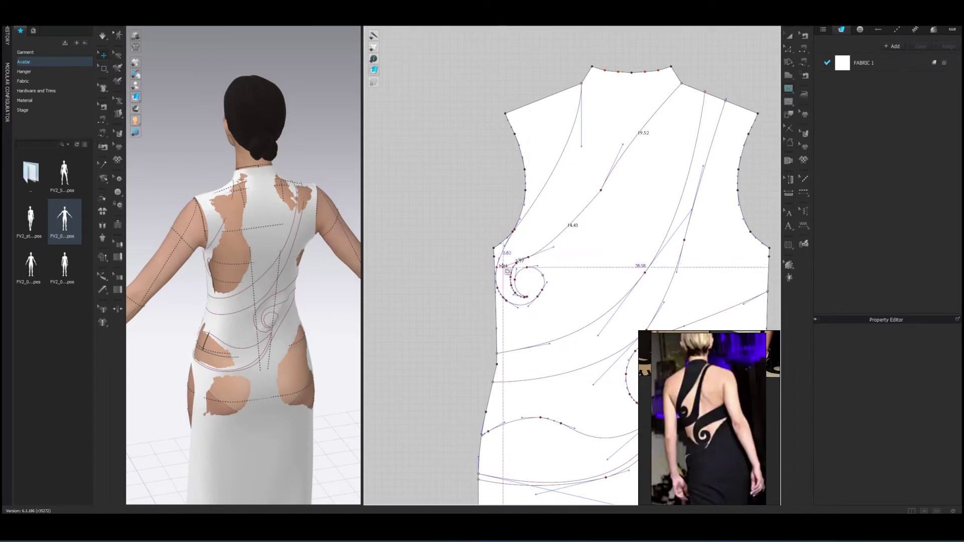
key(Escape)
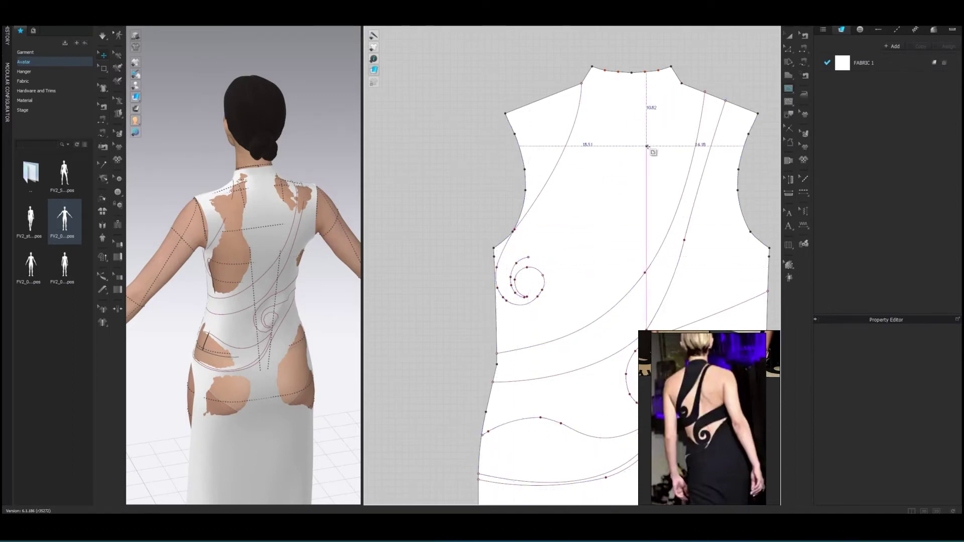
middle_drag(529, 256, 575, 191)
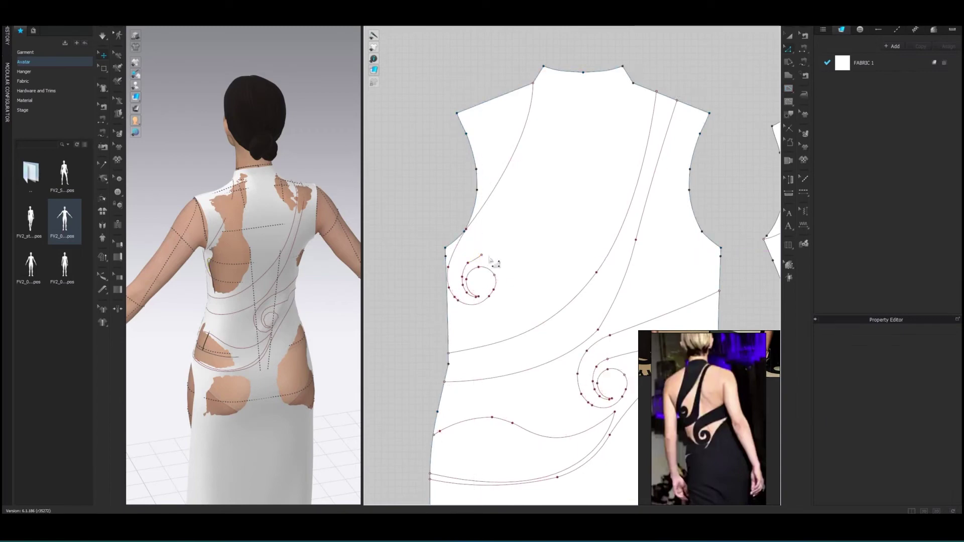
Draw a 37.9 cm curve from the upper spiral up to the neckline corner.
click(787, 73)
click(482, 251)
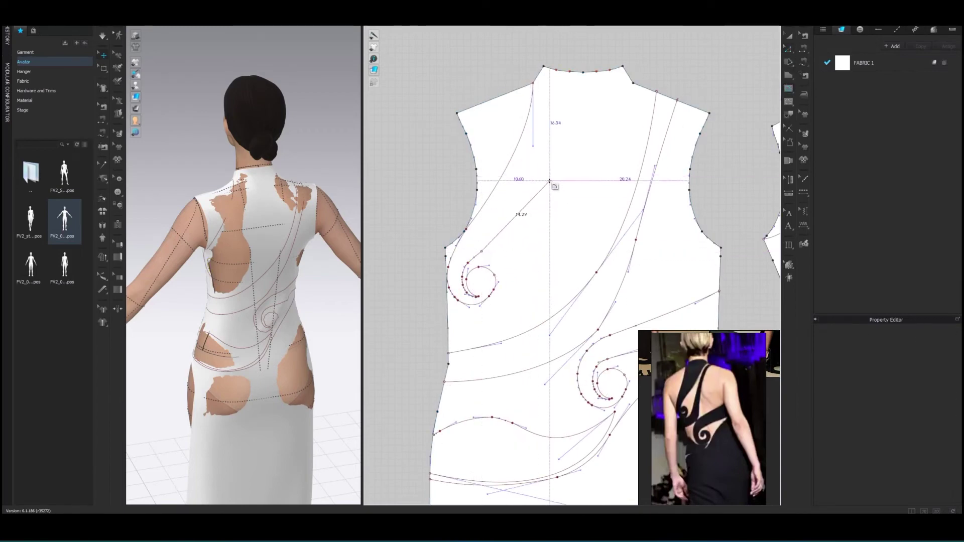
click(543, 193)
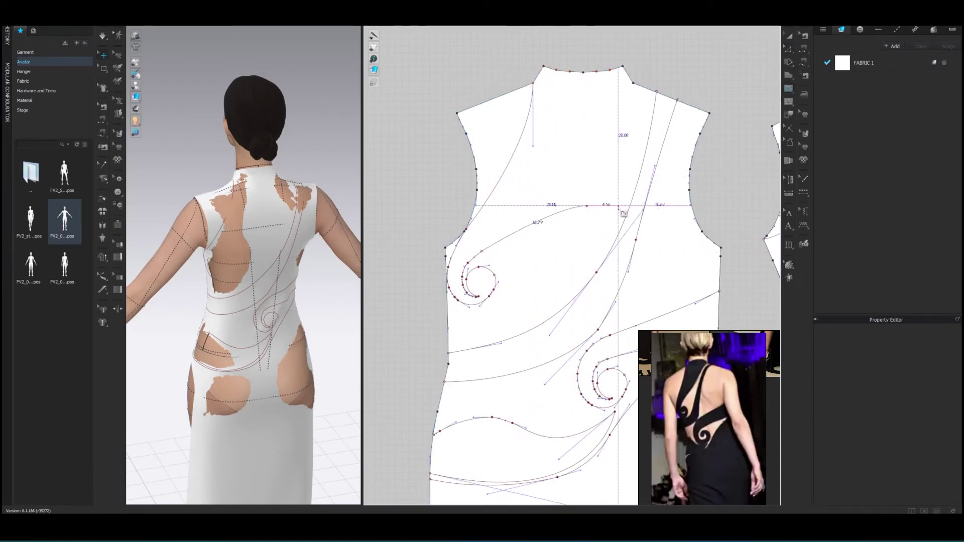
click(586, 206)
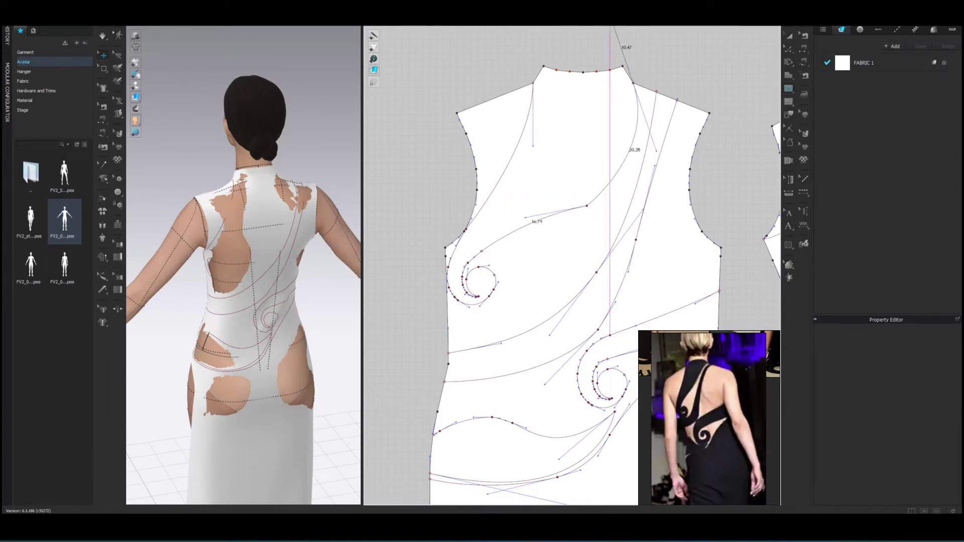
click(633, 83)
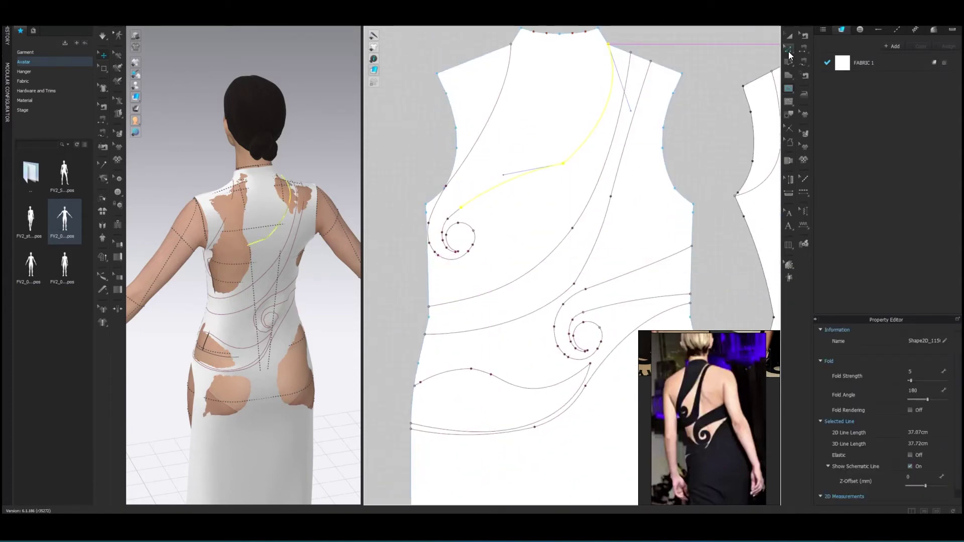
Fit both pattern pieces in view and select the long curve crossing the piece.
key(a)
key(ctrl+a)
scroll(598, 285, down, 5)
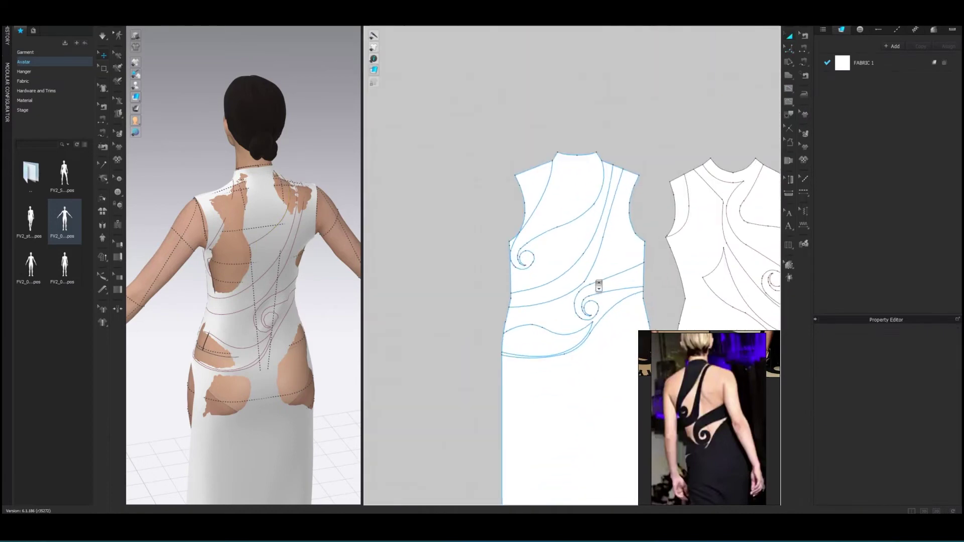
click(672, 272)
click(545, 282)
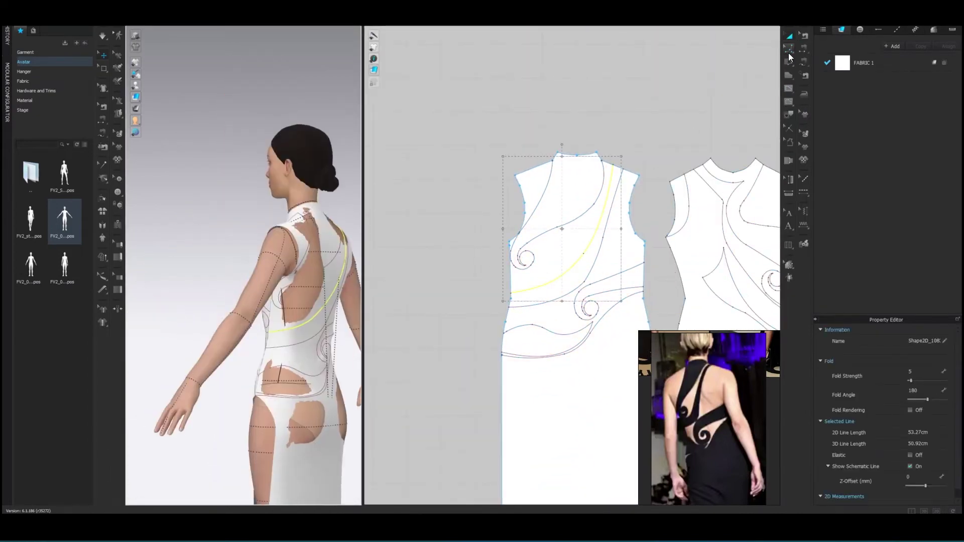
Draw an internal line in from the side edge and finish a curve rising from the upper spiral.
click(789, 49)
scroll(581, 324, up, 5)
click(433, 229)
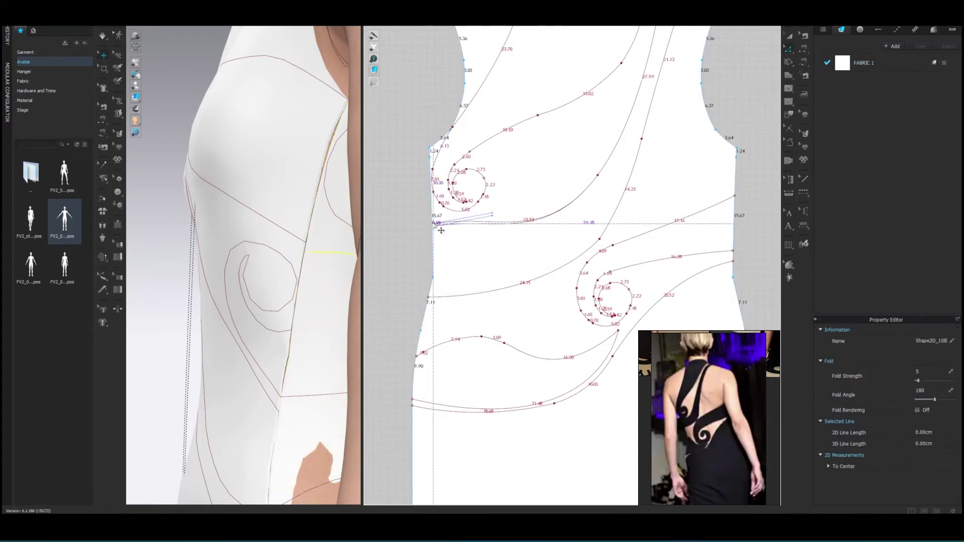
drag(505, 229, 534, 216)
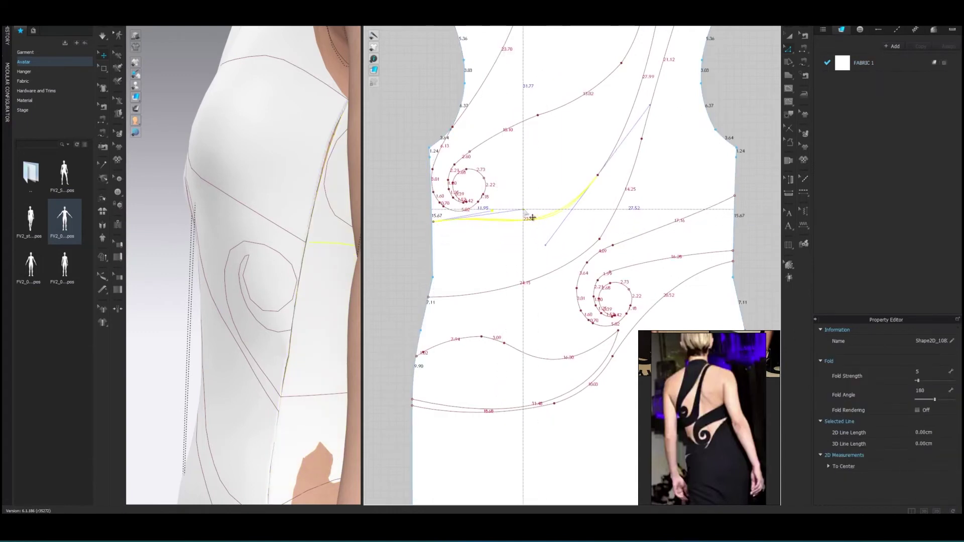
scroll(622, 214, down, 6)
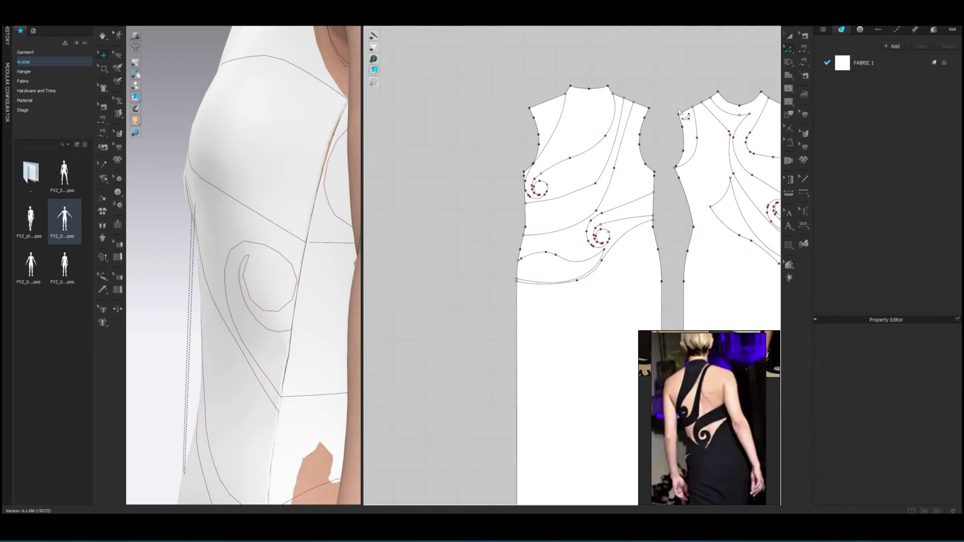
click(802, 46)
key(Return)
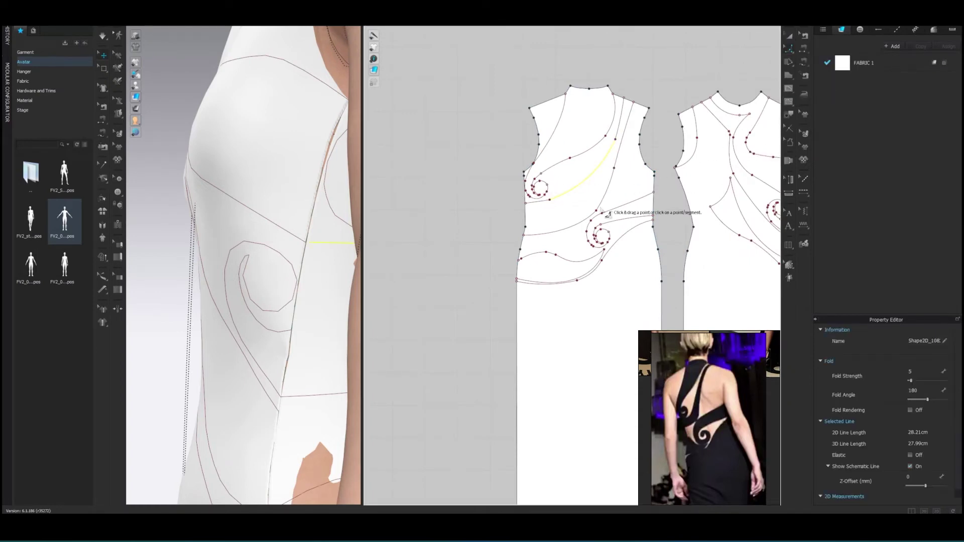
Select another internal line, orbit to the dress side, and select the front pattern piece.
click(590, 205)
scroll(635, 175, up, 1)
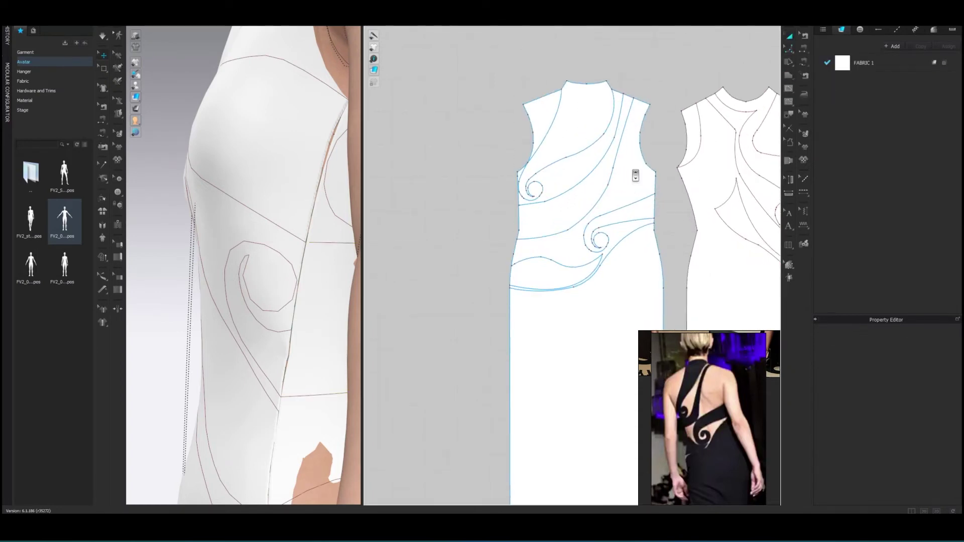
click(789, 35)
scroll(667, 138, down, 1)
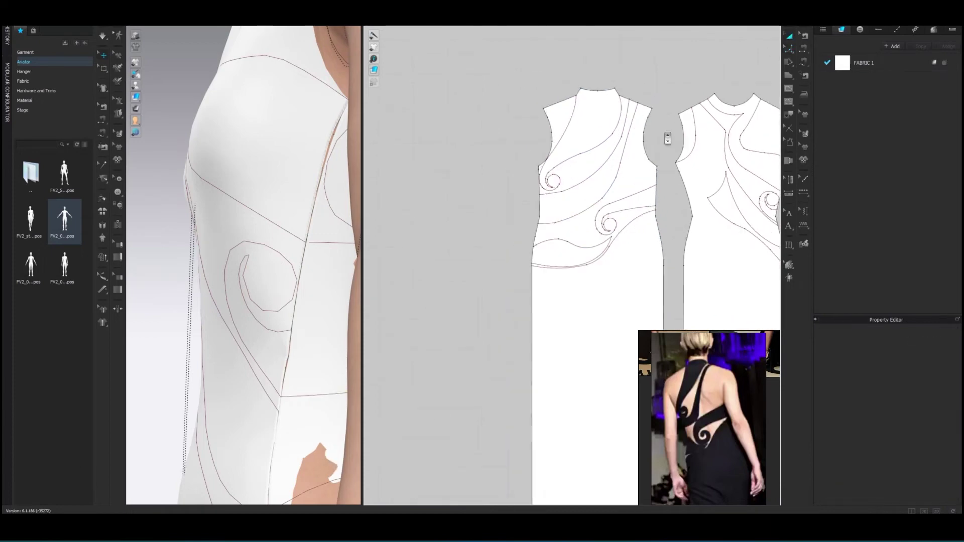
scroll(645, 184, down, 1)
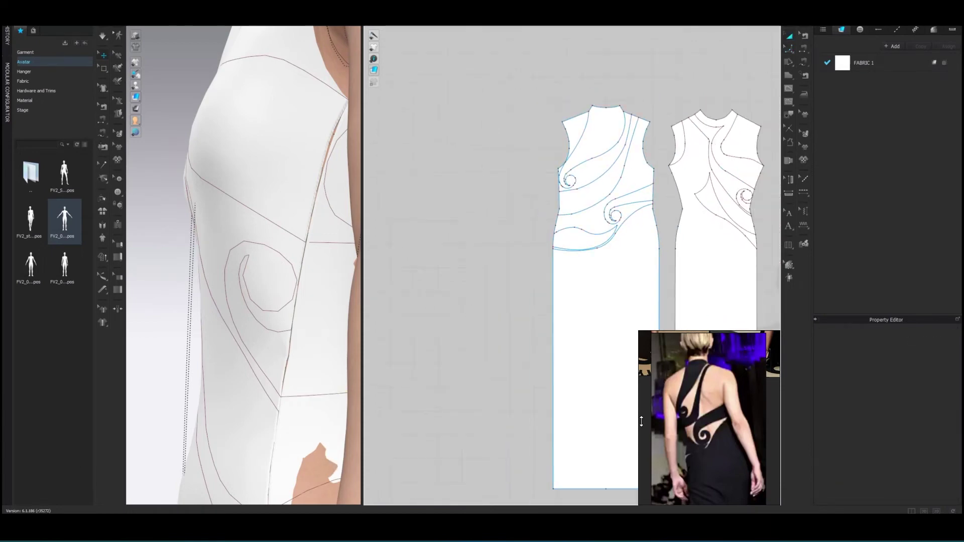
right_drag(309, 251, 334, 244)
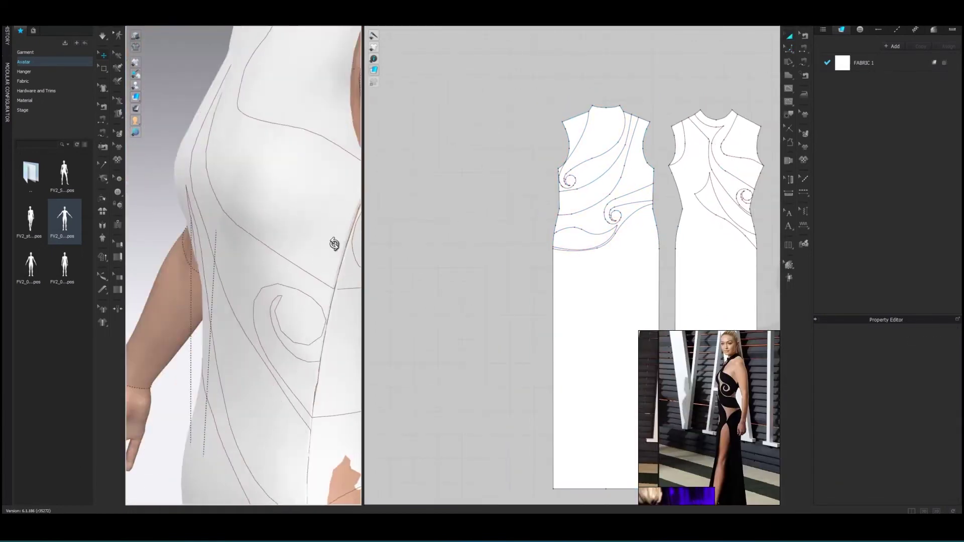
scroll(333, 246, down, 3)
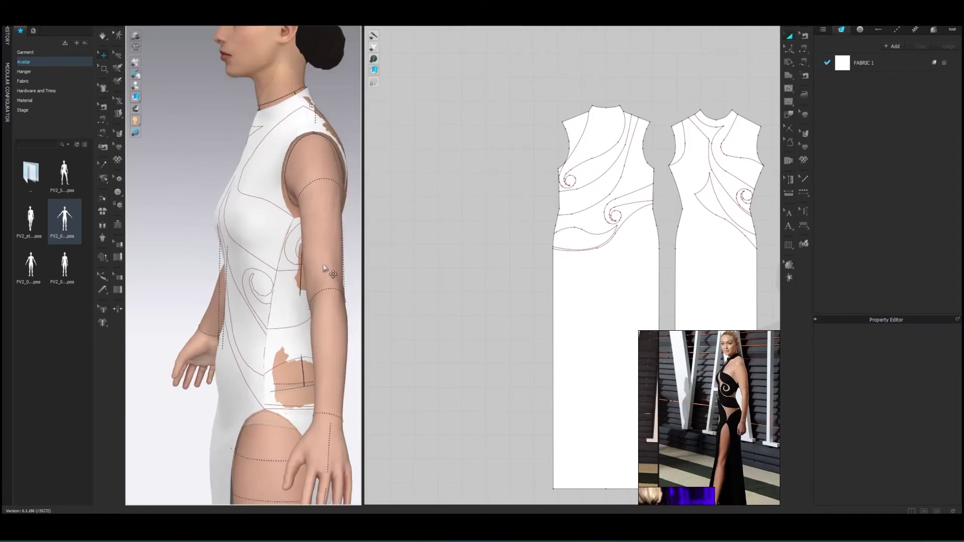
click(570, 235)
Turn the avatar to a side profile and select the upper-left spiral line with the internal line tool.
click(788, 88)
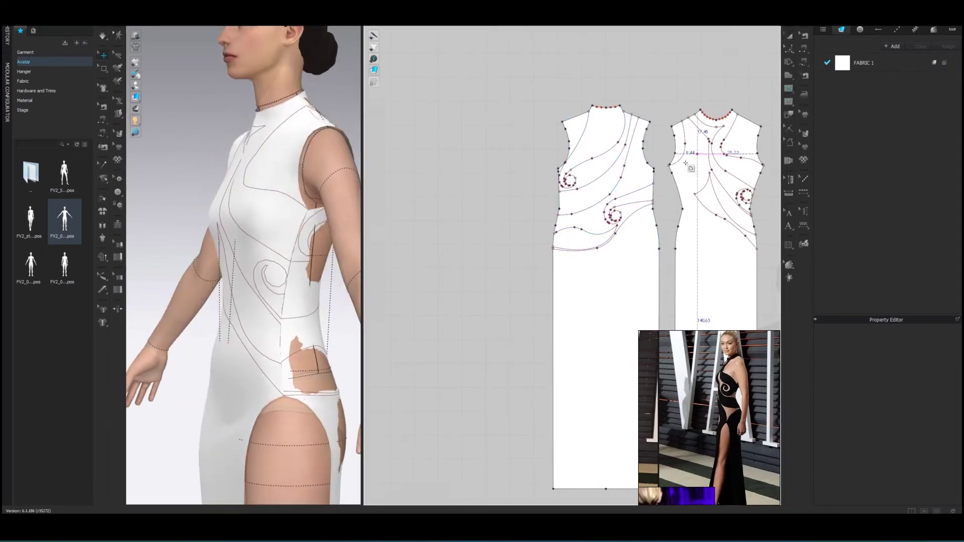
scroll(572, 221, up, 5)
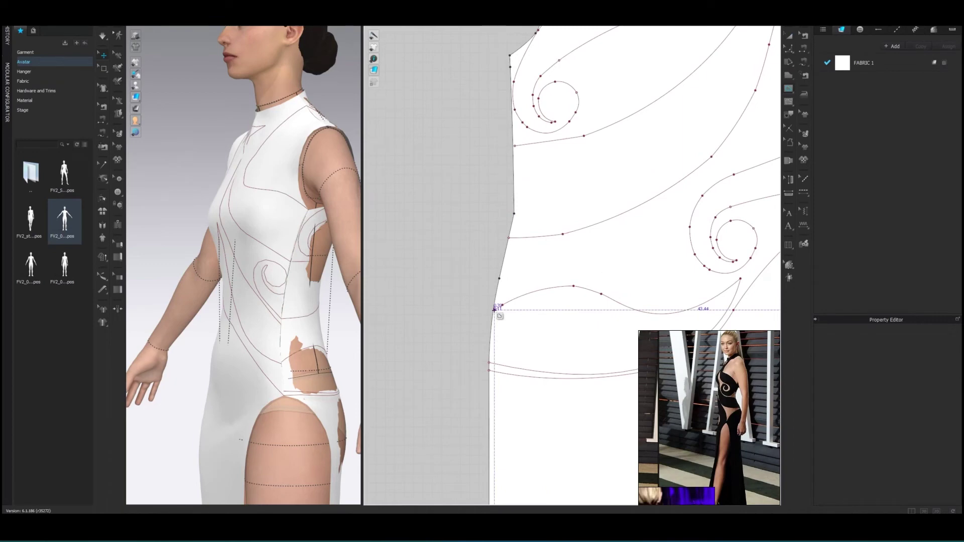
right_drag(236, 253, 293, 254)
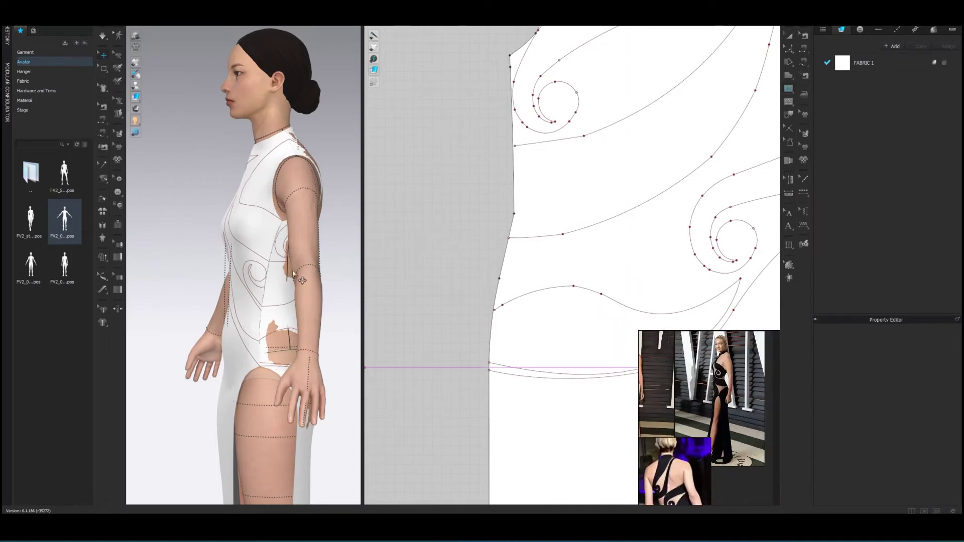
scroll(608, 229, down, 3)
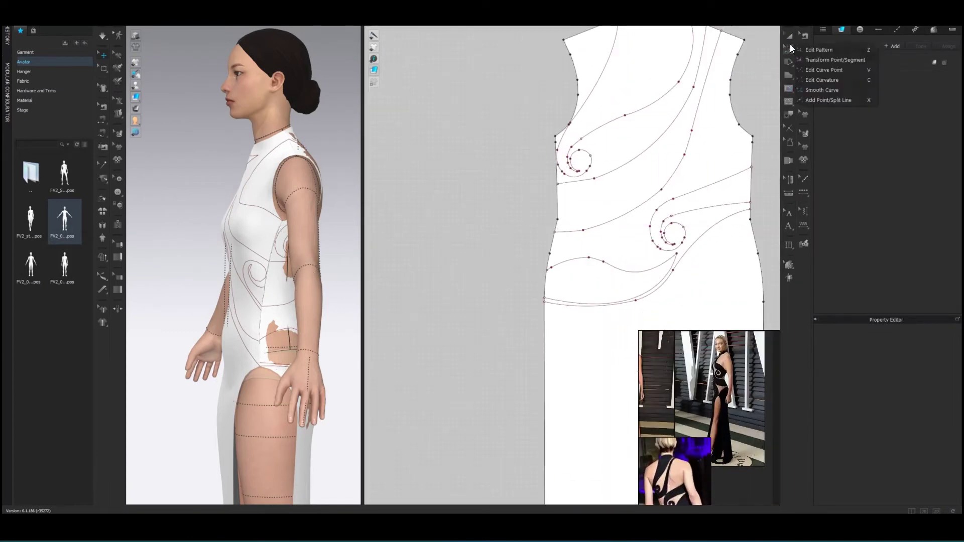
scroll(541, 169, up, 3)
click(625, 158)
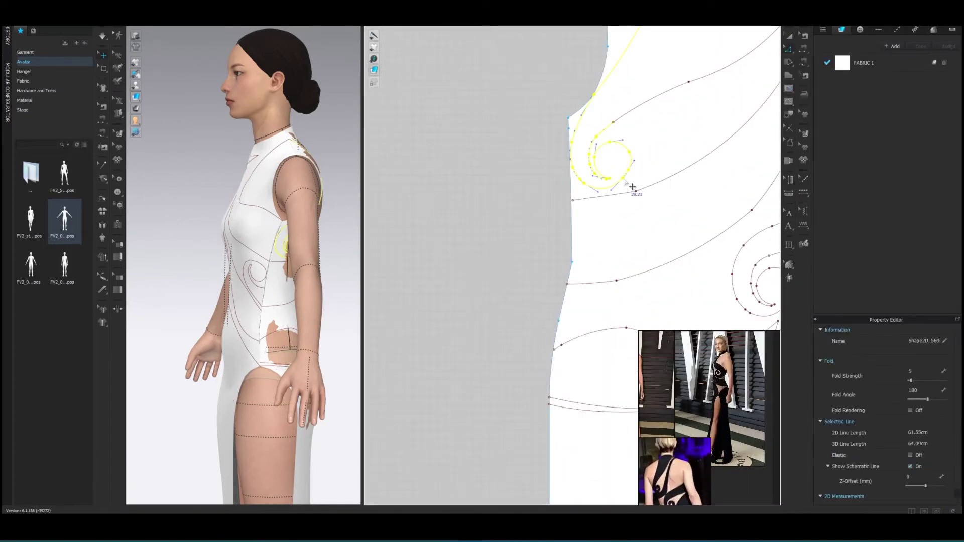
scroll(652, 166, down, 2)
scroll(557, 201, up, 3)
scroll(602, 178, up, 2)
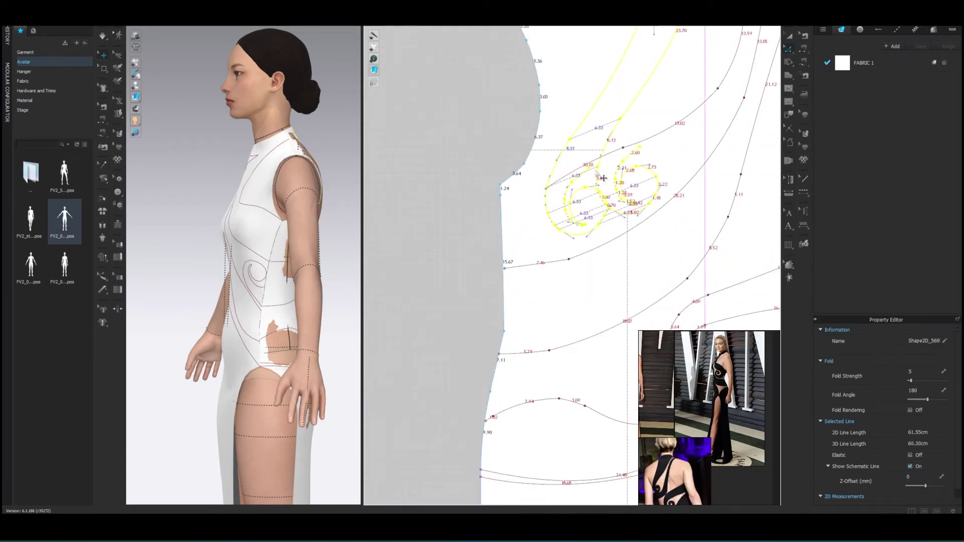
scroll(603, 177, down, 2)
scroll(627, 201, down, 4)
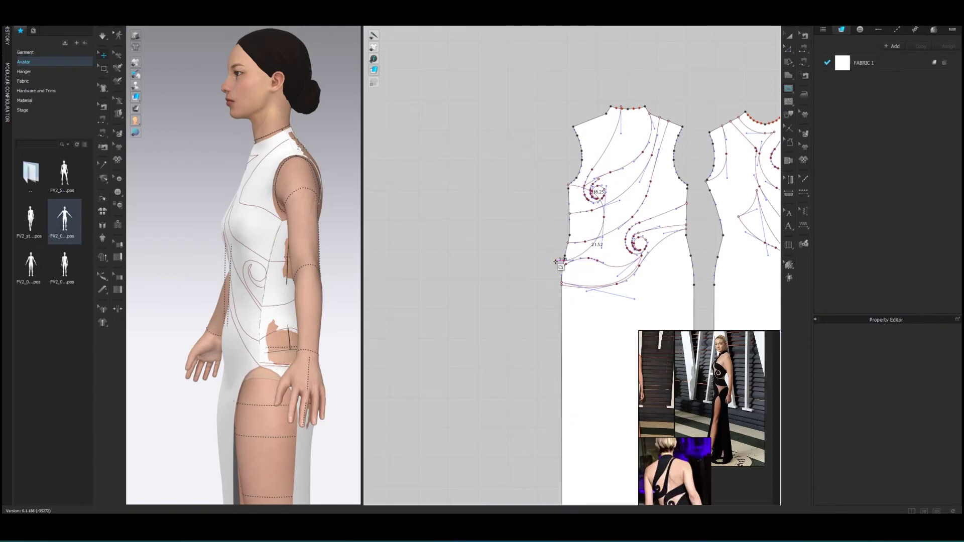
Finish the new curve and snap its ends onto the side edge and the spiral's point.
double_click(594, 256)
right_drag(301, 296, 333, 297)
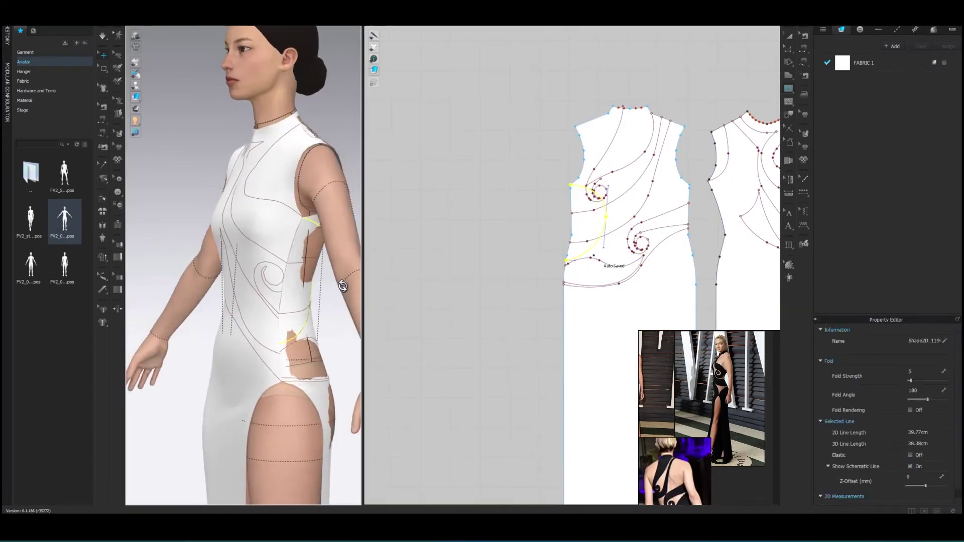
click(788, 48)
scroll(598, 216, up, 5)
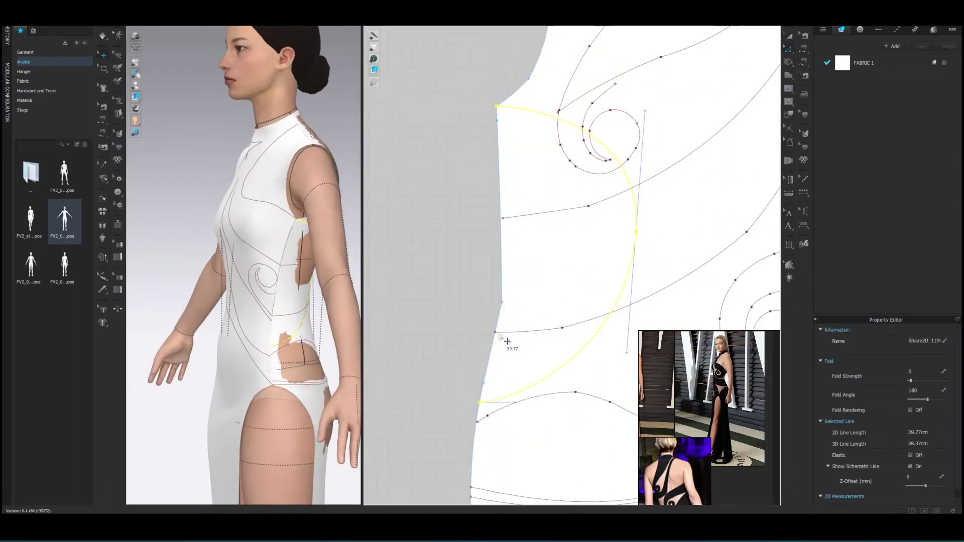
drag(488, 410, 505, 333)
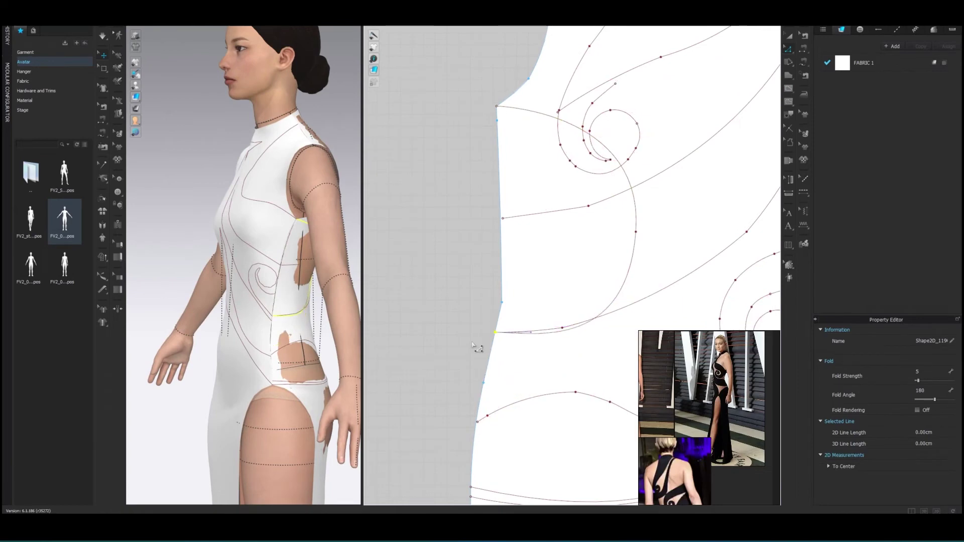
drag(645, 240, 598, 366)
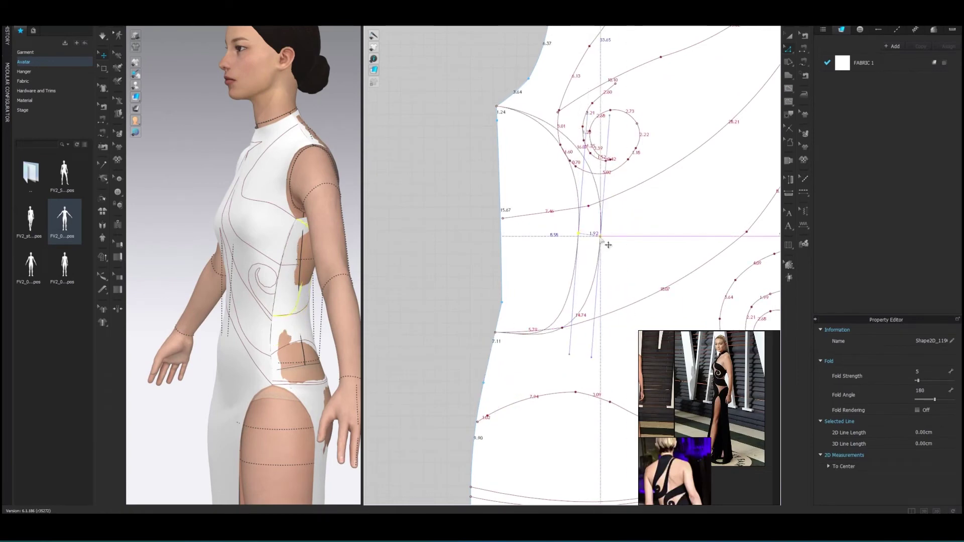
mouse_move(598, 366)
mouse_down()
mouse_move(607, 242)
mouse_move(551, 314)
mouse_up()
Inspect the resulting 14.52 cm arc by turning the avatar to view its back.
click(788, 50)
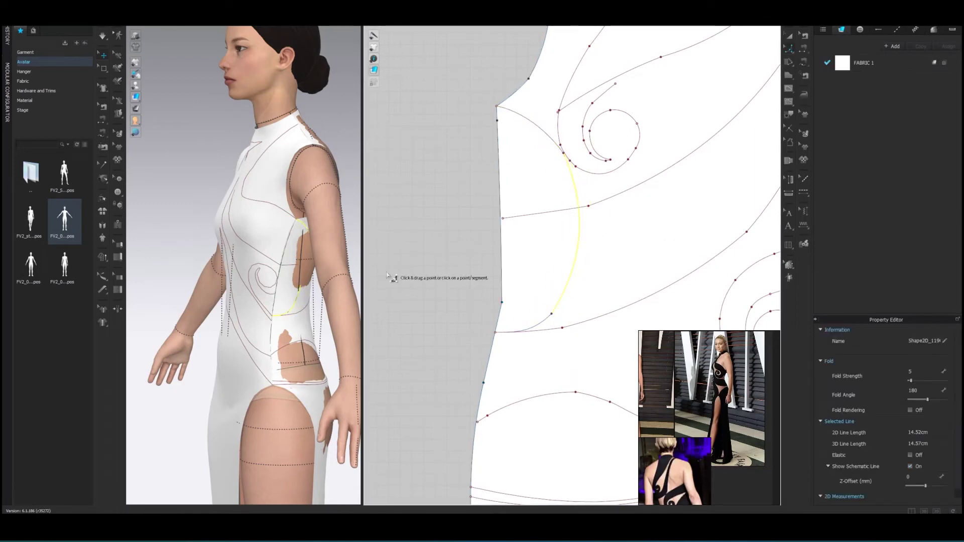
scroll(372, 317, down, 1)
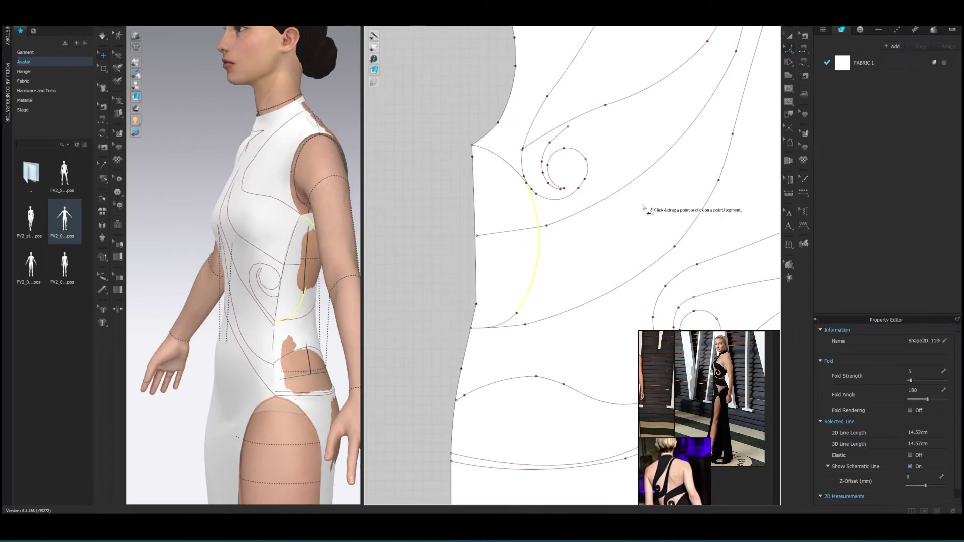
scroll(613, 279, down, 5)
scroll(613, 279, up, 1)
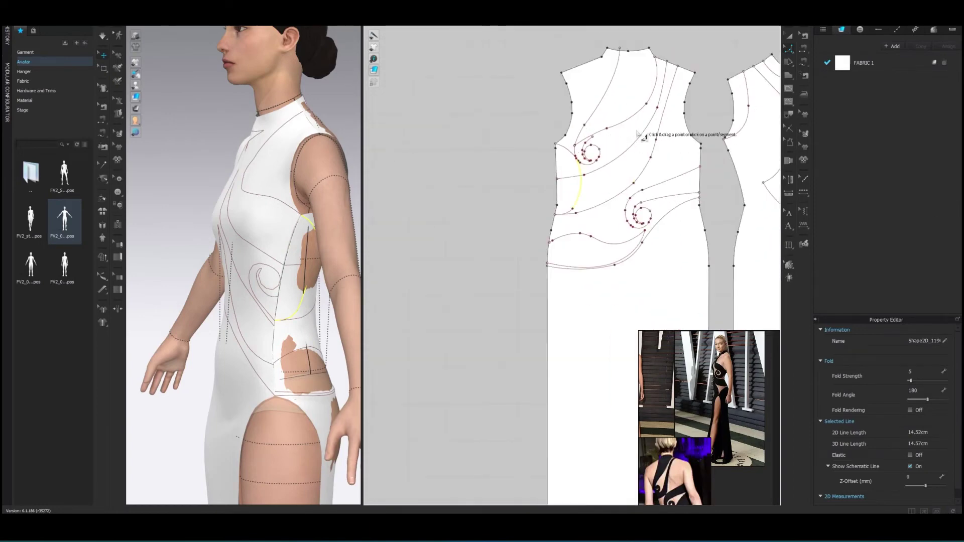
scroll(614, 279, up, 2)
mouse_move(351, 305)
right_down()
mouse_move(198, 306)
mouse_move(280, 326)
mouse_move(321, 318)
mouse_move(236, 333)
mouse_move(271, 314)
mouse_move(206, 316)
mouse_move(323, 323)
mouse_move(140, 312)
mouse_move(225, 316)
right_up()
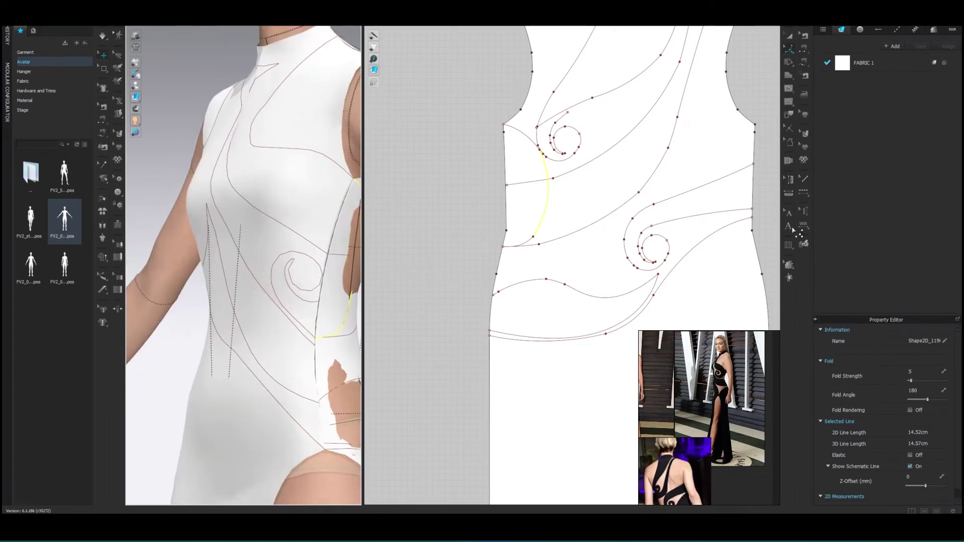
scroll(663, 262, up, 3)
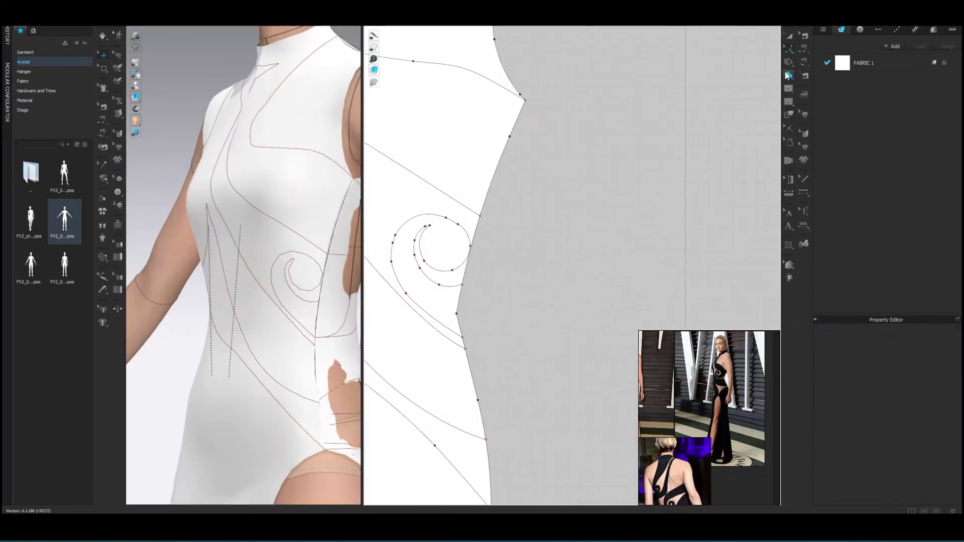
Move the spiral line's end point and pick the correct line among the overlapping shapes.
mouse_move(462, 343)
mouse_down()
mouse_move(466, 330)
mouse_move(420, 333)
mouse_up()
scroll(566, 251, down, 1)
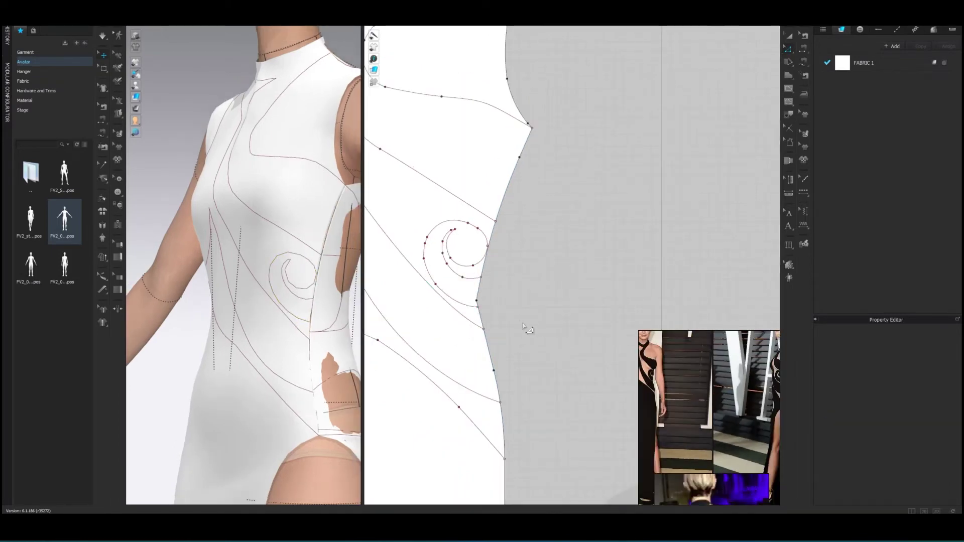
click(484, 326)
click(523, 302)
scroll(523, 302, down, 3)
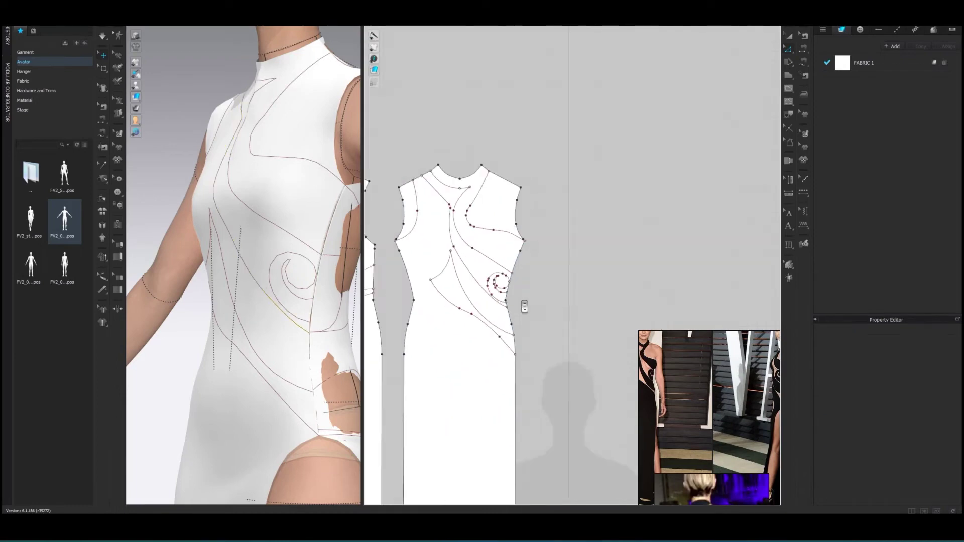
scroll(524, 306, up, 2)
scroll(530, 280, up, 5)
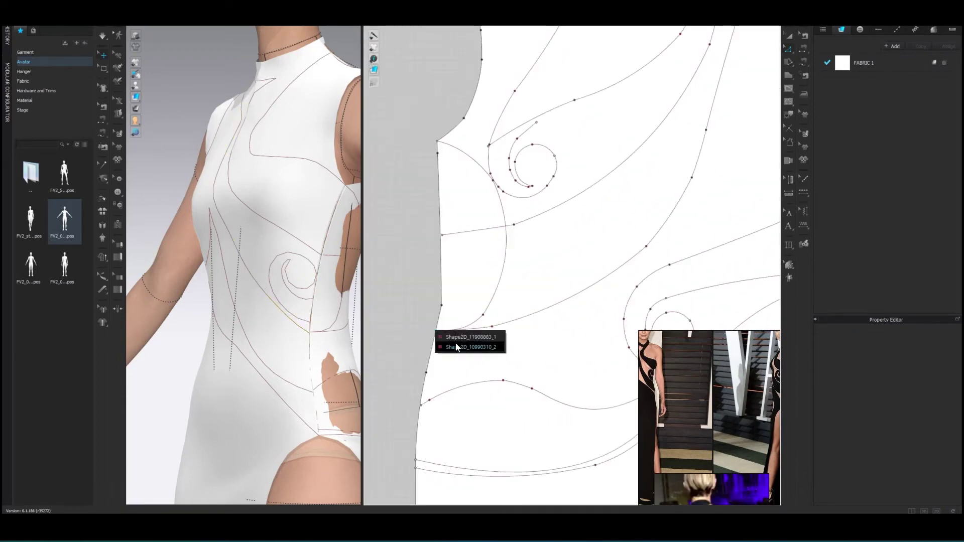
click(456, 347)
scroll(444, 325, up, 3)
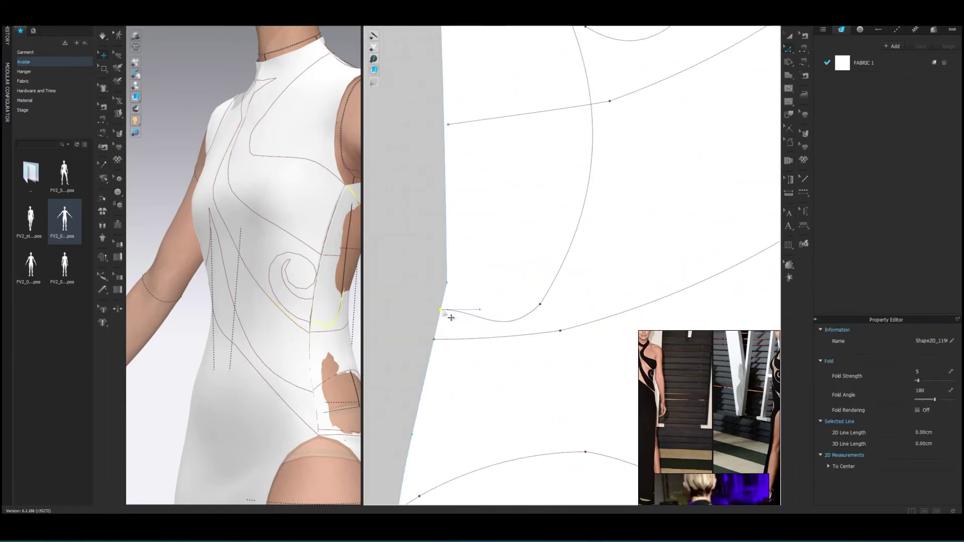
Bend the large arc near the front piece's side seam further to the right.
click(450, 317)
drag(502, 342, 572, 317)
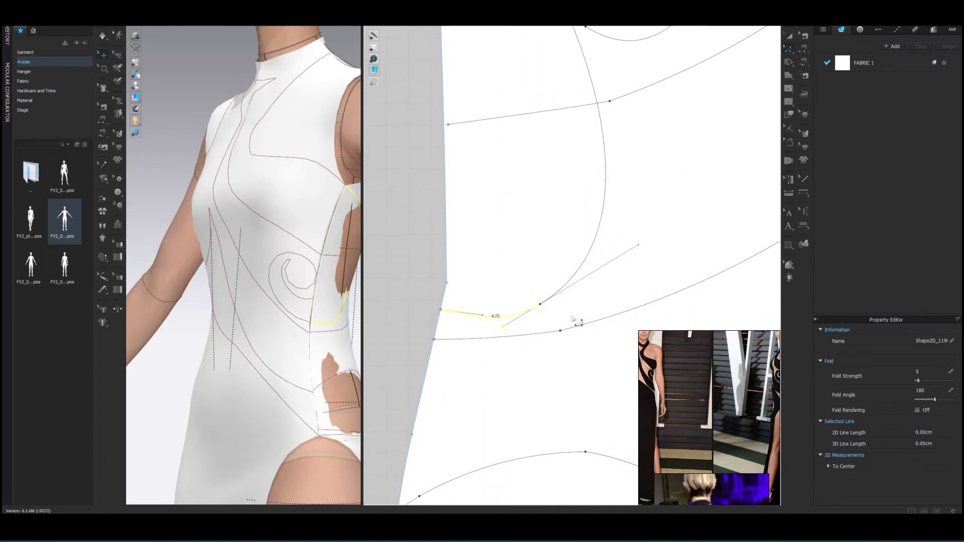
drag(497, 347, 512, 329)
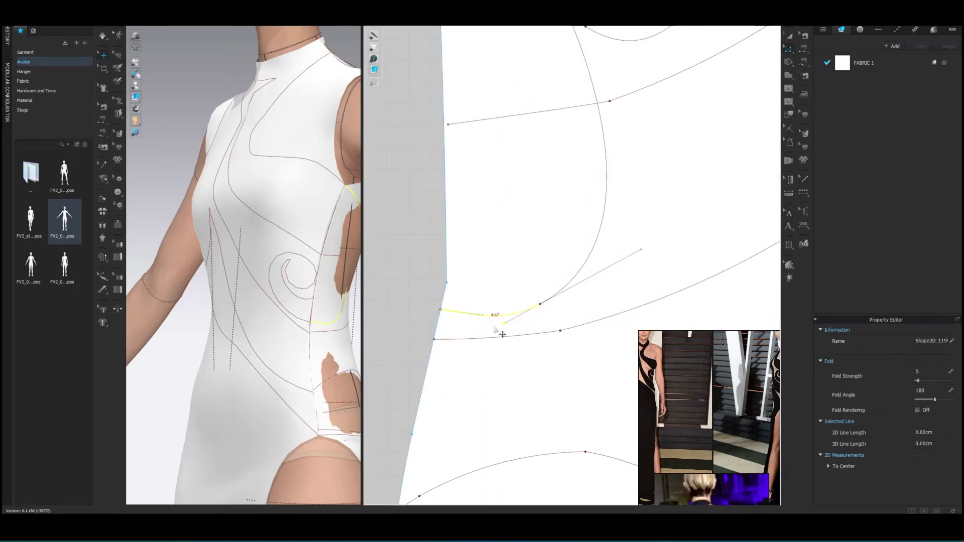
click(566, 319)
click(491, 324)
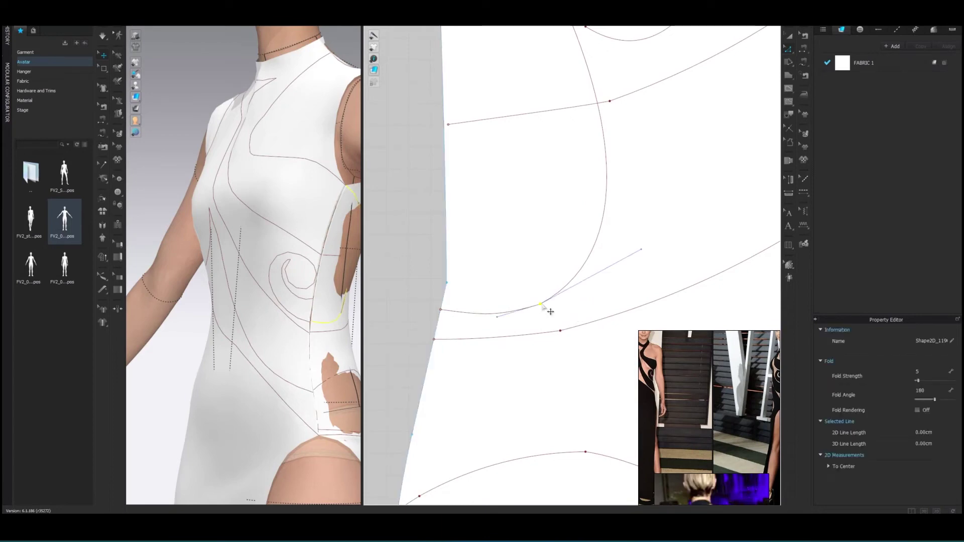
drag(547, 311, 478, 277)
scroll(479, 279, down, 5)
scroll(353, 270, down, 2)
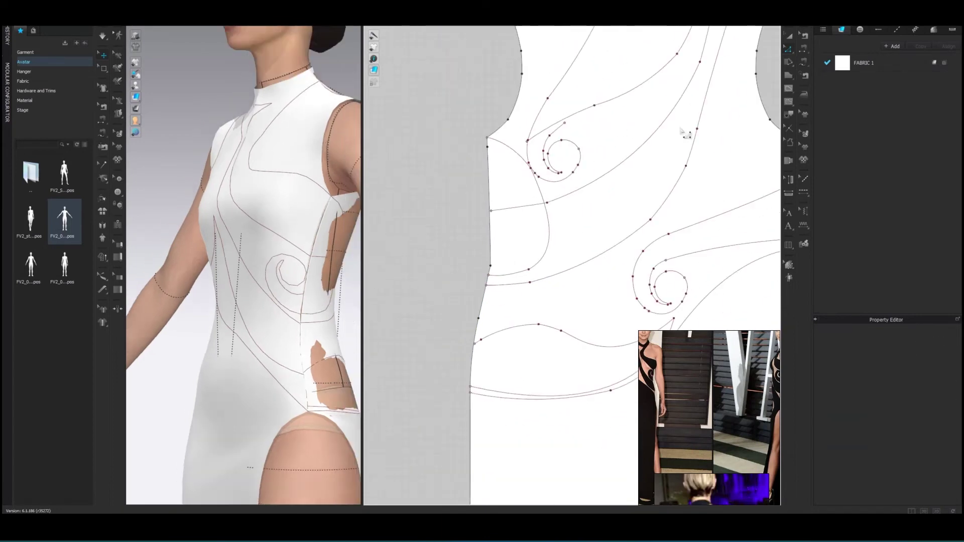
right_drag(261, 256, 241, 256)
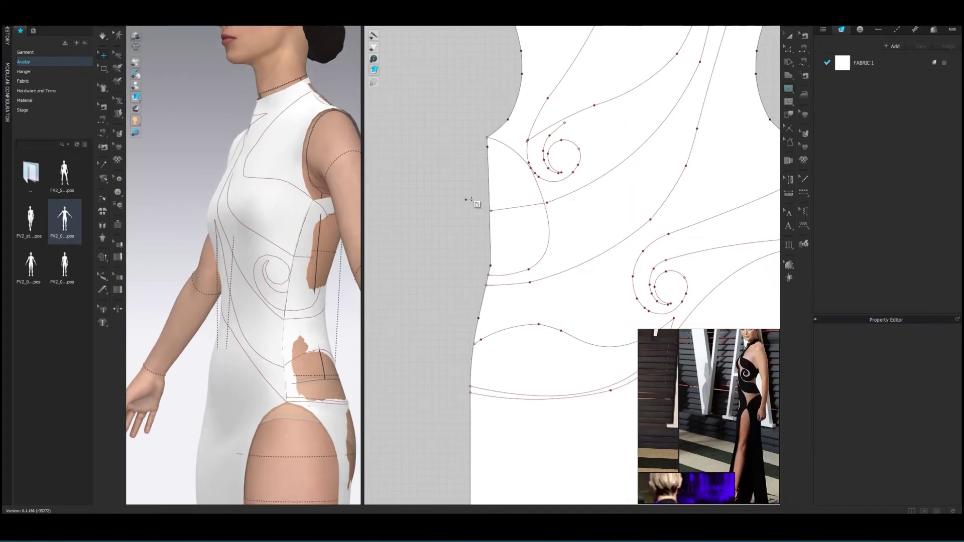
Draw a new curve and a short vertical line at the front side edge, bending the line into a curve.
click(489, 142)
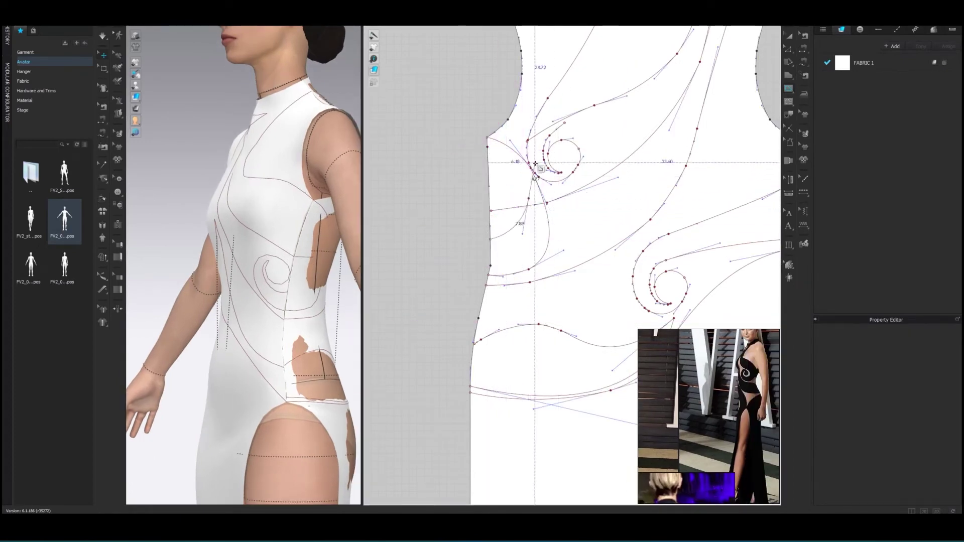
click(528, 198)
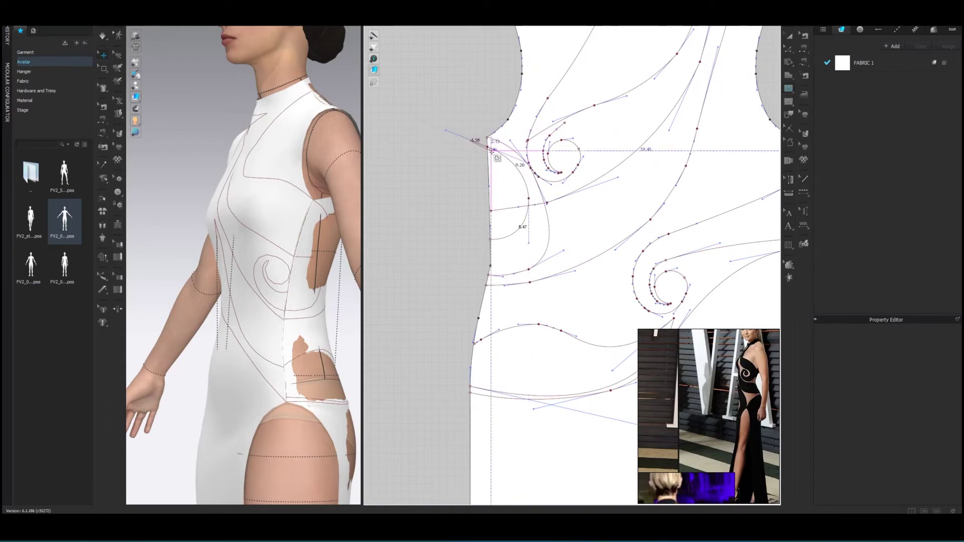
double_click(491, 150)
click(490, 257)
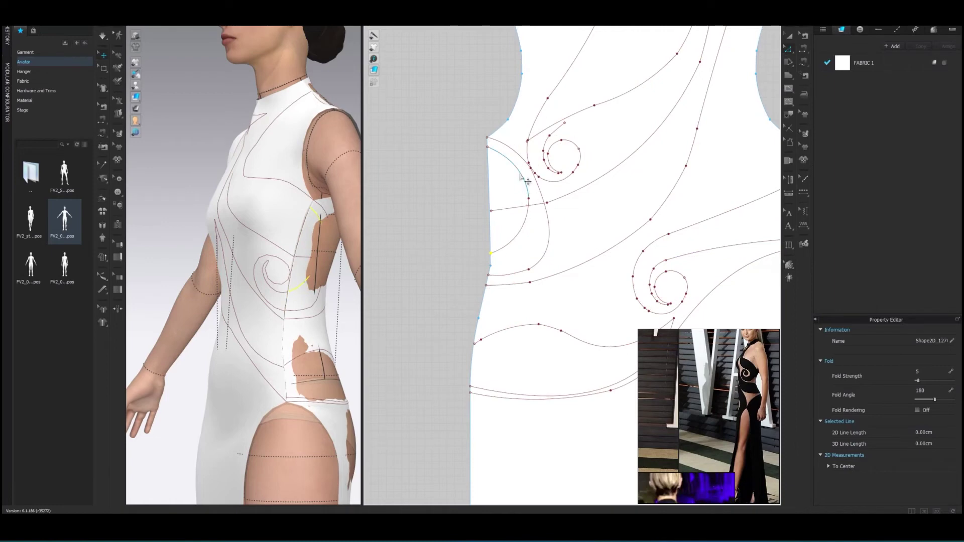
click(507, 155)
click(491, 253)
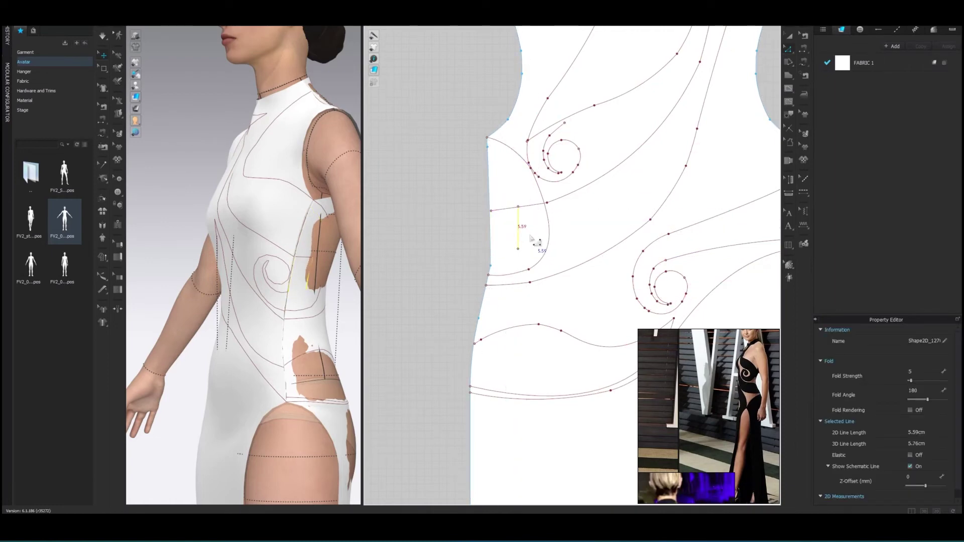
click(817, 101)
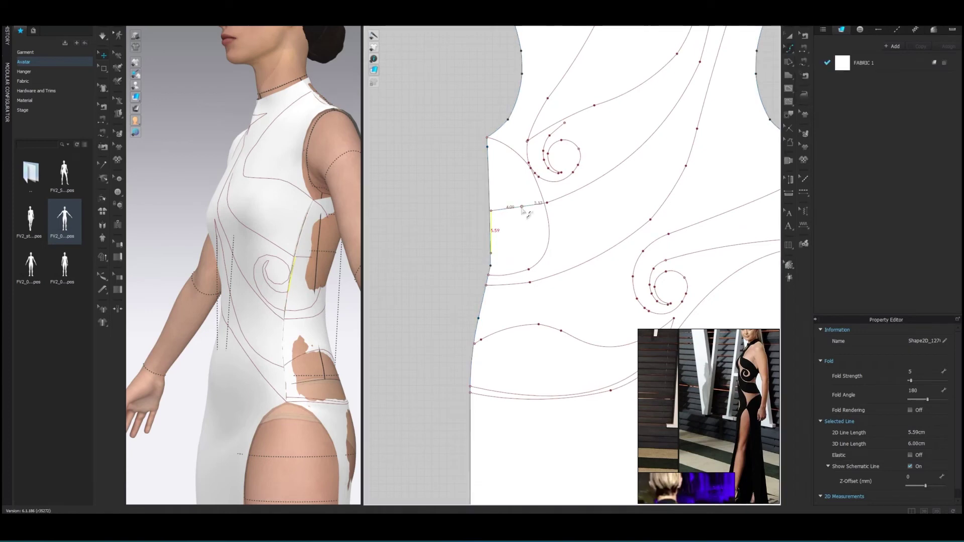
drag(496, 235, 512, 239)
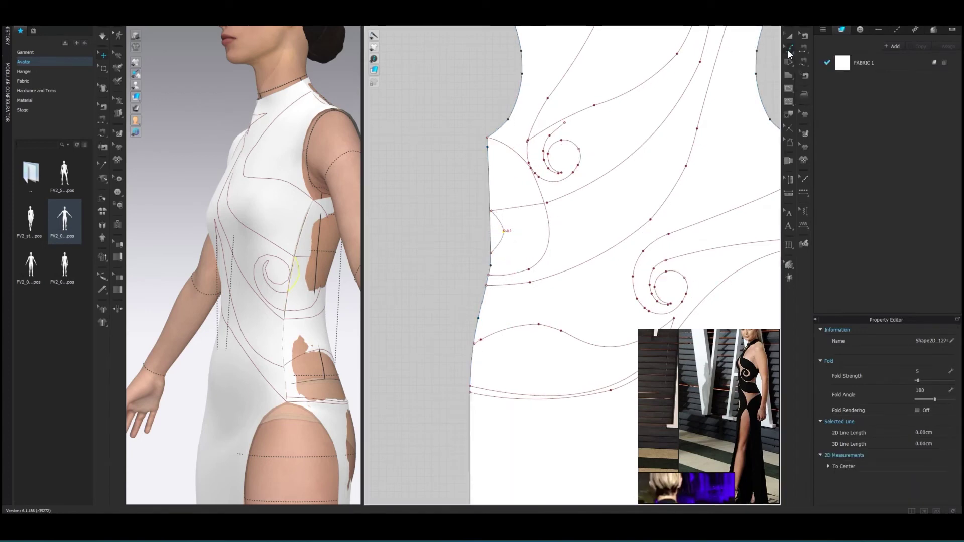
Delete the unwanted 7.94 cm curve segment from the front piece.
scroll(490, 215, up, 1)
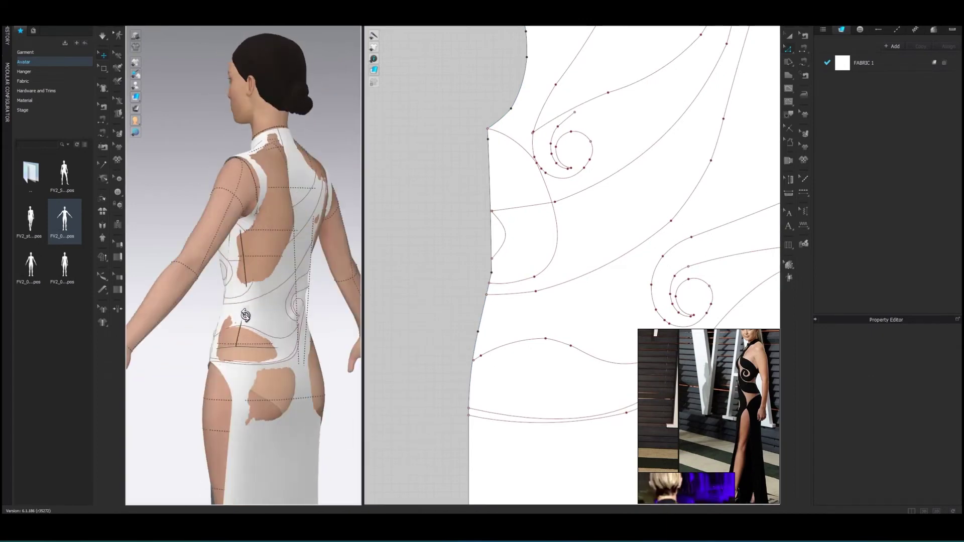
right_drag(301, 349, 332, 351)
scroll(532, 346, down, 1)
click(533, 345)
key(Delete)
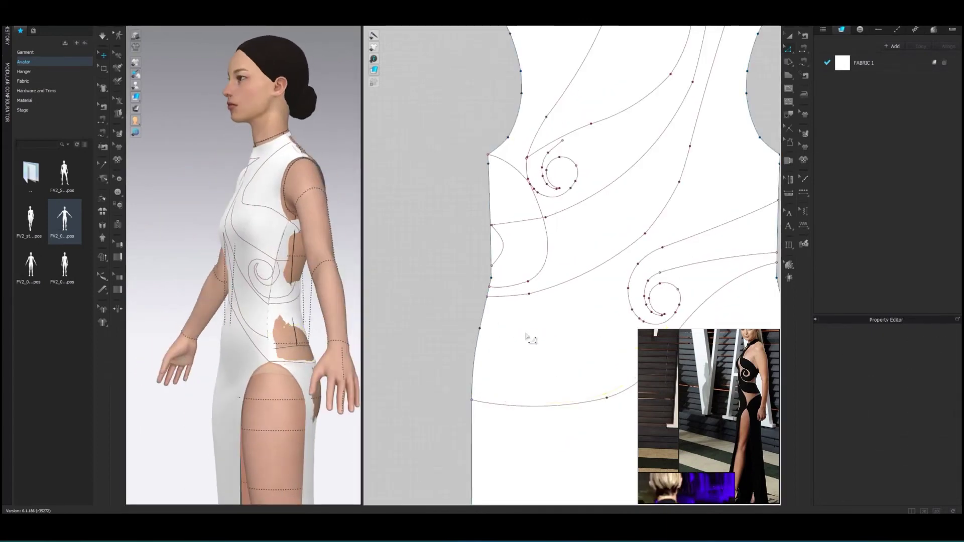
scroll(508, 338, up, 1)
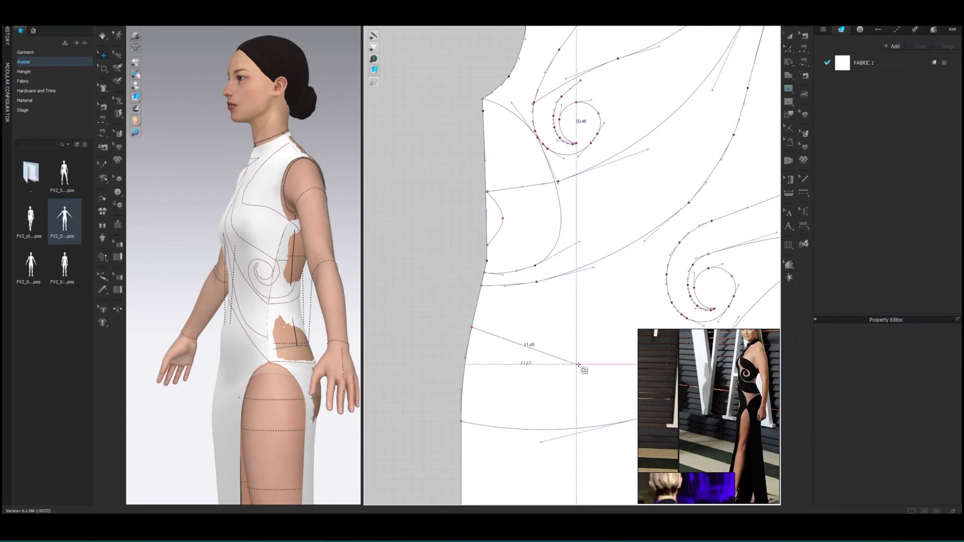
scroll(518, 311, down, 1)
scroll(484, 293, down, 1)
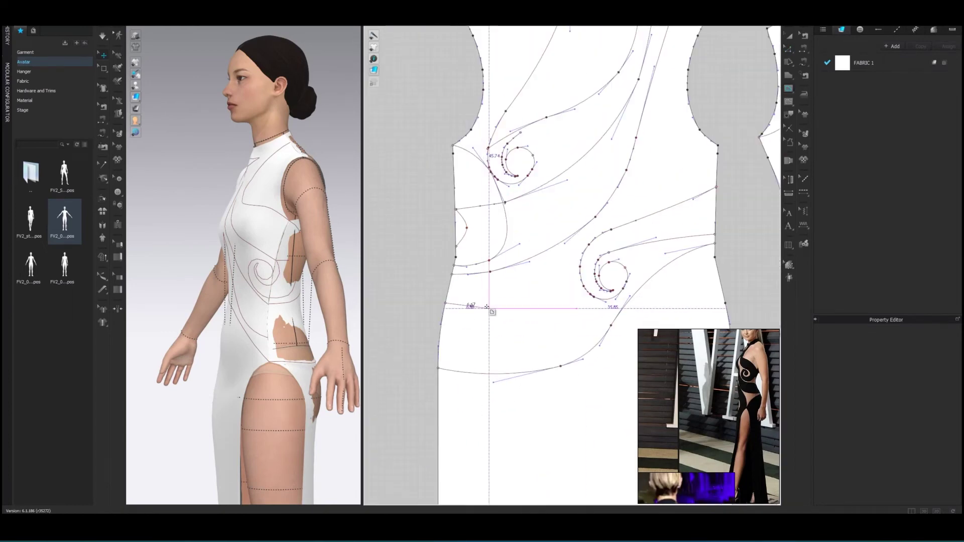
click(789, 36)
scroll(552, 251, down, 5)
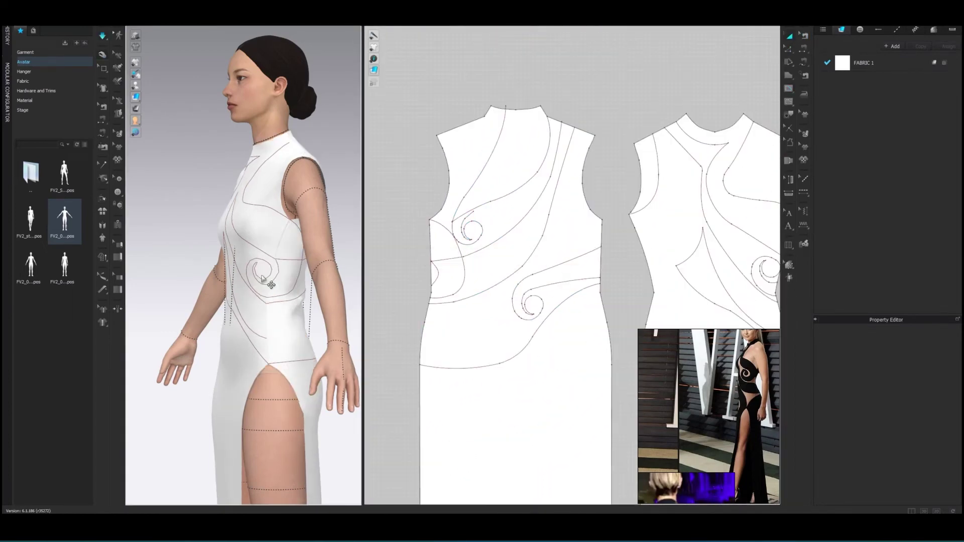
Delete the long diagonal internal line on the front piece.
mouse_move(301, 321)
right_down()
mouse_move(257, 320)
mouse_move(321, 322)
right_up()
click(452, 303)
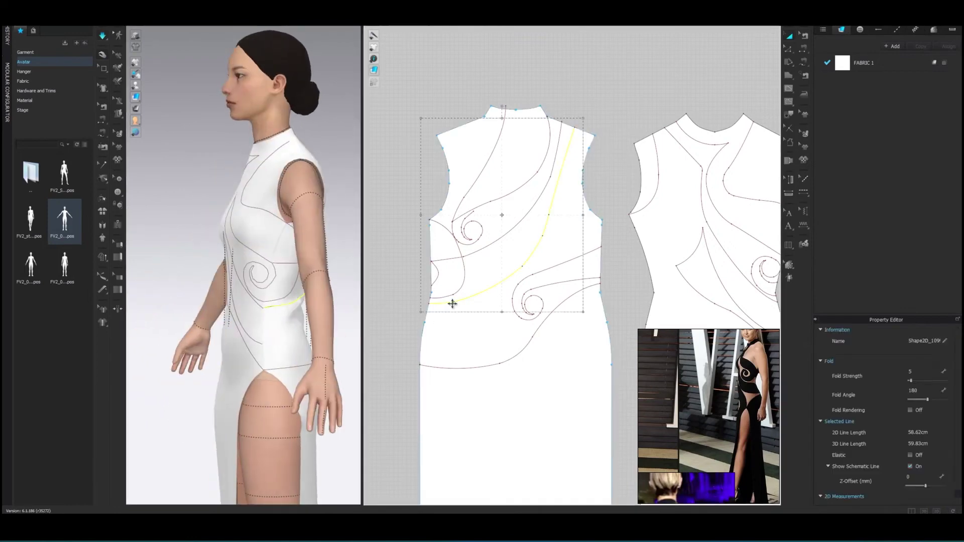
key(Delete)
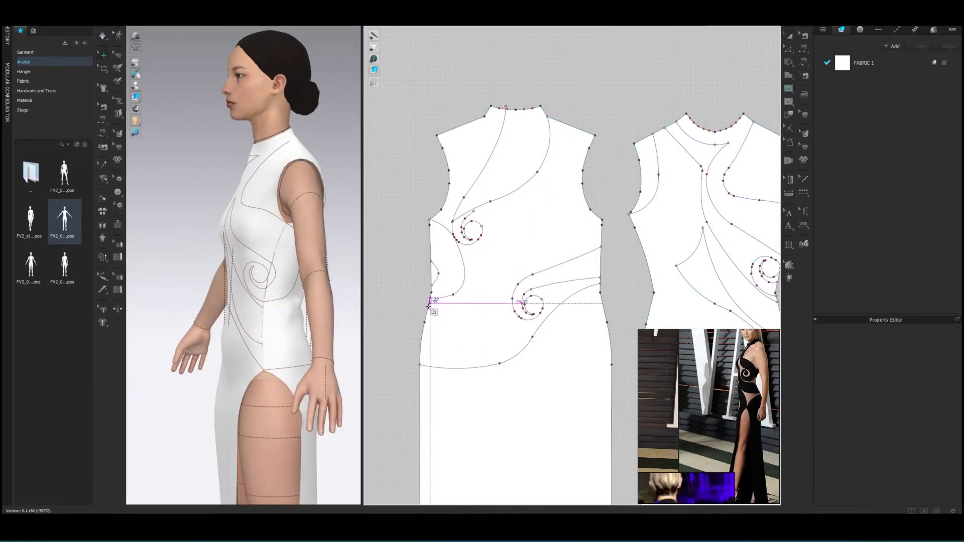
scroll(429, 304, up, 5)
Draw a new internal curve from the side edge into the lower spiral and reshape its first segment.
click(537, 292)
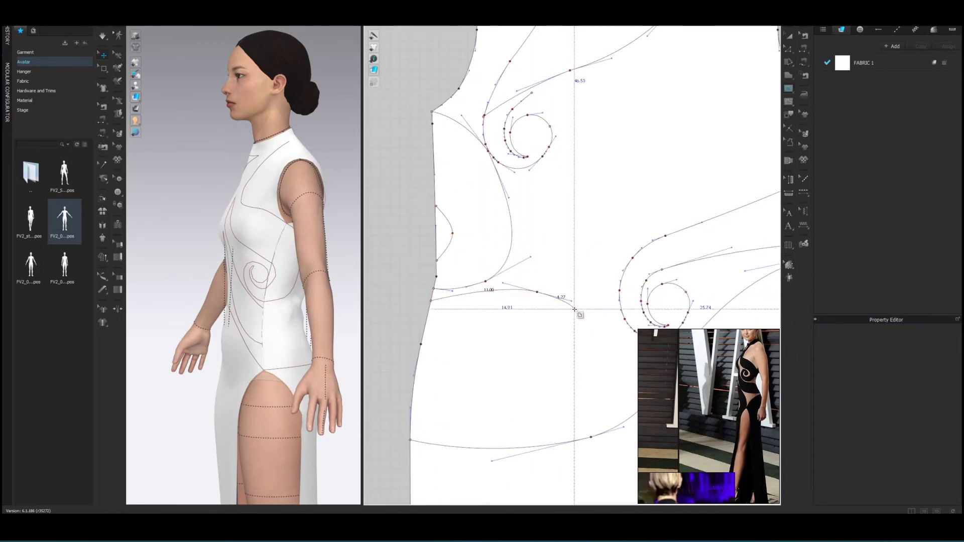
middle_drag(574, 309, 474, 287)
click(524, 310)
click(575, 326)
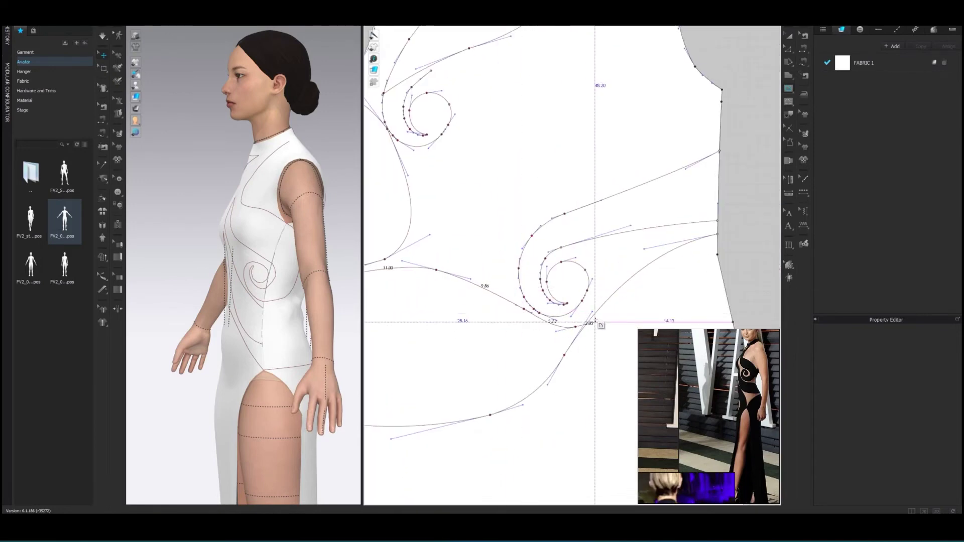
click(582, 319)
middle_drag(495, 398, 578, 363)
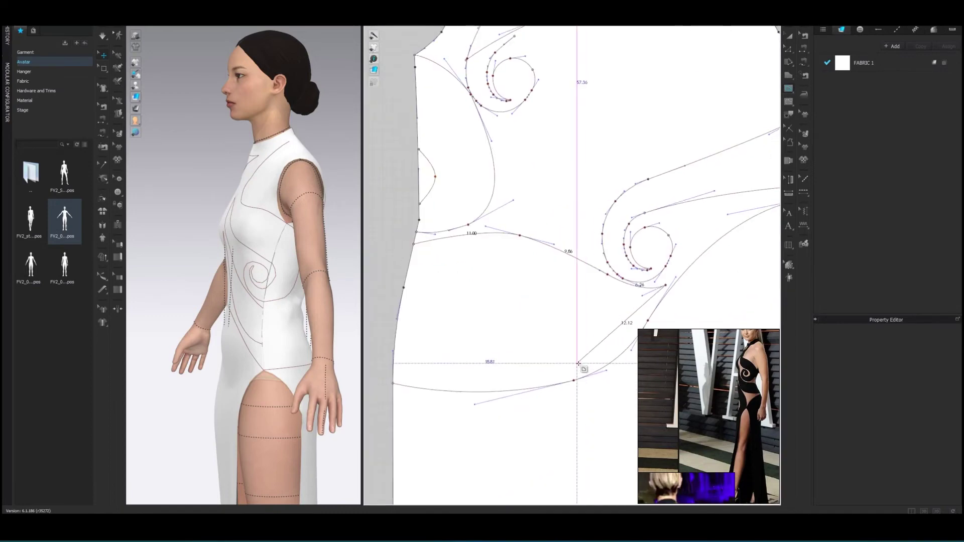
key(Return)
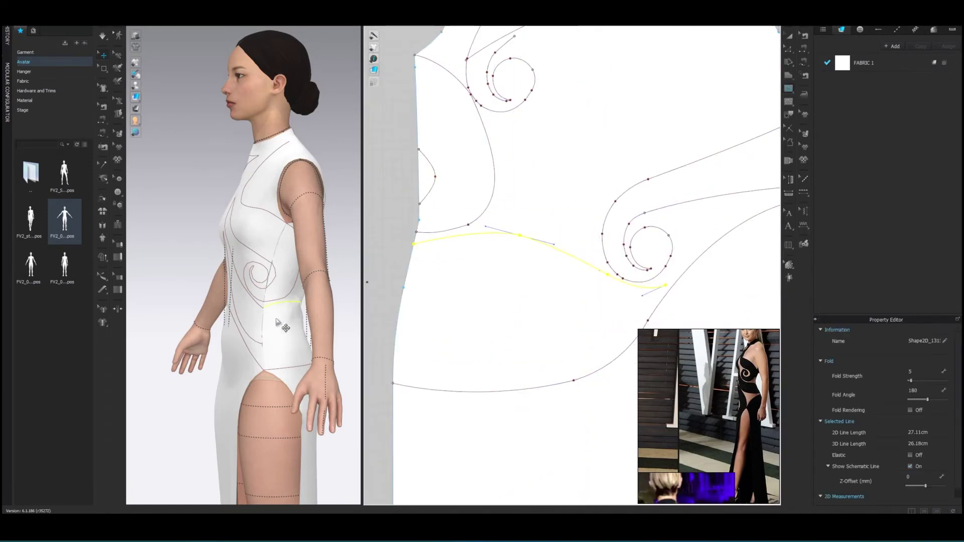
click(492, 239)
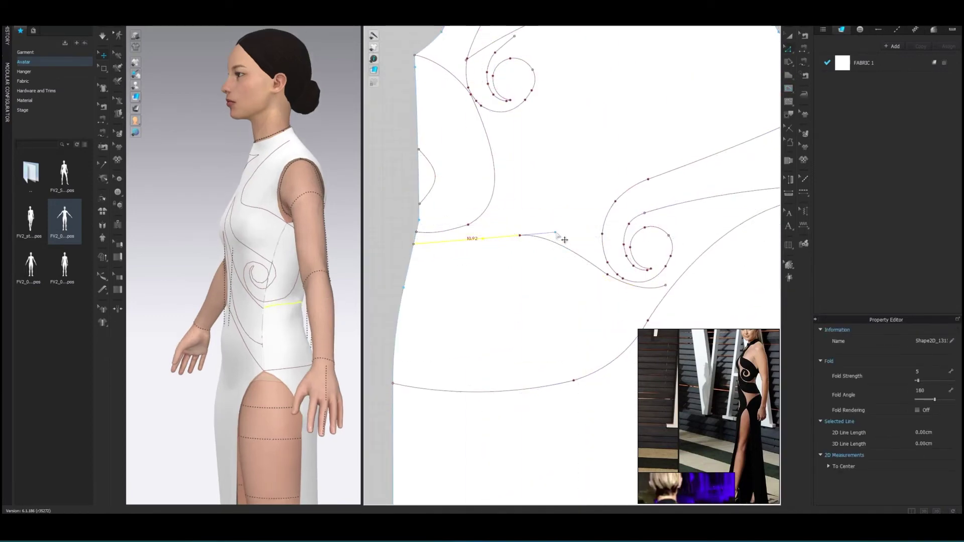
mouse_move(537, 259)
mouse_down()
mouse_move(488, 275)
mouse_move(569, 249)
mouse_up()
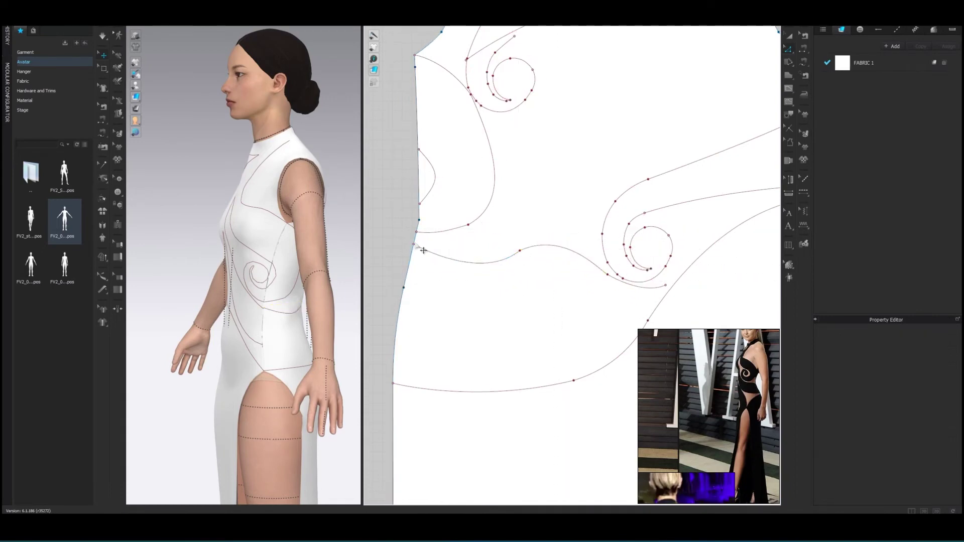
click(424, 250)
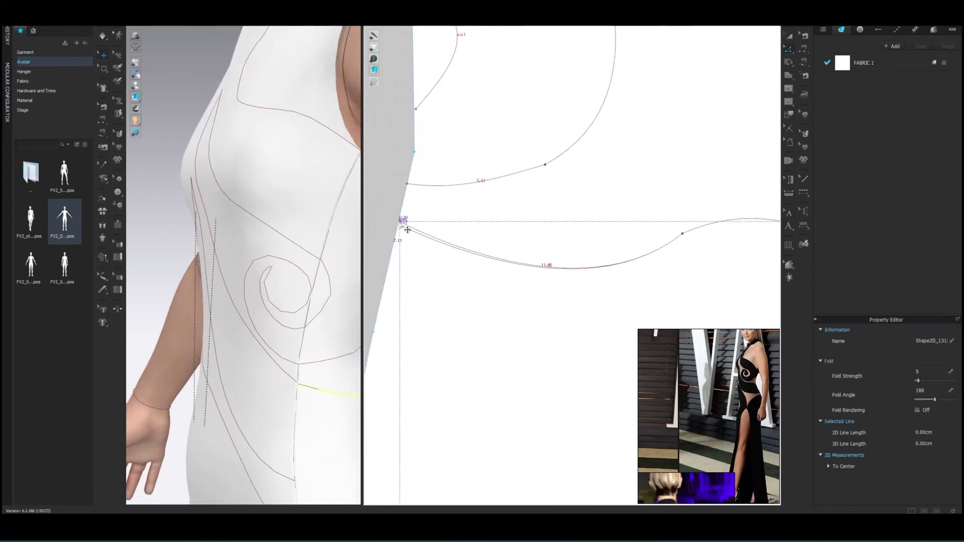
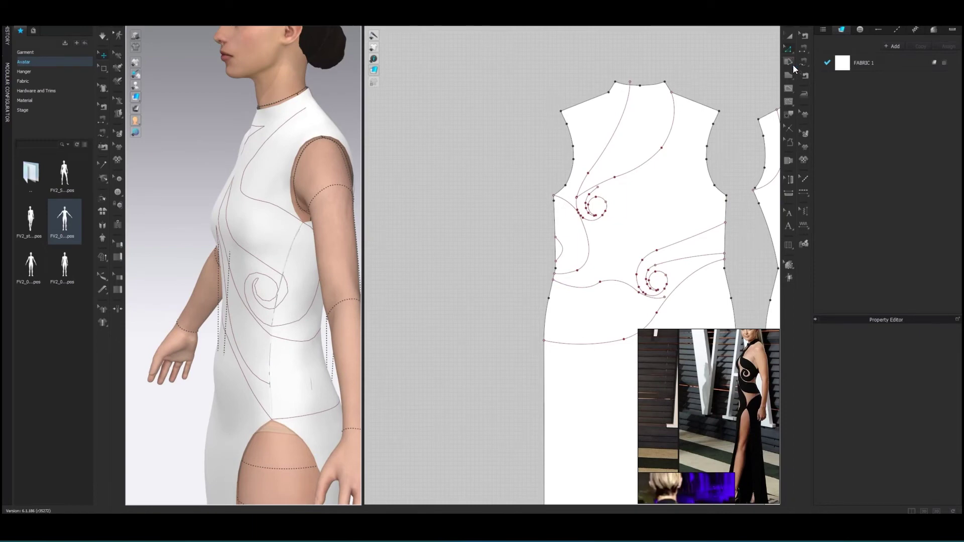
Reshape both ends of the lower internal line on the front piece.
click(788, 89)
click(681, 259)
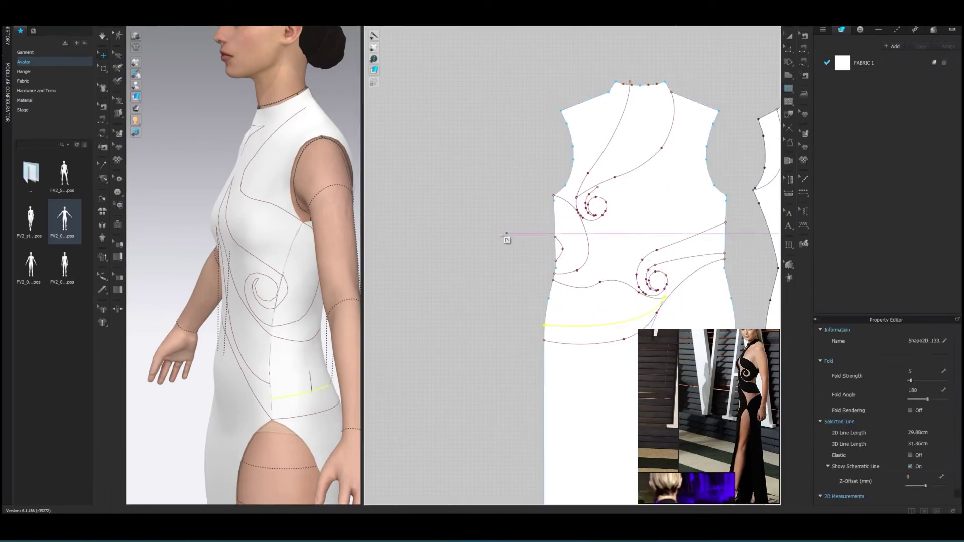
scroll(552, 334, up, 5)
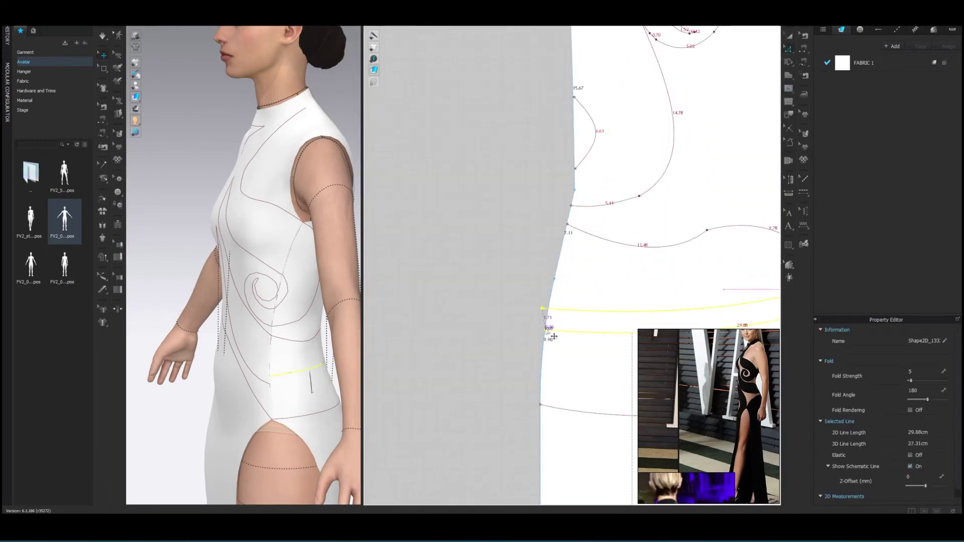
drag(553, 334, 560, 336)
scroll(552, 335, down, 5)
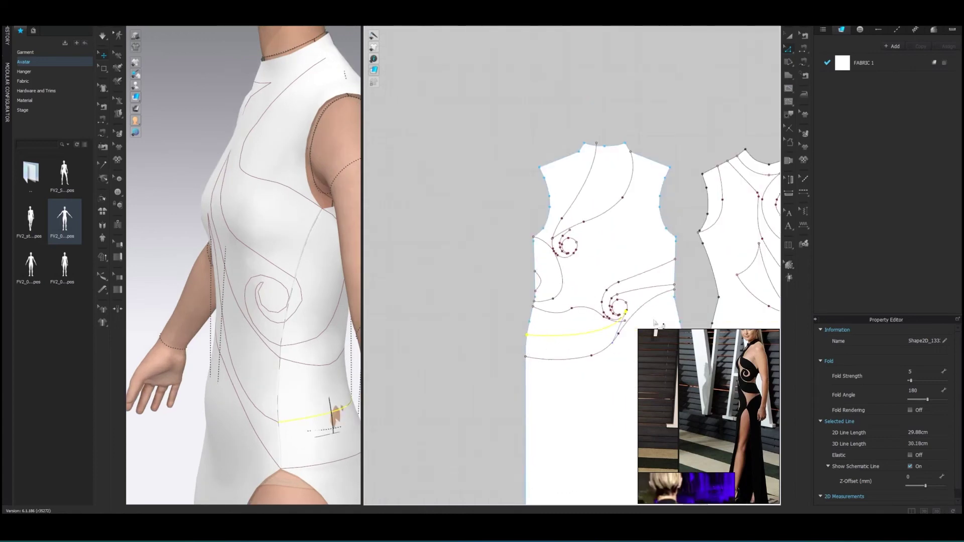
scroll(583, 245, up, 5)
drag(579, 259, 570, 268)
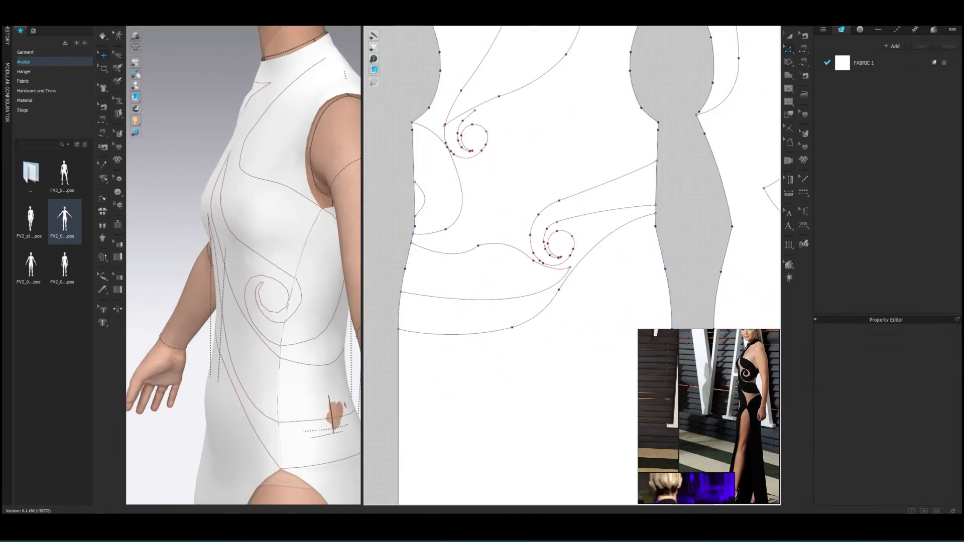
Delete the two old lower internal lines under the front swirl.
click(549, 312)
key(Delete)
click(528, 276)
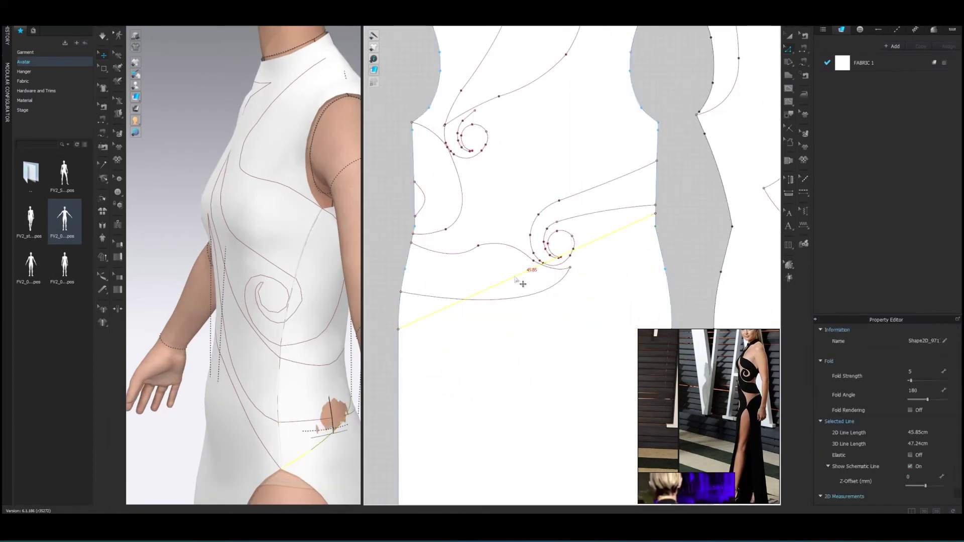
key(Delete)
Draw a new internal curve sweeping from below the swirl to the side edge.
click(790, 86)
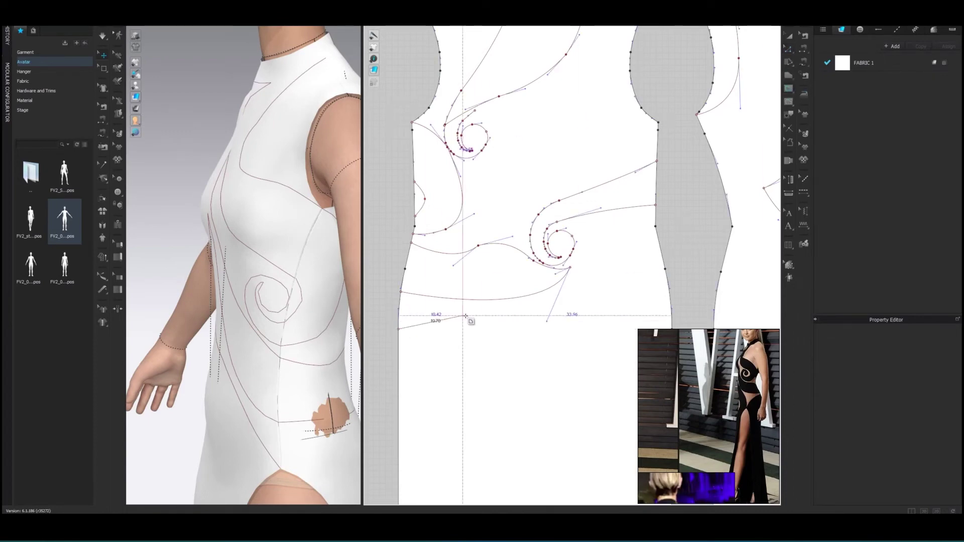
drag(540, 295, 638, 281)
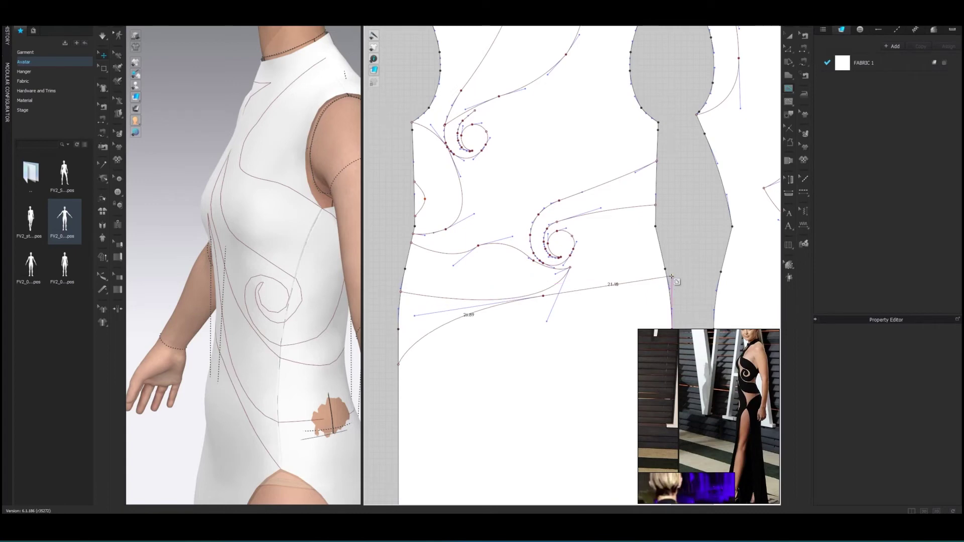
key(Return)
scroll(320, 358, down, 3)
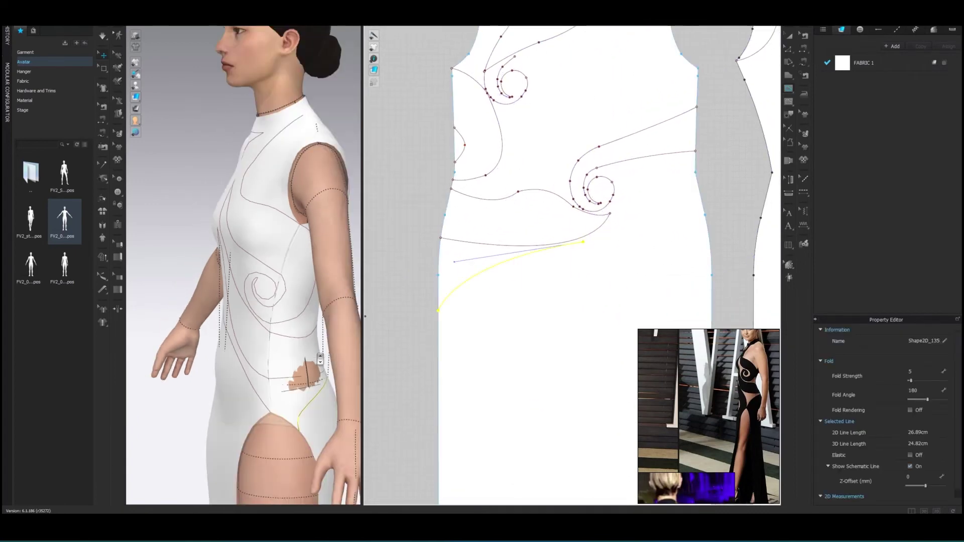
scroll(572, 266, down, 5)
scroll(572, 266, down, 3)
scroll(502, 251, up, 2)
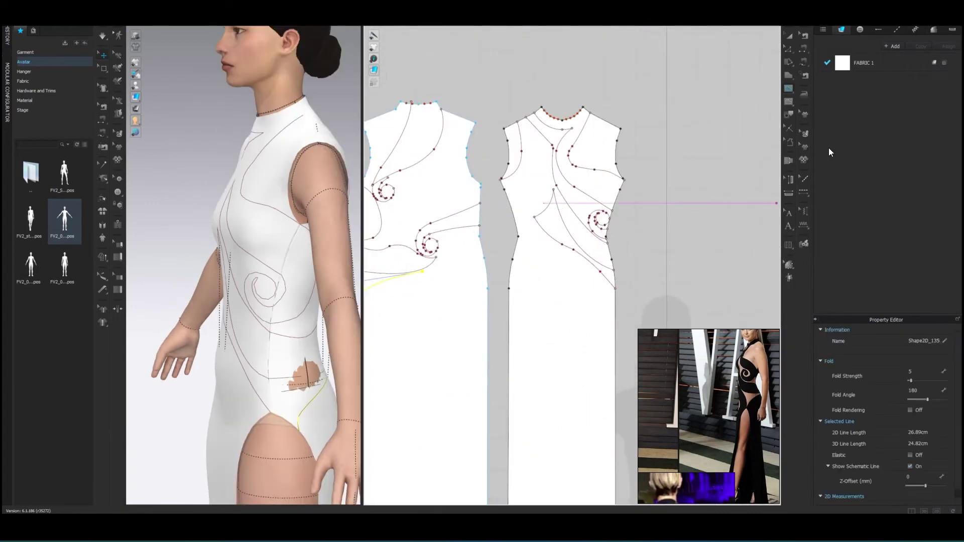
scroll(525, 267, down, 3)
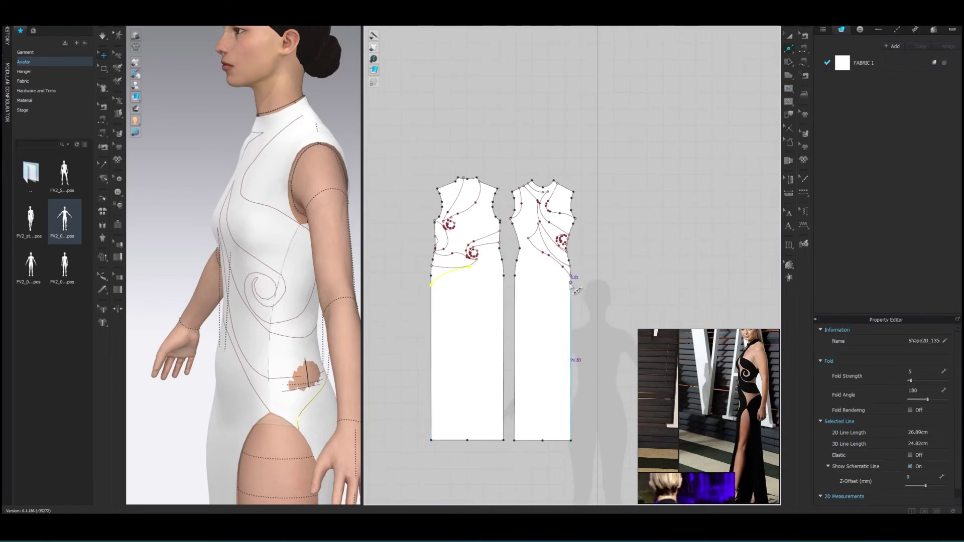
scroll(437, 294, up, 5)
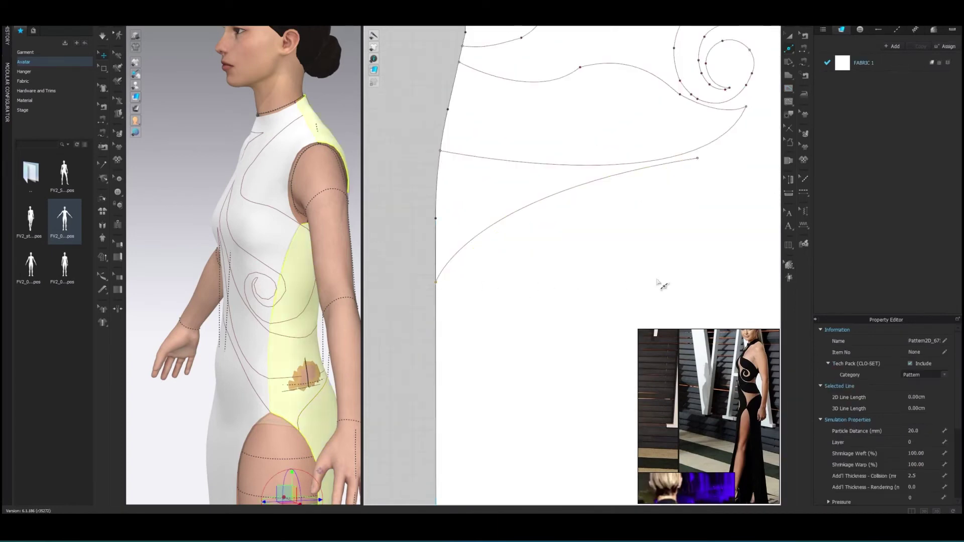
scroll(673, 286, down, 2)
scroll(703, 296, down, 1)
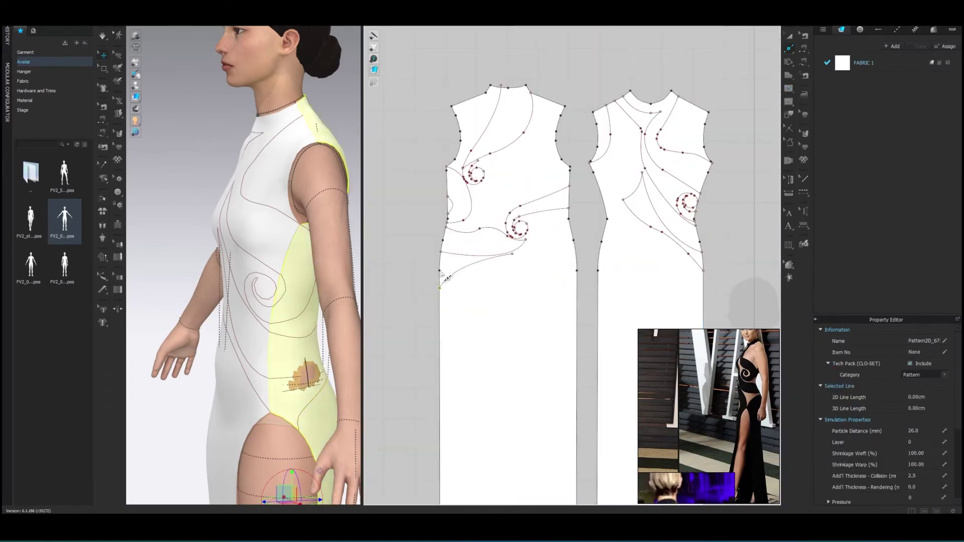
Reselect the new curve, apply an action from its context menu, then deselect it.
click(444, 278)
scroll(445, 278, up, 4)
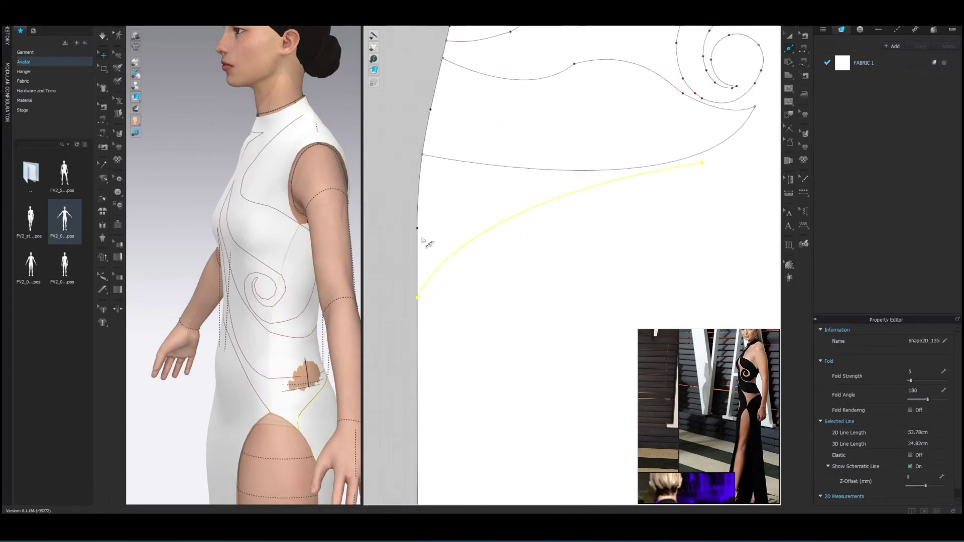
right_click(424, 305)
click(541, 159)
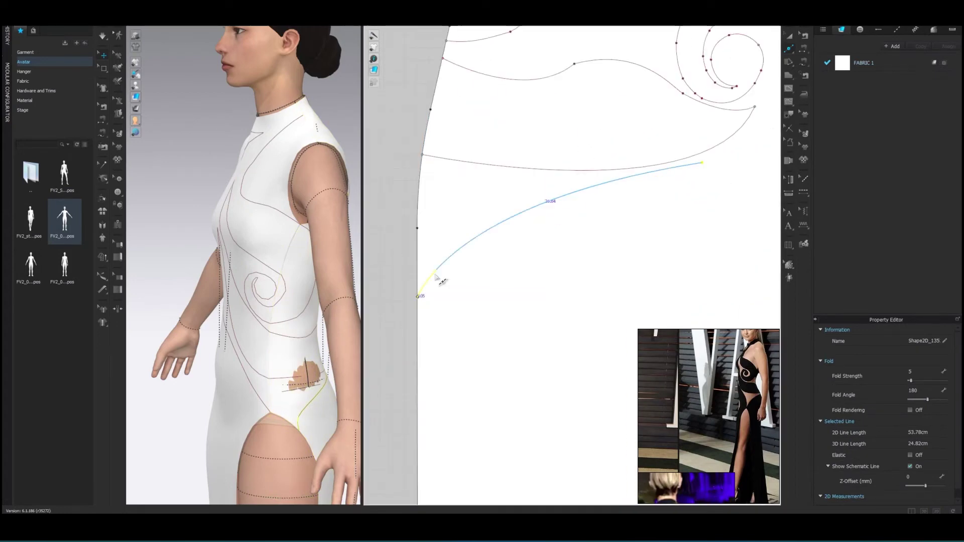
scroll(601, 288, down, 2)
scroll(587, 279, up, 2)
click(567, 310)
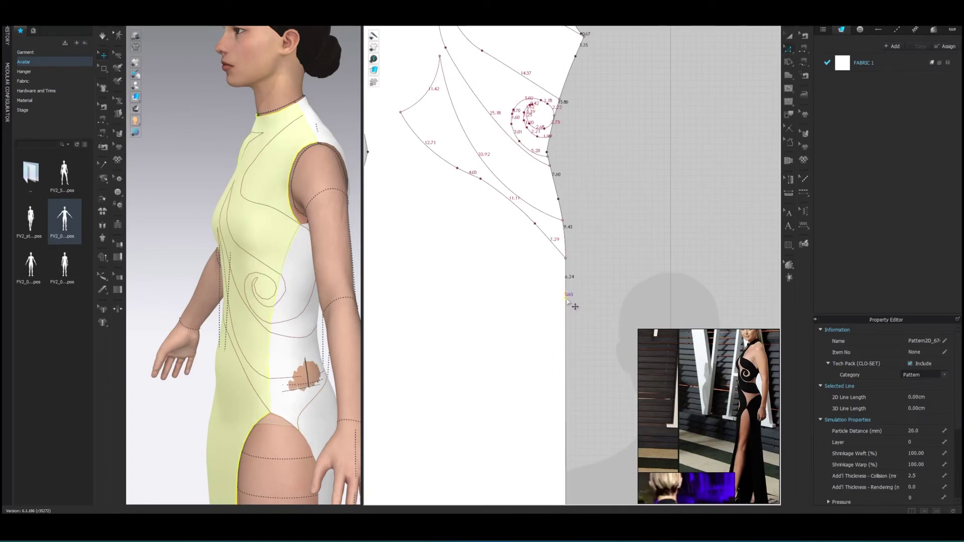
Check the length of the front piece's short side segment.
scroll(566, 298, down, 3)
scroll(566, 298, down, 2)
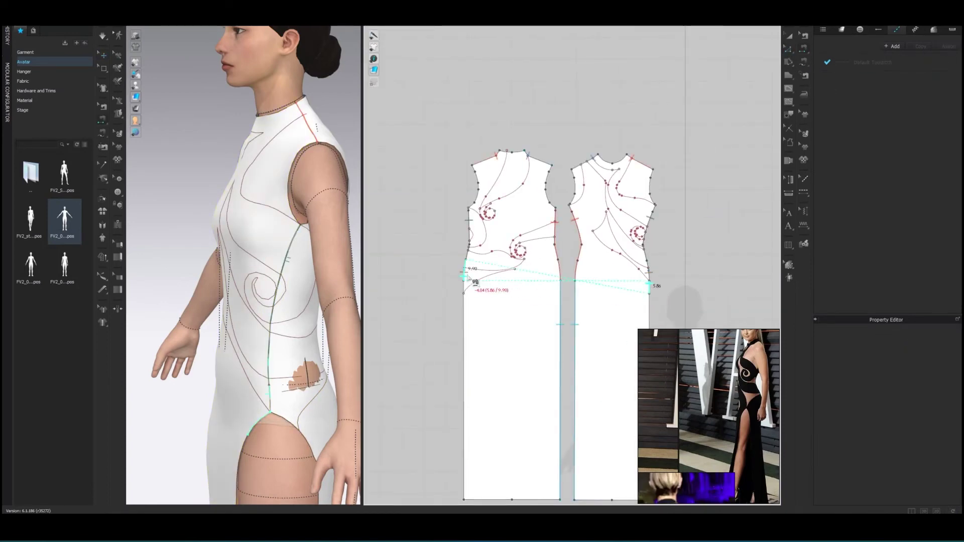
click(787, 48)
click(849, 77)
scroll(470, 246, up, 5)
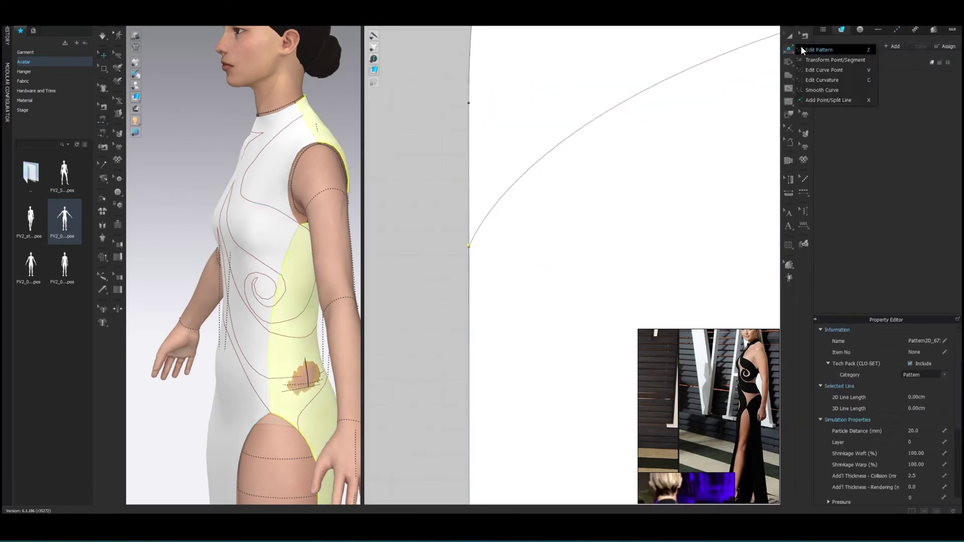
click(469, 180)
scroll(418, 229, down, 3)
scroll(418, 229, down, 2)
Change the back side segment's length to 5.68 cm.
right_click(692, 245)
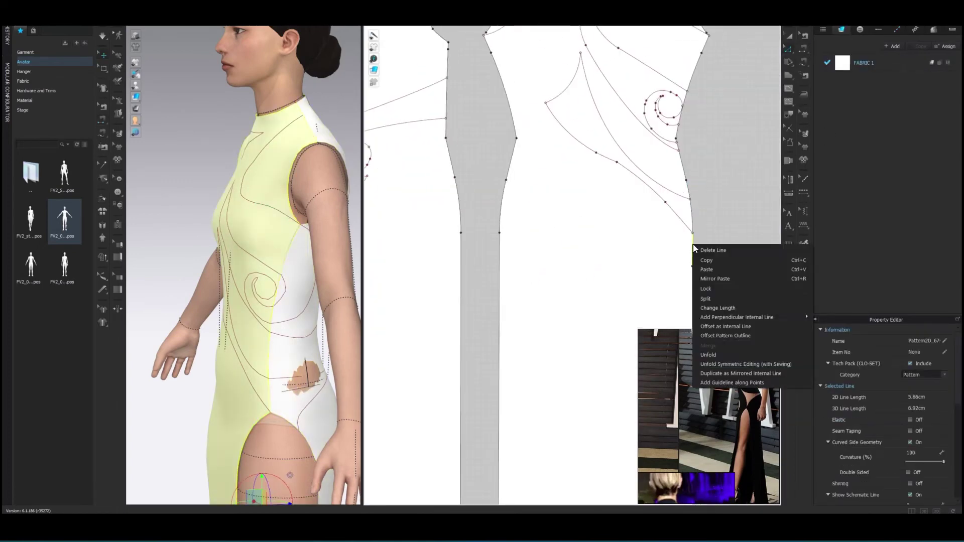
click(719, 308)
text(.68)
key(Return)
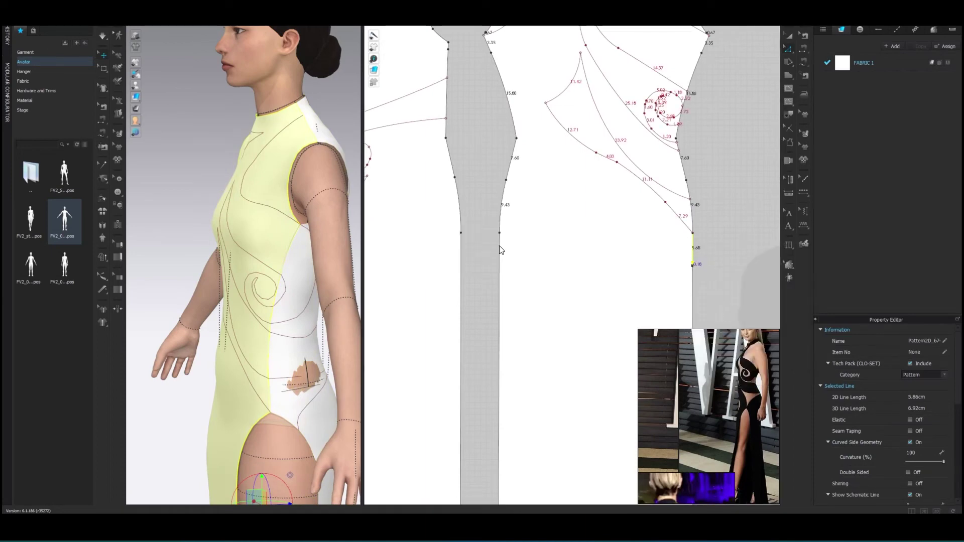
scroll(706, 257, down, 1)
scroll(737, 286, down, 3)
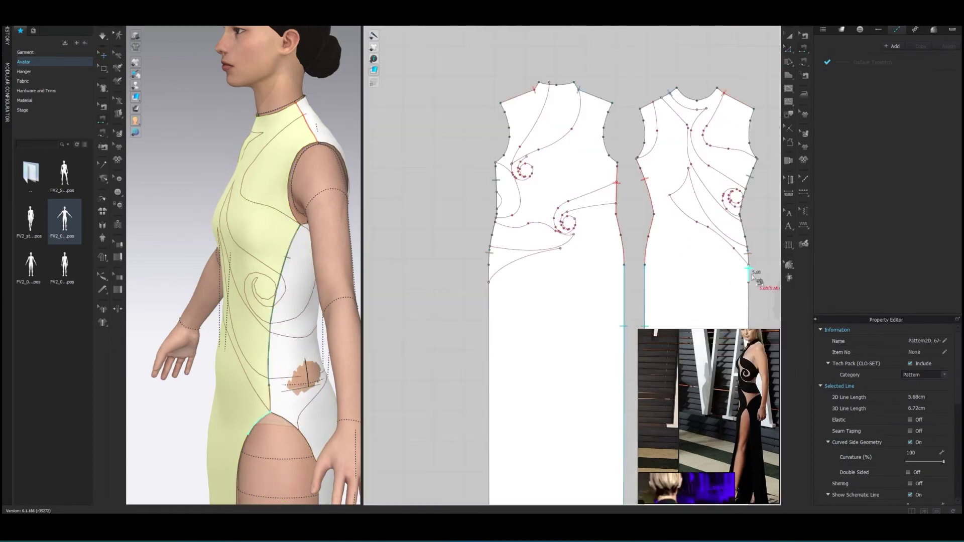
Select the side seam and a back-piece edge segment from a near-front view.
click(240, 308)
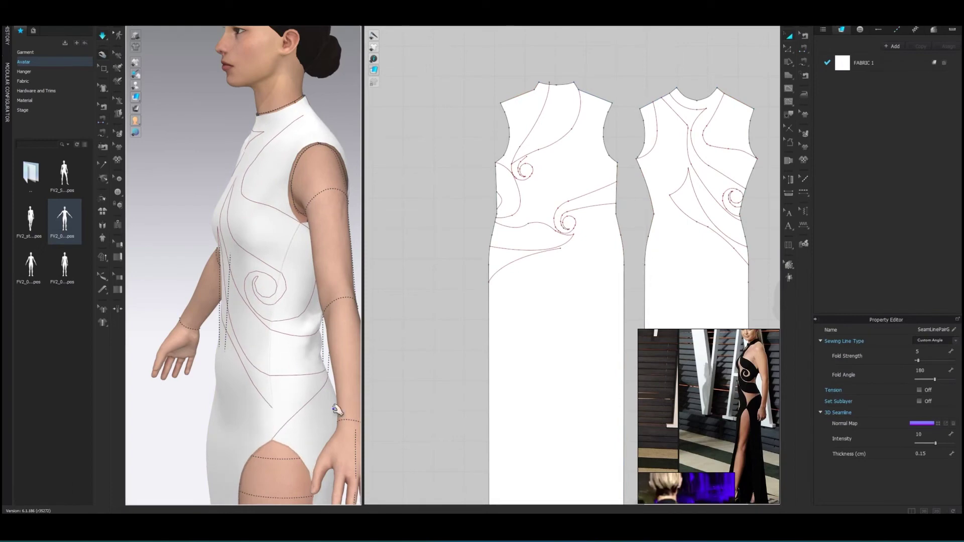
right_drag(337, 410, 281, 402)
scroll(639, 201, up, 5)
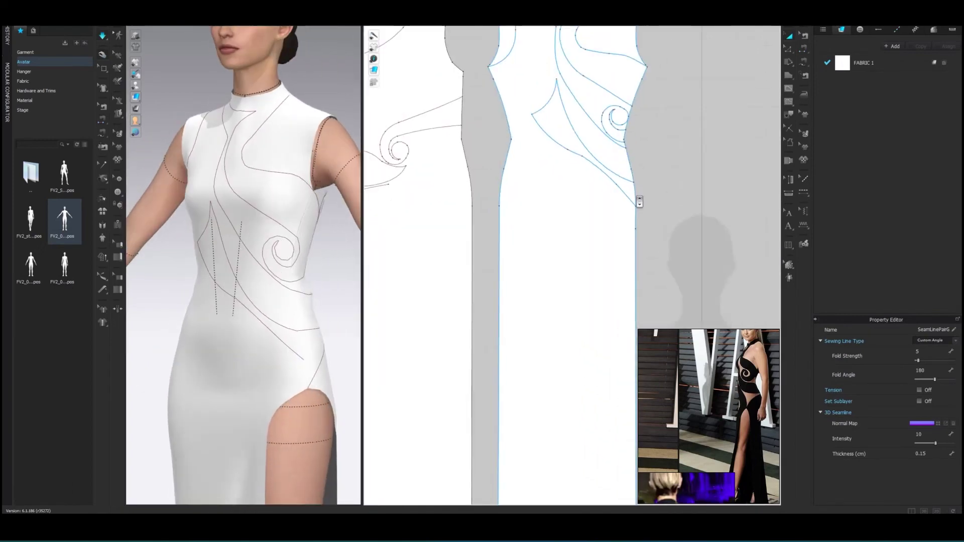
scroll(639, 202, up, 2)
click(789, 49)
mouse_move(635, 231)
mouse_down()
mouse_move(638, 241)
mouse_move(634, 224)
mouse_up()
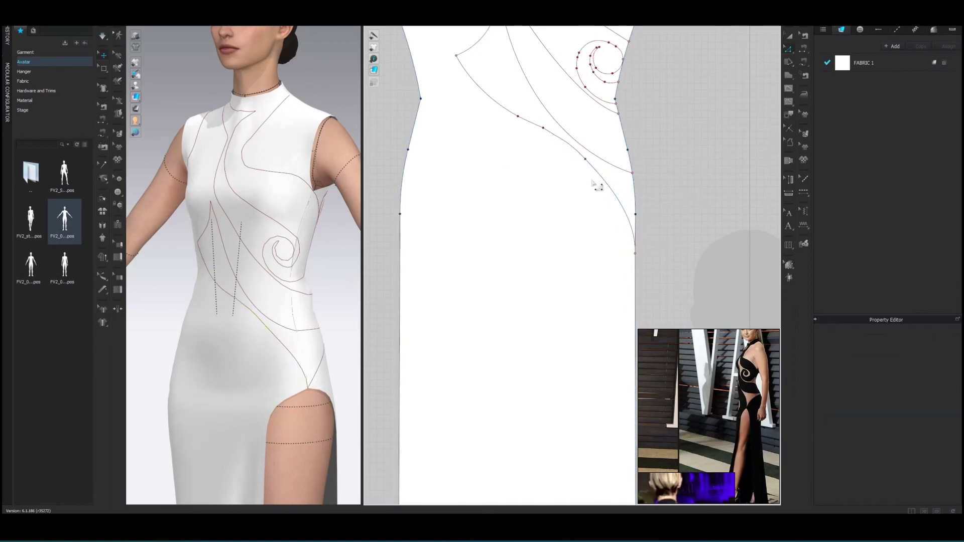
Turn the avatar to show the back of the dress.
scroll(693, 191, down, 3)
scroll(622, 201, down, 3)
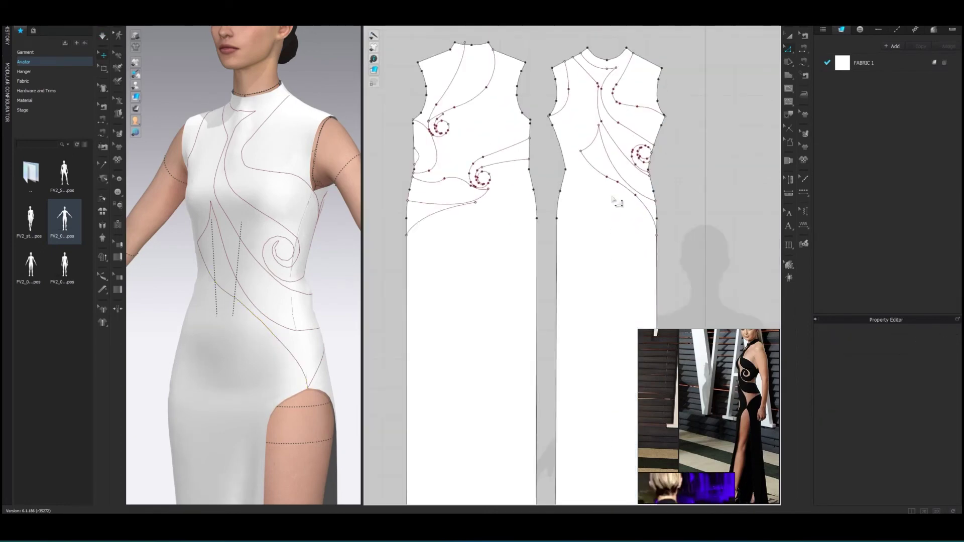
scroll(617, 201, down, 2)
key(8)
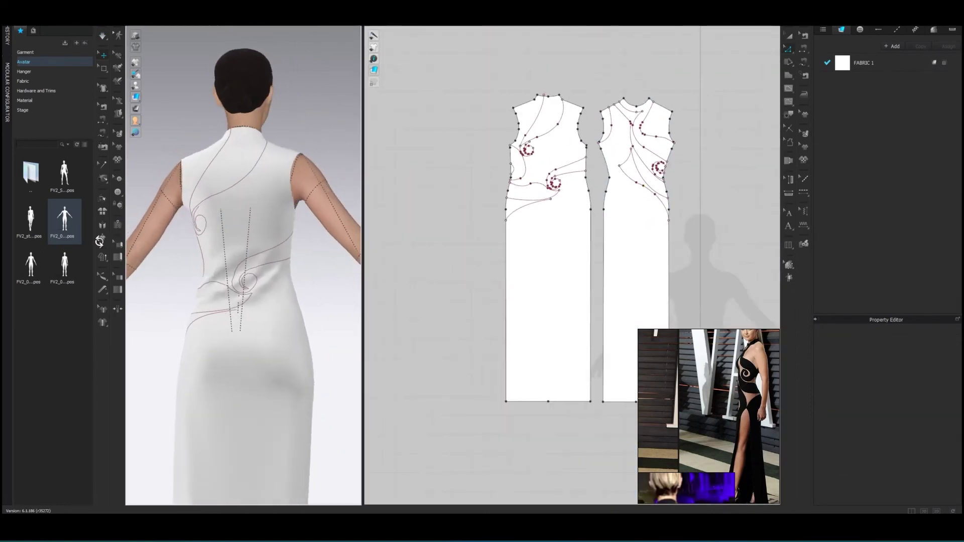
Finish the new curve on the back piece and clear the selection.
scroll(577, 176, up, 3)
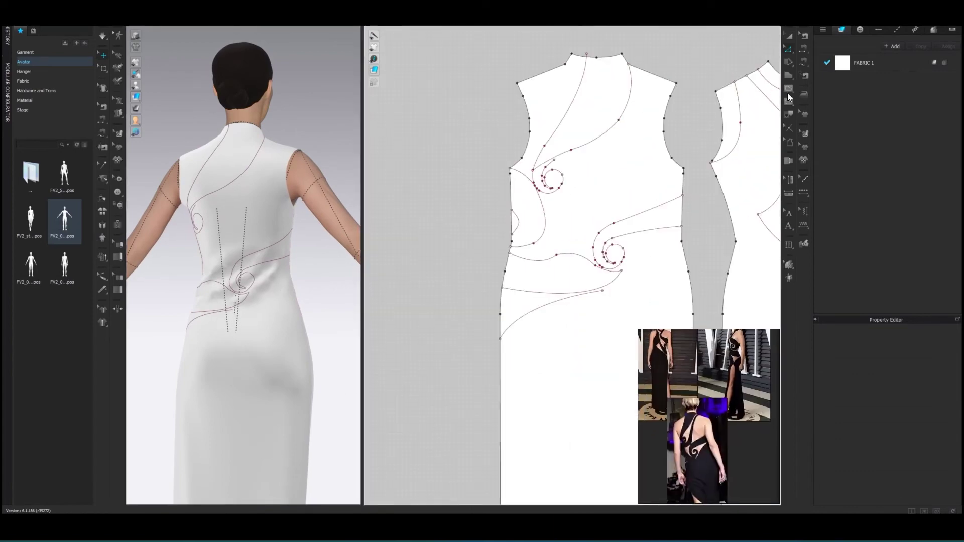
scroll(502, 251, up, 3)
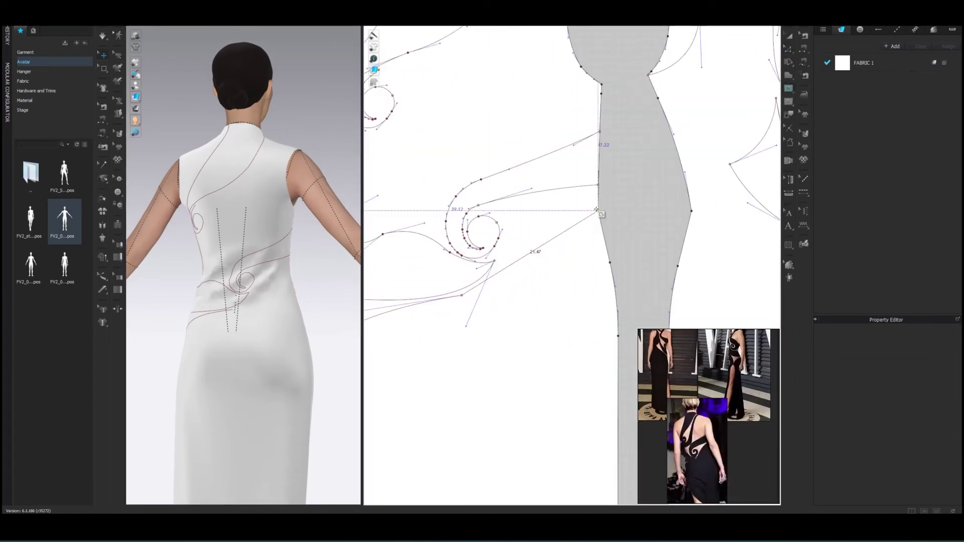
key(Return)
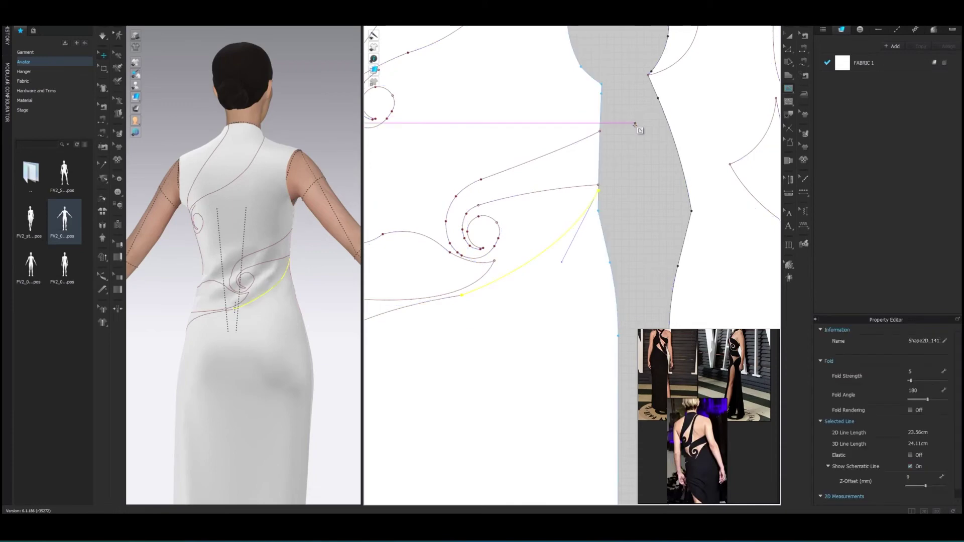
click(789, 49)
scroll(523, 320, down, 5)
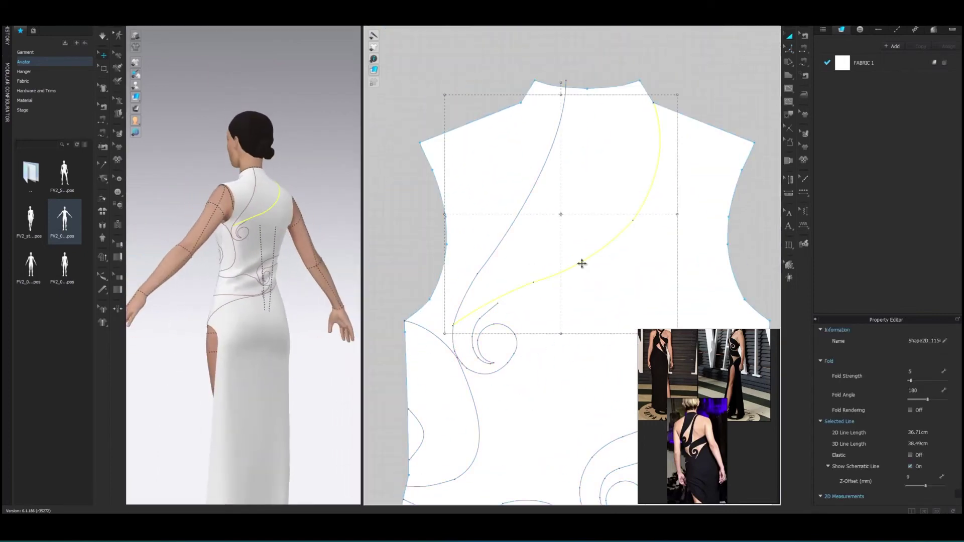
Draw an internal curve from the swirl and snap its end onto the shoulder point.
click(788, 89)
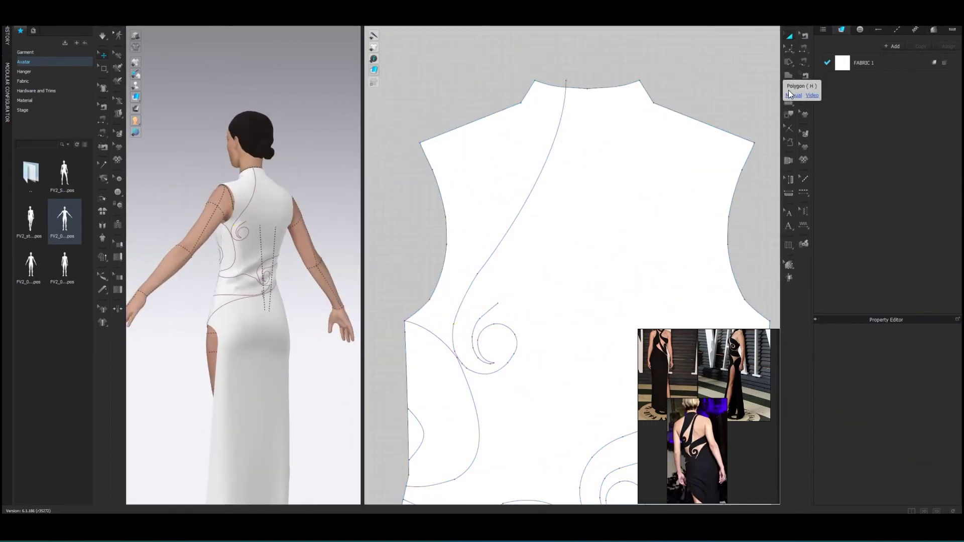
click(498, 303)
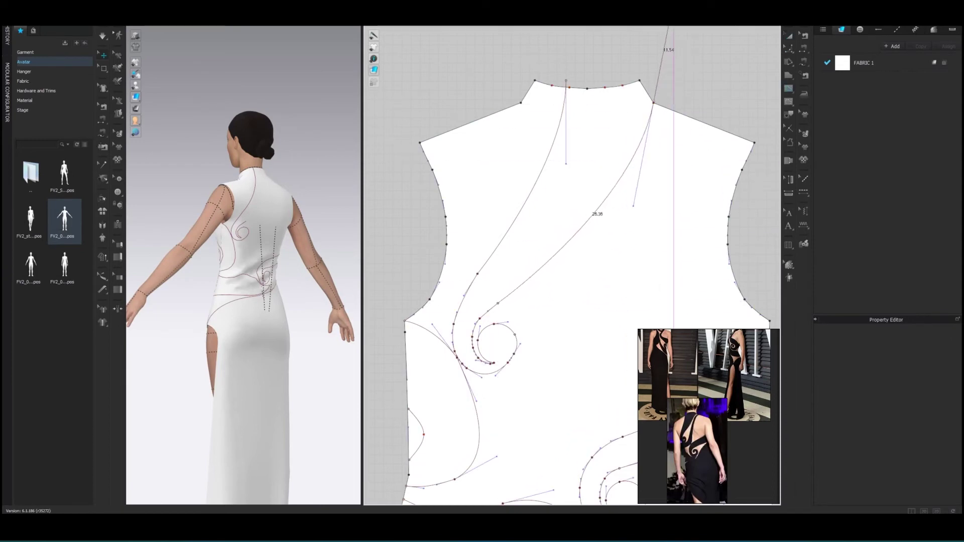
key(Return)
drag(552, 117, 507, 137)
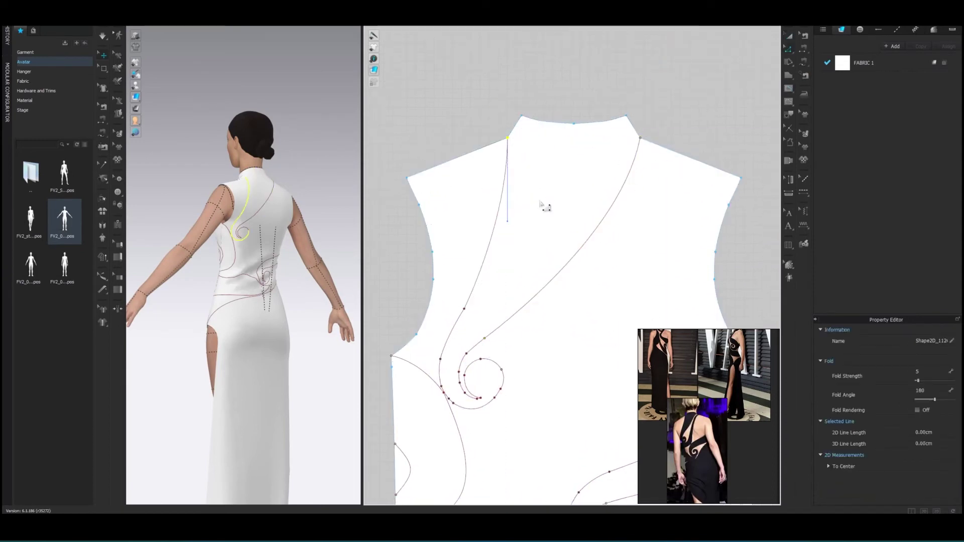
click(652, 282)
scroll(597, 415, down, 2)
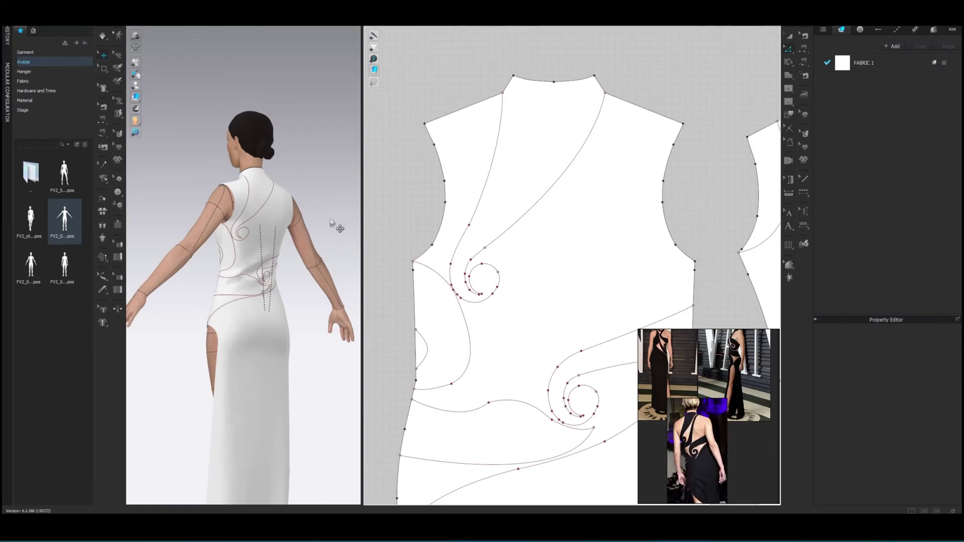
Draw a line from the swirl up to the neckline corner.
key(v)
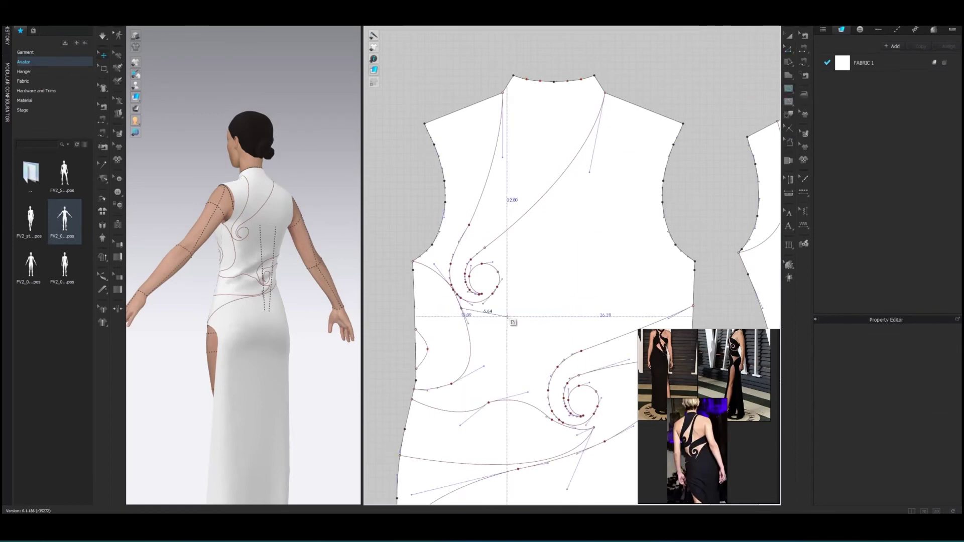
drag(575, 265, 604, 91)
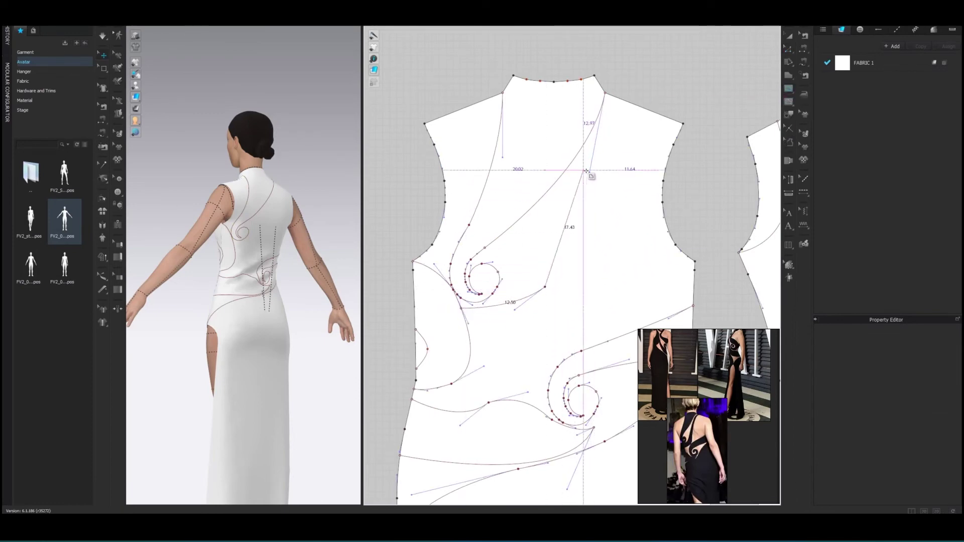
click(575, 251)
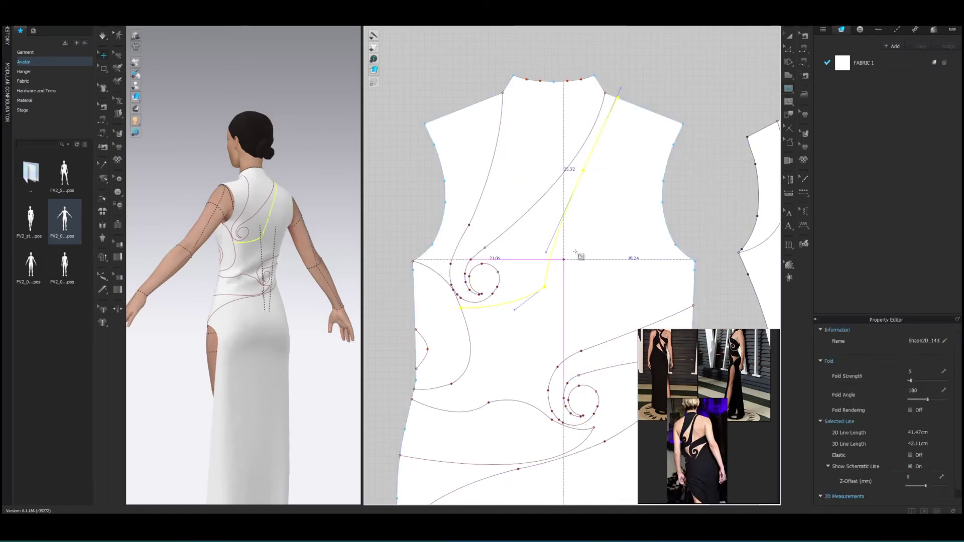
drag(545, 287, 499, 304)
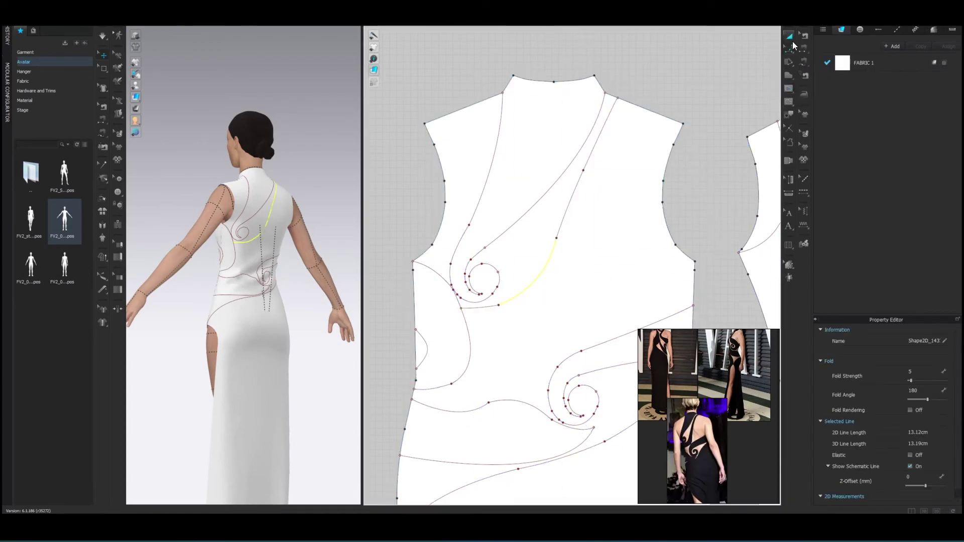
Bend the shoulder line into a smoother curve and slide its top end along the shoulder.
click(789, 49)
scroll(552, 251, down, 1)
mouse_move(251, 251)
right_down()
mouse_move(202, 201)
mouse_move(261, 201)
right_up()
click(635, 107)
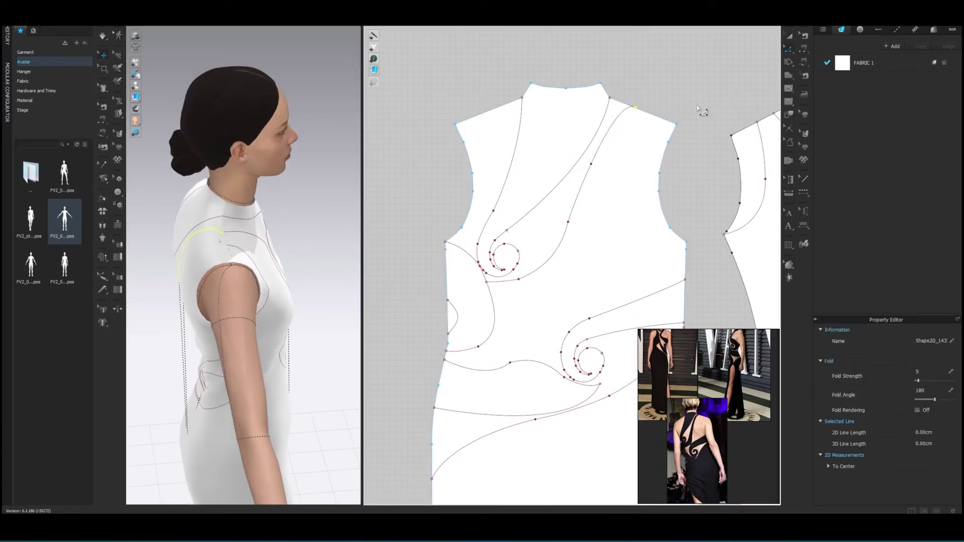
drag(600, 172, 587, 217)
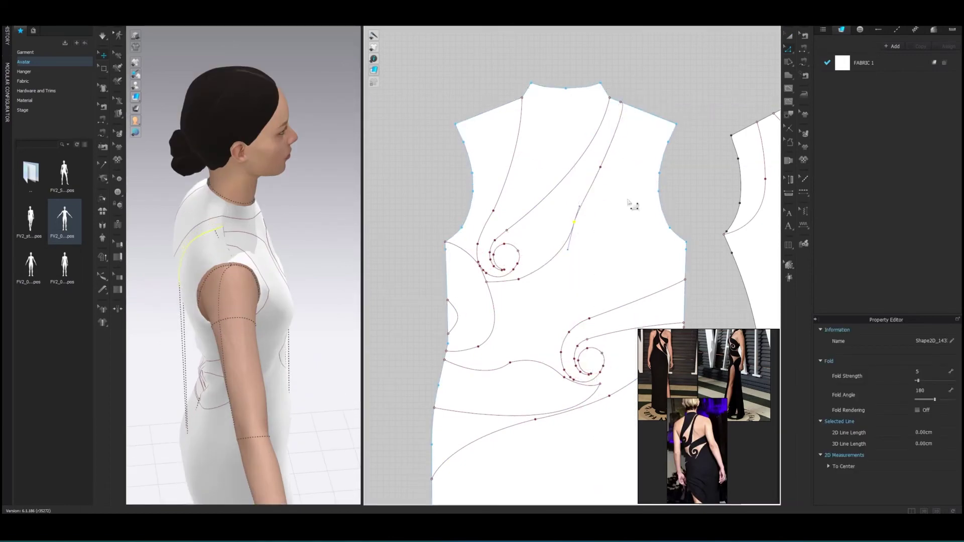
drag(621, 102, 627, 105)
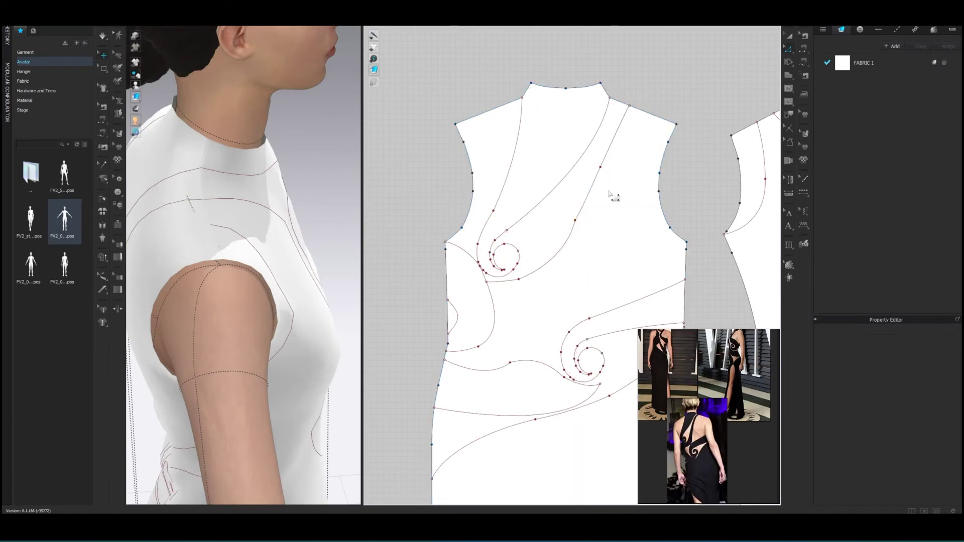
Draw another curved internal line from the swirl up to the shoulder.
click(791, 51)
click(575, 221)
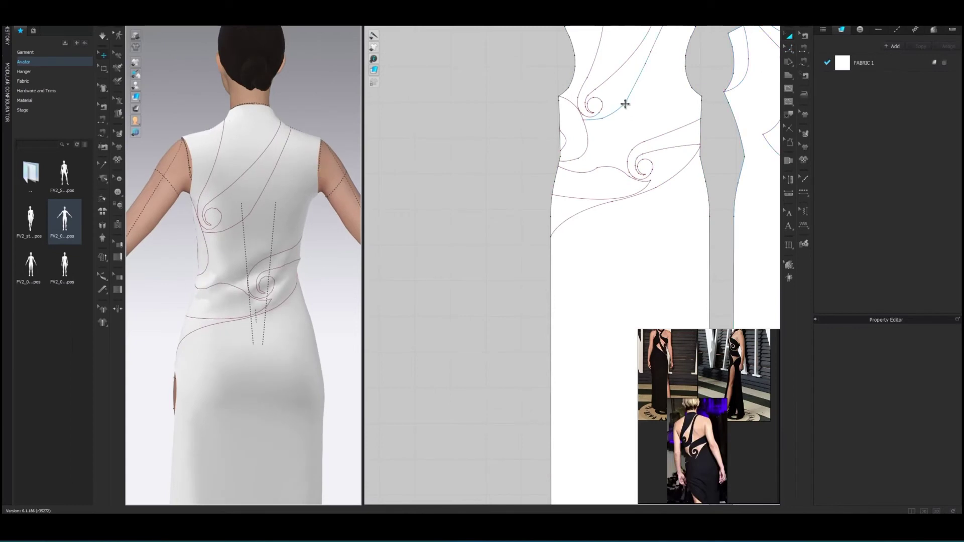
key(z)
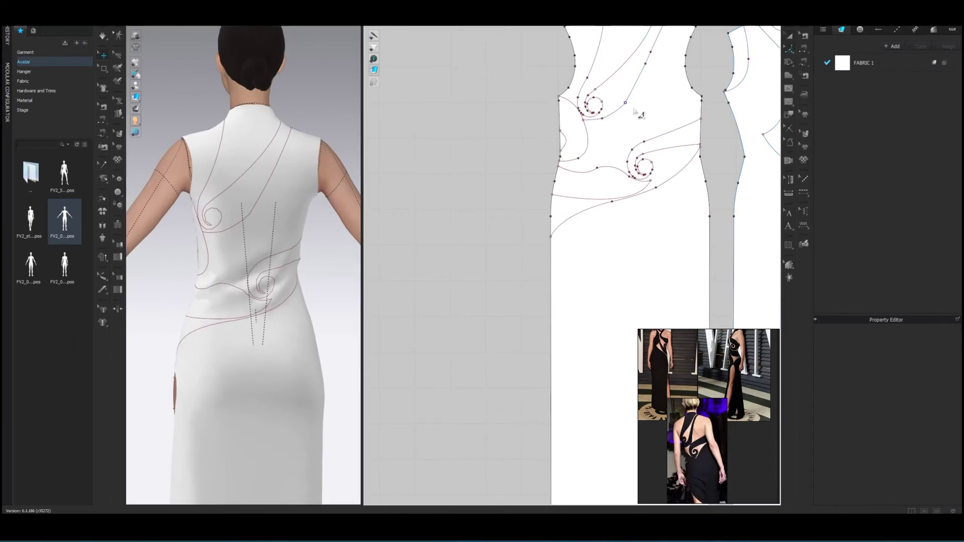
click(625, 104)
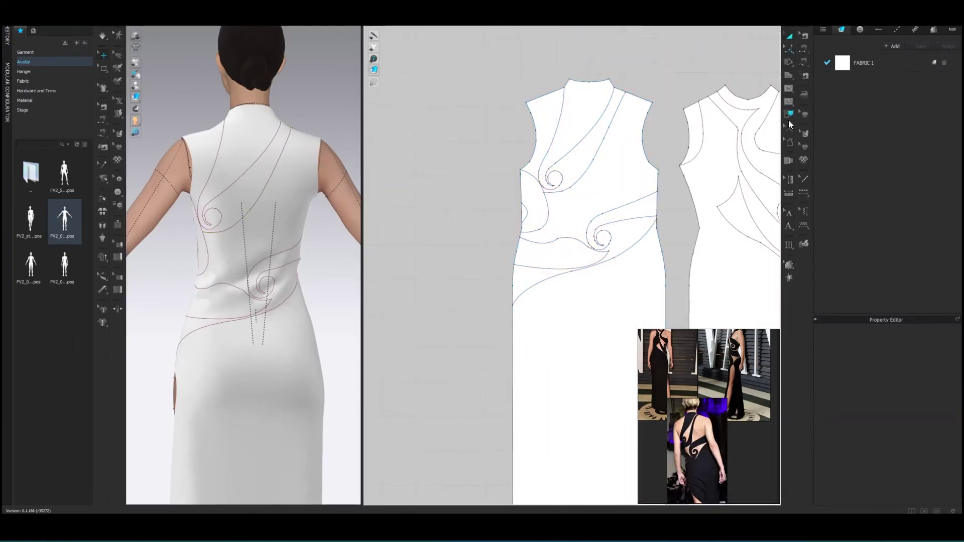
click(789, 89)
scroll(571, 149, up, 3)
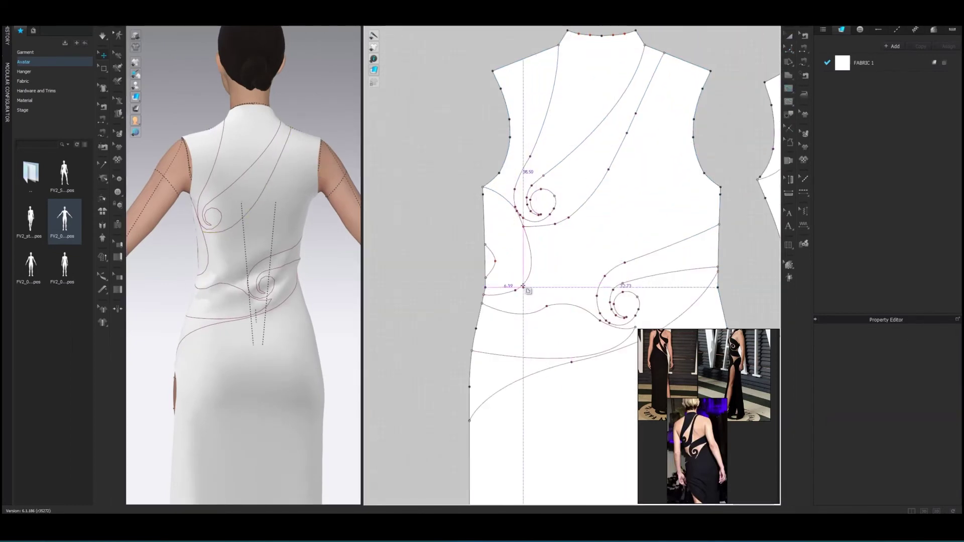
key(ctrl+a)
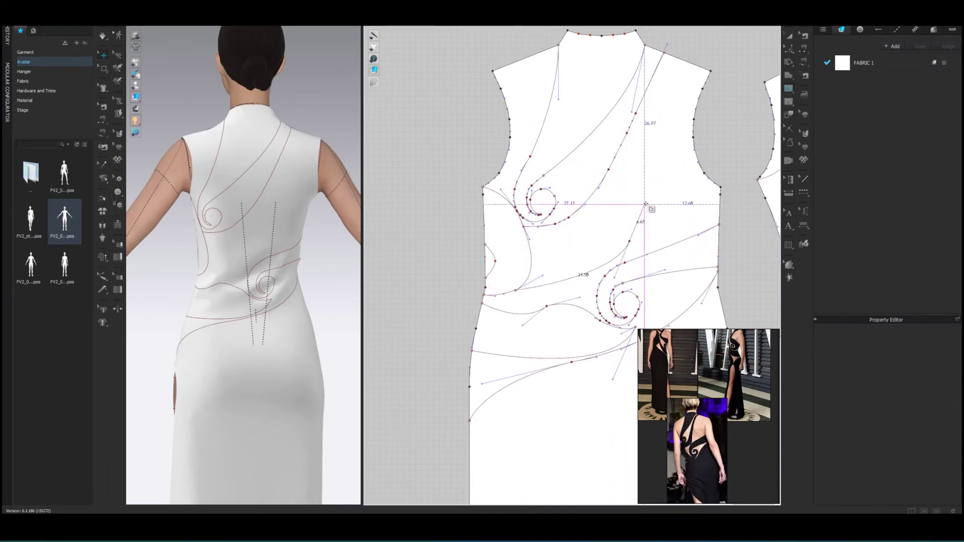
click(631, 241)
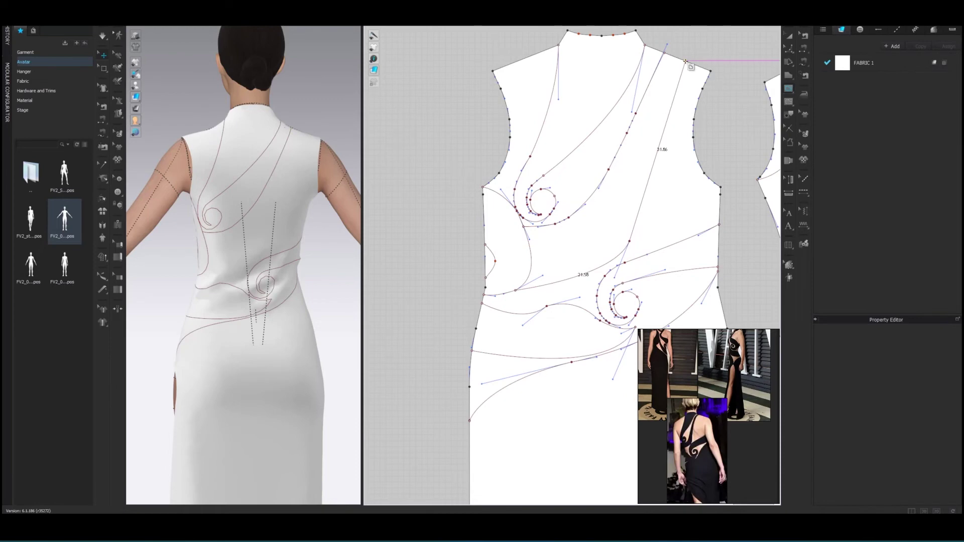
double_click(685, 62)
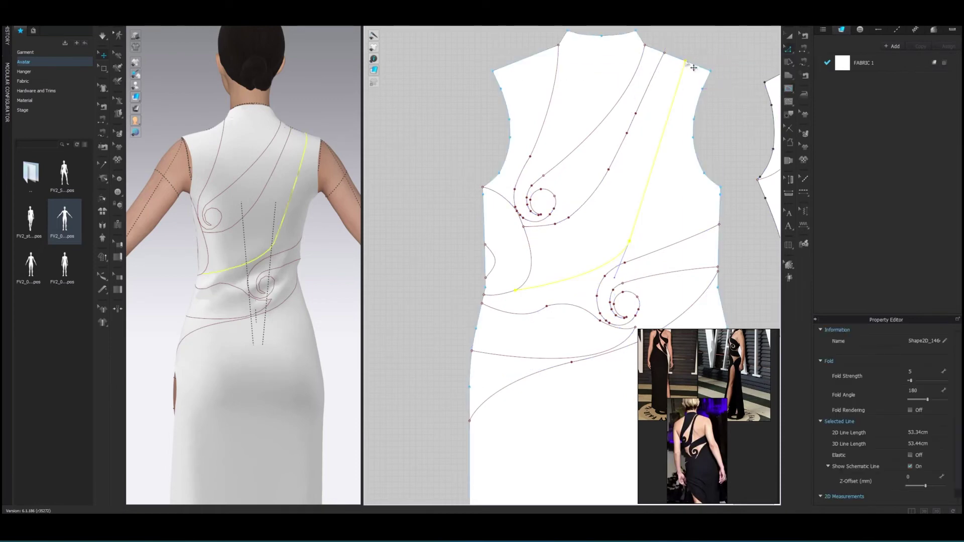
Orbit the avatar to check the new line and select the dress pattern.
scroll(170, 200, up, 5)
scroll(662, 99, up, 3)
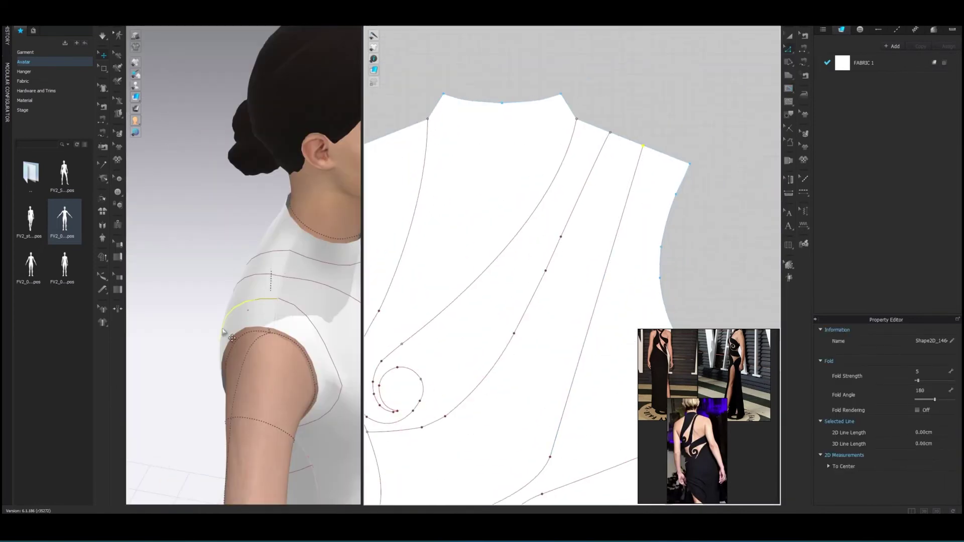
scroll(241, 301, down, 5)
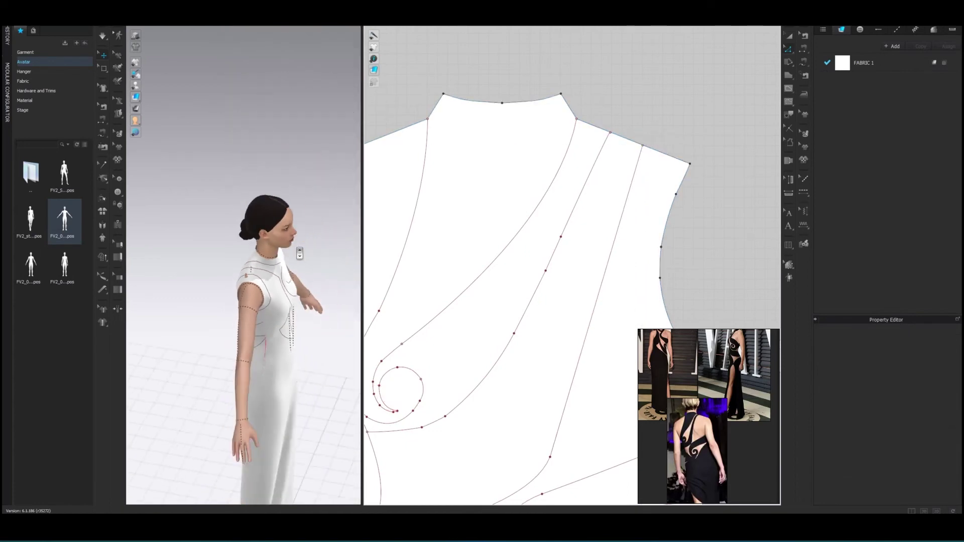
mouse_move(241, 301)
right_down()
mouse_move(281, 322)
mouse_move(274, 337)
right_up()
click(275, 336)
scroll(274, 337, down, 3)
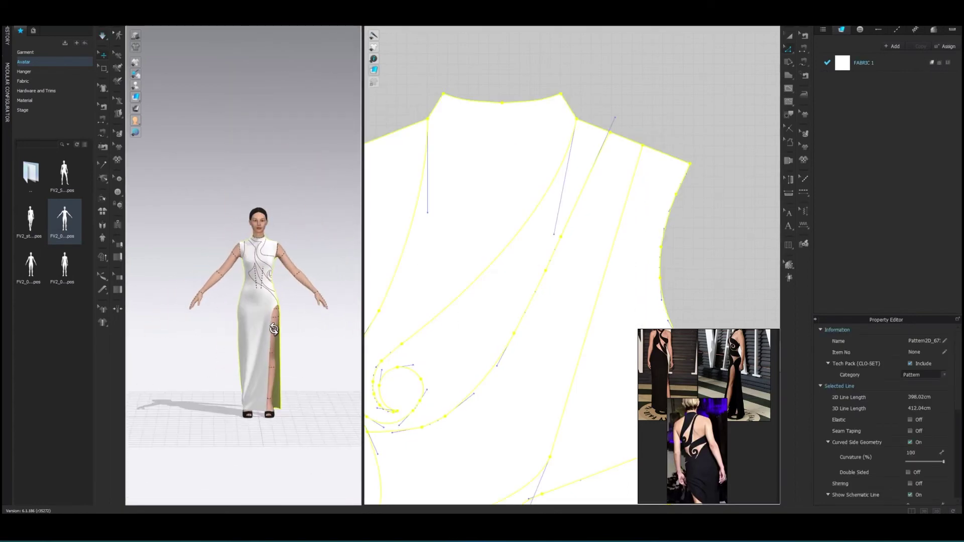
scroll(632, 182, down, 5)
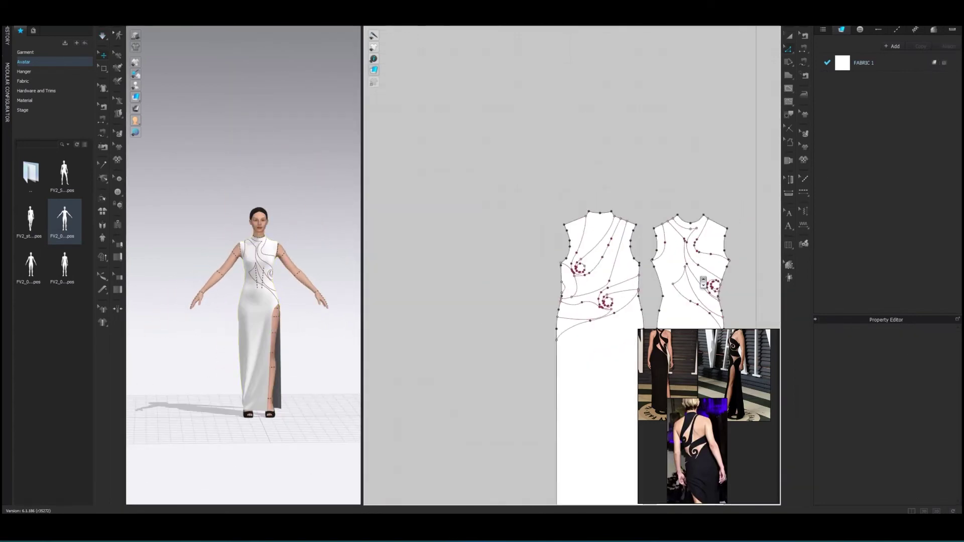
scroll(743, 231, up, 3)
Select the whole curved internal line and apply an option from its context menu.
click(748, 234)
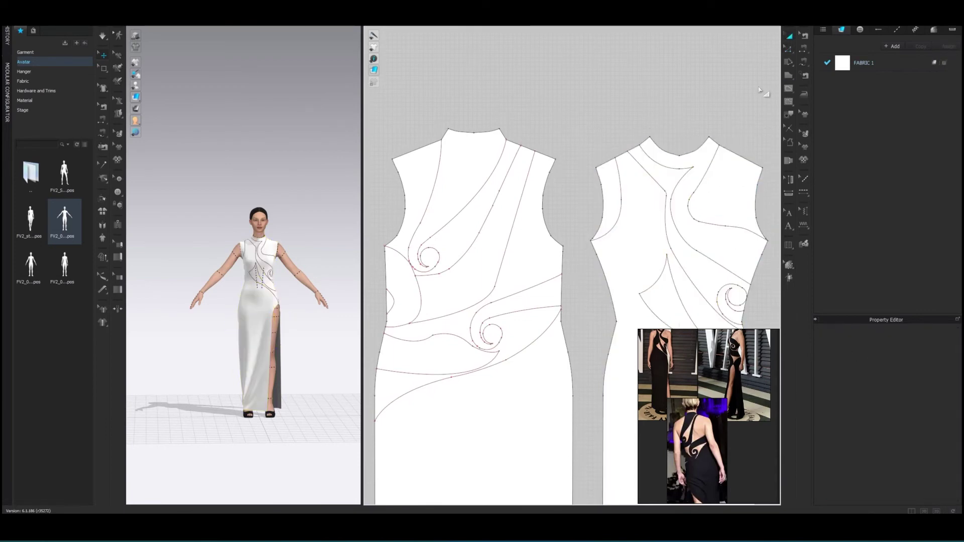
click(682, 190)
scroll(693, 161, up, 5)
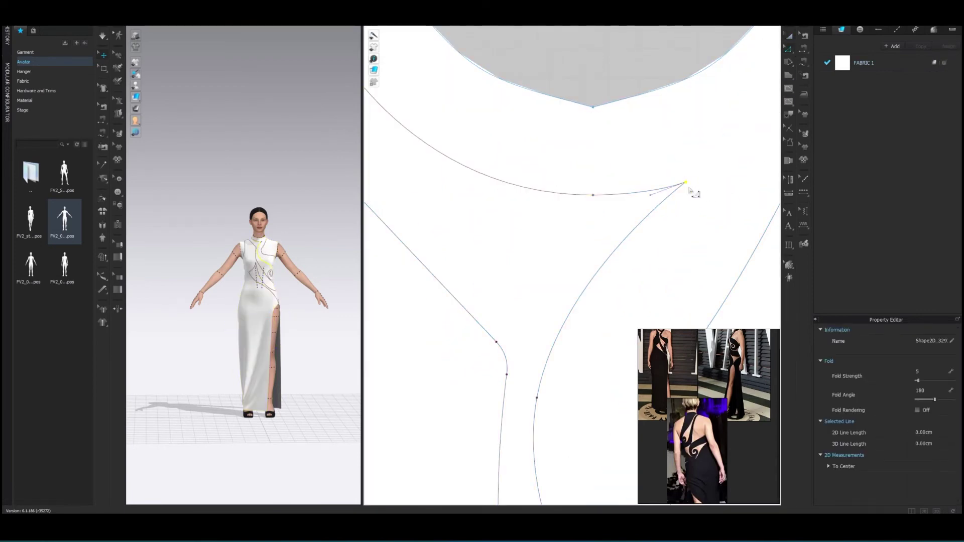
right_click(592, 190)
click(639, 352)
scroll(581, 215, down, 5)
Select both pattern pieces and clone them as reference lines.
scroll(580, 215, down, 2)
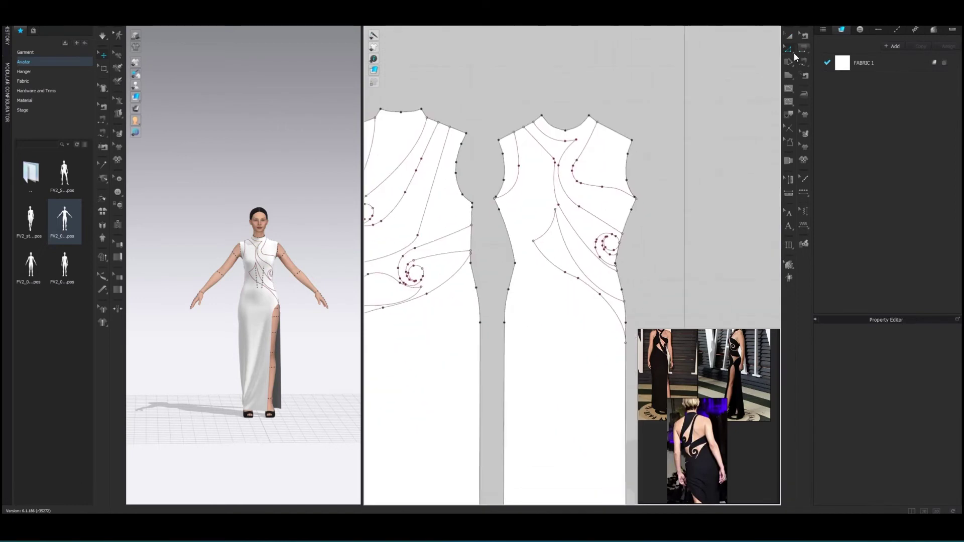
click(789, 35)
scroll(652, 251, down, 3)
key(ctrl+a)
right_click(606, 159)
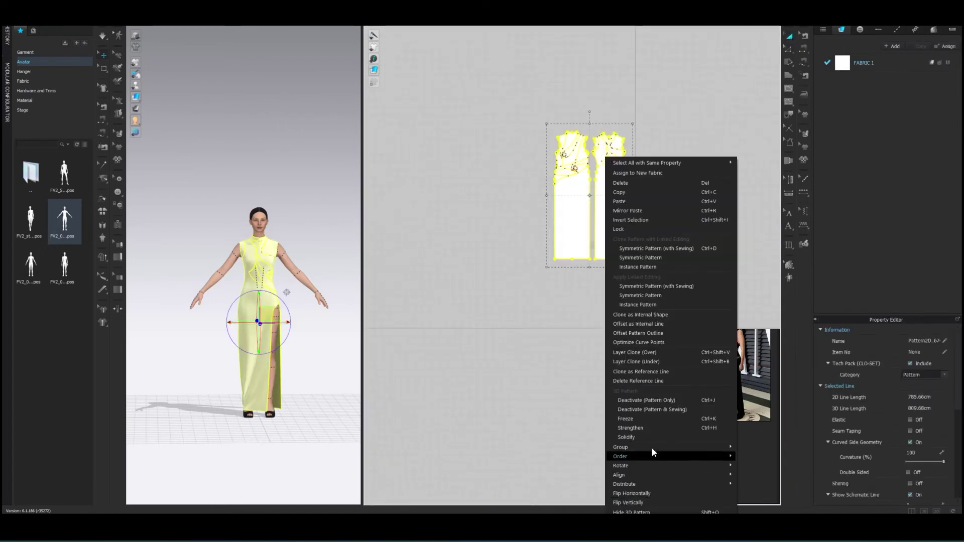
click(673, 380)
key(ctrl+a)
right_click(609, 169)
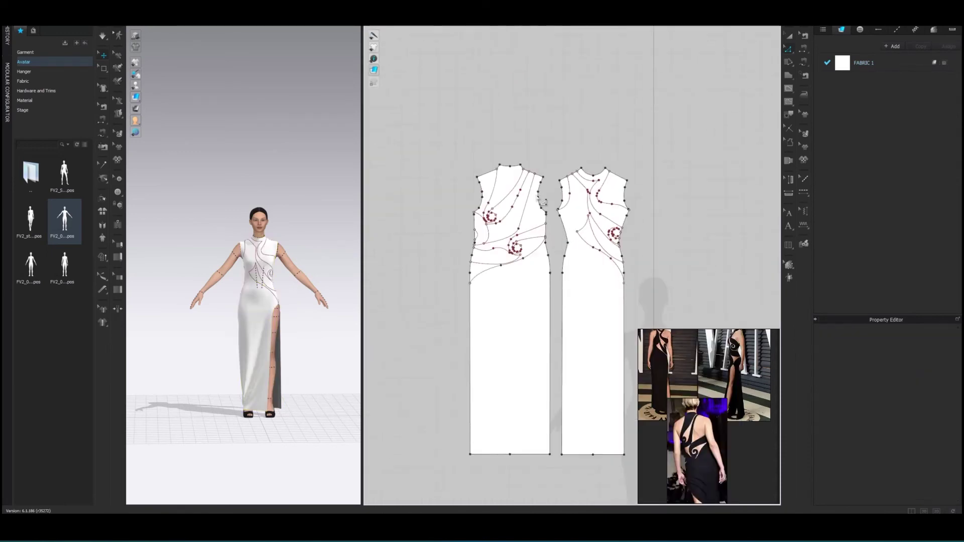
Try extending the internal lines to the bodice outline, then undo it.
right_click(645, 162)
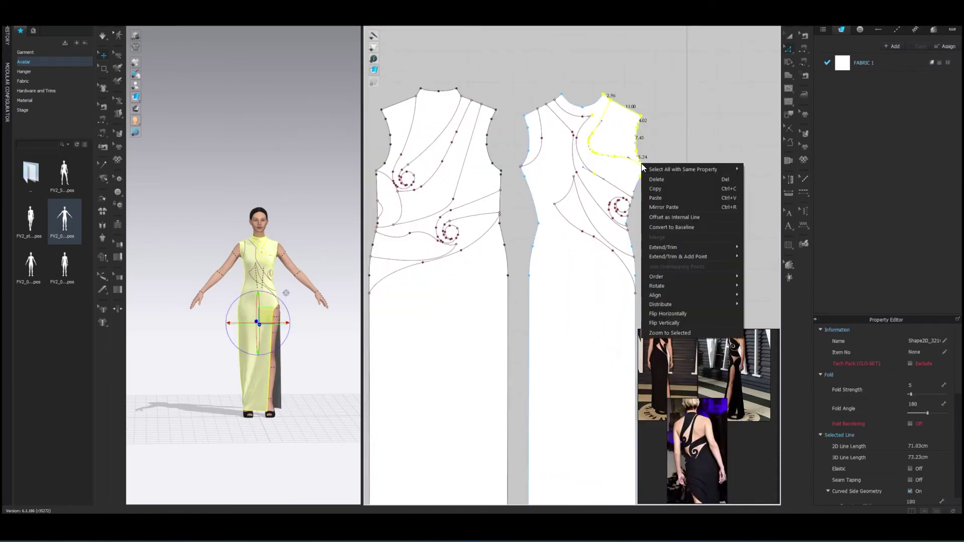
click(630, 257)
right_click(622, 251)
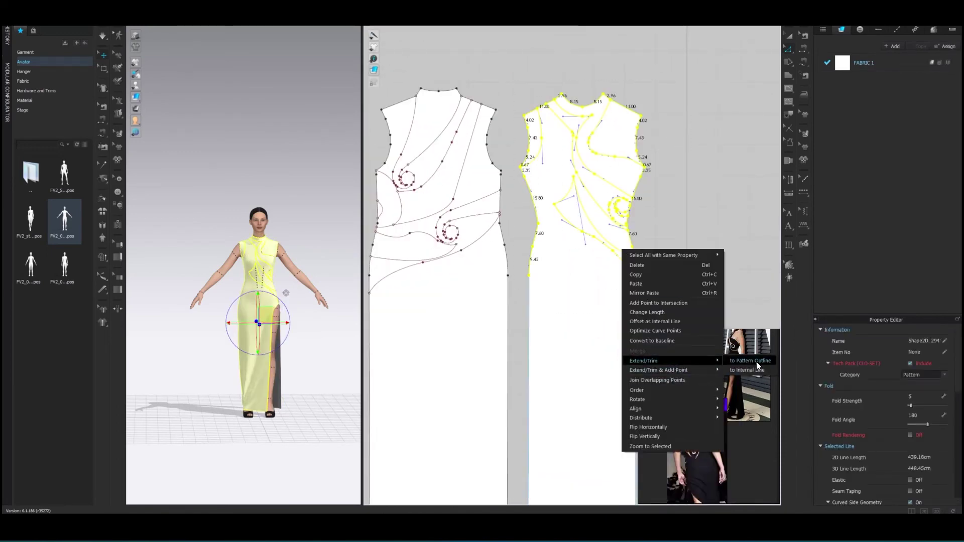
click(756, 361)
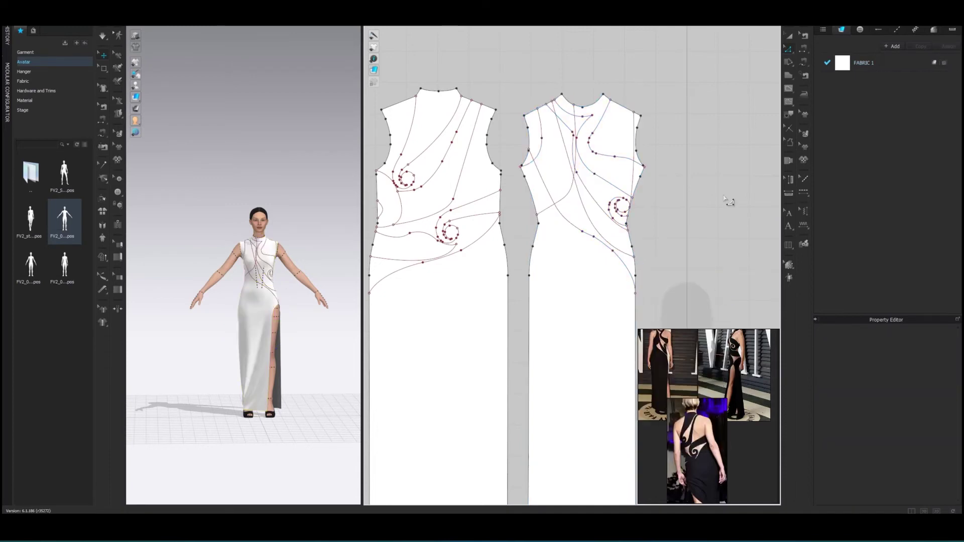
key(ctrl+z)
Extend the line from the side hem point and add a point on it.
click(634, 258)
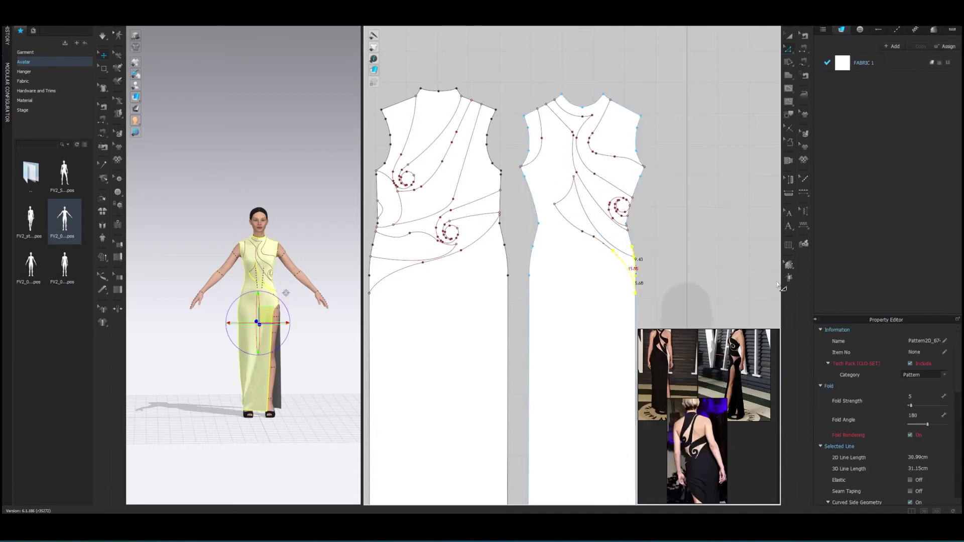
right_click(636, 292)
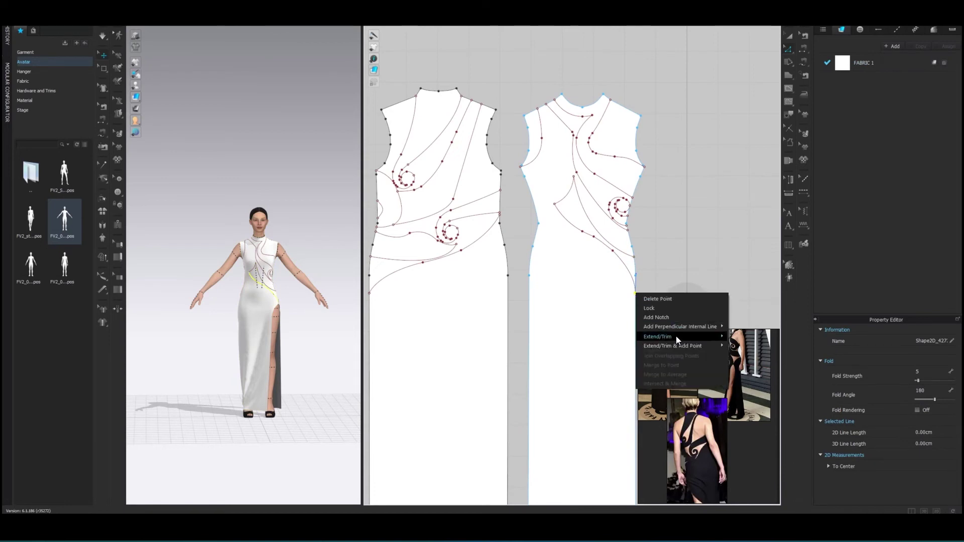
click(675, 335)
click(635, 294)
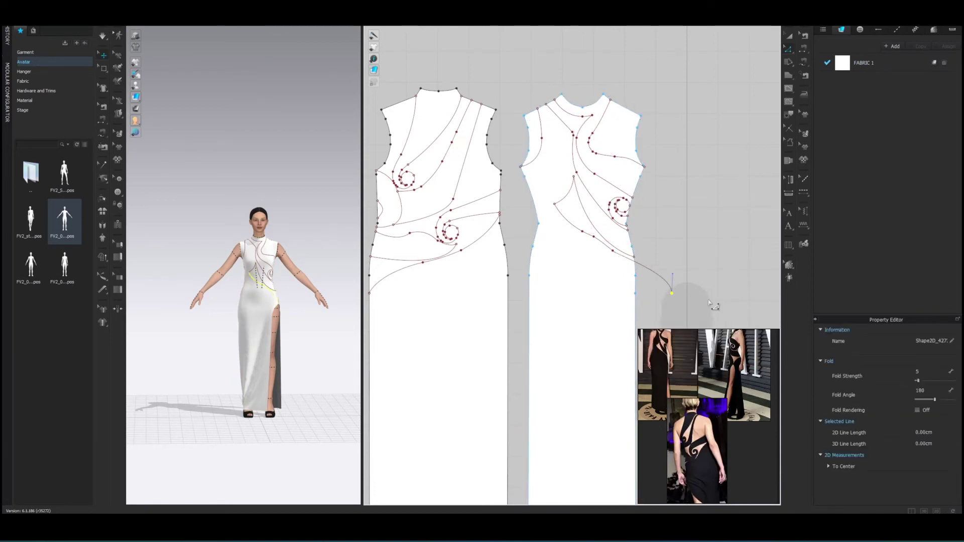
right_click(635, 294)
click(736, 355)
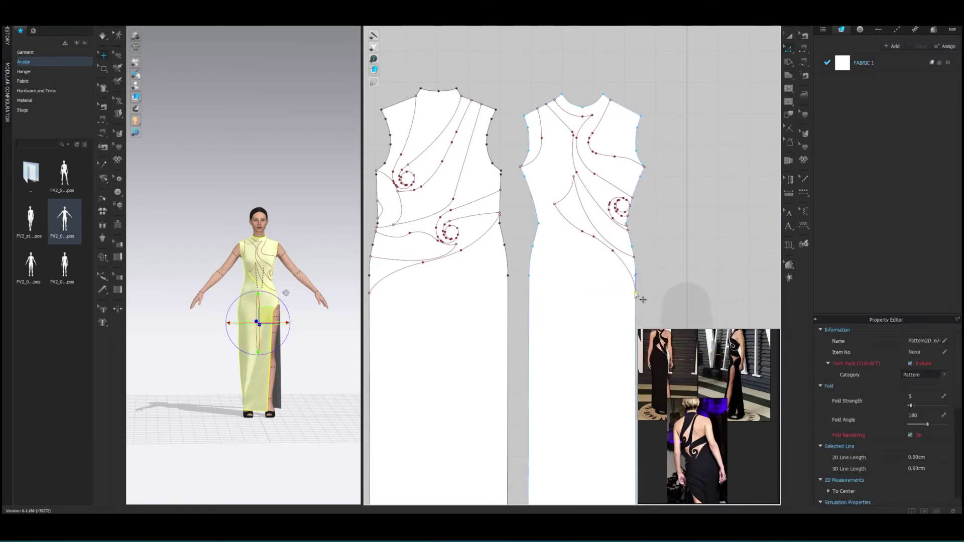
Extend the curved line's end point to the side pattern outline.
right_click(638, 258)
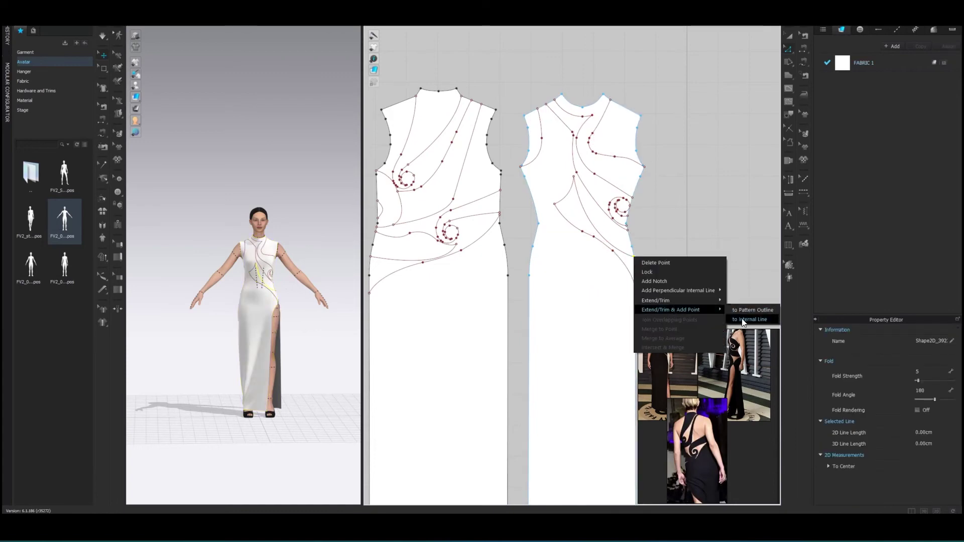
click(733, 310)
right_click(634, 257)
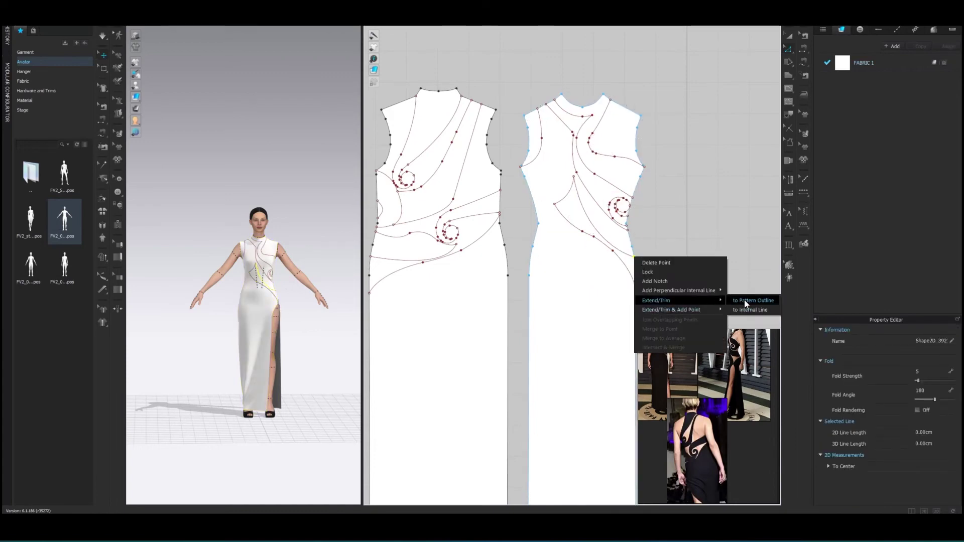
click(744, 299)
right_click(633, 256)
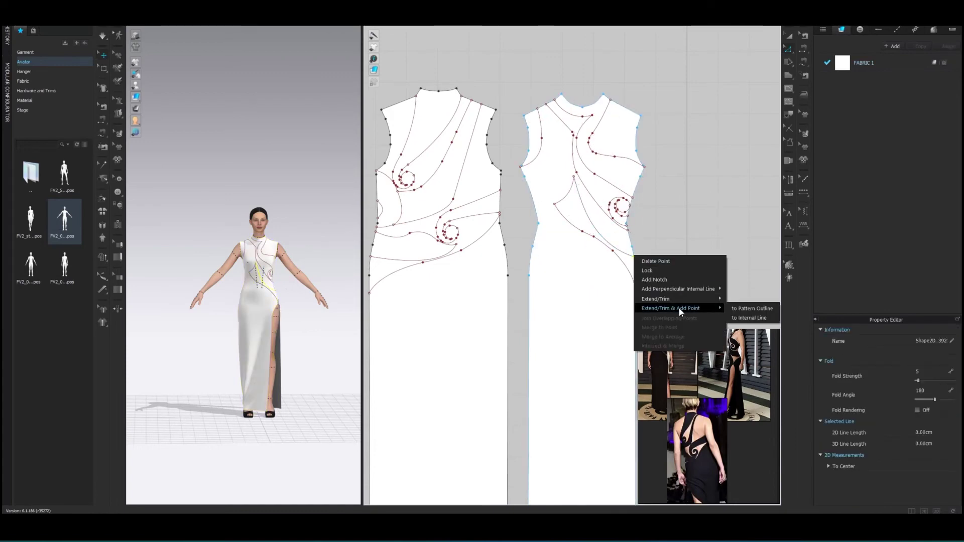
click(749, 318)
right_click(634, 257)
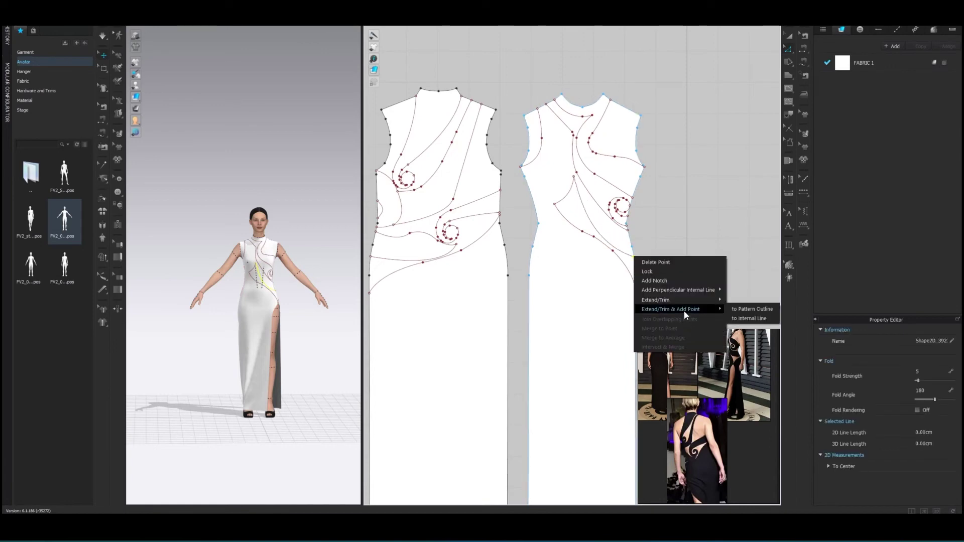
click(742, 310)
Add a notch where the internal line meets the side edge.
scroll(655, 266, up, 3)
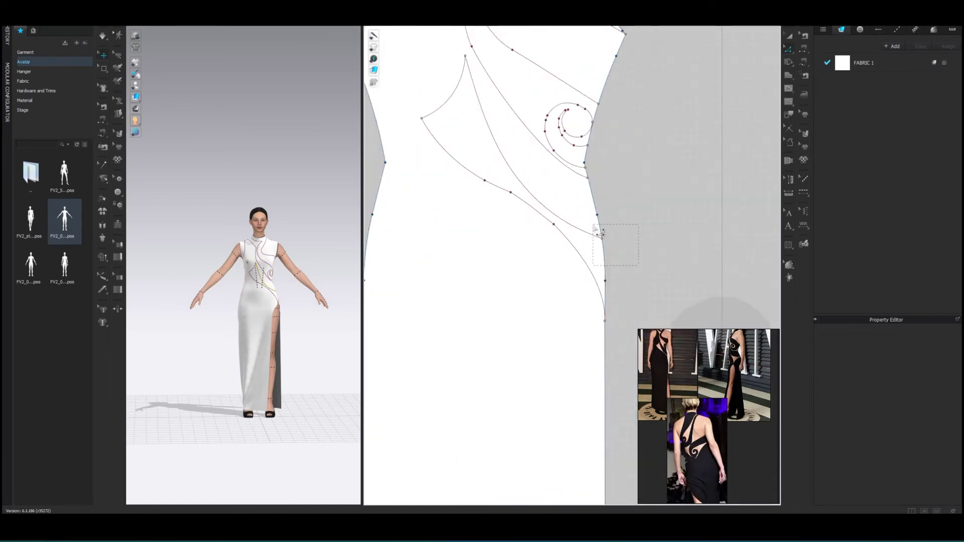
right_click(603, 242)
click(643, 273)
right_click(603, 242)
click(623, 263)
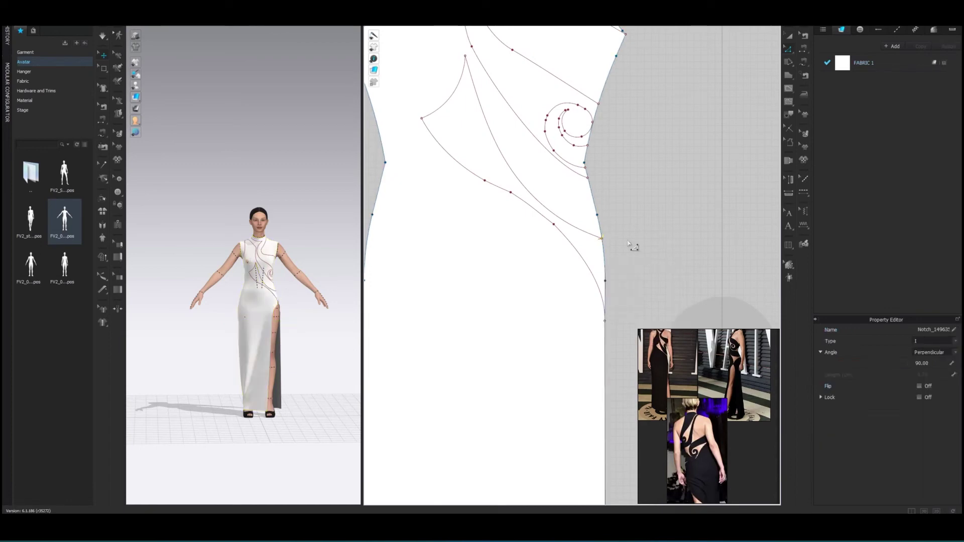
scroll(630, 248, down, 5)
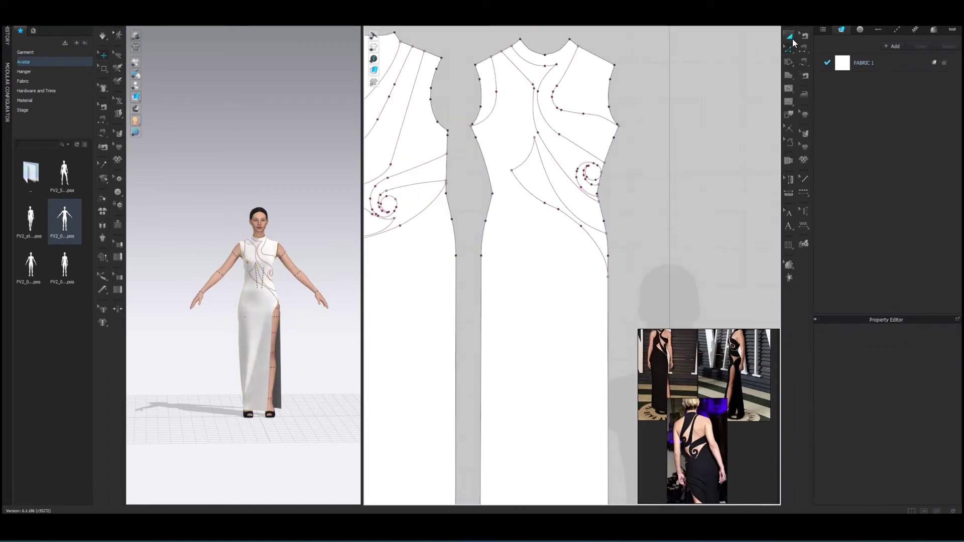
Cut the bodice armhole deeper along its curved internal line.
click(568, 142)
right_click(571, 144)
click(584, 301)
scroll(692, 324, up, 3)
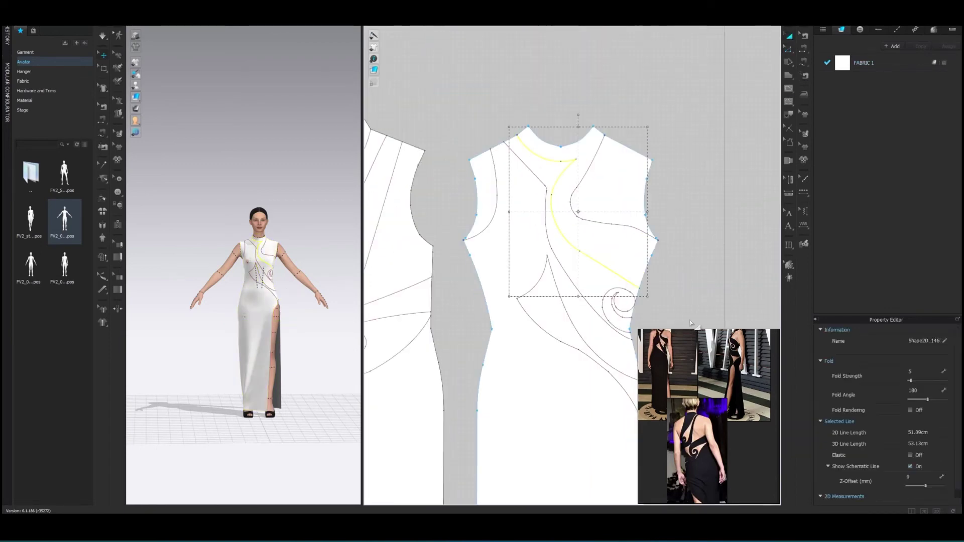
right_click(498, 197)
click(525, 301)
right_click(496, 205)
click(522, 281)
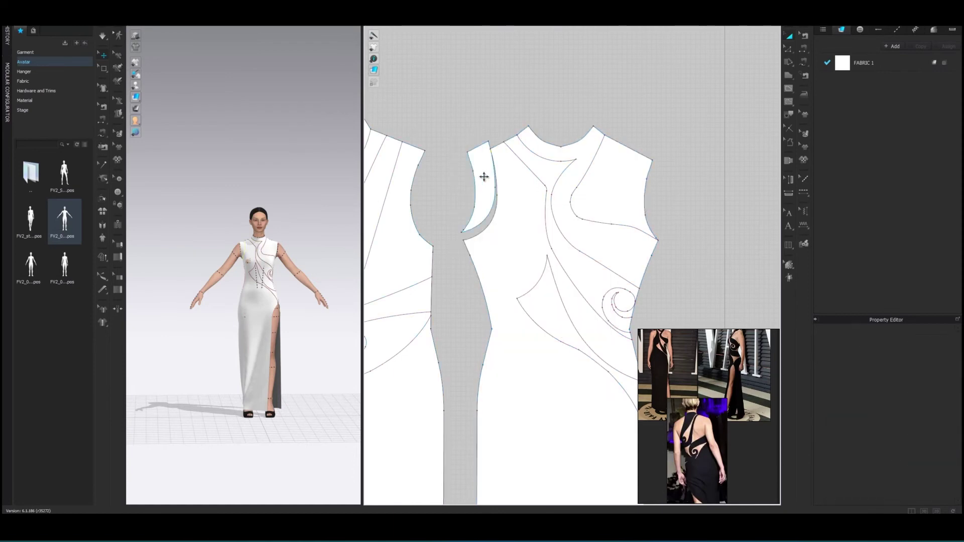
Select the inner spiral curve segment that runs toward the neckline on the bodice.
click(494, 246)
right_click(509, 246)
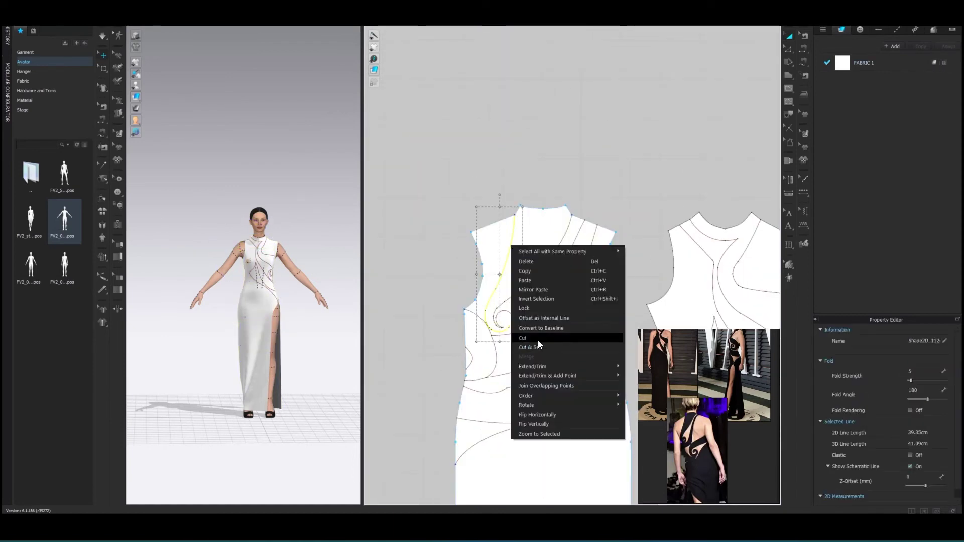
click(538, 340)
click(508, 242)
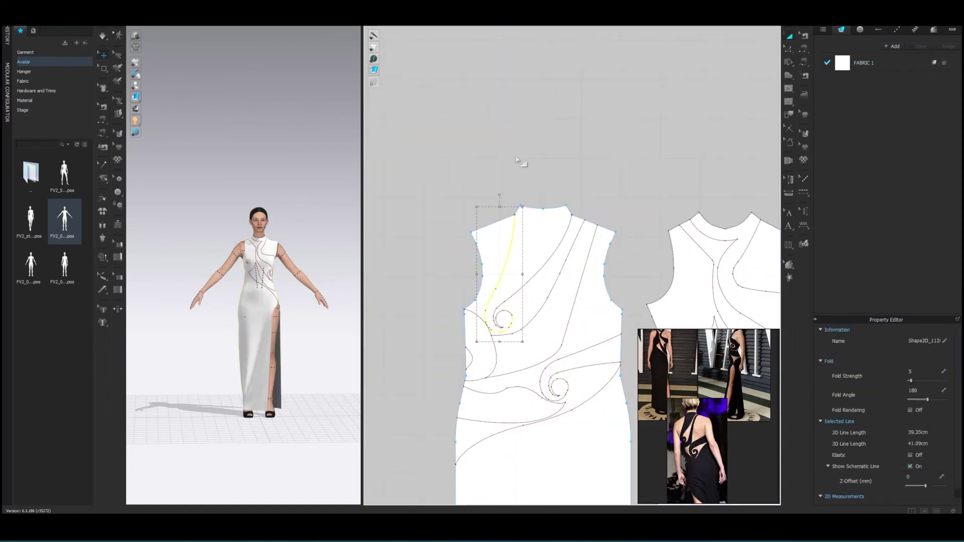
scroll(510, 360, up, 3)
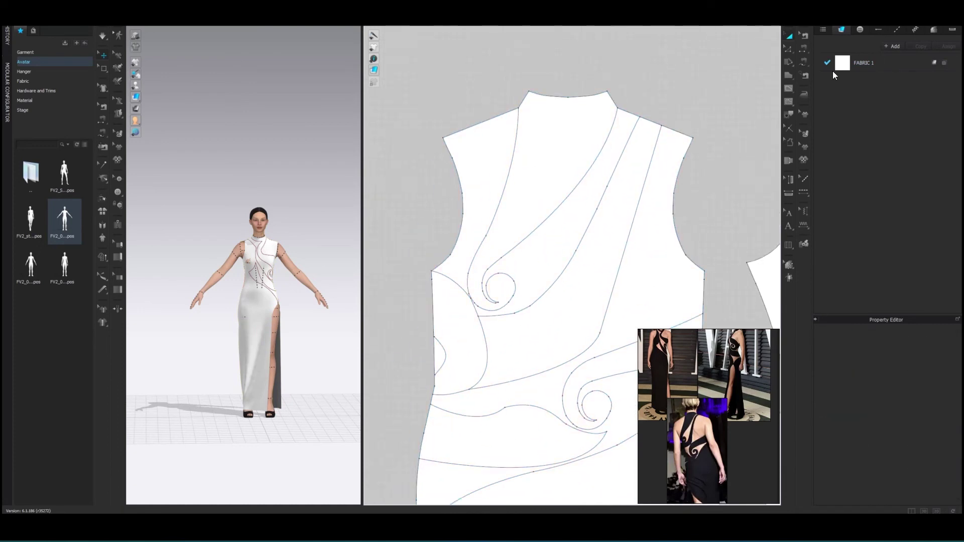
right_click(520, 285)
click(549, 331)
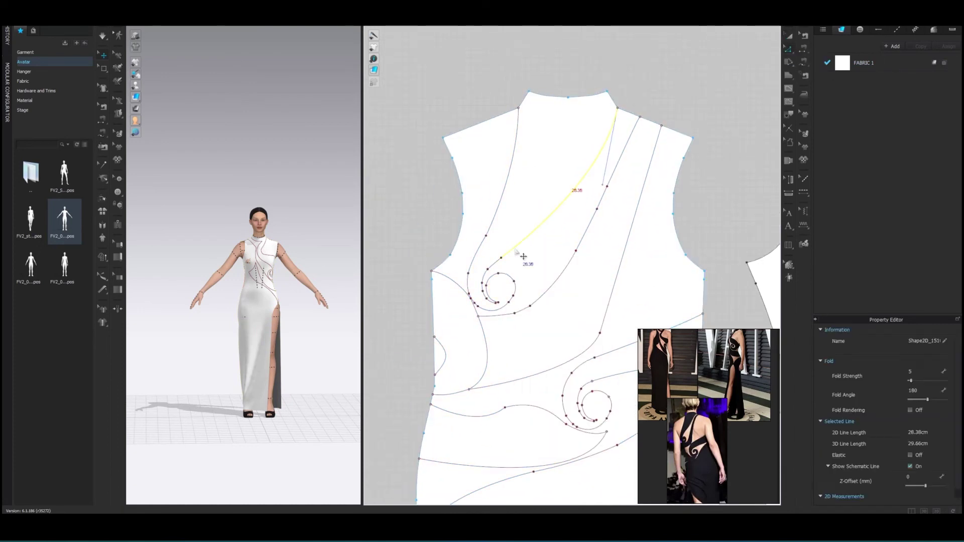
Extend the swirl line from the neckline point to the outline, adding a point there.
right_click(519, 108)
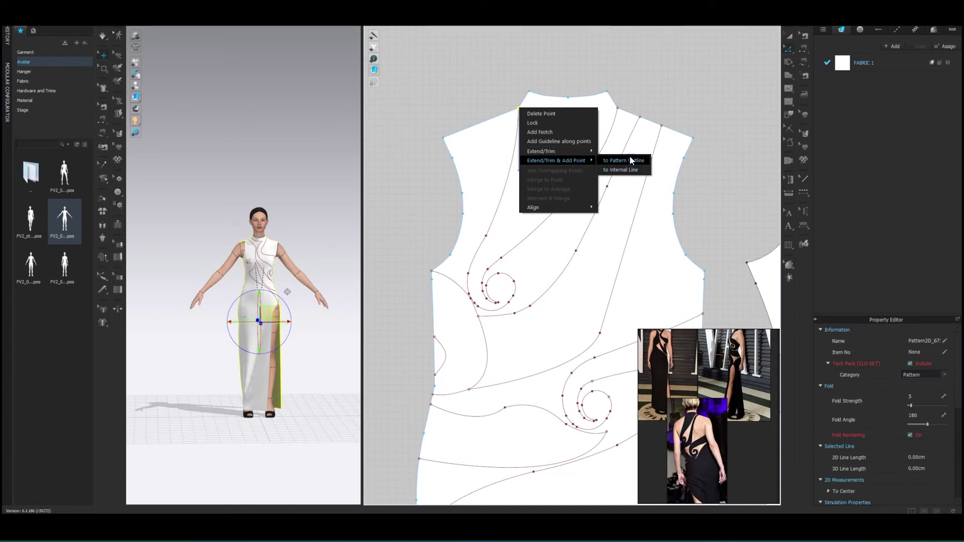
click(617, 165)
right_click(518, 108)
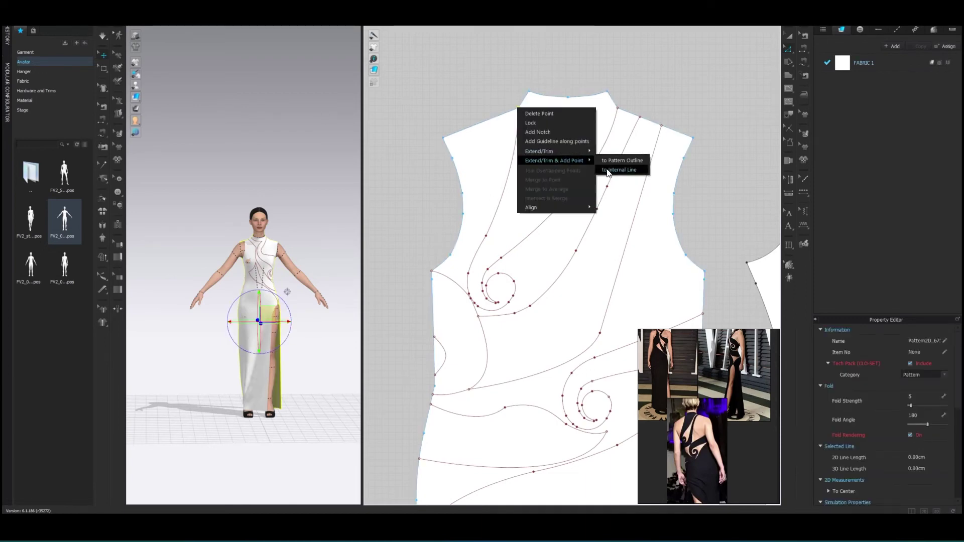
click(608, 160)
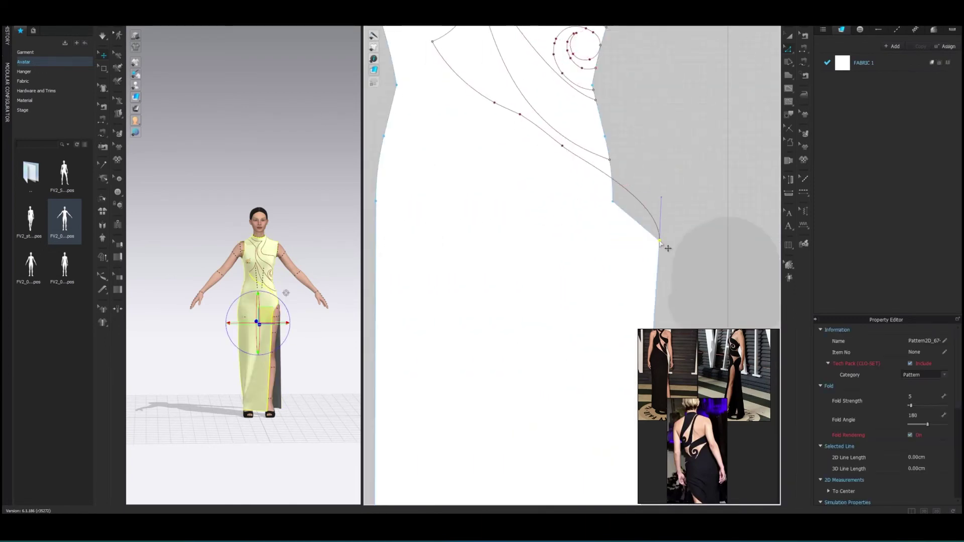
click(622, 247)
click(613, 236)
scroll(613, 236, down, 3)
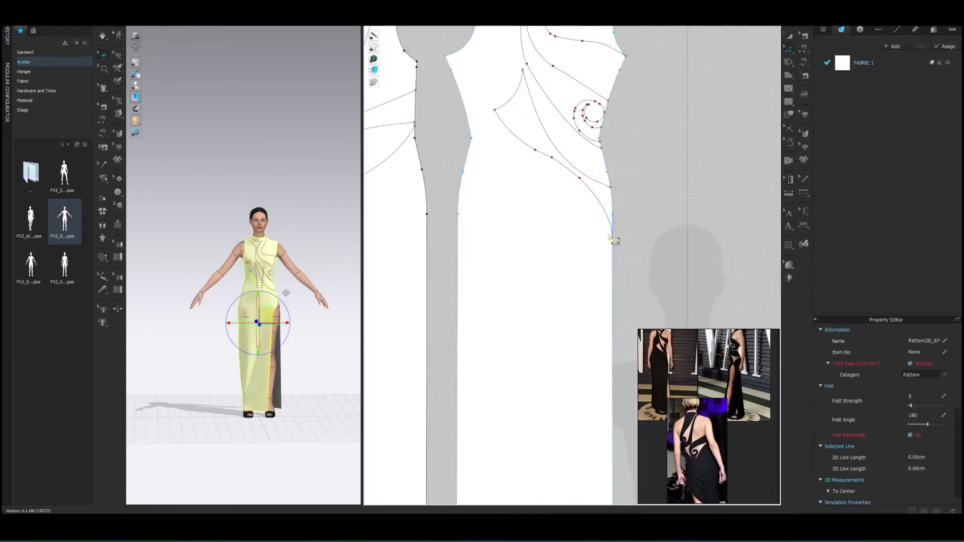
scroll(512, 200, up, 1)
scroll(512, 199, down, 2)
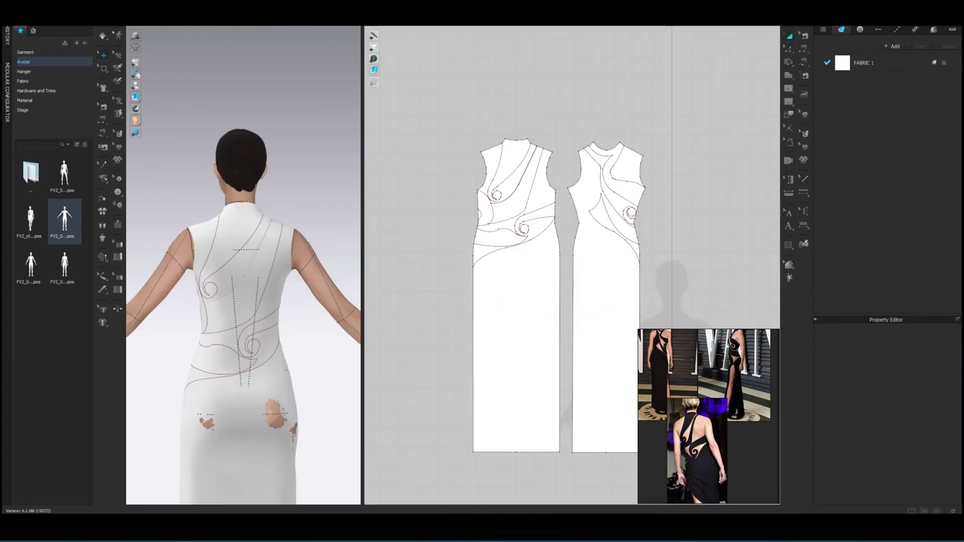
Cut the bodice pattern along the lower swirl line.
scroll(528, 198, up, 4)
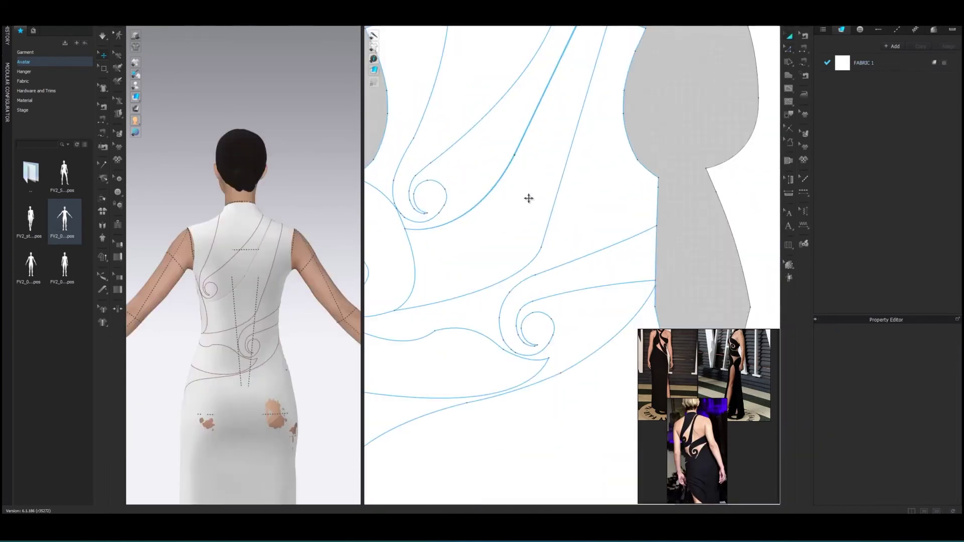
click(538, 199)
key(Escape)
scroll(583, 301, down, 1)
scroll(556, 213, down, 2)
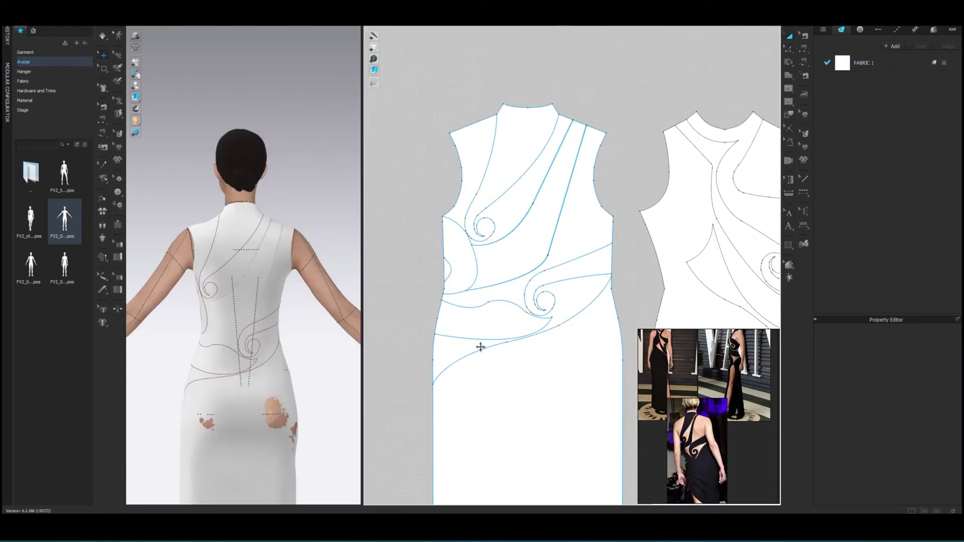
click(480, 347)
scroll(550, 328, up, 3)
scroll(553, 189, up, 1)
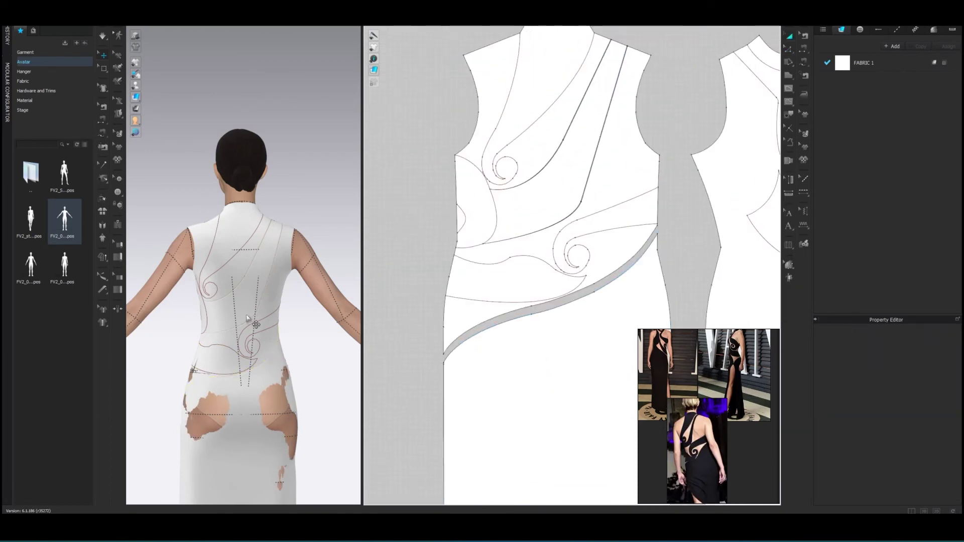
right_click(631, 230)
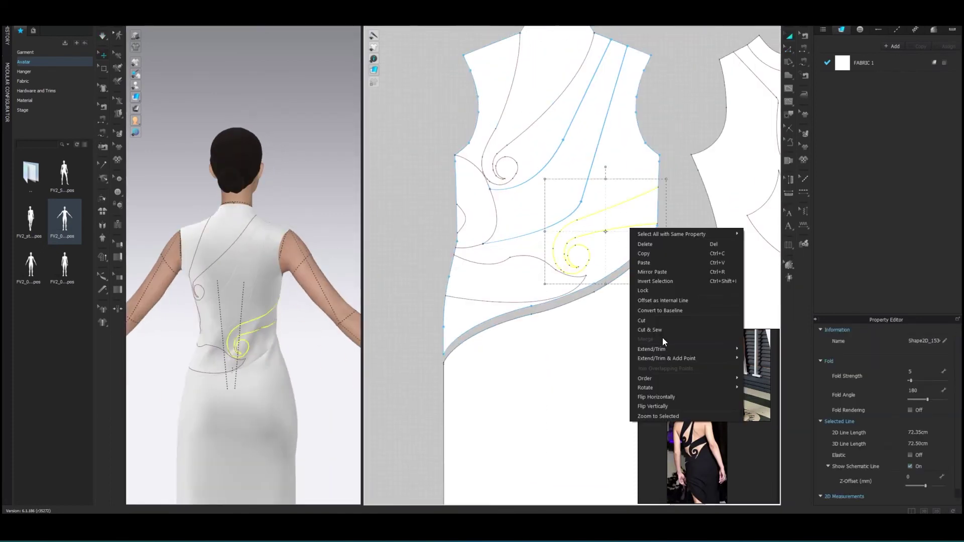
click(650, 330)
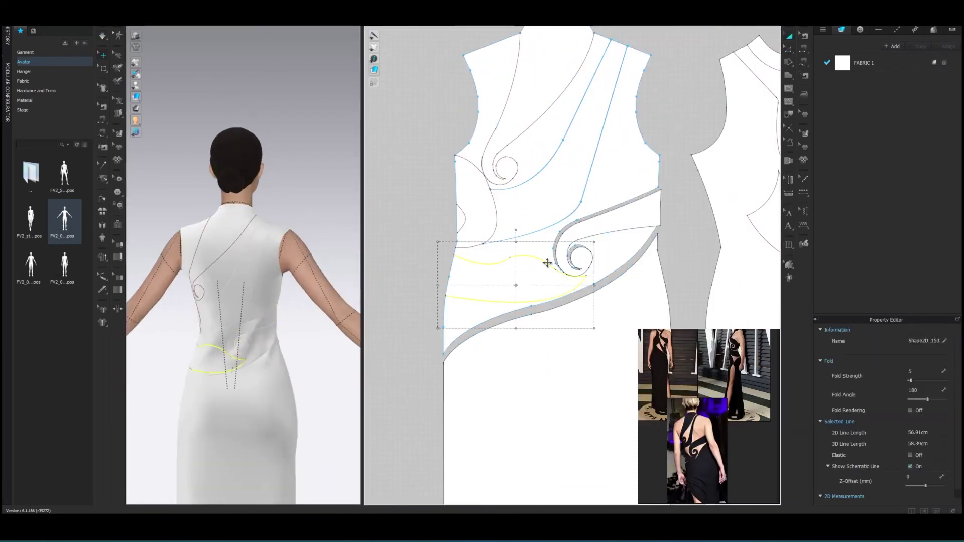
Cut the pattern along the internal curve near the side edge.
click(490, 186)
click(559, 209)
scroll(502, 216, up, 3)
click(459, 224)
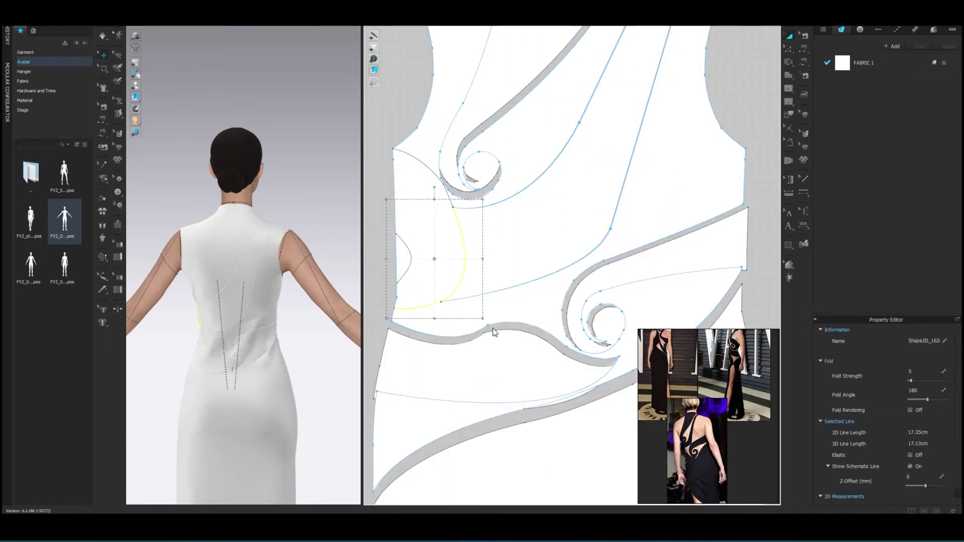
right_drag(251, 251, 311, 247)
right_click(445, 191)
click(462, 273)
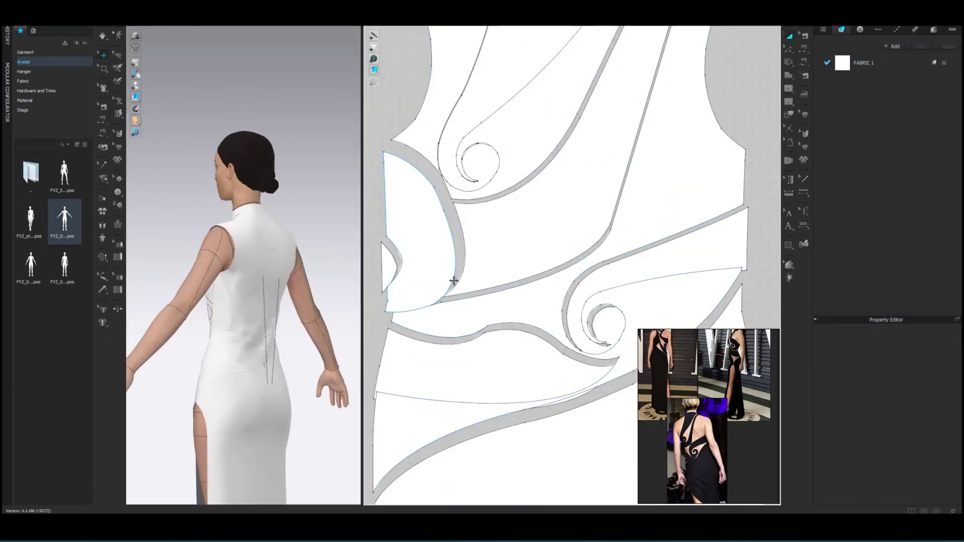
Orbit the avatar to check the dress from the back and front.
scroll(454, 281, down, 5)
right_drag(281, 302, 243, 319)
scroll(287, 318, up, 3)
scroll(291, 318, down, 3)
click(294, 396)
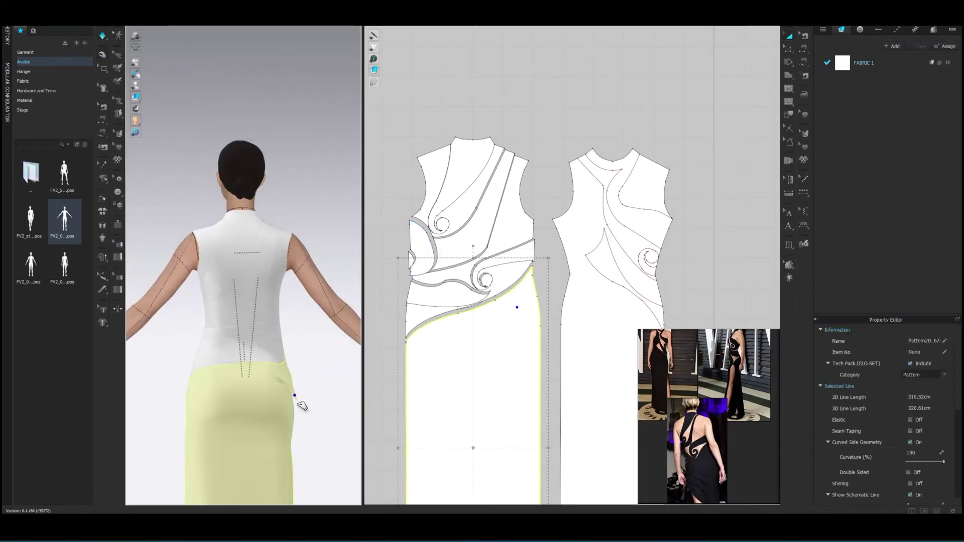
right_drag(215, 386, 320, 364)
scroll(390, 400, up, 3)
scroll(452, 352, down, 3)
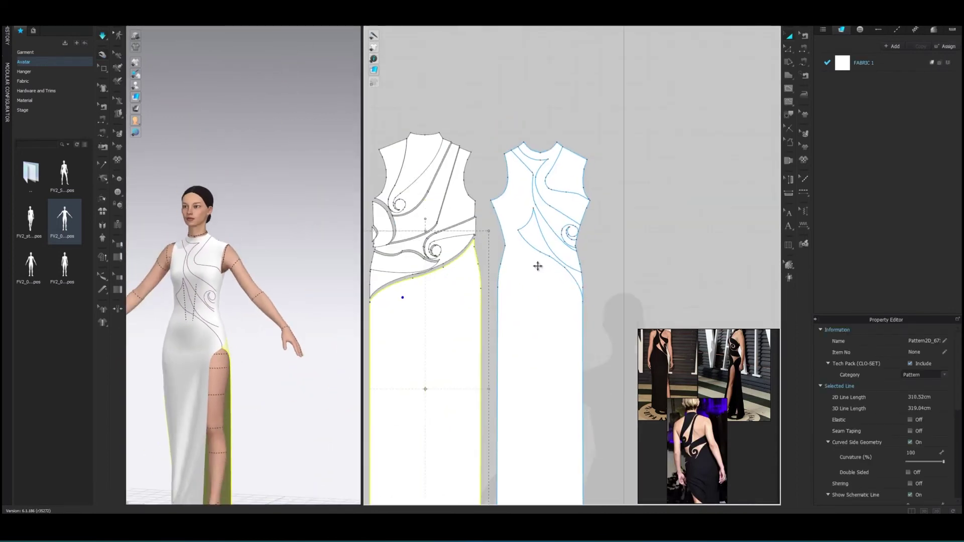
scroll(573, 177, up, 3)
Cut the pattern along another internal swirl curve.
click(573, 177)
right_click(573, 177)
click(600, 191)
right_click(552, 204)
click(581, 222)
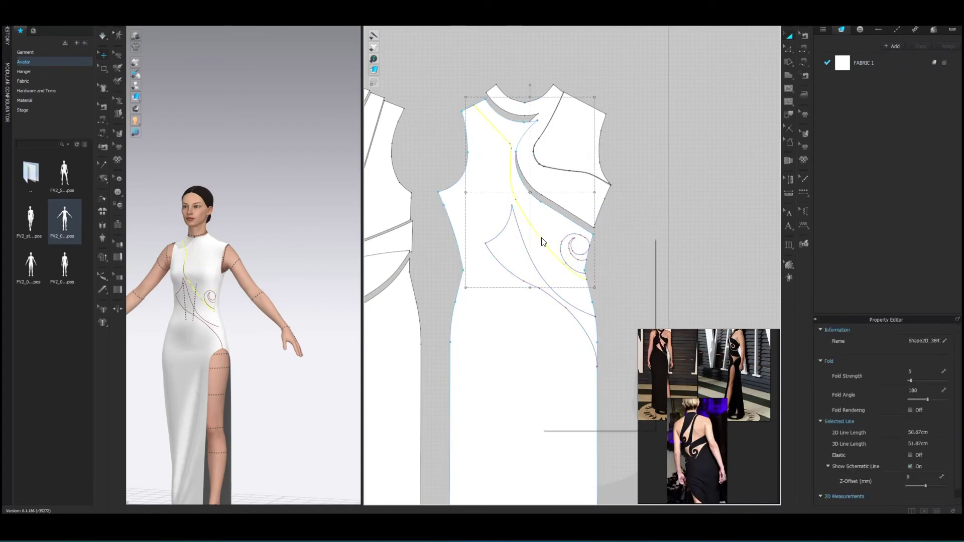
Edit the spiral's end point on the new piece beside the spiral.
right_click(542, 236)
click(572, 255)
scroll(578, 241, up, 3)
scroll(508, 264, up, 3)
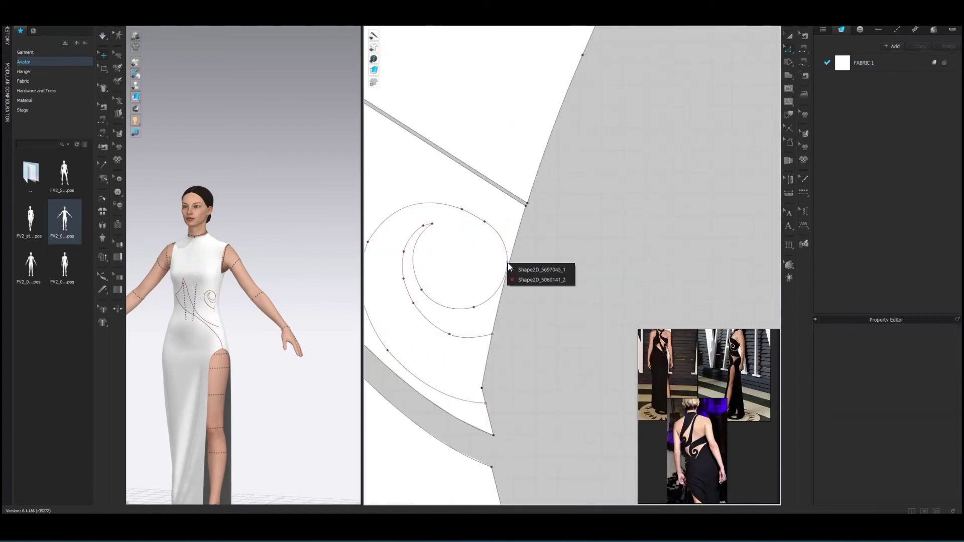
right_click(507, 261)
click(518, 291)
scroll(453, 259, down, 2)
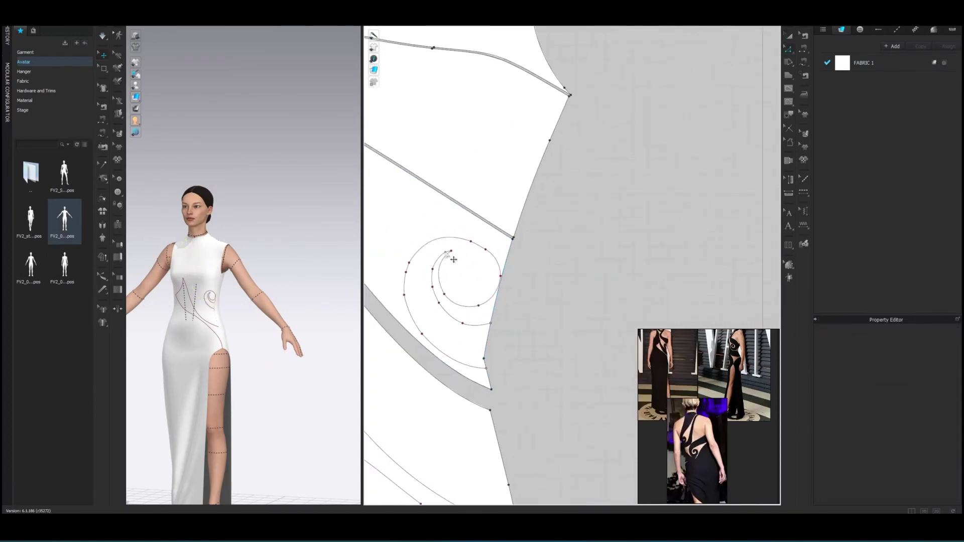
Cut and sew the pattern along the spiral curve.
click(456, 241)
scroll(457, 241, down, 3)
scroll(538, 337, down, 2)
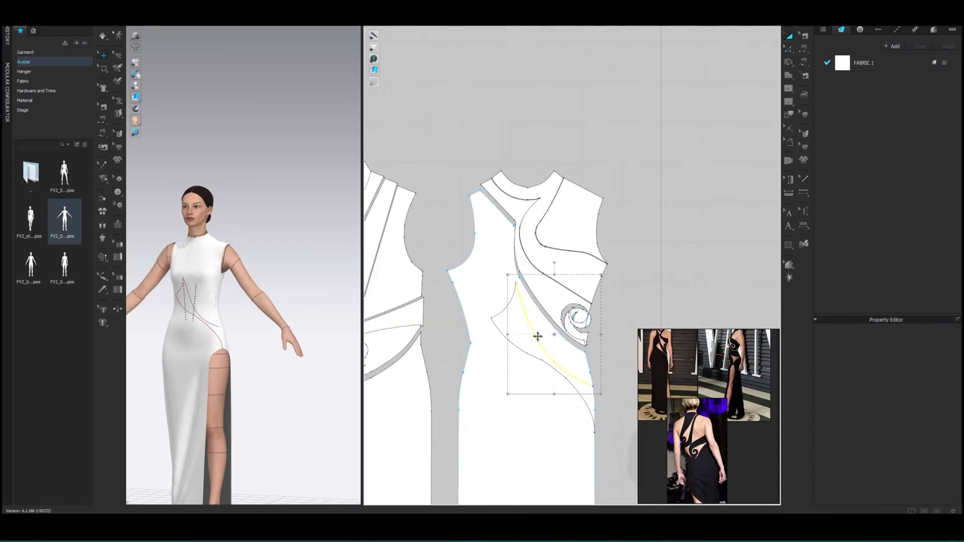
right_click(538, 337)
click(563, 458)
Edit the newly split curve and apply two point edits at the nearby vertex.
click(539, 356)
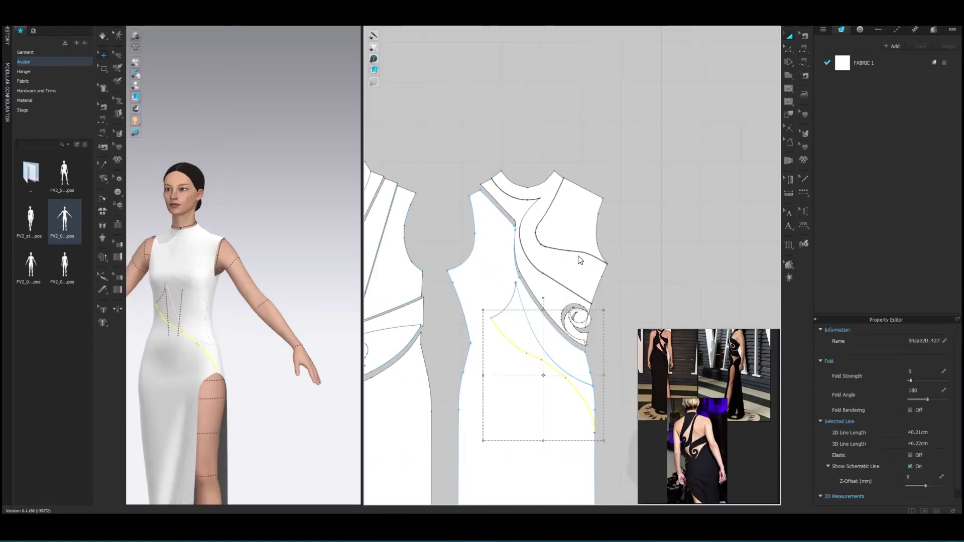
right_click(511, 311)
click(535, 399)
click(482, 289)
scroll(491, 362, up, 5)
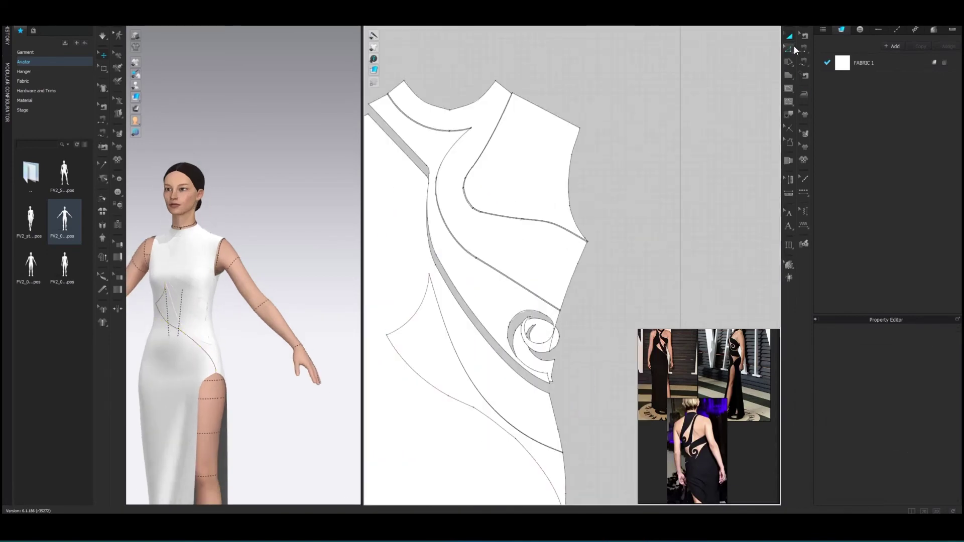
scroll(491, 361, up, 3)
right_click(548, 183)
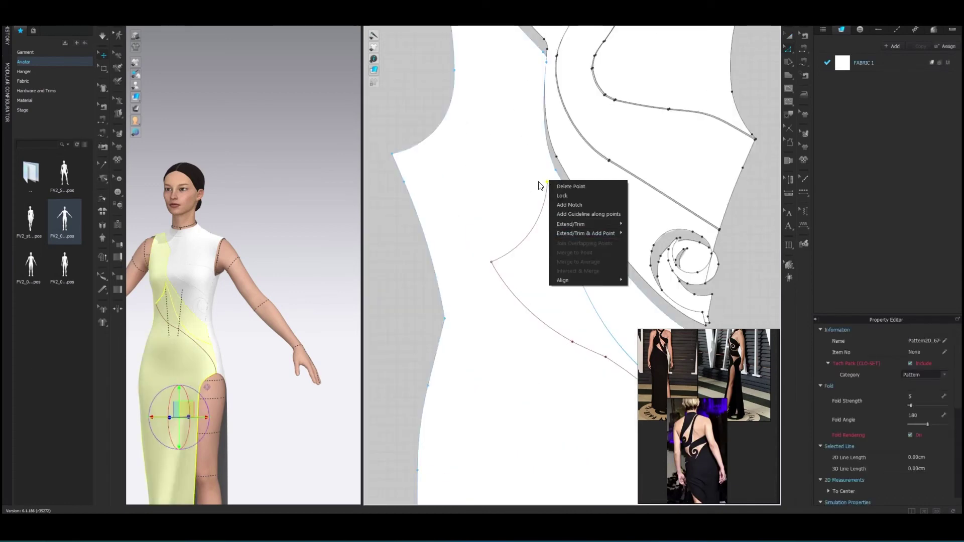
click(562, 220)
right_click(542, 183)
click(561, 233)
scroll(519, 211, up, 4)
Apply an edit to the line beside the spiral.
click(603, 154)
scroll(613, 211, down, 5)
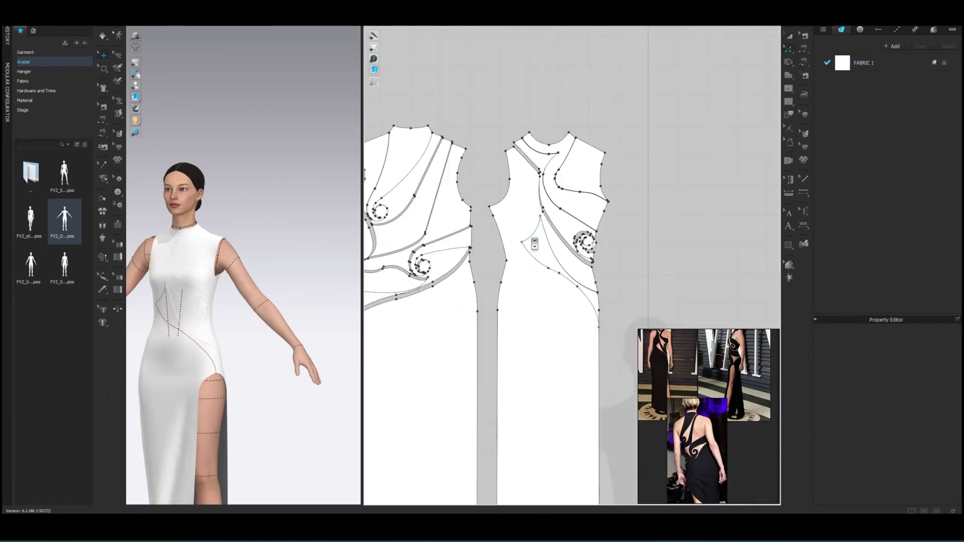
scroll(556, 219, up, 3)
click(556, 219)
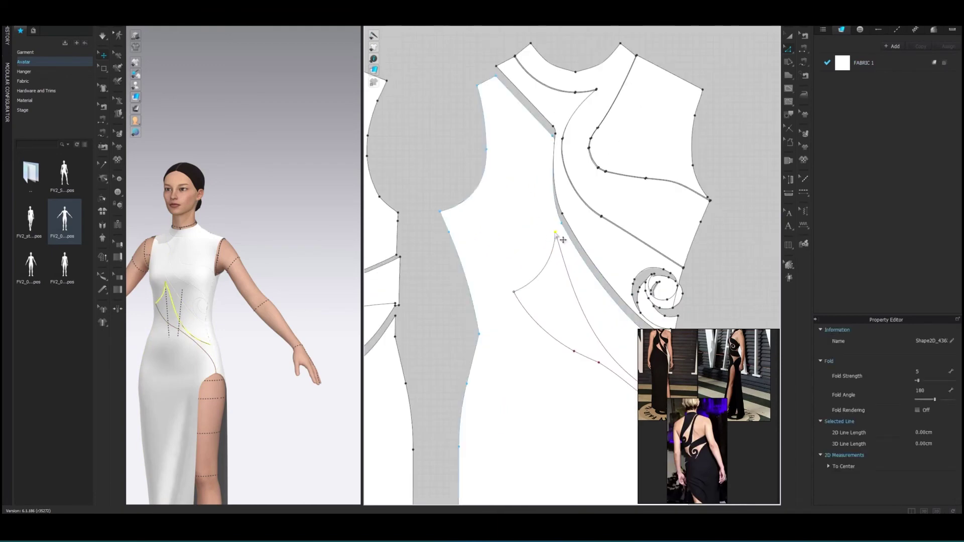
right_click(510, 295)
click(534, 351)
scroll(429, 307, down, 4)
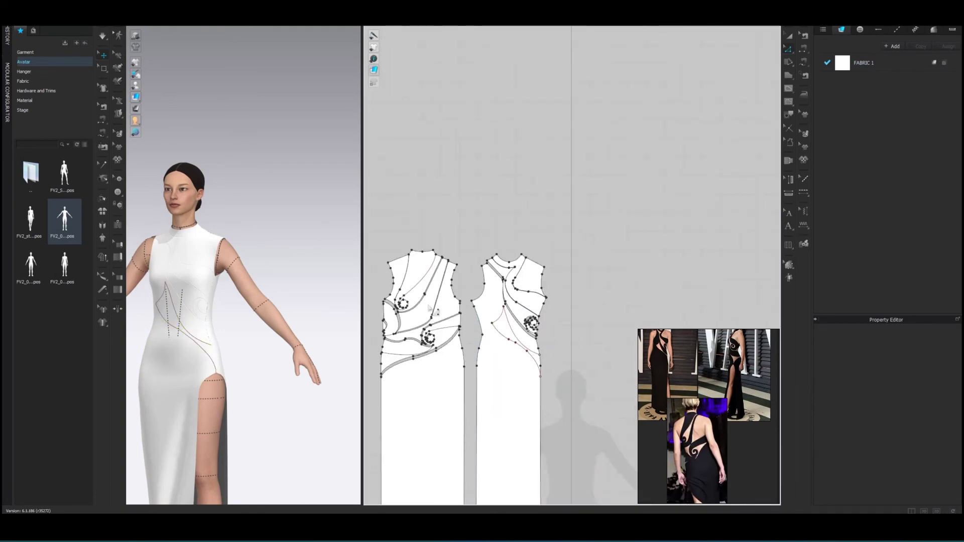
Cut the bodice piece along its remaining curves and view the dress from the front.
right_click(496, 334)
click(539, 446)
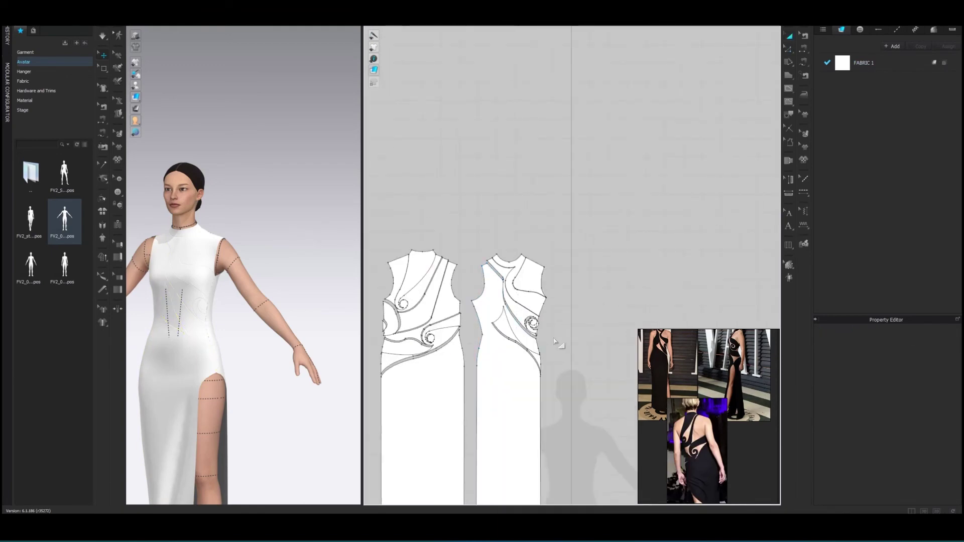
scroll(540, 445, down, 2)
right_drag(228, 235, 241, 236)
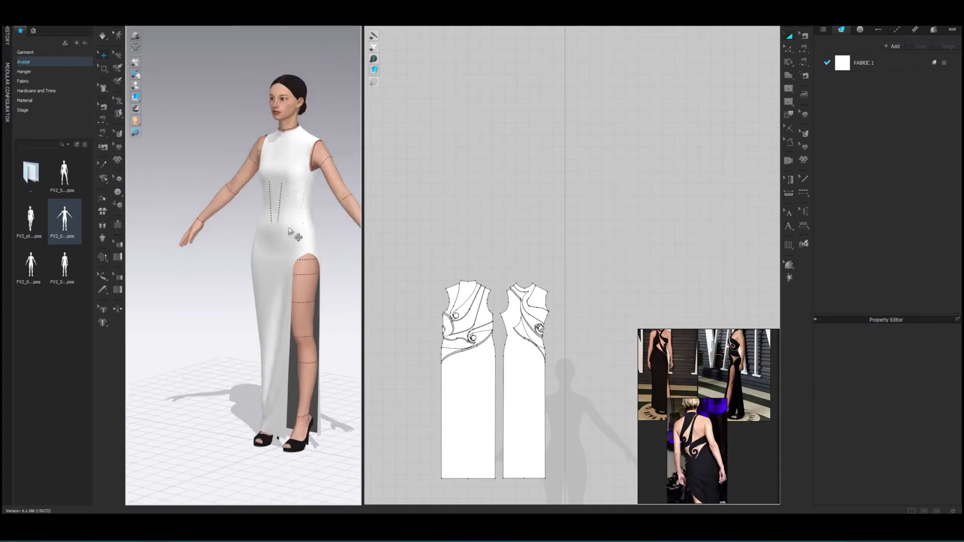
scroll(240, 236, up, 5)
scroll(241, 236, down, 2)
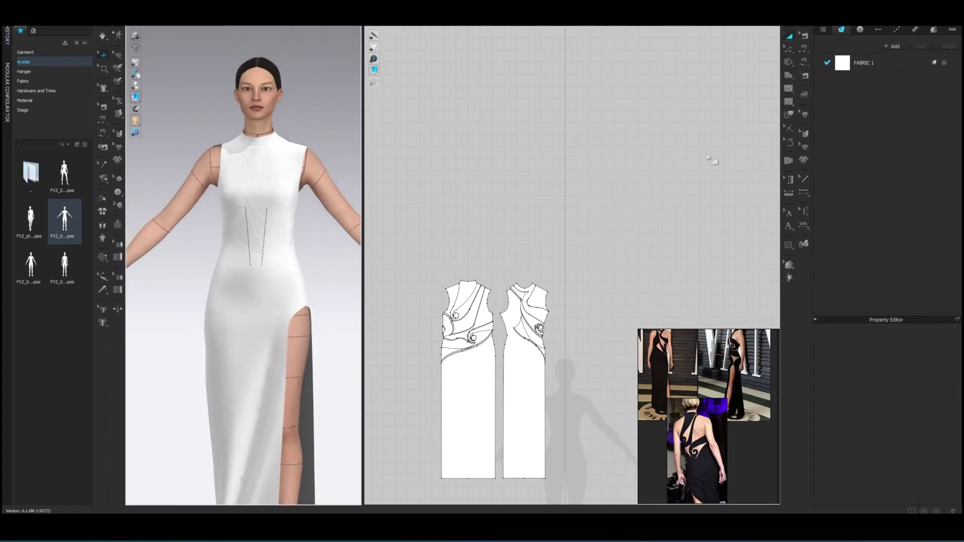
Create a new fabric named Skin Net coloured Peach Quartz from the Cotton TCX palette.
click(894, 46)
double_click(879, 82)
text(Skin Net)
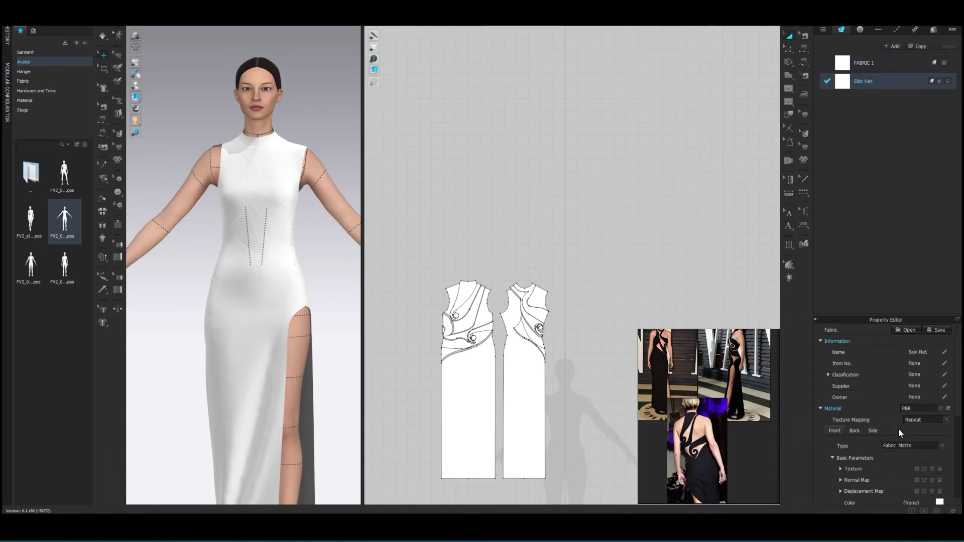
scroll(898, 429, down, 2)
click(939, 455)
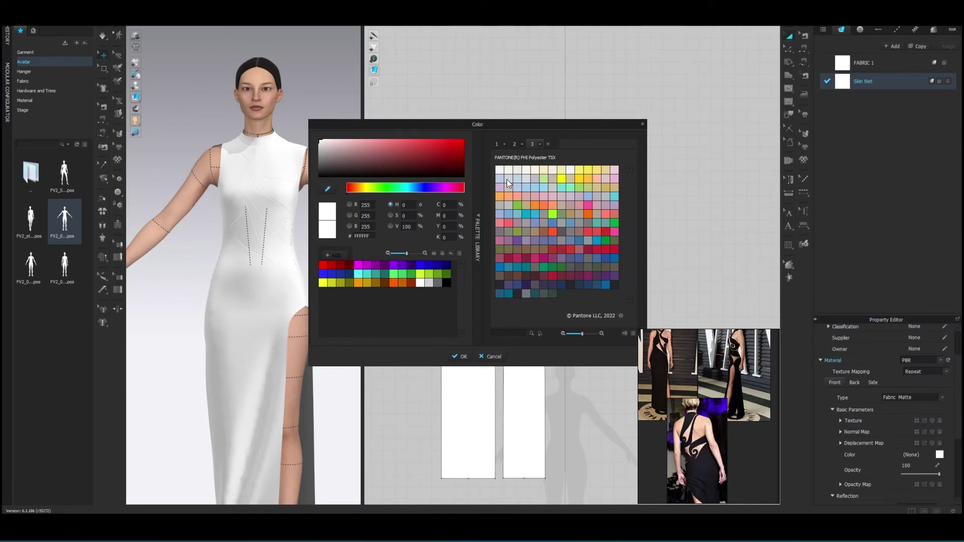
click(513, 144)
click(587, 196)
click(455, 359)
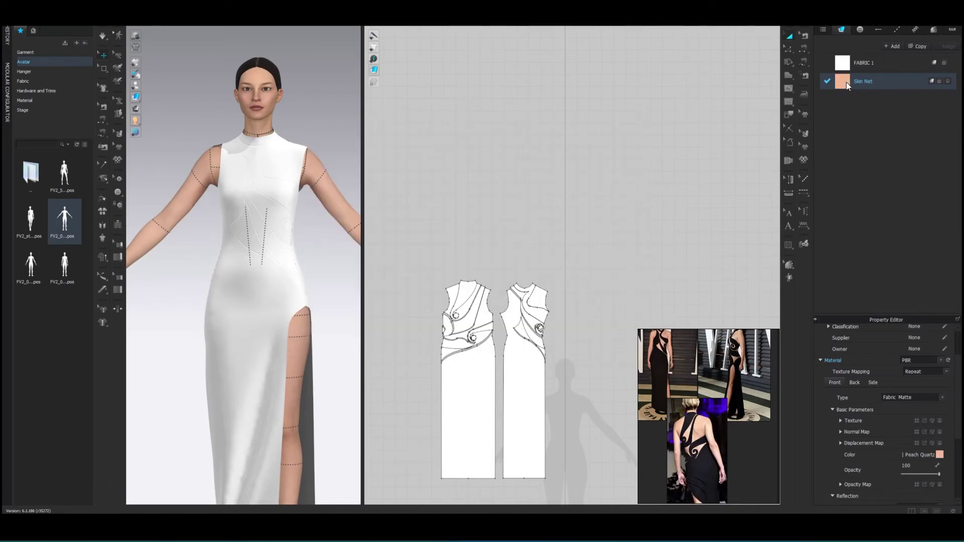
Apply Skin Net to the front swirl, upper swirl and shoulder pieces.
click(251, 247)
click(274, 215)
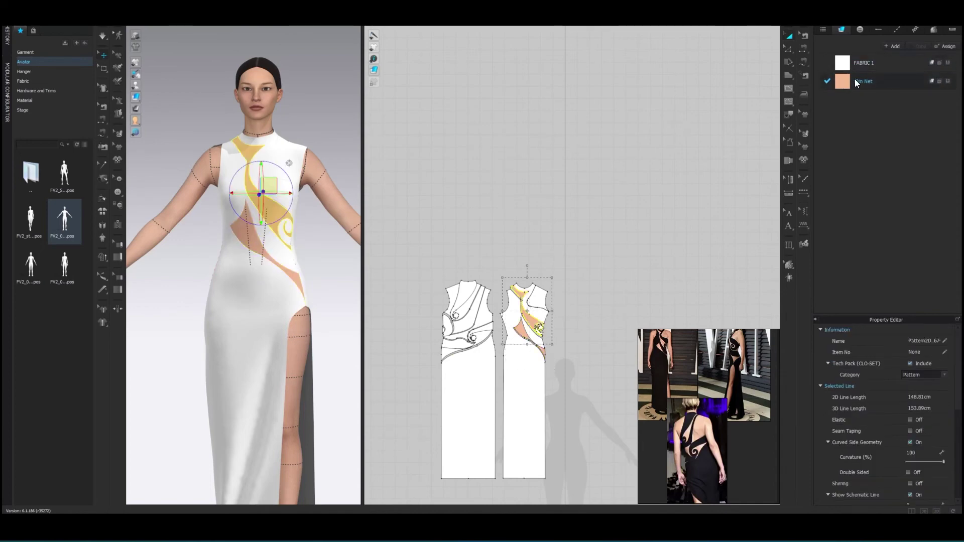
click(296, 159)
key(8)
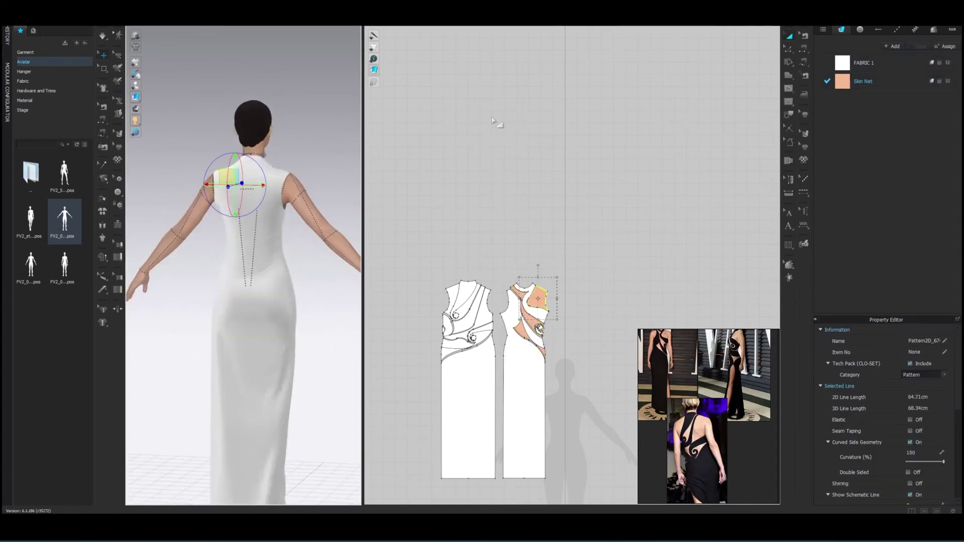
scroll(301, 154, up, 1)
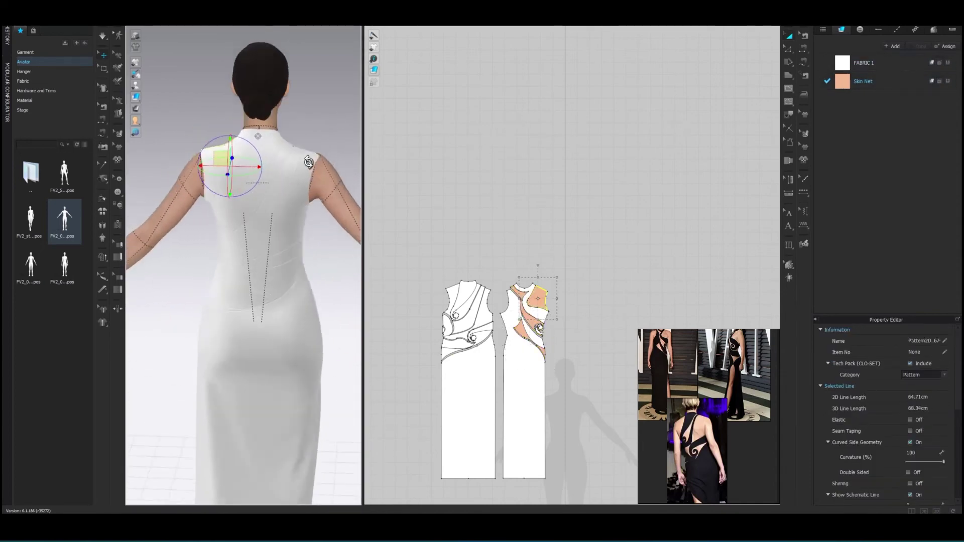
scroll(303, 155, up, 1)
scroll(306, 156, up, 1)
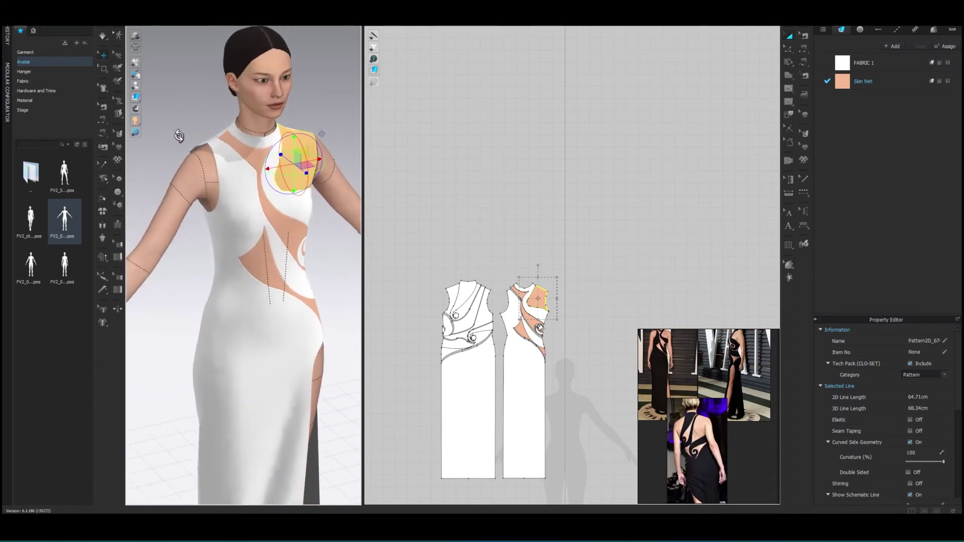
scroll(572, 158, up, 1)
scroll(572, 158, up, 2)
right_drag(531, 237, 492, 203)
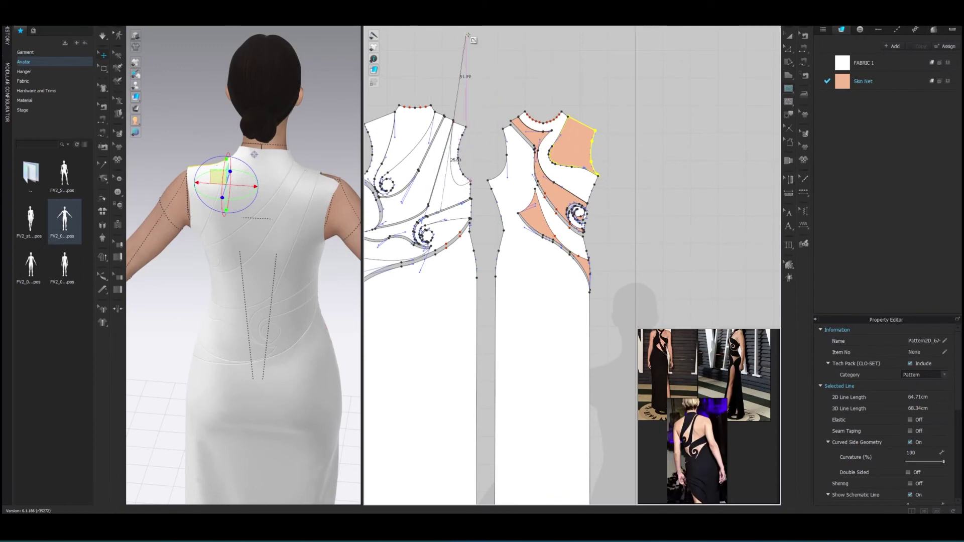
key(Escape)
Orbit to the rear and select the back shoulder and bodice pieces.
right_click(450, 142)
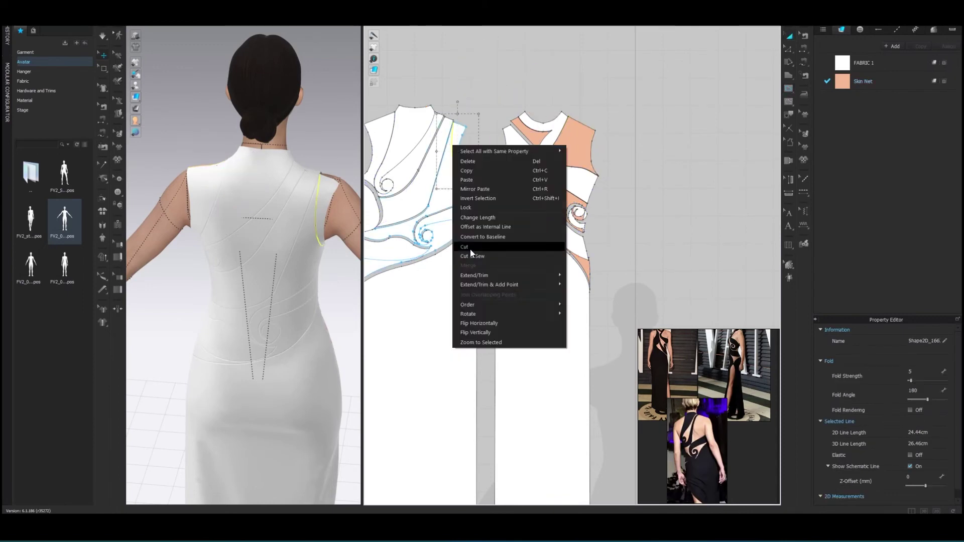
key(Escape)
scroll(386, 179, down, 2)
right_drag(241, 251, 301, 251)
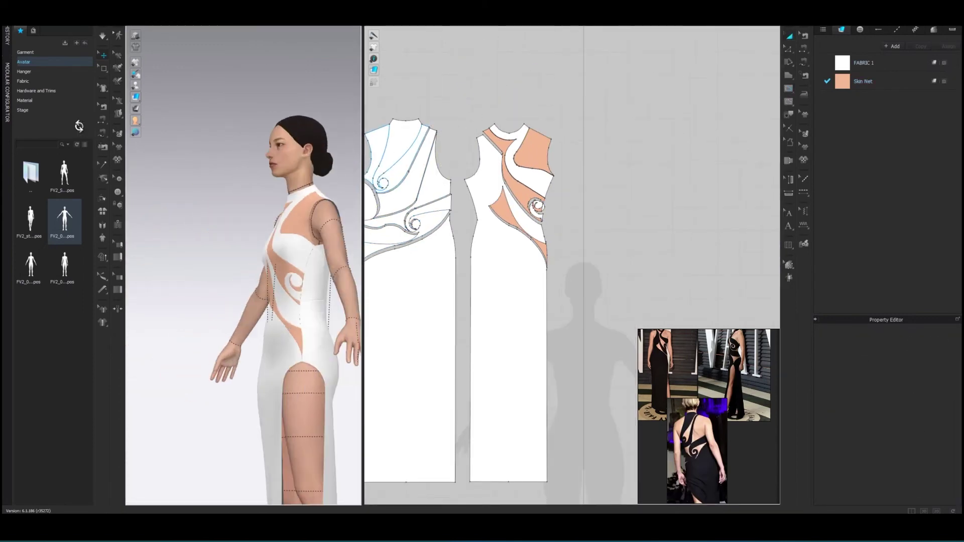
click(281, 166)
right_drag(281, 165, 289, 170)
click(289, 169)
Delete the back shoulder piece, then undo the deletion.
scroll(517, 210, up, 5)
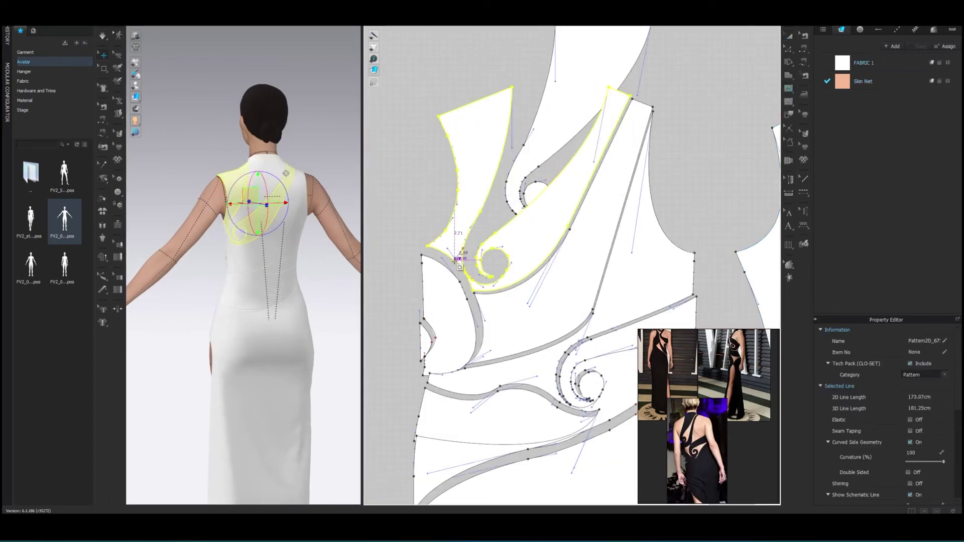
click(456, 258)
right_click(454, 258)
click(491, 377)
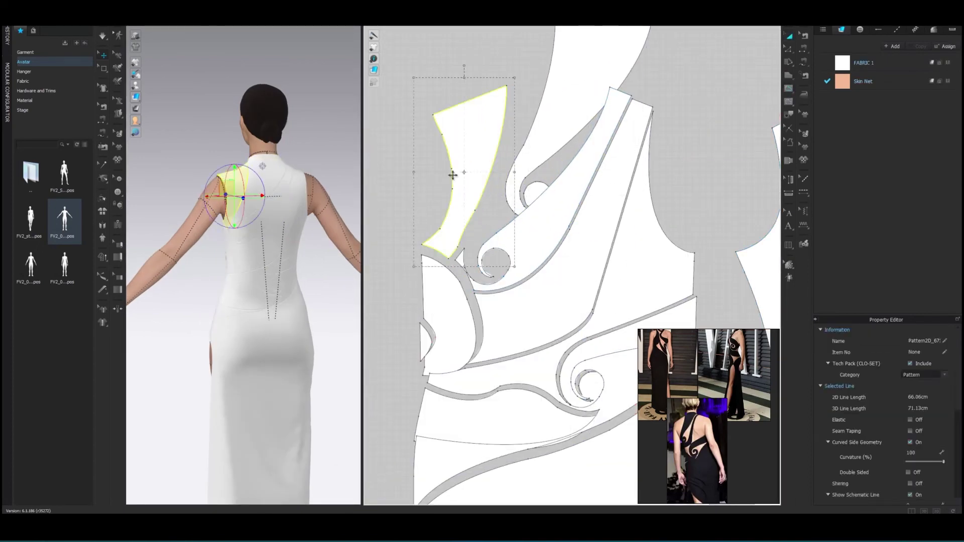
key(Delete)
key(ctrl+z)
key(ctrl+z)
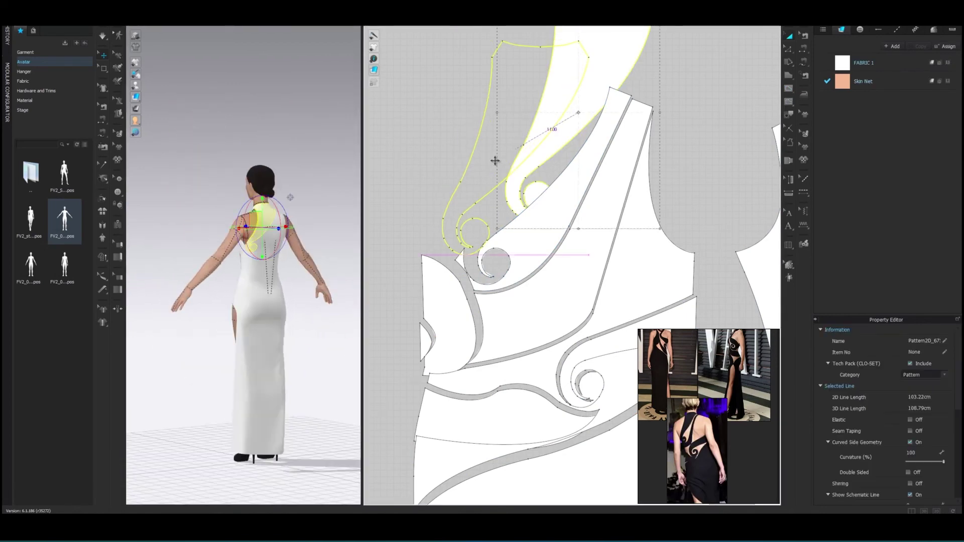
Check the back of the dress, then orbit to a front three-quarter view.
scroll(215, 183, up, 5)
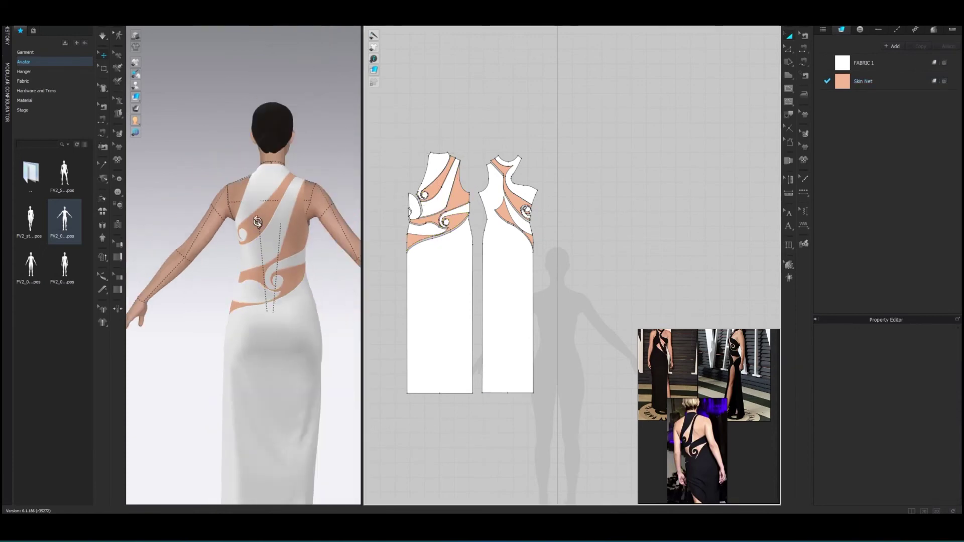
key(8)
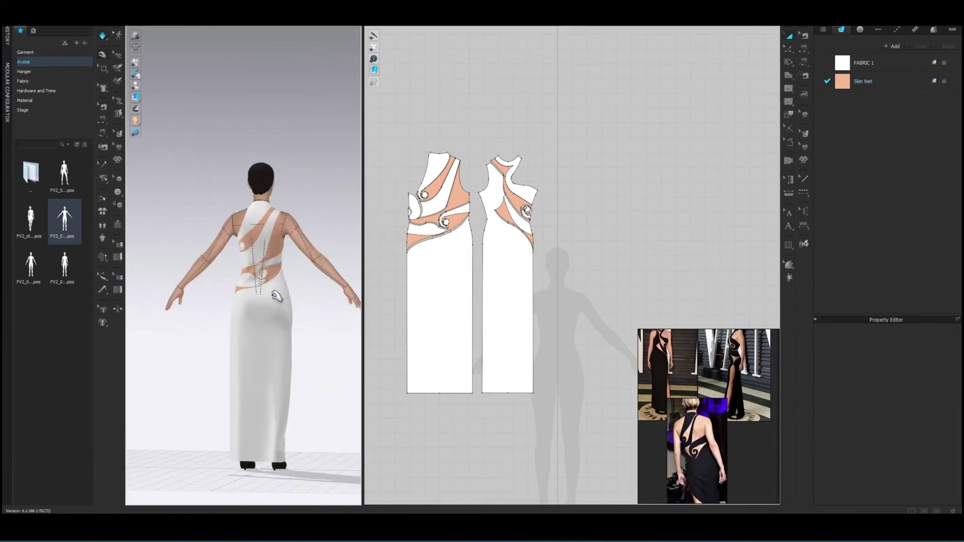
click(273, 342)
mouse_move(316, 304)
right_down()
mouse_move(345, 289)
mouse_move(335, 232)
right_up()
click(312, 266)
Select the Skin Net fabric and show its Physical Property Preset list.
key(2)
key(8)
key(2)
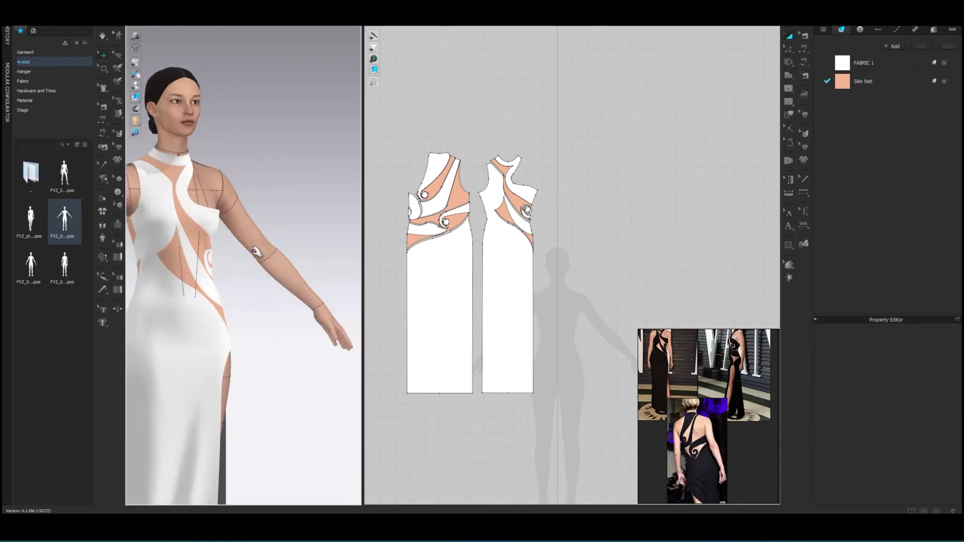
scroll(318, 219, down, 2)
scroll(318, 219, up, 2)
click(863, 81)
scroll(914, 391, down, 2)
click(894, 476)
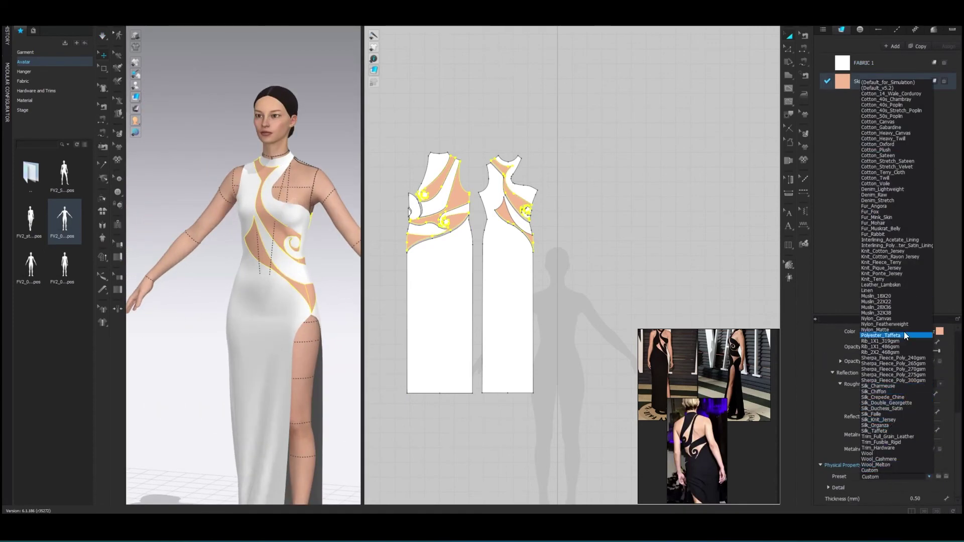
Lower the Skin Net fabric's opacity to 32.
click(896, 129)
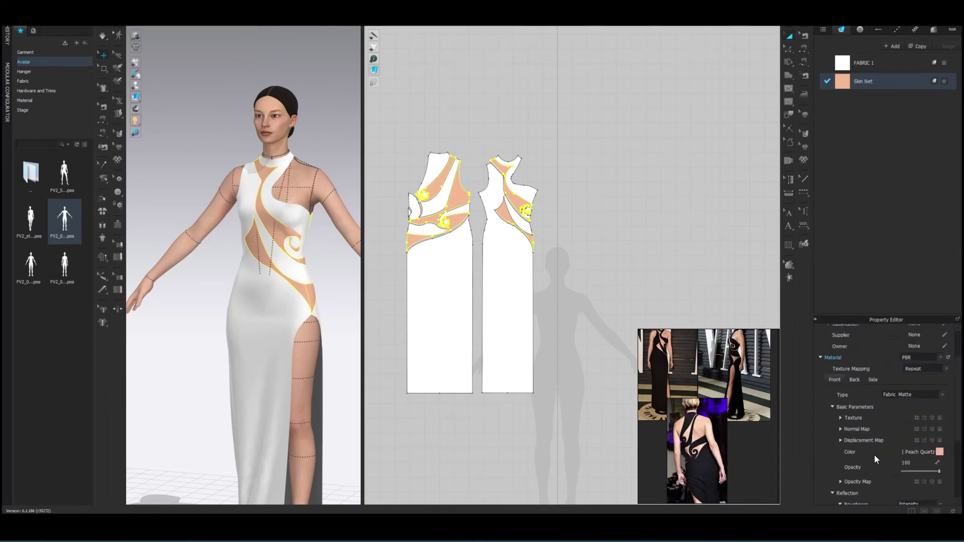
scroll(874, 454, down, 1)
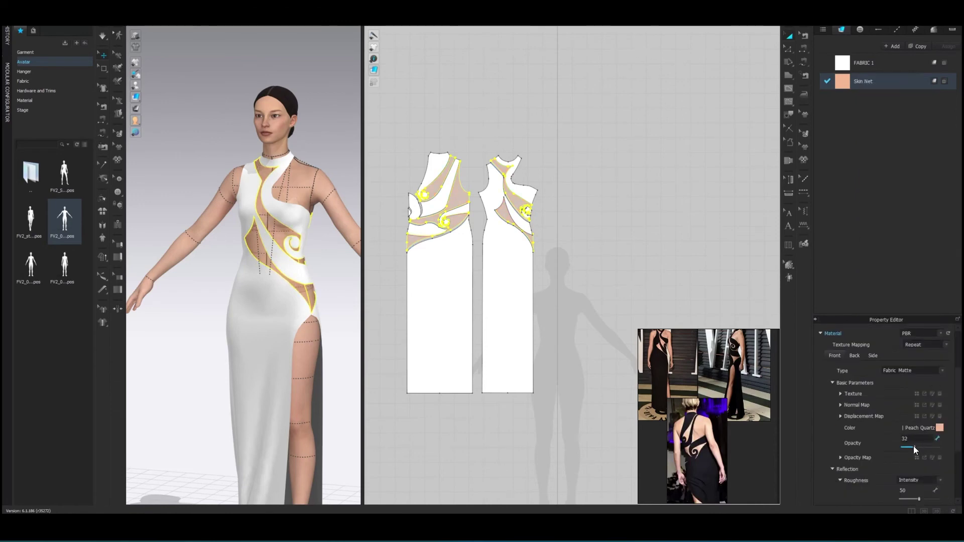
drag(915, 447, 905, 446)
Orbit the gown through front and side views to check the sheer swirl cut-outs.
right_drag(226, 201, 296, 200)
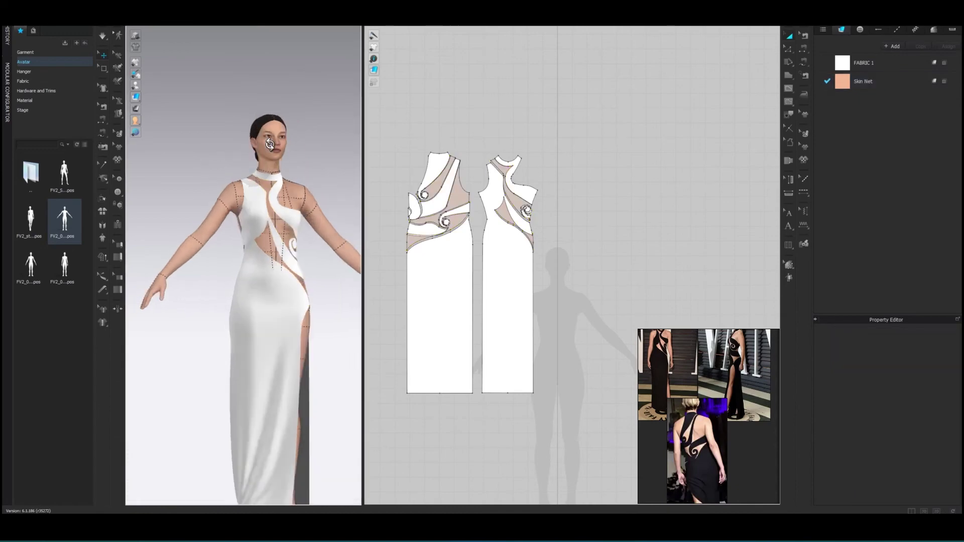
scroll(296, 199, up, 3)
key(2)
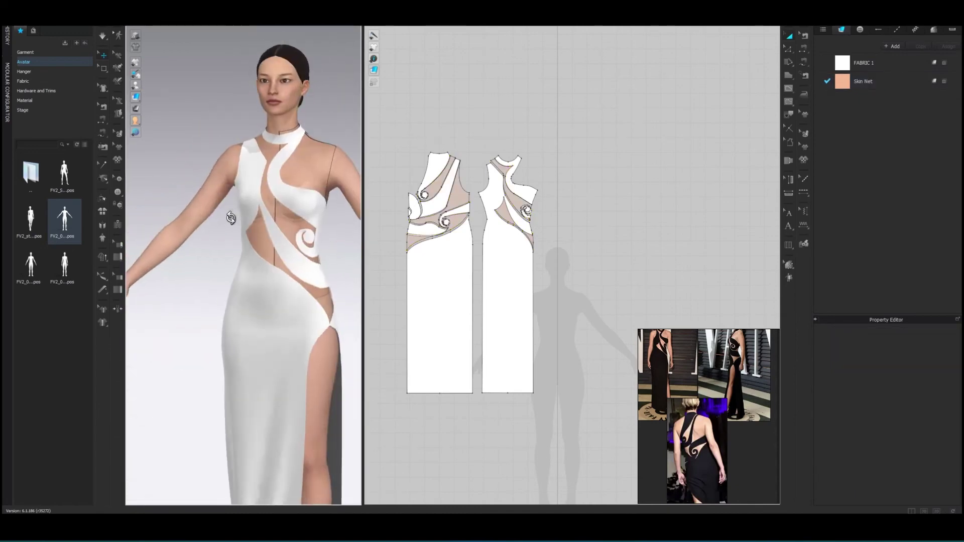
right_drag(166, 201, 222, 194)
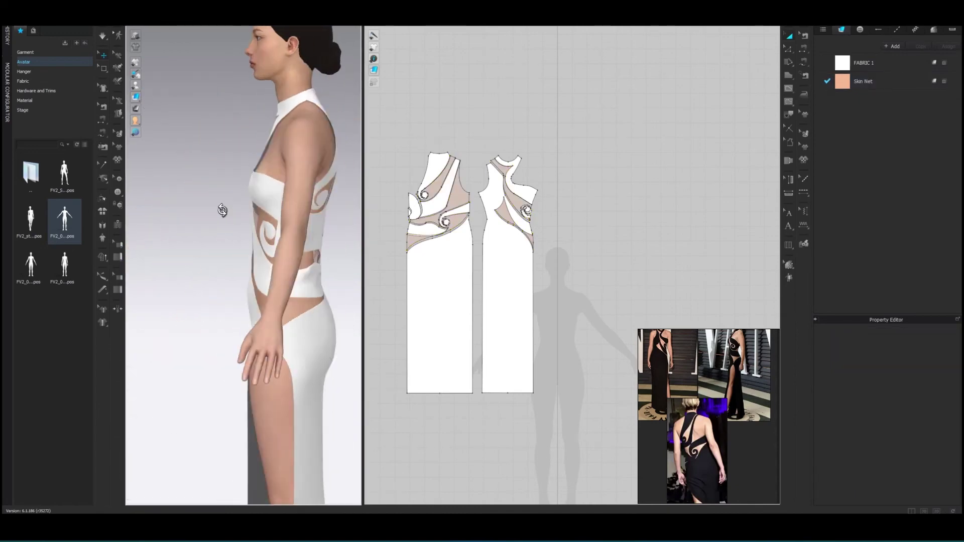
scroll(222, 195, up, 2)
scroll(722, 131, up, 5)
scroll(345, 176, down, 3)
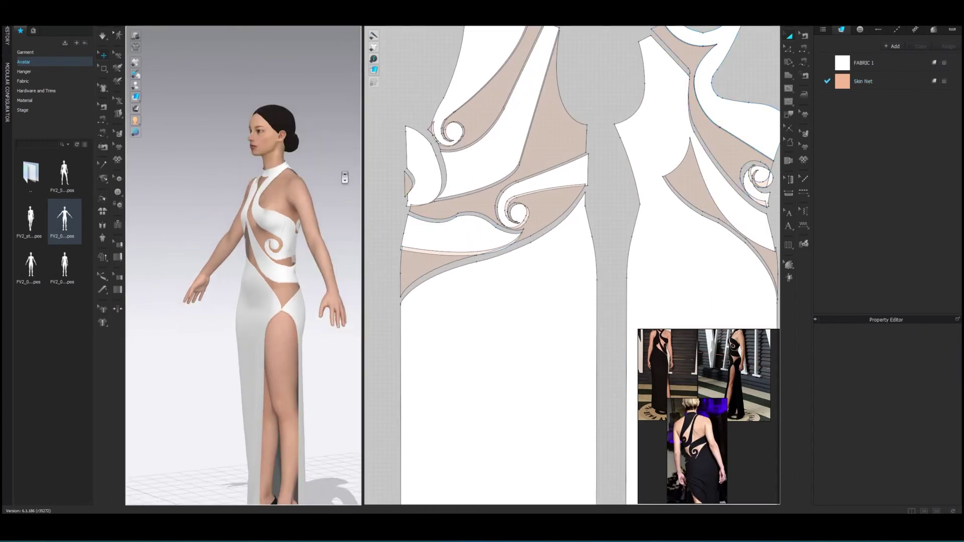
click(344, 177)
right_drag(345, 176, 304, 205)
scroll(304, 204, up, 3)
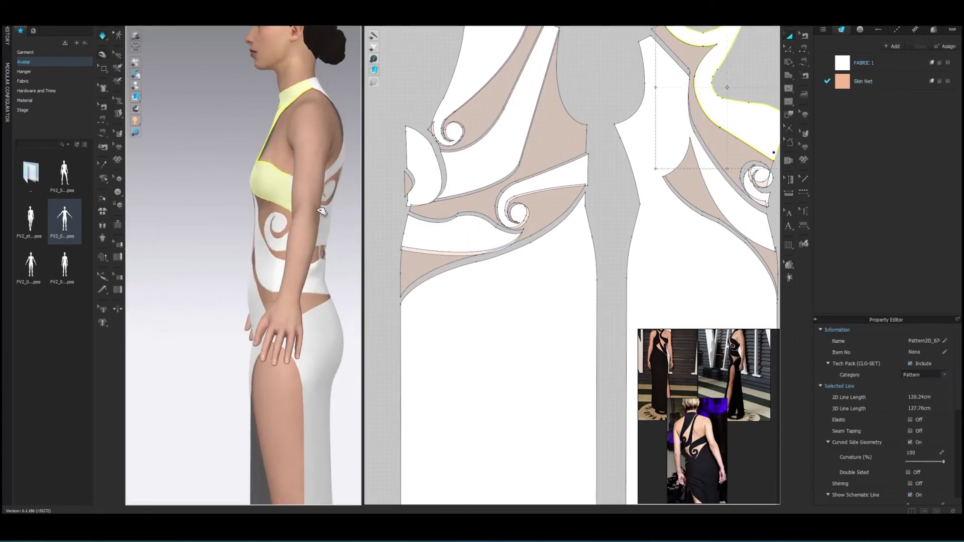
key(2)
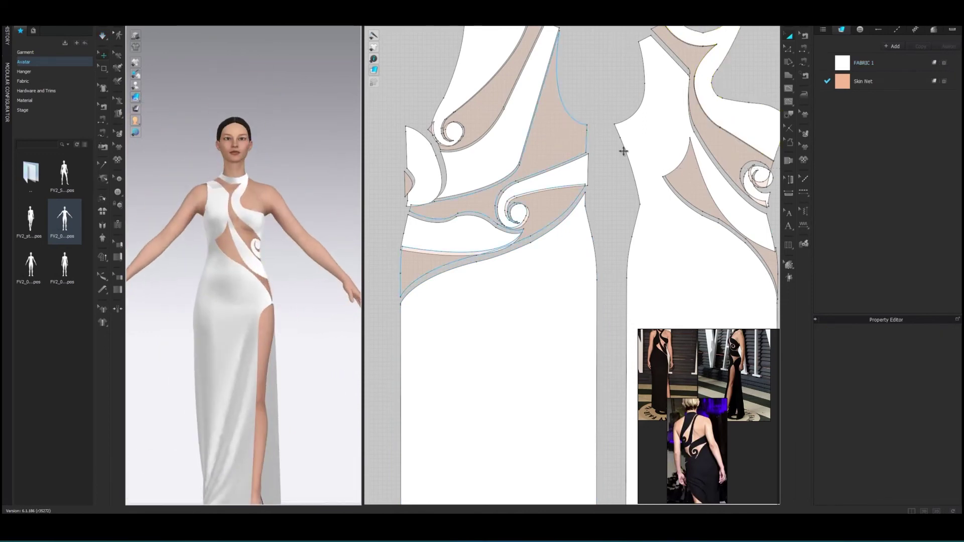
Add FABRIC 2 in black with the Silk_Knit_Jersey physical preset.
click(893, 46)
click(940, 428)
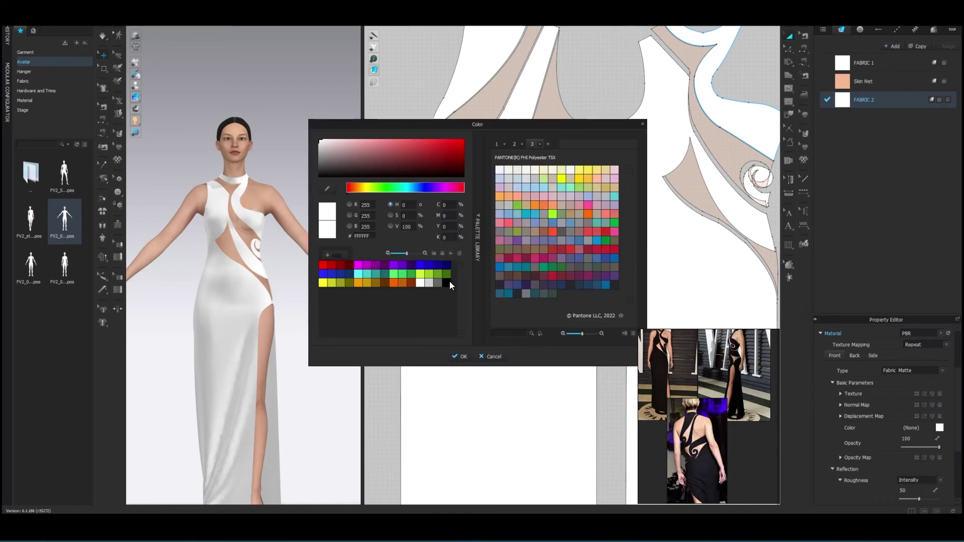
click(450, 282)
click(492, 351)
scroll(903, 412, down, 5)
click(894, 476)
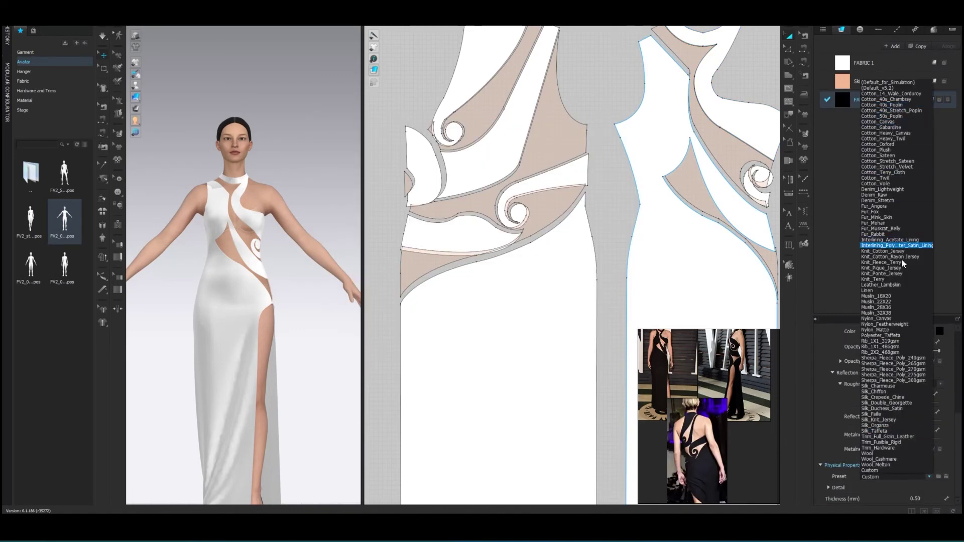
click(898, 420)
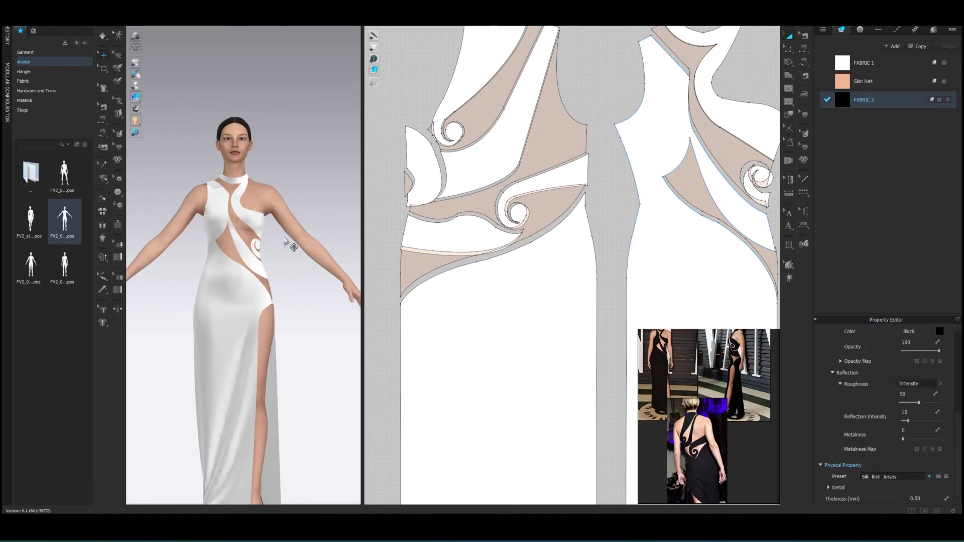
Assign FABRIC 2 to all pattern pieces.
scroll(565, 86, down, 3)
key(ctrl+a)
scroll(565, 86, up, 3)
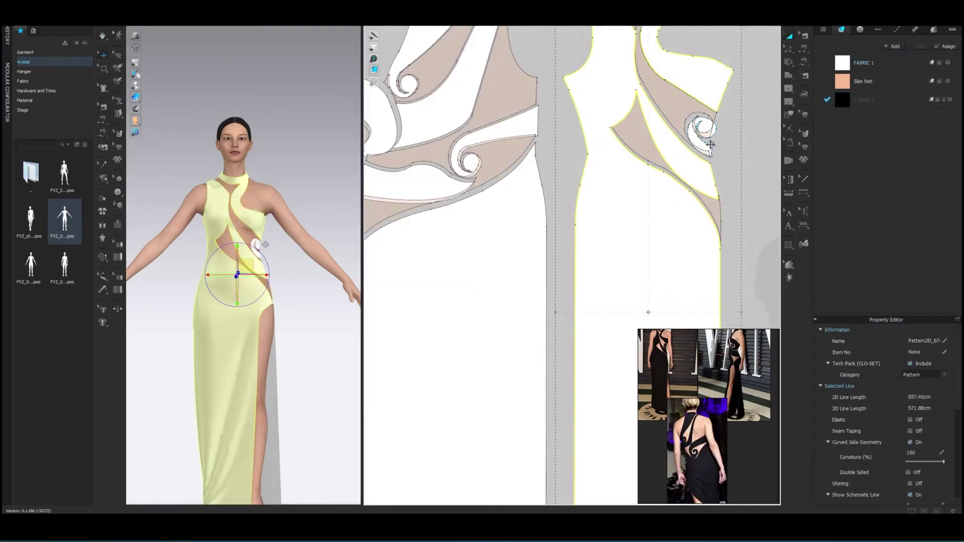
scroll(565, 87, down, 2)
click(843, 98)
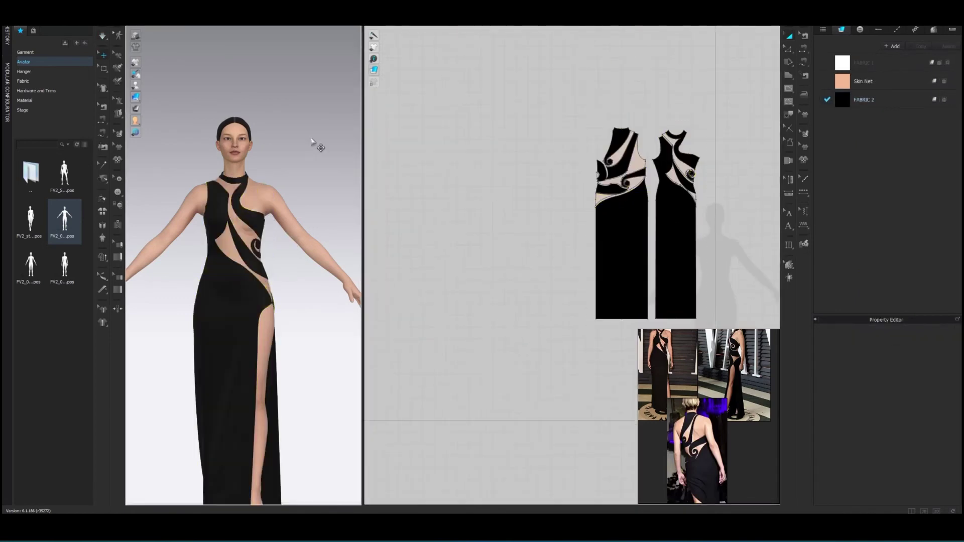
Orbit around the now-black dress to inspect it, then clear the selection.
scroll(318, 146, down, 2)
mouse_move(312, 137)
right_down()
mouse_move(209, 143)
mouse_move(211, 217)
right_up()
scroll(211, 217, up, 2)
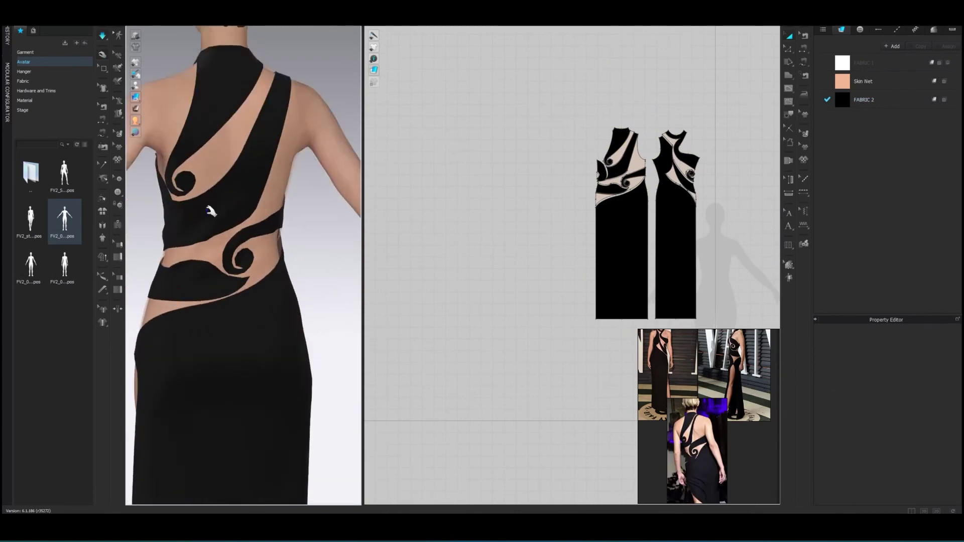
scroll(269, 168, down, 3)
right_drag(269, 168, 331, 166)
scroll(671, 186, down, 2)
key(ctrl+a)
scroll(929, 415, down, 2)
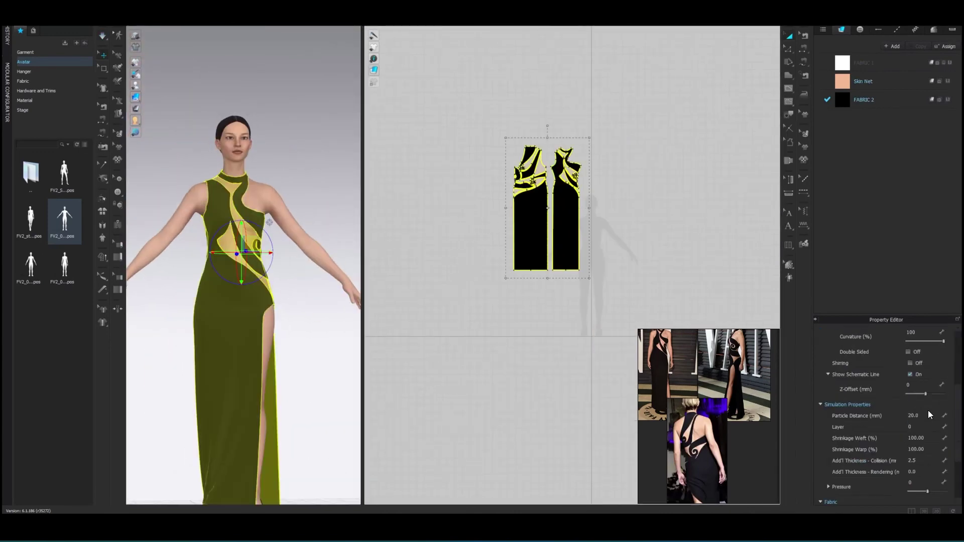
click(299, 150)
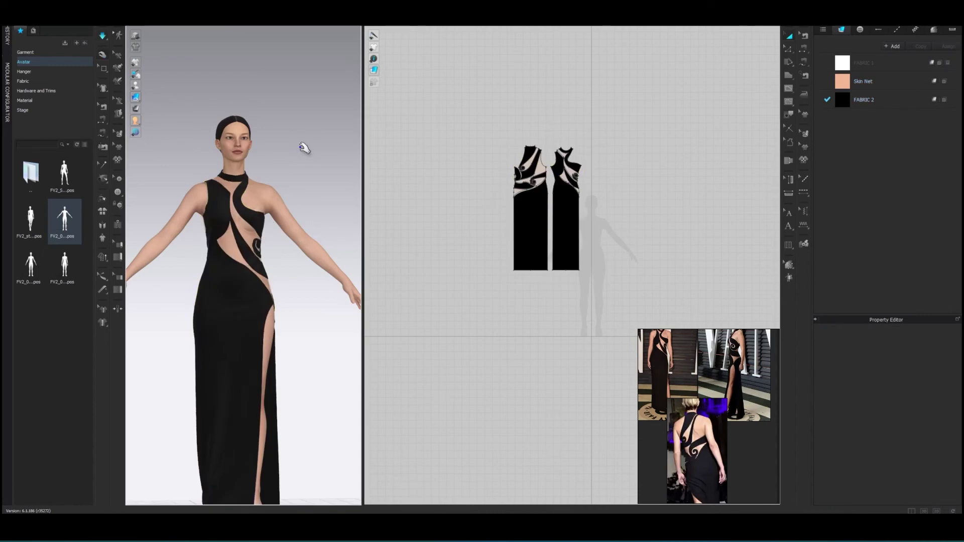
Compare front and back views, selecting the skirt and back strap pieces to inspect.
key(8)
key(2)
key(8)
scroll(234, 313, up, 2)
click(234, 314)
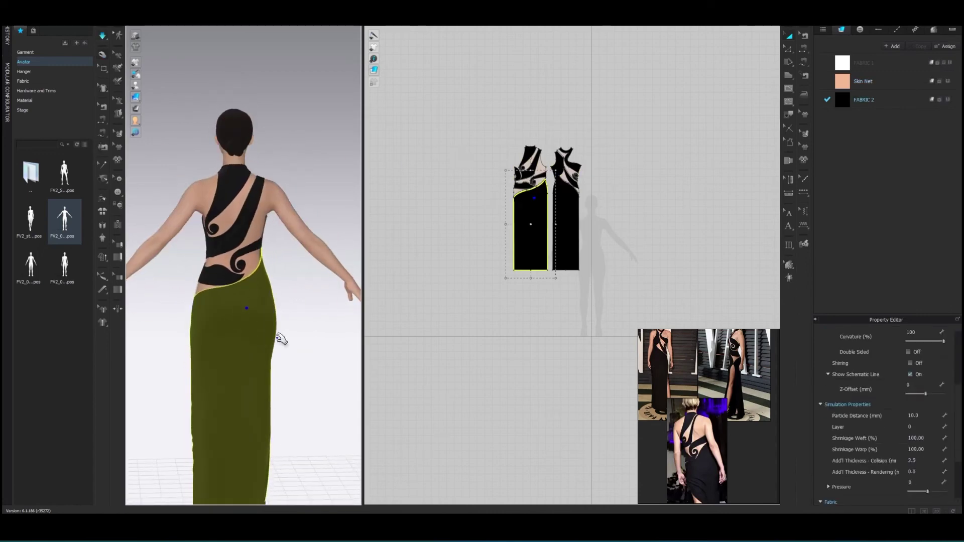
click(211, 174)
click(266, 298)
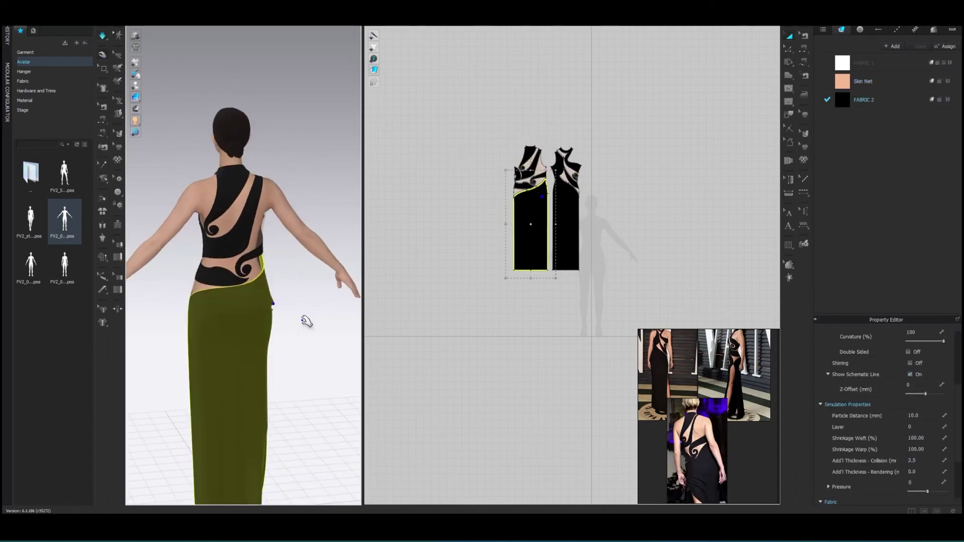
key(2)
key(8)
key(2)
scroll(316, 211, up, 3)
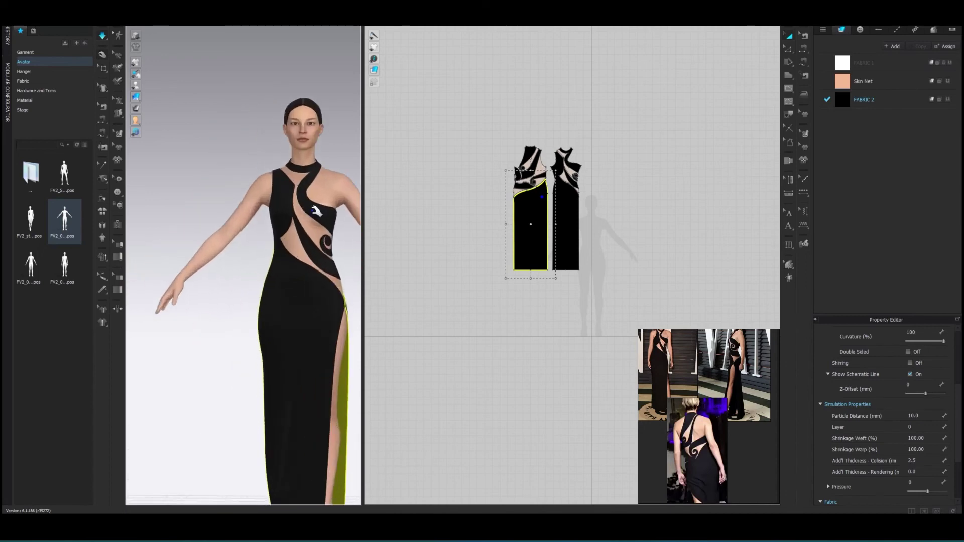
click(352, 167)
scroll(340, 166, down, 3)
Zoom in and select the front dress panel's curved cut-out edge.
scroll(340, 166, up, 3)
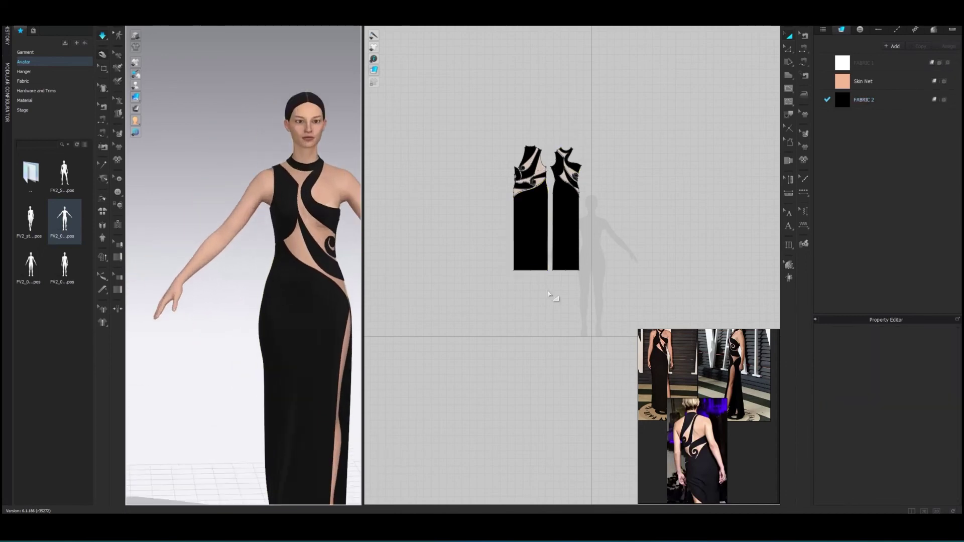
scroll(323, 181, down, 2)
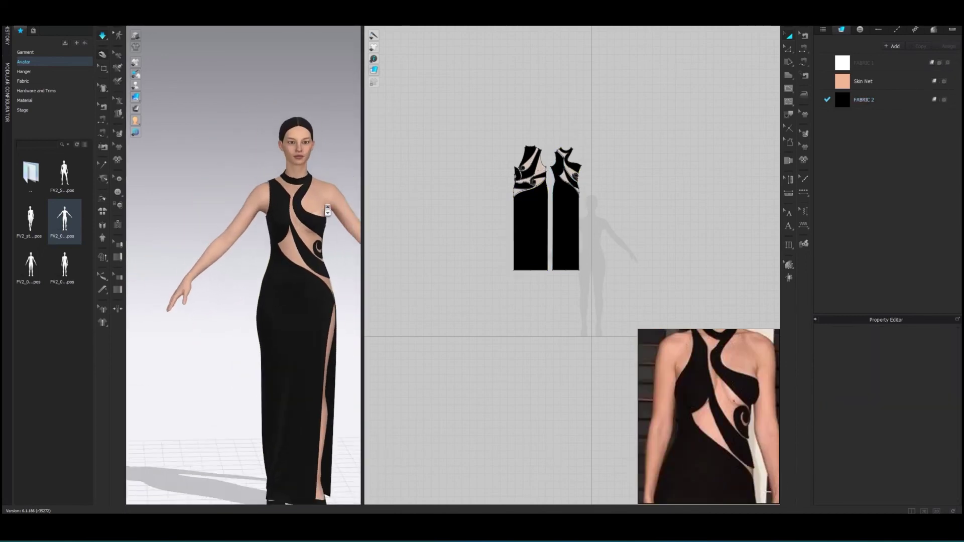
scroll(316, 162, down, 2)
scroll(315, 162, up, 2)
scroll(544, 139, up, 5)
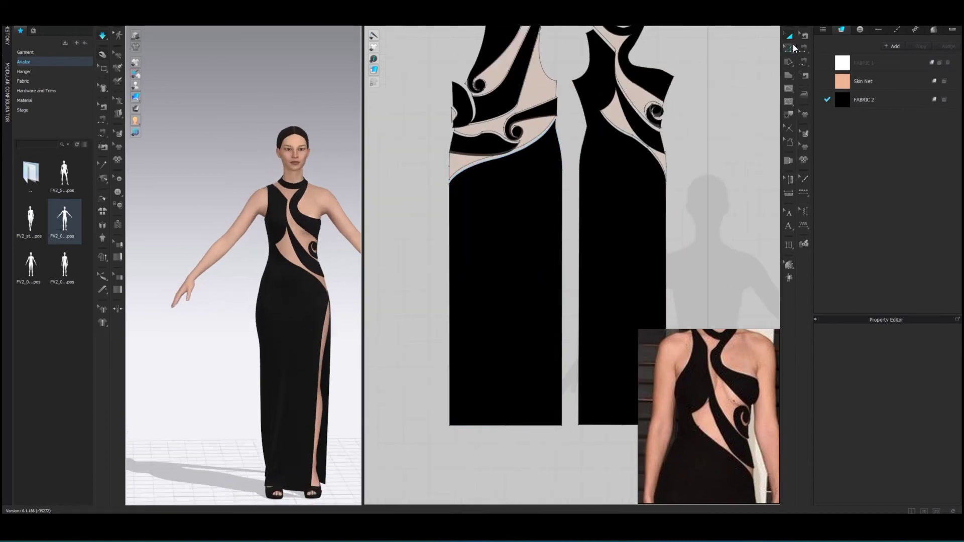
click(600, 112)
click(608, 116)
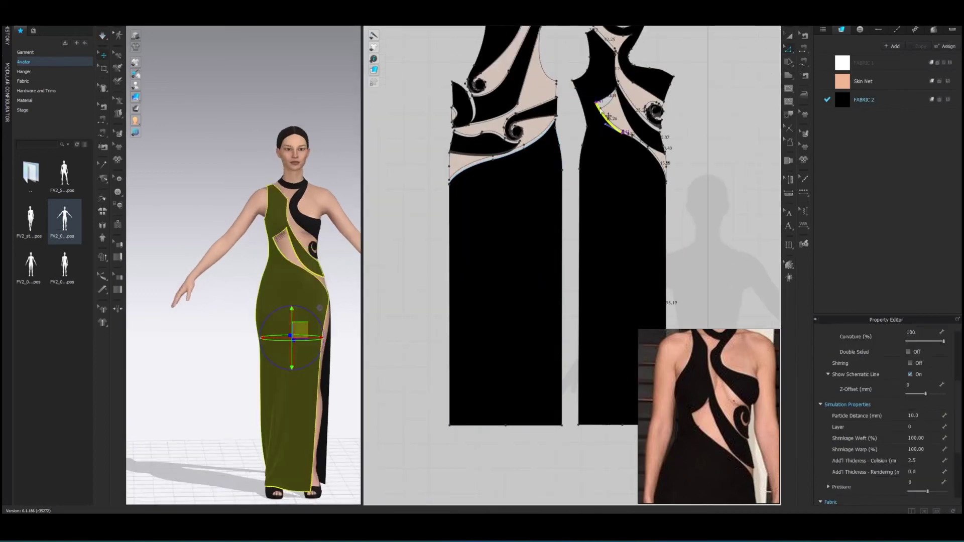
scroll(537, 227, up, 3)
scroll(537, 227, up, 3)
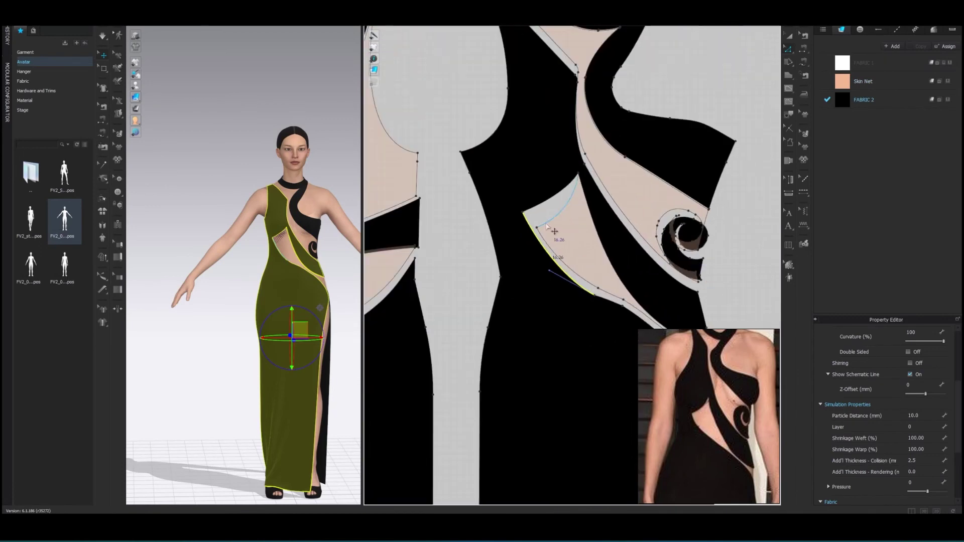
Select points on the skin-net piece near the underarm to locate its tip.
click(536, 225)
click(332, 244)
scroll(333, 253, down, 2)
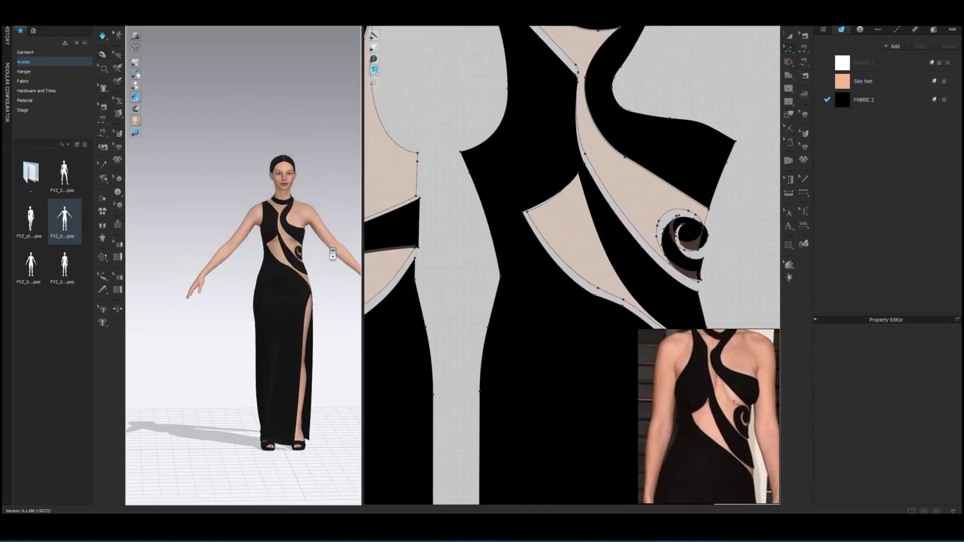
scroll(332, 254, up, 2)
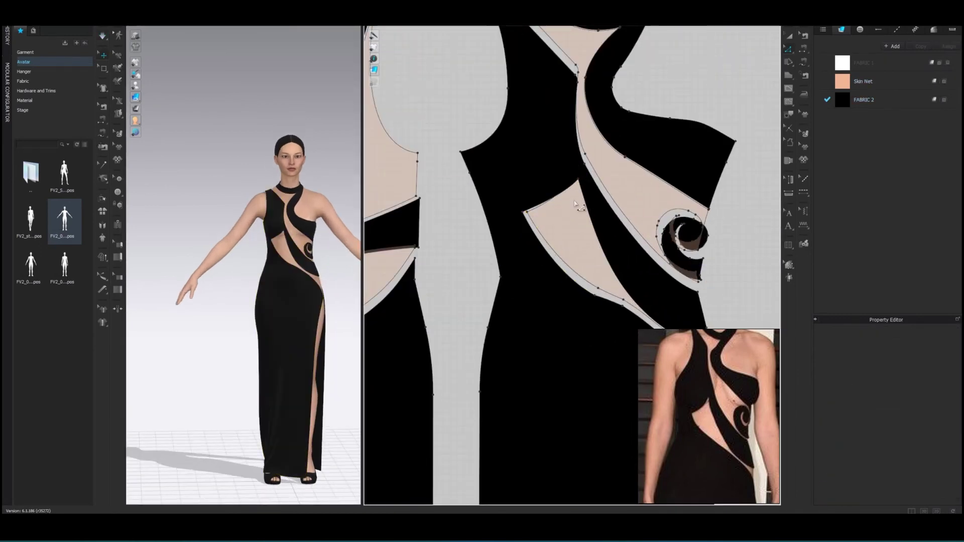
click(629, 194)
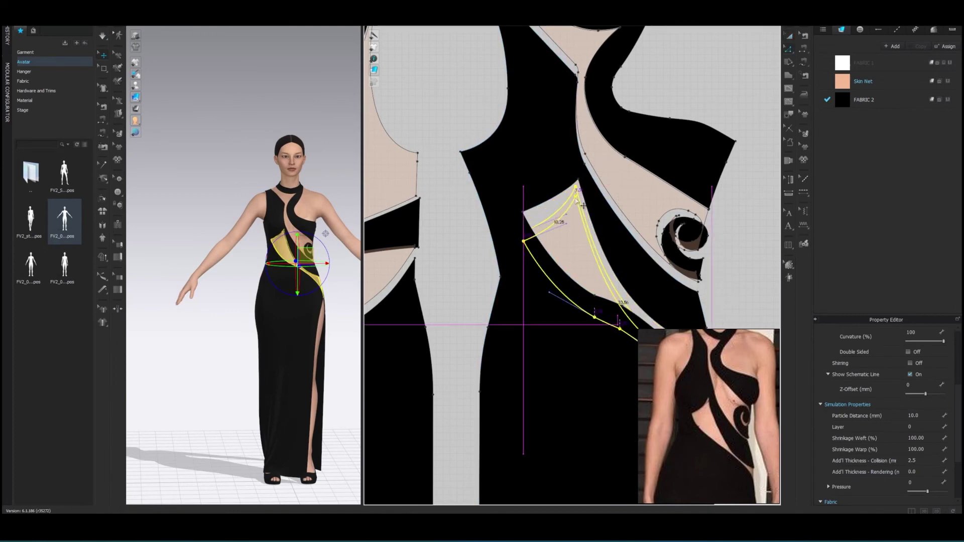
click(346, 181)
scroll(347, 182, down, 2)
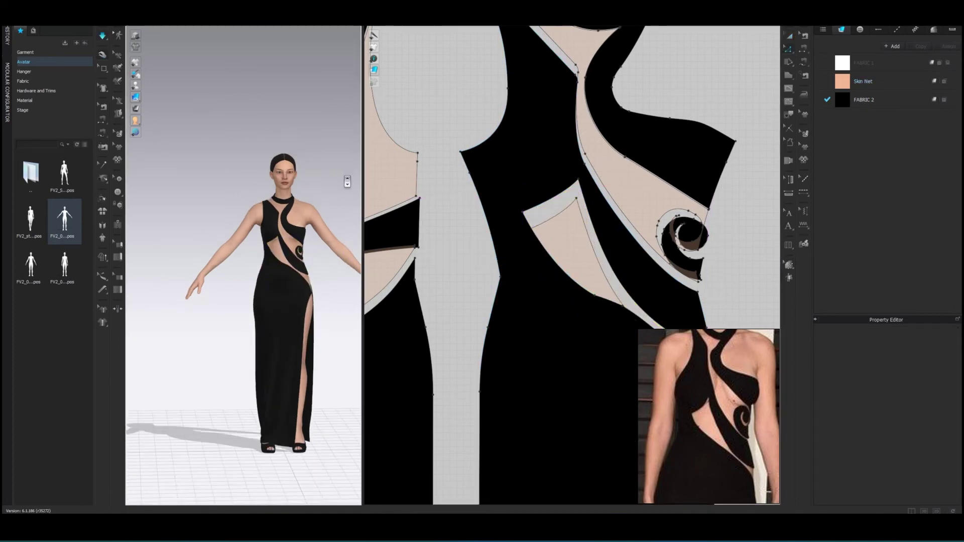
scroll(346, 181, up, 2)
Move the tip point of the small skin-net armhole piece by an exact distance.
click(573, 205)
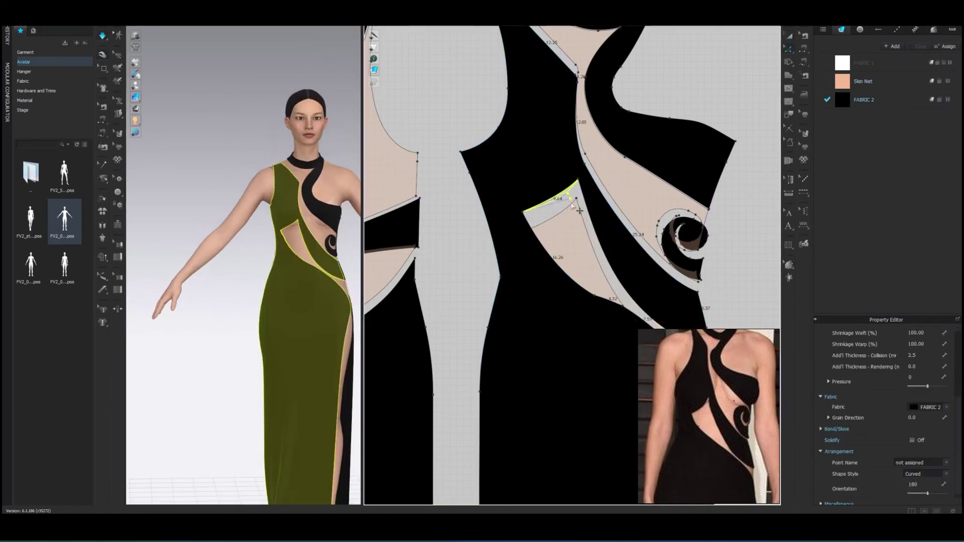
click(334, 213)
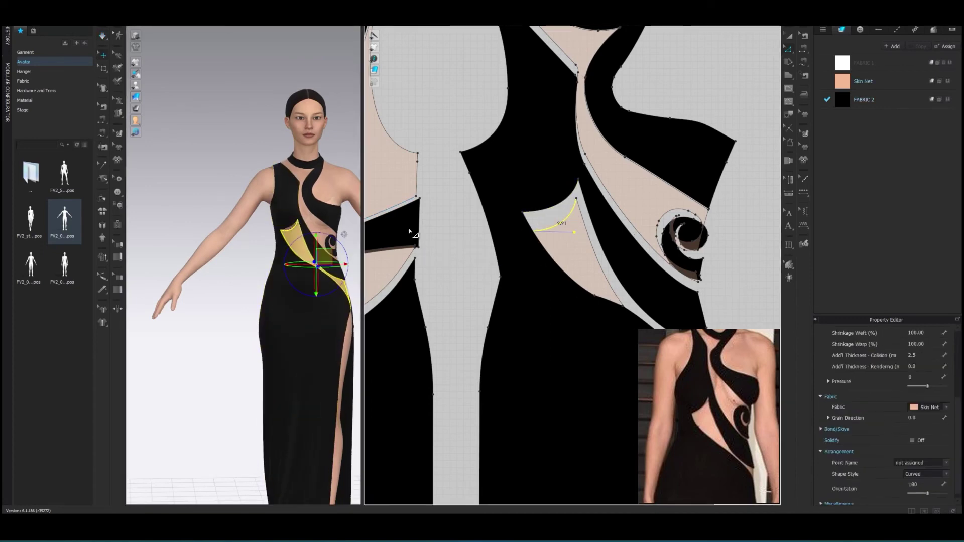
click(575, 198)
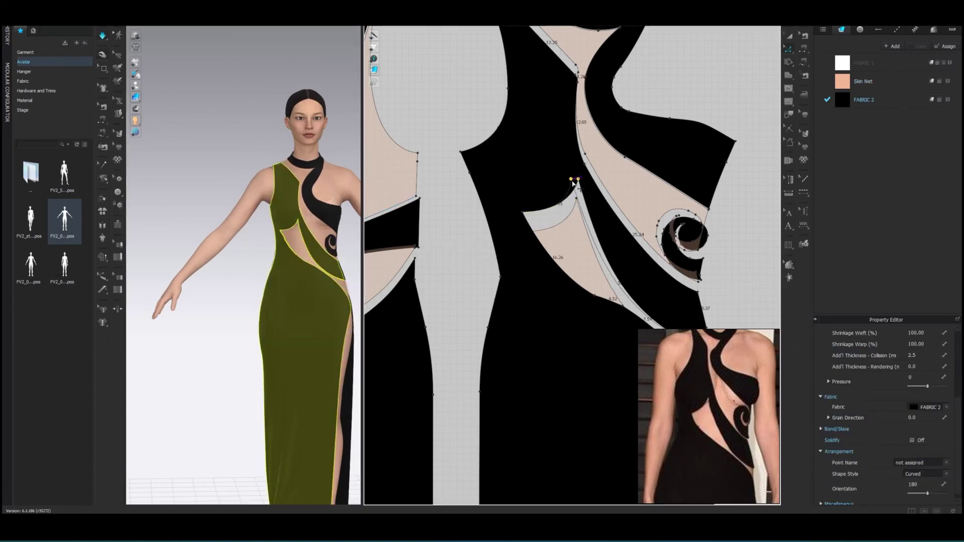
key(Return)
scroll(602, 192, up, 3)
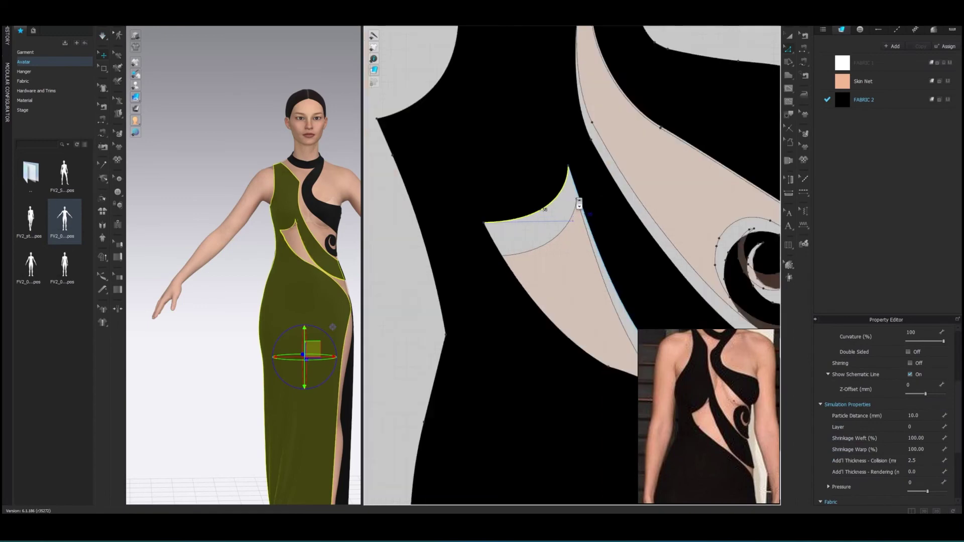
scroll(577, 201, up, 3)
drag(566, 206, 563, 210)
key(Return)
key(Return)
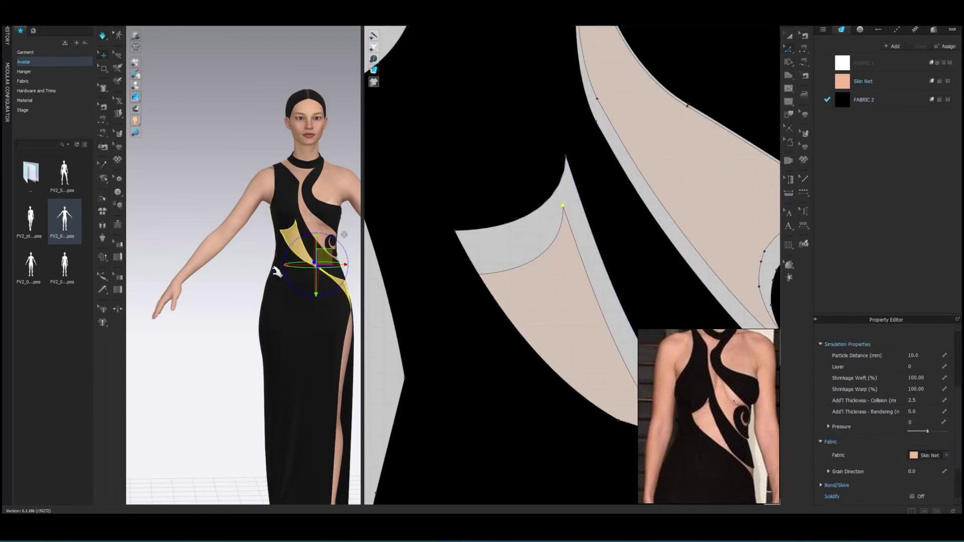
key(0)
click(466, 293)
scroll(267, 286, down, 2)
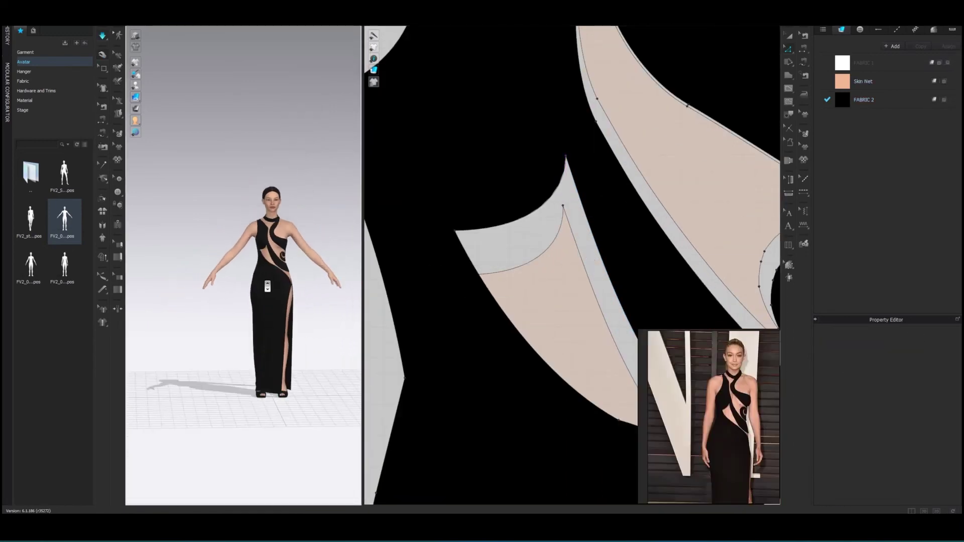
click(790, 36)
Delete the unused FABRIC 1 and clear the Skin Net selection.
key(Delete)
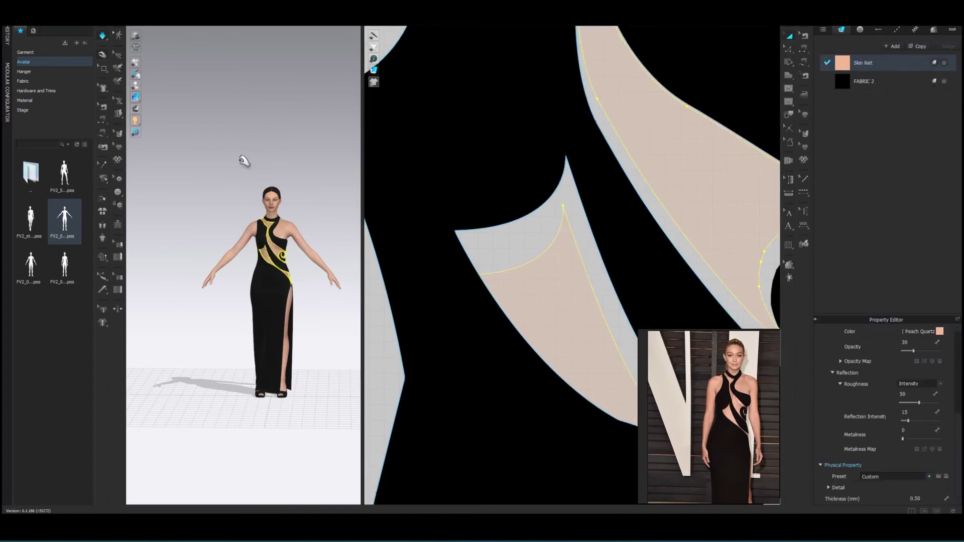
scroll(250, 156, up, 3)
click(250, 156)
scroll(250, 153, down, 3)
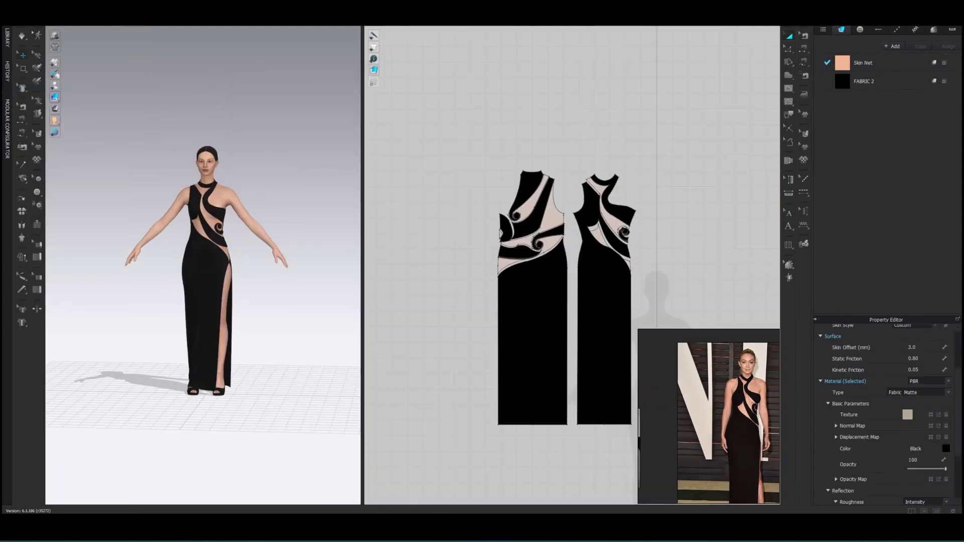
Select the curl pieces in the 2D layout and move one out to the left.
click(519, 186)
click(532, 327)
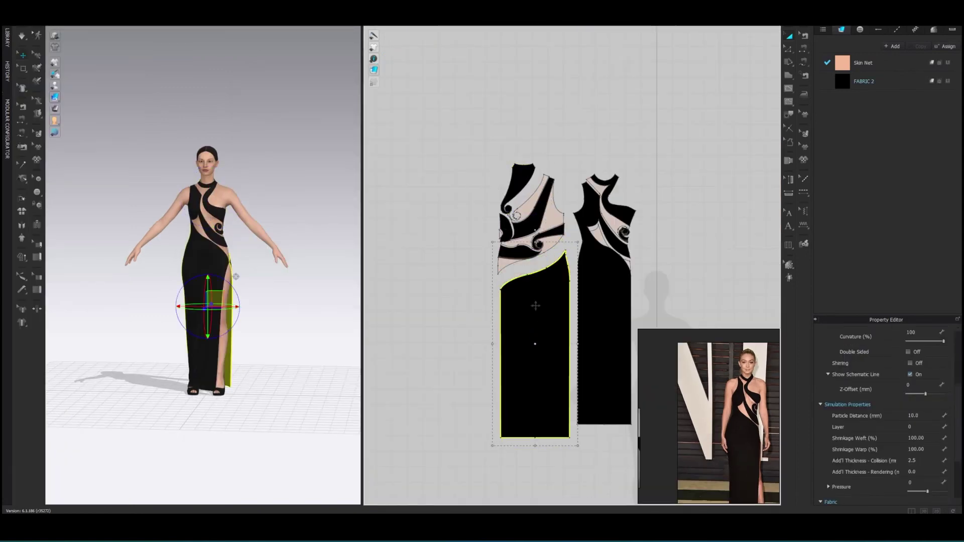
scroll(486, 232, up, 3)
click(553, 131)
click(599, 284)
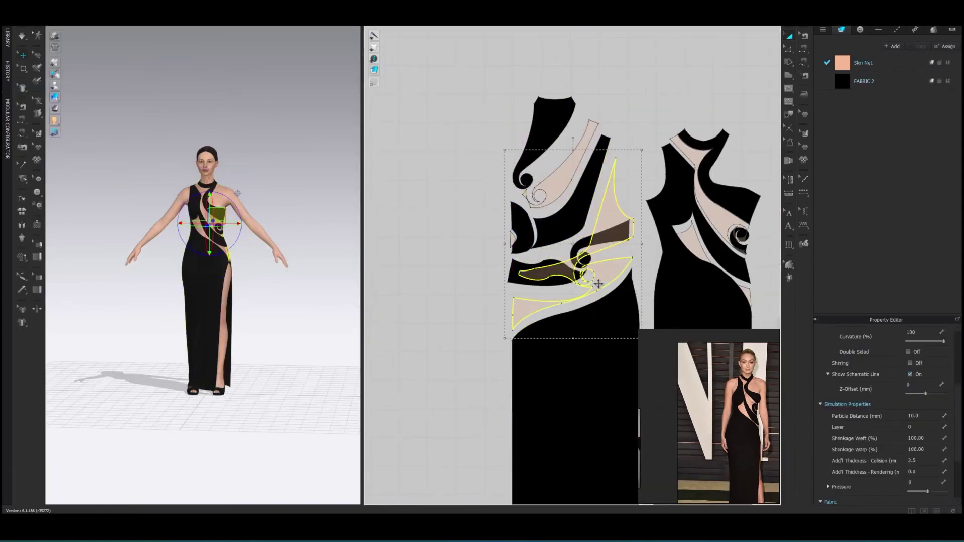
drag(435, 290, 435, 271)
scroll(502, 271, down, 2)
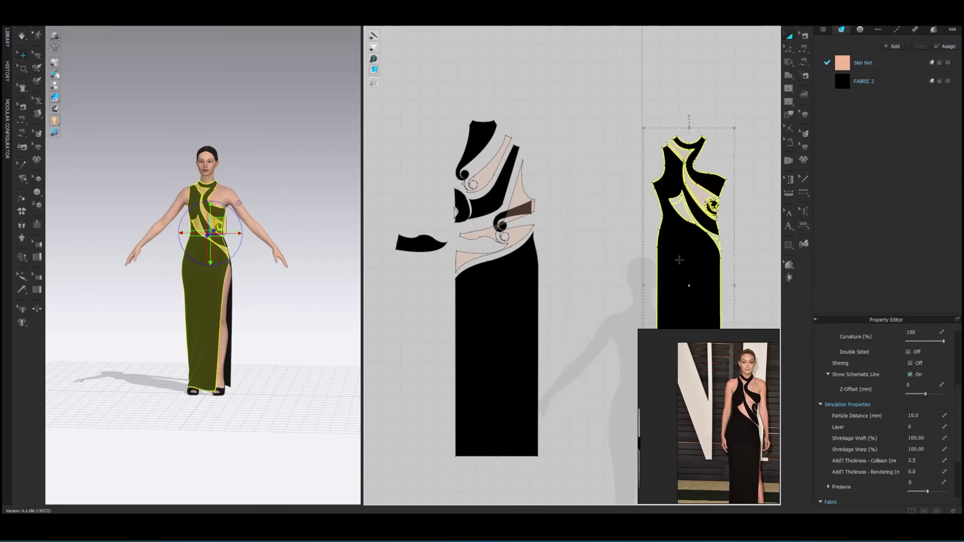
Place the front bodice pieces beside the back piece and drop the curls onto the bodice.
click(238, 193)
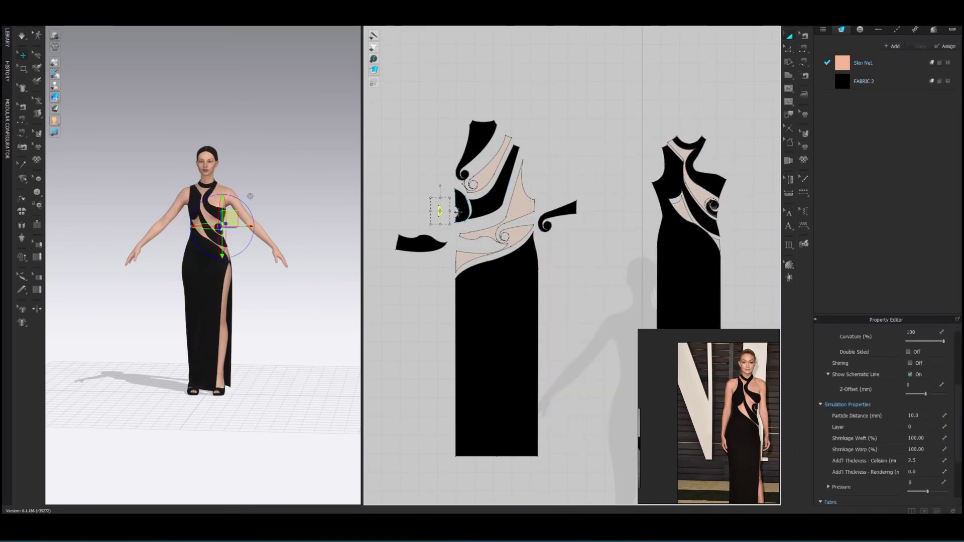
scroll(577, 158, down, 2)
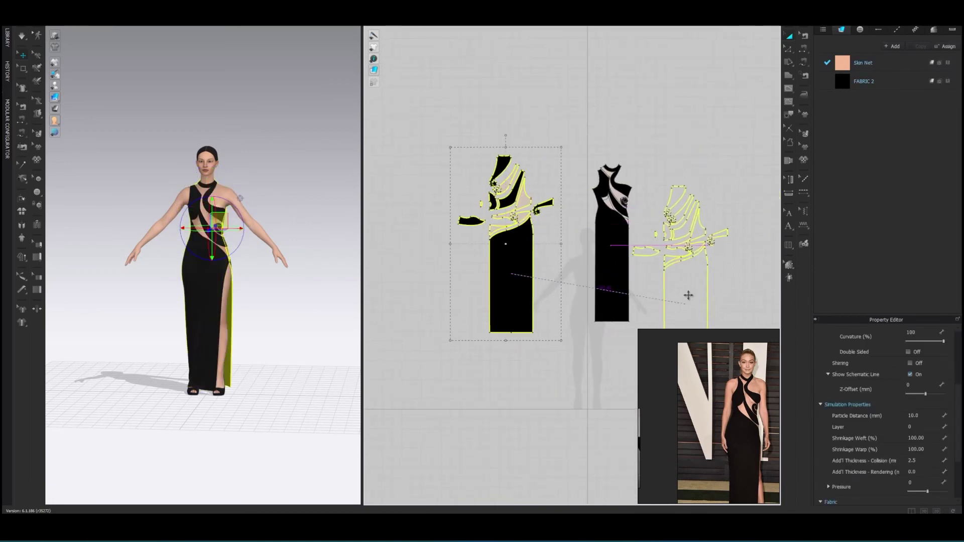
drag(563, 281, 593, 300)
scroll(577, 272, up, 3)
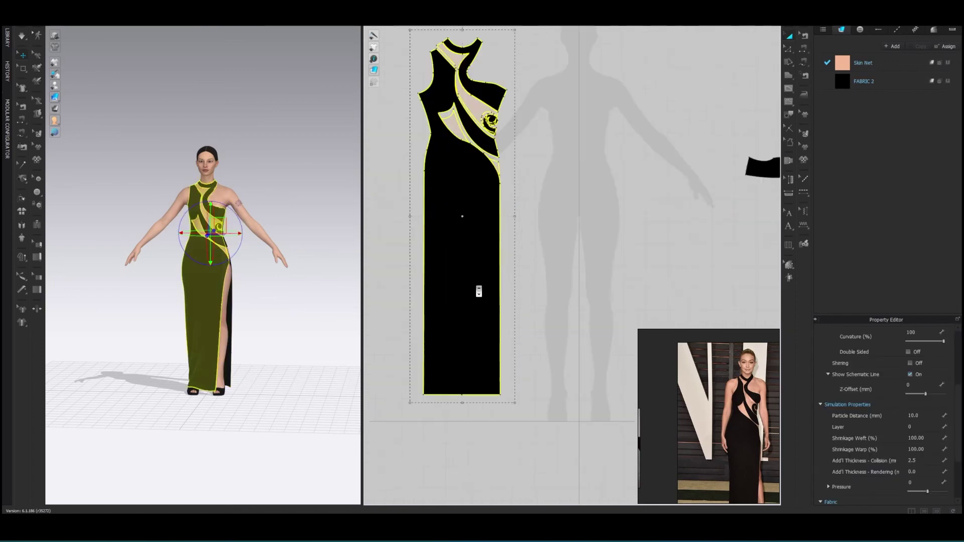
drag(522, 141, 527, 143)
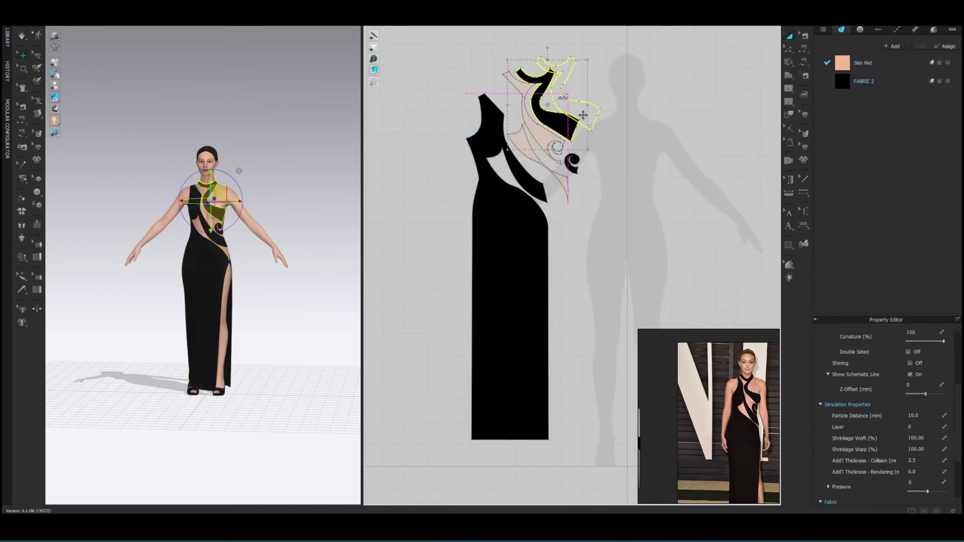
drag(559, 156, 564, 146)
scroll(567, 200, down, 3)
Box-select the left pattern group and bring the right bodice group beside it.
drag(425, 138, 492, 336)
drag(452, 251, 465, 254)
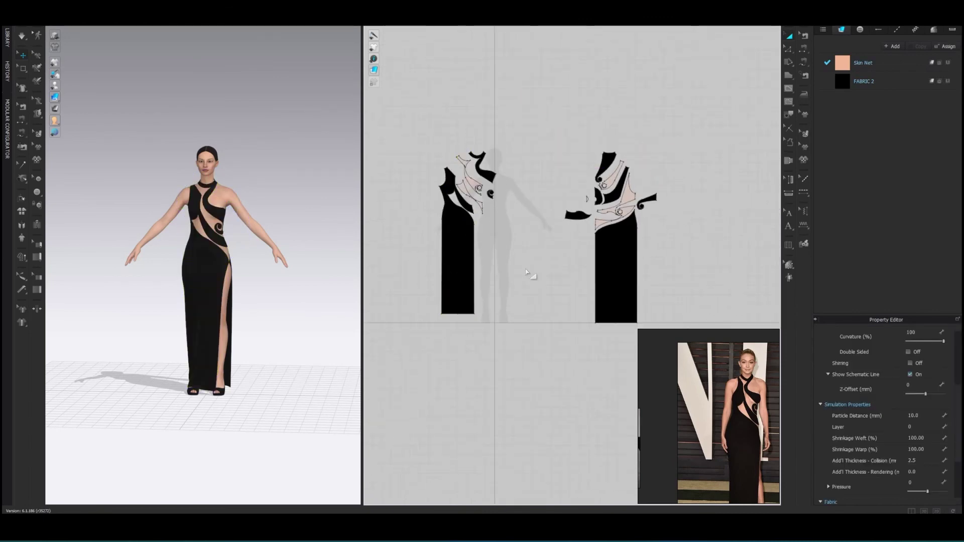
click(577, 216)
middle_drag(586, 199, 523, 184)
drag(558, 253, 475, 250)
scroll(561, 218, down, 1)
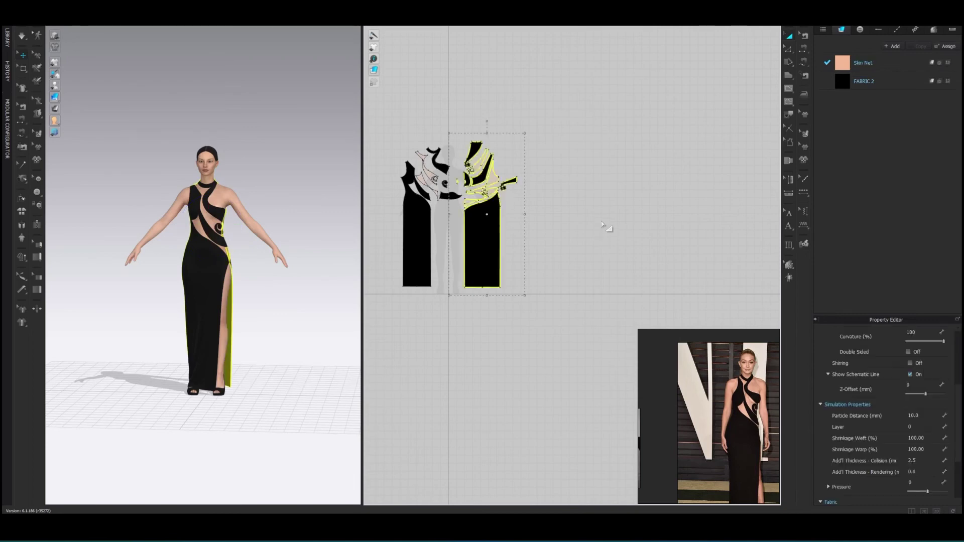
click(606, 243)
scroll(607, 243, down, 2)
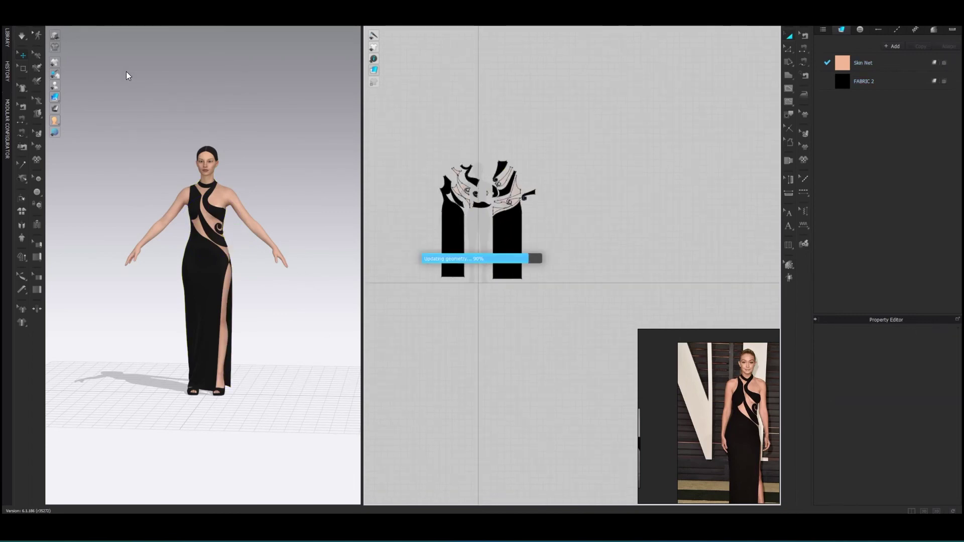
double_click(841, 82)
text(Black Silk)
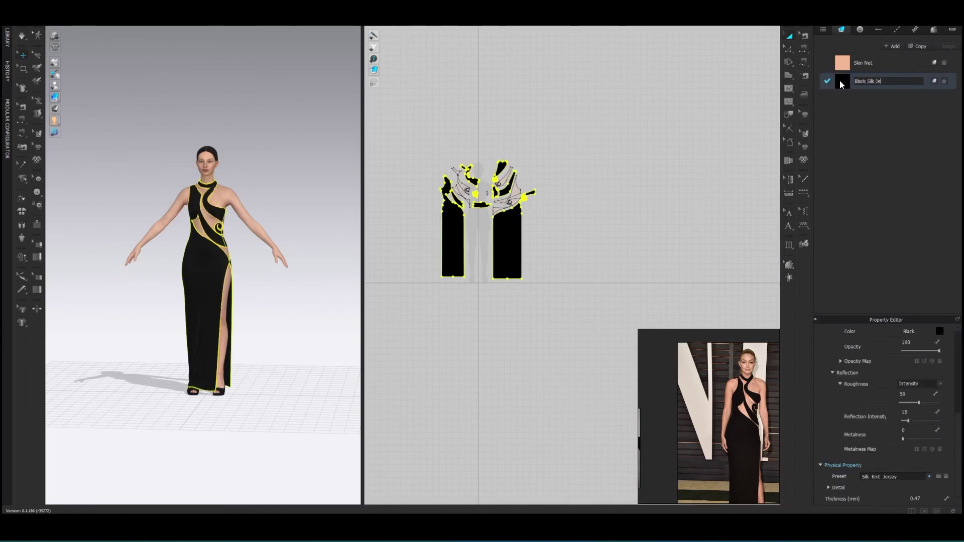
Move the swirl piece at the right away from the bodice.
click(314, 163)
right_drag(345, 157, 308, 159)
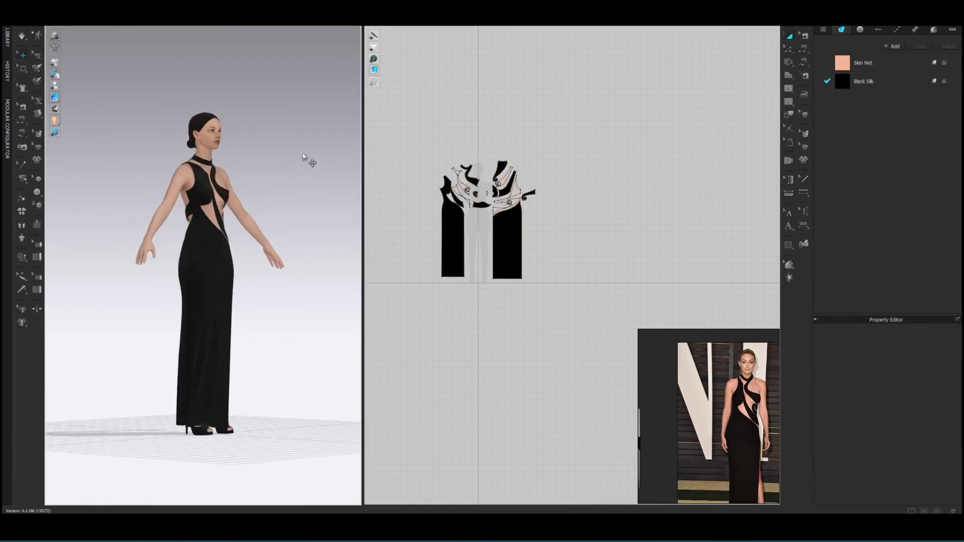
scroll(308, 159, up, 5)
scroll(445, 196, up, 5)
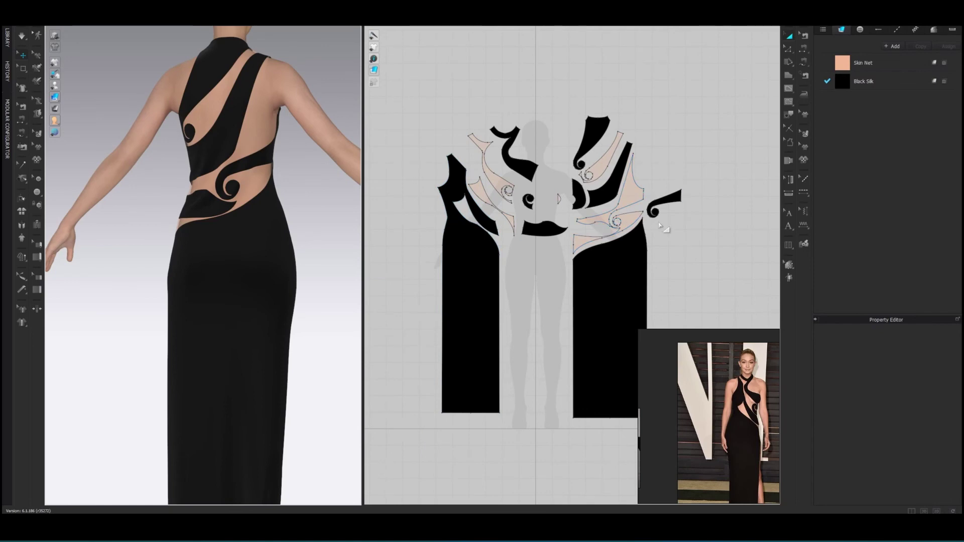
click(668, 204)
scroll(657, 204, up, 3)
drag(602, 221, 734, 219)
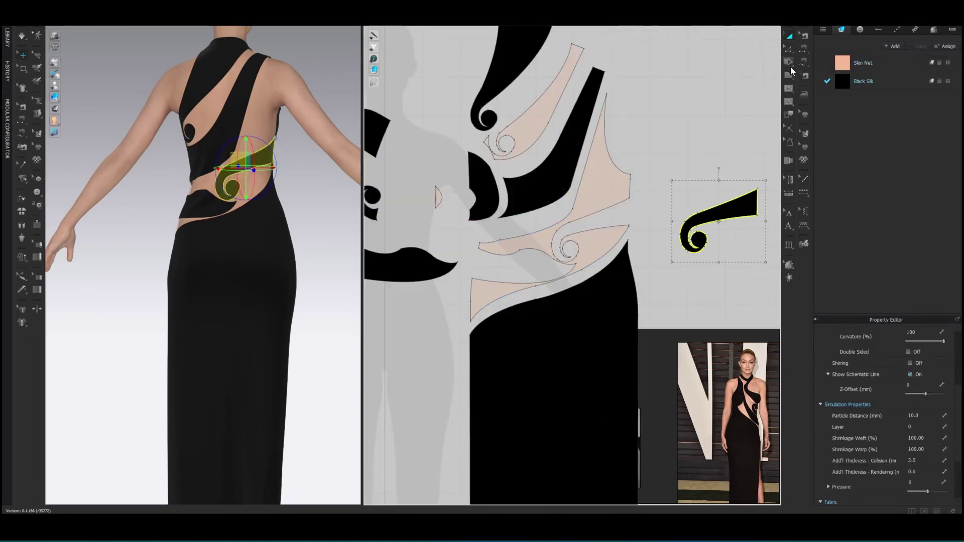
right_drag(351, 179, 289, 177)
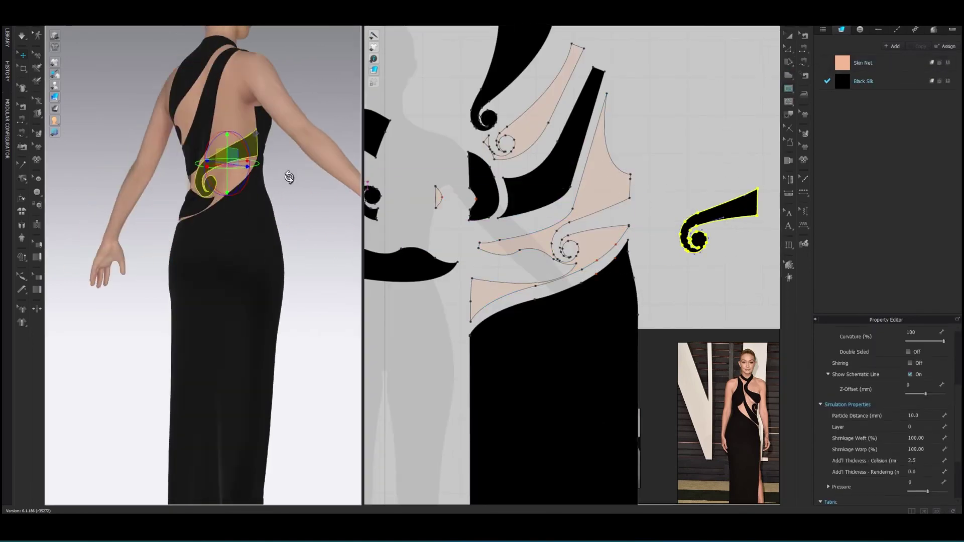
Draw a cut line across the skin-net piece and cut it apart along it.
click(631, 175)
click(779, 36)
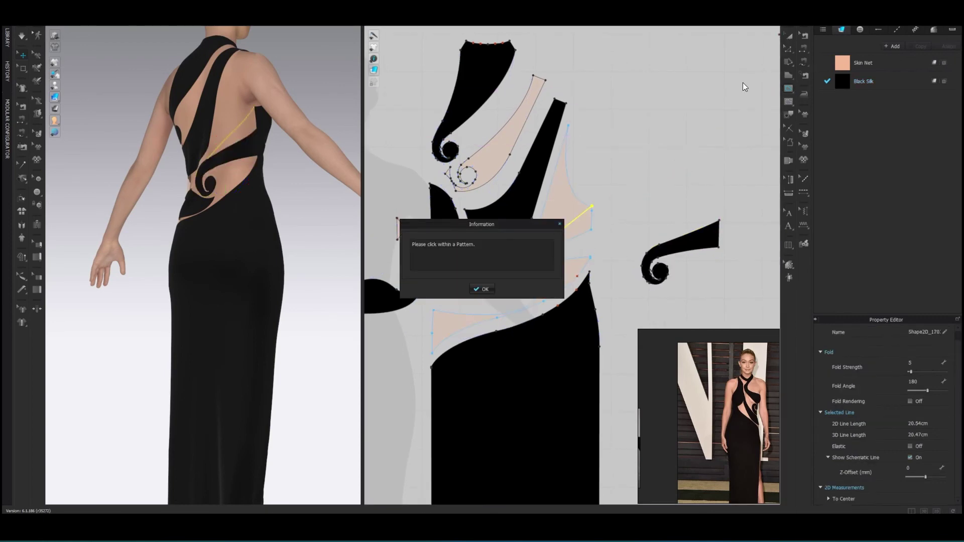
key(Return)
right_click(577, 217)
click(618, 318)
right_click(578, 218)
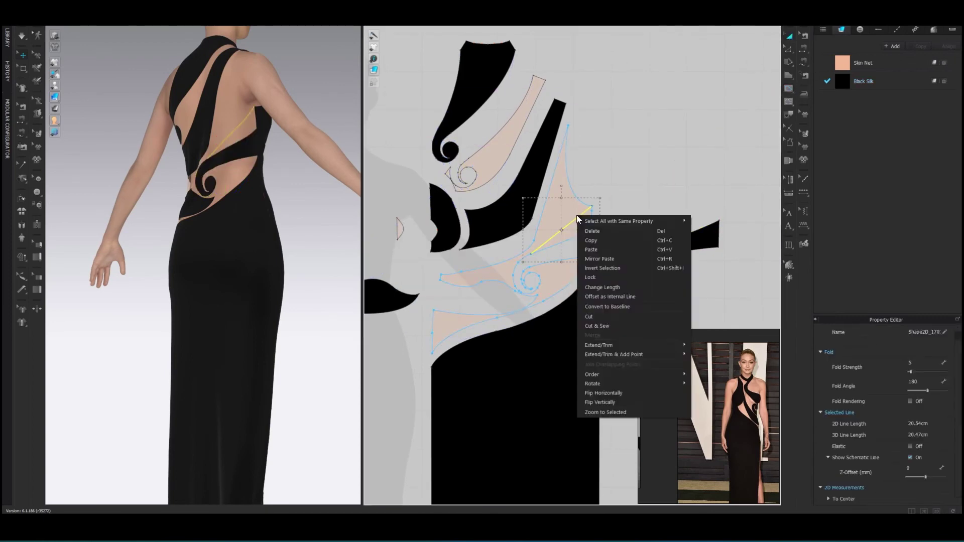
click(588, 317)
Shift the small swirl pattern piece left and save the project.
drag(842, 80, 577, 230)
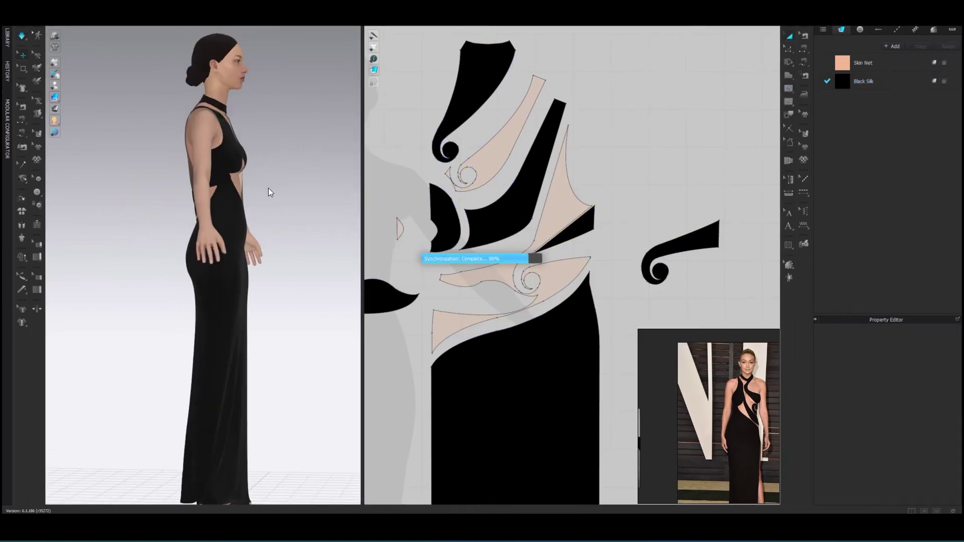
mouse_move(270, 193)
right_down()
mouse_move(329, 182)
mouse_move(294, 187)
mouse_move(297, 174)
mouse_move(316, 187)
mouse_move(250, 215)
mouse_move(149, 190)
mouse_move(167, 192)
right_up()
scroll(297, 174, up, 3)
scroll(167, 192, down, 3)
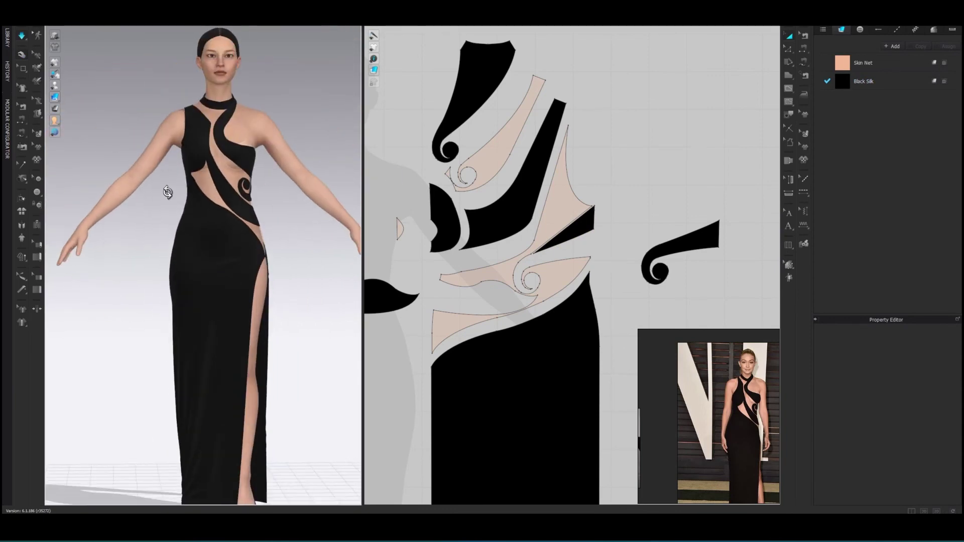
scroll(167, 193, down, 2)
drag(672, 249, 626, 247)
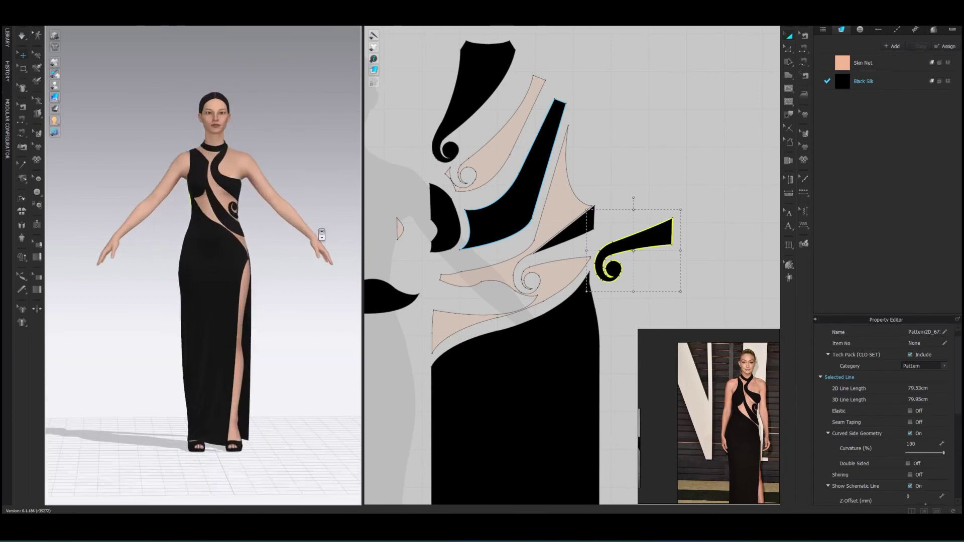
key(ctrl+s)
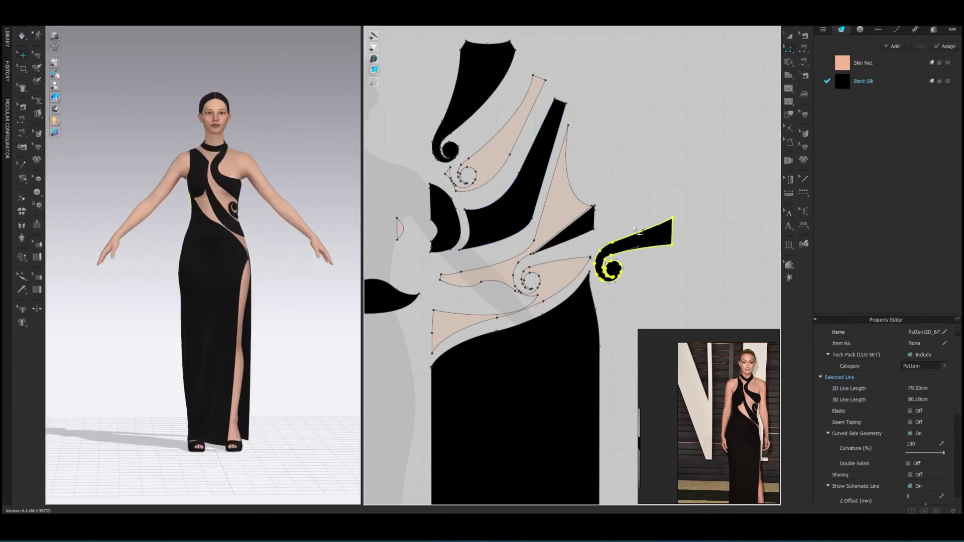
Open the Library panel of avatars and garments.
key(z)
right_click(647, 230)
click(741, 213)
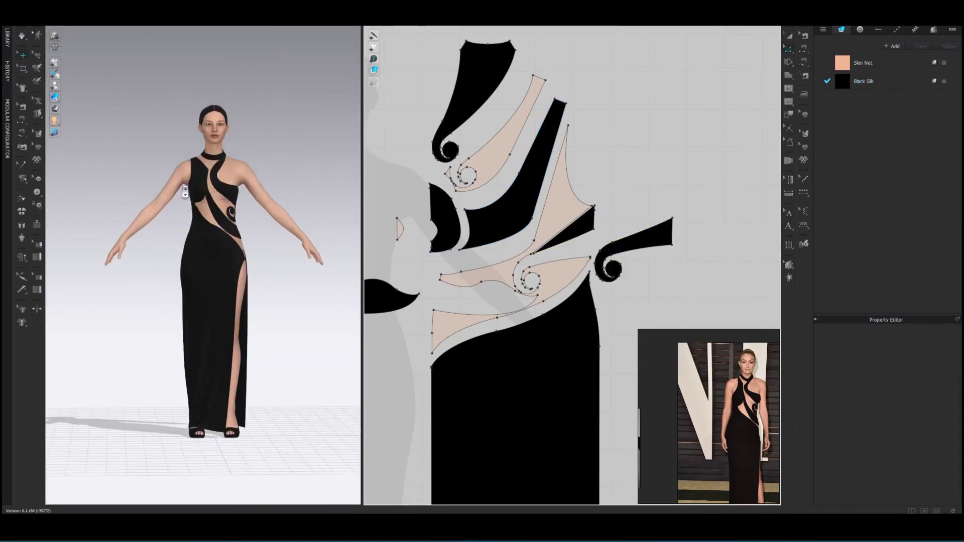
click(7, 38)
Apply a walking pose from the Library's avatar poses folder to the avatar.
double_click(66, 261)
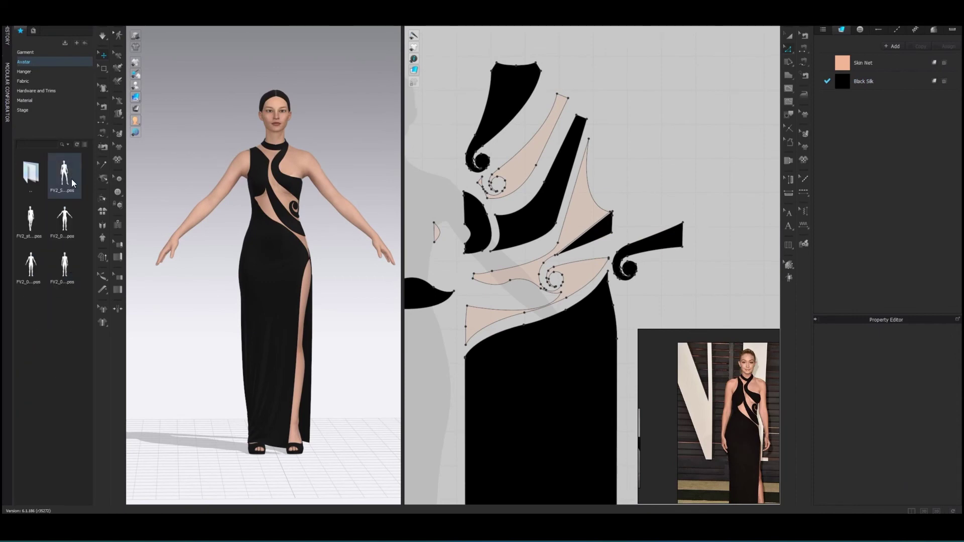
double_click(68, 176)
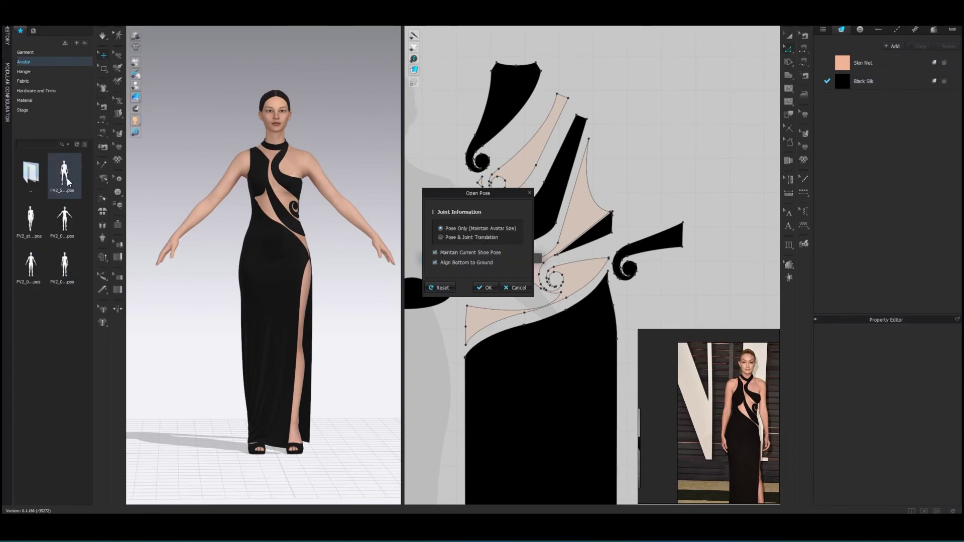
click(486, 288)
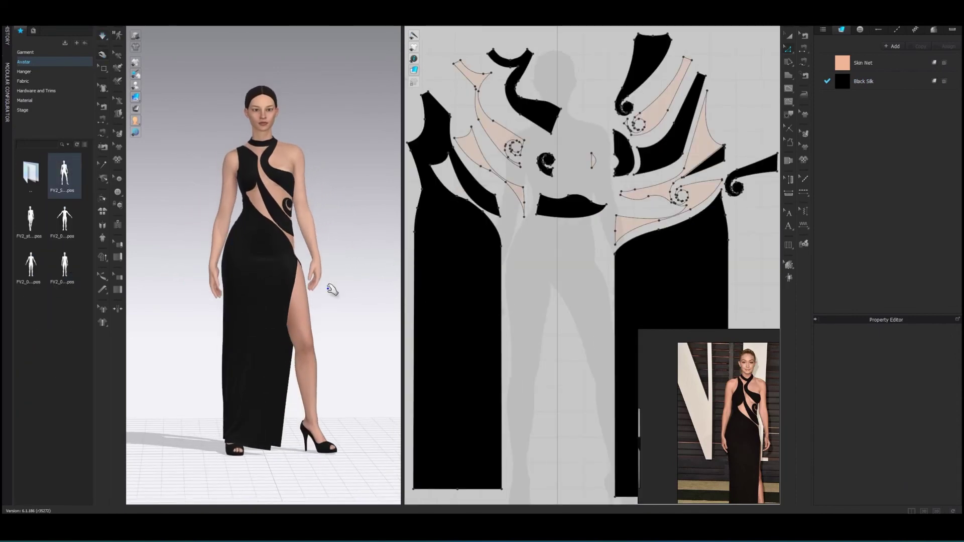
Inspect the posed dress's skirt, waistband, slit edge and neck strap from front and back.
mouse_move(350, 295)
right_down()
mouse_move(123, 279)
mouse_move(257, 285)
right_up()
click(257, 285)
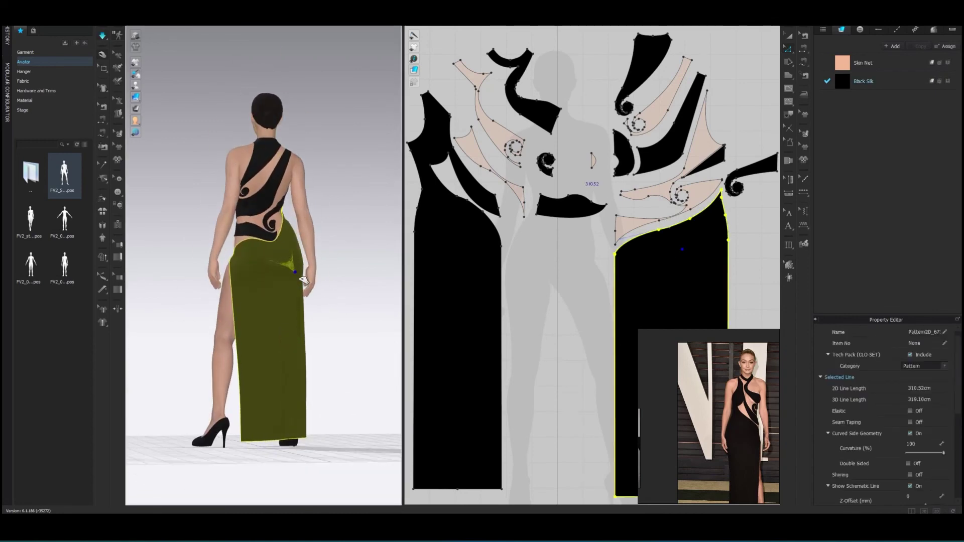
scroll(281, 241, up, 3)
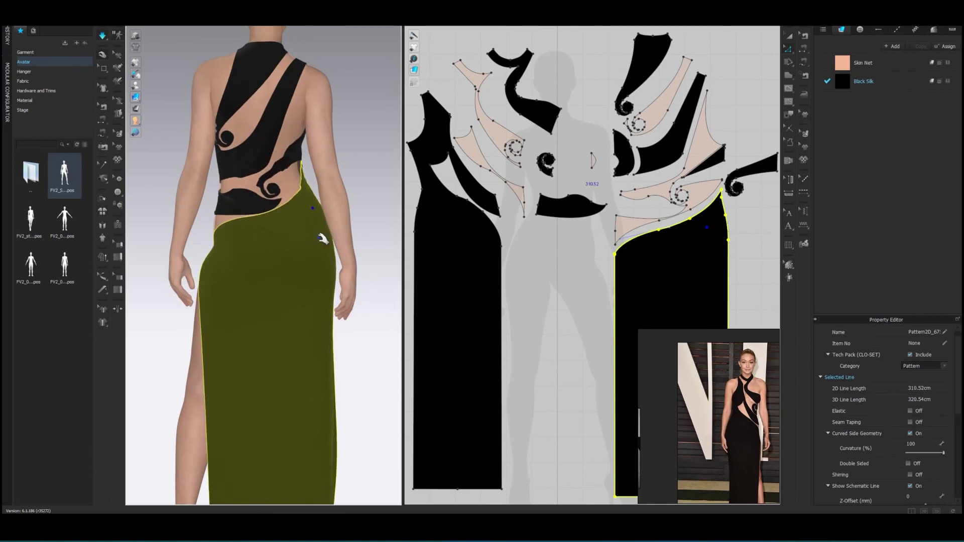
click(225, 241)
right_drag(227, 256, 387, 252)
click(250, 261)
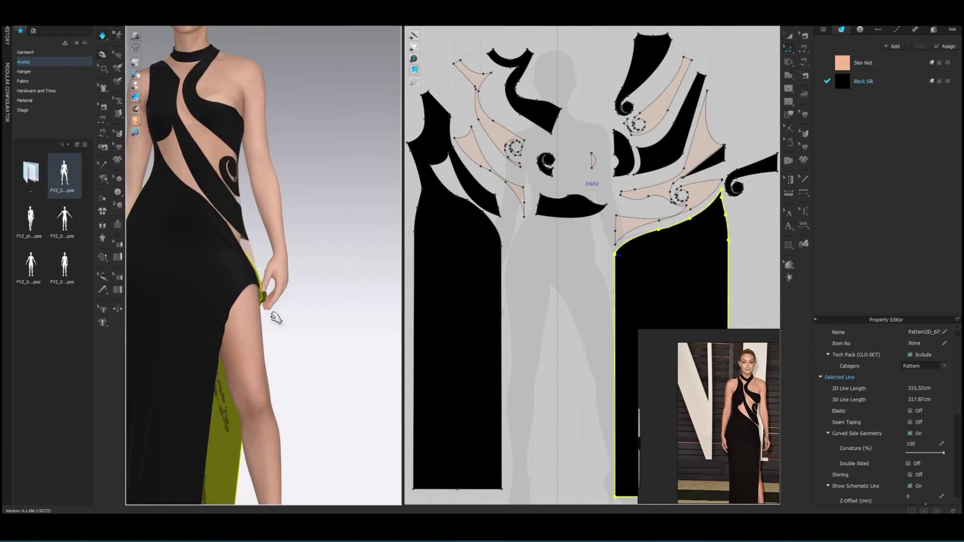
click(239, 101)
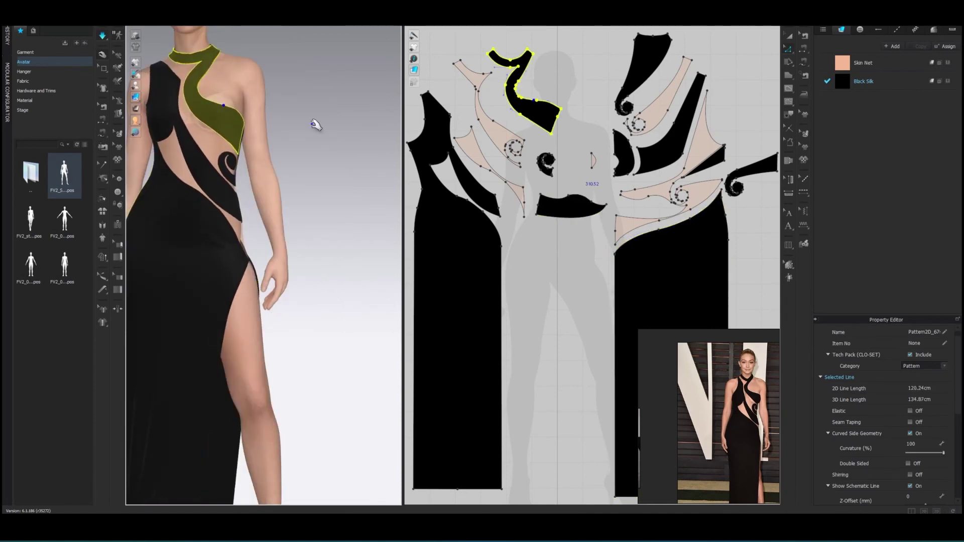
right_drag(316, 124, 281, 191)
Move the front and back skirt panels' hem corners outward with Move Distance.
click(272, 197)
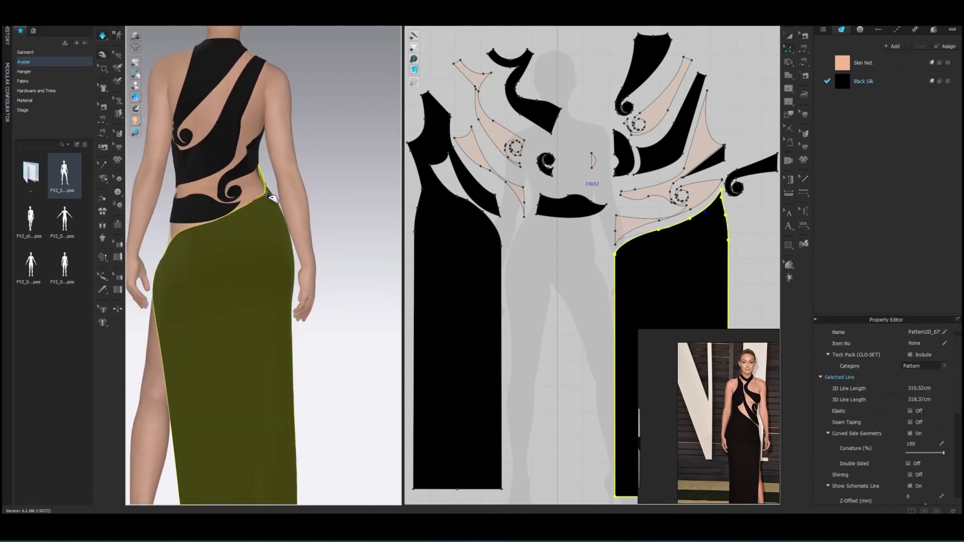
key(2)
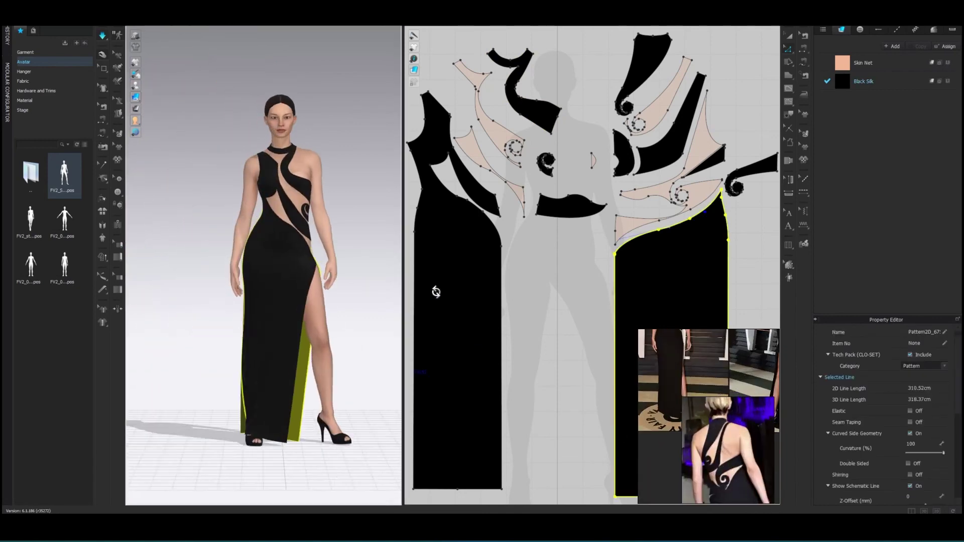
click(372, 285)
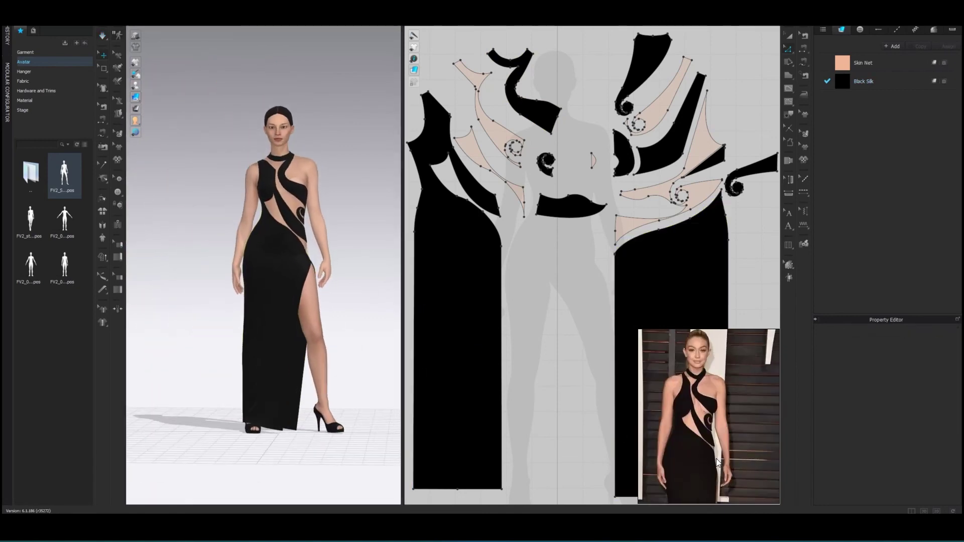
right_drag(293, 240, 322, 246)
scroll(456, 290, down, 2)
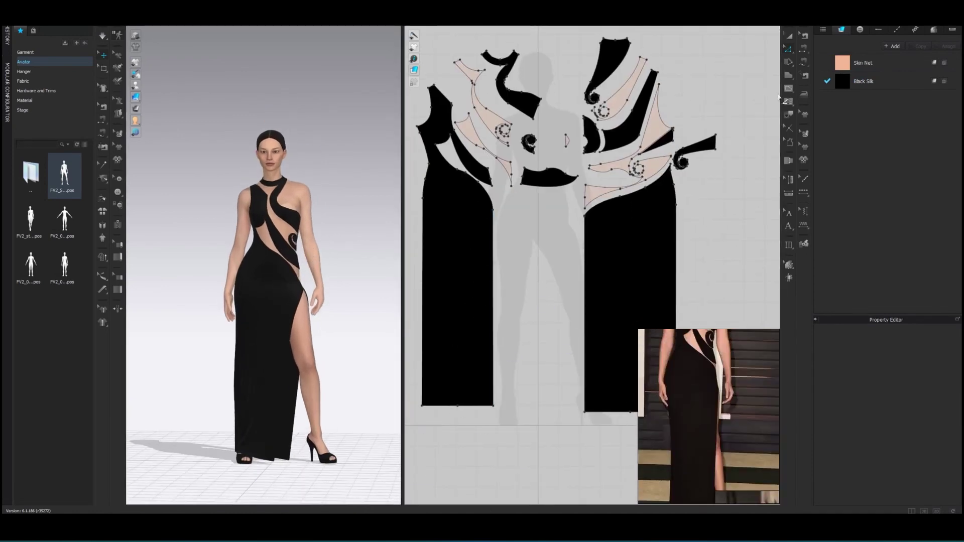
drag(494, 405, 513, 405)
key(Return)
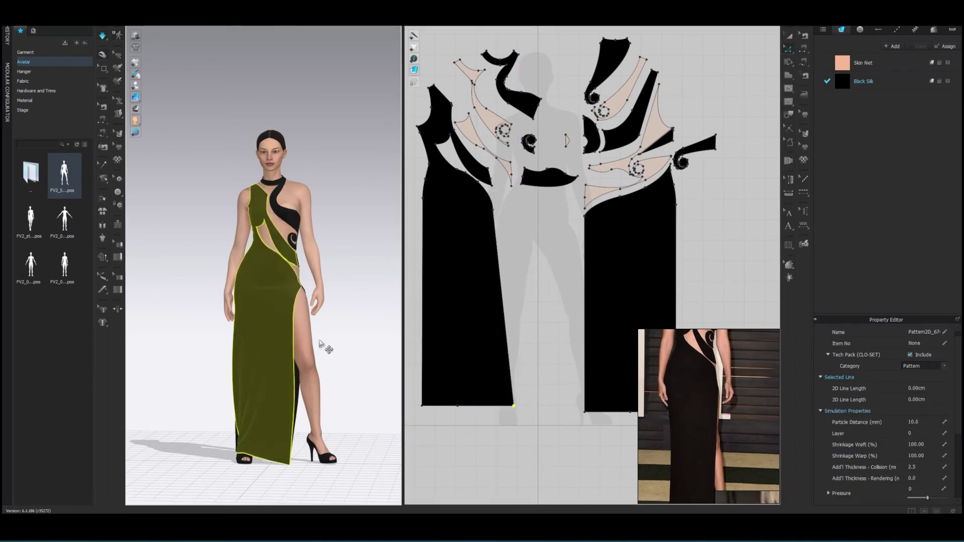
scroll(513, 335, down, 1)
drag(578, 405, 522, 399)
key(Return)
key(Return)
key(Return)
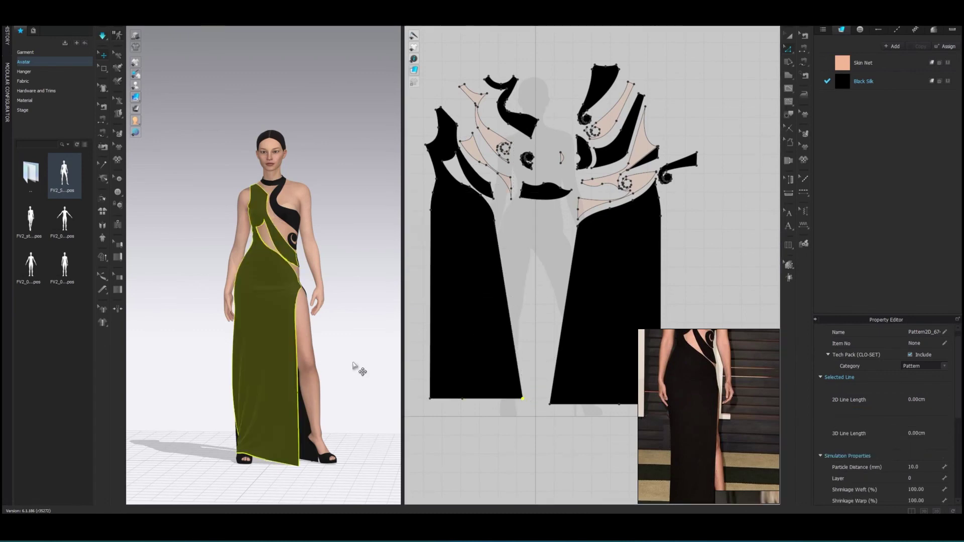
Simulate the widened skirt and check how the hem drapes around the legs.
right_drag(357, 351, 356, 469)
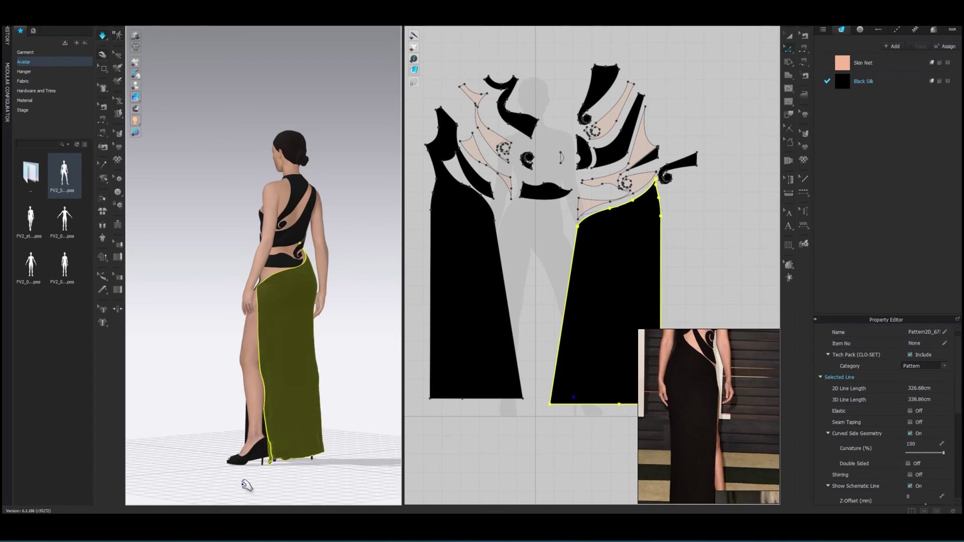
right_drag(247, 484, 364, 396)
click(281, 457)
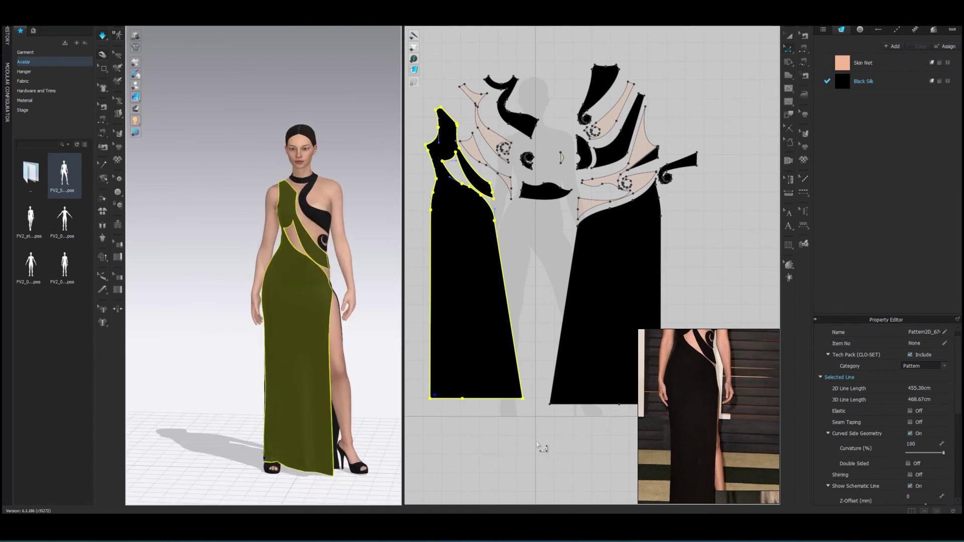
click(359, 374)
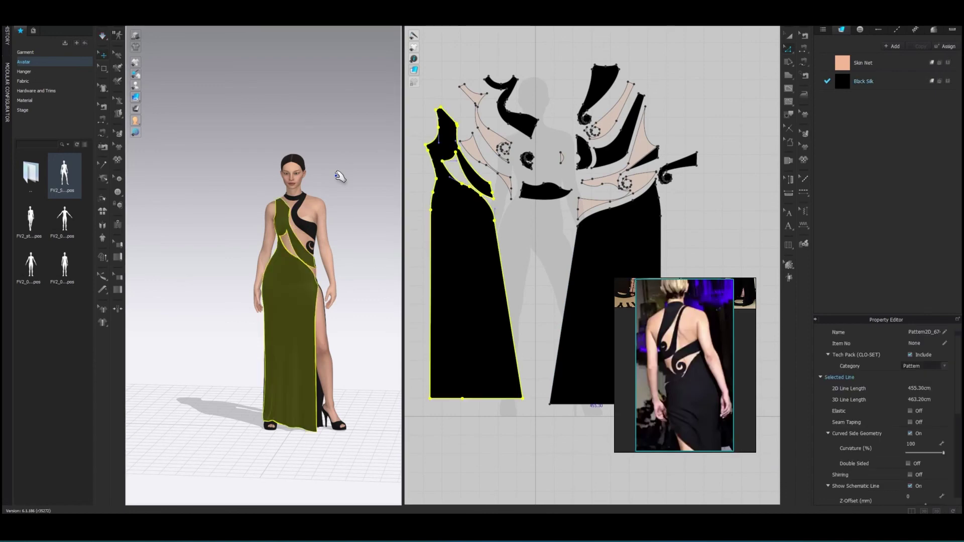
key(space)
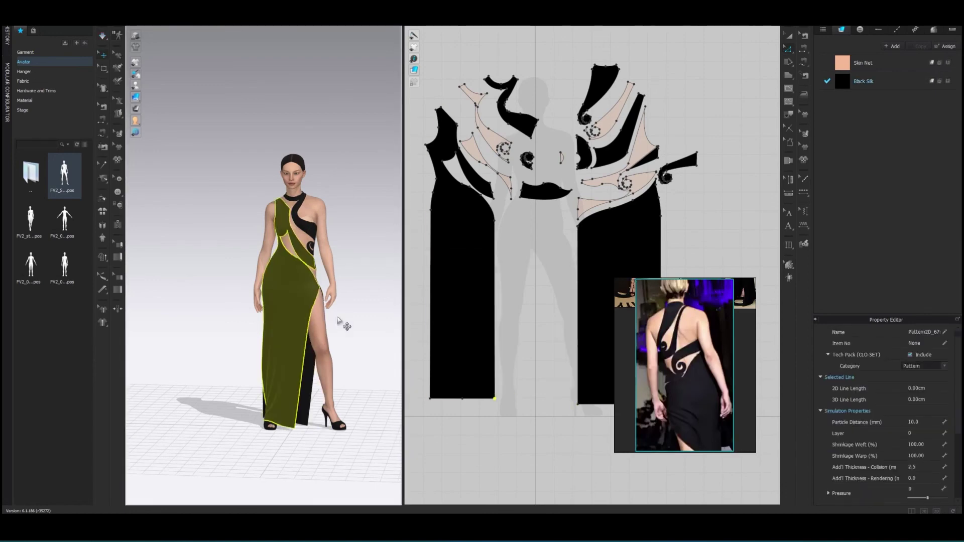
mouse_move(351, 401)
right_down()
mouse_move(383, 405)
mouse_move(277, 430)
right_up()
click(383, 405)
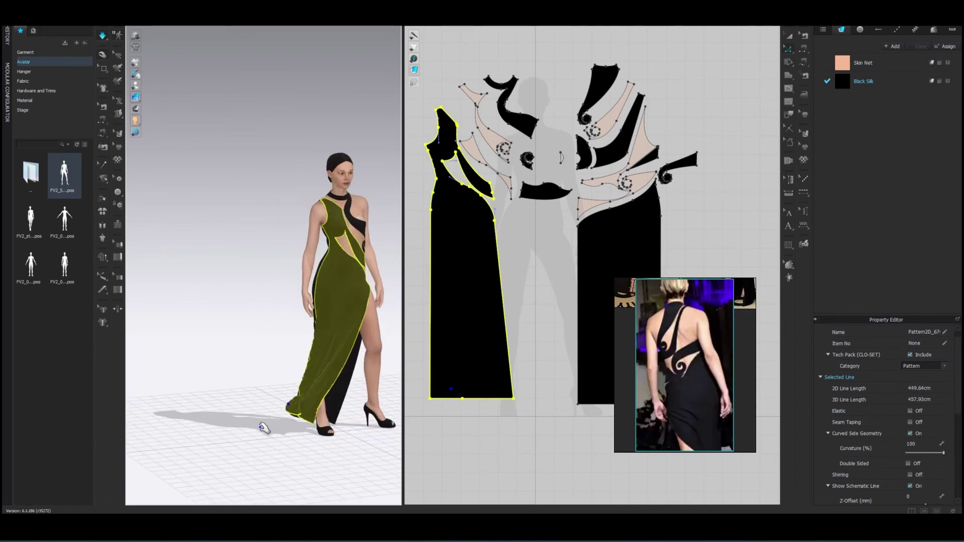
drag(276, 430, 265, 427)
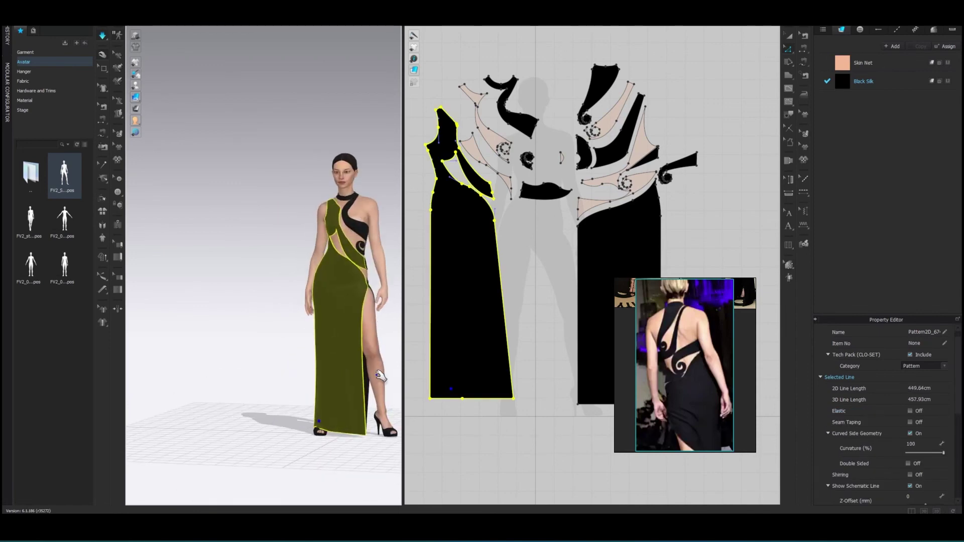
Shift the back panel's lower corner by a set distance.
key(2)
click(577, 407)
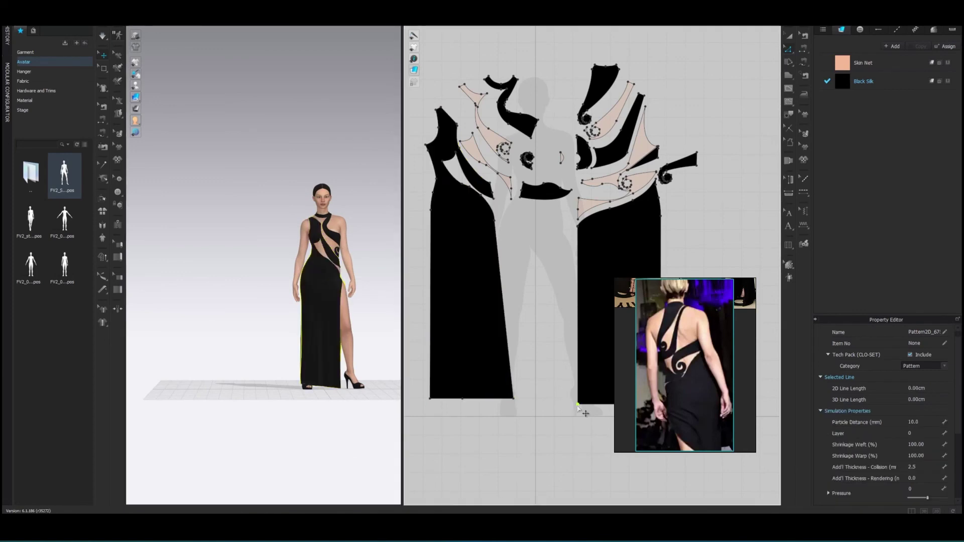
right_click(561, 409)
key(Return)
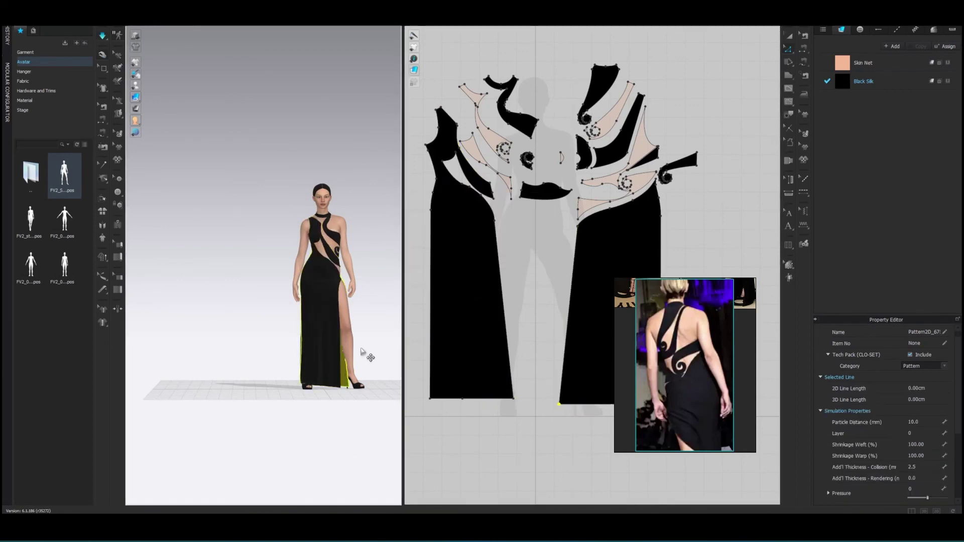
click(361, 352)
scroll(343, 286, up, 5)
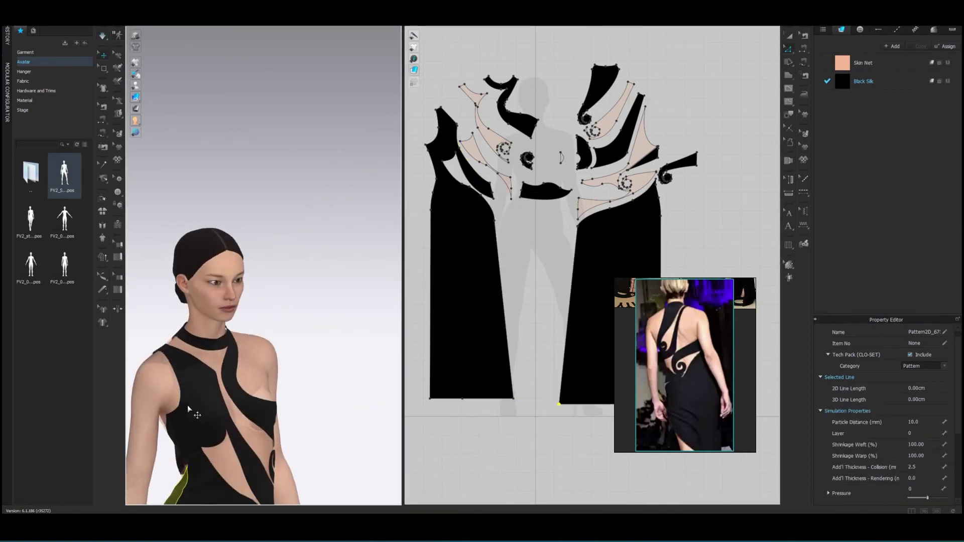
Add a 2 cm wide, 7 cm long dart at the bodice armhole.
right_click(435, 143)
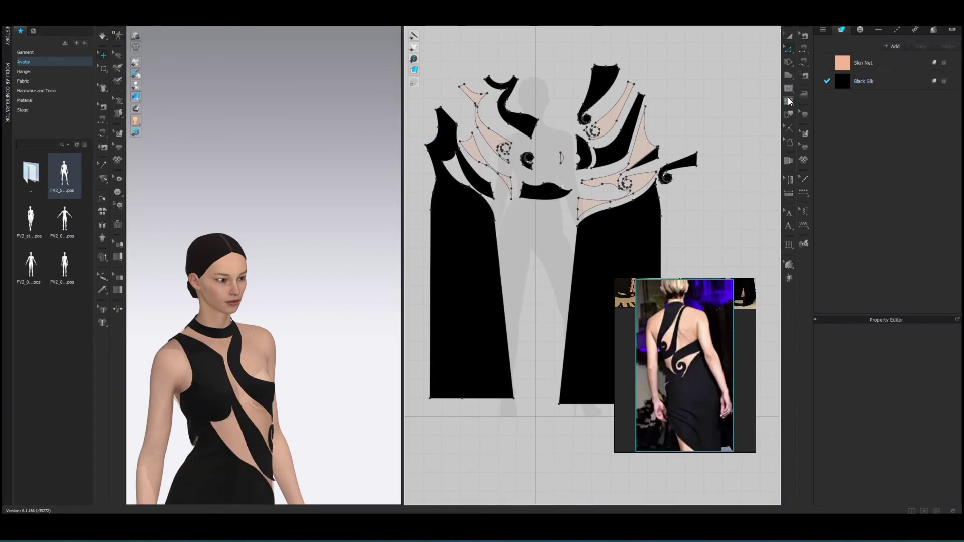
scroll(484, 146, up, 3)
scroll(485, 145, down, 2)
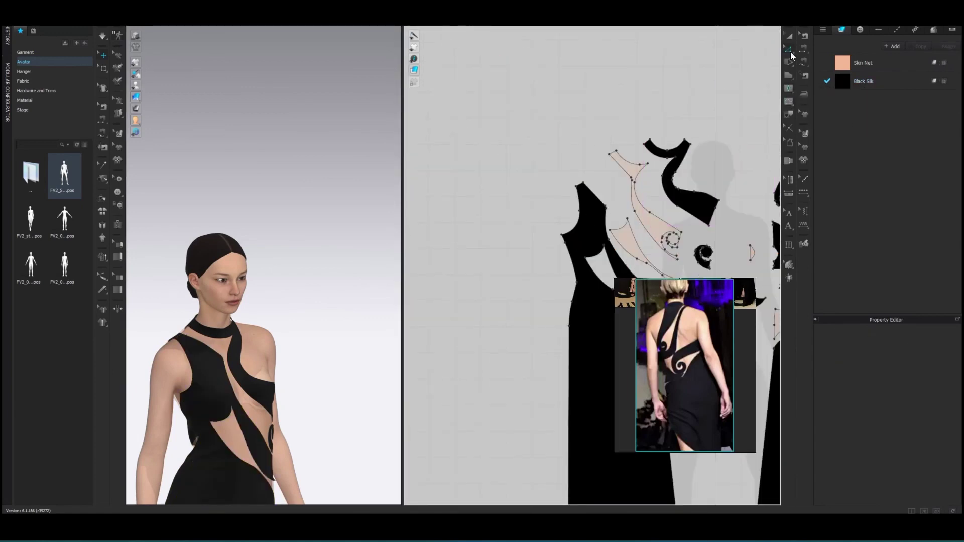
scroll(644, 186, up, 3)
click(495, 295)
right_click(495, 295)
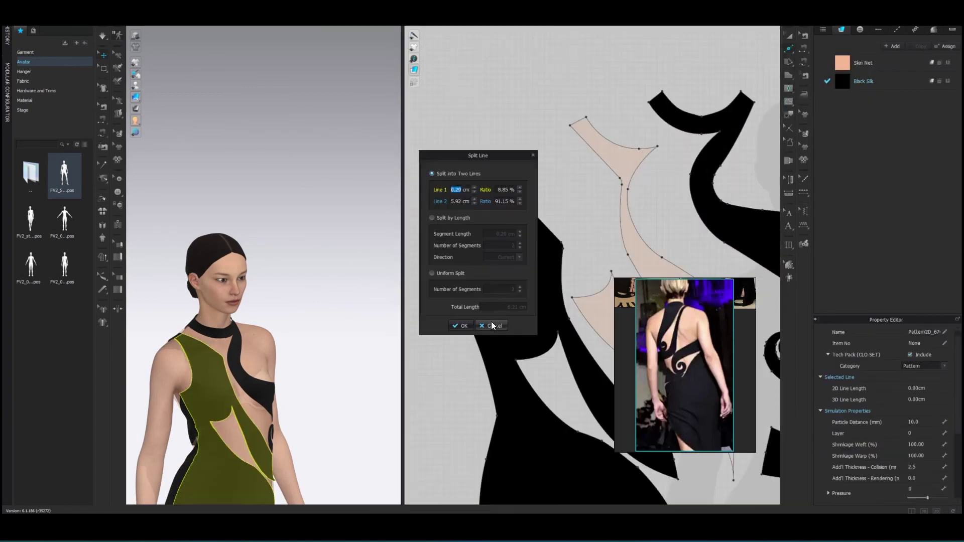
key(Escape)
right_click(494, 290)
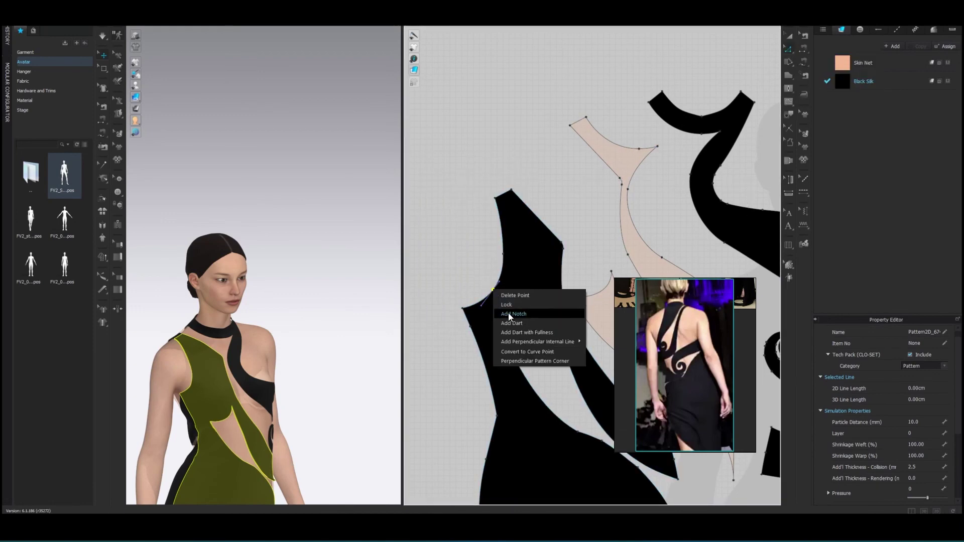
click(519, 310)
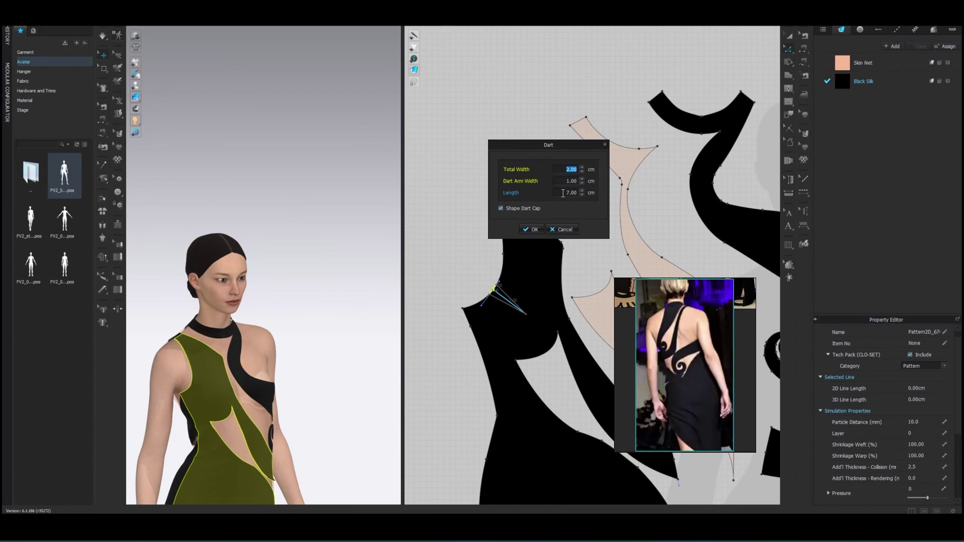
click(534, 232)
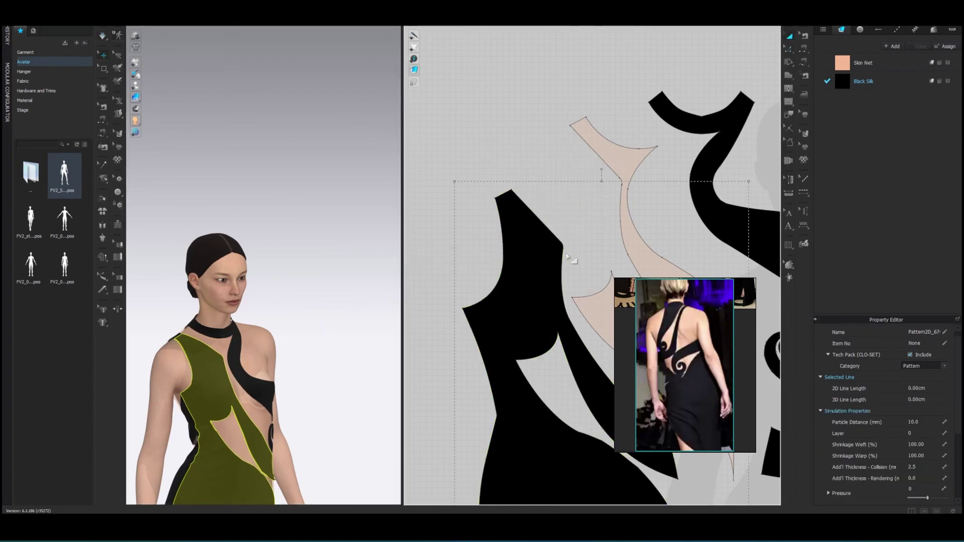
Cut a polygon triangle from the armhole, sew its edges together, and simulate.
scroll(332, 241, up, 5)
key(Escape)
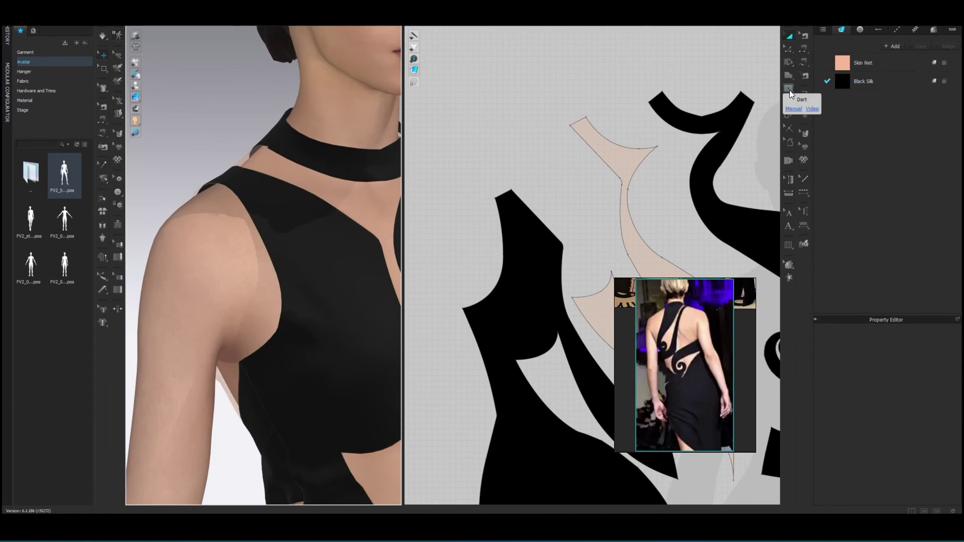
click(790, 75)
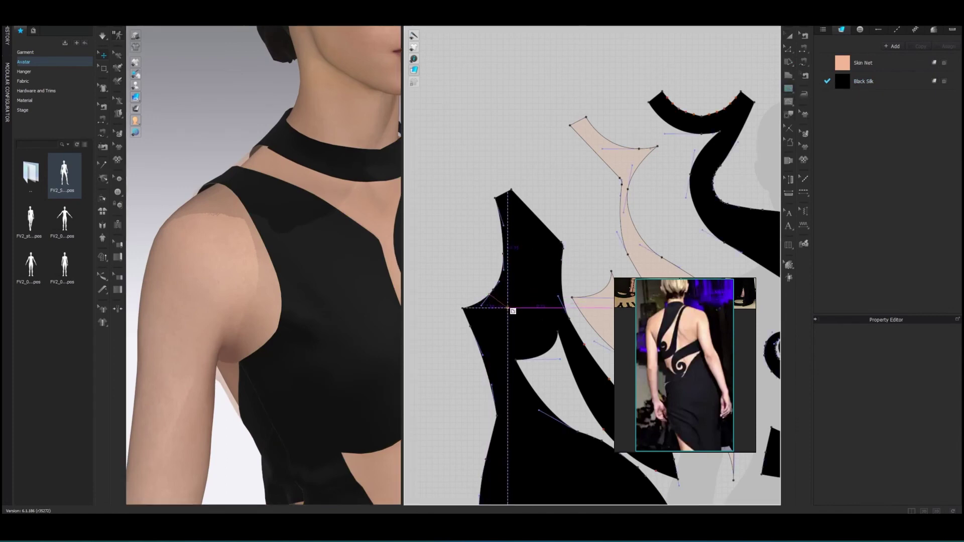
scroll(505, 288, up, 4)
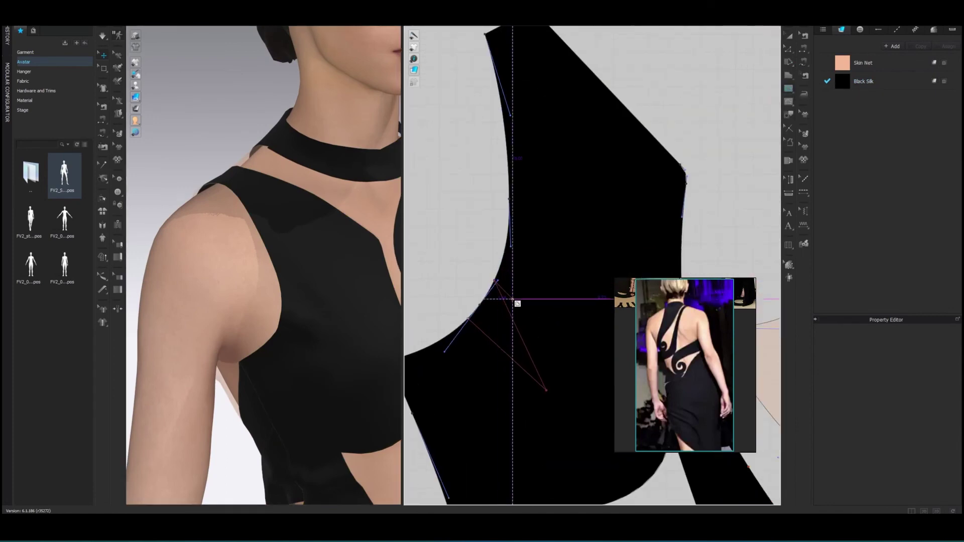
click(512, 299)
right_click(514, 350)
click(542, 426)
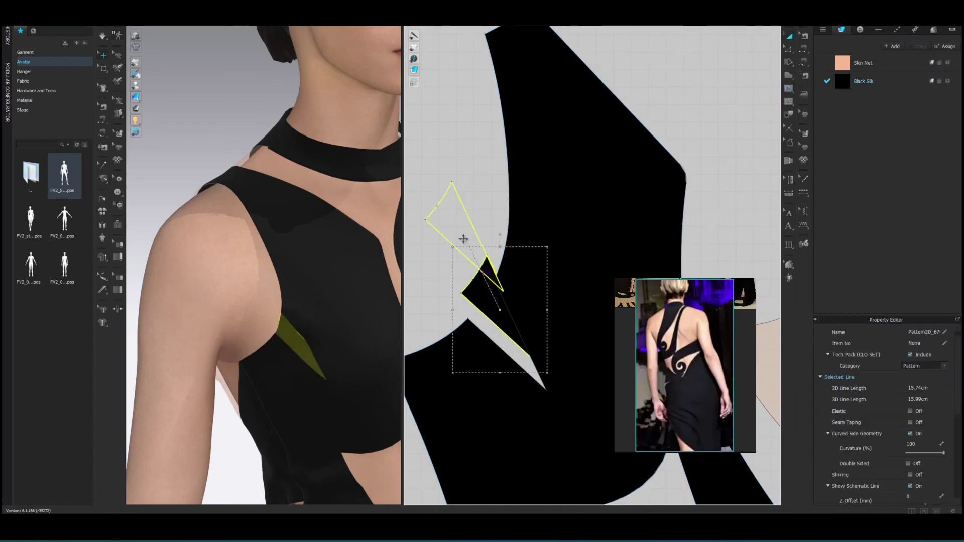
drag(458, 237, 457, 200)
click(505, 290)
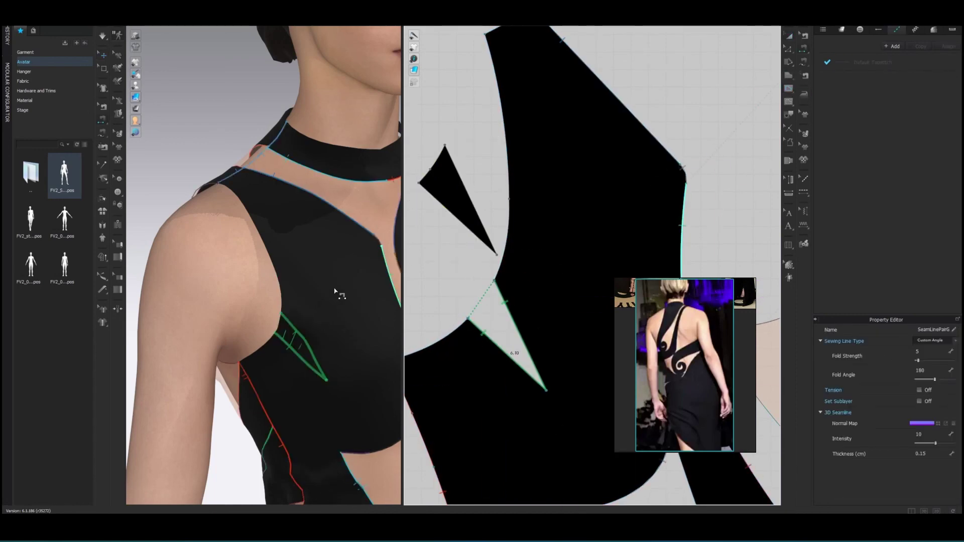
key(space)
Delete the leftover triangle piece and view the bodice from the side.
scroll(337, 287, down, 5)
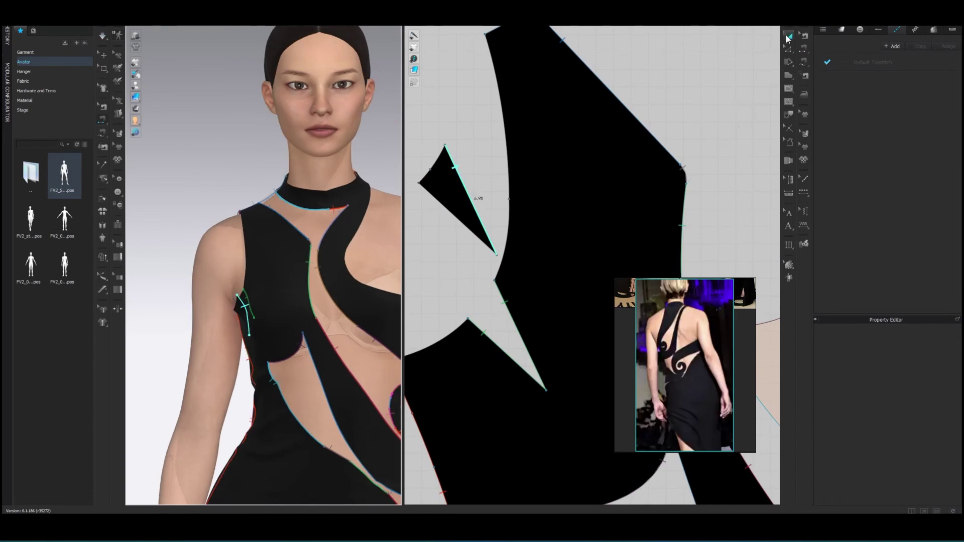
click(243, 316)
right_click(691, 109)
click(269, 286)
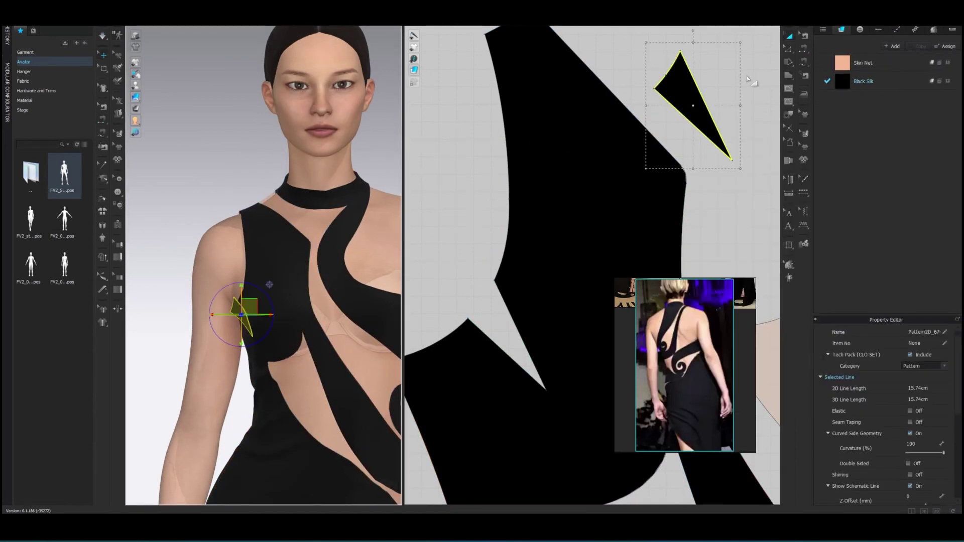
key(Delete)
mouse_move(269, 286)
right_down()
mouse_move(383, 246)
mouse_move(351, 241)
mouse_move(339, 243)
mouse_move(467, 246)
mouse_move(298, 248)
right_up()
Check the dress's front panel, back skirt and side strap from several angles.
scroll(298, 248, down, 5)
click(260, 316)
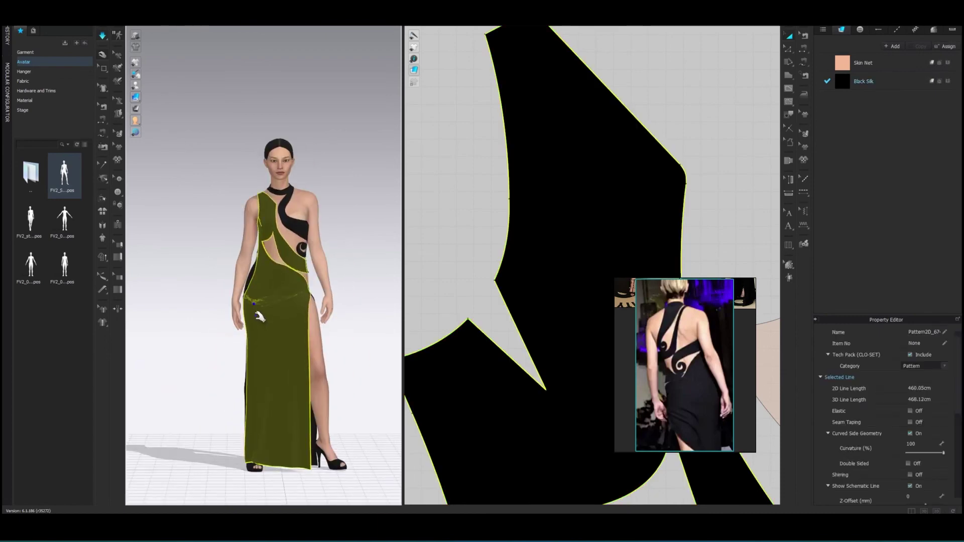
key(Escape)
right_drag(366, 176, 222, 178)
click(319, 317)
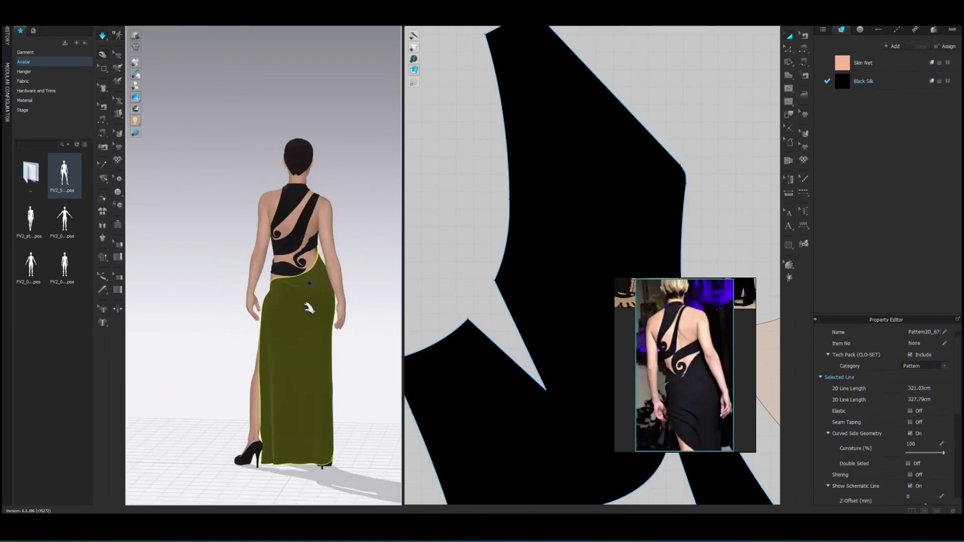
mouse_move(305, 340)
right_down()
mouse_move(475, 321)
mouse_move(339, 336)
mouse_move(344, 190)
right_up()
click(334, 415)
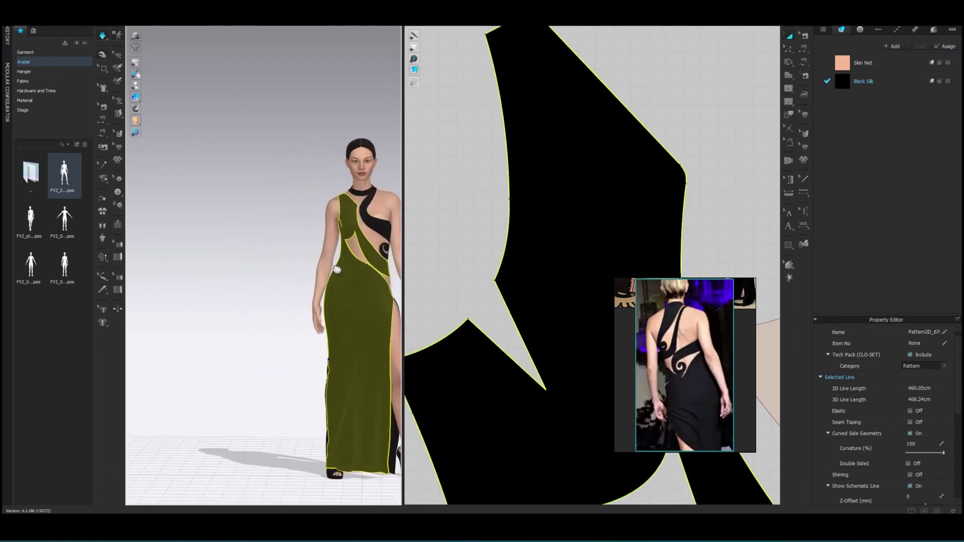
click(344, 189)
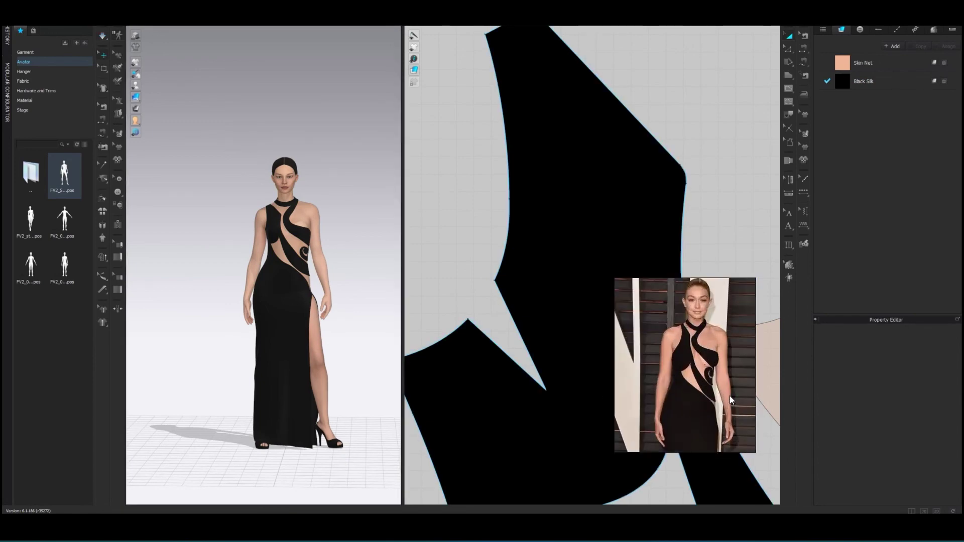
Set the short edge at the bodice's upper corner to 1.20 cm.
click(788, 50)
scroll(551, 250, down, 5)
scroll(550, 249, up, 3)
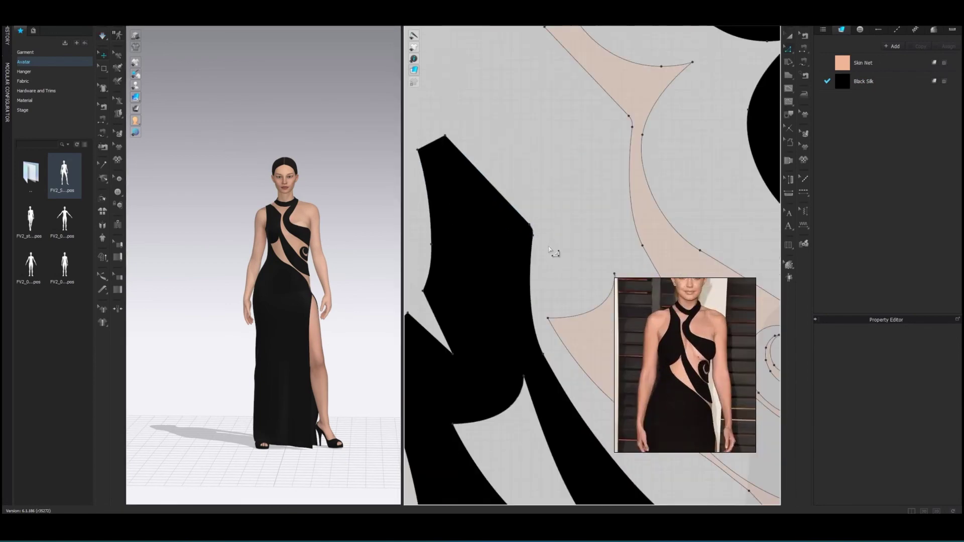
click(531, 229)
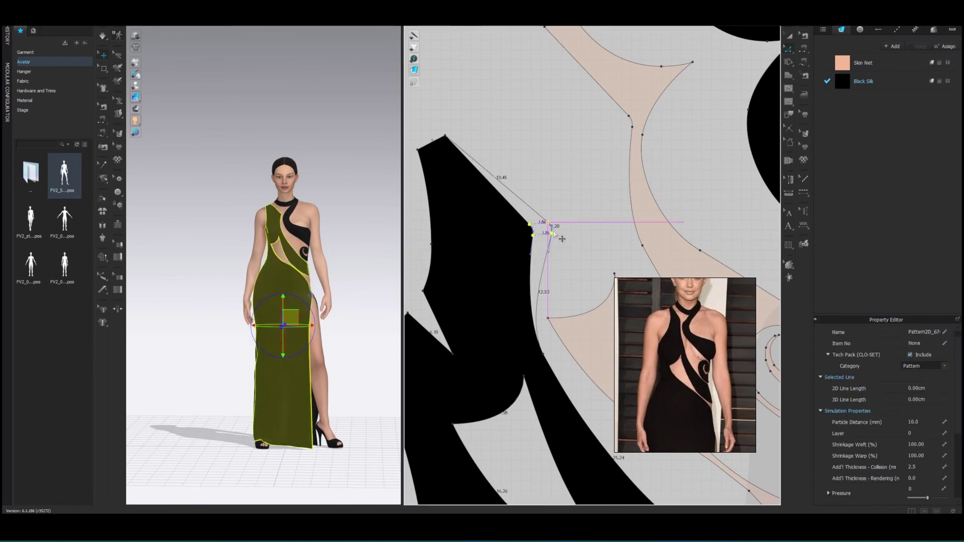
drag(554, 233, 542, 243)
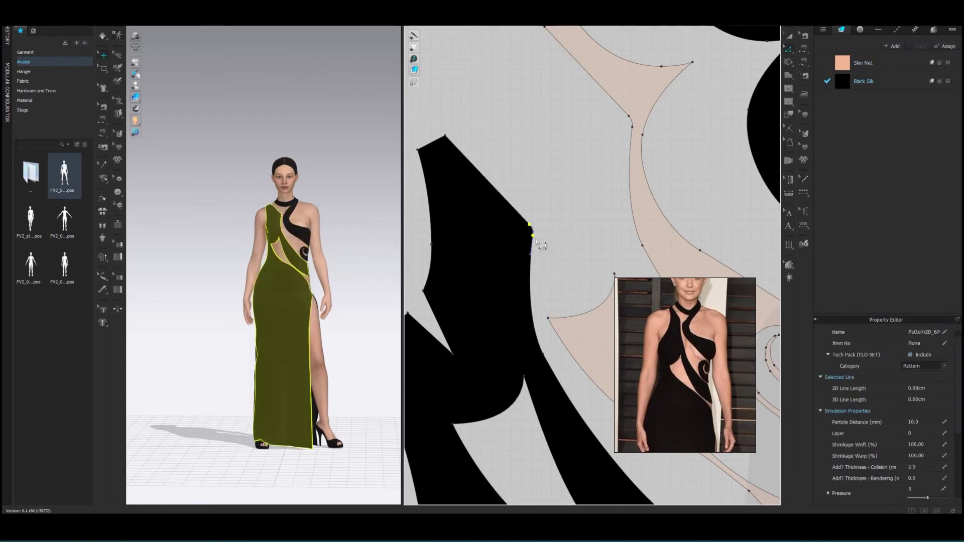
right_click(541, 234)
key(Return)
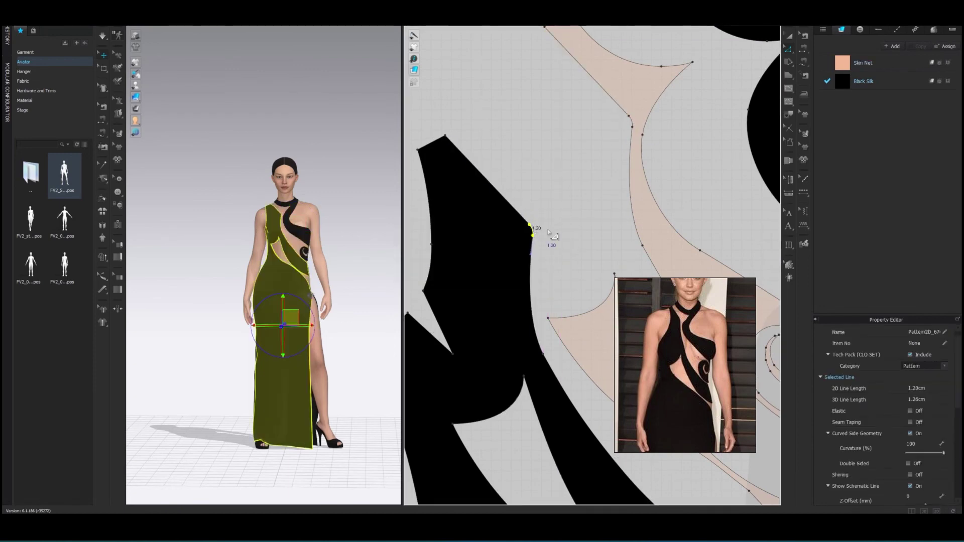
Nudge the edge, armhole corner point and swirl piece points by exact Move Distance values.
right_click(549, 232)
key(Return)
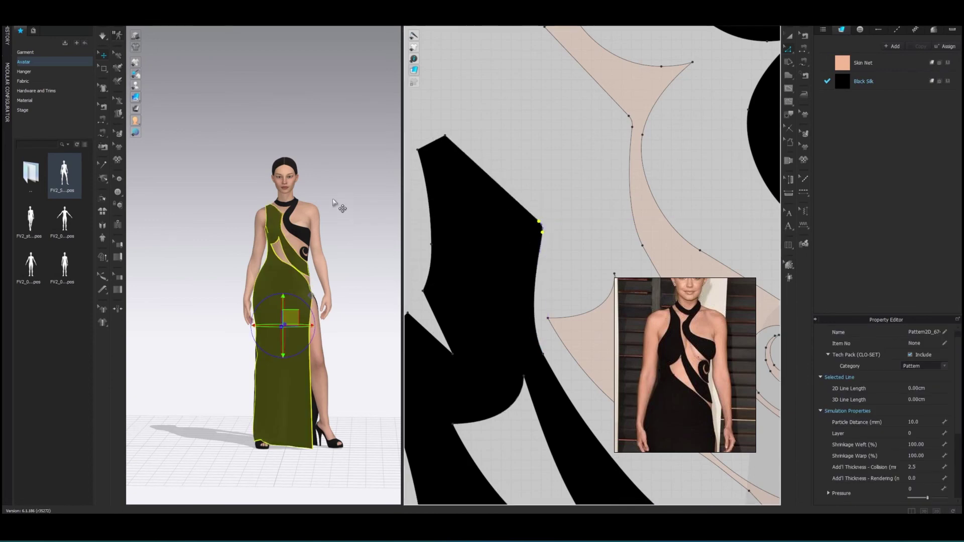
right_click(537, 226)
key(Return)
drag(618, 110, 636, 129)
right_click(626, 130)
key(Return)
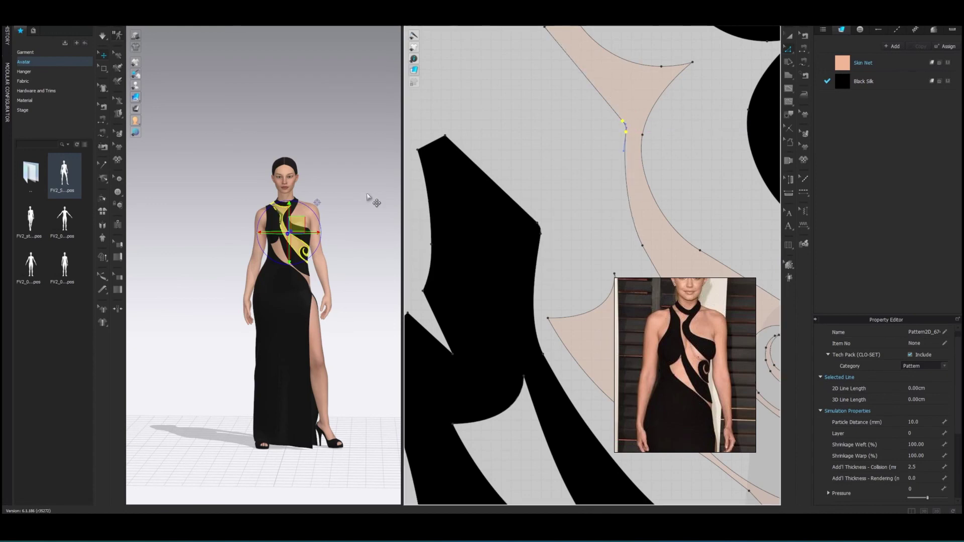
click(368, 196)
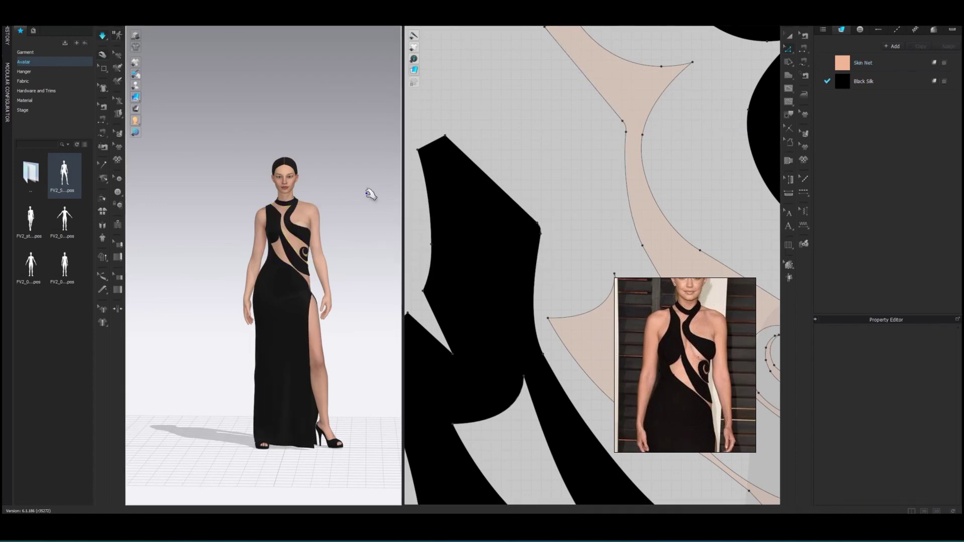
scroll(370, 200, up, 5)
scroll(344, 280, down, 4)
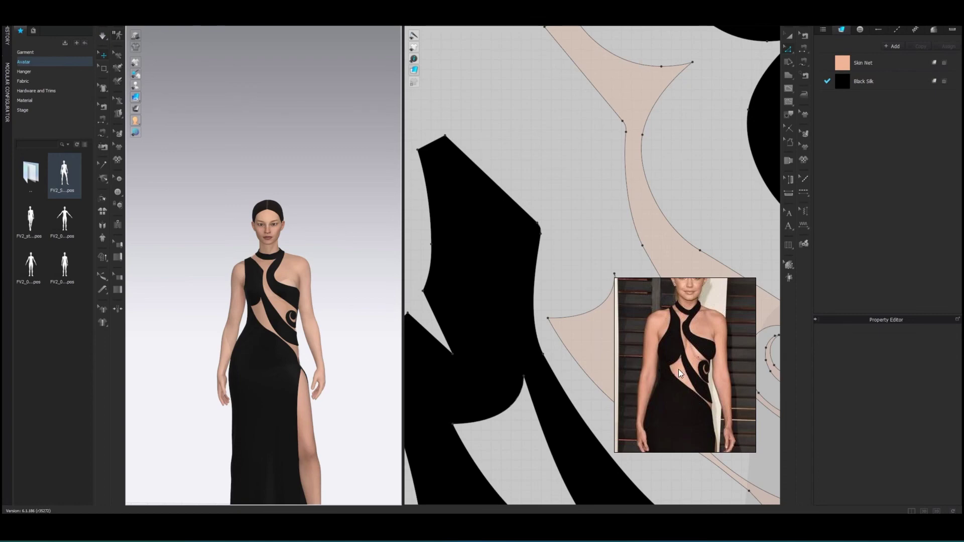
scroll(319, 354, up, 5)
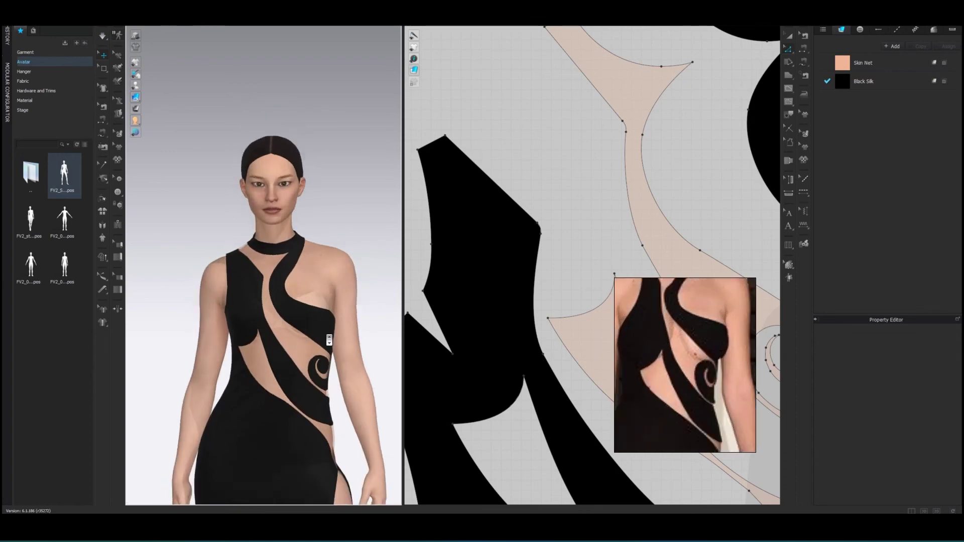
scroll(329, 340, down, 2)
scroll(327, 337, up, 3)
scroll(323, 321, down, 5)
scroll(362, 324, up, 2)
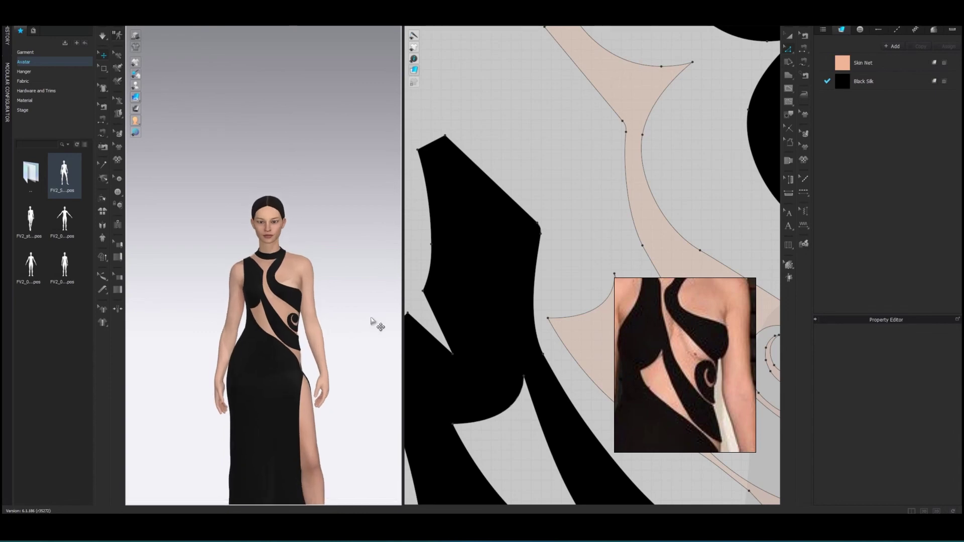